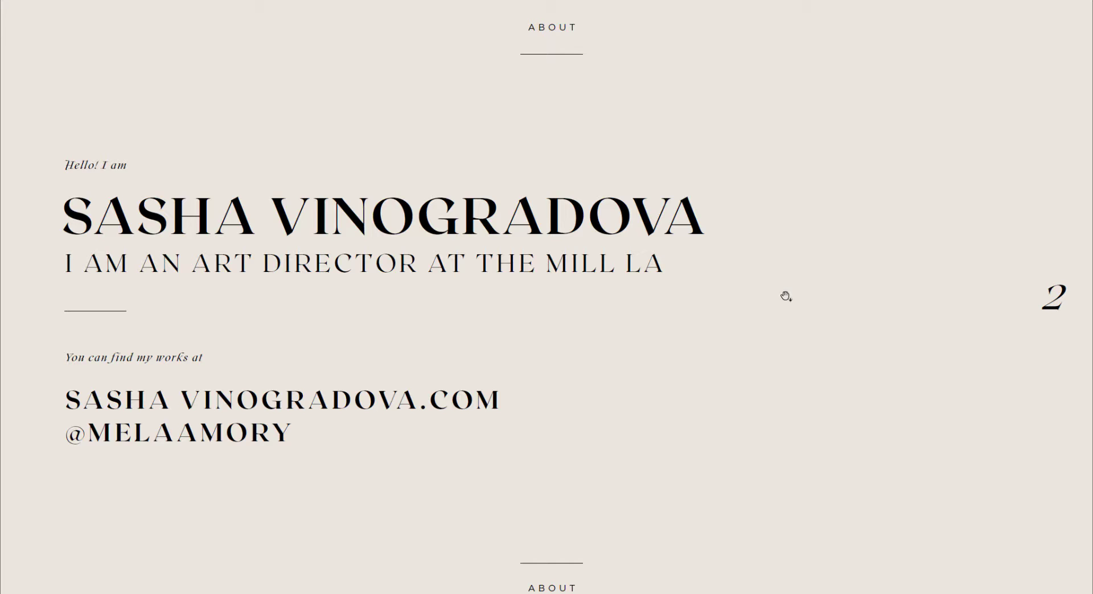
Step: Advance past the About and Works title pages to the reel page, play the reel video and leave full-screen playback
{"action": "scroll", "coordinate": [668, 310], "scroll_direction": "down", "scroll_amount": 1}
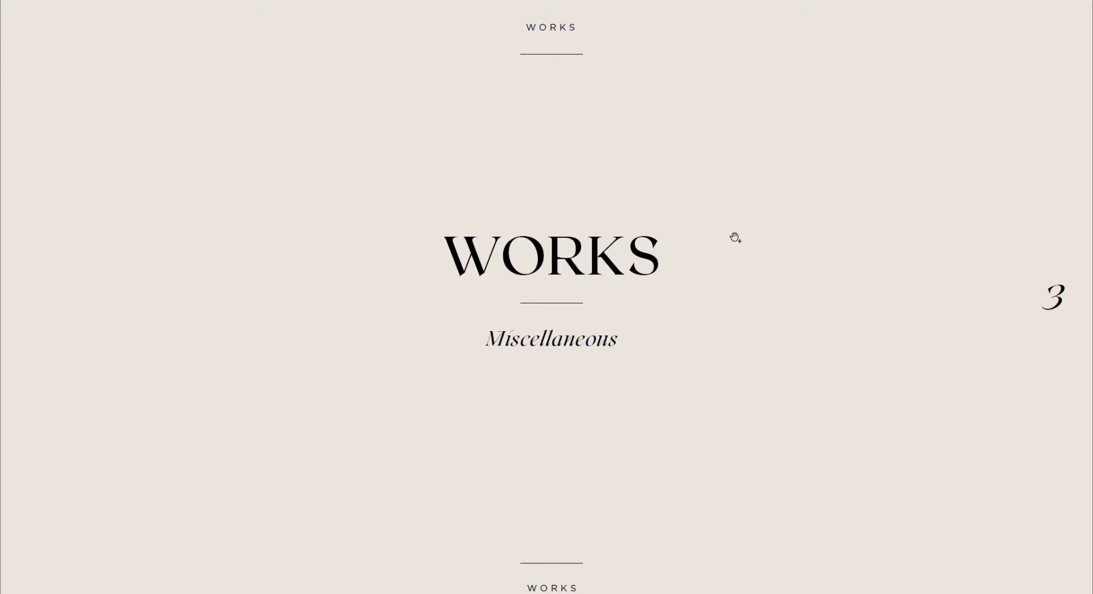
{"action": "scroll", "coordinate": [735, 238], "scroll_direction": "down", "scroll_amount": 1}
{"action": "left_click", "coordinate": [550, 301]}
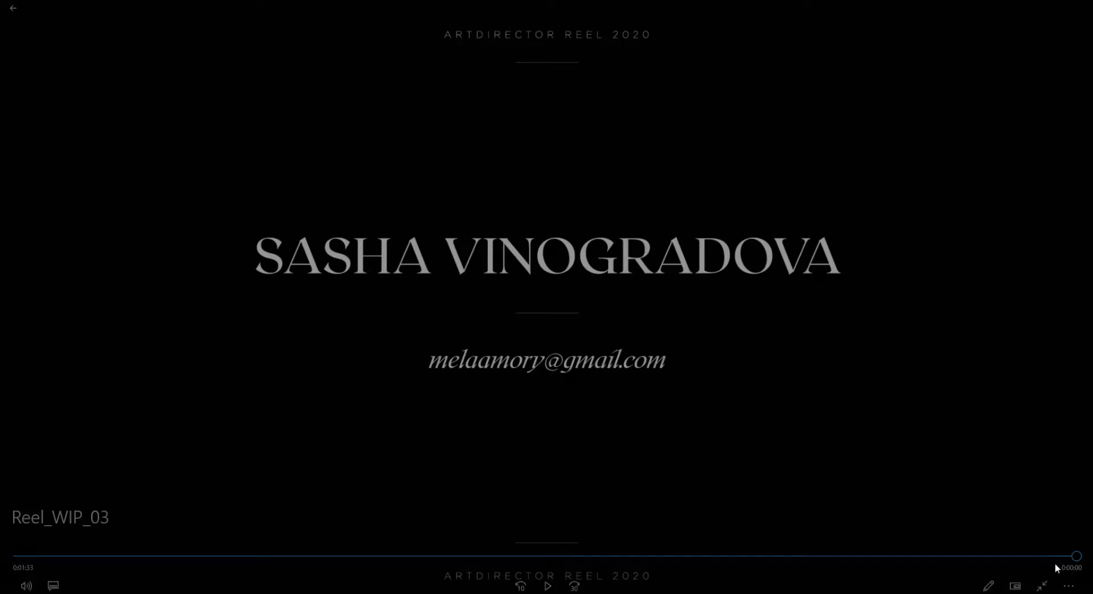
{"action": "left_click", "coordinate": [1047, 584]}
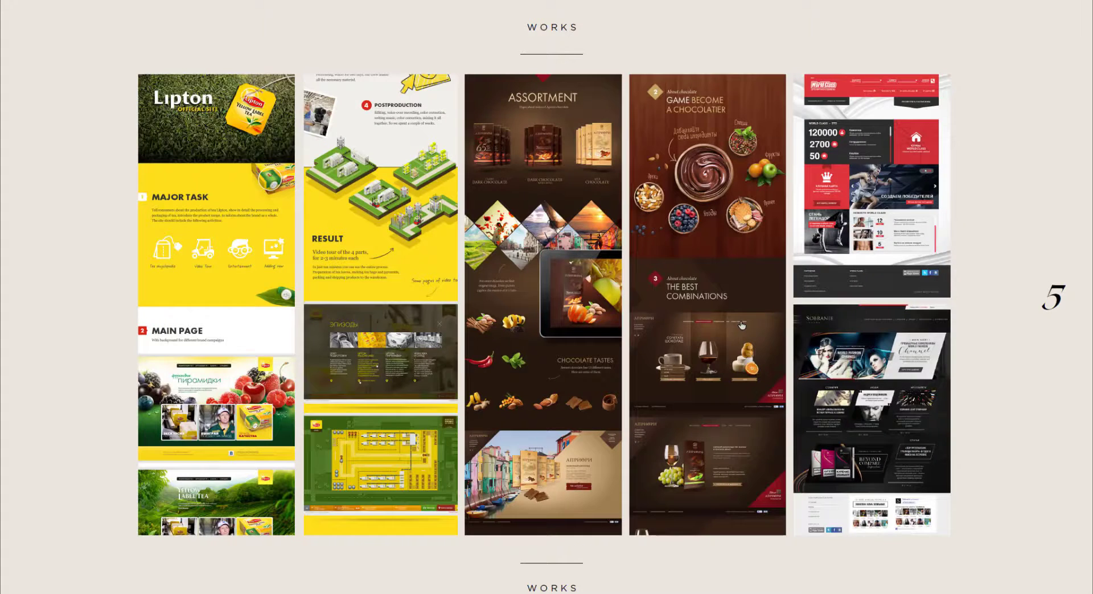
Step: Look through the portfolio pages of website designs and TV and film posters, up to The Crown campaign on page 15
{"action": "scroll", "coordinate": [741, 323], "scroll_direction": "up", "scroll_amount": 1}
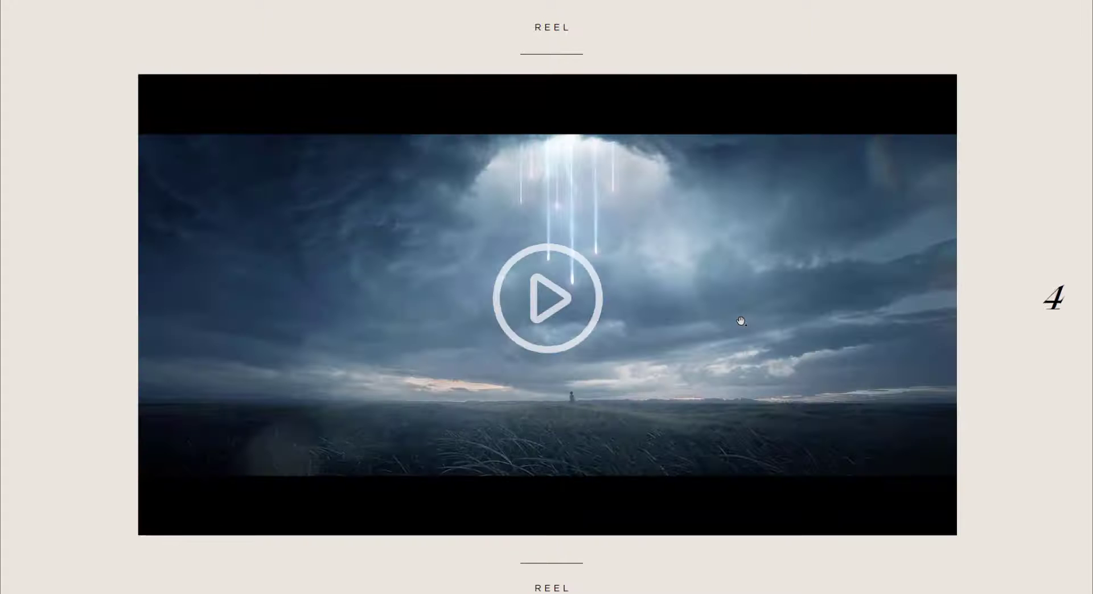
{"action": "scroll", "coordinate": [741, 322], "scroll_direction": "down", "scroll_amount": 1}
{"action": "scroll", "coordinate": [735, 320], "scroll_direction": "down", "scroll_amount": 1}
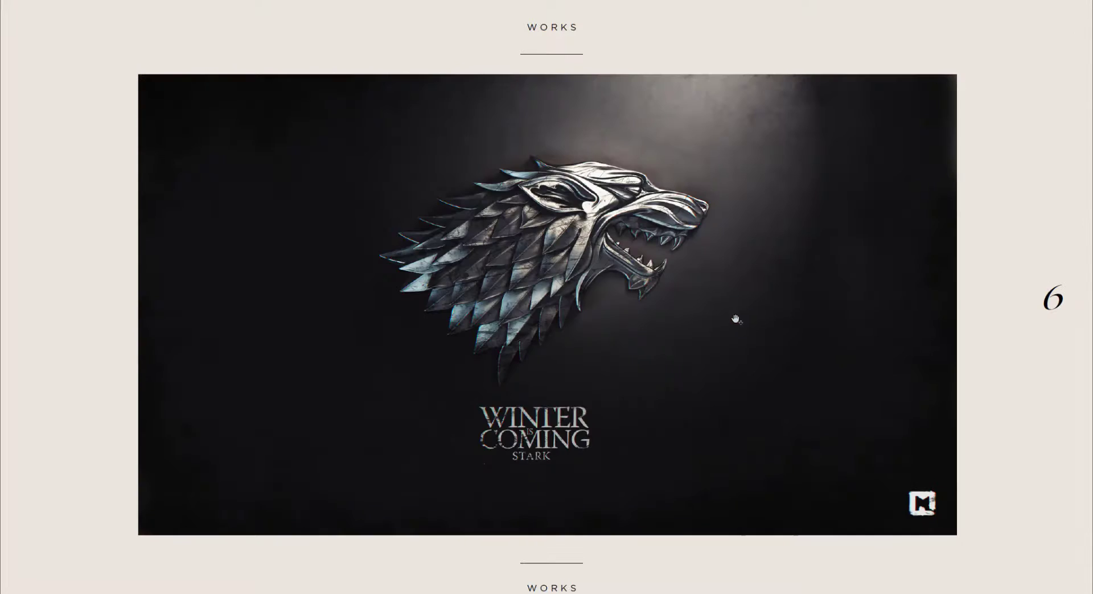
{"action": "scroll", "coordinate": [735, 320], "scroll_direction": "down", "scroll_amount": 1}
{"action": "scroll", "coordinate": [735, 320], "scroll_direction": "down", "scroll_amount": 1}
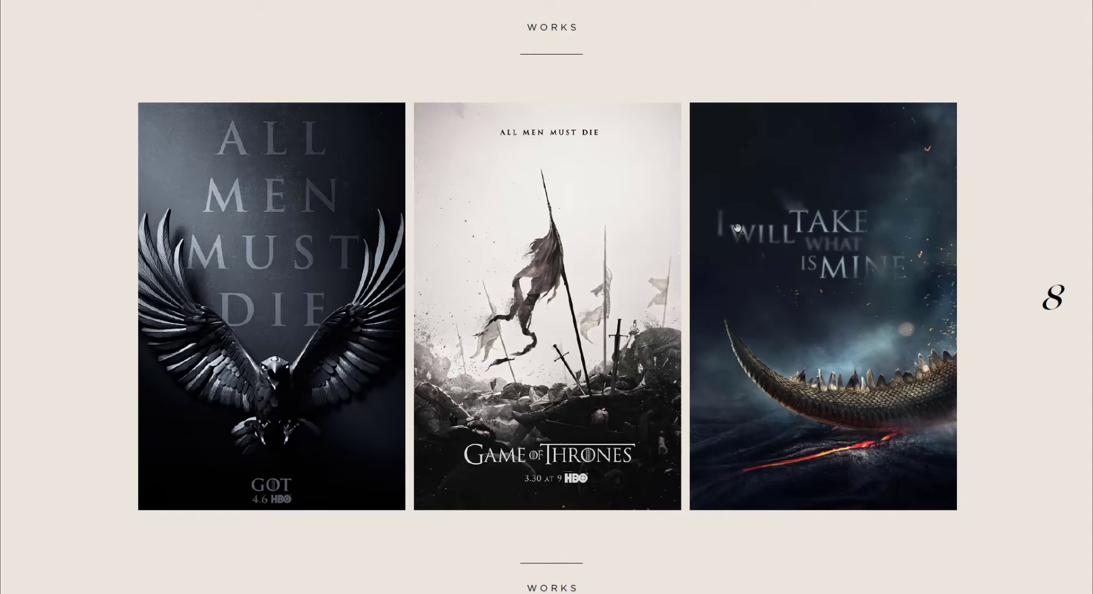
{"action": "scroll", "coordinate": [738, 228], "scroll_direction": "down", "scroll_amount": 1}
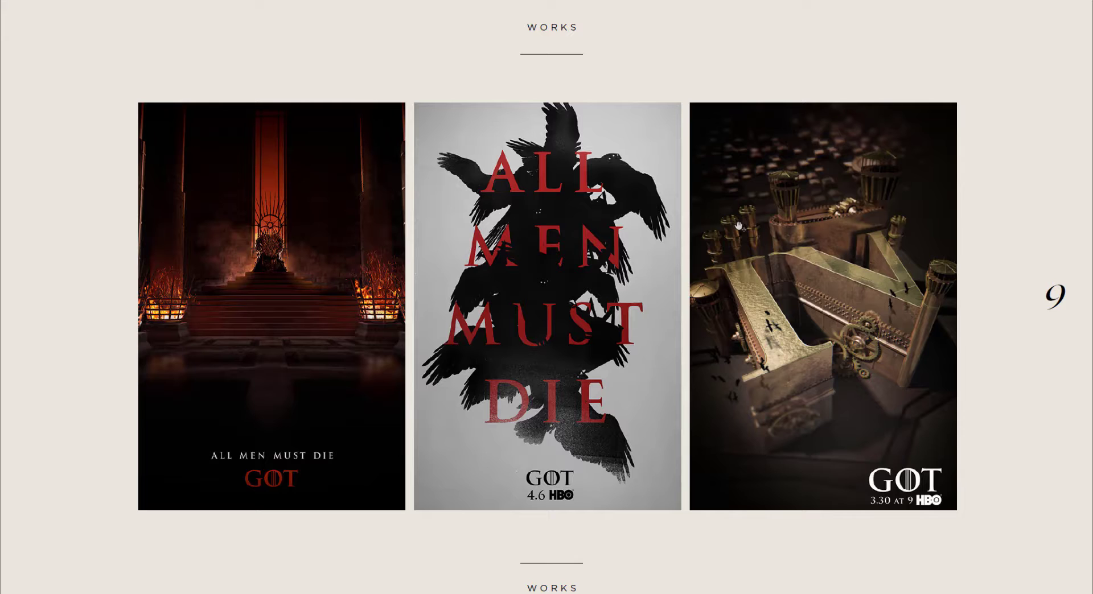
{"action": "scroll", "coordinate": [739, 226], "scroll_direction": "down", "scroll_amount": 1}
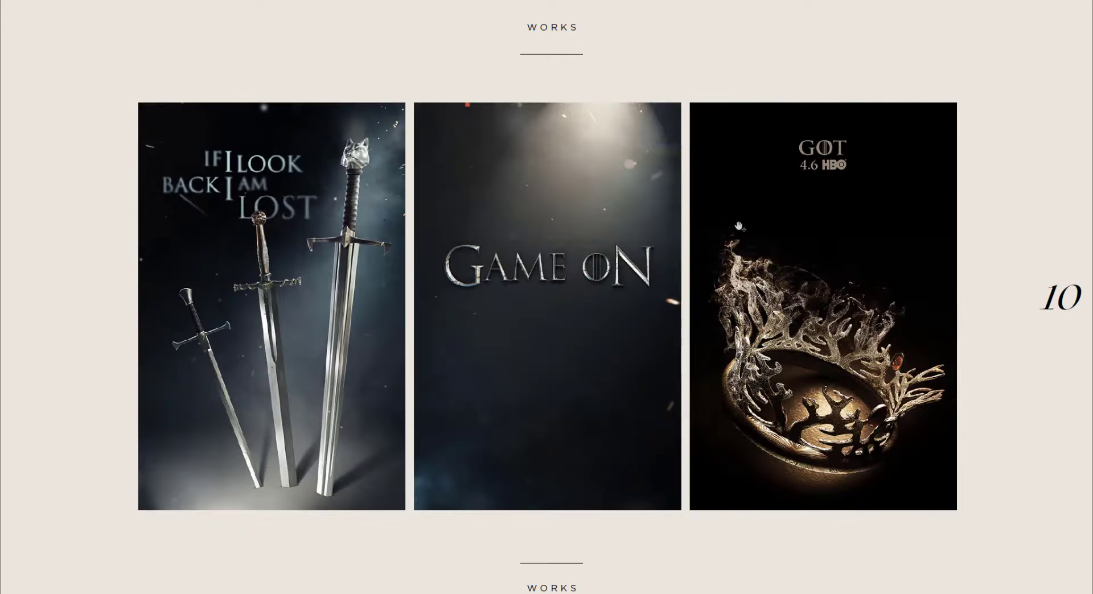
{"action": "scroll", "coordinate": [814, 233], "scroll_direction": "down", "scroll_amount": 1}
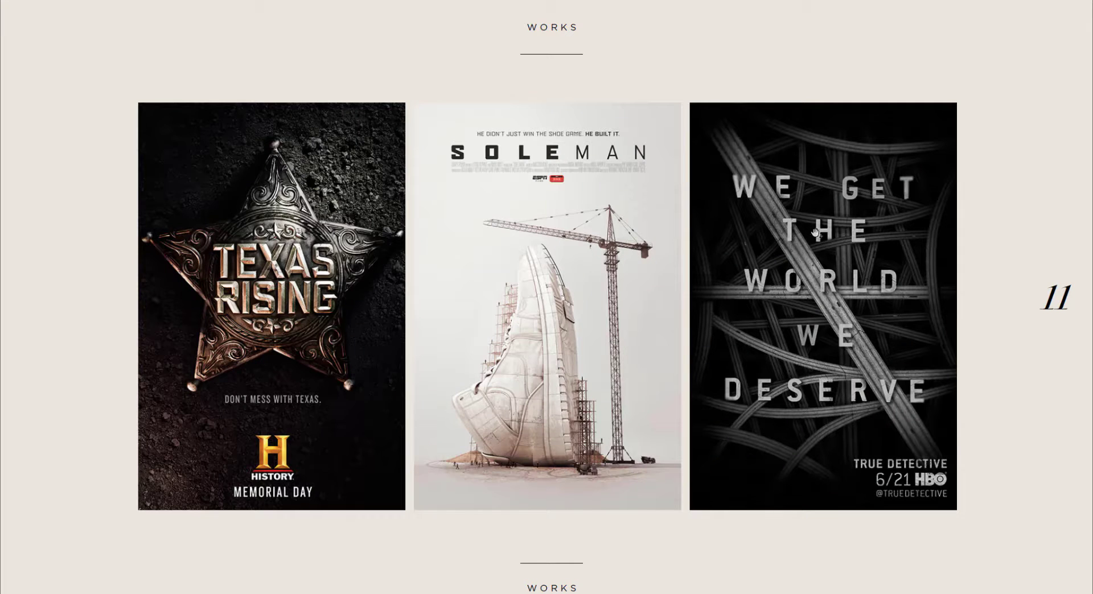
{"action": "scroll", "coordinate": [816, 230], "scroll_direction": "down", "scroll_amount": 1}
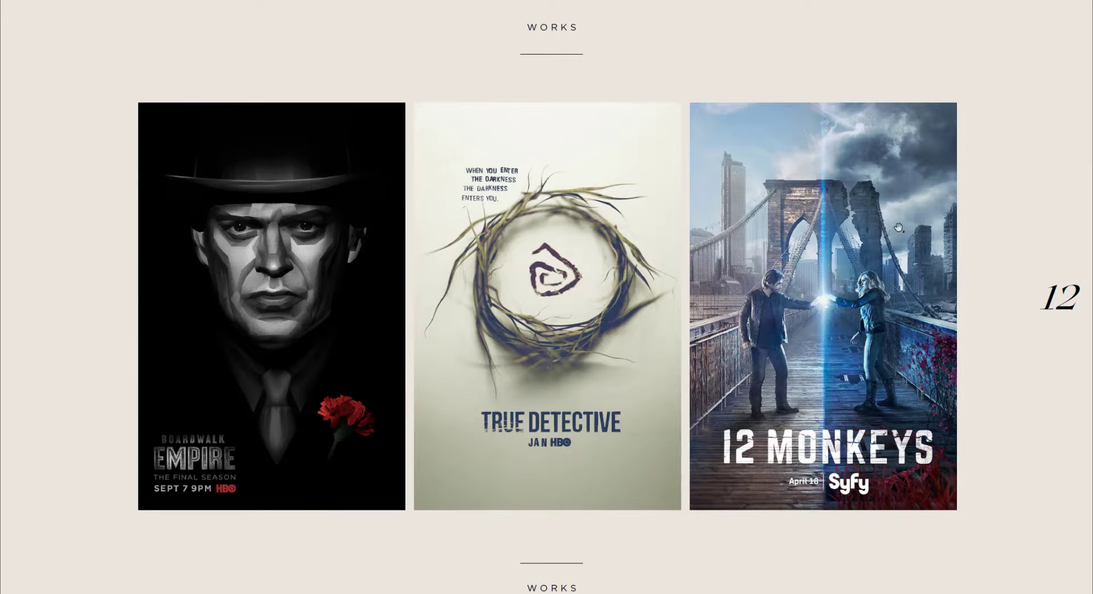
{"action": "scroll", "coordinate": [899, 229], "scroll_direction": "down", "scroll_amount": 1}
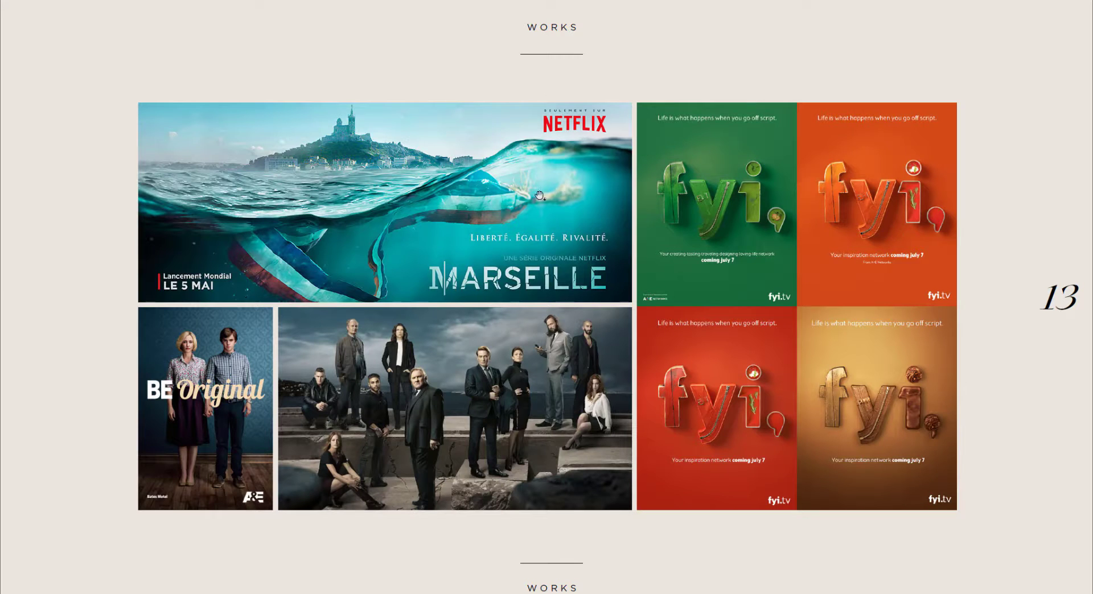
{"action": "scroll", "coordinate": [567, 198], "scroll_direction": "down", "scroll_amount": 1}
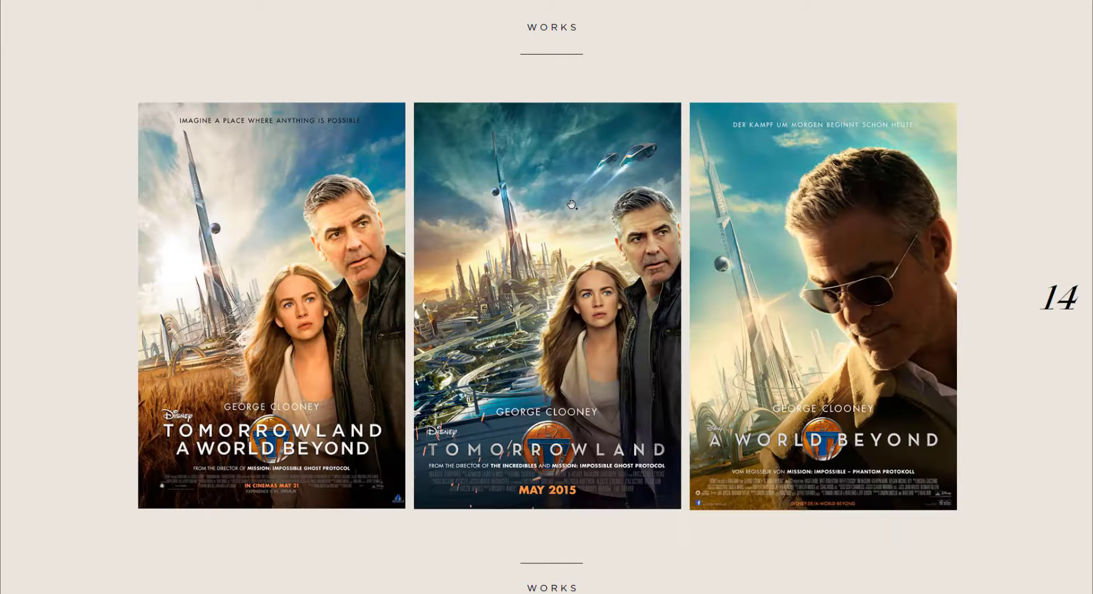
{"action": "scroll", "coordinate": [573, 207], "scroll_direction": "down", "scroll_amount": 1}
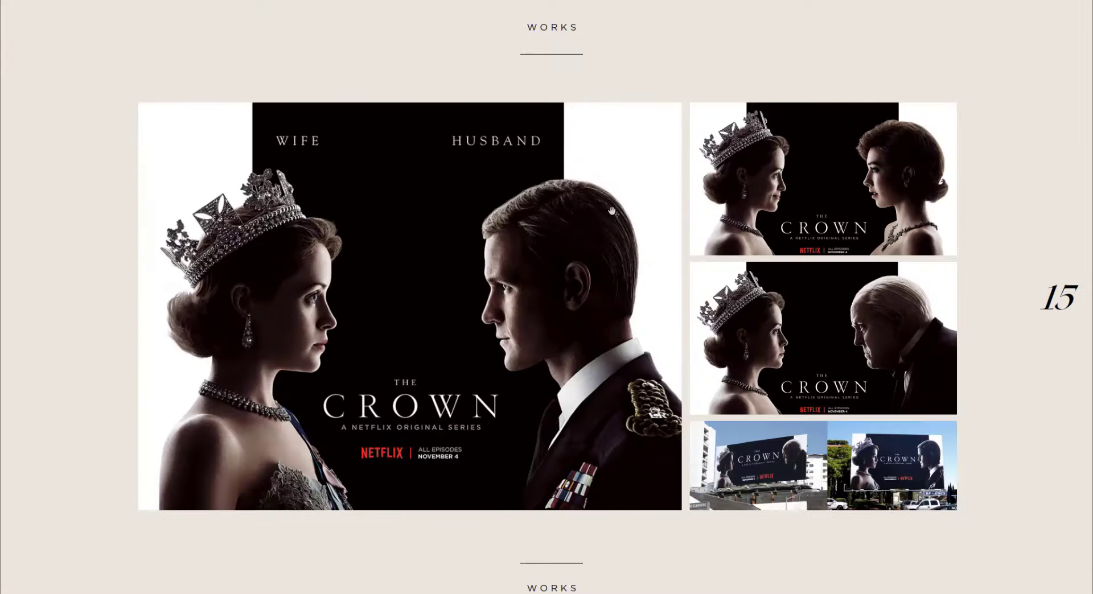
Step: Look through the handicraft skull, book cover and animation still pages, up to the jeweled insects of the Pinball project on page 24
{"action": "scroll", "coordinate": [409, 171], "scroll_direction": "down", "scroll_amount": 1}
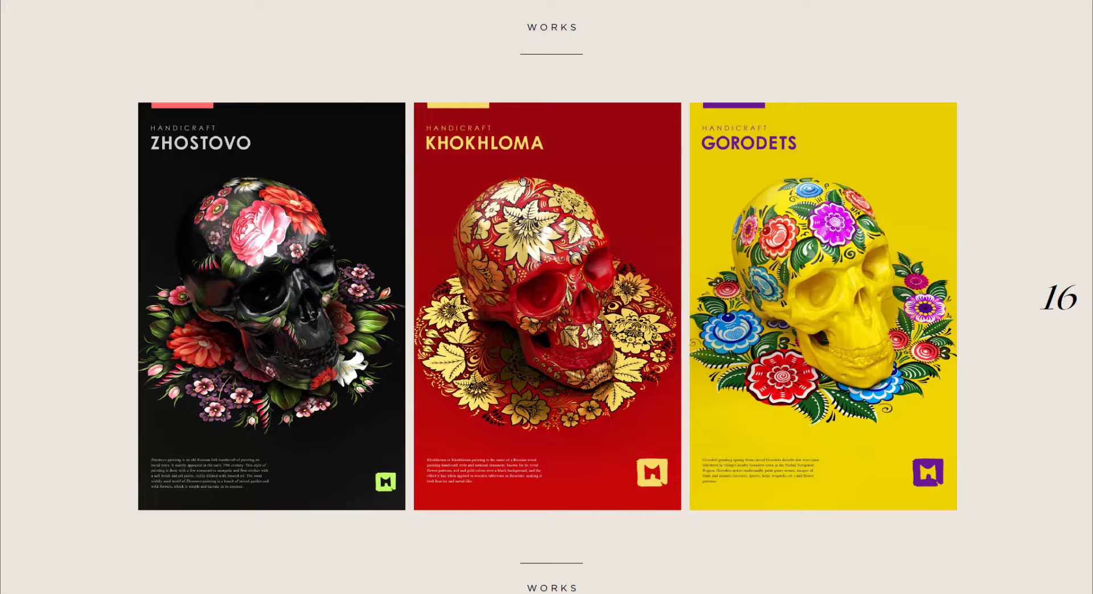
{"action": "scroll", "coordinate": [523, 181], "scroll_direction": "down", "scroll_amount": 1}
{"action": "scroll", "coordinate": [545, 177], "scroll_direction": "down", "scroll_amount": 1}
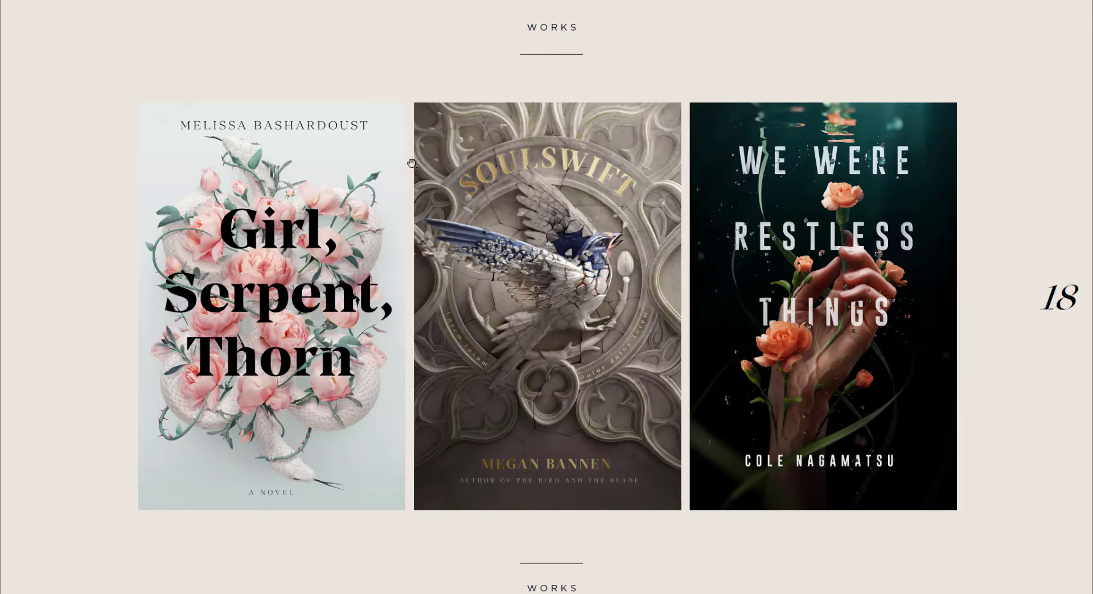
{"action": "scroll", "coordinate": [722, 185], "scroll_direction": "down", "scroll_amount": 1}
{"action": "scroll", "coordinate": [722, 185], "scroll_direction": "down", "scroll_amount": 1}
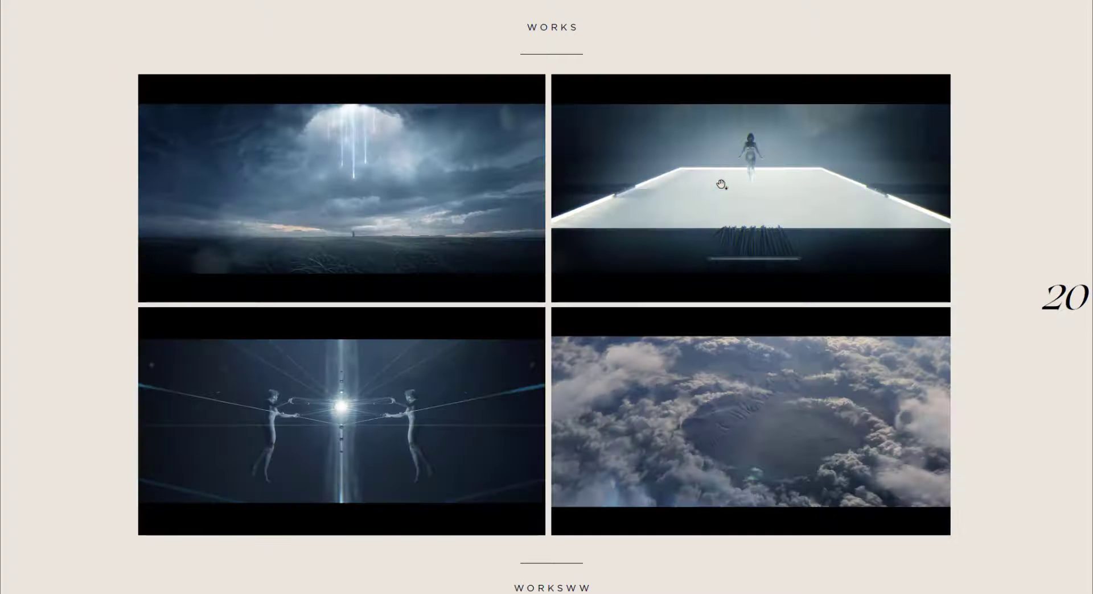
{"action": "scroll", "coordinate": [722, 185], "scroll_direction": "down", "scroll_amount": 1}
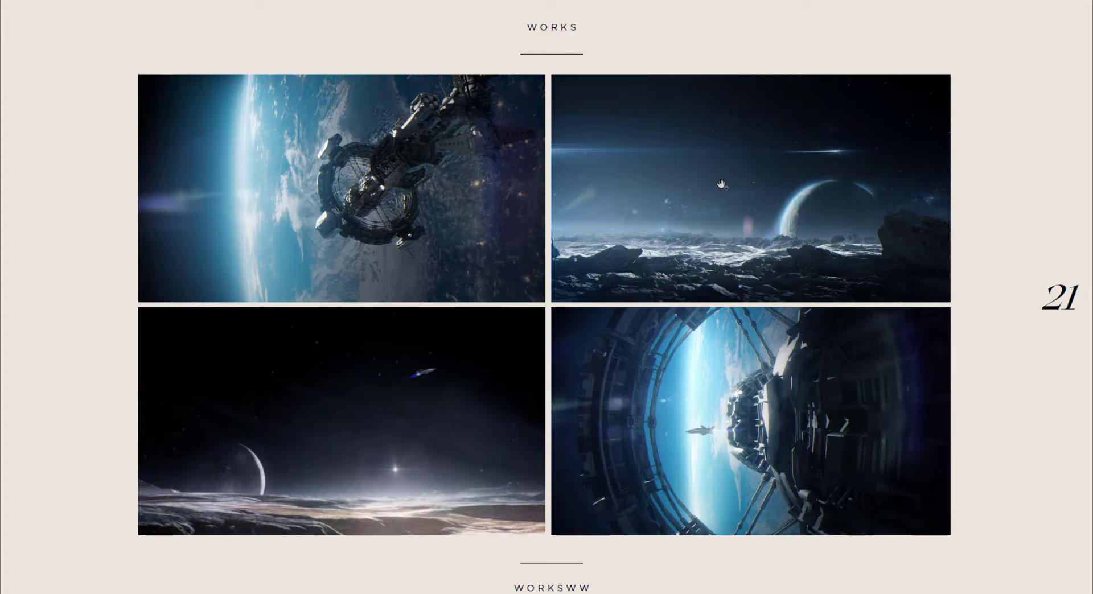
{"action": "scroll", "coordinate": [722, 185], "scroll_direction": "down", "scroll_amount": 1}
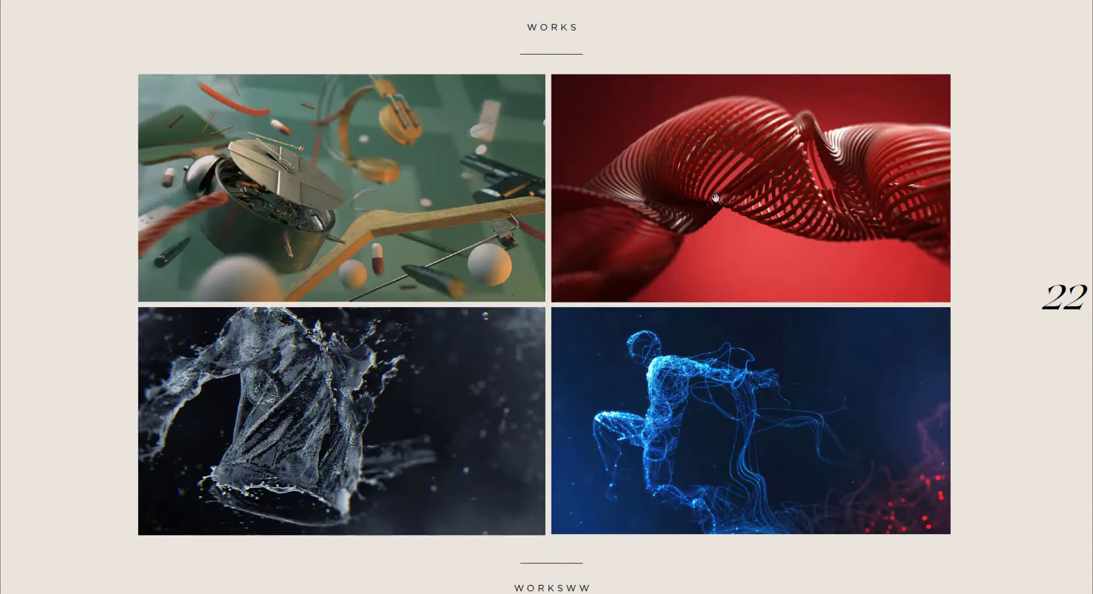
{"action": "scroll", "coordinate": [716, 197], "scroll_direction": "down", "scroll_amount": 1}
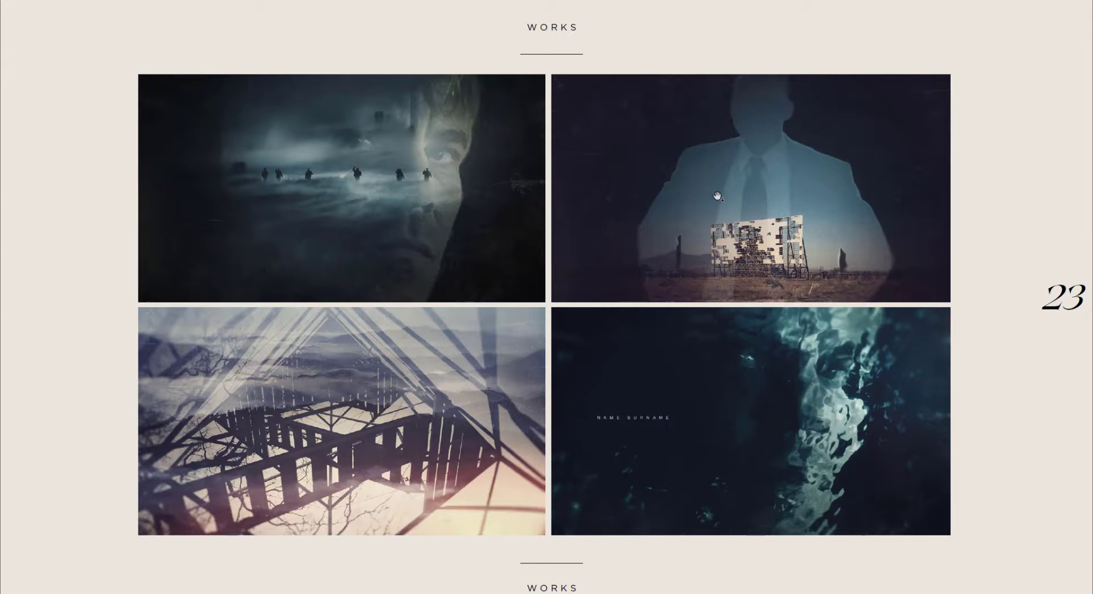
{"action": "scroll", "coordinate": [717, 196], "scroll_direction": "down", "scroll_amount": 1}
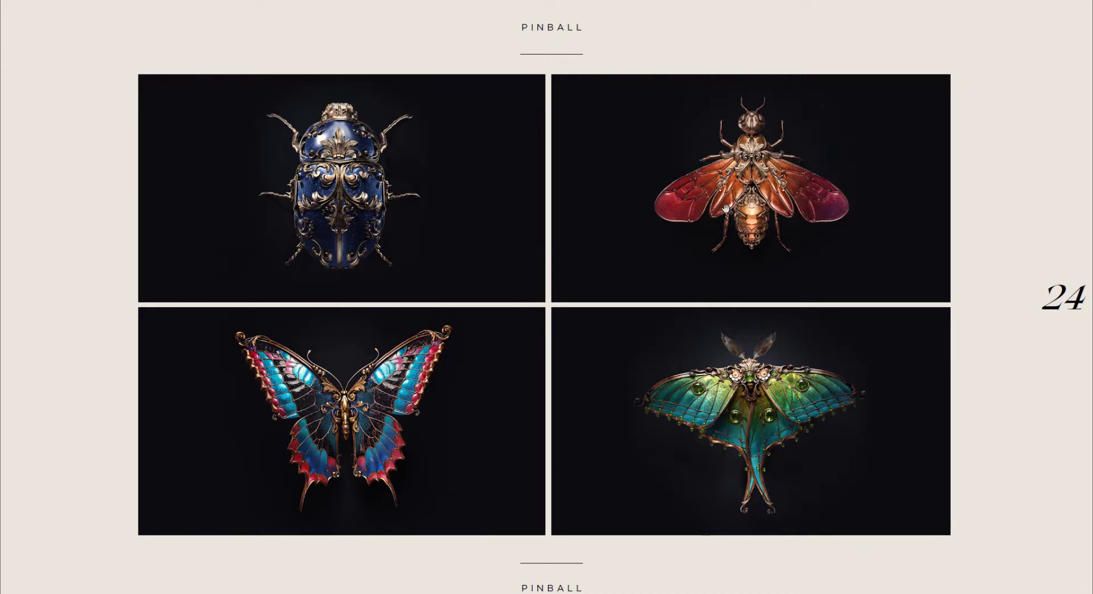
Step: Go to the Forest short film section, play the film from page 26 and continue to the page of film stills
{"action": "scroll", "coordinate": [726, 211], "scroll_direction": "down", "scroll_amount": 1}
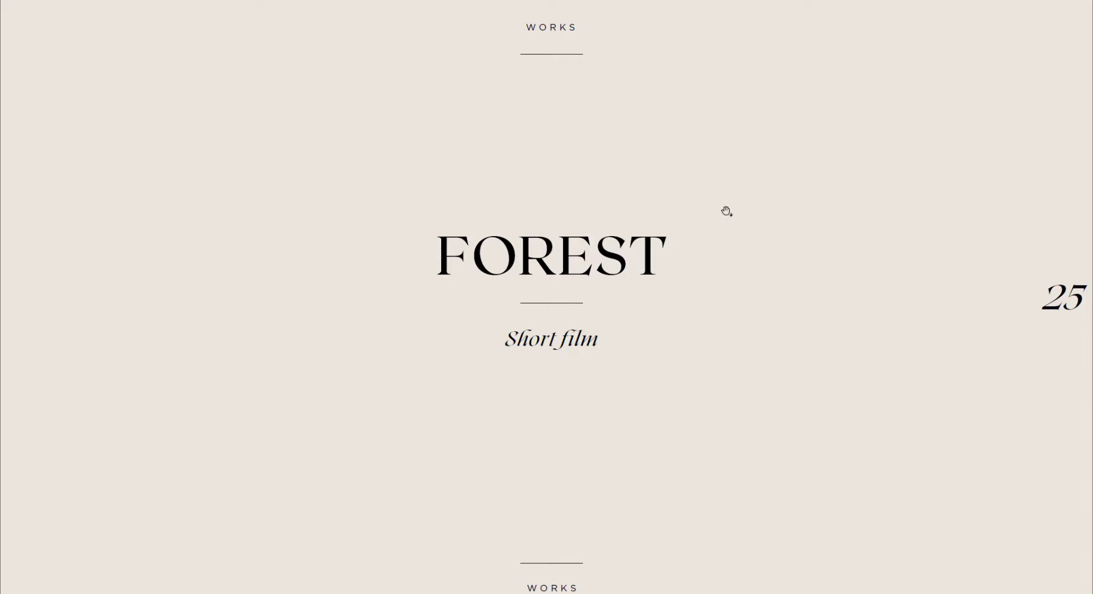
{"action": "scroll", "coordinate": [727, 212], "scroll_direction": "up", "scroll_amount": 1}
{"action": "scroll", "coordinate": [724, 210], "scroll_direction": "down", "scroll_amount": 1}
{"action": "scroll", "coordinate": [878, 268], "scroll_direction": "down", "scroll_amount": 1}
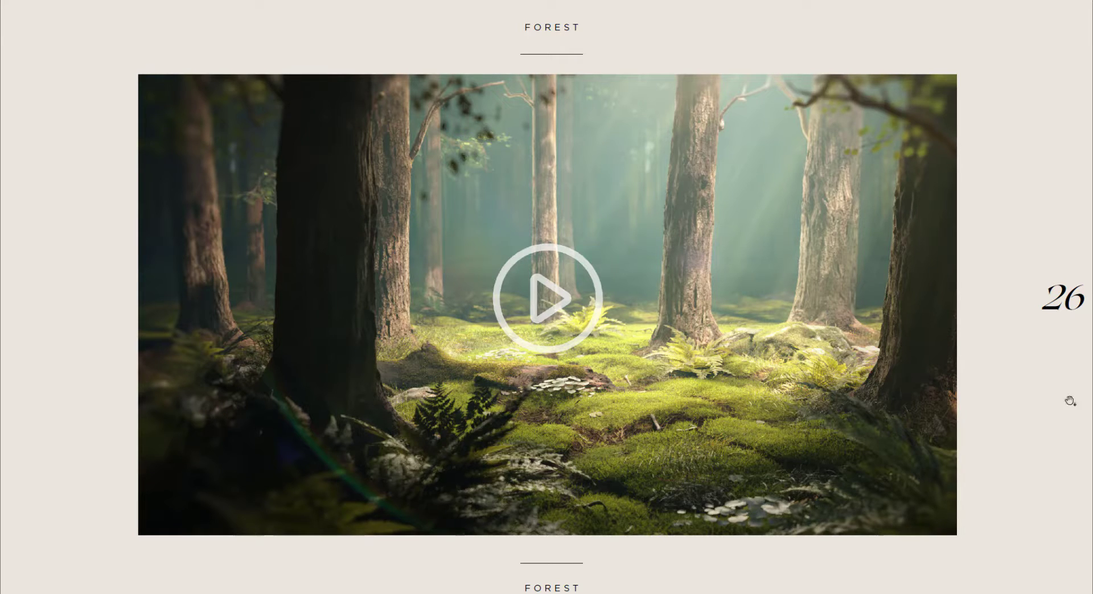
{"action": "scroll", "coordinate": [868, 352], "scroll_direction": "down", "scroll_amount": 1}
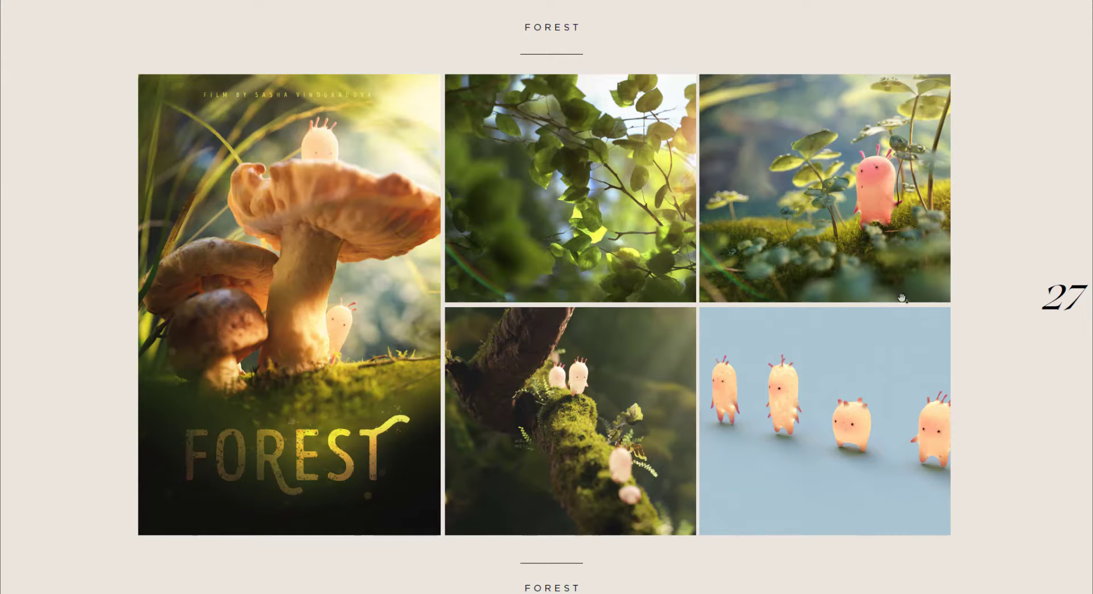
{"action": "scroll", "coordinate": [893, 324], "scroll_direction": "up", "scroll_amount": 1}
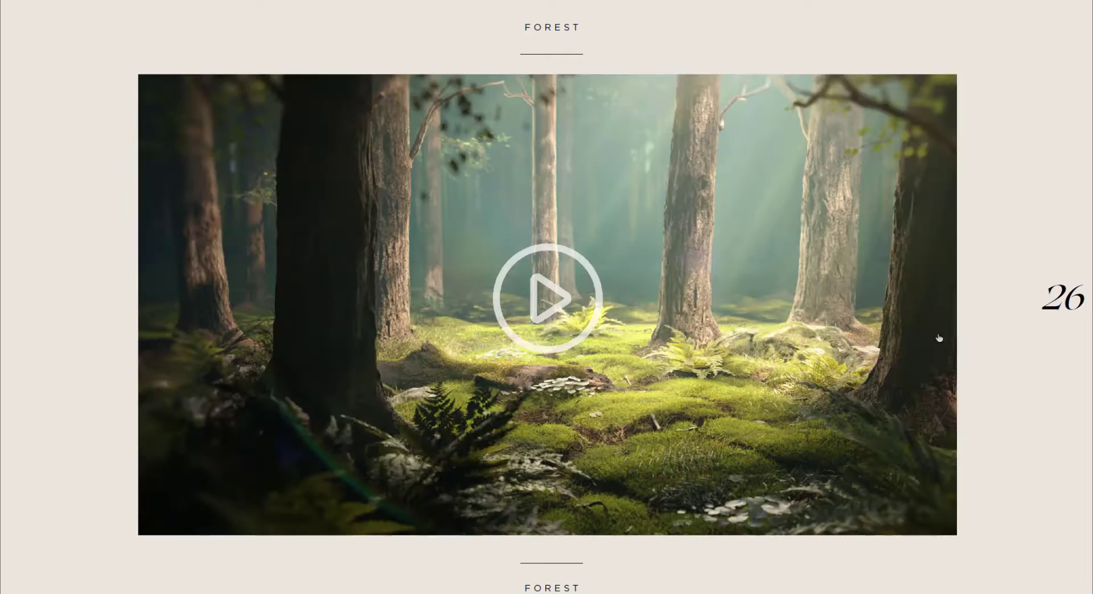
{"action": "left_click", "coordinate": [571, 311]}
{"action": "left_click", "coordinate": [598, 235]}
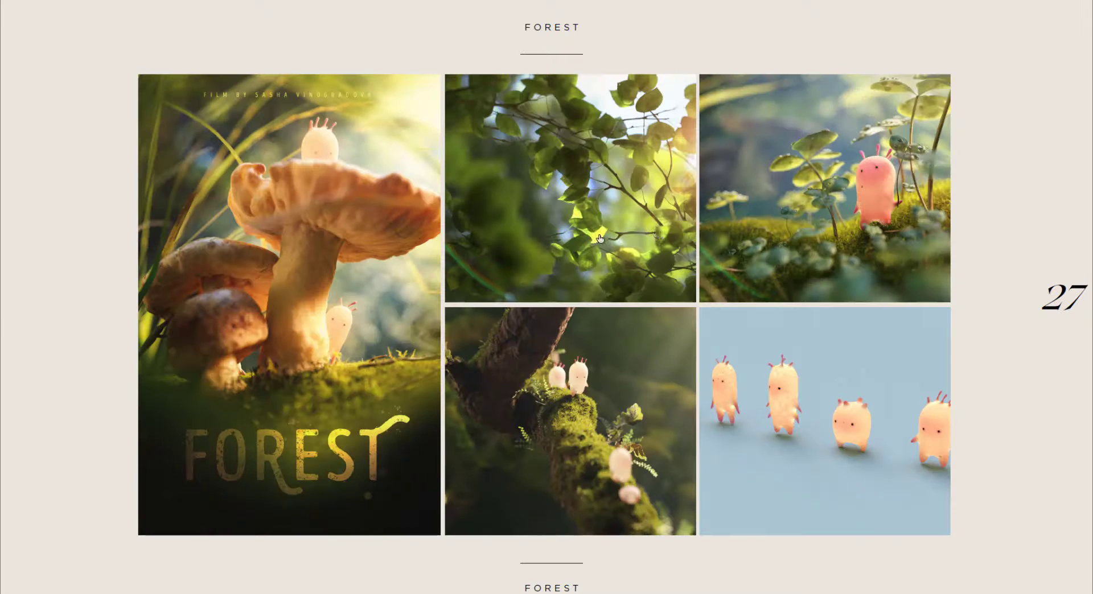
Step: Advance to the Lily of the Valley portrait on page 29 and open its linked video Lady_01.mp4, allowing the file launch
{"action": "scroll", "coordinate": [673, 230], "scroll_direction": "down", "scroll_amount": 1}
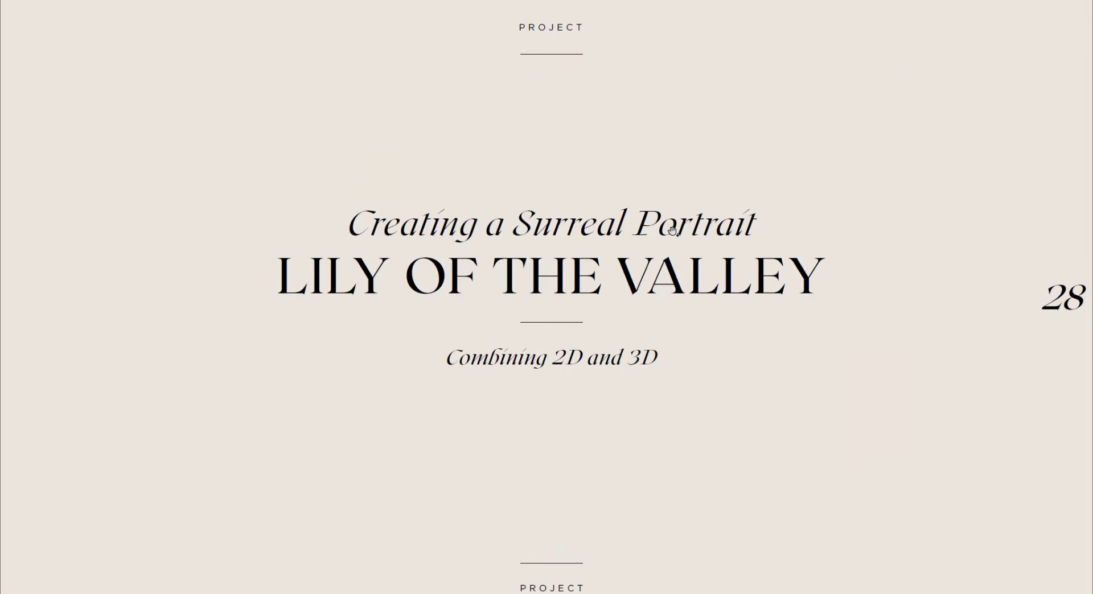
{"action": "scroll", "coordinate": [675, 233], "scroll_direction": "up", "scroll_amount": 1}
{"action": "scroll", "coordinate": [735, 240], "scroll_direction": "down", "scroll_amount": 1}
{"action": "left_click", "coordinate": [706, 292]}
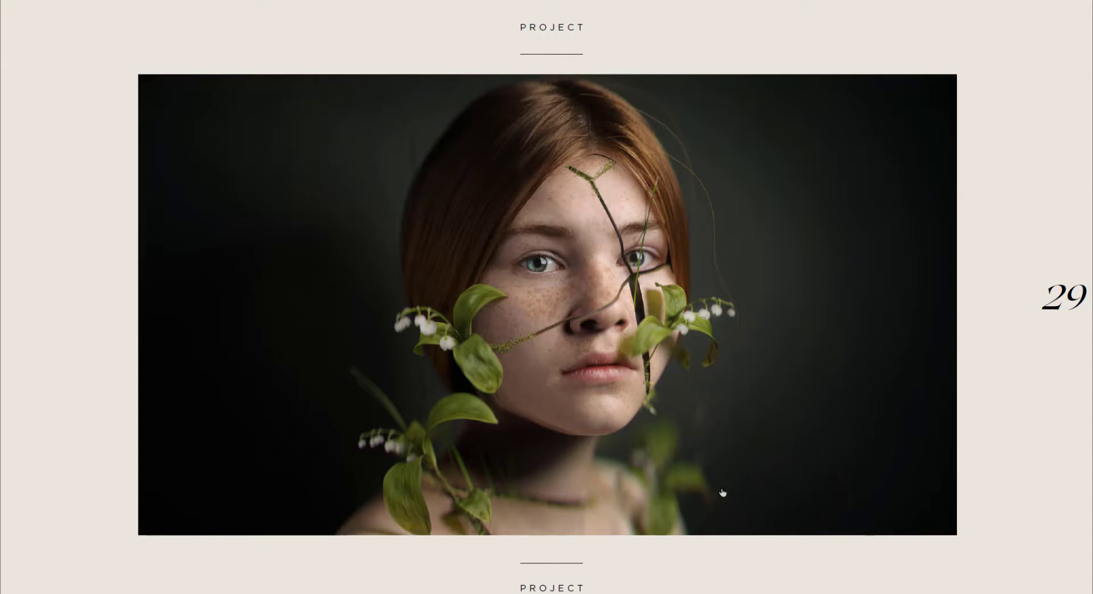
{"action": "left_click", "coordinate": [713, 368]}
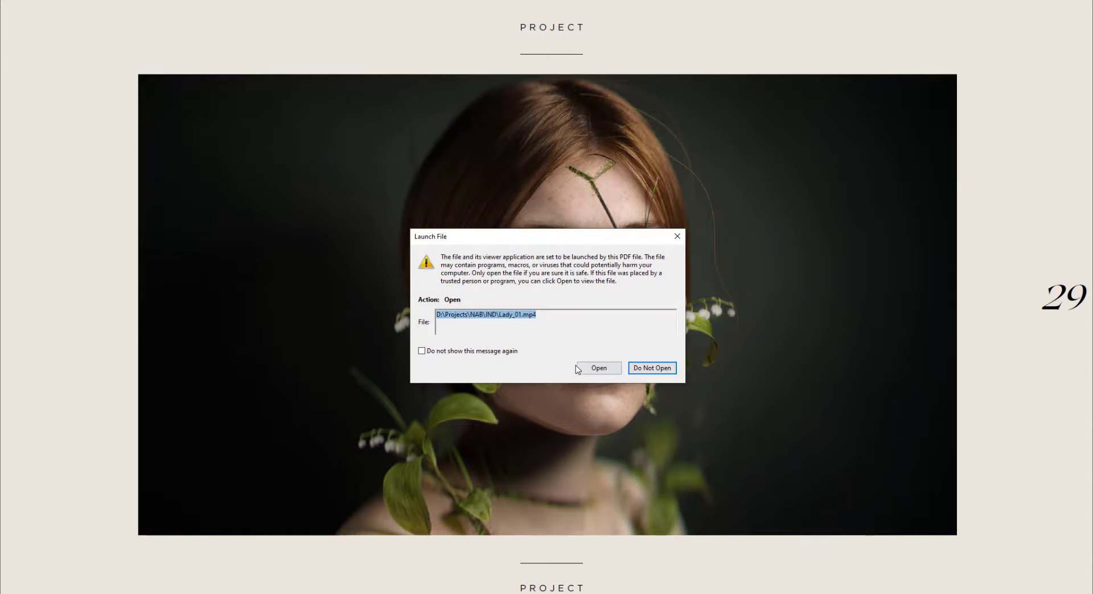
{"action": "left_click", "coordinate": [612, 368]}
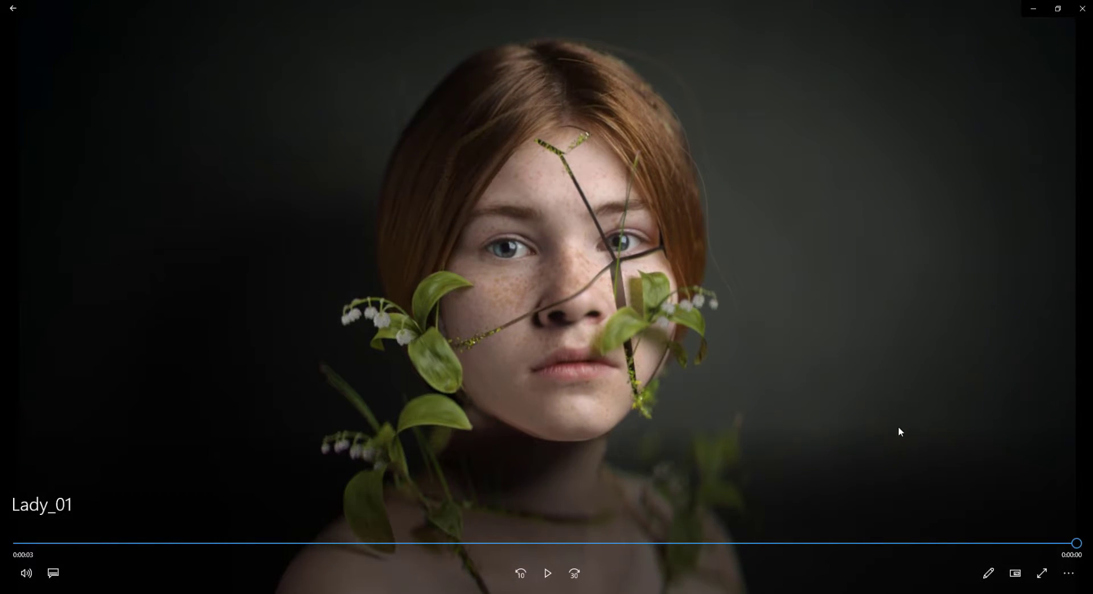
Step: Replay the Lady_01 portrait video, view it in full screen and leave full screen
{"action": "left_click", "coordinate": [546, 569]}
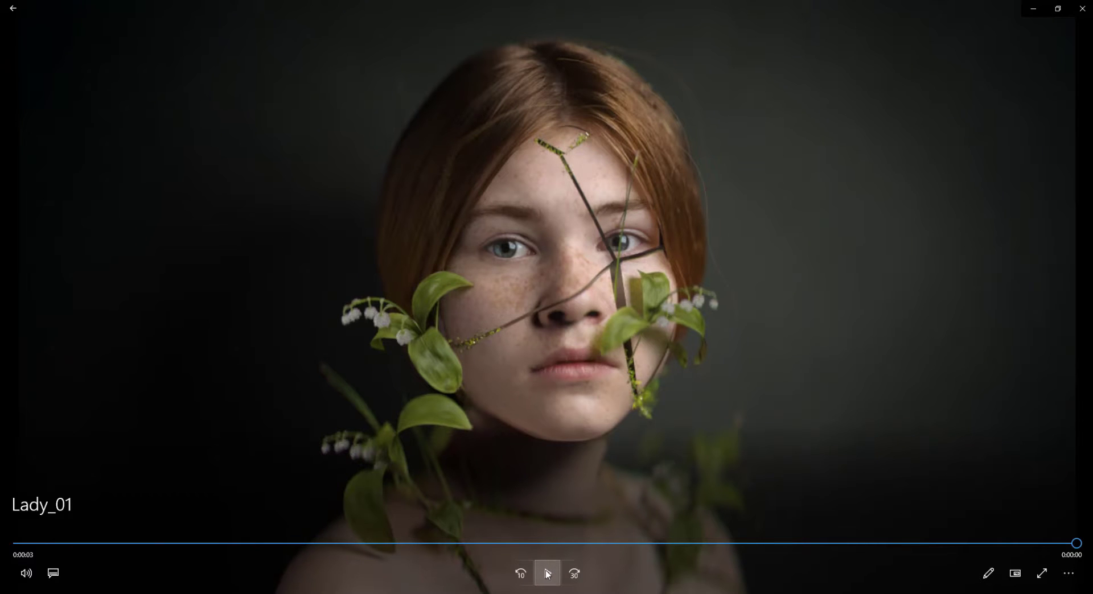
{"action": "left_click", "coordinate": [547, 575]}
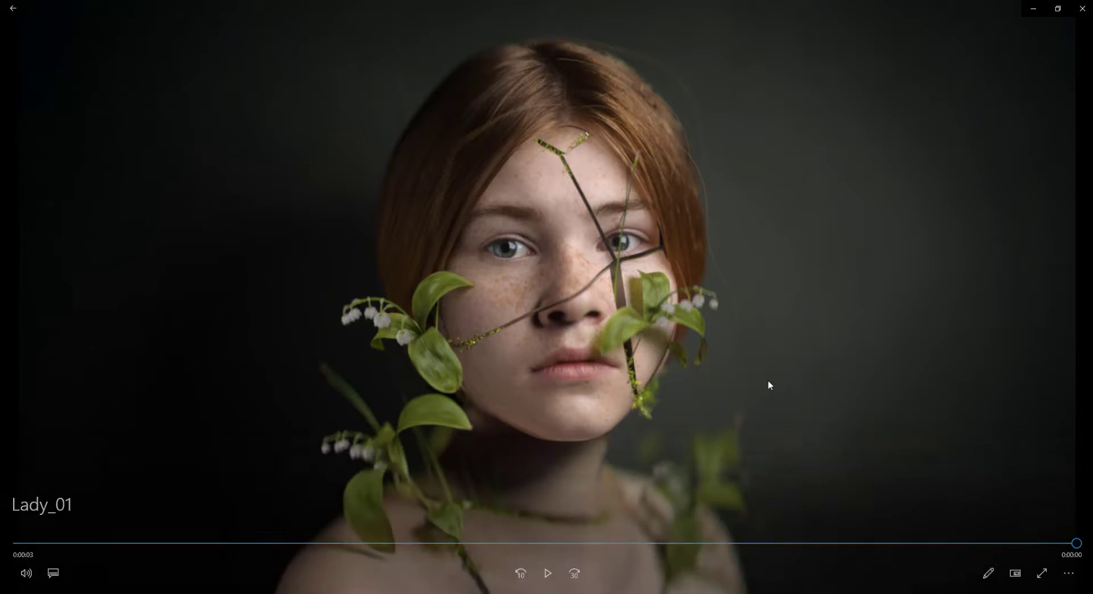
{"action": "left_click", "coordinate": [1042, 574]}
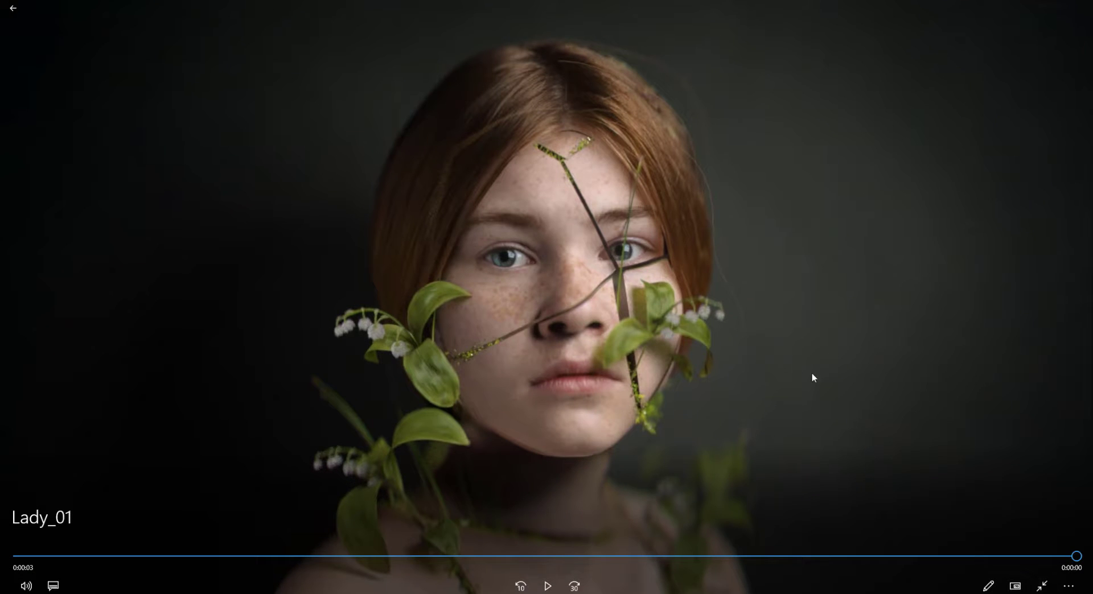
{"action": "left_click", "coordinate": [1042, 587]}
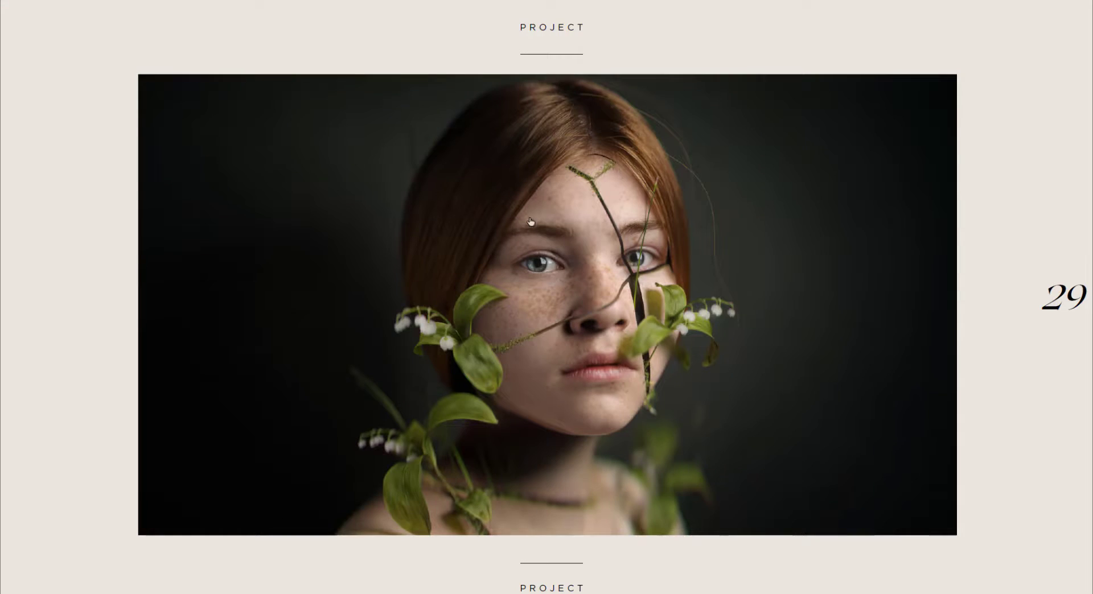
Step: Continue past page 29, view the source portrait photo AdobeStock_109368810.jpeg and close it
{"action": "scroll", "coordinate": [531, 223], "scroll_direction": "down", "scroll_amount": 1}
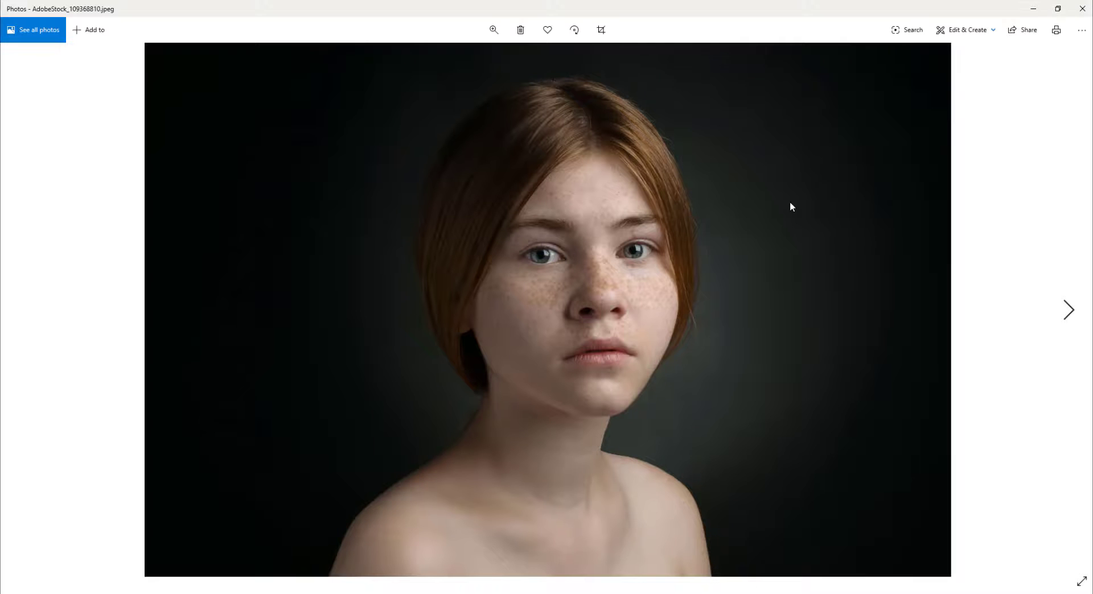
{"action": "left_click", "coordinate": [1082, 8]}
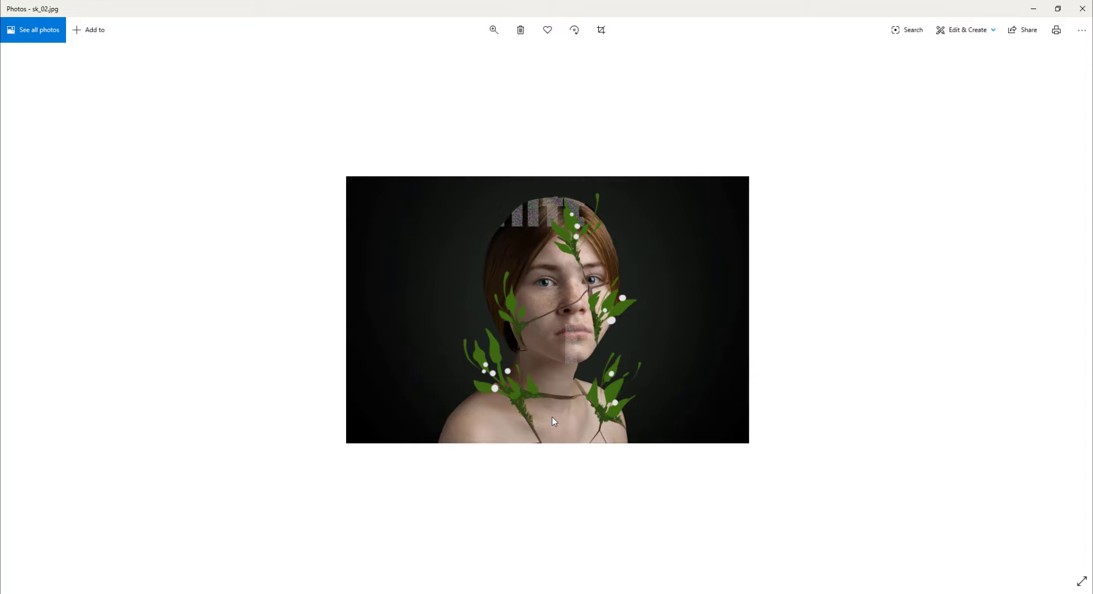
Step: Close the sketch image sk_02.jpg and the portrait video, and switch from the workflow page to ZBrush
{"action": "left_click", "coordinate": [1082, 10]}
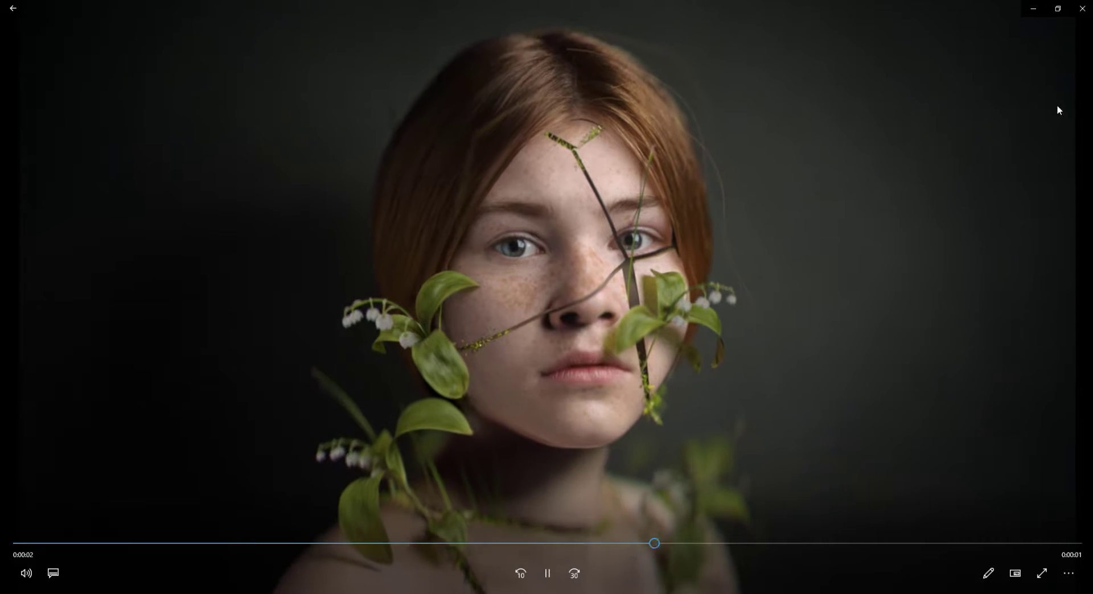
{"action": "left_click", "coordinate": [1082, 11]}
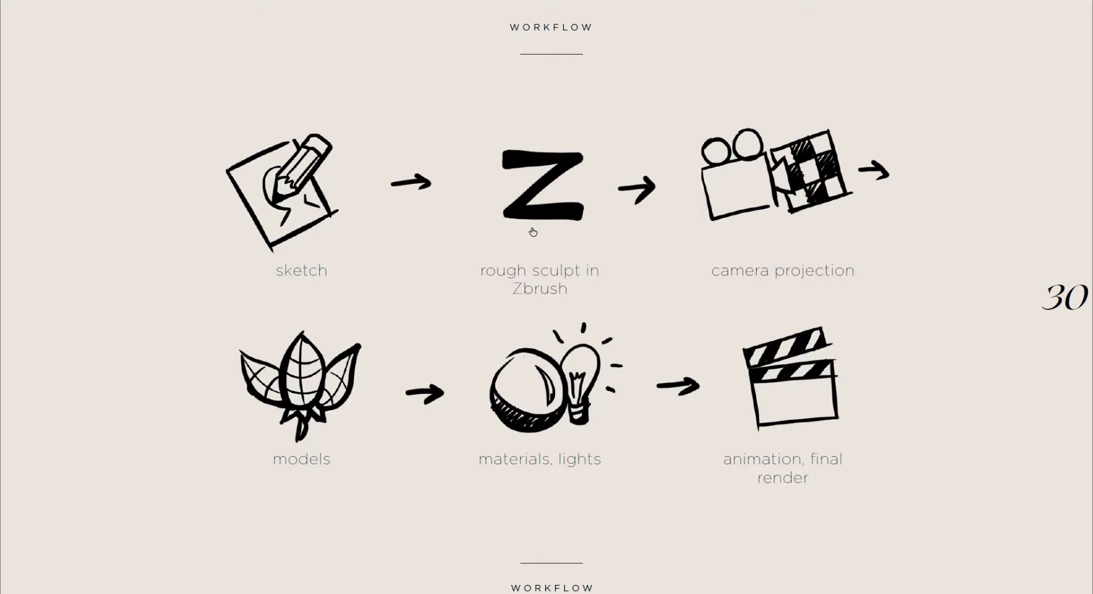
{"action": "key", "text": "alt+Tab"}
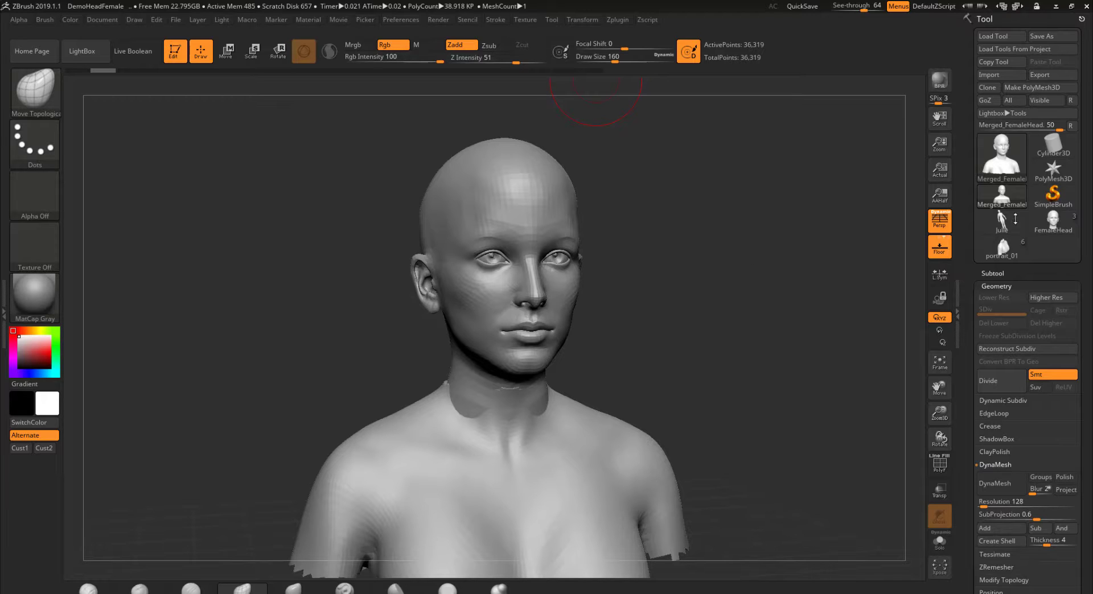
Step: Rotate the female head to match the pose of the portrait photo showing through the window
{"action": "left_click_drag", "start_coordinate": [676, 272], "coordinate": [683, 269]}
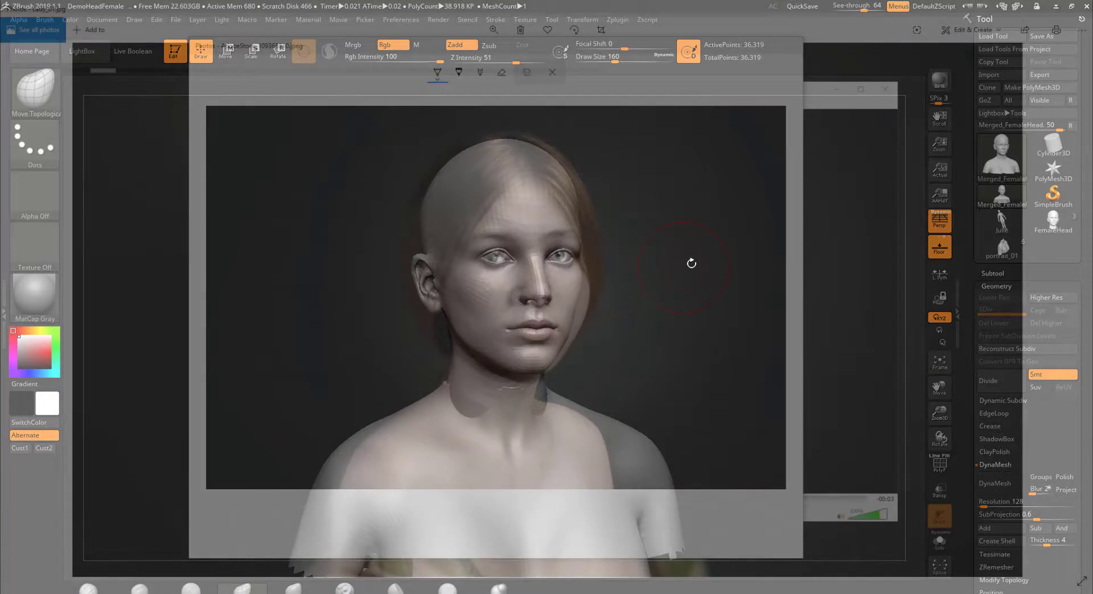
{"action": "left_click_drag", "start_coordinate": [690, 264], "coordinate": [684, 262]}
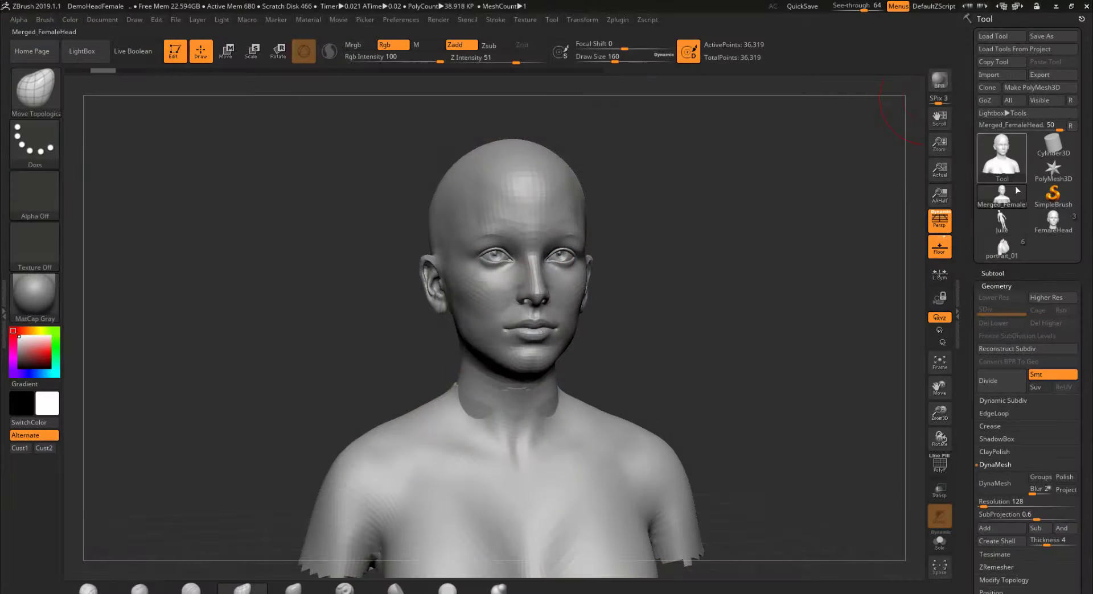
{"action": "mouse_move", "coordinate": [1006, 194]}
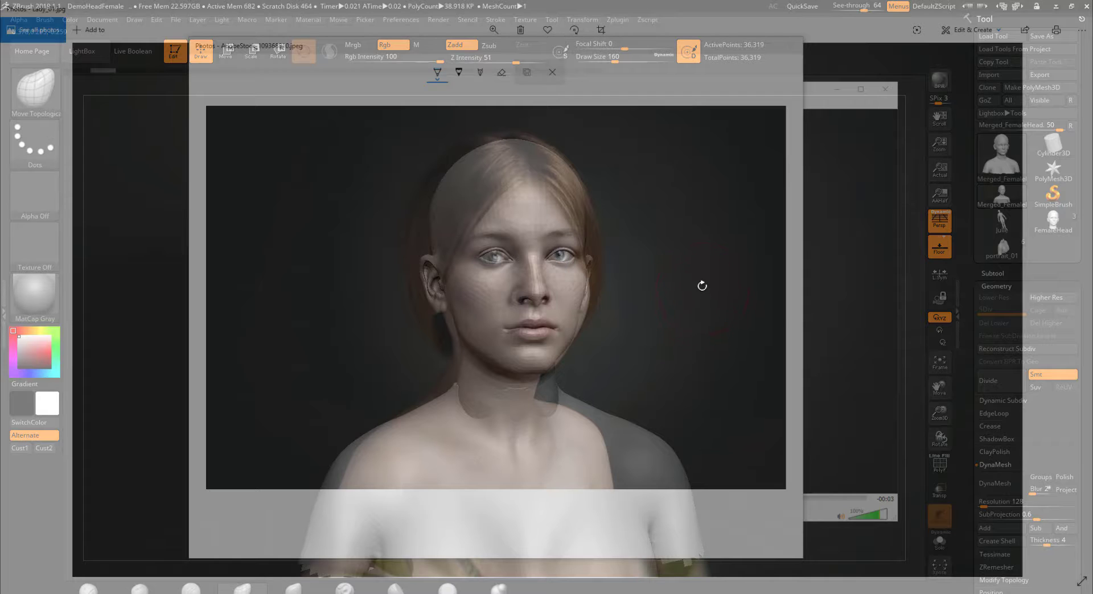
Step: Set See-through to 0, view the demo projects in LightBox and hide LightBox again
{"action": "key", "text": "comma"}
{"action": "left_click_drag", "start_coordinate": [864, 8], "coordinate": [831, 8]}
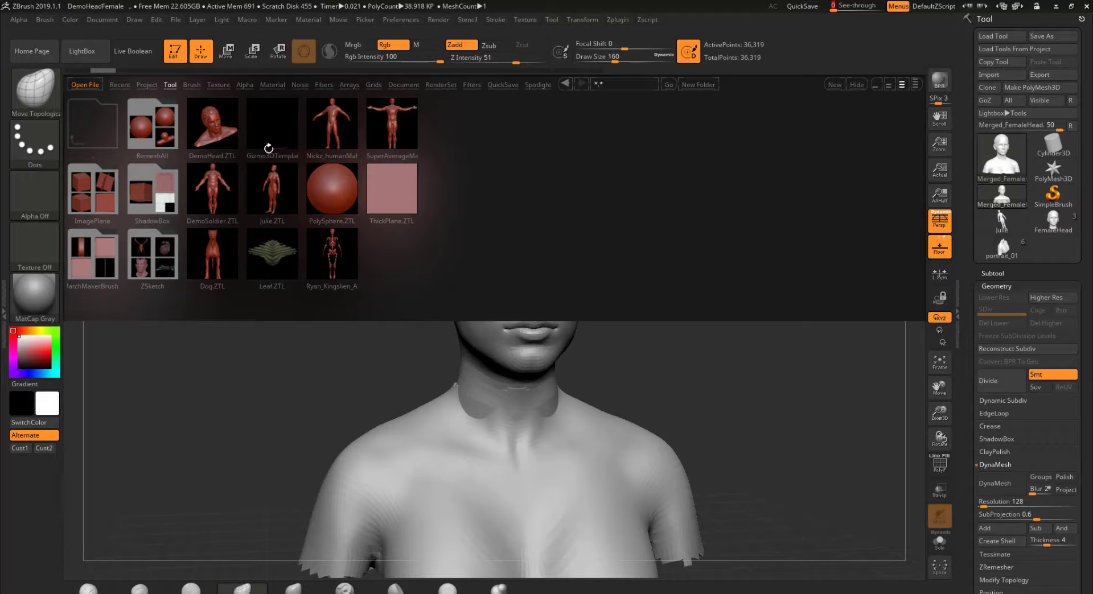
{"action": "left_click", "coordinate": [147, 86]}
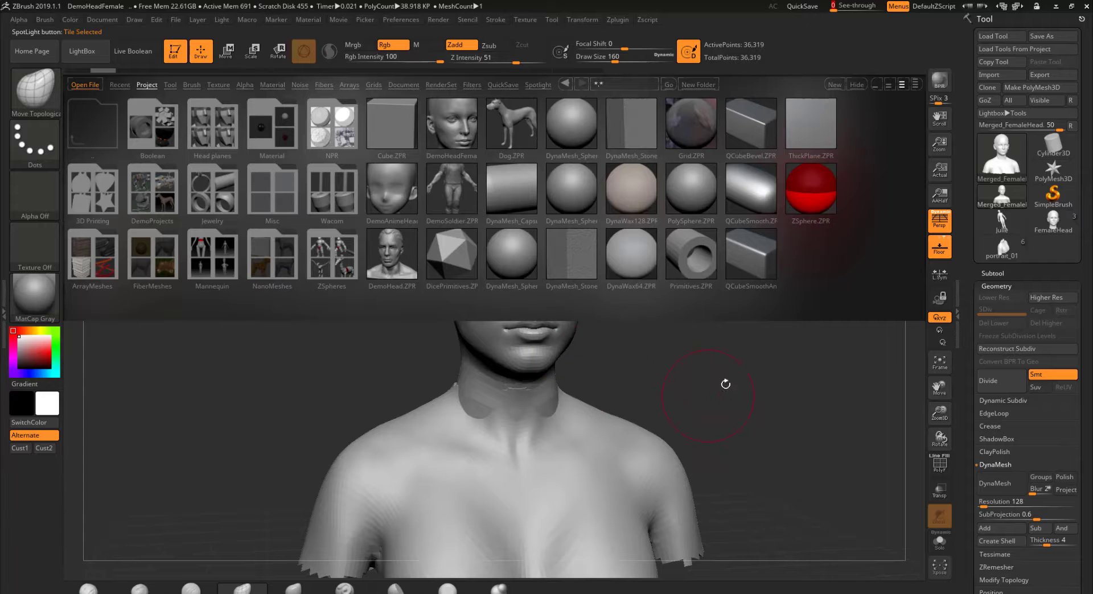
{"action": "left_click", "coordinate": [854, 84]}
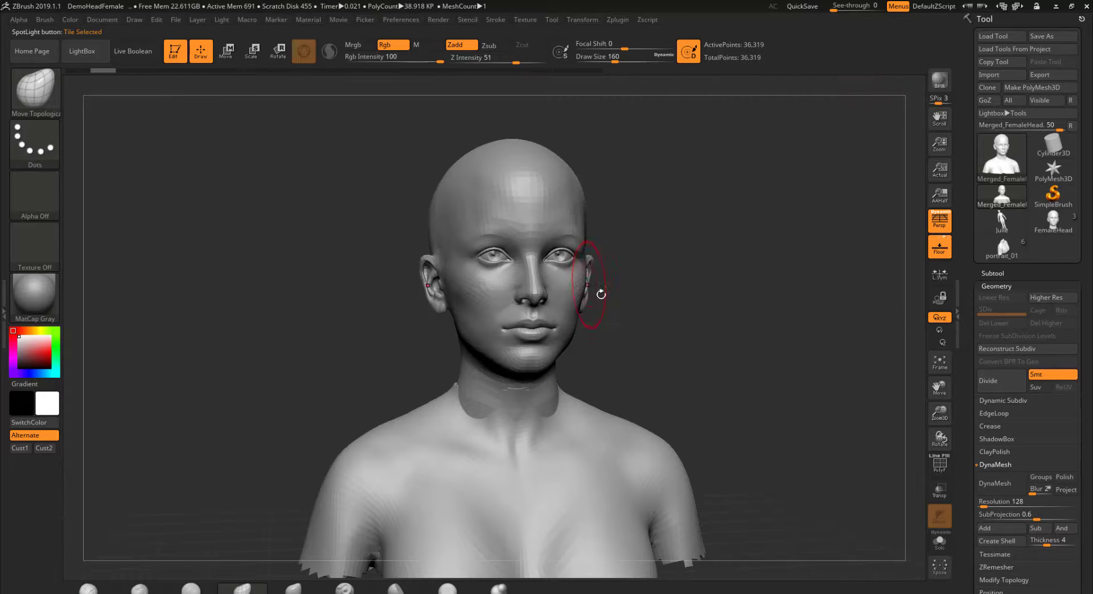
Step: Set See-through to 47 and move the female head to line up with the portrait photo behind it
{"action": "left_click_drag", "start_coordinate": [682, 302], "coordinate": [684, 304]}
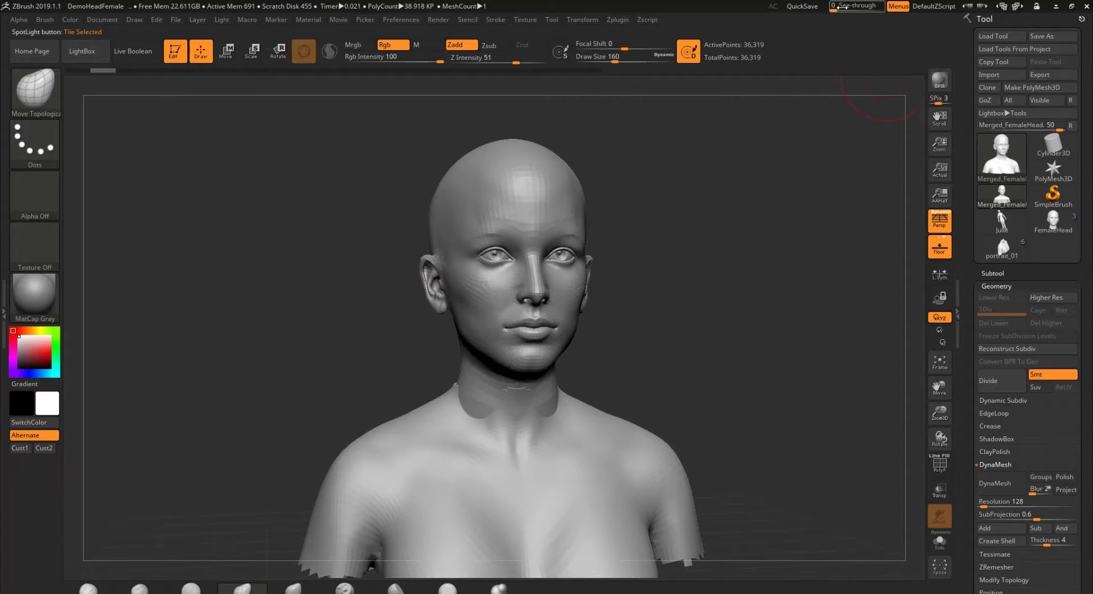
{"action": "left_click_drag", "start_coordinate": [833, 5], "coordinate": [856, 6]}
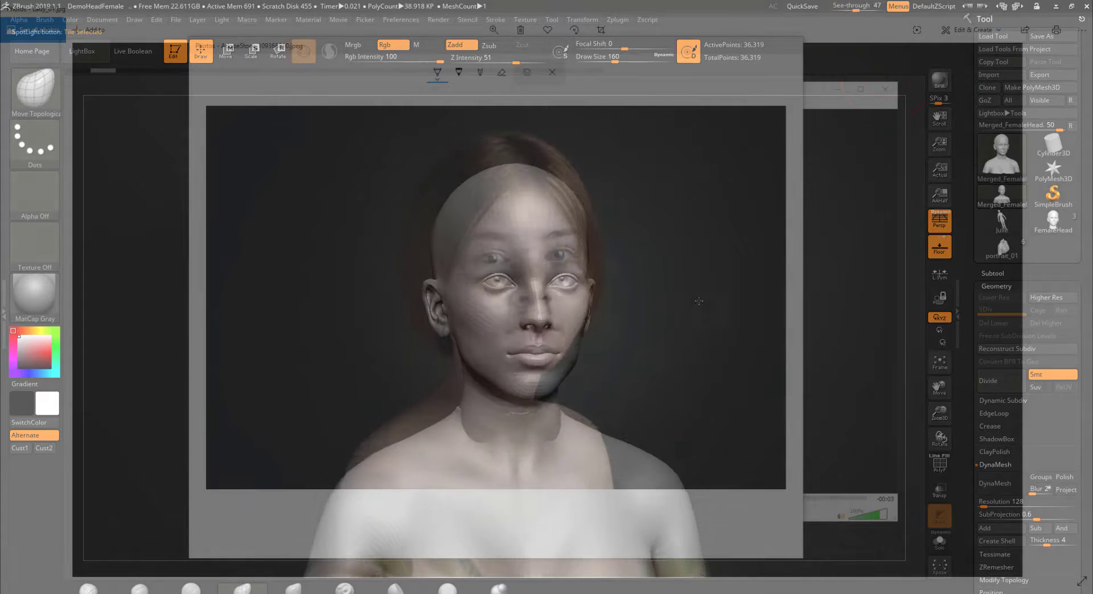
{"action": "left_click_drag", "start_coordinate": [699, 301], "coordinate": [722, 268], "text": "alt"}
Step: Show the ZAppLink view properties and use the Cust1 and Cust2 custom views on the female head
{"action": "left_click", "coordinate": [77, 429]}
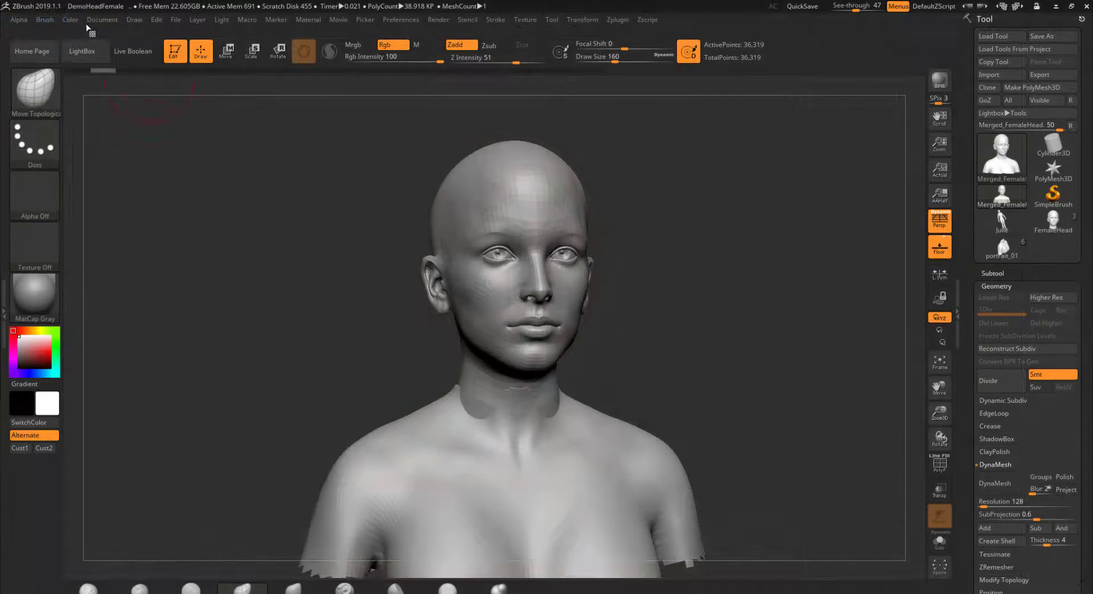
{"action": "left_click", "coordinate": [70, 20]}
{"action": "mouse_move", "coordinate": [100, 21]}
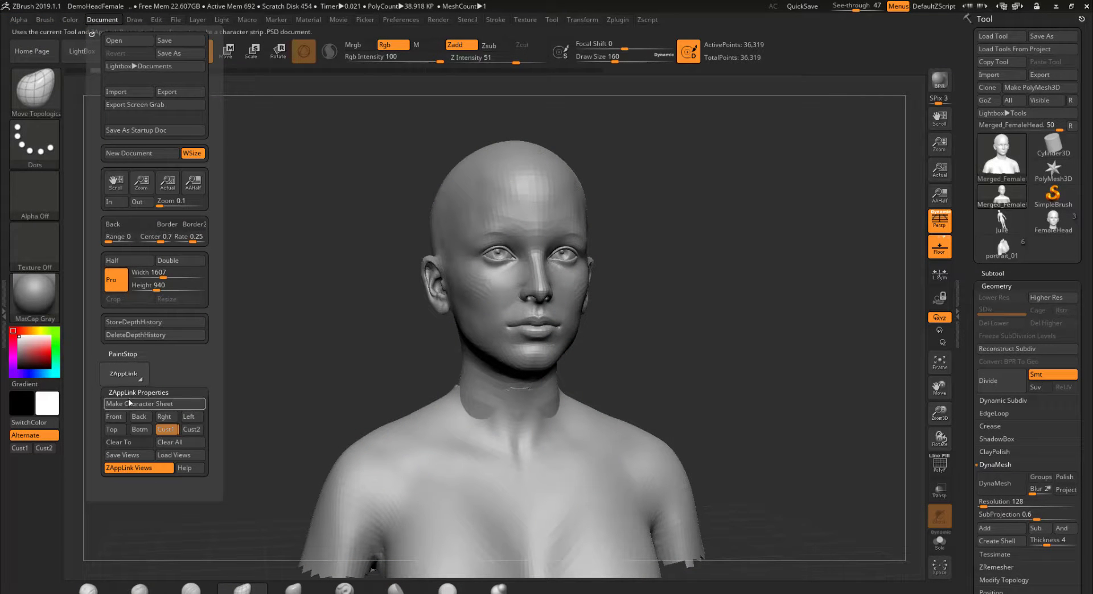
{"action": "left_click", "coordinate": [26, 449]}
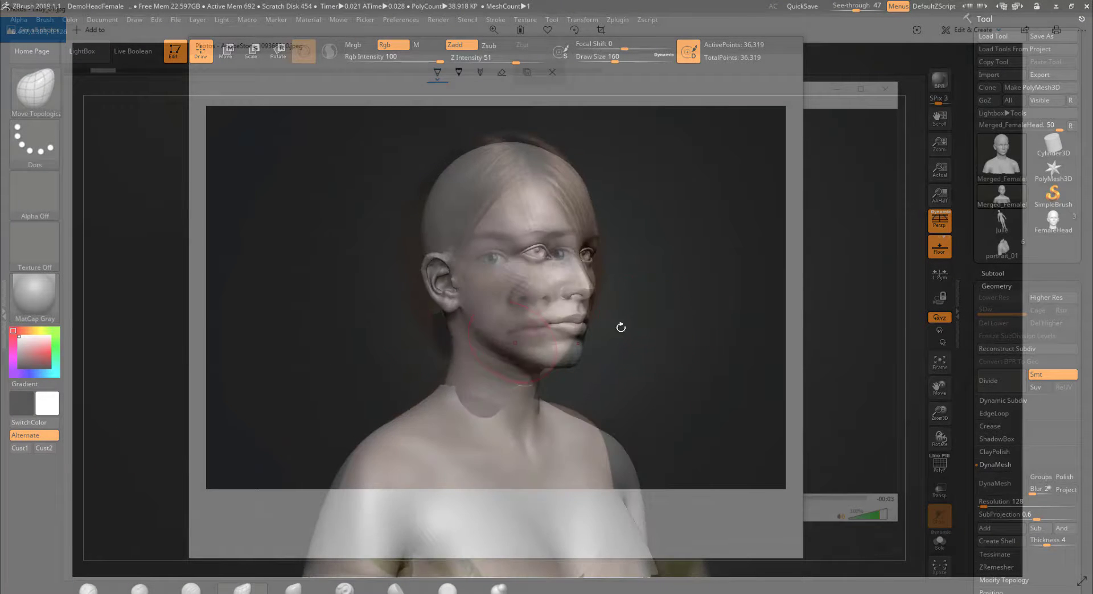
{"action": "left_click", "coordinate": [55, 451]}
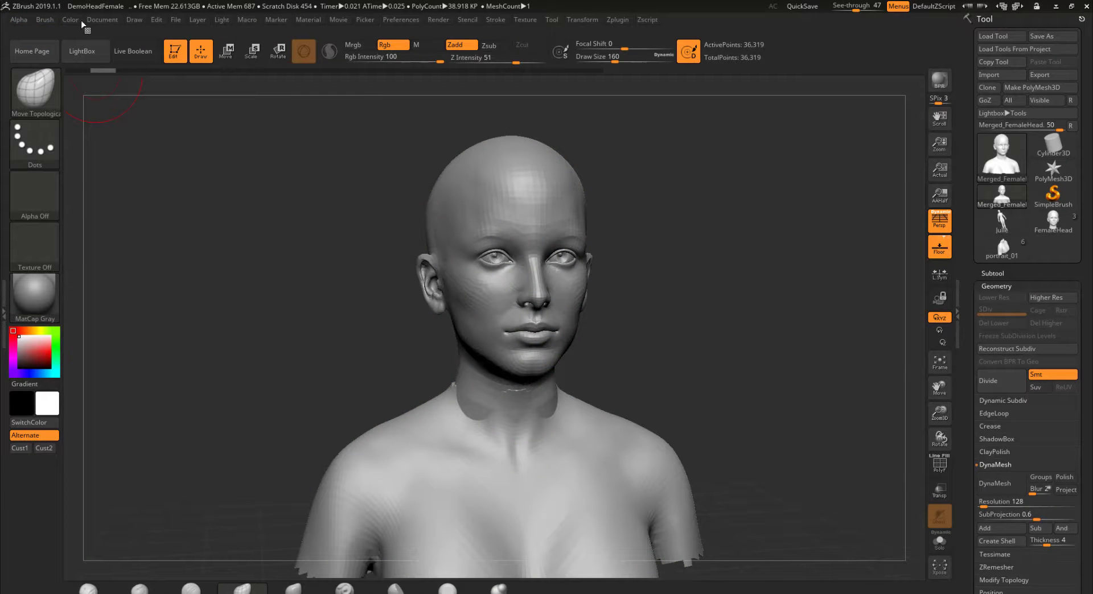
Step: Store the current camera of the aligned head in the camera list
{"action": "left_click", "coordinate": [103, 21]}
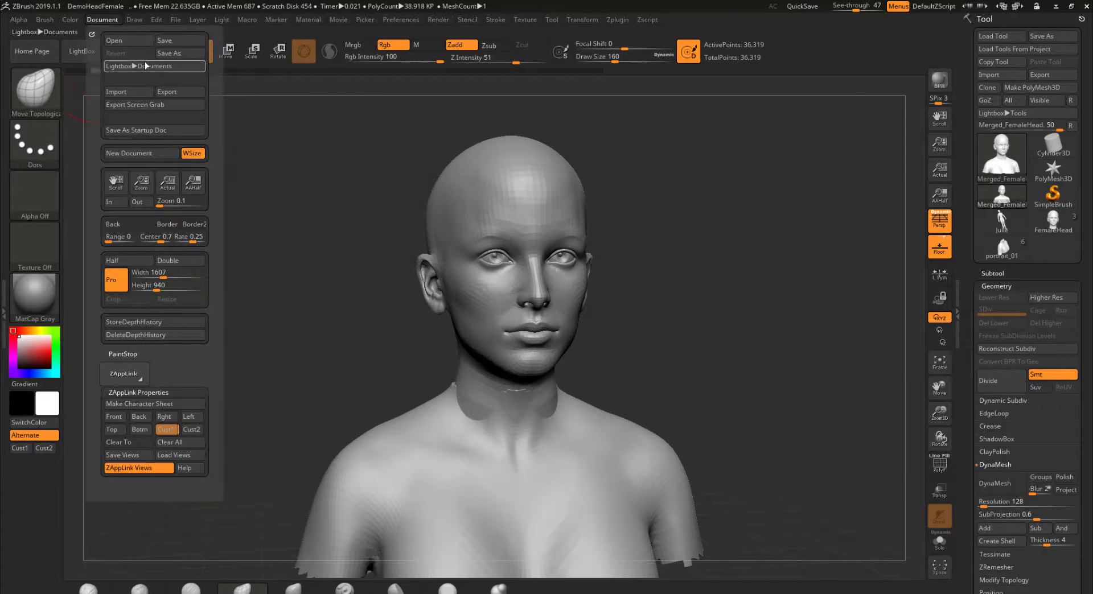
{"action": "left_click", "coordinate": [135, 19]}
{"action": "scroll", "coordinate": [142, 415], "scroll_direction": "down", "scroll_amount": 3}
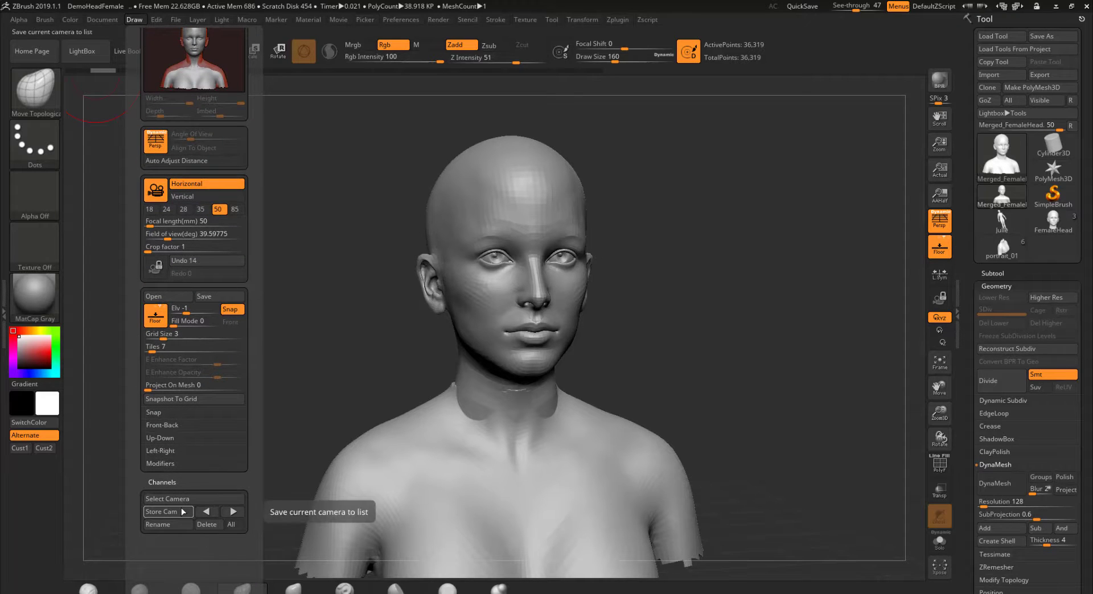
{"action": "left_click", "coordinate": [173, 510]}
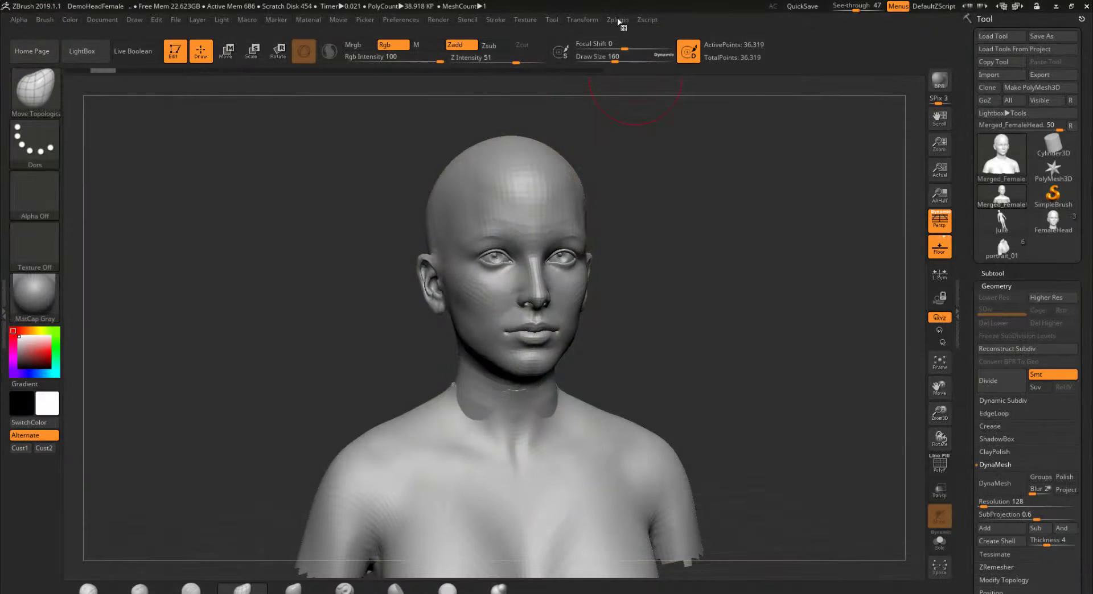
{"action": "left_click", "coordinate": [617, 20]}
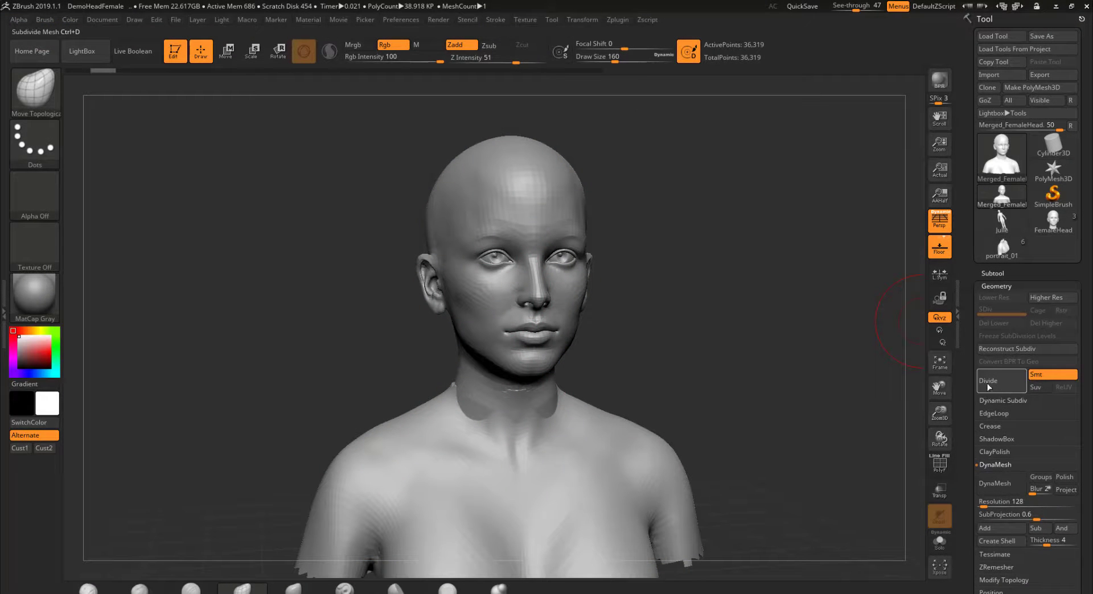
{"action": "scroll", "coordinate": [1008, 399], "scroll_direction": "down", "scroll_amount": 3}
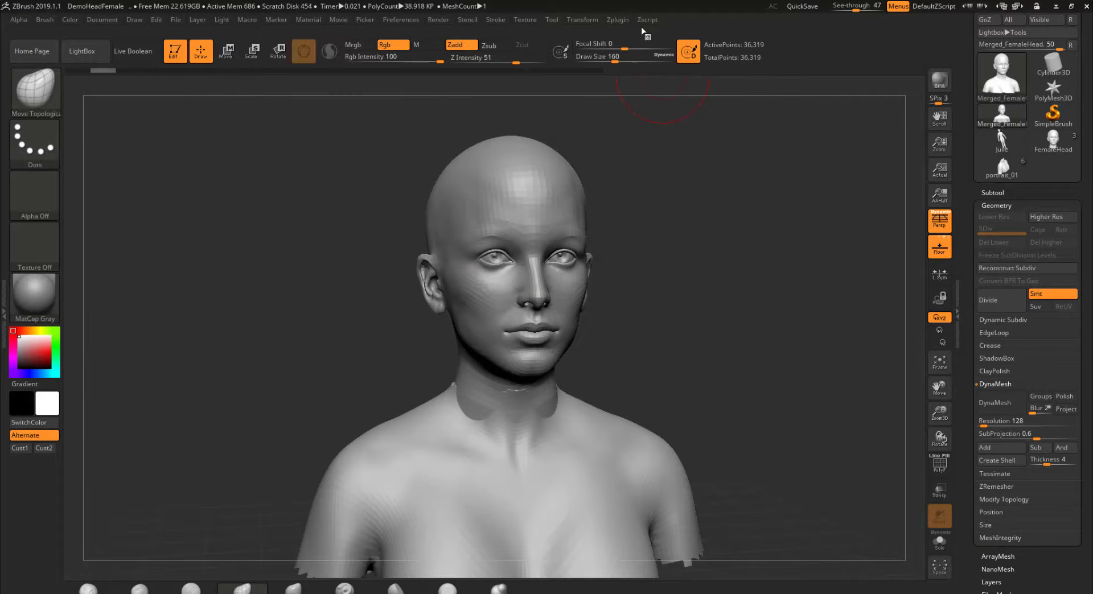
{"action": "left_click", "coordinate": [616, 22]}
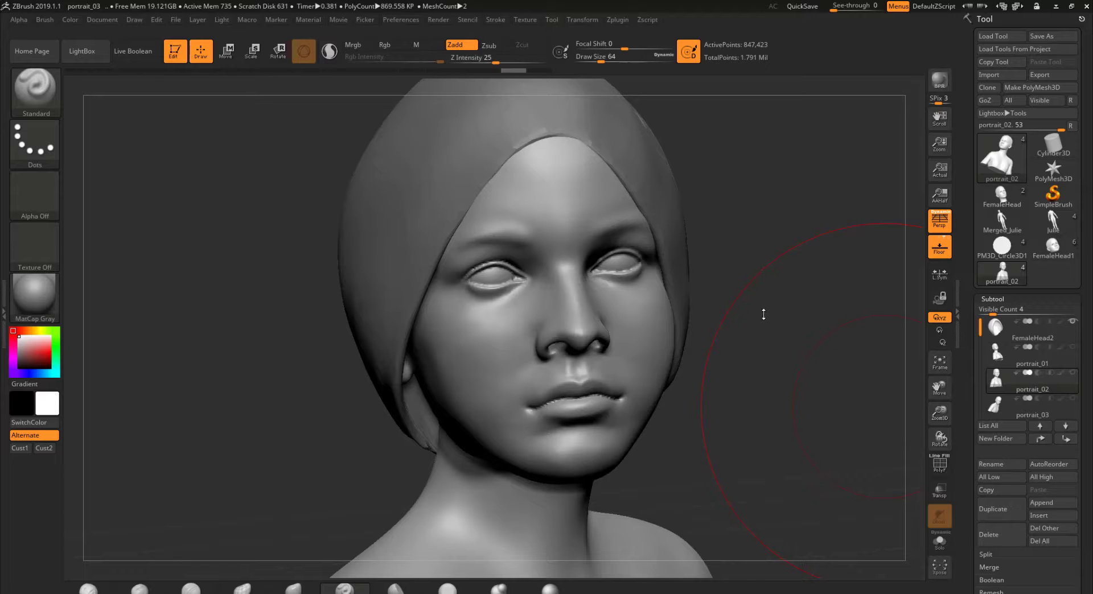
{"action": "mouse_move", "coordinate": [763, 314]}
{"action": "left_mouse_down"}
{"action": "mouse_move", "coordinate": [789, 316]}
{"action": "mouse_move", "coordinate": [749, 318]}
{"action": "mouse_move", "coordinate": [761, 318]}
{"action": "left_mouse_up"}
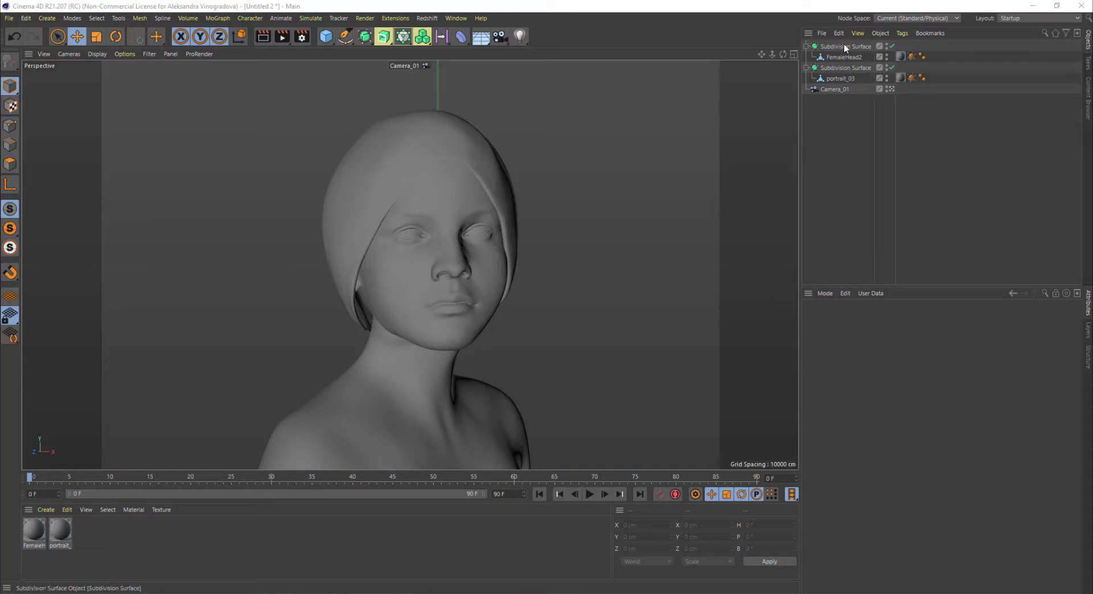
{"action": "left_click", "coordinate": [9, 18]}
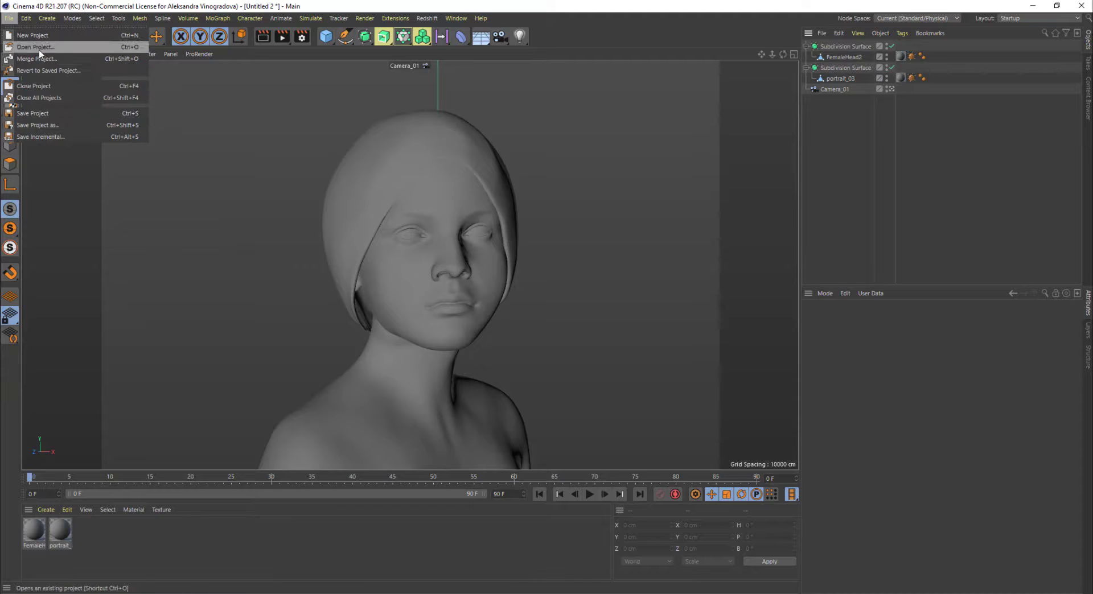
{"action": "left_click", "coordinate": [38, 48]}
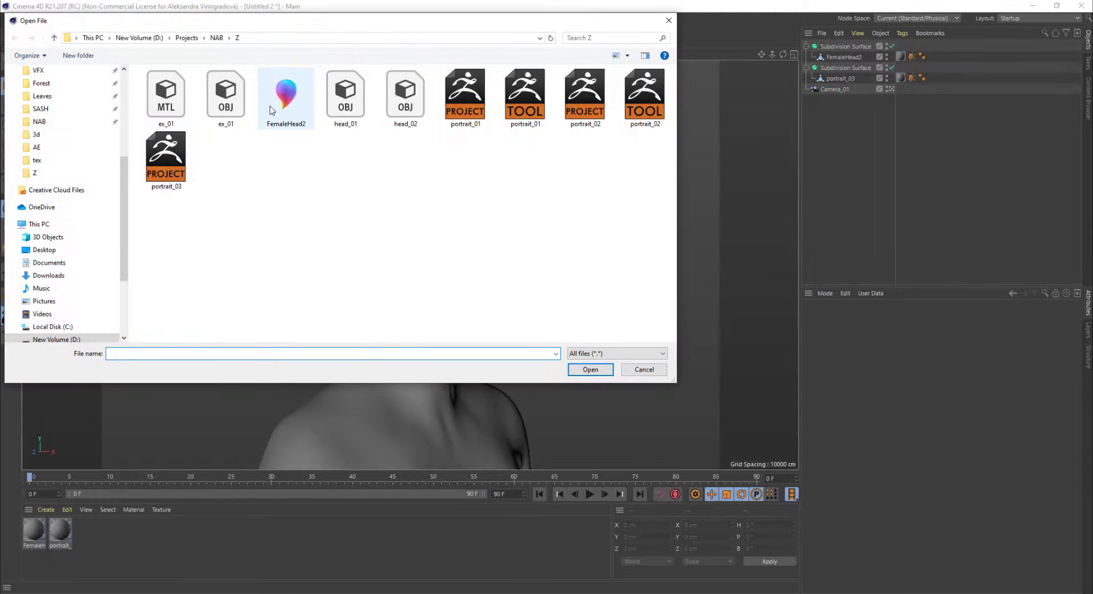
{"action": "left_click", "coordinate": [644, 370]}
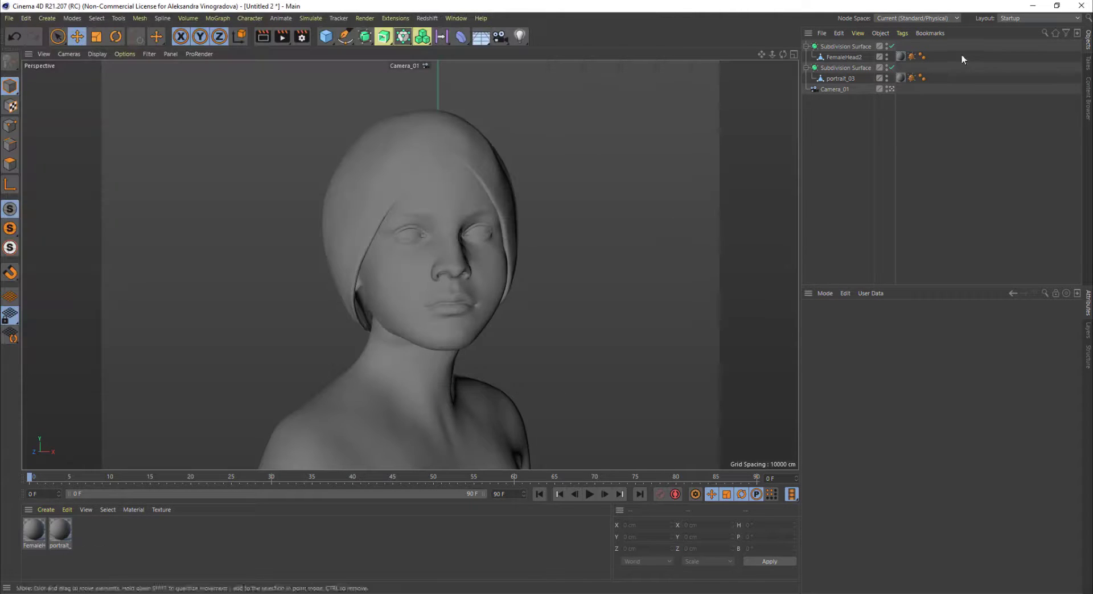
Step: Add a Background object to the scene and assign it a newly created material
{"action": "left_click", "coordinate": [847, 88]}
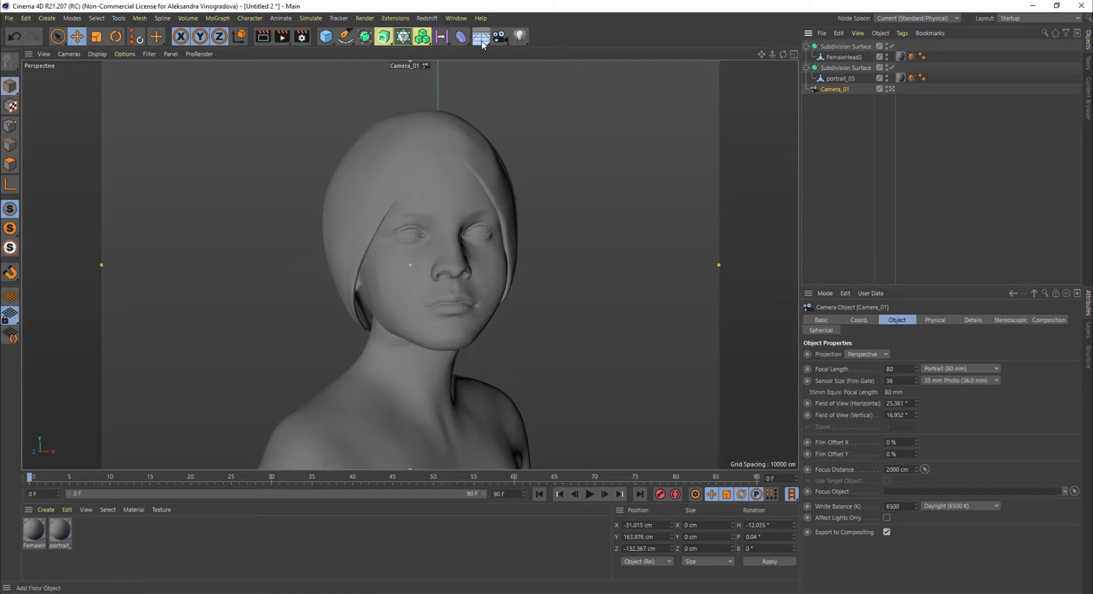
{"action": "left_click_drag", "start_coordinate": [479, 40], "coordinate": [505, 131]}
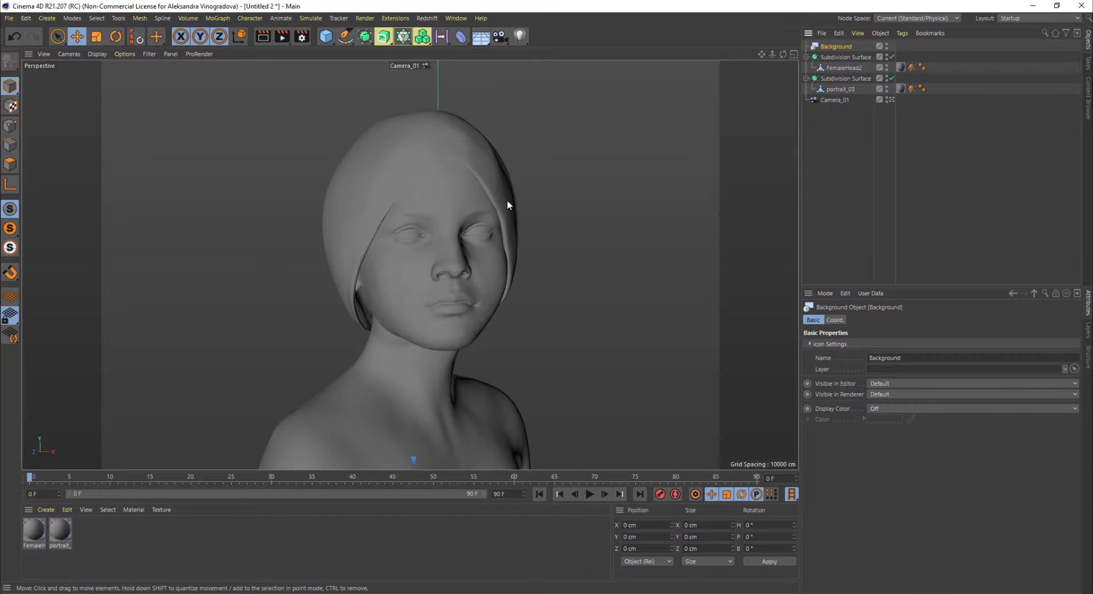
{"action": "double_click", "coordinate": [174, 555]}
{"action": "left_click_drag", "start_coordinate": [31, 533], "coordinate": [842, 49]}
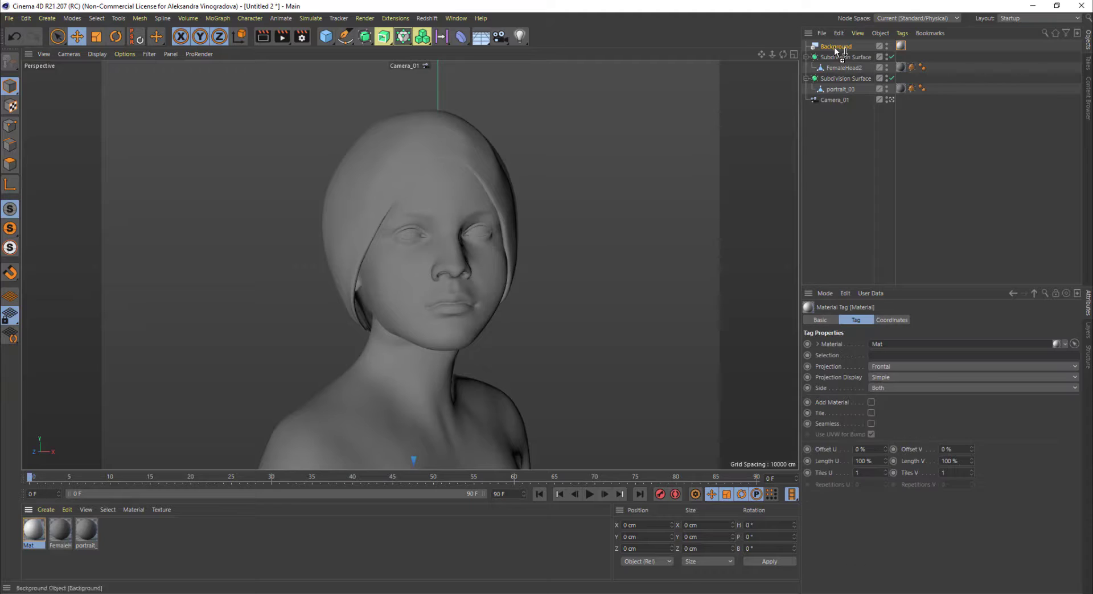
Step: Load AdobeStock_109368810 as the Color texture of the background material, accepting the copy to the project location
{"action": "left_click", "coordinate": [33, 530]}
{"action": "left_click", "coordinate": [1072, 488]}
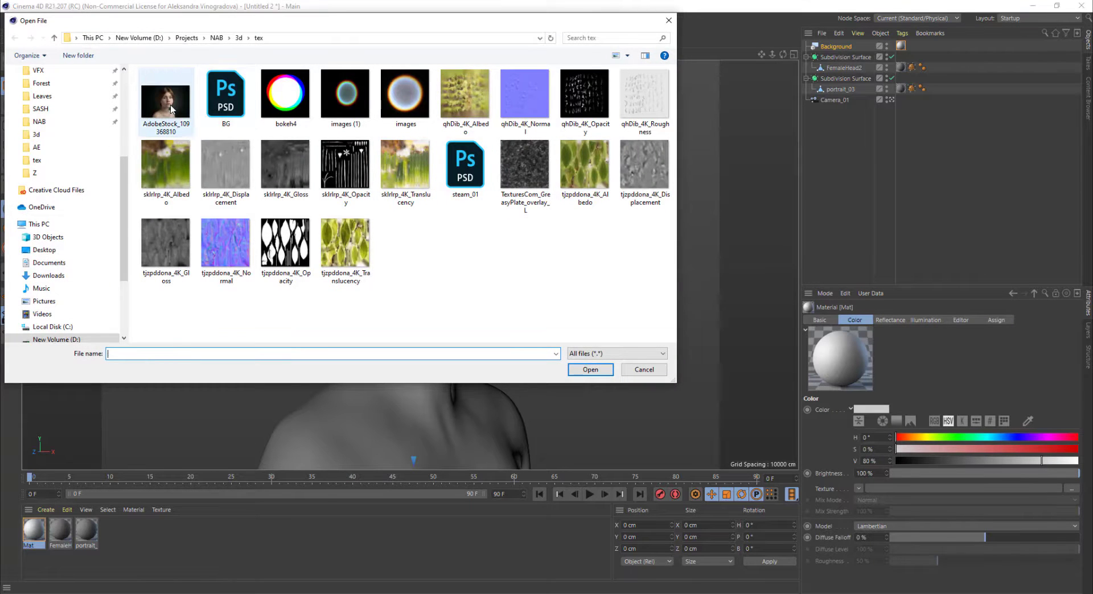
{"action": "double_click", "coordinate": [170, 109]}
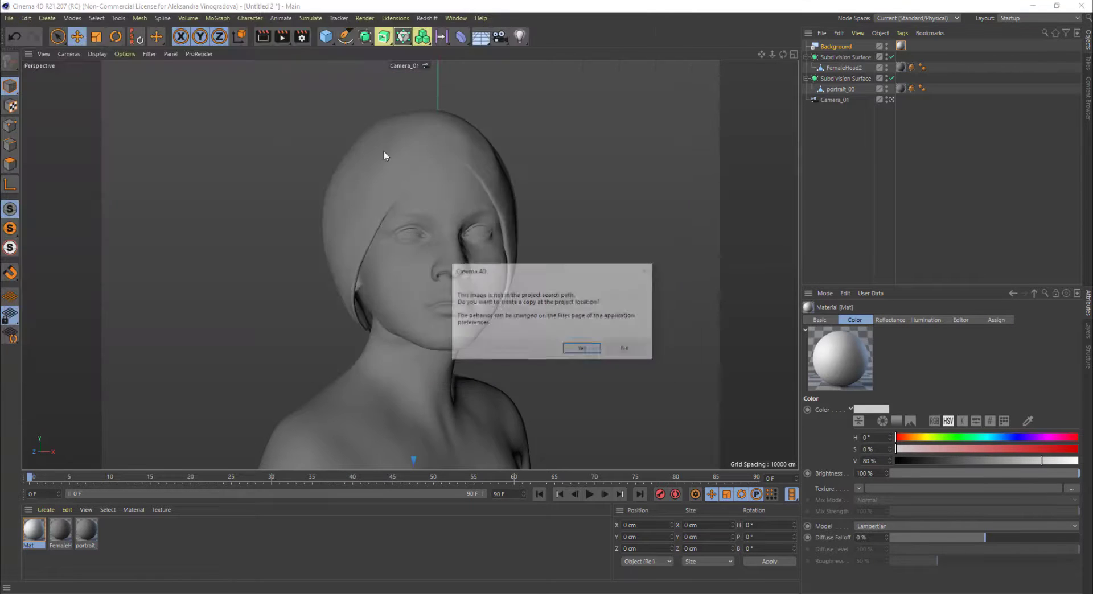
{"action": "left_click", "coordinate": [567, 348]}
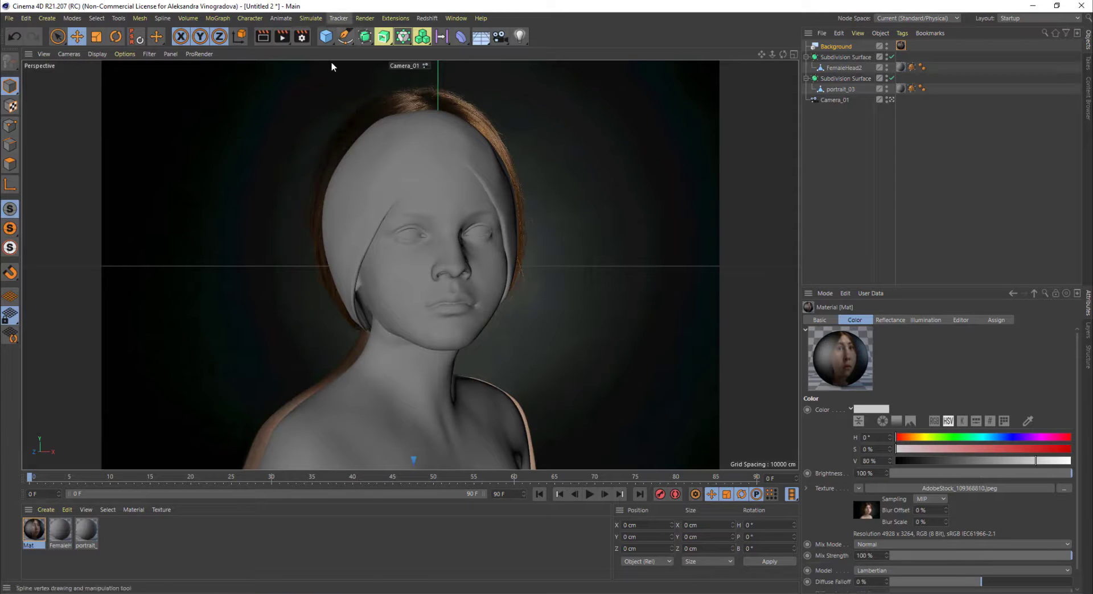
Step: Check the output width and height in the render settings and close them
{"action": "left_click", "coordinate": [303, 36]}
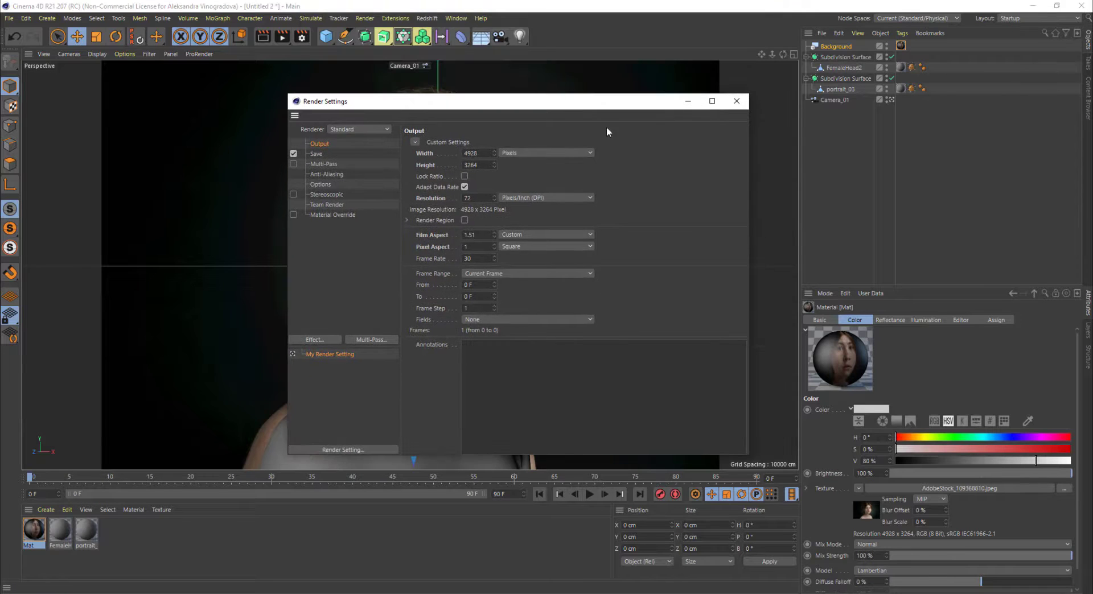
{"action": "double_click", "coordinate": [472, 153]}
{"action": "double_click", "coordinate": [471, 165]}
{"action": "left_click", "coordinate": [737, 102]}
Step: Take FemaleHead2 and portrait_03 out of their Subdivision Surface objects and delete both Subdivision Surfaces
{"action": "left_click", "coordinate": [826, 88]}
{"action": "left_click", "coordinate": [840, 67], "text": "ctrl"}
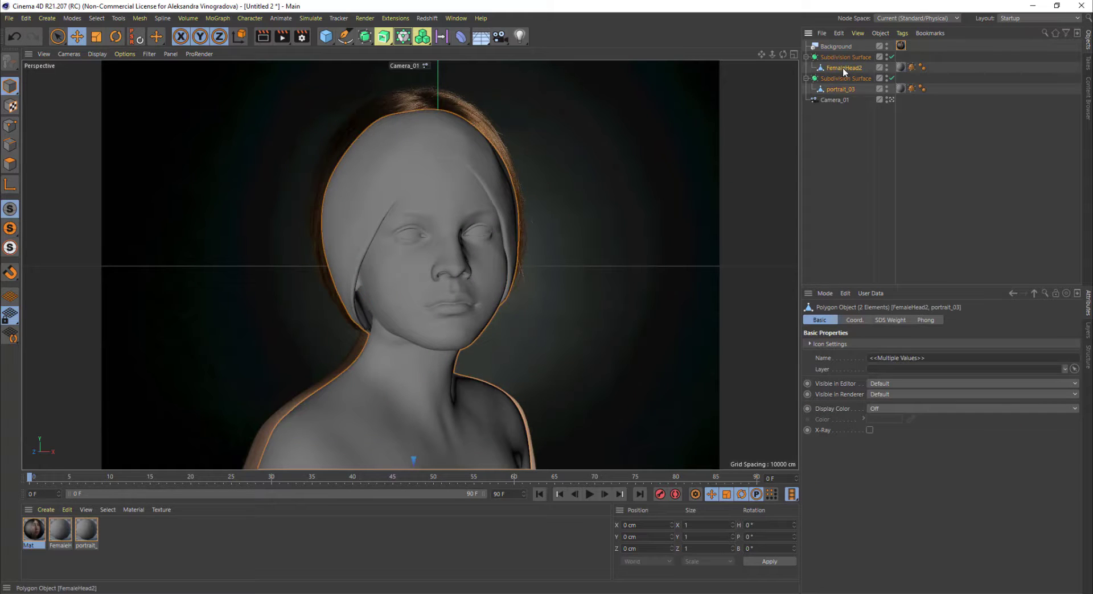
{"action": "left_click_drag", "start_coordinate": [831, 49], "coordinate": [832, 53]}
{"action": "left_click", "coordinate": [833, 79]}
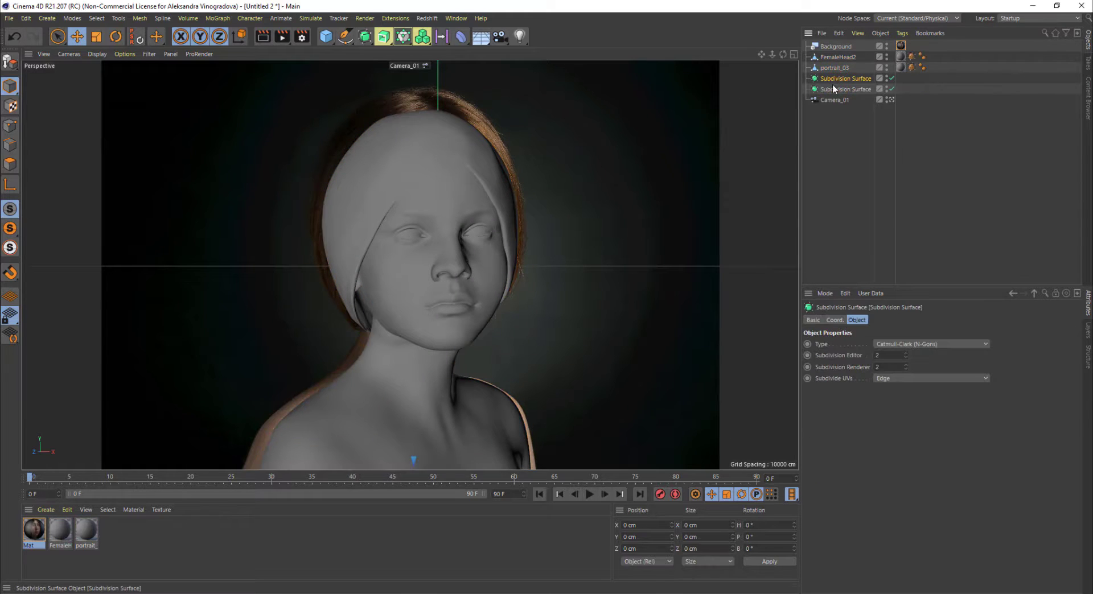
{"action": "key", "text": "Delete"}
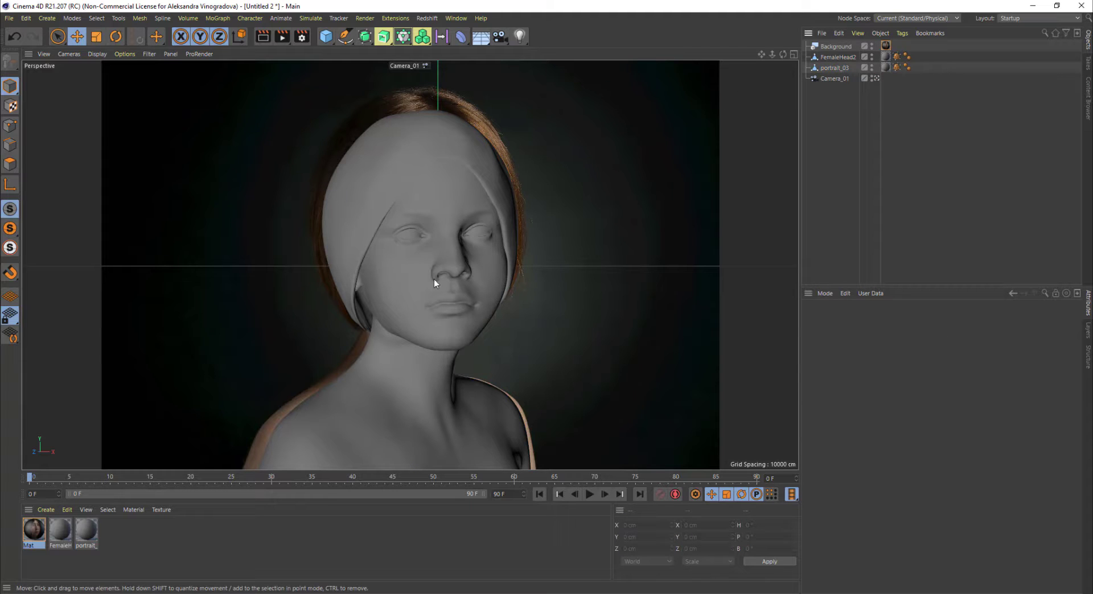
Step: Turn on X-Ray for both the FemaleHead2 and portrait_03 objects
{"action": "left_click", "coordinate": [830, 67]}
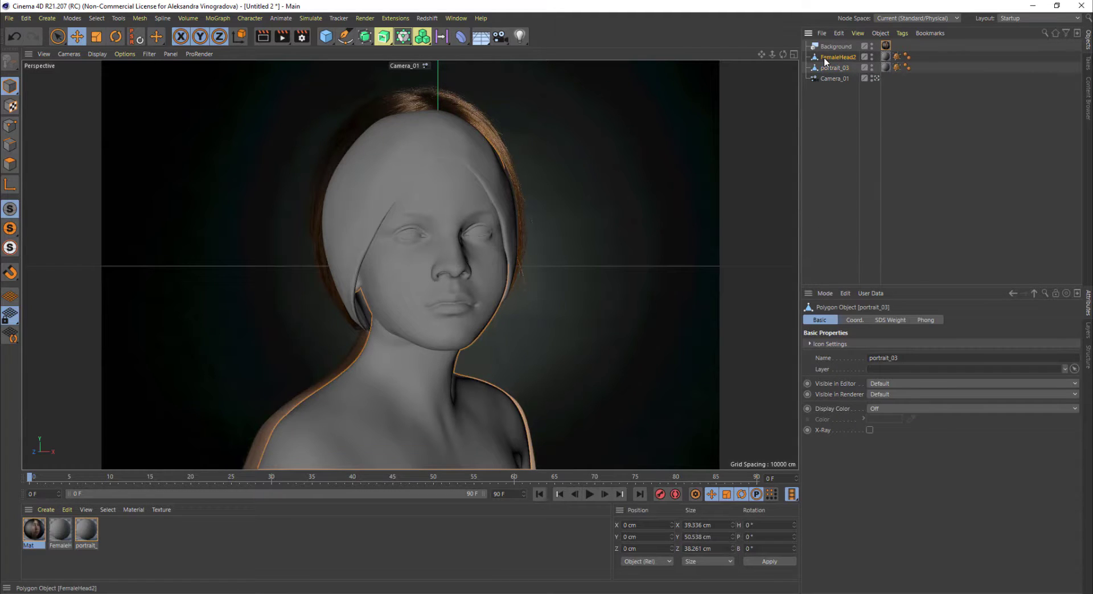
{"action": "left_click", "coordinate": [832, 57]}
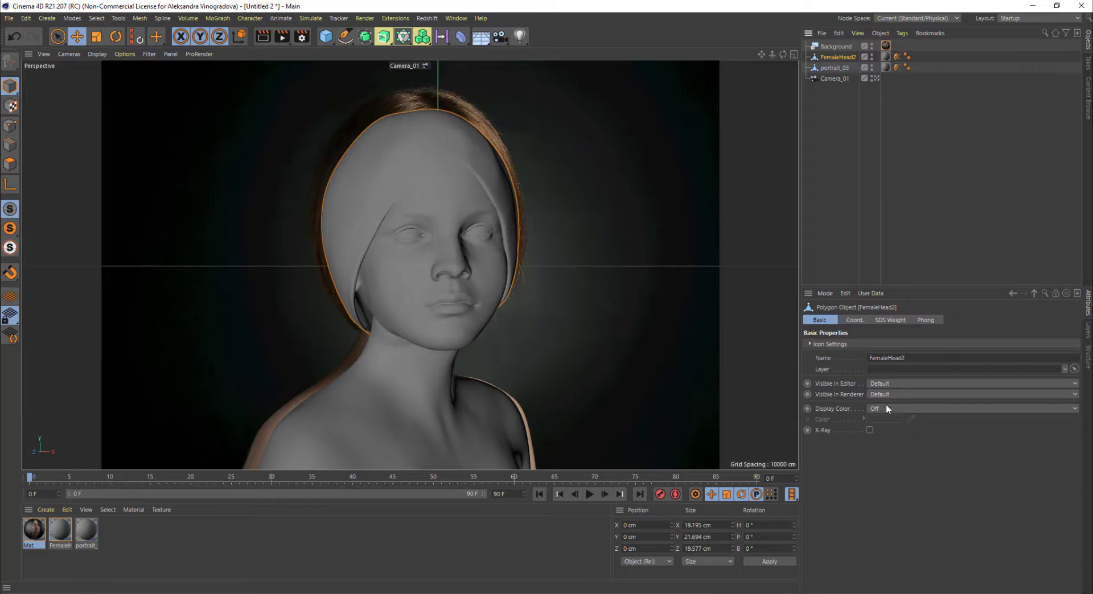
{"action": "left_click", "coordinate": [870, 430]}
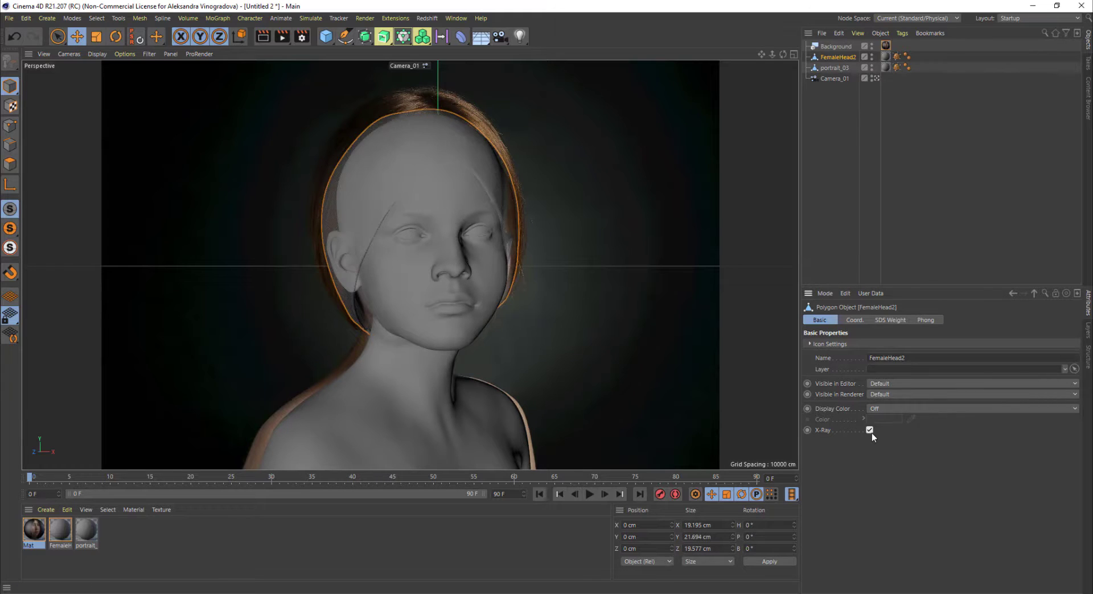
{"action": "left_click", "coordinate": [830, 68]}
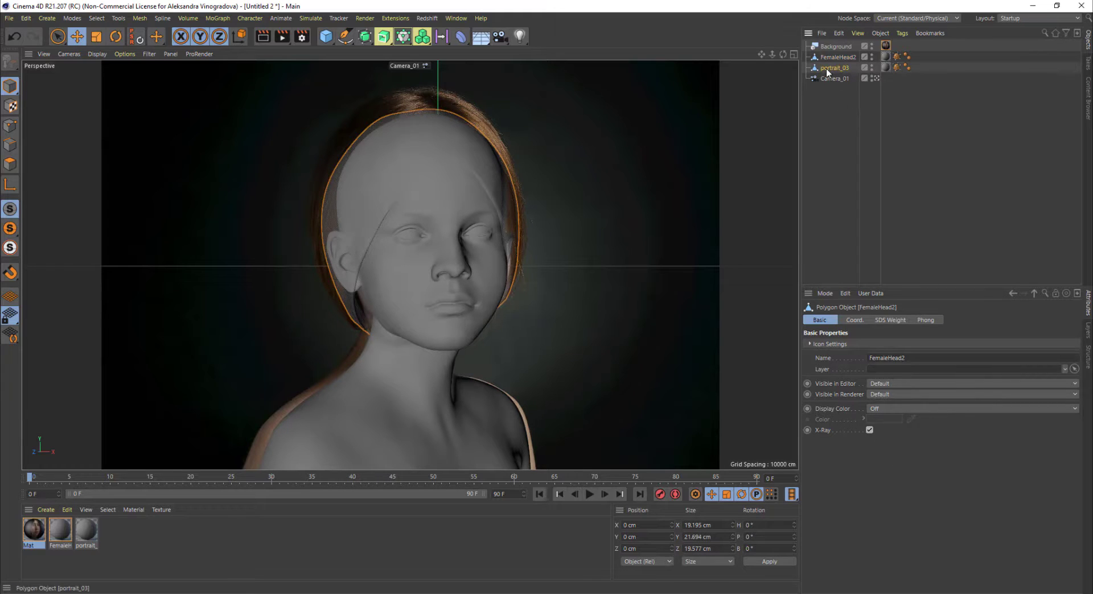
{"action": "left_click", "coordinate": [869, 430]}
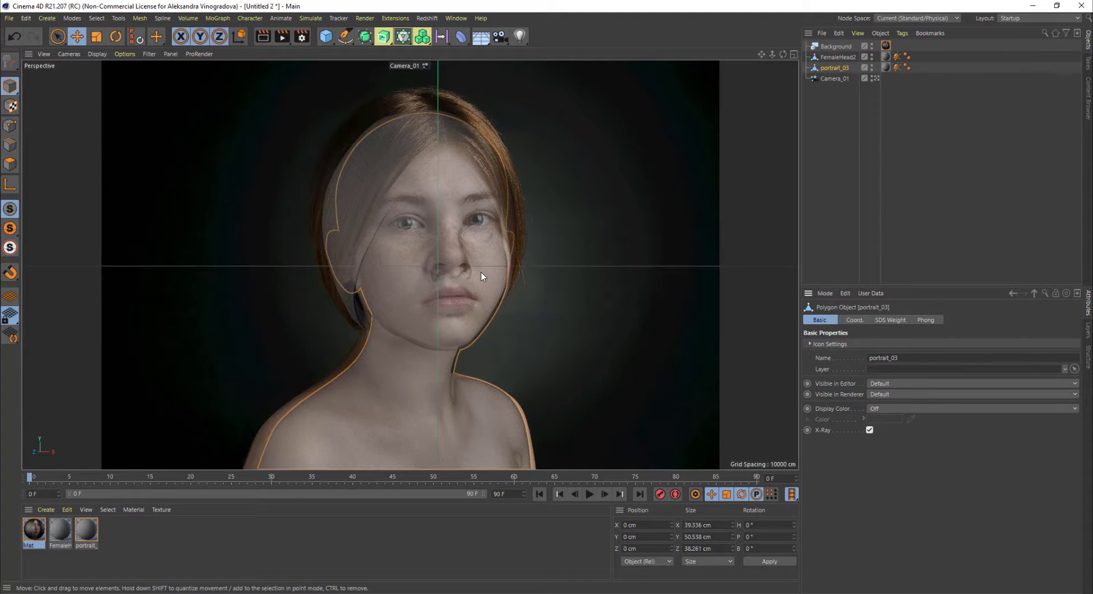
Step: Shift and orbit the Camera_01 view slightly to align the head and shoulders with the background photo, and deselect everything
{"action": "middle_click_drag", "start_coordinate": [480, 272], "coordinate": [476, 262], "text": "alt"}
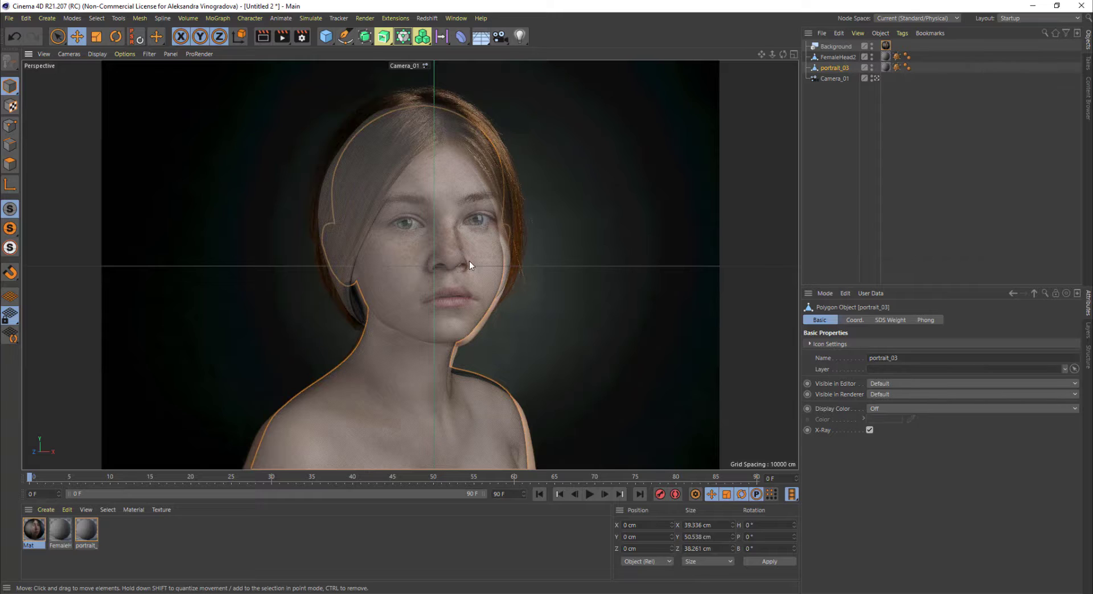
{"action": "mouse_move", "coordinate": [469, 261]}
{"action": "left_mouse_down", "text": "alt"}
{"action": "mouse_move", "coordinate": [484, 265]}
{"action": "mouse_move", "coordinate": [472, 272]}
{"action": "left_mouse_up", "text": "alt"}
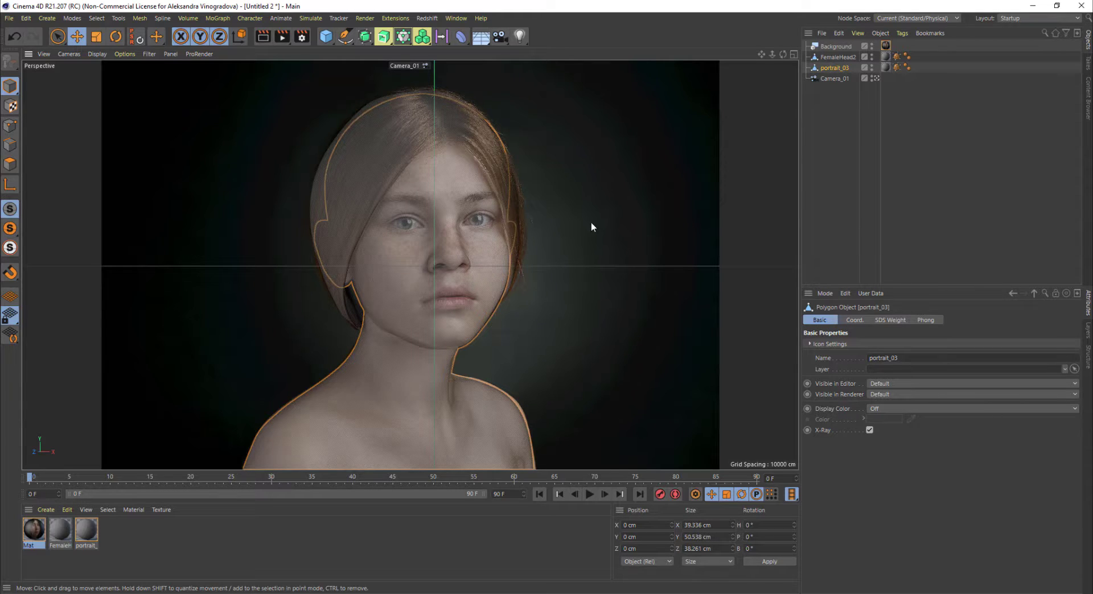
{"action": "left_click", "coordinate": [585, 363]}
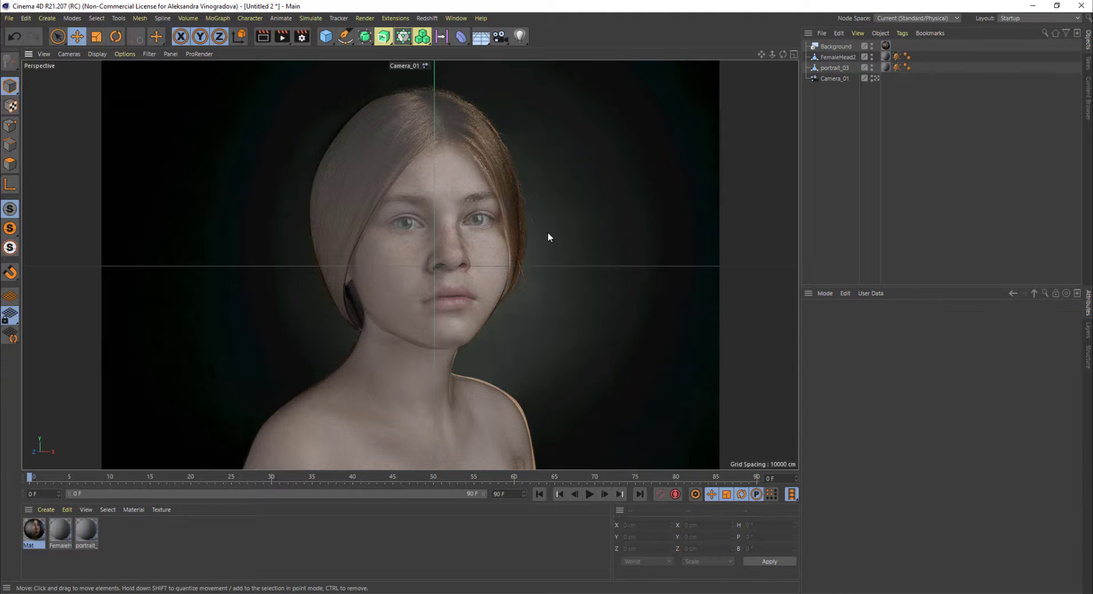
Step: Move FemaleHead2 and portrait_03 together above Background in the object hierarchy
{"action": "left_click", "coordinate": [845, 56]}
{"action": "left_click", "coordinate": [835, 68], "text": "shift"}
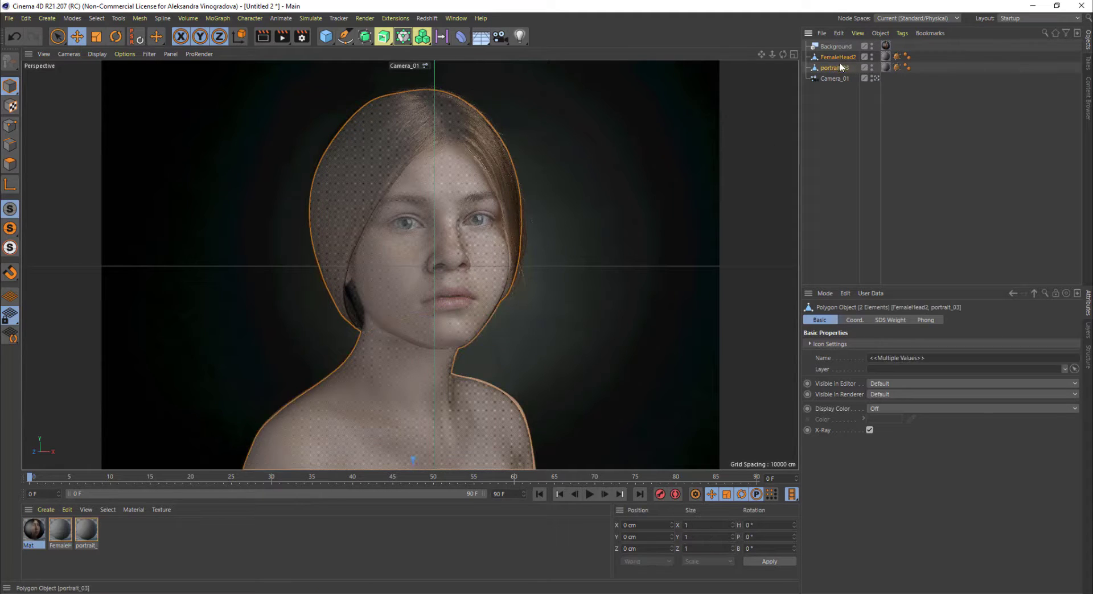
{"action": "left_click_drag", "start_coordinate": [839, 60], "coordinate": [841, 41]}
Step: Turn off X-Ray for FemaleHead2 and portrait_03
{"action": "left_click", "coordinate": [841, 45]}
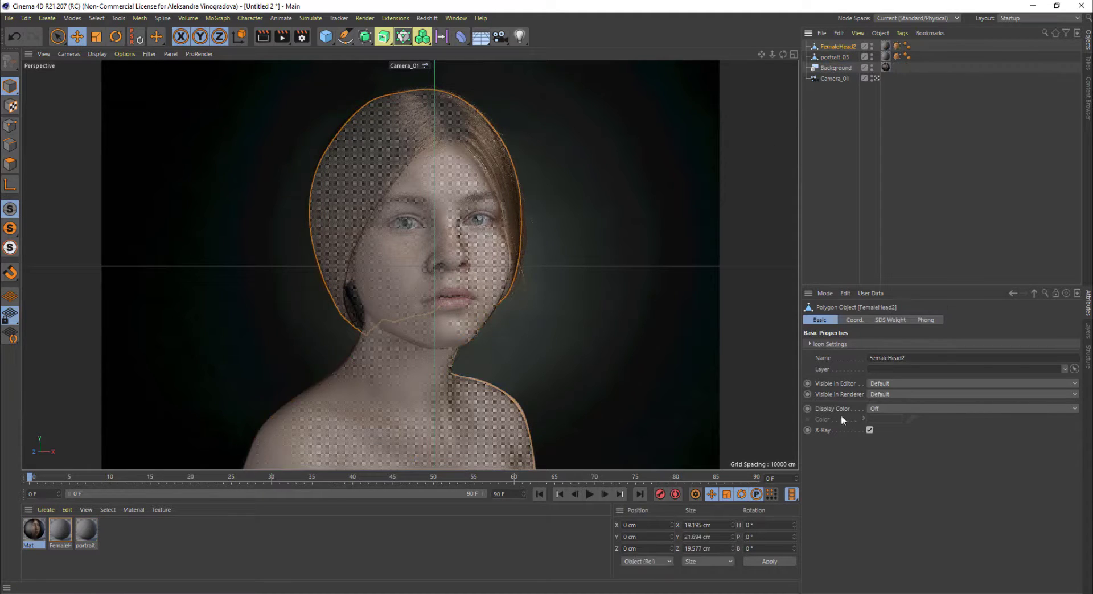
{"action": "left_click", "coordinate": [869, 430]}
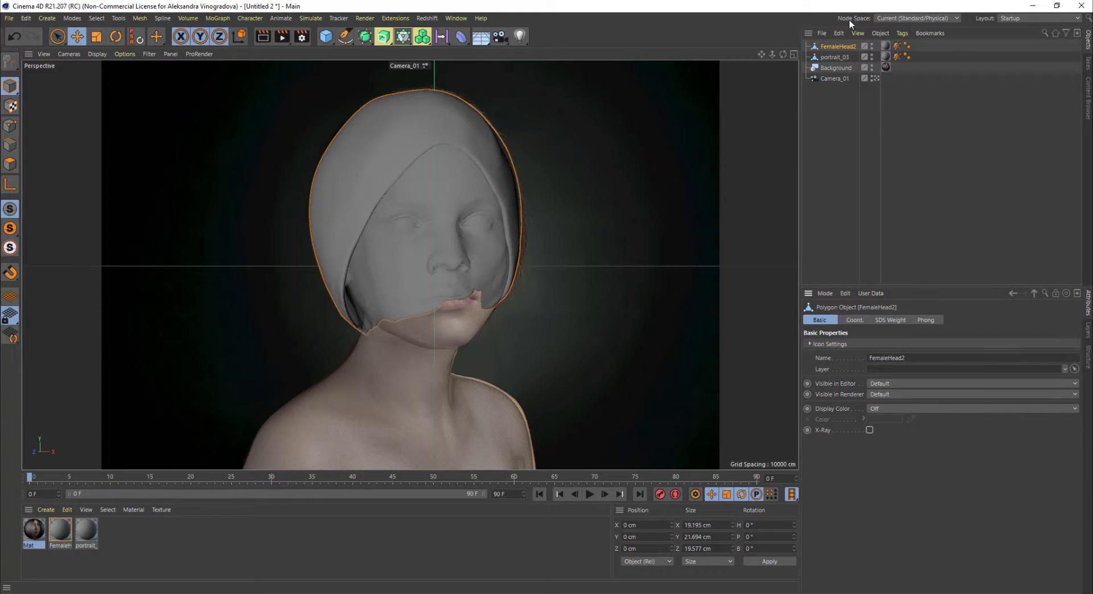
{"action": "left_click", "coordinate": [834, 57]}
{"action": "left_click", "coordinate": [869, 430]}
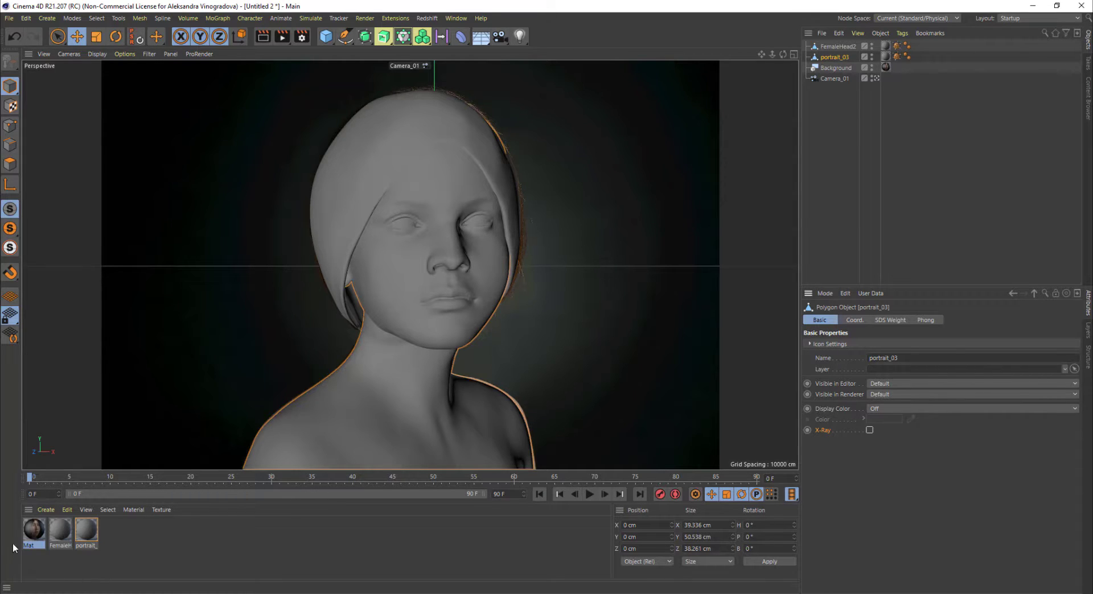
Step: Apply the Mat material to portrait_03 using Camera Mapping projection with Camera_01 as the projecting camera
{"action": "left_click", "coordinate": [27, 542]}
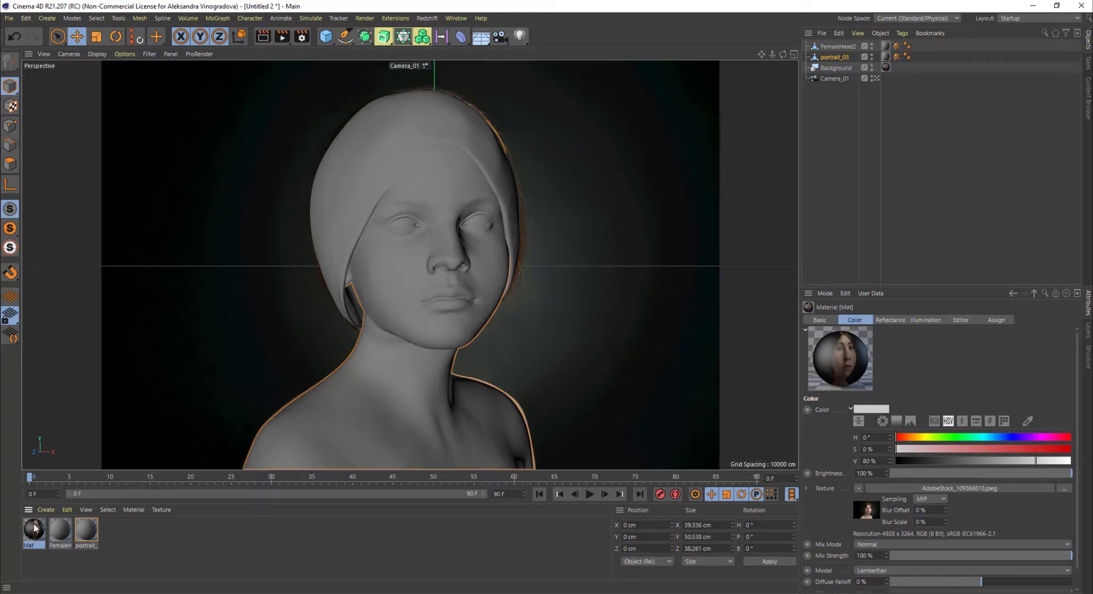
{"action": "mouse_move", "coordinate": [34, 529]}
{"action": "left_mouse_down"}
{"action": "mouse_move", "coordinate": [130, 517]}
{"action": "mouse_move", "coordinate": [795, 68]}
{"action": "mouse_move", "coordinate": [835, 57]}
{"action": "left_mouse_up"}
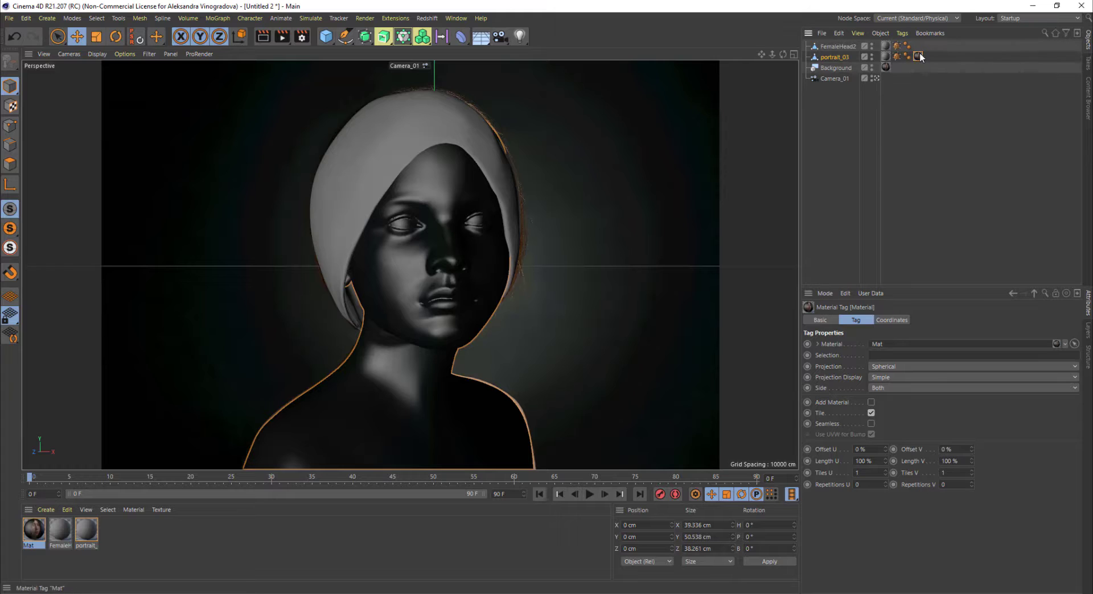
{"action": "left_click", "coordinate": [895, 368]}
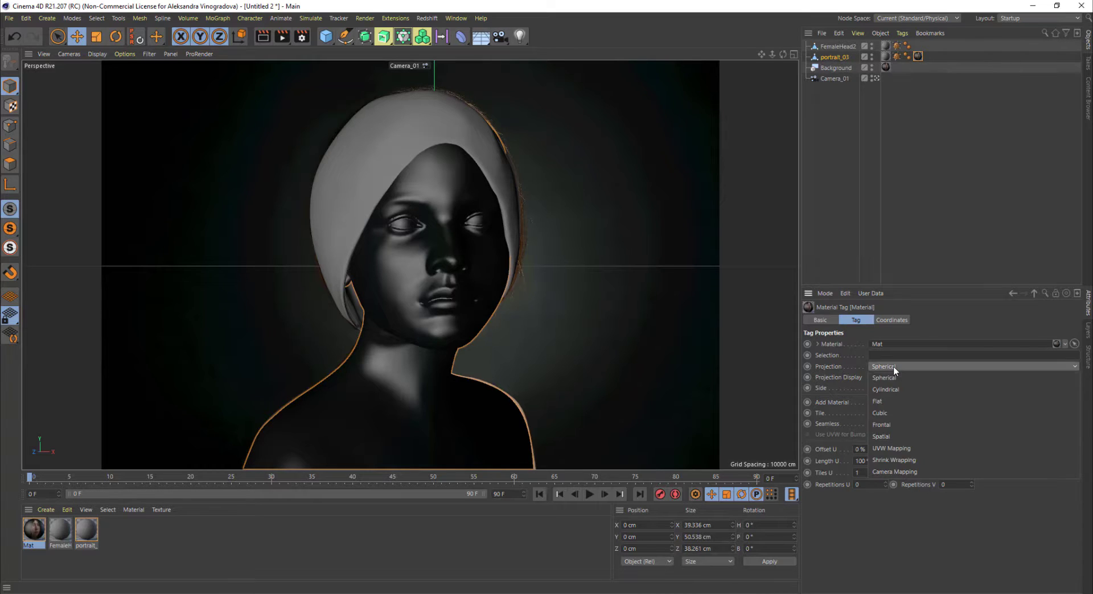
{"action": "left_click", "coordinate": [905, 470]}
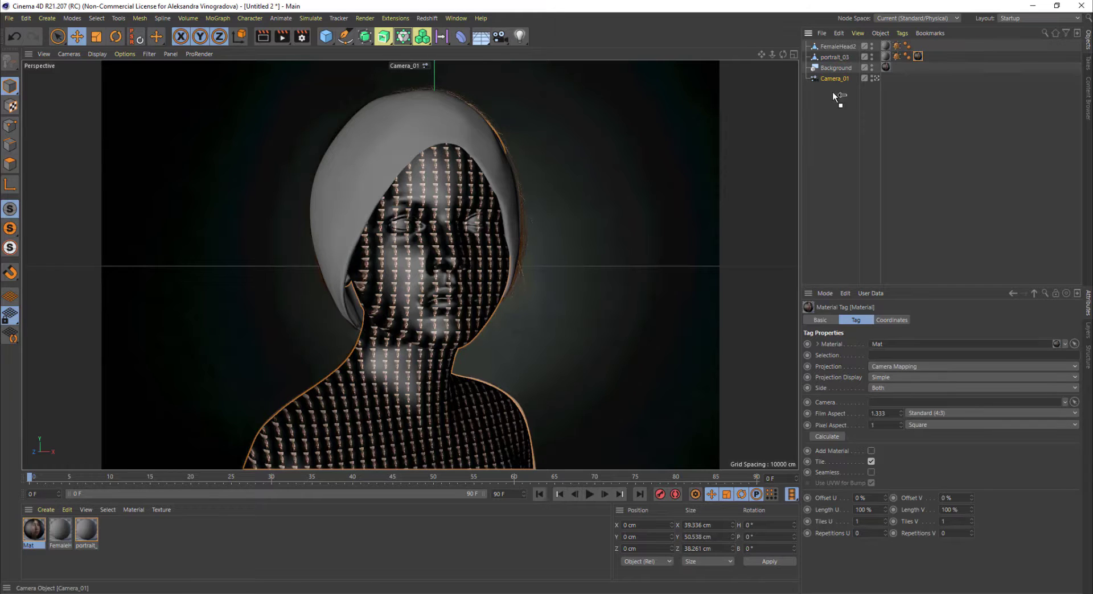
{"action": "left_click_drag", "start_coordinate": [834, 79], "coordinate": [888, 403]}
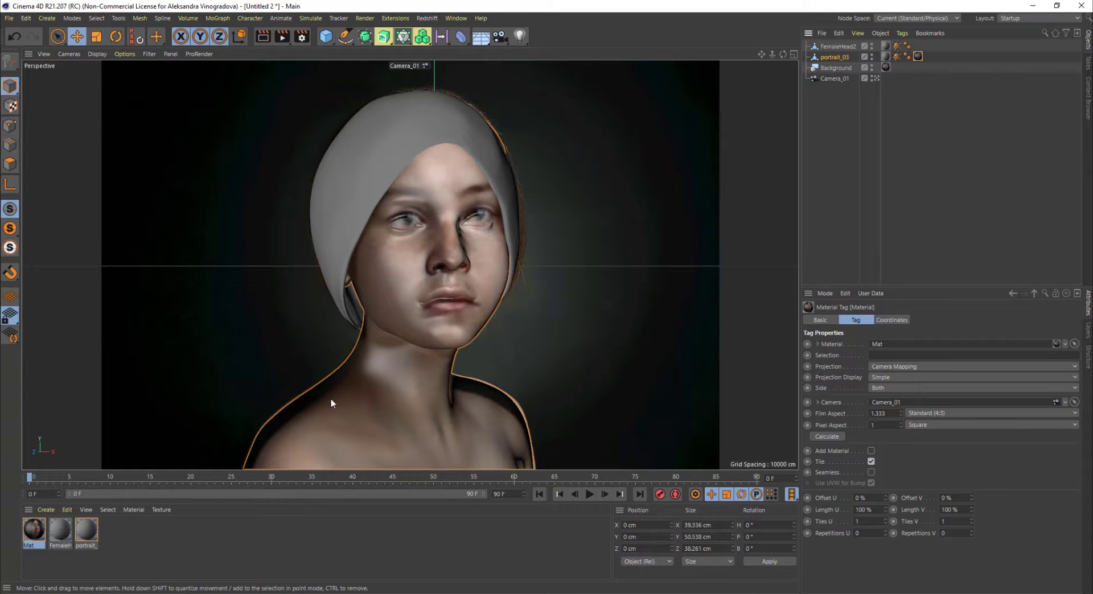
Step: Calculate the film aspect for portrait_03's camera-mapped material tag
{"action": "left_click", "coordinate": [936, 412]}
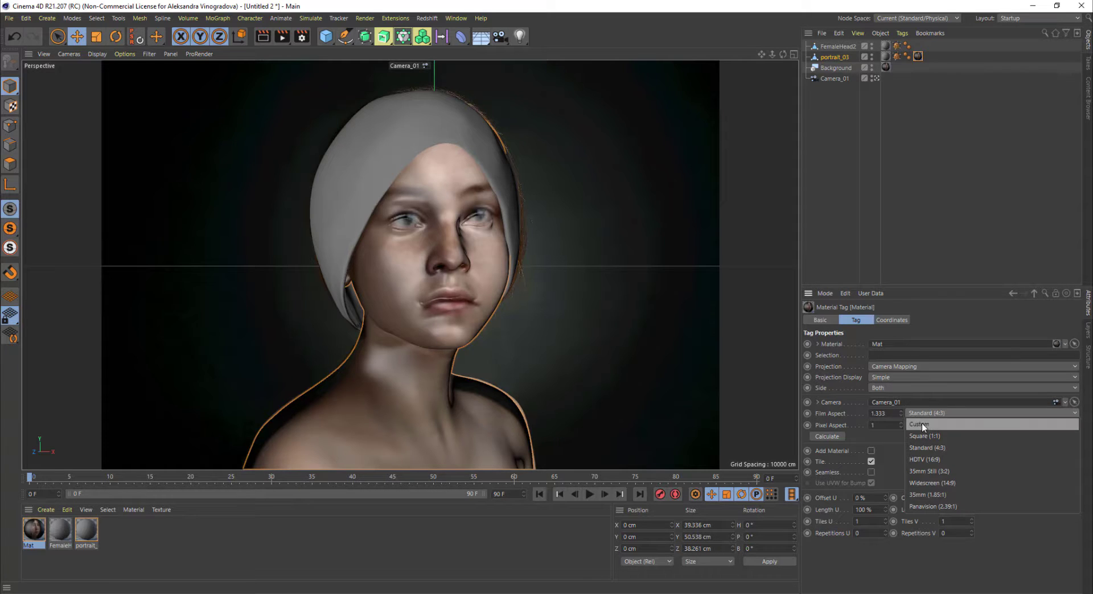
{"action": "left_click", "coordinate": [921, 425]}
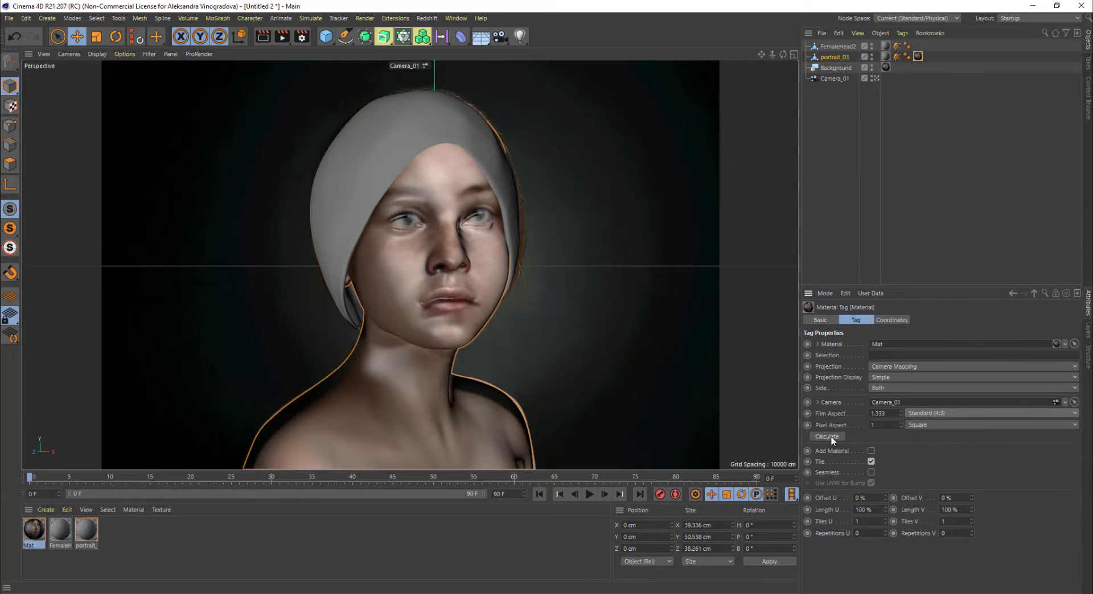
{"action": "left_click", "coordinate": [832, 436]}
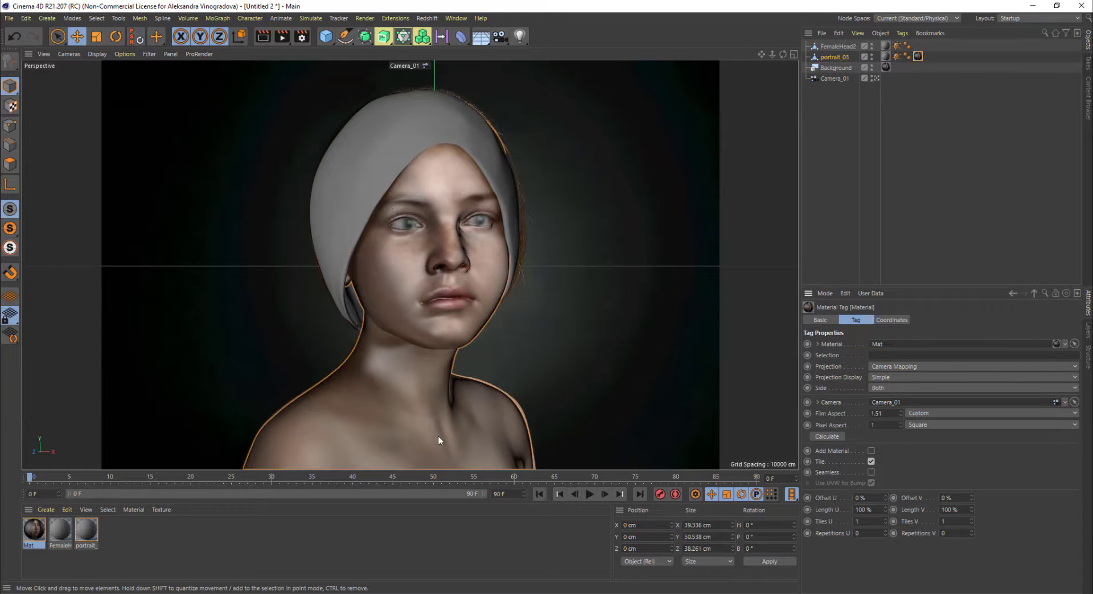
Step: Generate UVW coordinates from portrait_03's camera-mapped material and place the material tag after the new UVW tag
{"action": "right_click", "coordinate": [917, 57]}
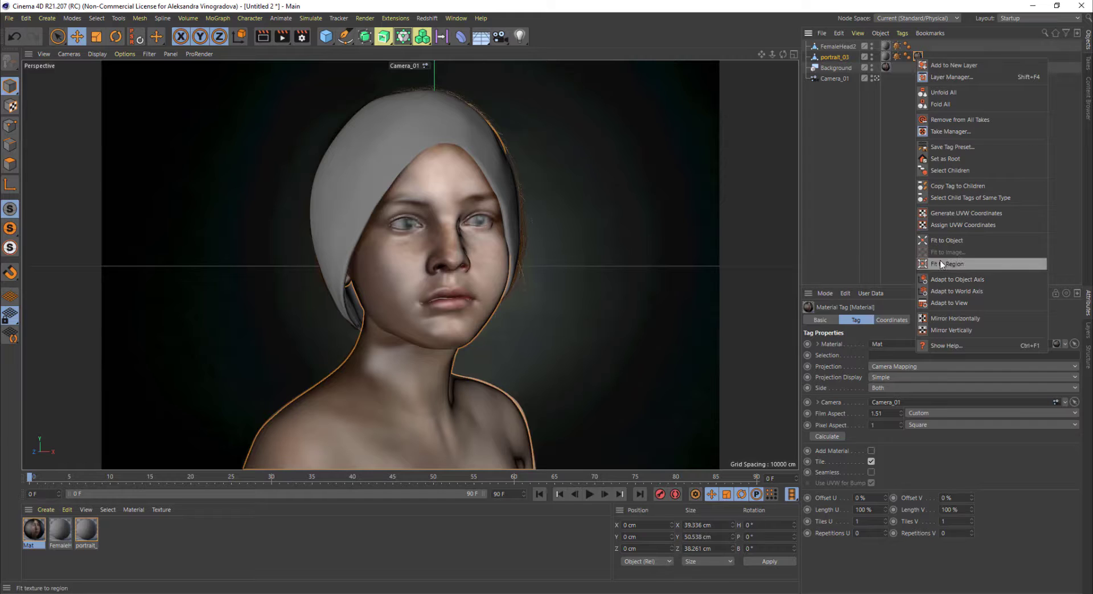
{"action": "left_click", "coordinate": [959, 214]}
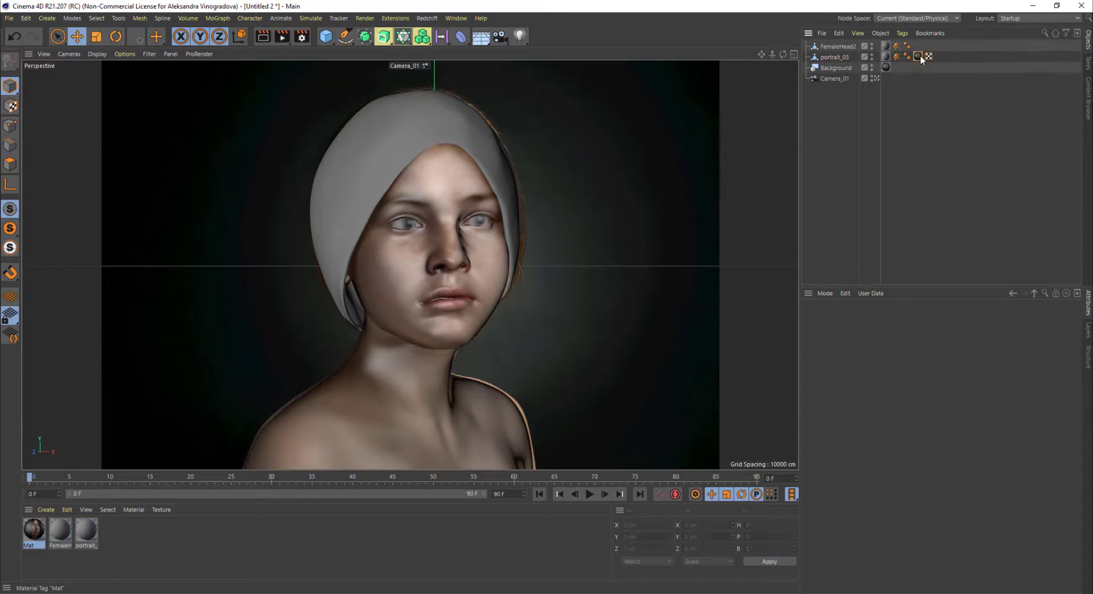
{"action": "left_click_drag", "start_coordinate": [938, 53], "coordinate": [936, 56]}
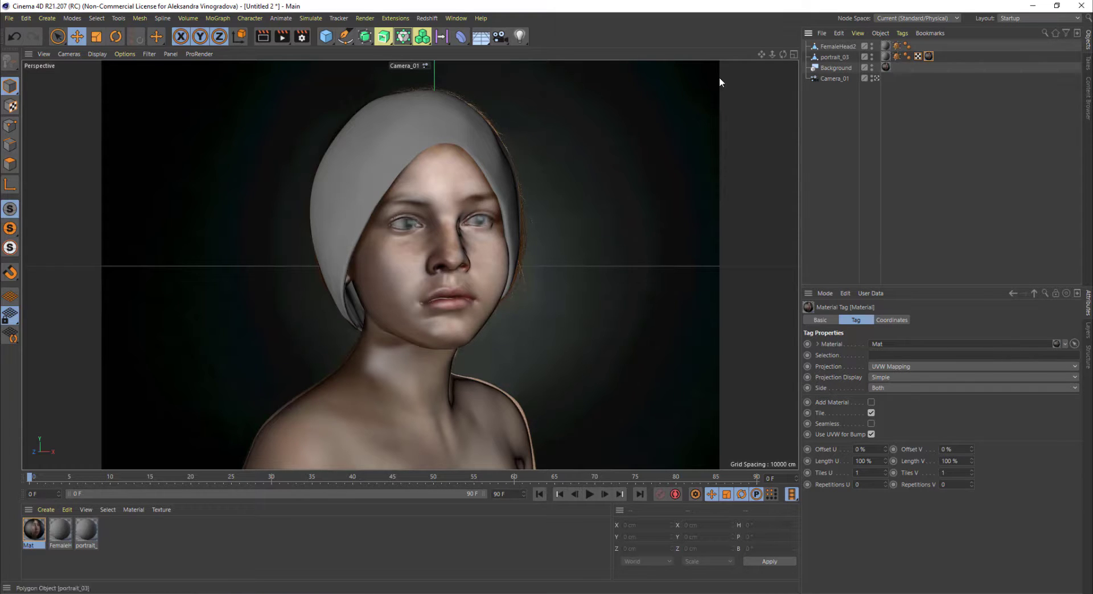
Step: Apply the Mat material to FemaleHead2 using Camera Mapping projection with Camera_01 as the projecting camera
{"action": "left_click", "coordinate": [829, 48]}
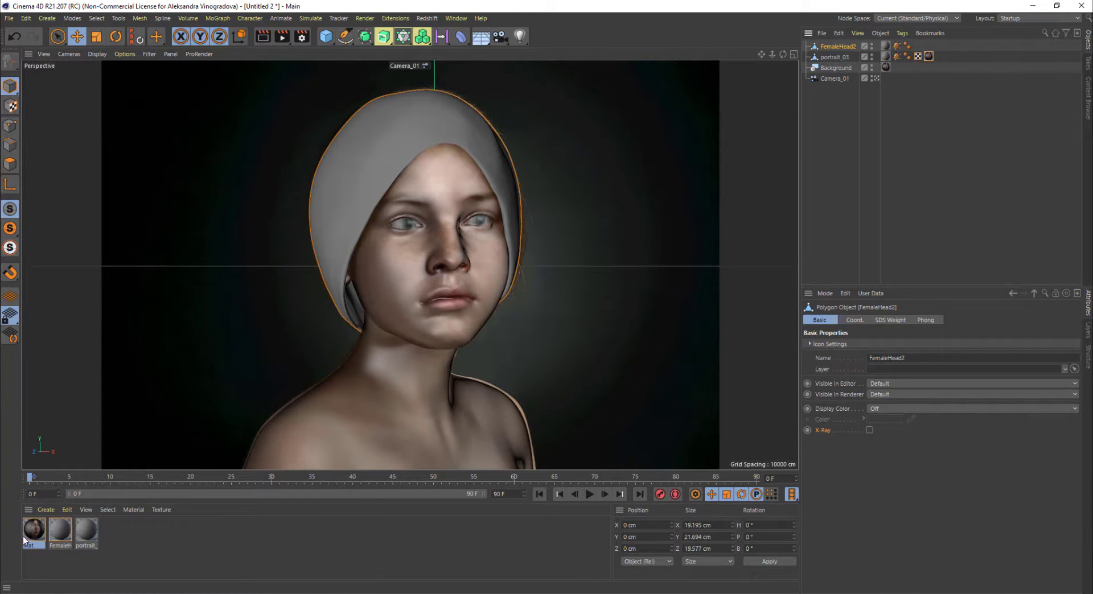
{"action": "left_click_drag", "start_coordinate": [843, 49], "coordinate": [838, 47]}
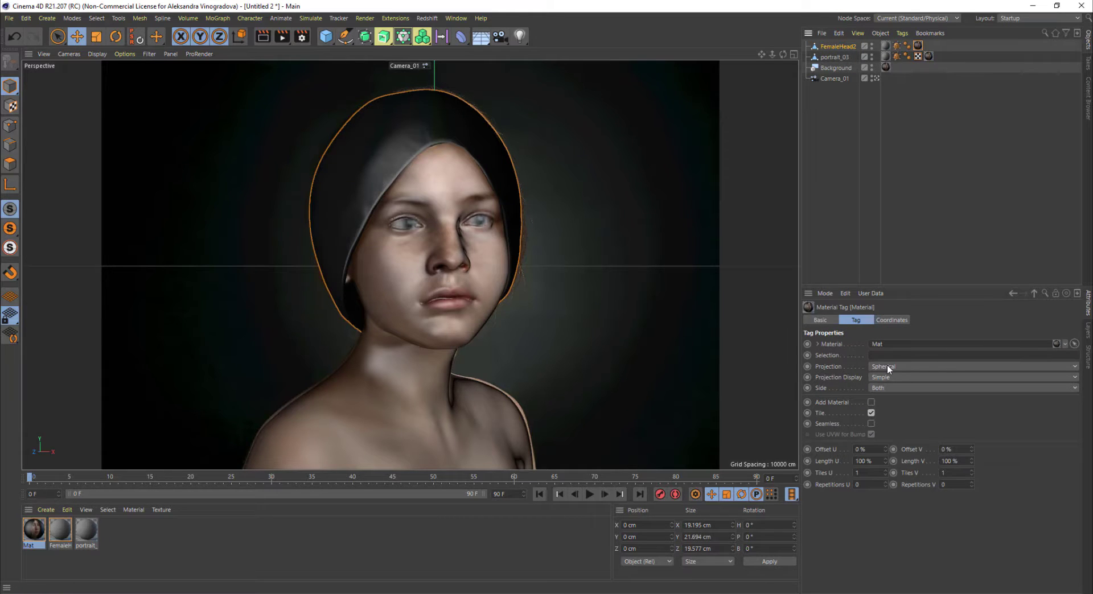
{"action": "left_click", "coordinate": [1071, 365]}
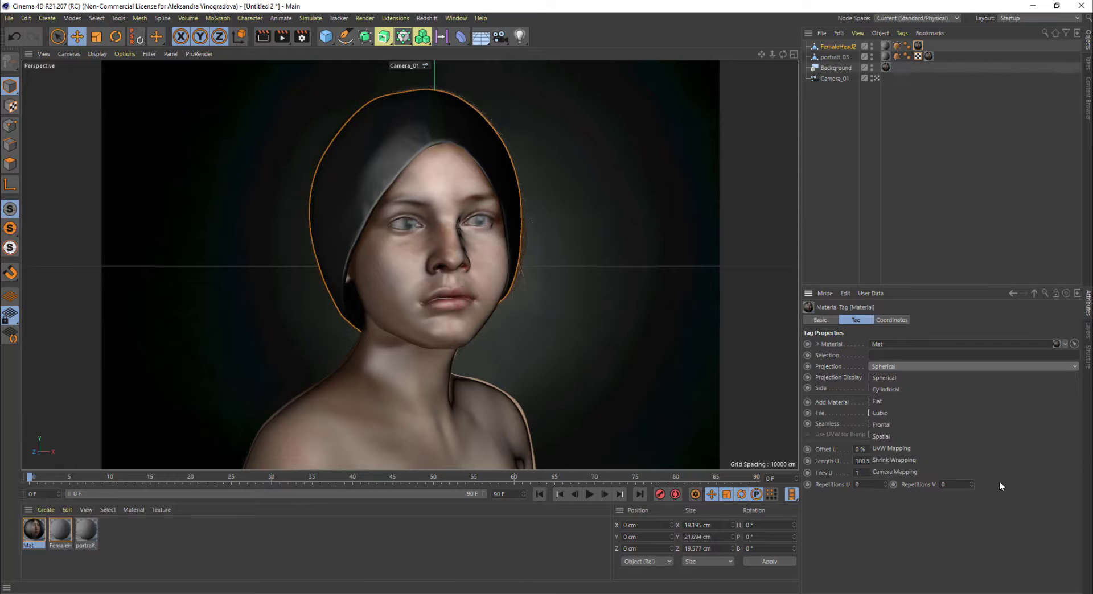
{"action": "left_click", "coordinate": [903, 473]}
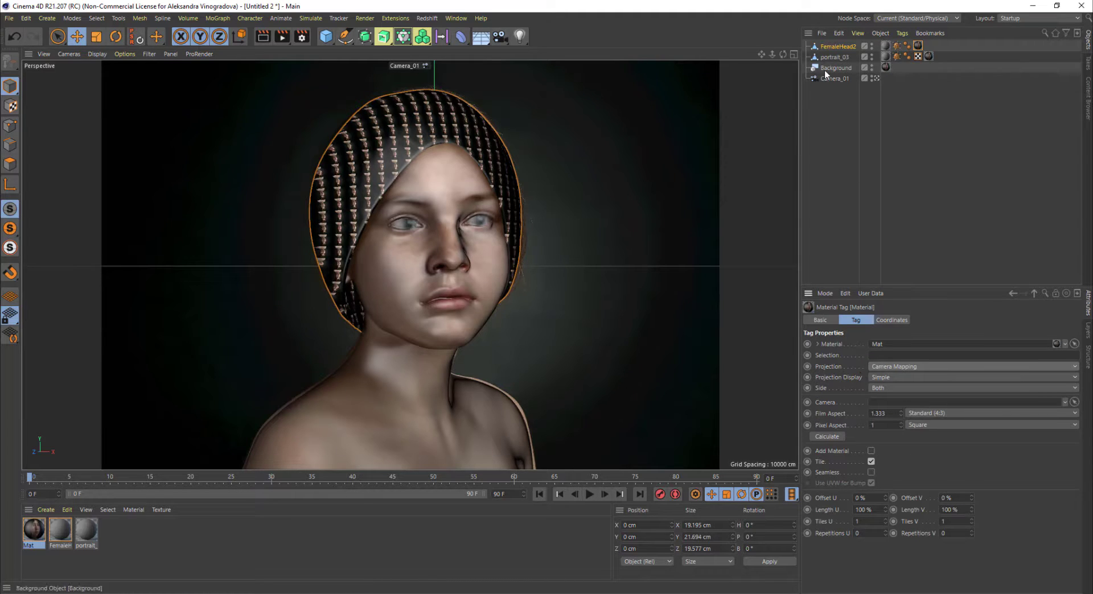
{"action": "left_click_drag", "start_coordinate": [826, 79], "coordinate": [884, 409]}
Step: Calculate the film aspect for FemaleHead2's camera-mapped material tag and generate UVW coordinates from it
{"action": "left_click", "coordinate": [924, 414]}
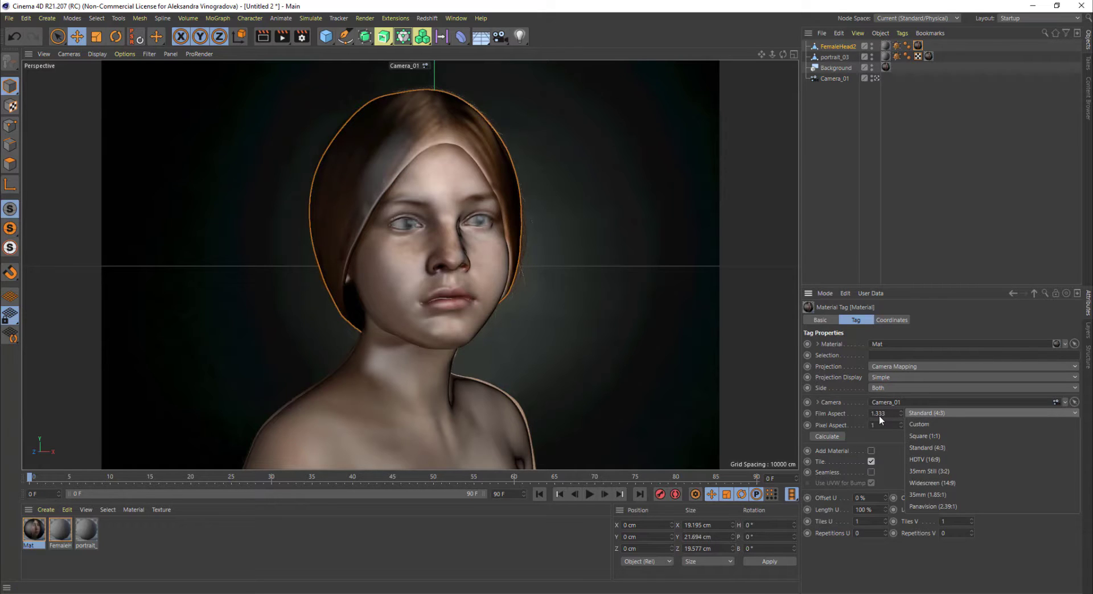
{"action": "left_click", "coordinate": [939, 424]}
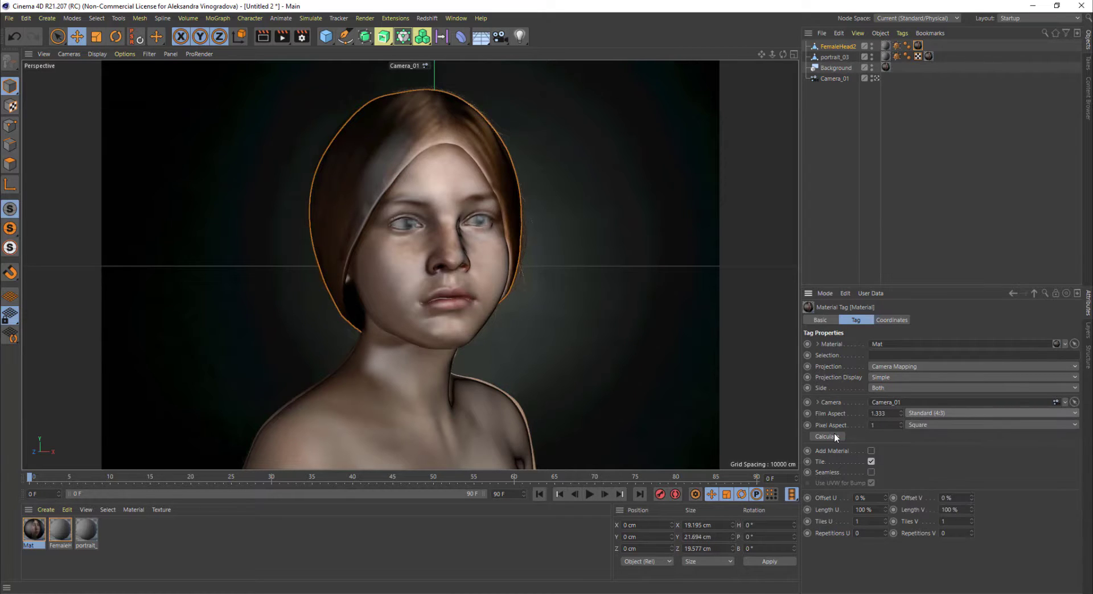
{"action": "left_click", "coordinate": [835, 436]}
{"action": "right_click", "coordinate": [918, 47]}
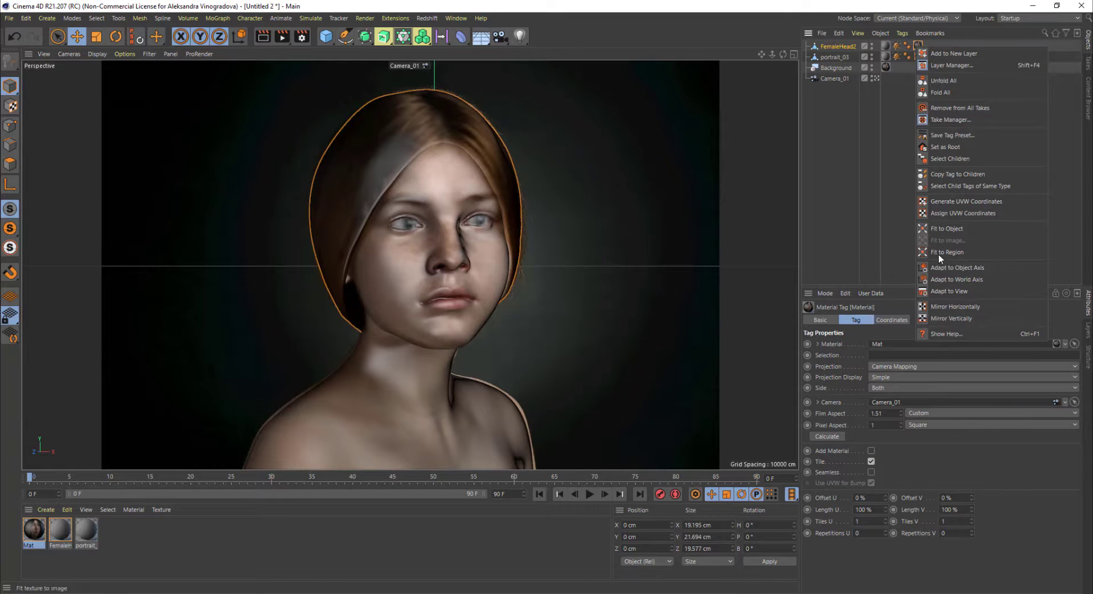
{"action": "left_click", "coordinate": [965, 204]}
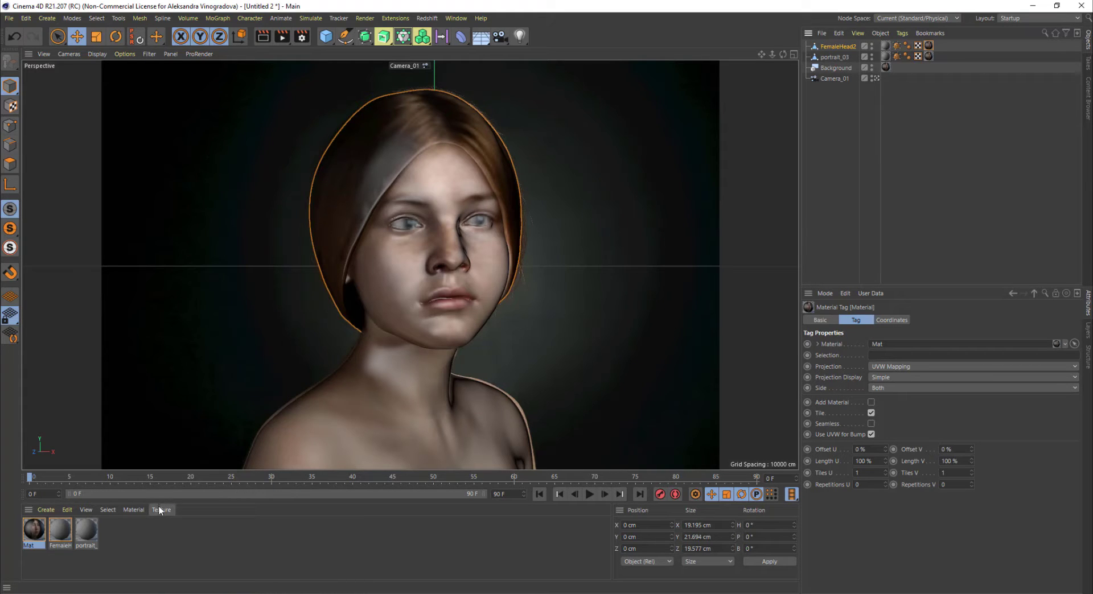
Step: Create a Redshift material and replace Mat with it on the FemaleHead2 and portrait_03 material tags
{"action": "left_click", "coordinate": [46, 510]}
{"action": "mouse_move", "coordinate": [76, 412]}
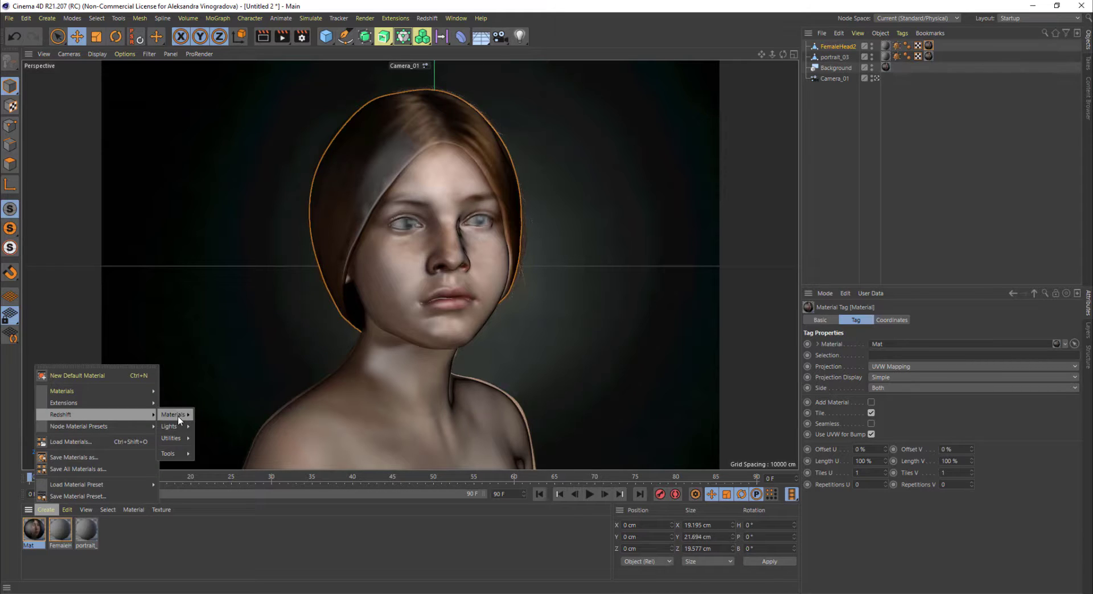
{"action": "mouse_move", "coordinate": [187, 420]}
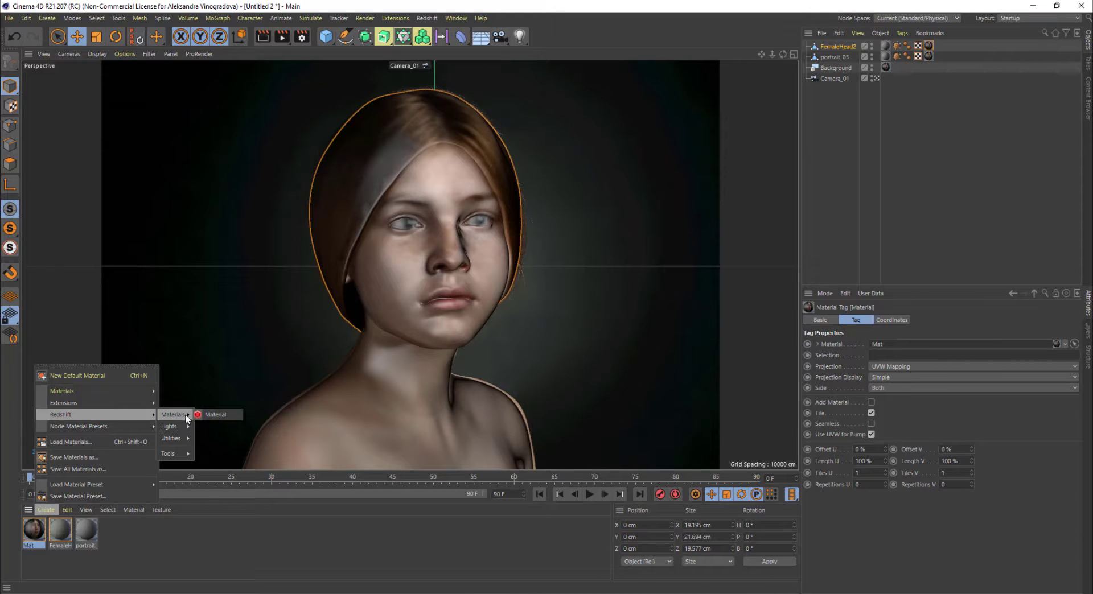
{"action": "left_click", "coordinate": [224, 415]}
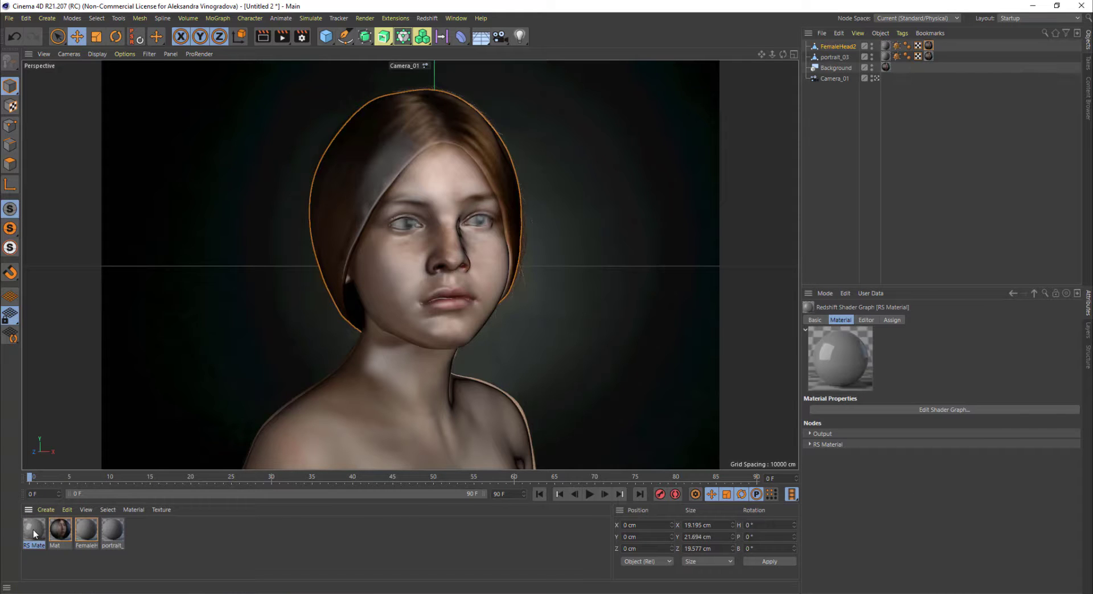
{"action": "left_click_drag", "start_coordinate": [33, 530], "coordinate": [928, 46]}
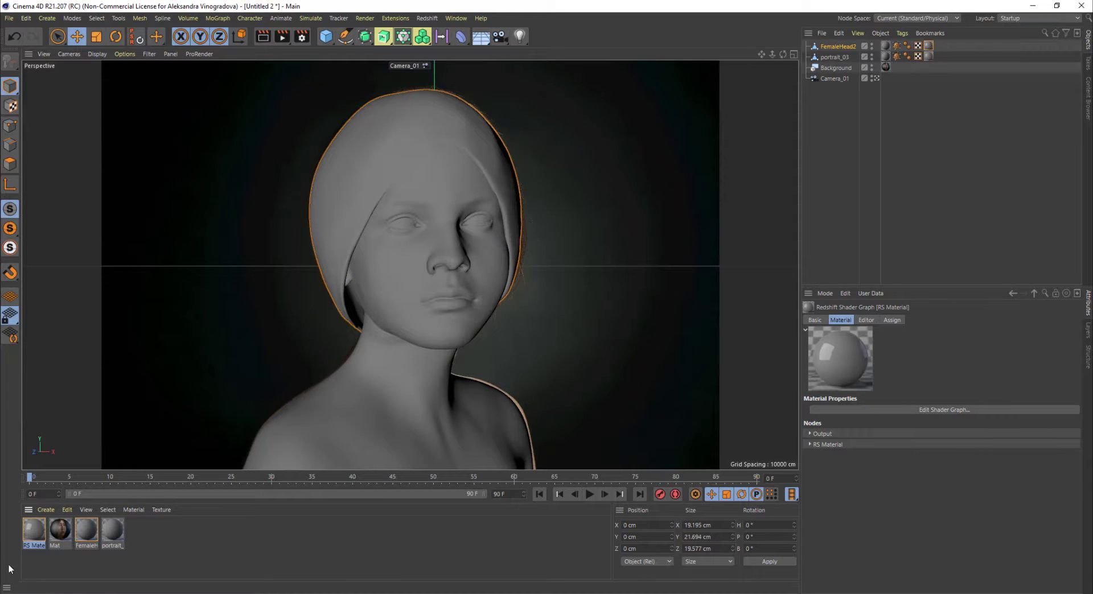
Step: Open the shader graph of the RS Material and add a Texture node to it
{"action": "double_click", "coordinate": [33, 532]}
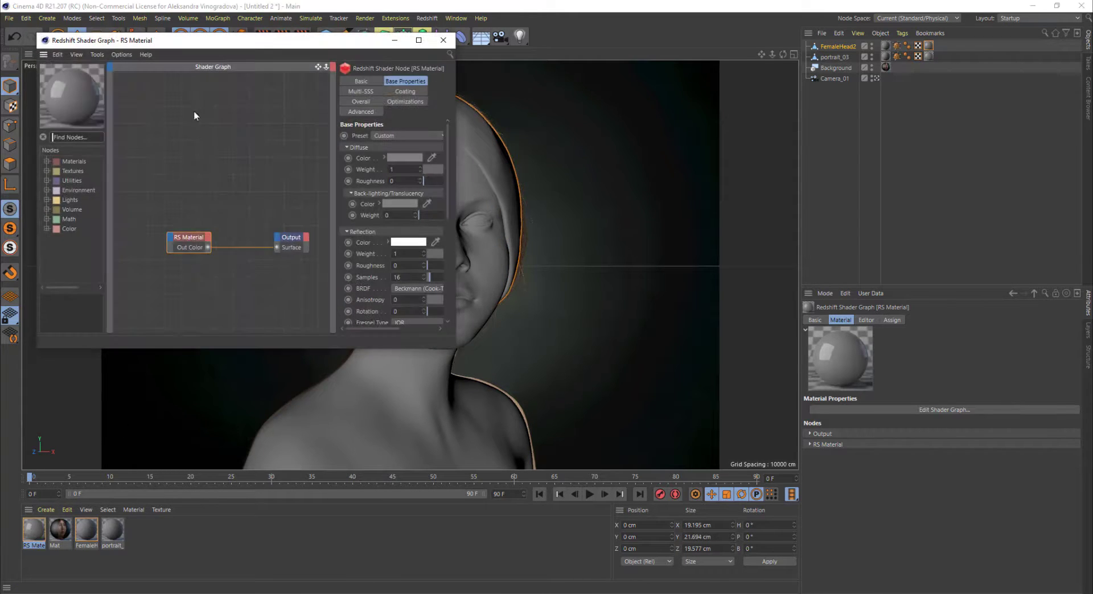
{"action": "left_click_drag", "start_coordinate": [189, 40], "coordinate": [325, 168]}
{"action": "left_click", "coordinate": [218, 241]}
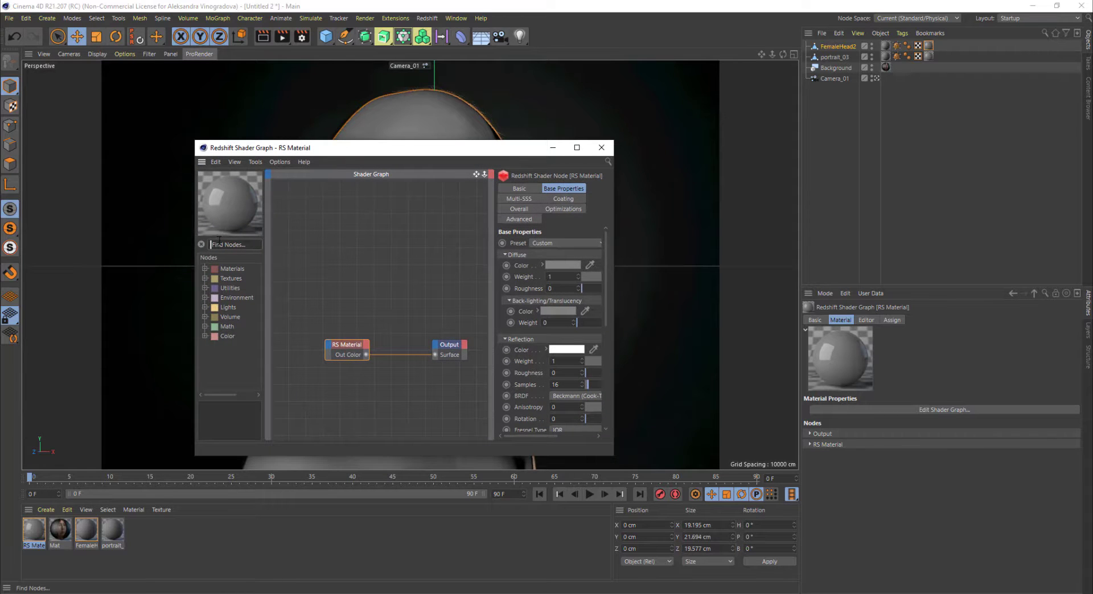
{"action": "type", "text": "tex"}
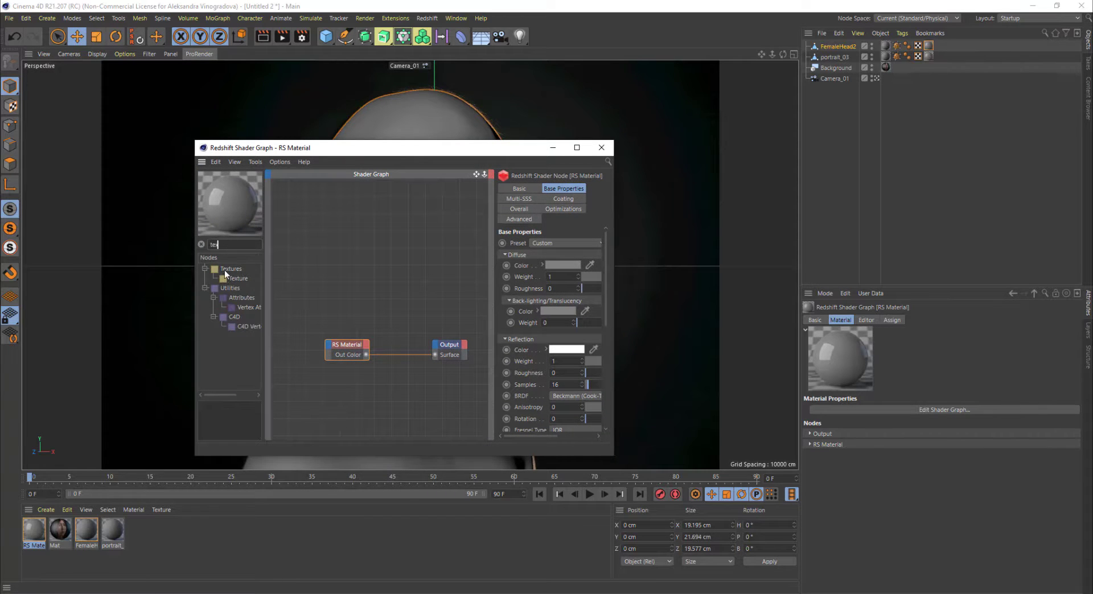
{"action": "left_click_drag", "start_coordinate": [235, 279], "coordinate": [348, 311]}
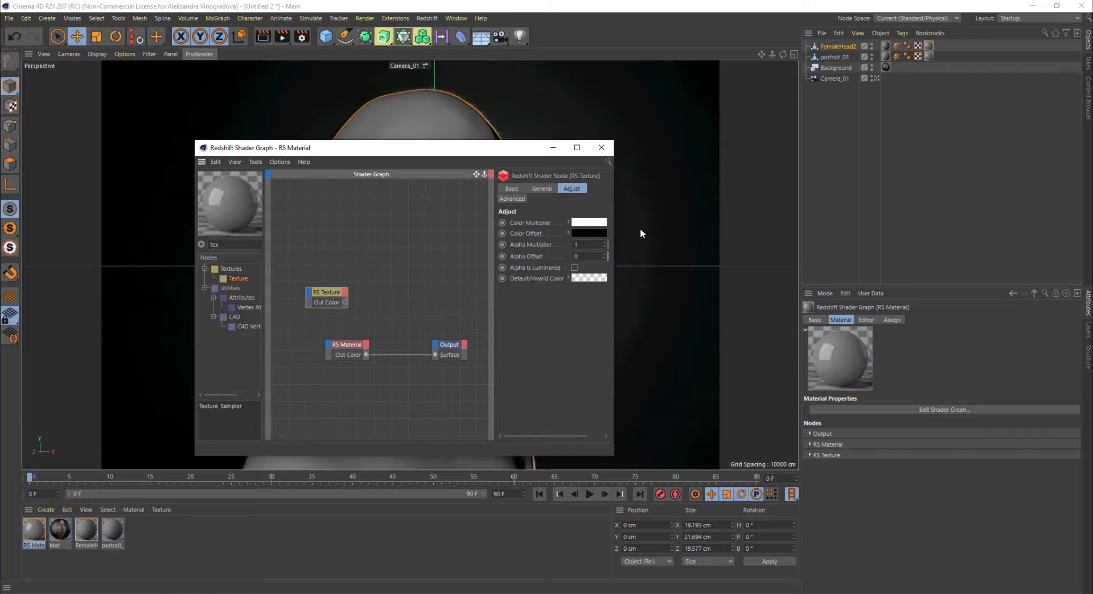
Step: Load the AdobeStock_109368810 portrait into the RS Texture node and connect its Out Color to the Output's Surface
{"action": "left_click", "coordinate": [542, 189]}
{"action": "left_click_drag", "start_coordinate": [617, 257], "coordinate": [860, 257]}
{"action": "left_click", "coordinate": [841, 274]}
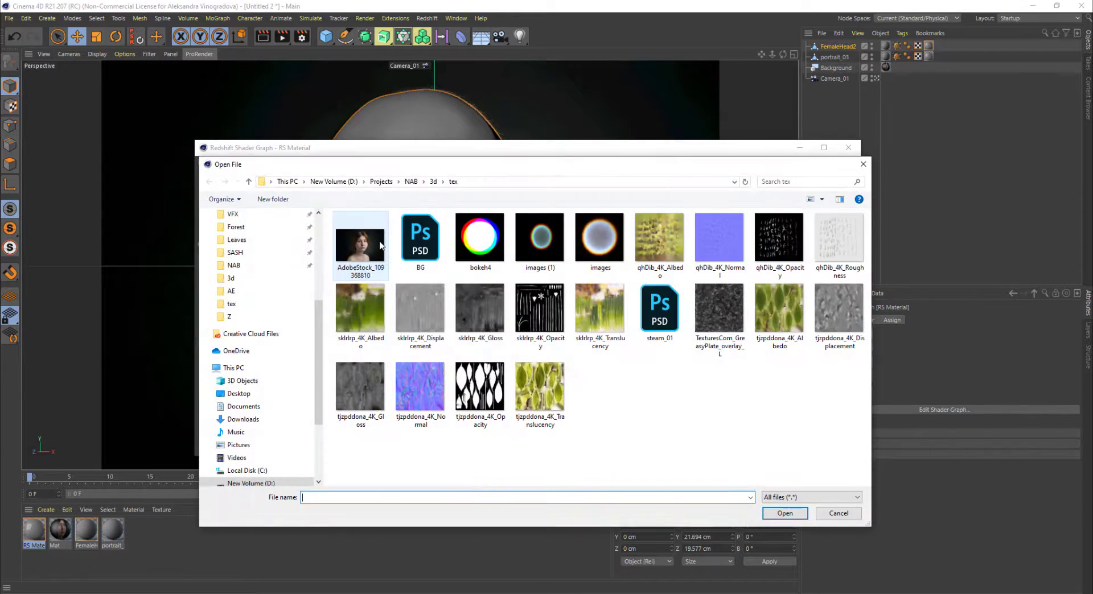
{"action": "double_click", "coordinate": [376, 240]}
{"action": "left_click_drag", "start_coordinate": [453, 303], "coordinate": [543, 356]}
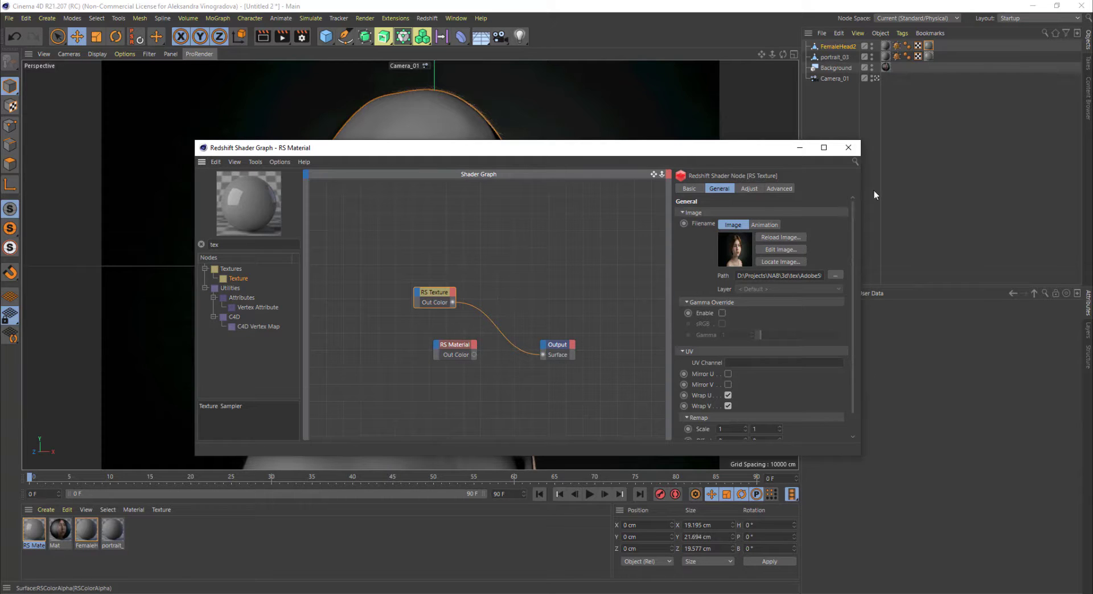
{"action": "left_click", "coordinate": [688, 164]}
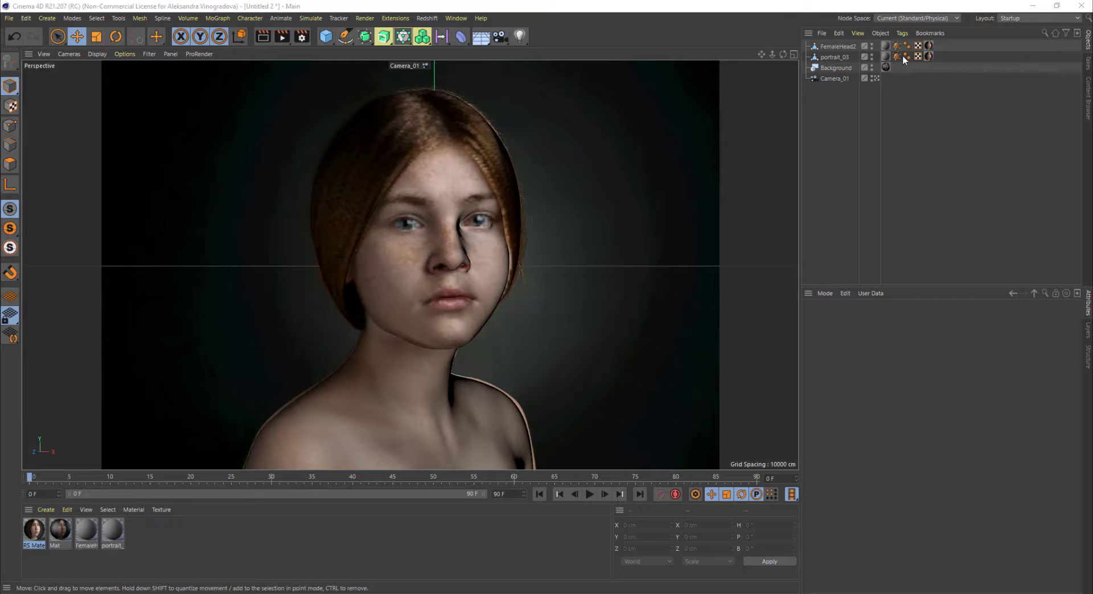
Step: Switch to the redshift_v1 layout, start the interactive render in Redshift RenderView and enlarge the render area
{"action": "left_click", "coordinate": [1043, 17]}
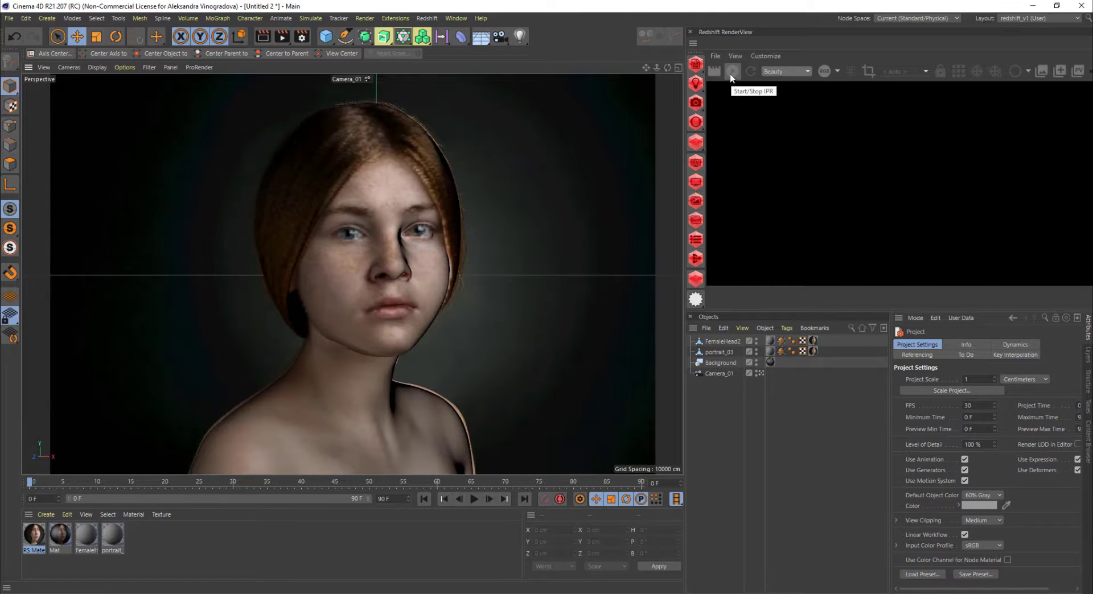
{"action": "left_click", "coordinate": [731, 73]}
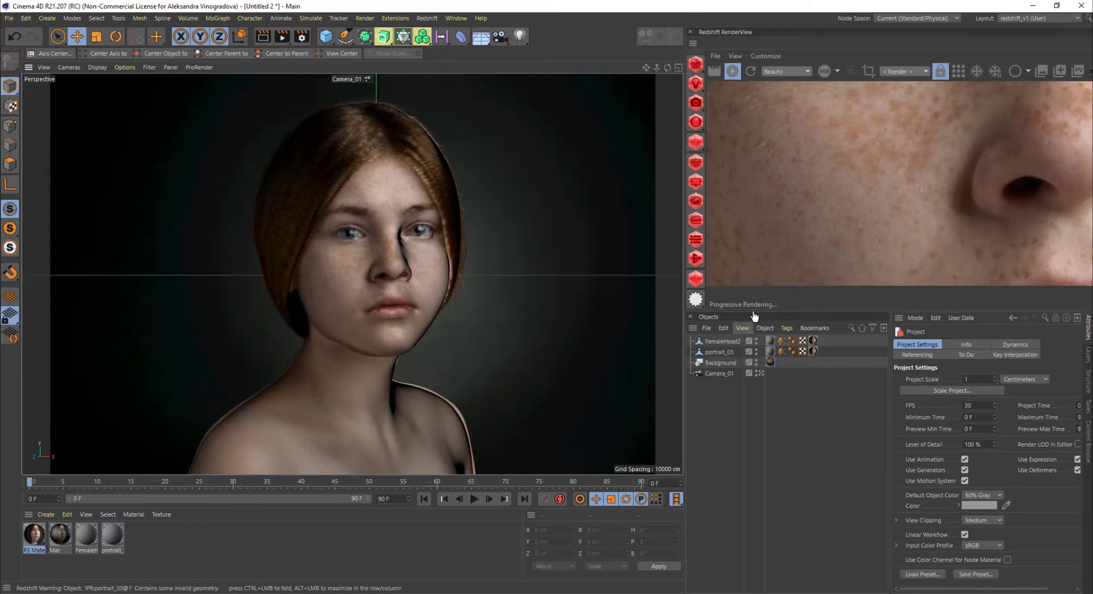
{"action": "left_click_drag", "start_coordinate": [755, 312], "coordinate": [758, 389]}
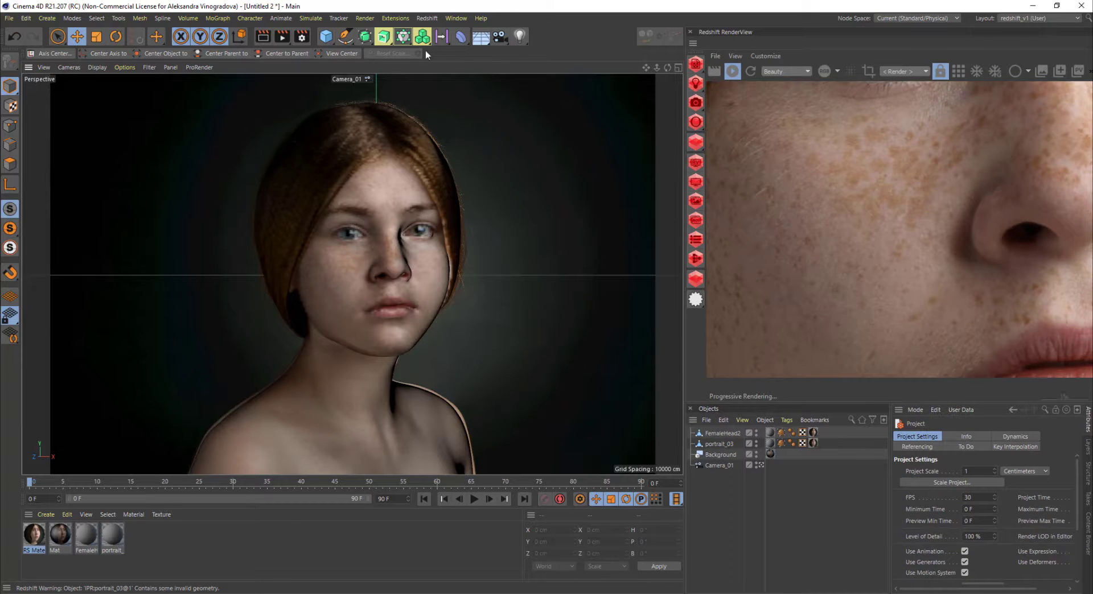
Step: Lock the aspect ratio in the render settings and set the output width to 1200 pixels
{"action": "left_click", "coordinate": [302, 37]}
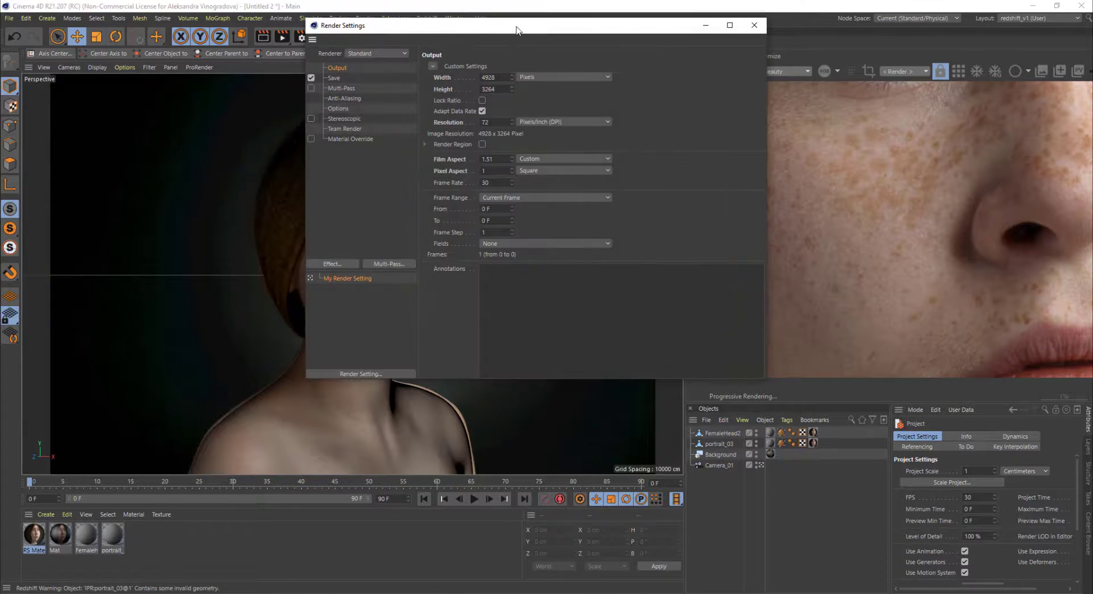
{"action": "left_click_drag", "start_coordinate": [516, 28], "coordinate": [640, 174]}
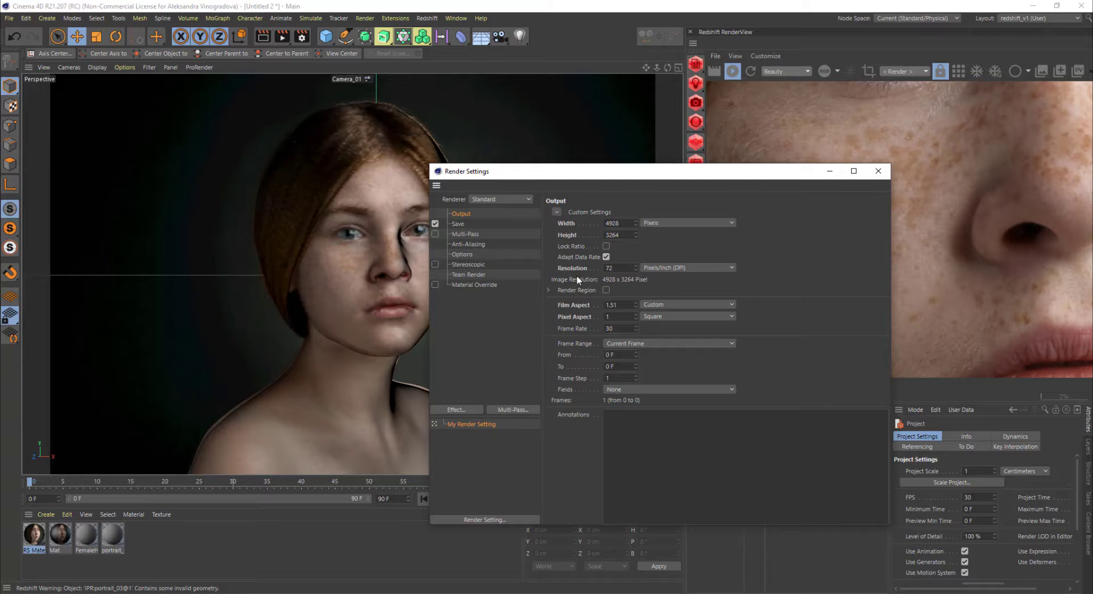
{"action": "left_click", "coordinate": [606, 247]}
{"action": "double_click", "coordinate": [615, 223]}
{"action": "type", "text": "1200"}
{"action": "key", "text": "Return"}
{"action": "left_click", "coordinate": [878, 171]}
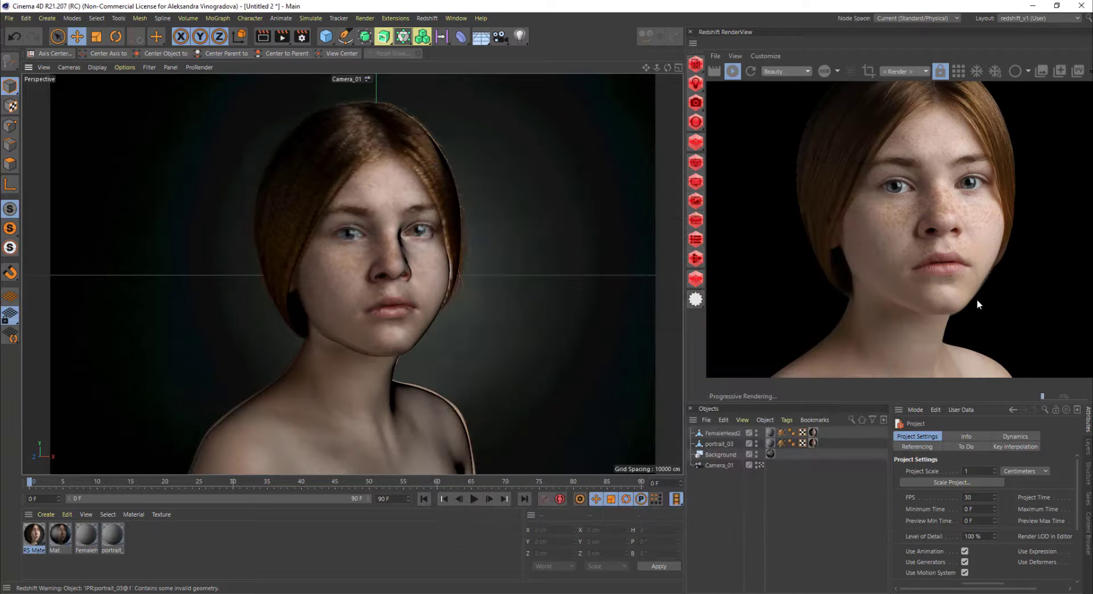
Step: Duplicate Camera_01 and add a Protection rigging tag to the original camera
{"action": "left_click", "coordinate": [721, 466]}
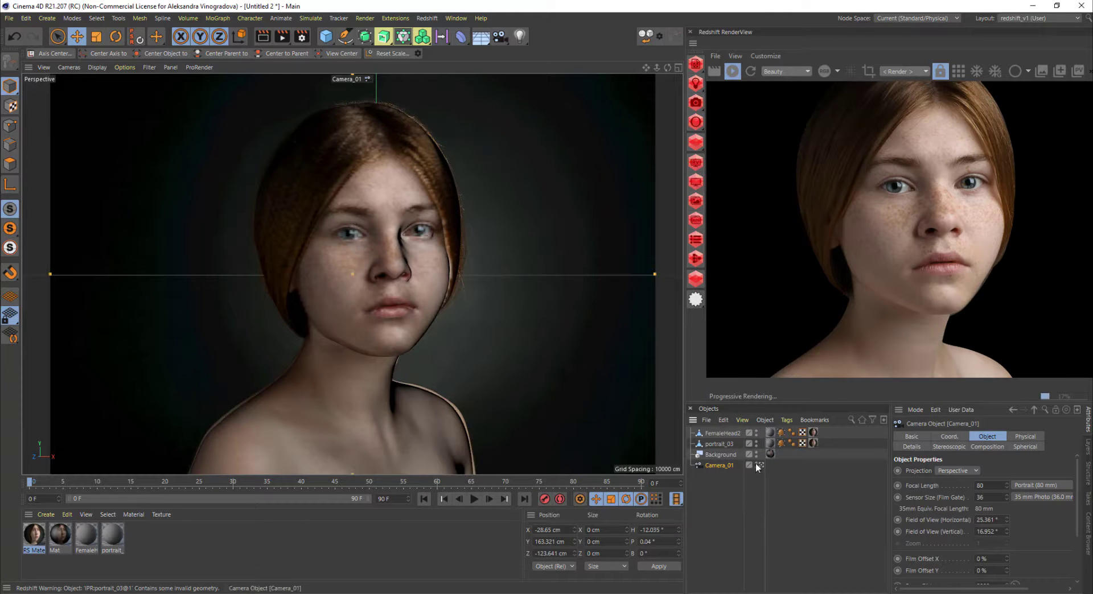
{"action": "right_click", "coordinate": [714, 476]}
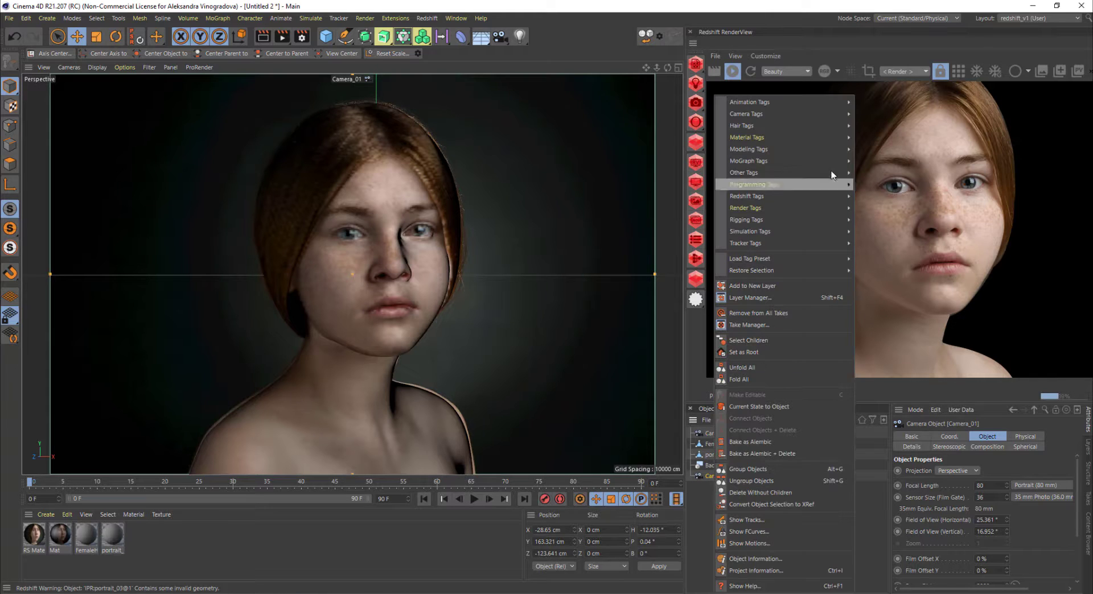
{"action": "mouse_move", "coordinate": [819, 108]}
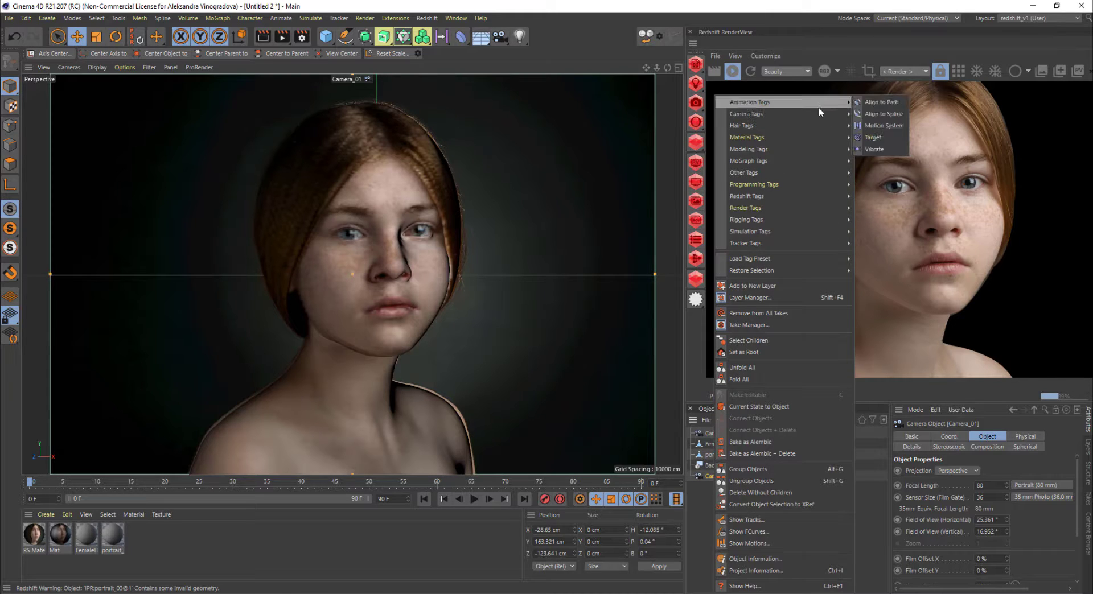
{"action": "mouse_move", "coordinate": [770, 141]}
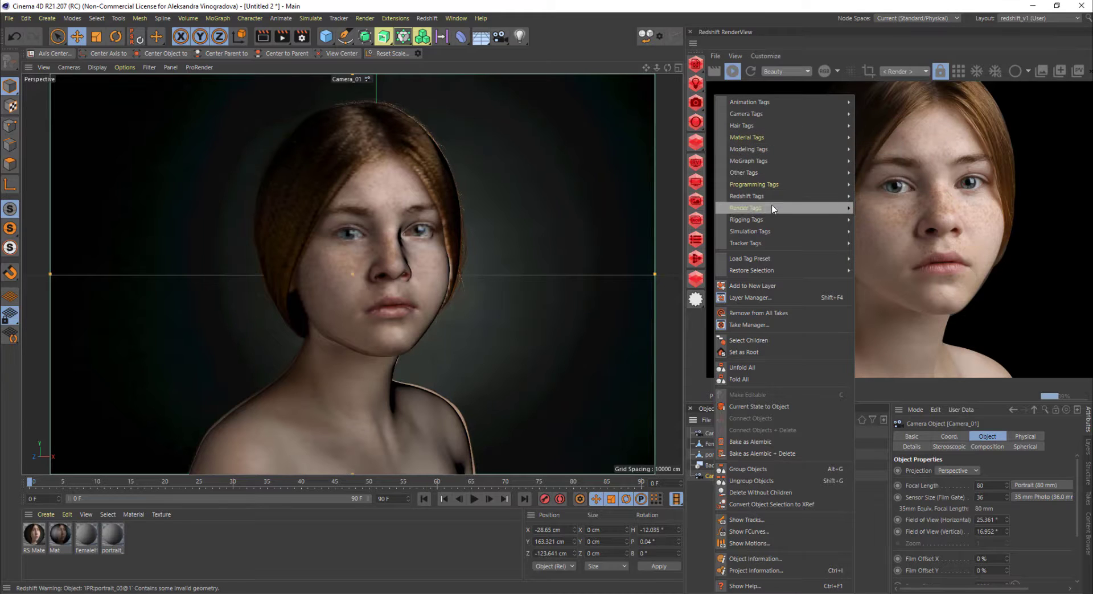
{"action": "mouse_move", "coordinate": [773, 210]}
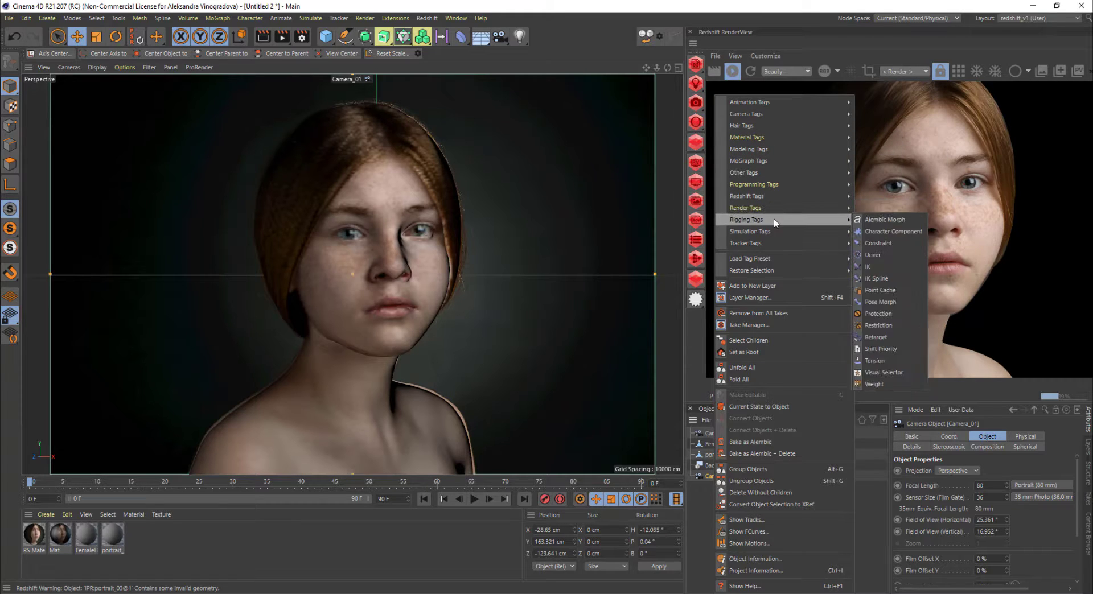
{"action": "left_click", "coordinate": [893, 313]}
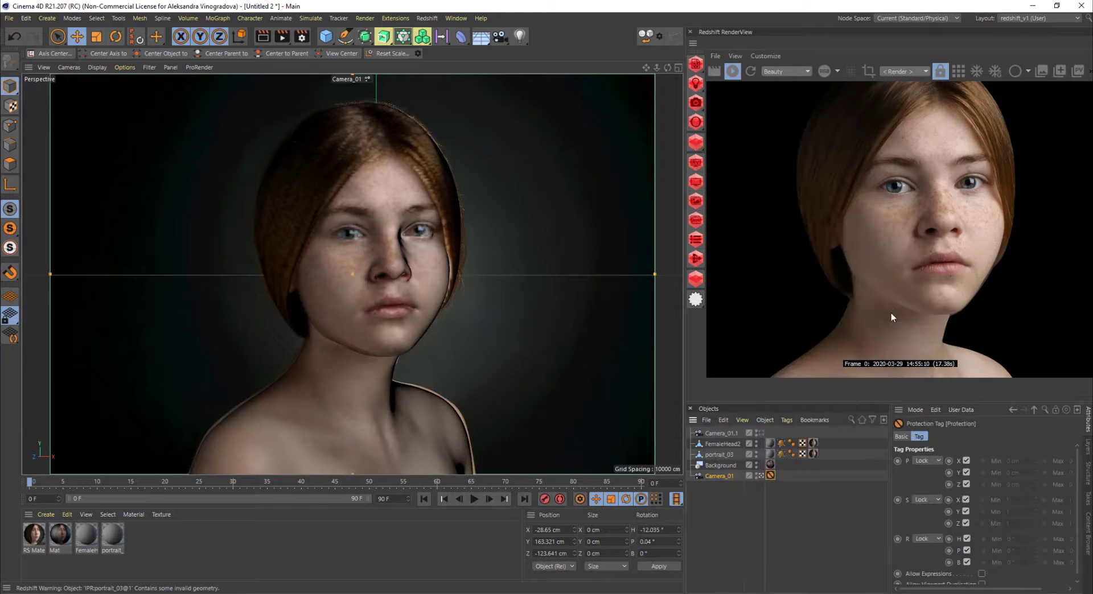
Step: Look through Camera_01.1 and examine the projected texture on the head from other angles and distances
{"action": "left_click", "coordinate": [760, 433]}
{"action": "left_click", "coordinate": [706, 433]}
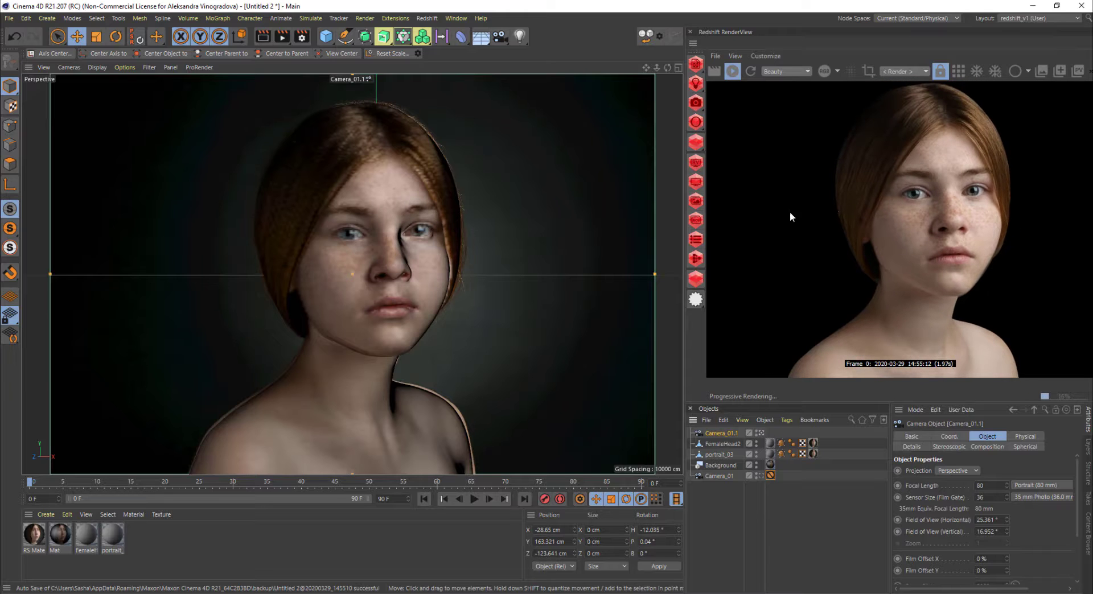
{"action": "left_click_drag", "start_coordinate": [365, 228], "coordinate": [375, 204], "text": "alt"}
{"action": "right_click_drag", "start_coordinate": [362, 173], "coordinate": [461, 170], "text": "alt"}
{"action": "left_click_drag", "start_coordinate": [448, 190], "coordinate": [373, 229], "text": "alt"}
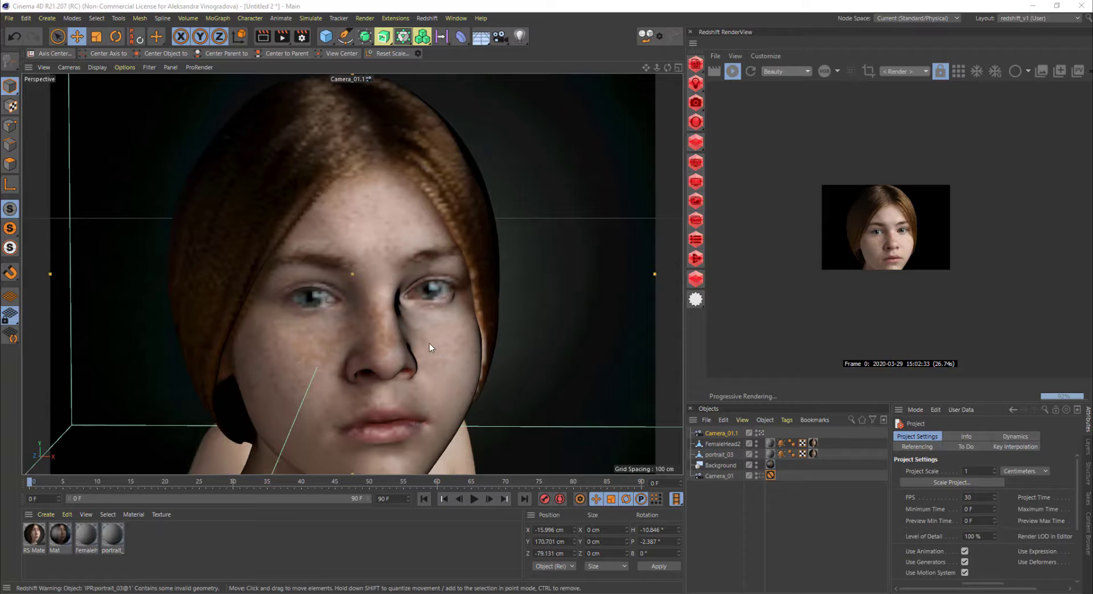
{"action": "scroll", "coordinate": [495, 297], "scroll_direction": "down", "scroll_amount": 3}
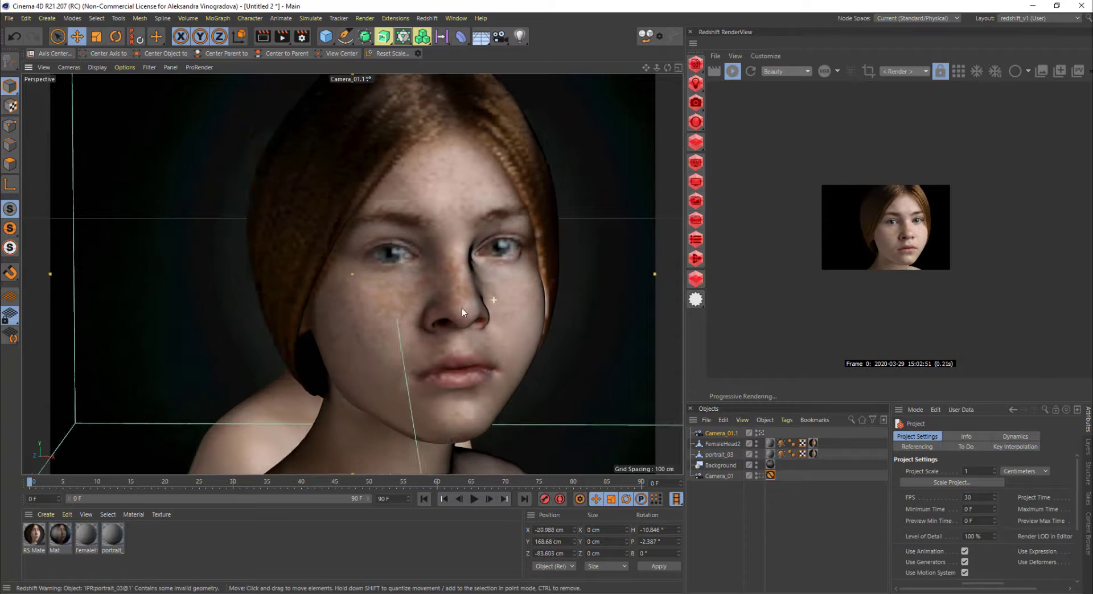
{"action": "scroll", "coordinate": [463, 309], "scroll_direction": "down", "scroll_amount": 3}
{"action": "middle_click_drag", "start_coordinate": [453, 311], "coordinate": [362, 299], "text": "alt"}
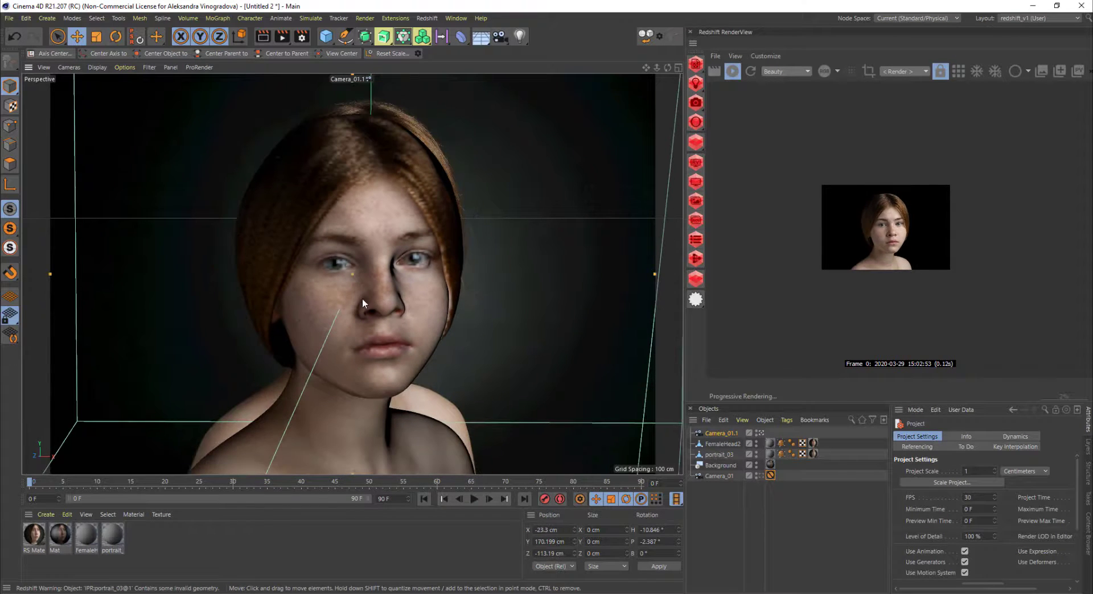
Step: Open the project file 04_g from the NAB 3d folder and fit its head render in the RenderView
{"action": "left_click", "coordinate": [9, 17]}
{"action": "left_click", "coordinate": [31, 46]}
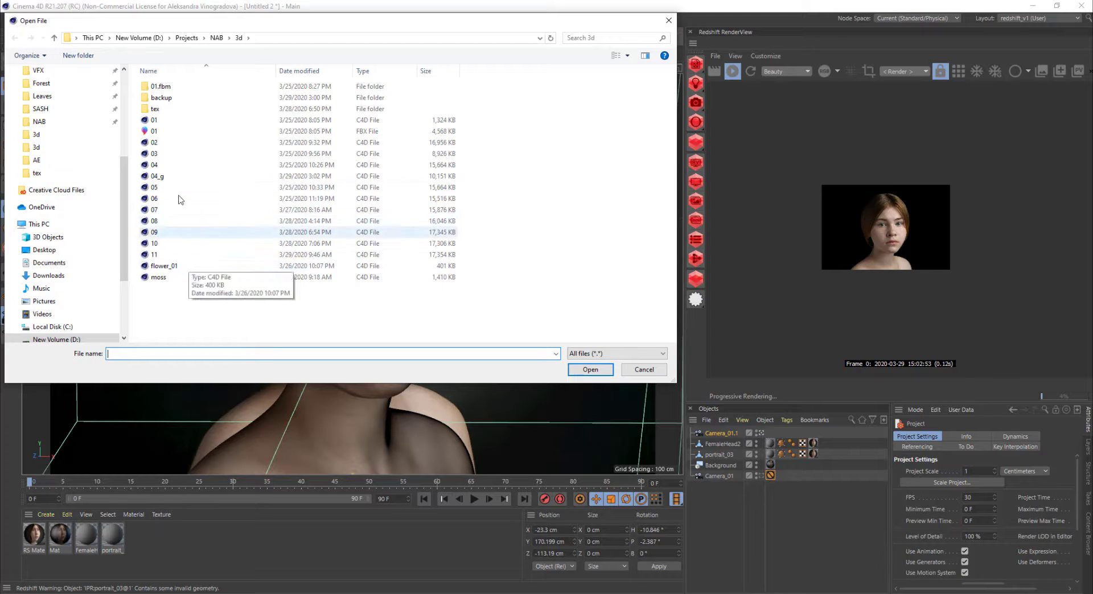
{"action": "double_click", "coordinate": [162, 176]}
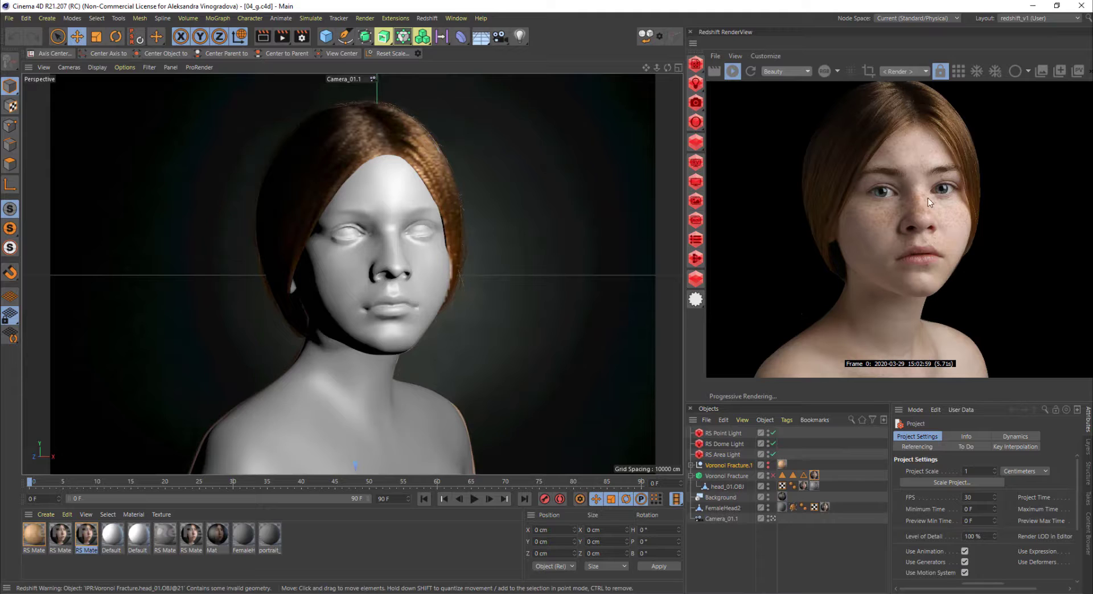
{"action": "scroll", "coordinate": [911, 214], "scroll_direction": "down", "scroll_amount": 4}
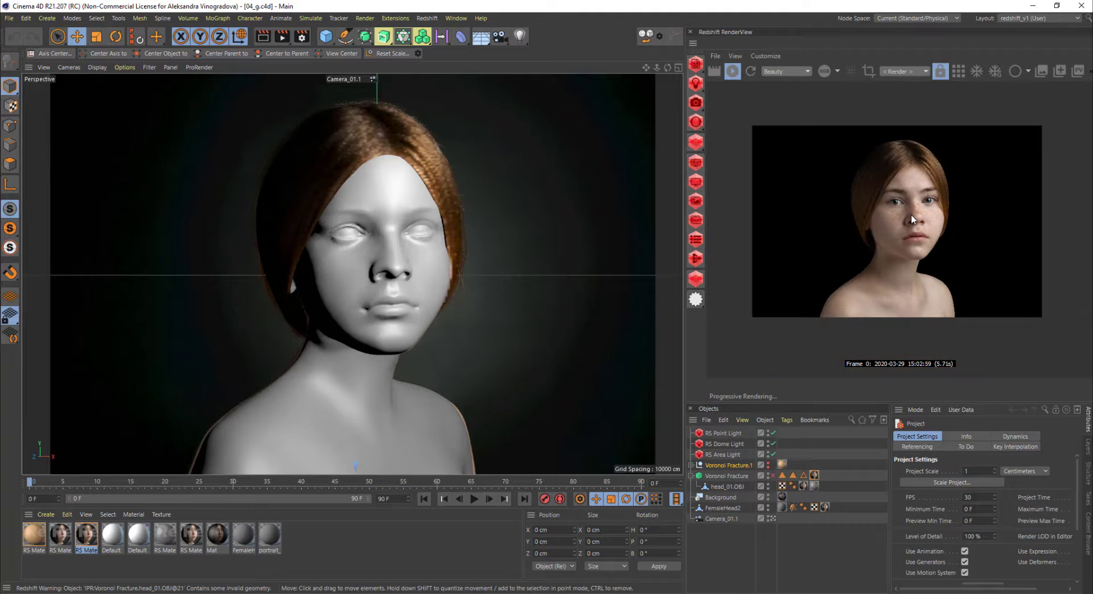
{"action": "scroll", "coordinate": [890, 166], "scroll_direction": "up", "scroll_amount": 3}
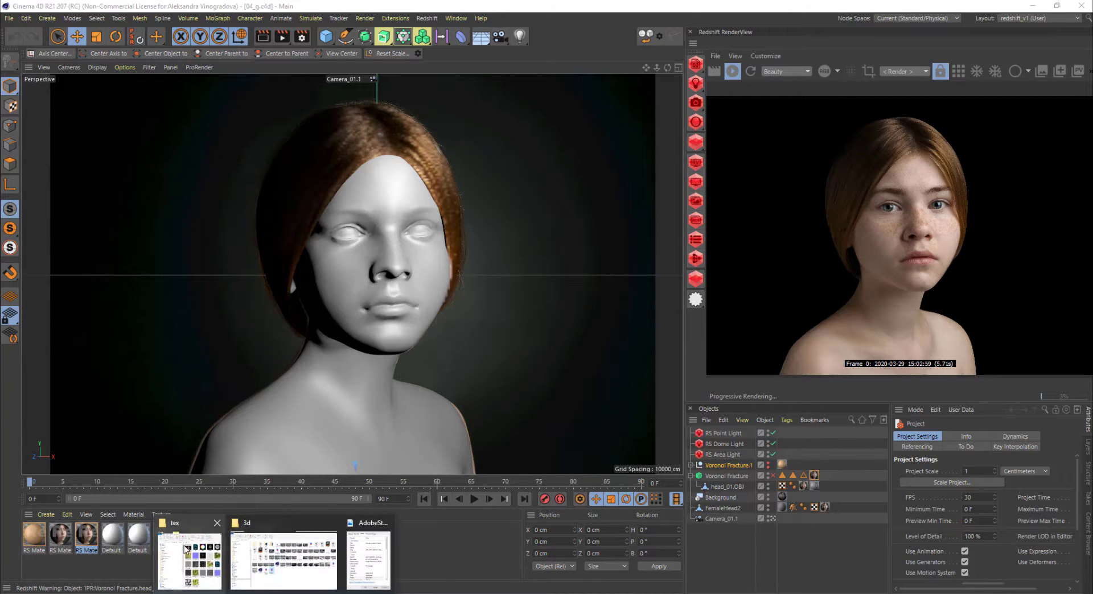
Step: Open the sk_02 sketch image from the NAB PSD folder, examine the planned composition and return to Cinema 4D
{"action": "left_click", "coordinate": [188, 555]}
{"action": "left_click", "coordinate": [687, 173]}
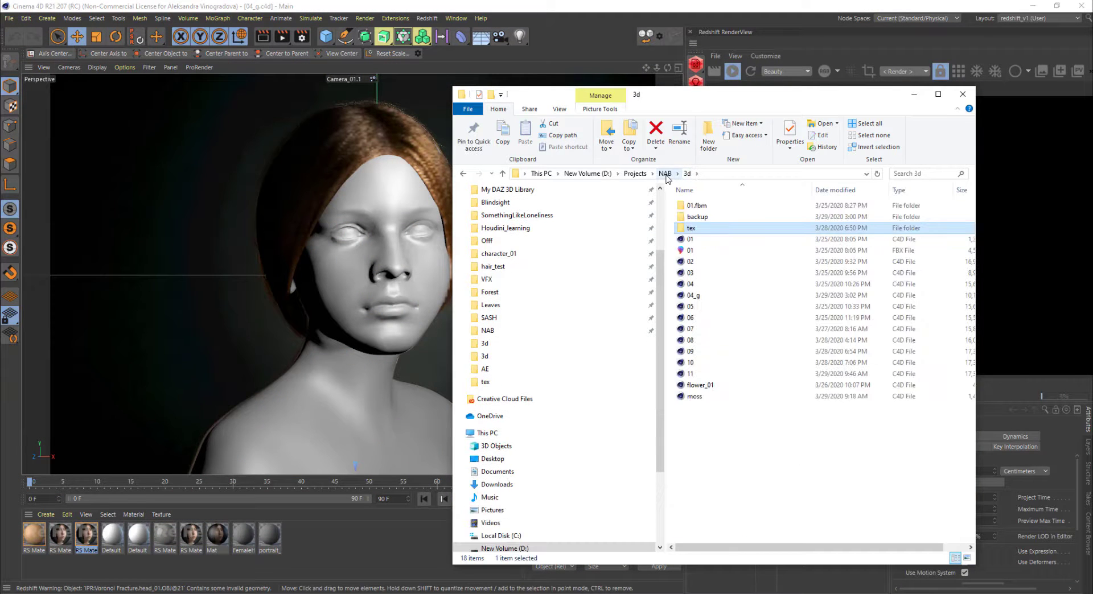
{"action": "left_click", "coordinate": [666, 174]}
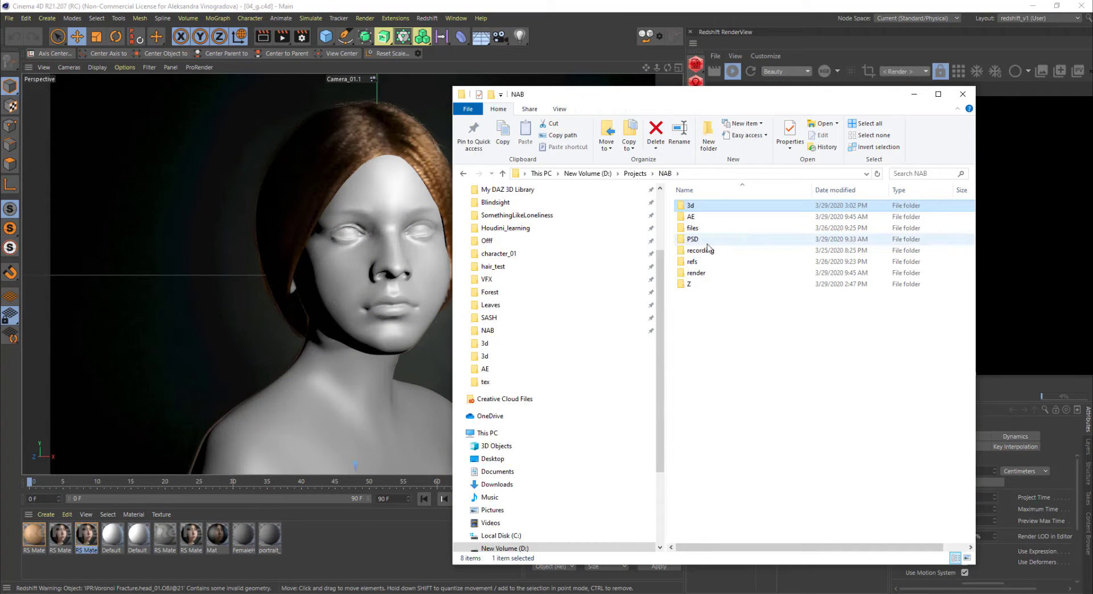
{"action": "double_click", "coordinate": [705, 242]}
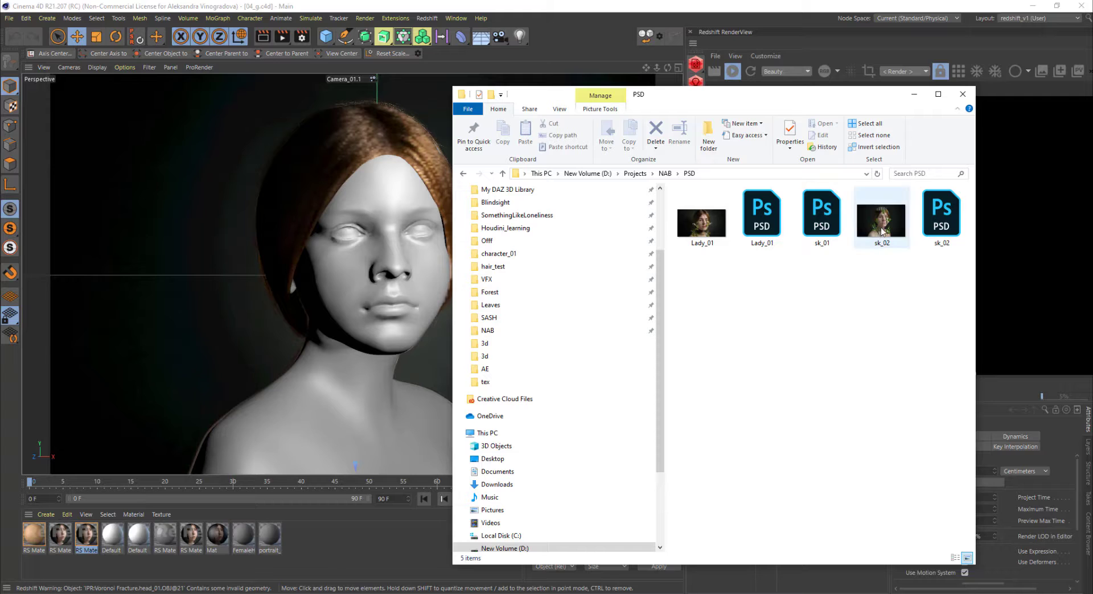
{"action": "left_click", "coordinate": [880, 227]}
{"action": "double_click", "coordinate": [877, 226]}
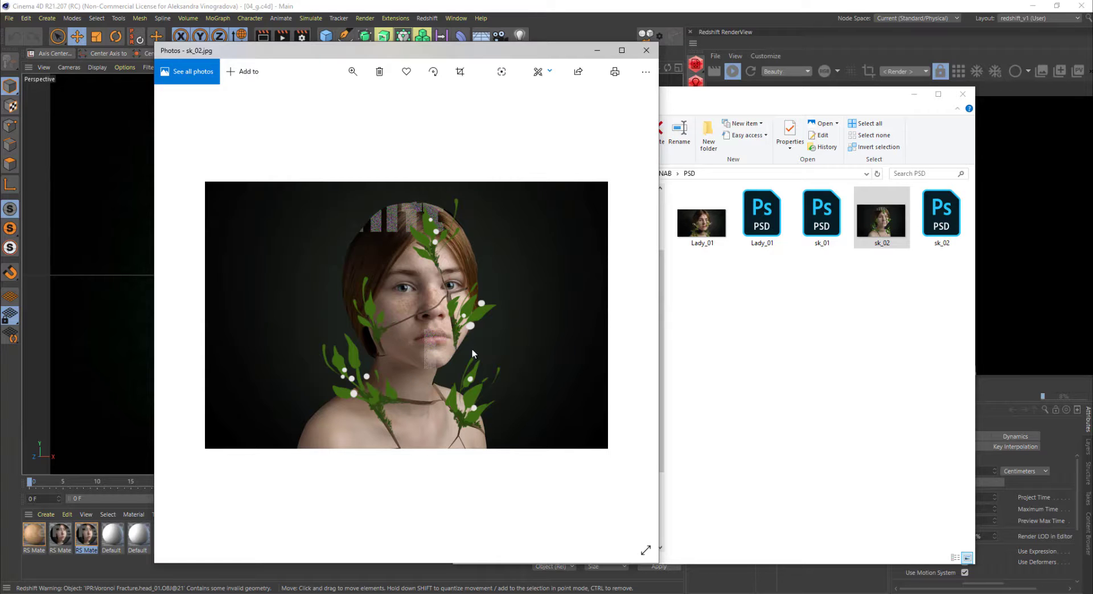
{"action": "left_click", "coordinate": [694, 5]}
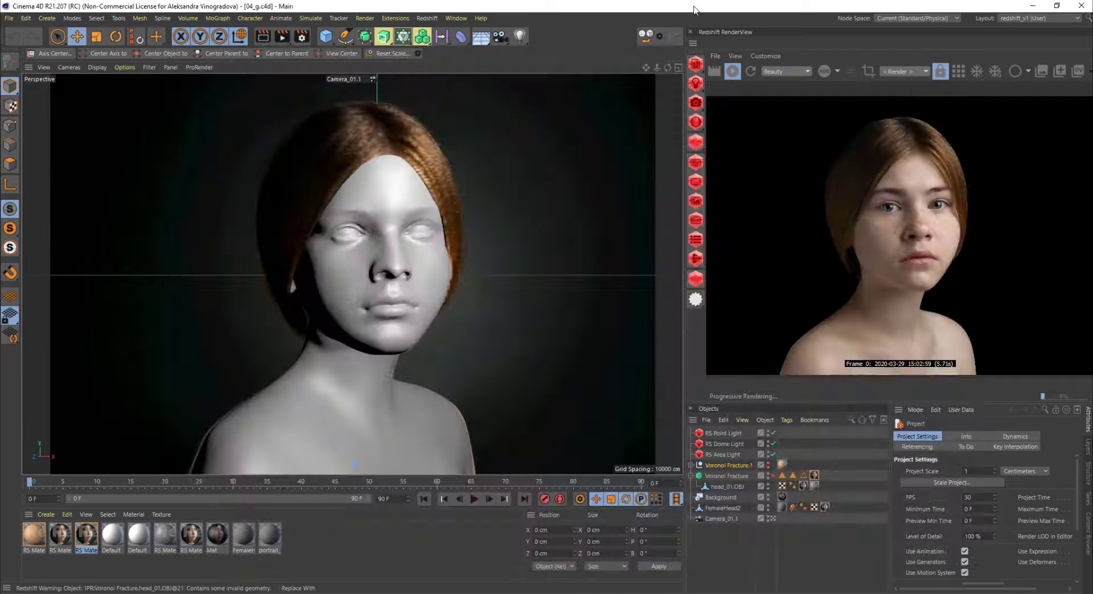
Step: Select the Voronoi Fracture object that holds head_01.OBJ and examine its object and source settings
{"action": "left_click", "coordinate": [720, 478]}
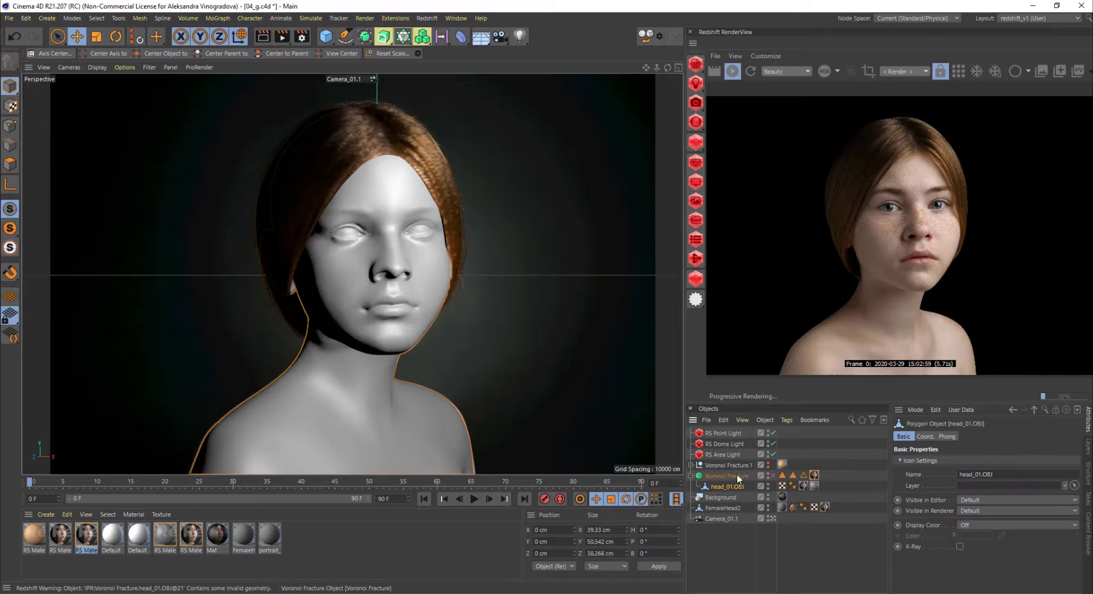
{"action": "left_click", "coordinate": [773, 476]}
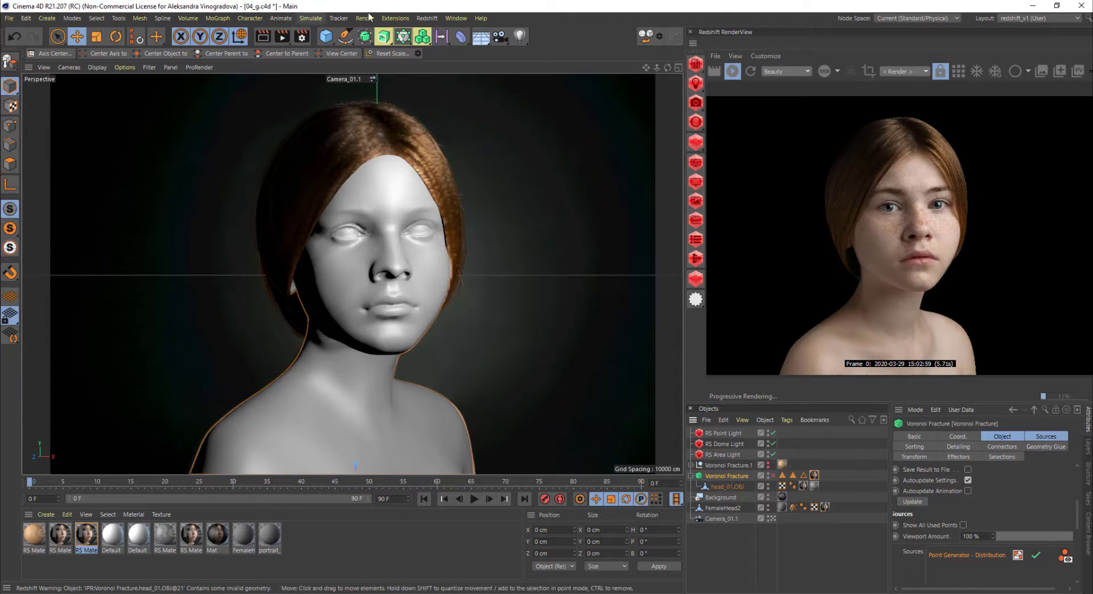
{"action": "left_click", "coordinate": [405, 39]}
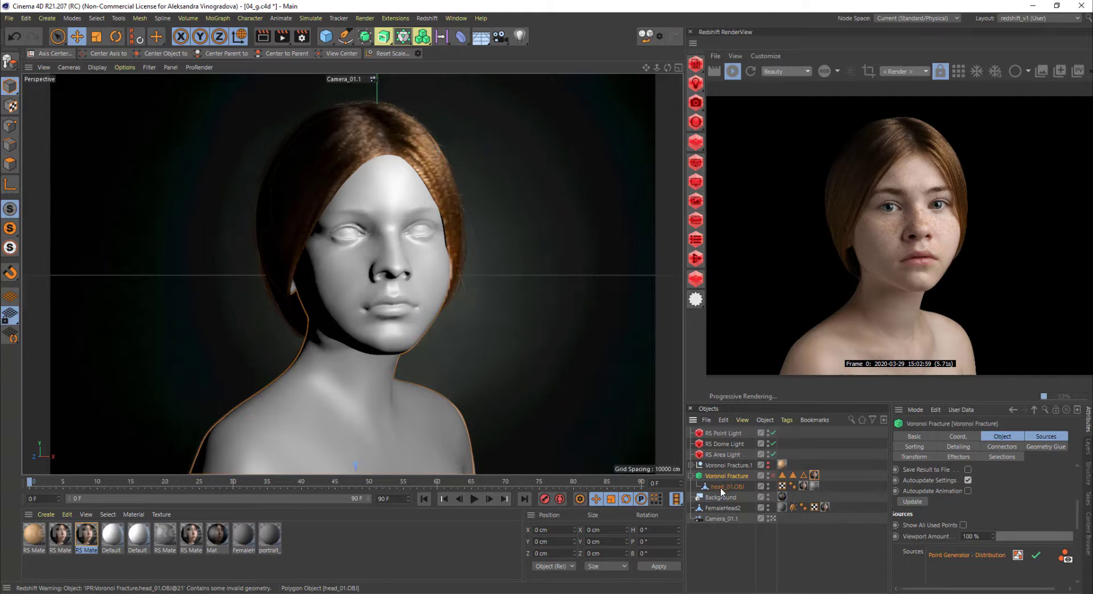
Step: Enable the Voronoi Fracture object on the head, stop the live Redshift render and make more room for the object's attributes
{"action": "left_click", "coordinate": [773, 476]}
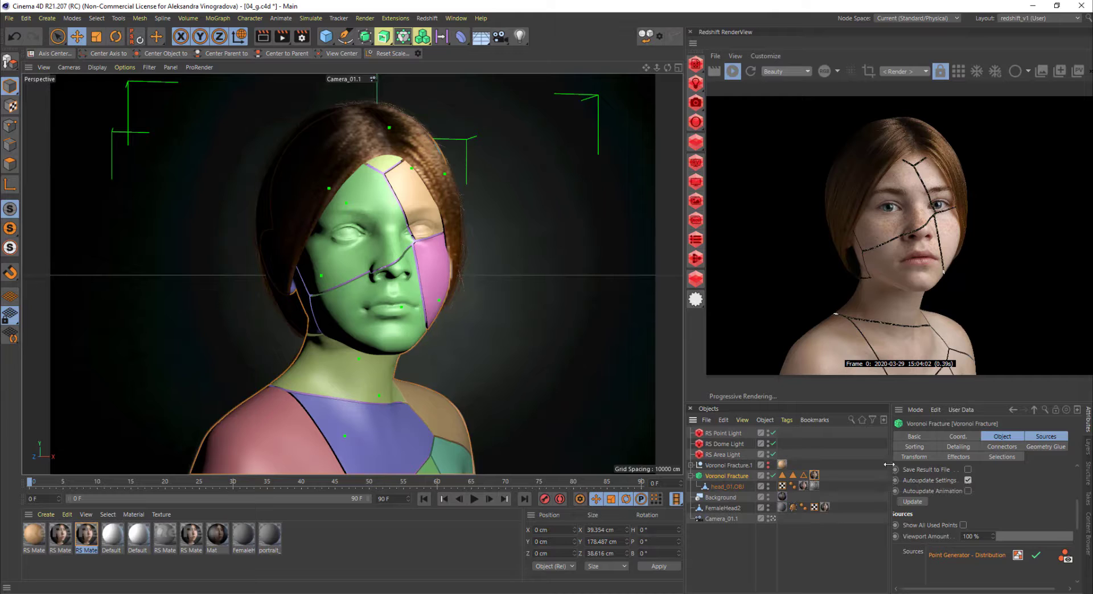
{"action": "left_click", "coordinate": [733, 71]}
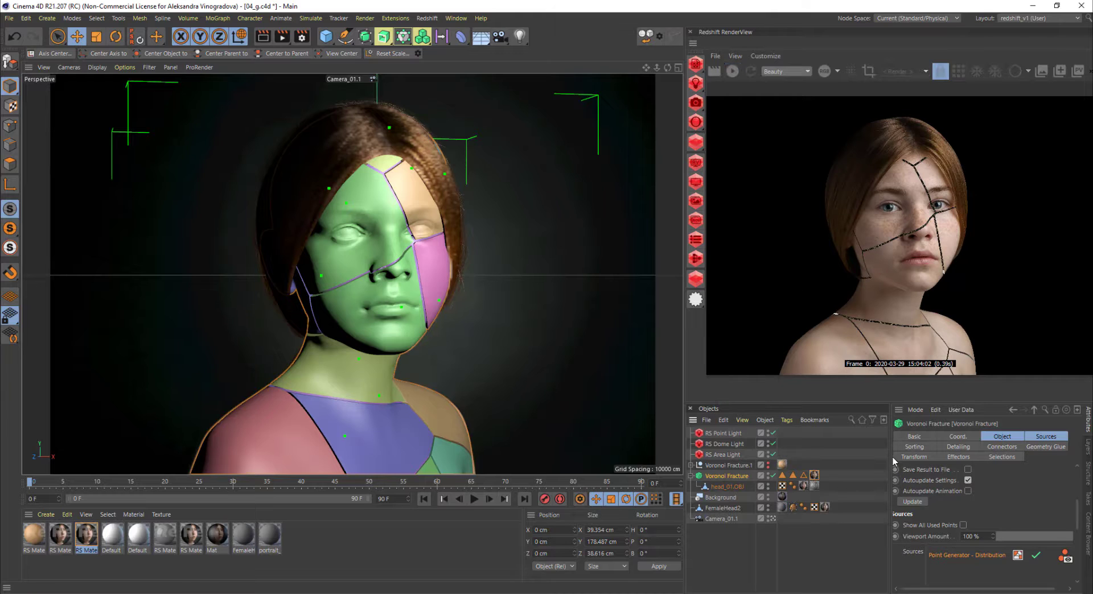
{"action": "left_click_drag", "start_coordinate": [890, 456], "coordinate": [857, 456]}
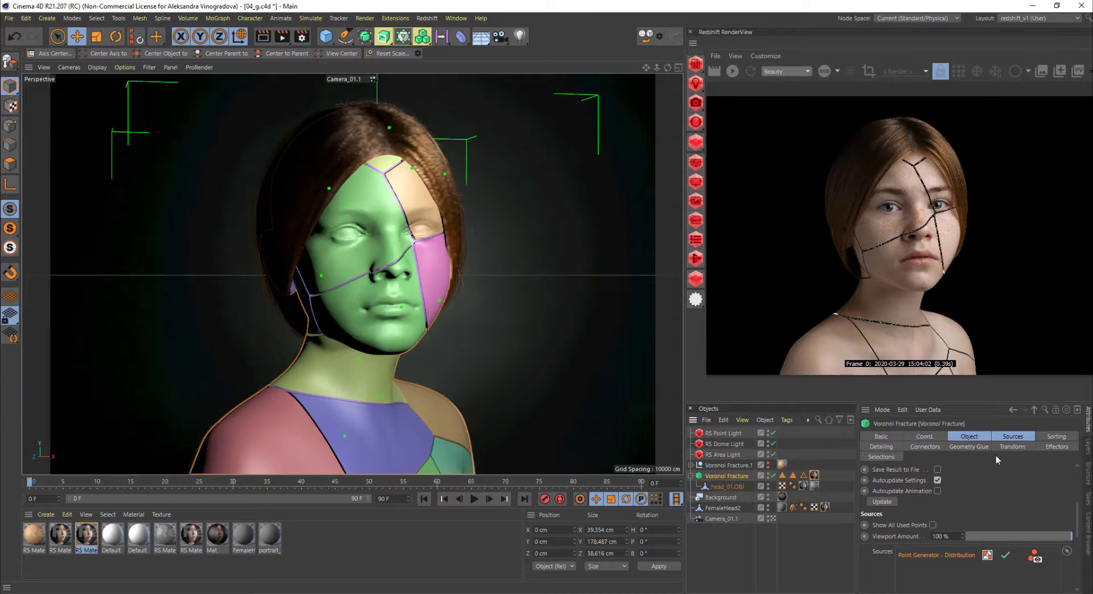
Step: Examine the Voronoi Fracture's Point Generator distribution source, its object properties and its selection options
{"action": "scroll", "coordinate": [927, 507], "scroll_direction": "down", "scroll_amount": 3}
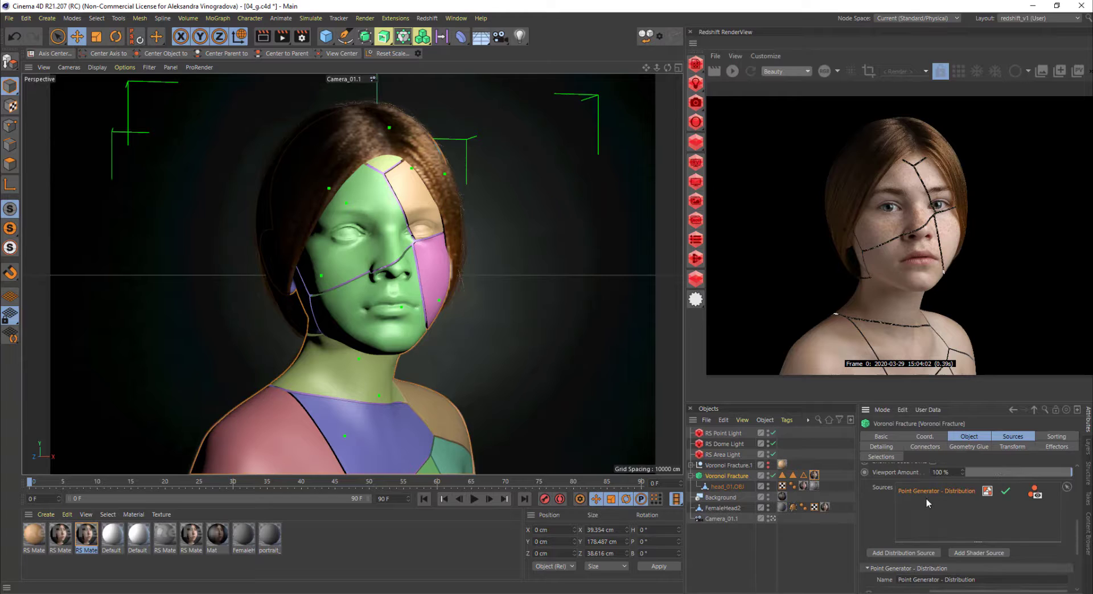
{"action": "left_click", "coordinate": [994, 436]}
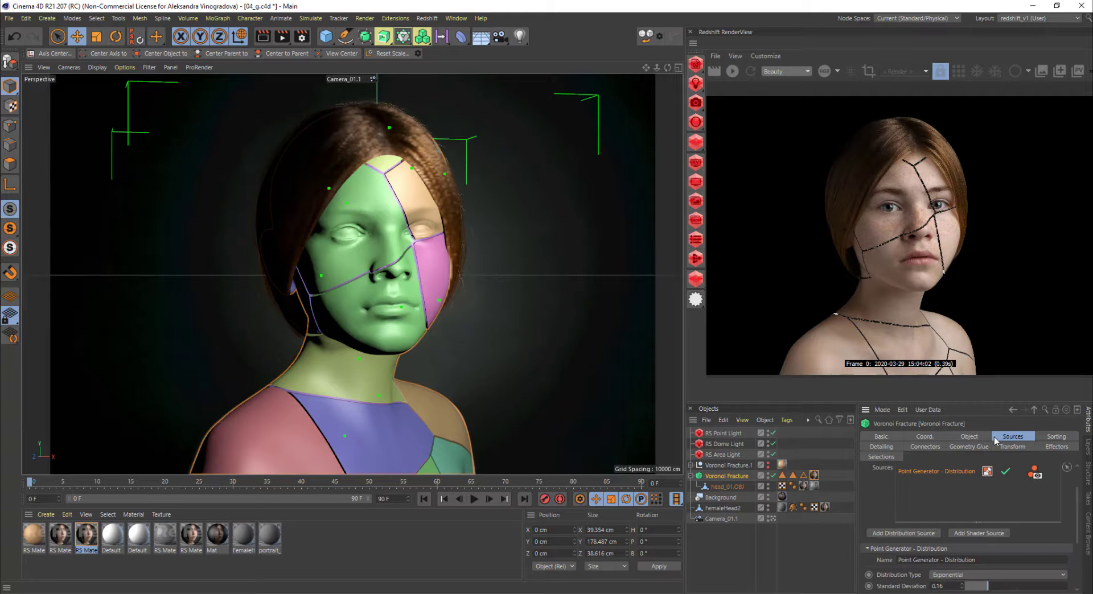
{"action": "scroll", "coordinate": [918, 487], "scroll_direction": "down", "scroll_amount": 3}
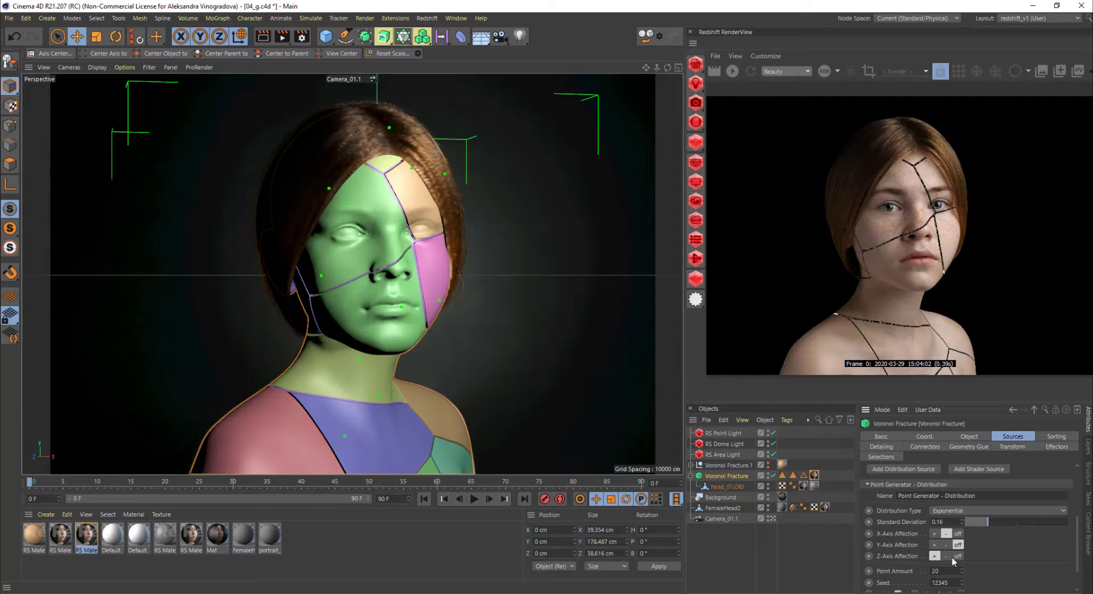
{"action": "scroll", "coordinate": [905, 575], "scroll_direction": "down", "scroll_amount": 2}
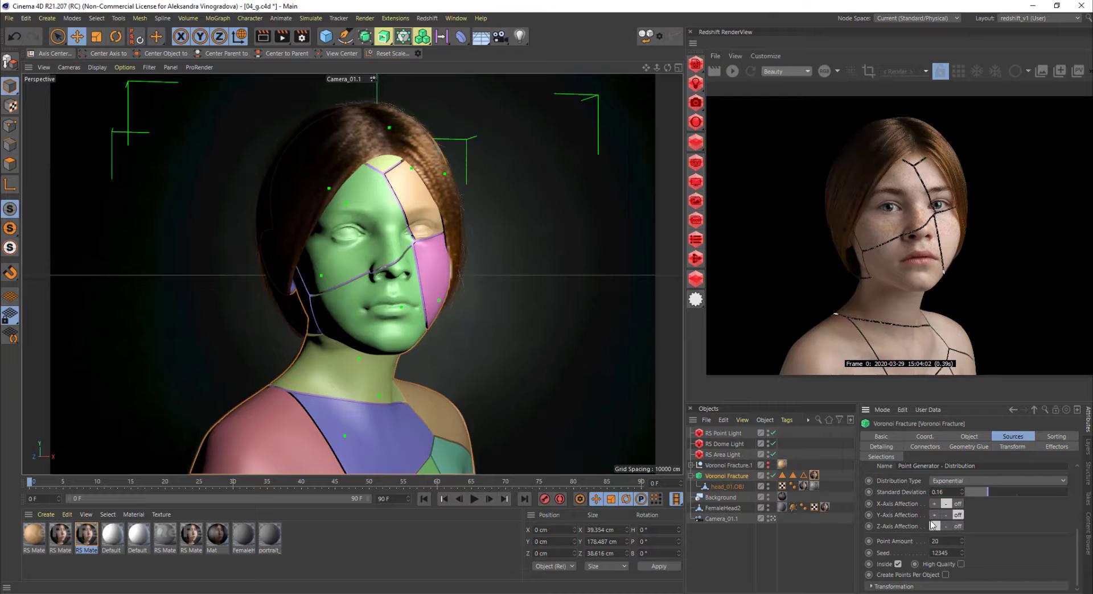
{"action": "left_click", "coordinate": [951, 437]}
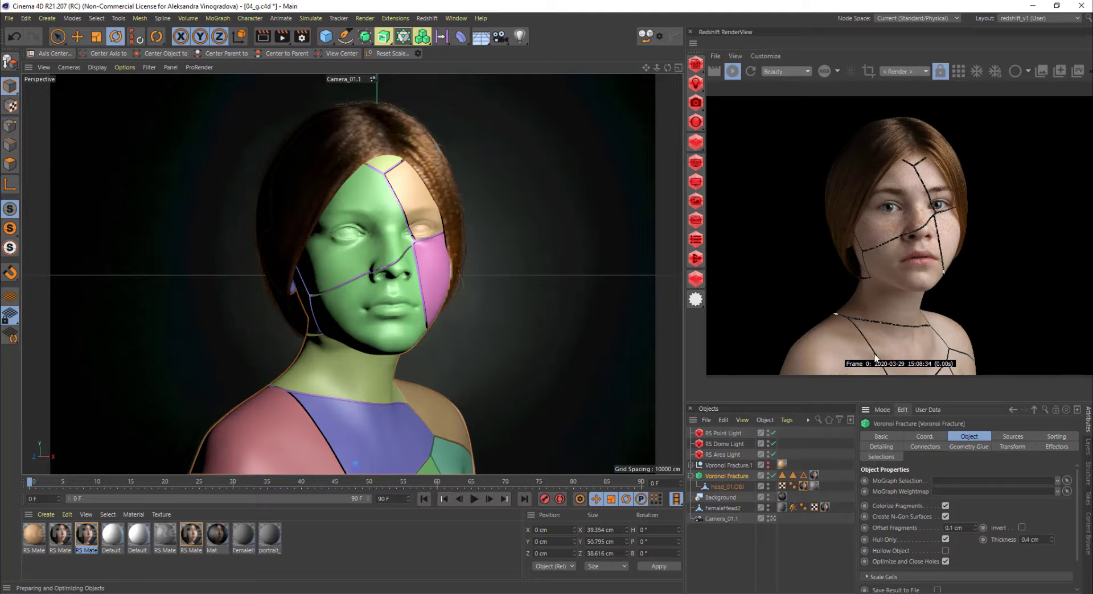
{"action": "left_click", "coordinate": [882, 457]}
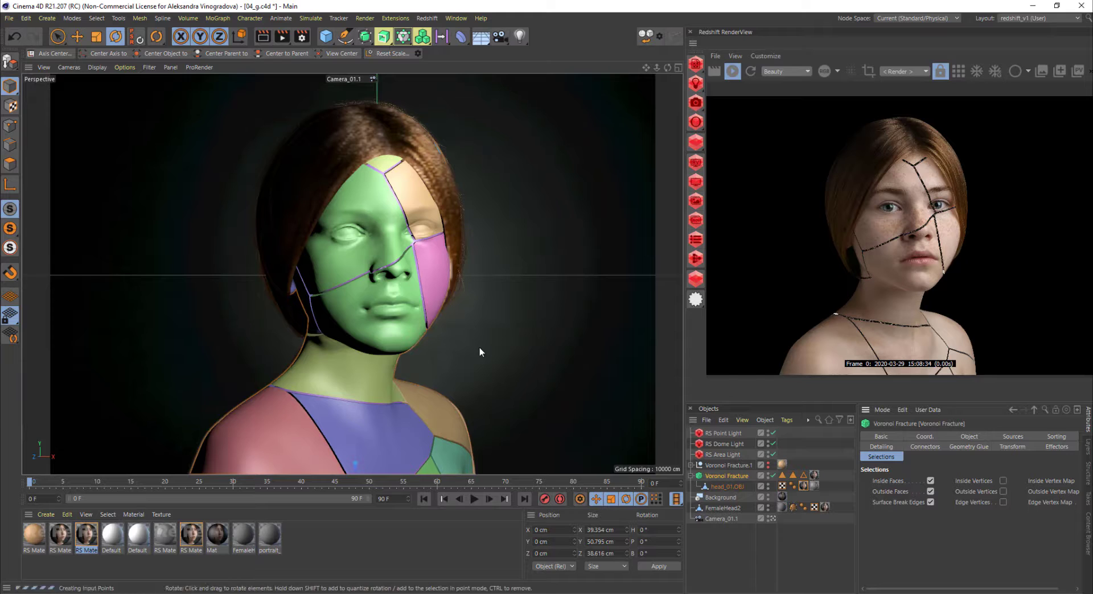
Step: Inspect the material tags on head_01.OBJ and how they relate to the parent Voronoi Fracture object
{"action": "left_click", "coordinate": [728, 487]}
{"action": "left_click", "coordinate": [803, 486]}
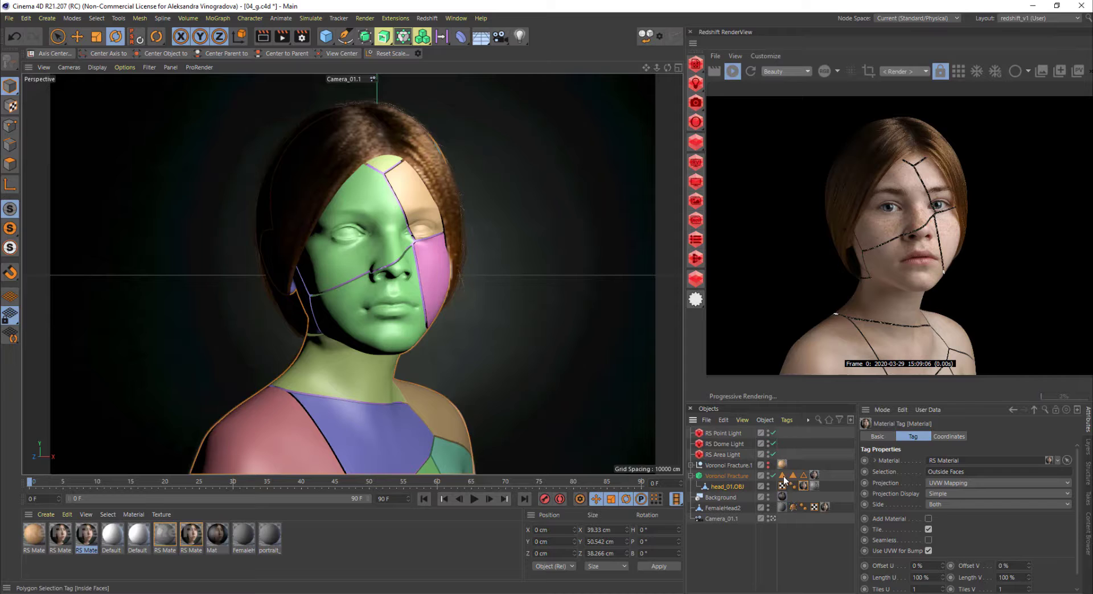
{"action": "left_click", "coordinate": [815, 486]}
{"action": "left_click", "coordinate": [722, 476]}
{"action": "left_click", "coordinate": [730, 487], "text": "ctrl"}
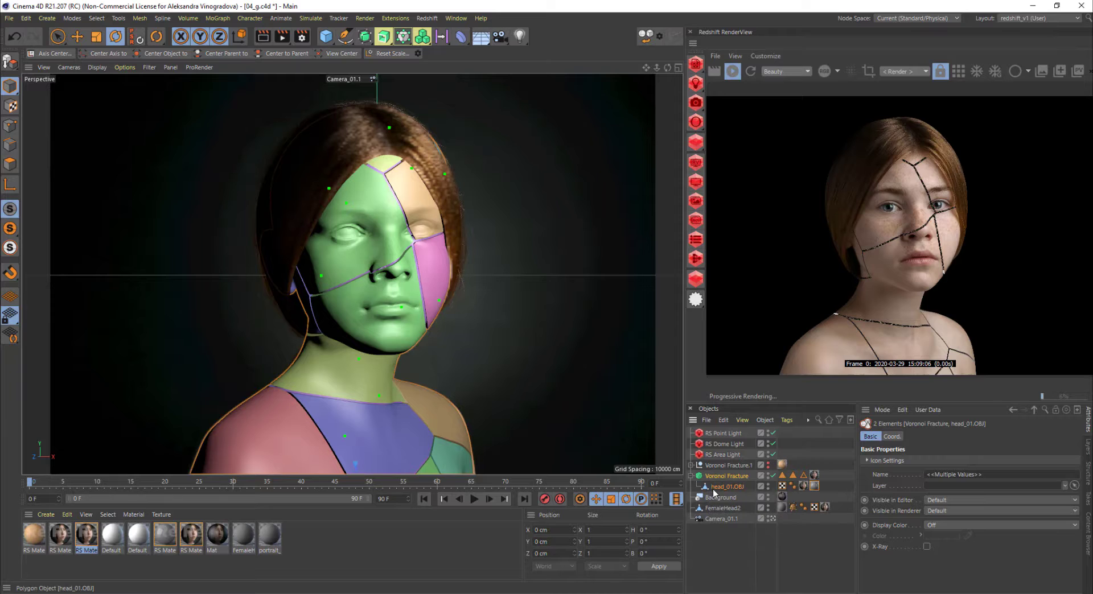
Step: Make the Voronoi Fracture object editable, expand its hierarchy of fragments and select the pink cheek fragment
{"action": "left_click", "coordinate": [718, 478]}
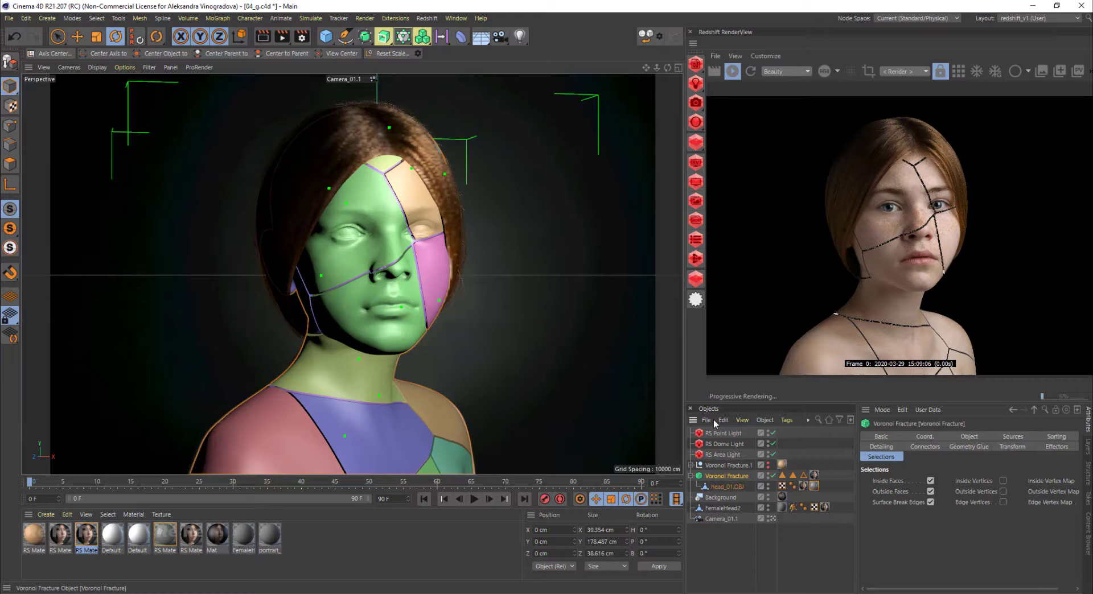
{"action": "key", "text": "c"}
{"action": "left_click", "coordinate": [691, 477]}
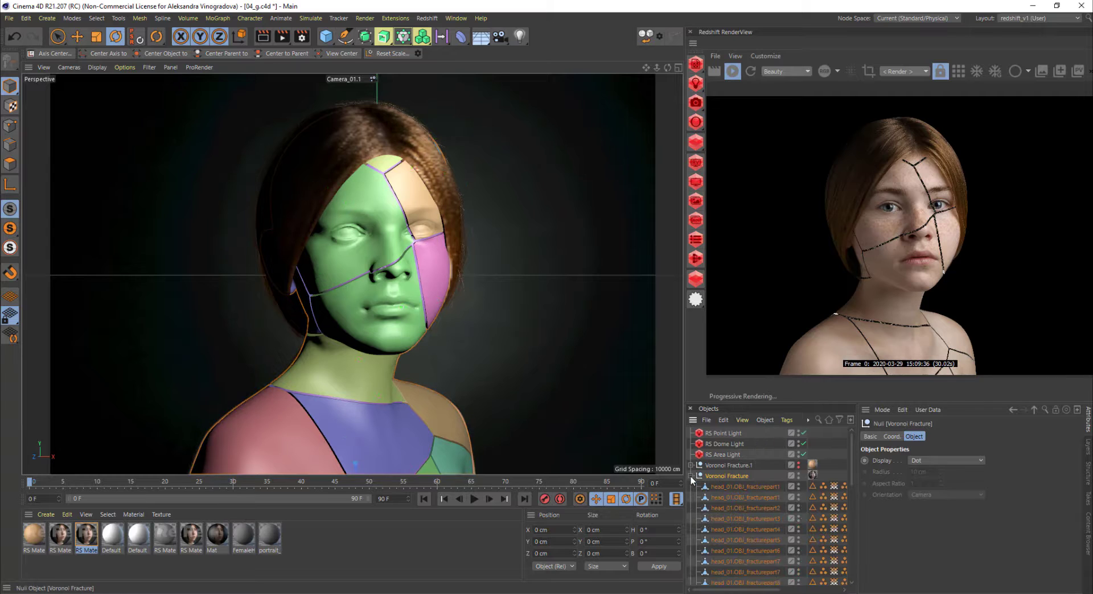
{"action": "left_click", "coordinate": [722, 487]}
{"action": "left_click", "coordinate": [432, 289]}
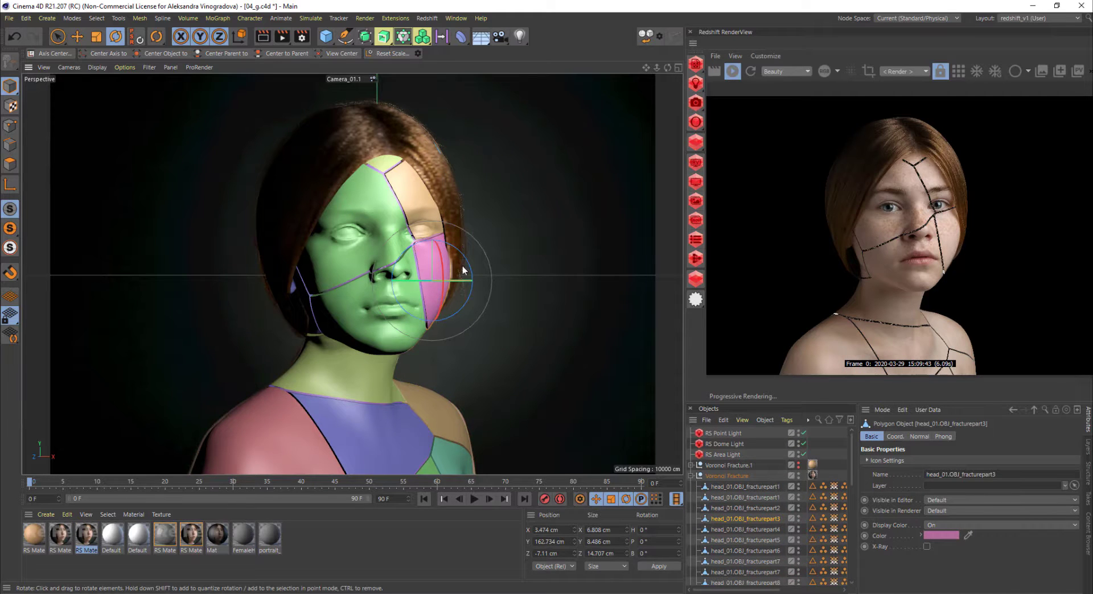
Step: Leave the Camera_01.1 view and delete the lower torso fragments around the chest, waist and lower arm
{"action": "scroll", "coordinate": [770, 497], "scroll_direction": "down", "scroll_amount": 10}
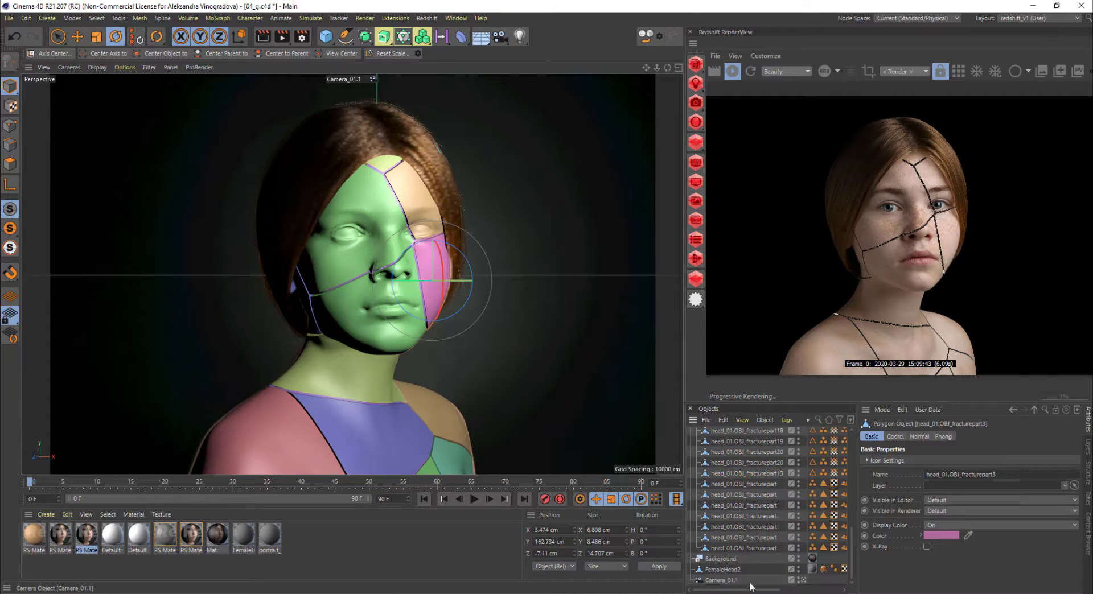
{"action": "left_click", "coordinate": [804, 581]}
{"action": "middle_click_drag", "start_coordinate": [400, 276], "coordinate": [414, 188], "text": "alt"}
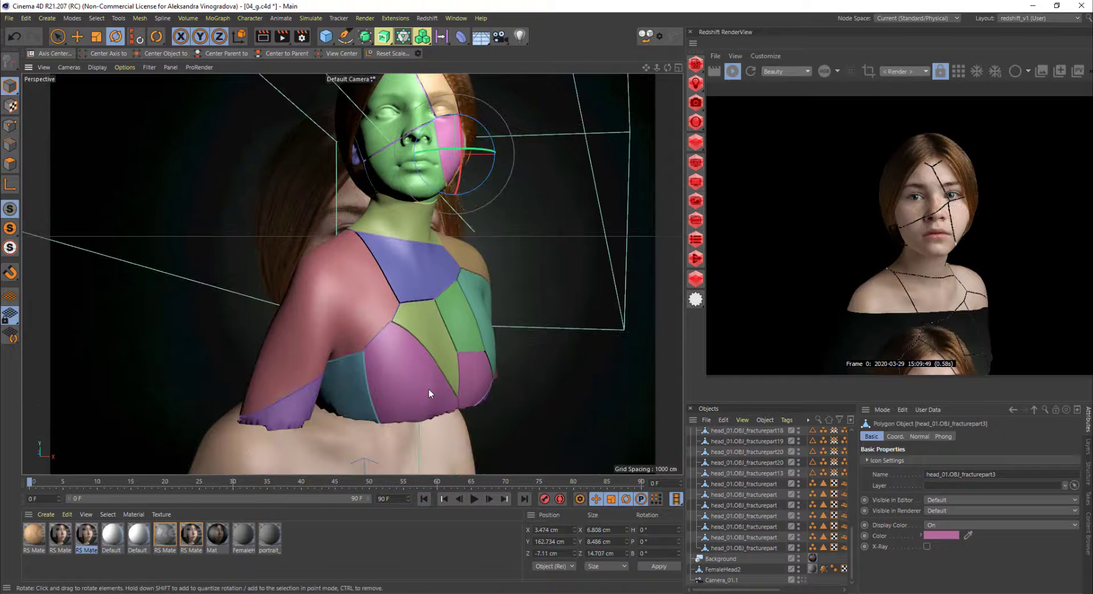
{"action": "left_click", "coordinate": [428, 390]}
{"action": "key", "text": "Delete"}
{"action": "left_click", "coordinate": [474, 380]}
{"action": "key", "text": "Delete"}
{"action": "left_click", "coordinate": [408, 401]}
{"action": "key", "text": "Delete"}
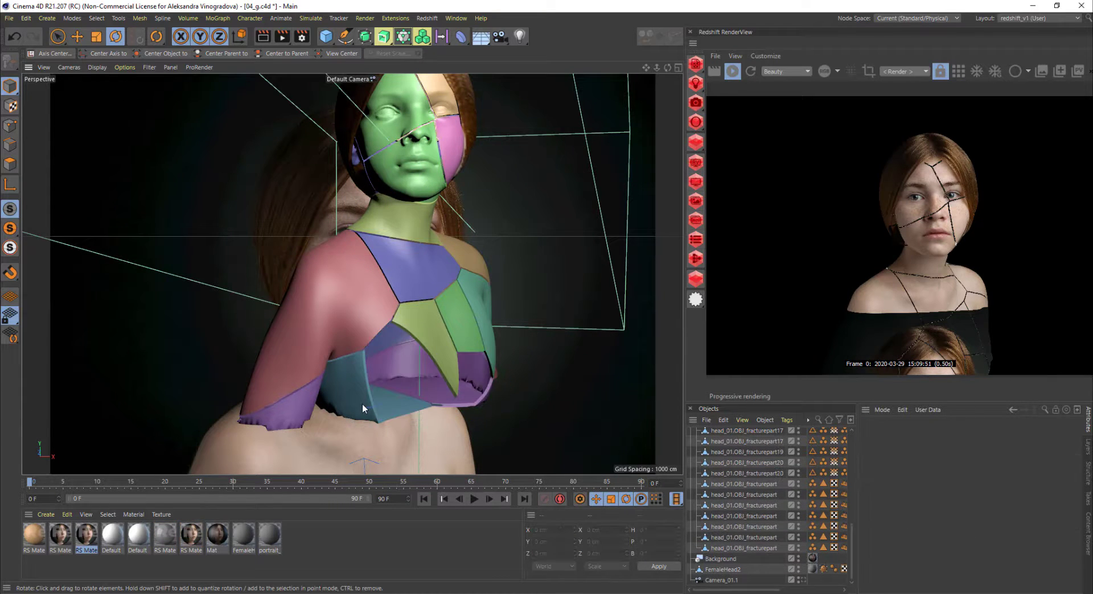
{"action": "left_click", "coordinate": [362, 404]}
{"action": "key", "text": "Delete"}
{"action": "left_click", "coordinate": [399, 383]}
{"action": "key", "text": "Delete"}
{"action": "left_click", "coordinate": [292, 412]}
{"action": "key", "text": "Delete"}
{"action": "left_click", "coordinate": [451, 401]}
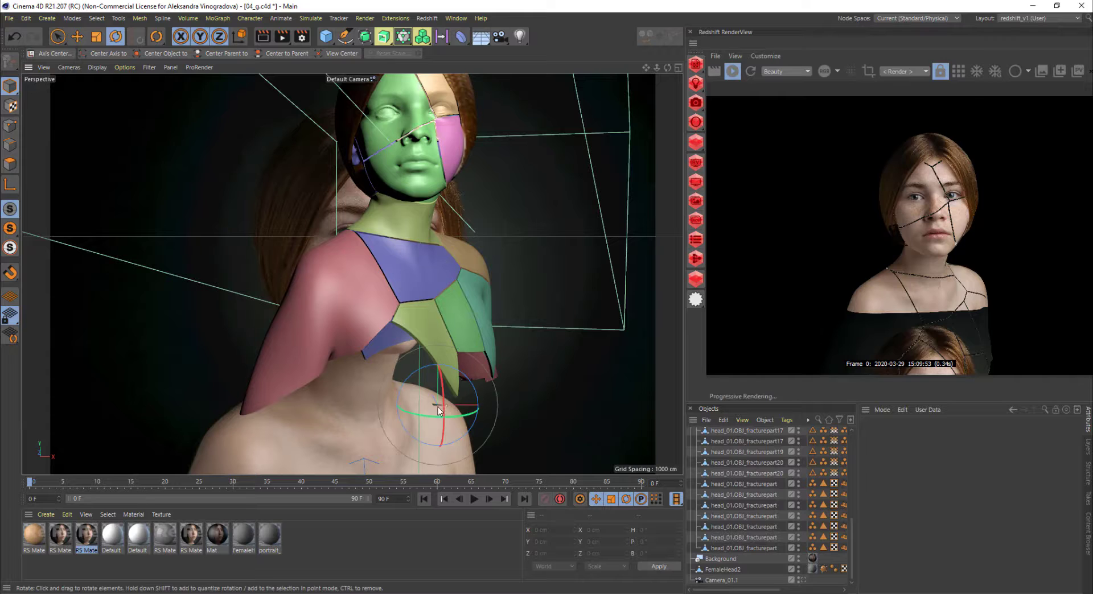
{"action": "key", "text": "Delete"}
{"action": "left_click", "coordinate": [473, 368]}
{"action": "key", "text": "Delete"}
Step: Return to the Camera_01.1 view, bank the pink cheek fragment about 3.6° and nudge it slightly outward
{"action": "scroll", "coordinate": [473, 367], "scroll_direction": "down", "scroll_amount": 3}
{"action": "left_click_drag", "start_coordinate": [469, 215], "coordinate": [398, 331], "text": "alt"}
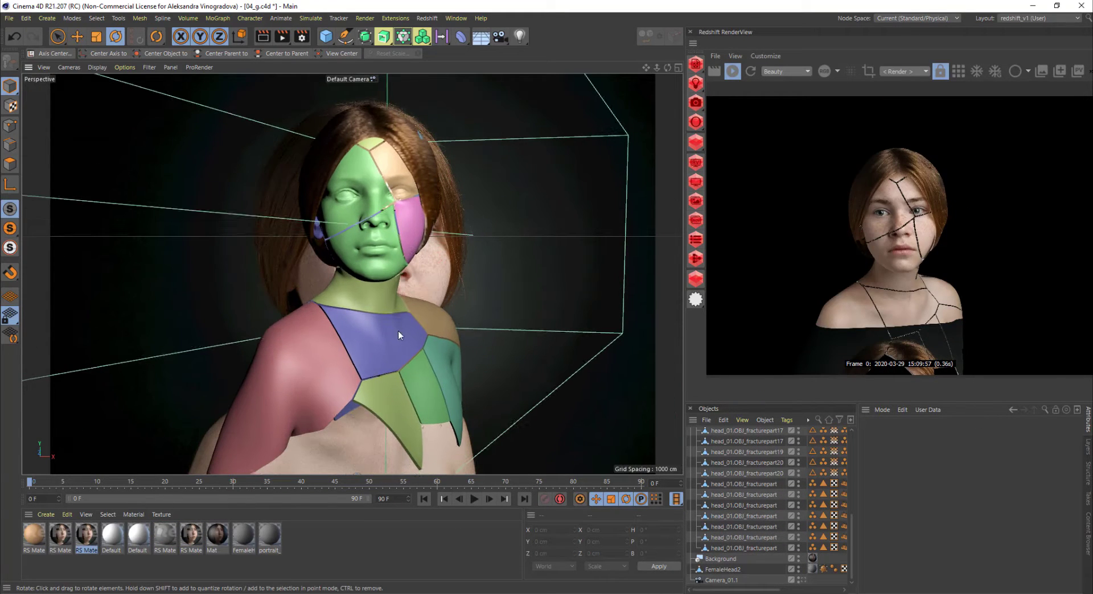
{"action": "left_click", "coordinate": [802, 580]}
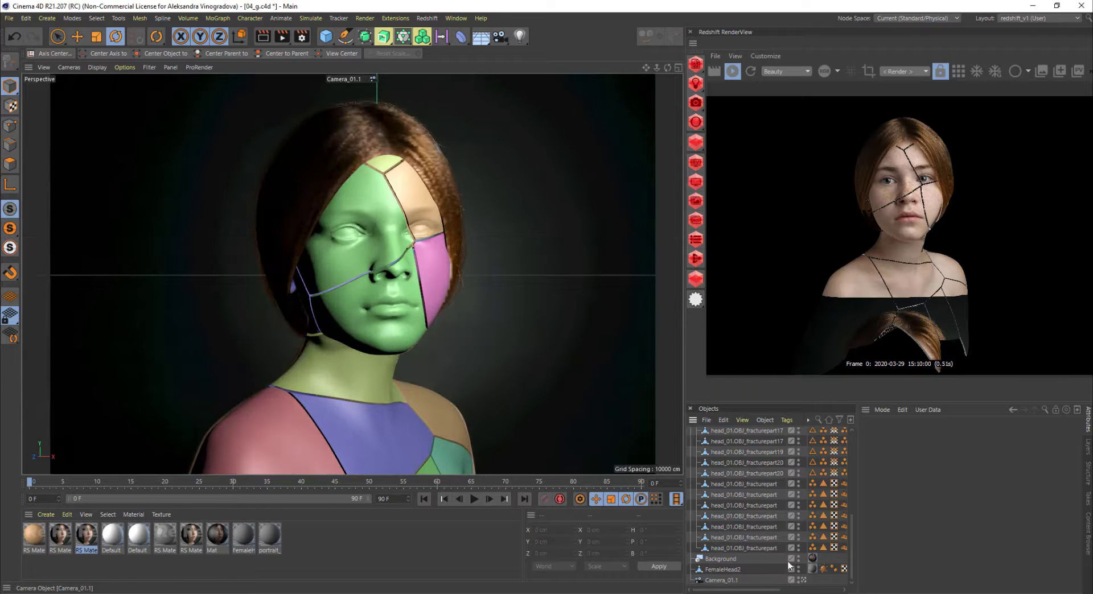
{"action": "left_click", "coordinate": [440, 277]}
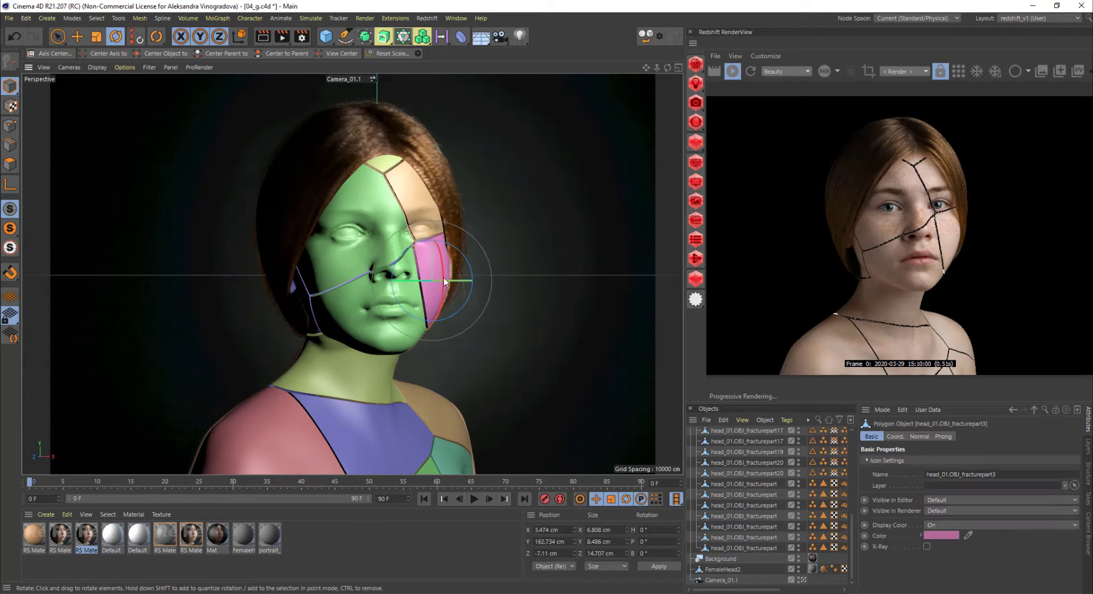
{"action": "mouse_move", "coordinate": [465, 266]}
{"action": "left_mouse_down"}
{"action": "mouse_move", "coordinate": [457, 277]}
{"action": "mouse_move", "coordinate": [469, 281]}
{"action": "left_mouse_up"}
{"action": "key", "text": "e"}
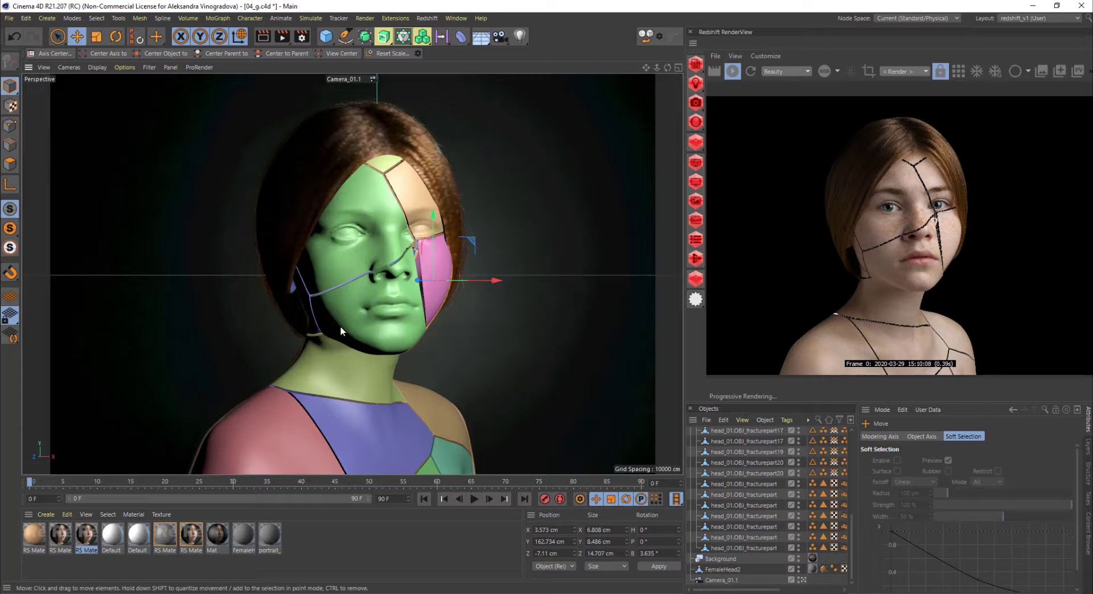
Step: Rotate the purple ear-side fragment, starting with about -2.4° of heading, and nudge it outward to widen the crack along the jaw
{"action": "left_click", "coordinate": [296, 311]}
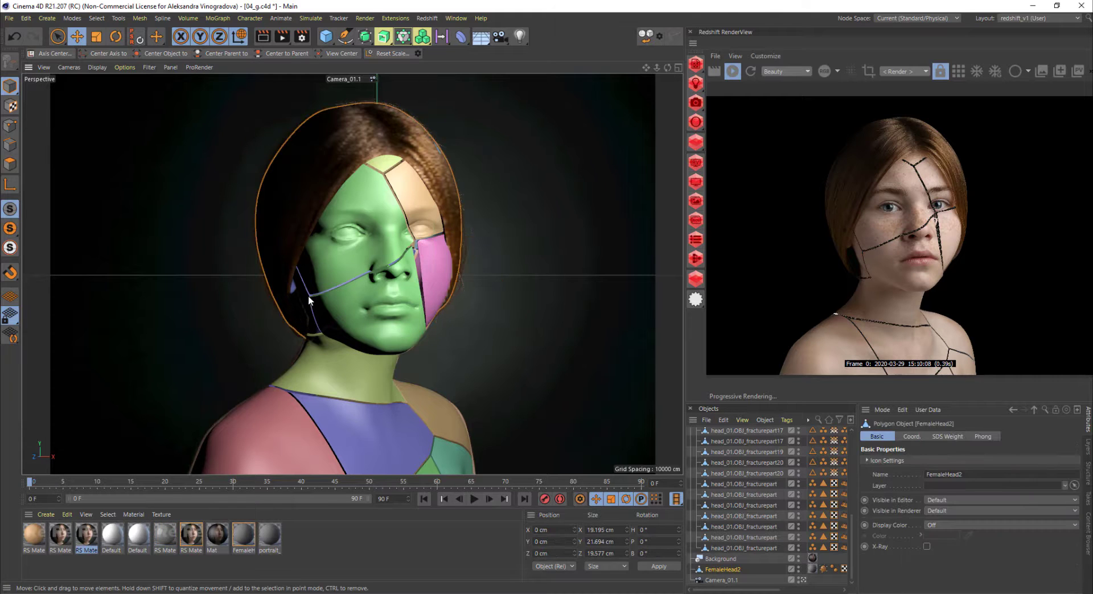
{"action": "left_click", "coordinate": [309, 295]}
{"action": "key", "text": "r"}
{"action": "left_click_drag", "start_coordinate": [315, 297], "coordinate": [314, 274]}
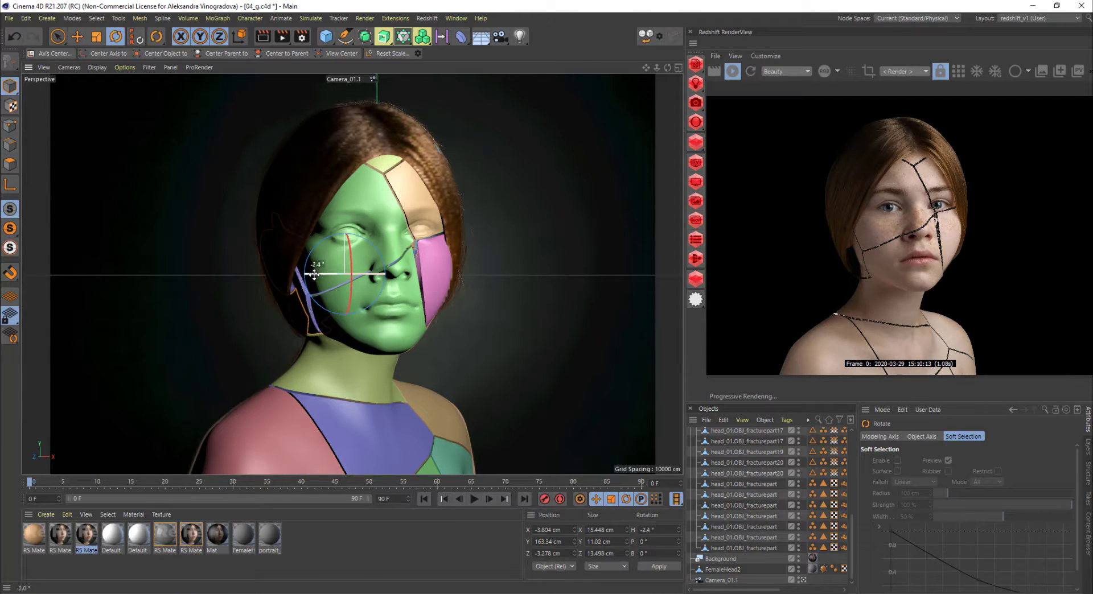
{"action": "key", "text": "e"}
{"action": "left_click_drag", "start_coordinate": [408, 271], "coordinate": [407, 271]}
{"action": "key", "text": "r"}
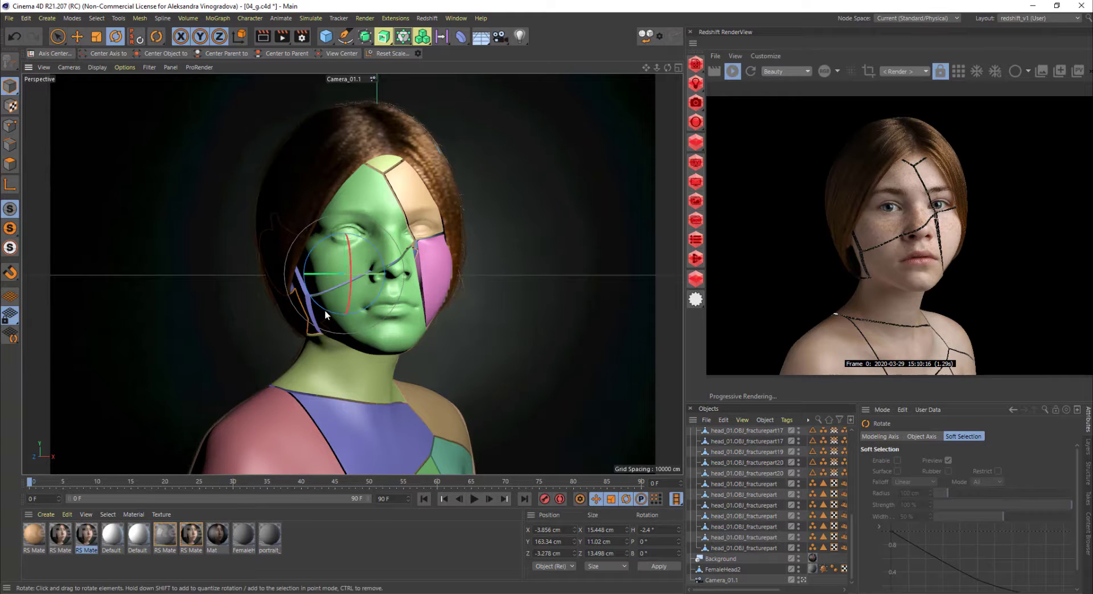
{"action": "left_click_drag", "start_coordinate": [330, 309], "coordinate": [336, 334]}
Step: Move the red shoulder fragment outward to about X -14.46 cm to widen its crack, and select the next fragment to adjust
{"action": "left_click", "coordinate": [302, 398]}
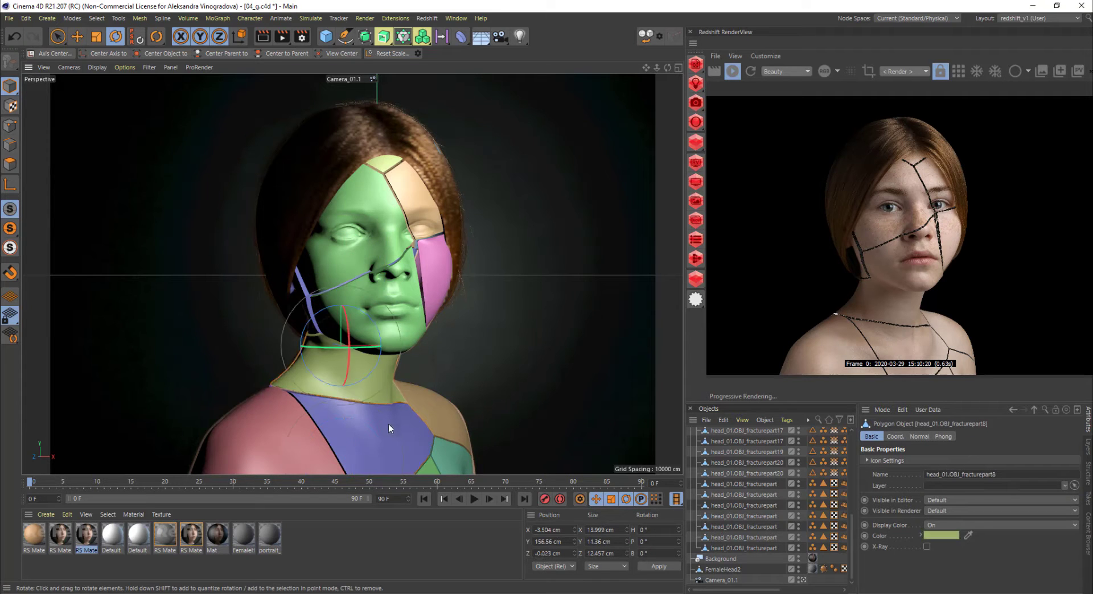
{"action": "left_click", "coordinate": [264, 433]}
{"action": "key", "text": "e"}
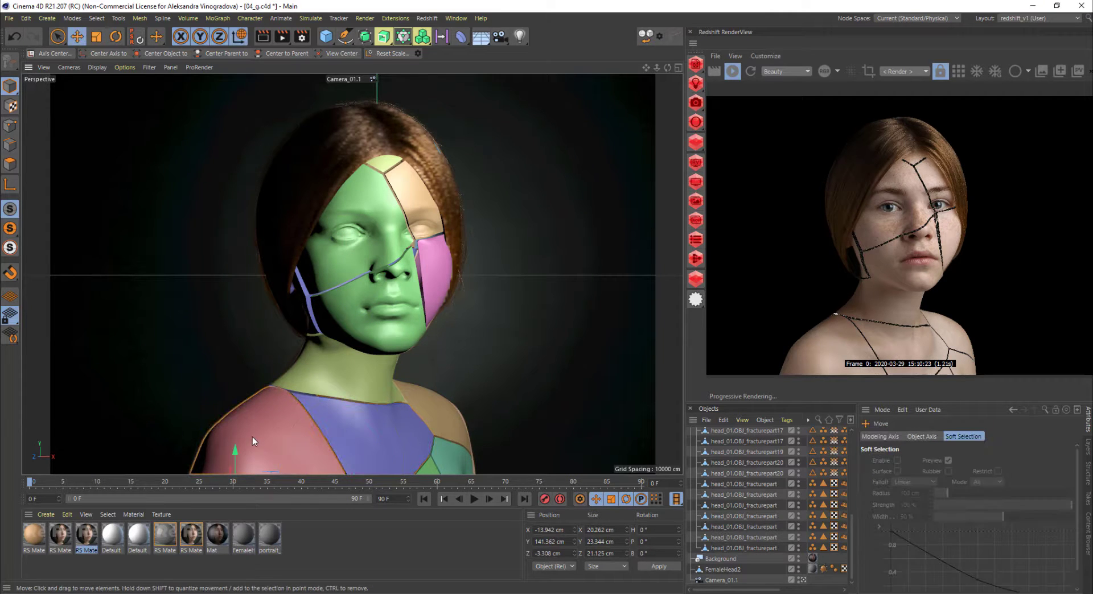
{"action": "left_click_drag", "start_coordinate": [287, 423], "coordinate": [281, 421]}
{"action": "key", "text": "r"}
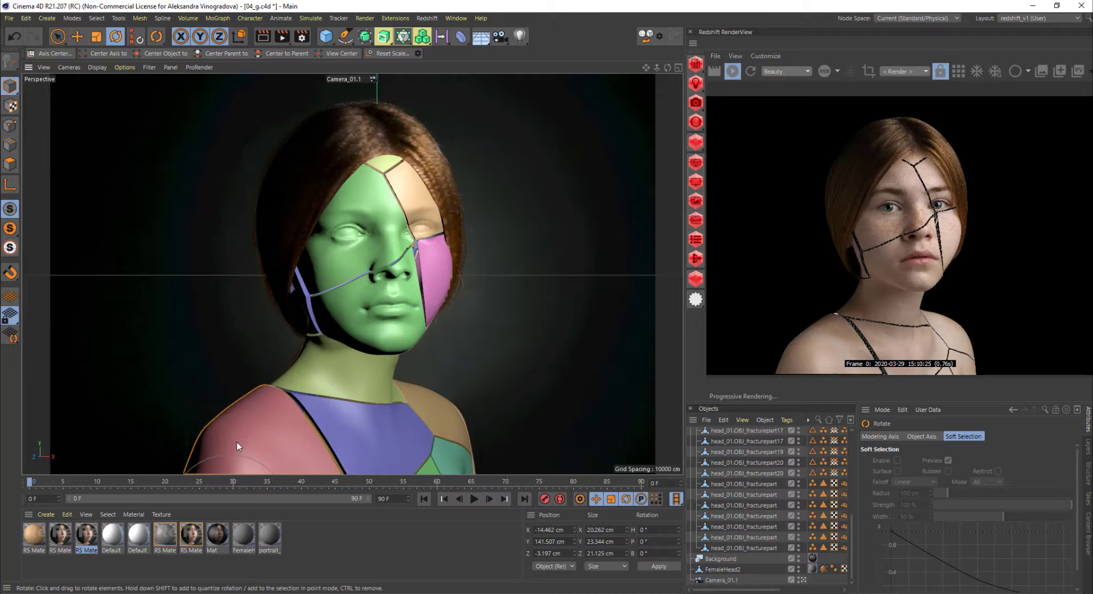
{"action": "left_click", "coordinate": [415, 410]}
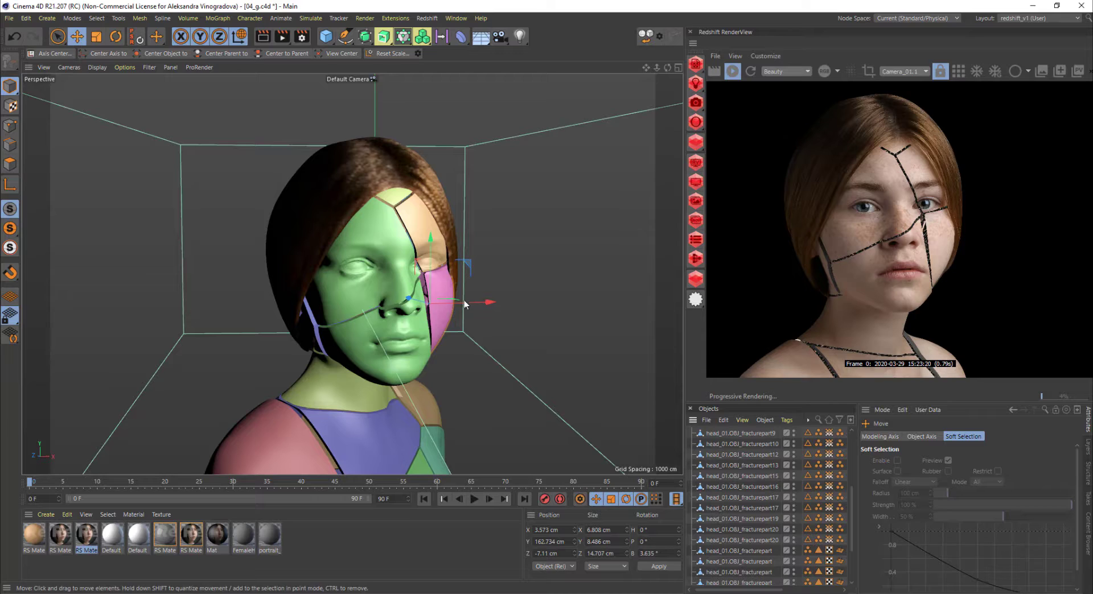
Step: Pull the pink cheek fragment away from the face to about X 6.76 cm and rotate it to a heading of about 28.3°
{"action": "left_click_drag", "start_coordinate": [476, 299], "coordinate": [504, 305]}
{"action": "key", "text": "r"}
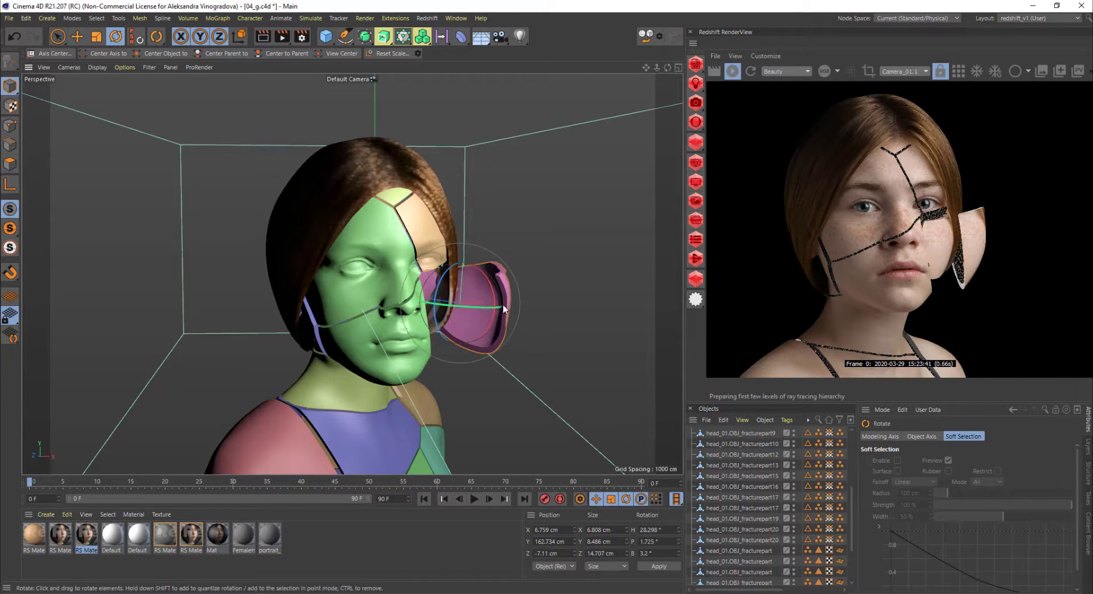
Step: Try another rotation of the cheek fragment, undo both rotations and rotate it to a heading of about 17.5°
{"action": "scroll", "coordinate": [505, 316], "scroll_direction": "up", "scroll_amount": 5}
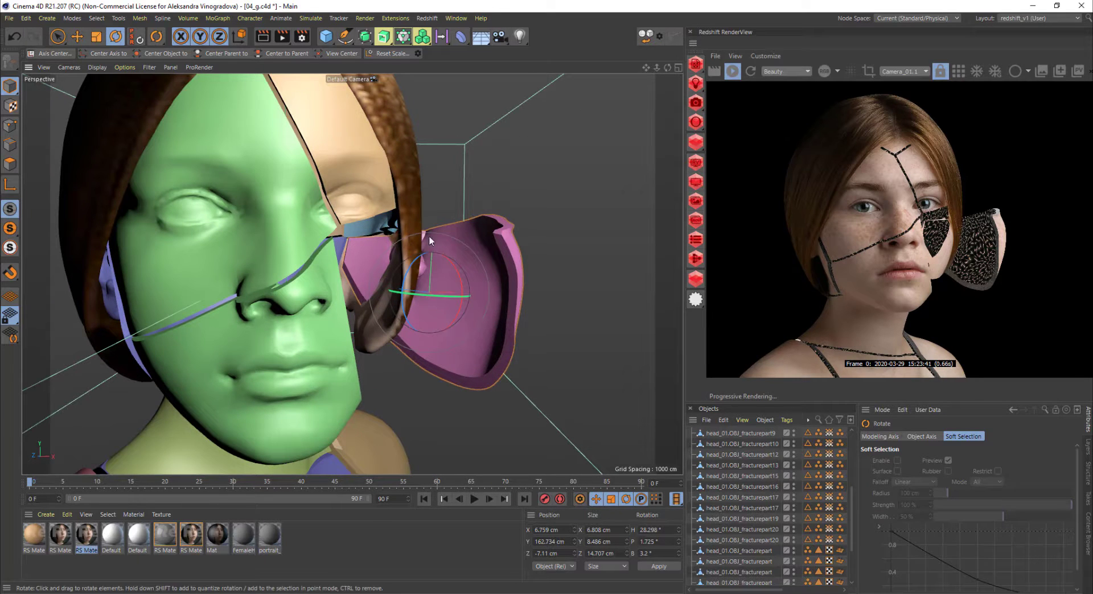
{"action": "left_click_drag", "start_coordinate": [483, 305], "coordinate": [379, 295]}
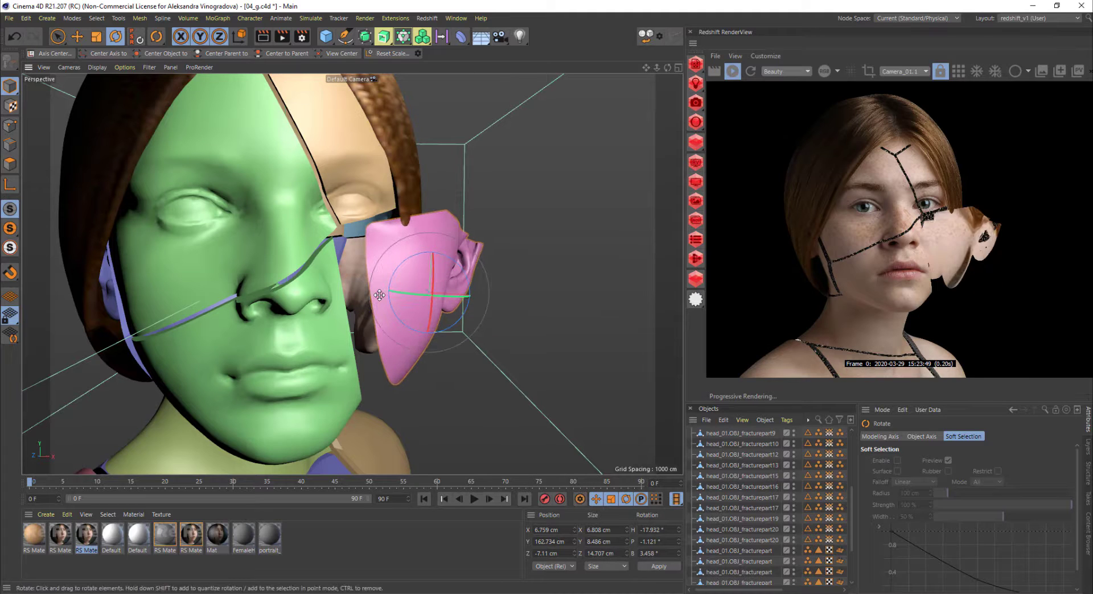
{"action": "key", "text": "ctrl+z"}
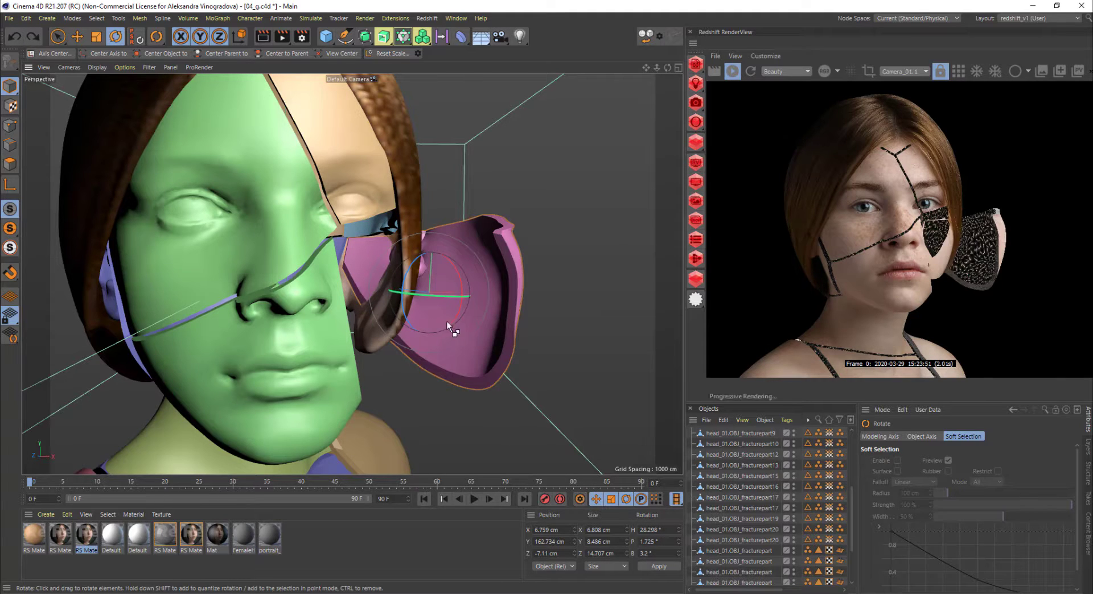
{"action": "key", "text": "ctrl+z"}
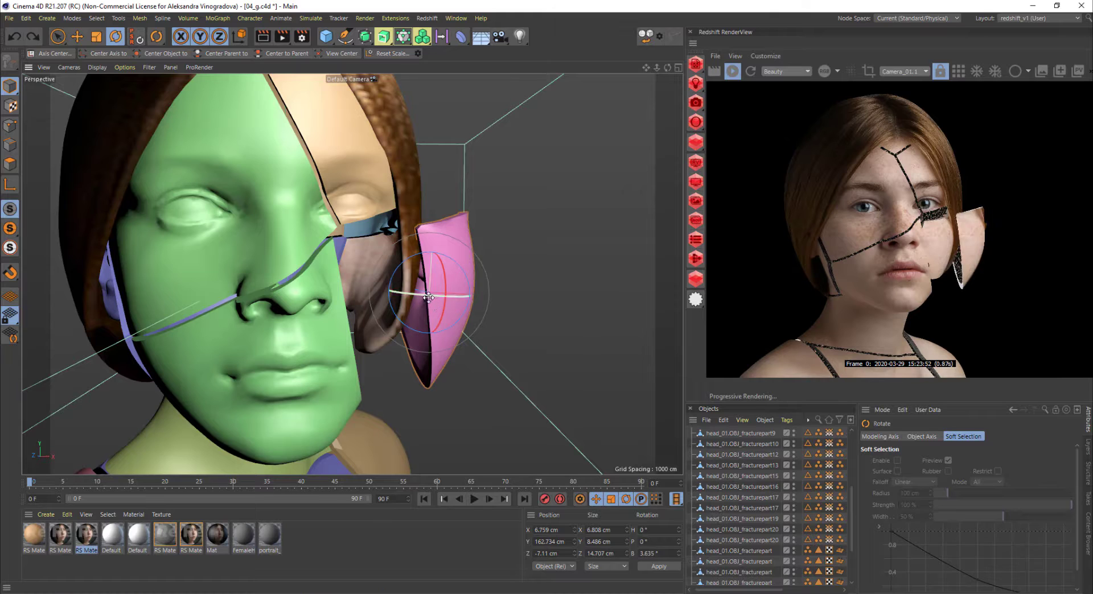
{"action": "left_click_drag", "start_coordinate": [439, 296], "coordinate": [476, 256]}
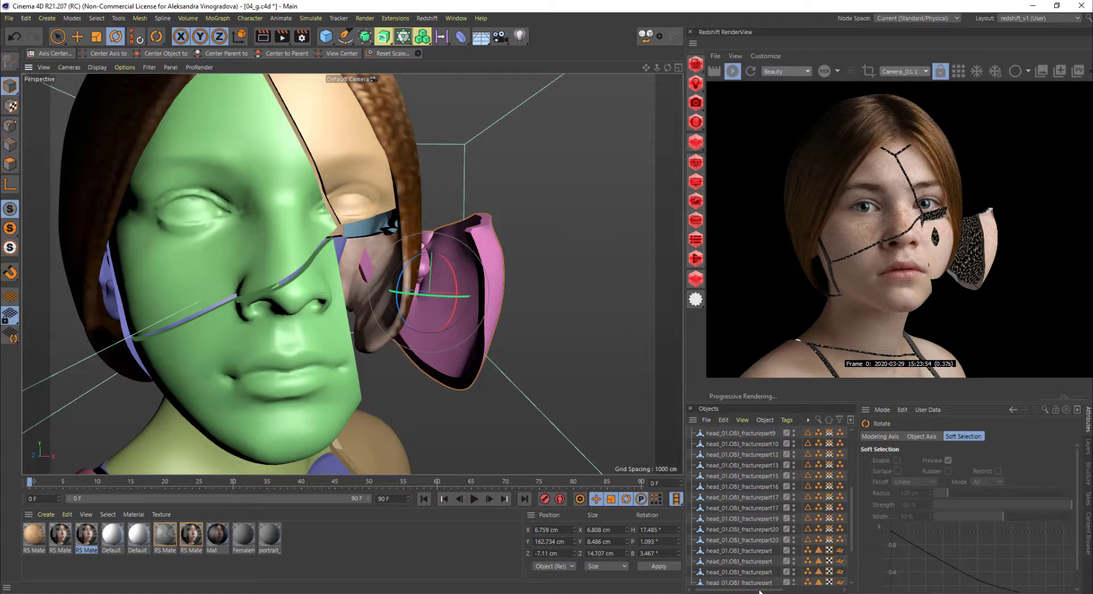
Step: Undo the pink cheek fragment's rotation and its last outward move
{"action": "left_click_drag", "start_coordinate": [759, 590], "coordinate": [816, 590]}
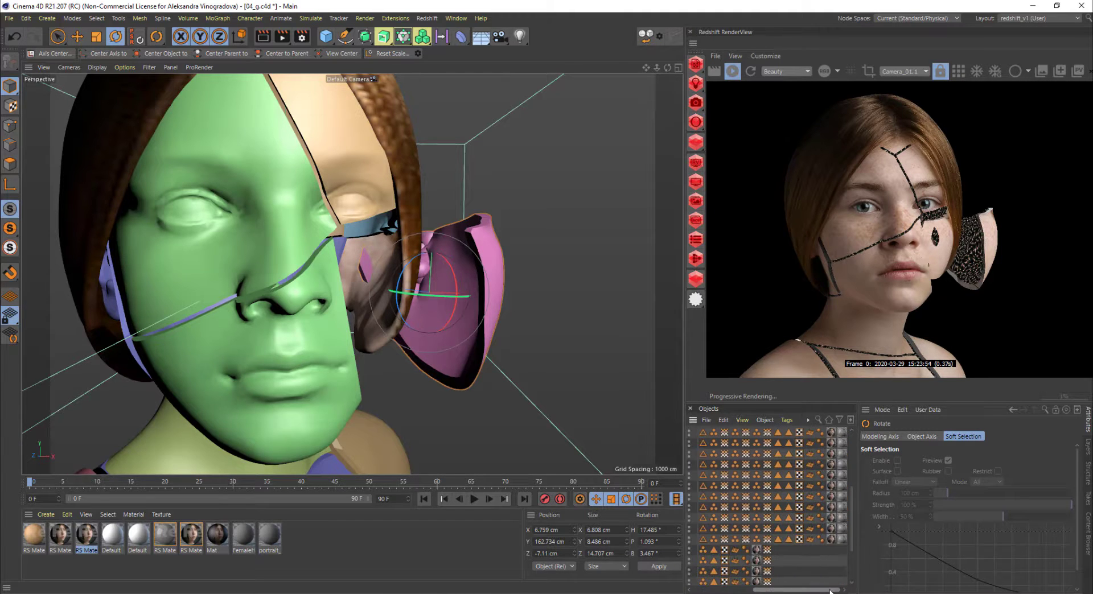
{"action": "scroll", "coordinate": [790, 560], "scroll_direction": "up", "scroll_amount": 4}
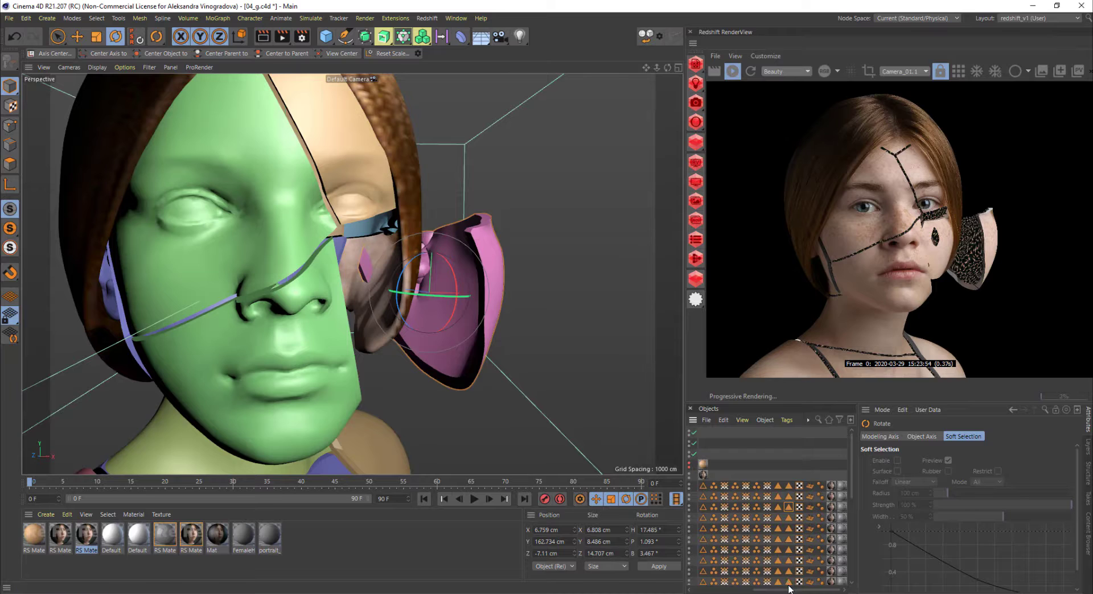
{"action": "key", "text": "ctrl+z"}
{"action": "key", "text": "ctrl+z"}
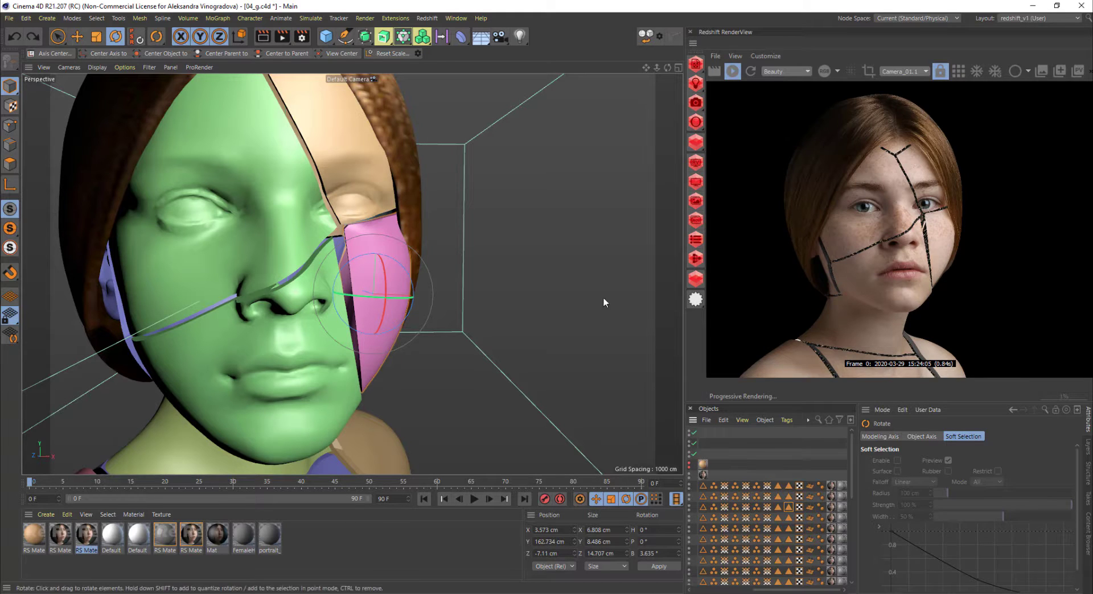
Step: Restore the Inside Faces polygon selection stored on the pink cheek fragment, fracturepart3
{"action": "left_click_drag", "start_coordinate": [803, 591], "coordinate": [786, 590]}
{"action": "left_click_drag", "start_coordinate": [387, 316], "coordinate": [403, 328], "text": "alt"}
{"action": "scroll", "coordinate": [374, 286], "scroll_direction": "up", "scroll_amount": 3}
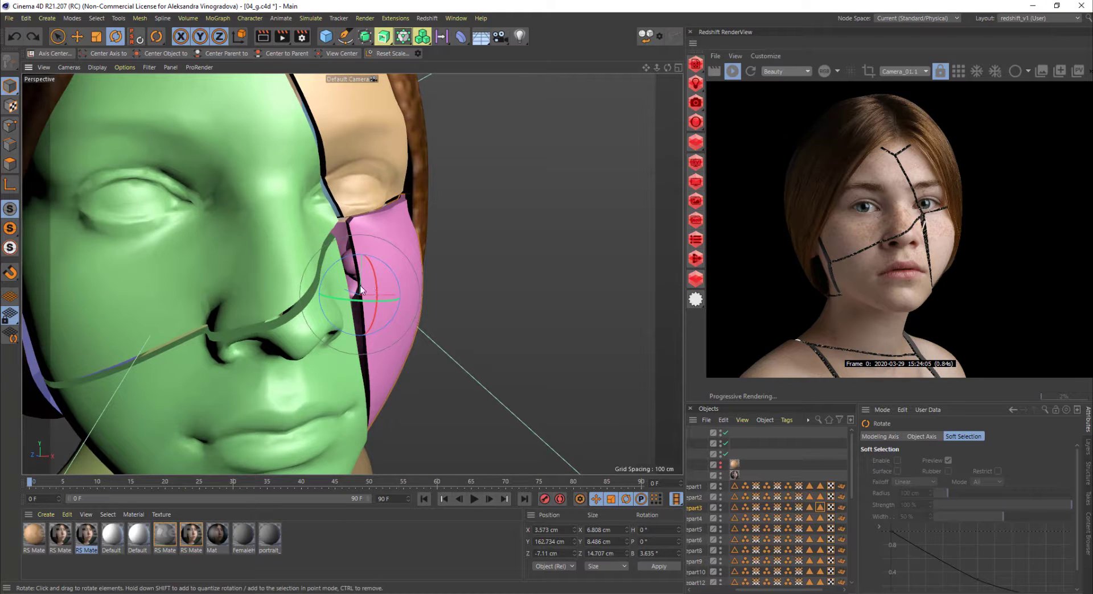
{"action": "left_click", "coordinate": [820, 508]}
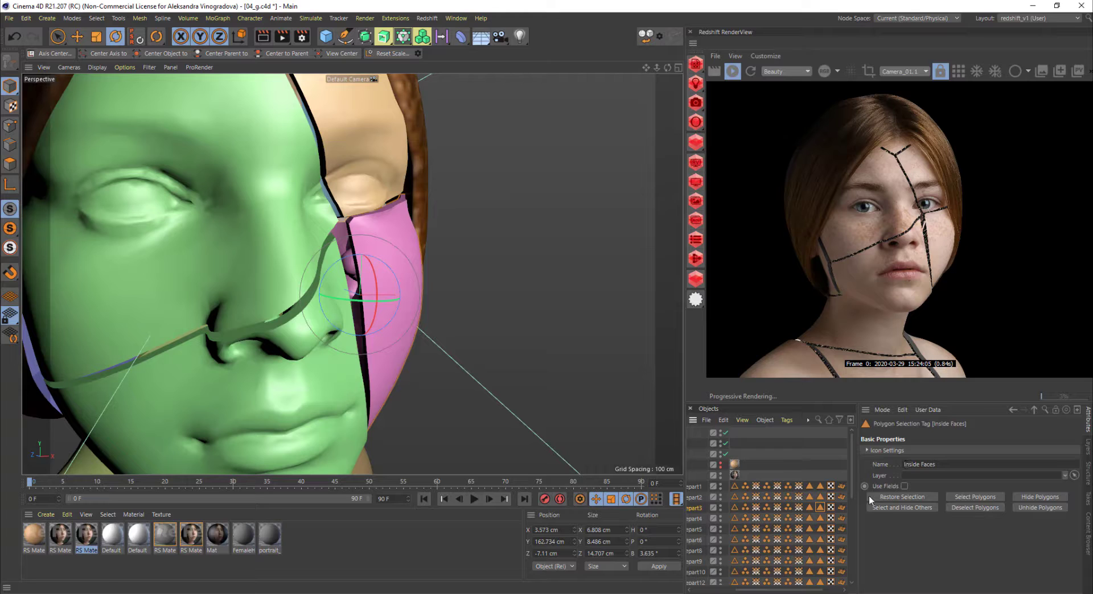
{"action": "double_click", "coordinate": [820, 507]}
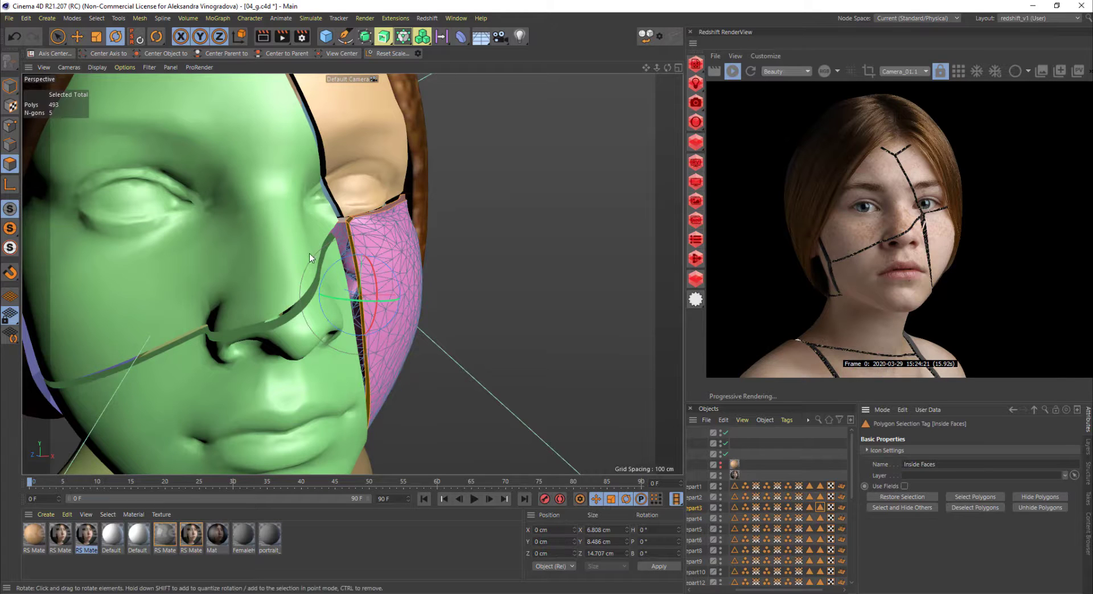
Step: Extend the cheek fragment's selection over its inner surface with Fill Selection and store it in the Inside Faces selection tag
{"action": "key", "text": "u"}
{"action": "key", "text": "f"}
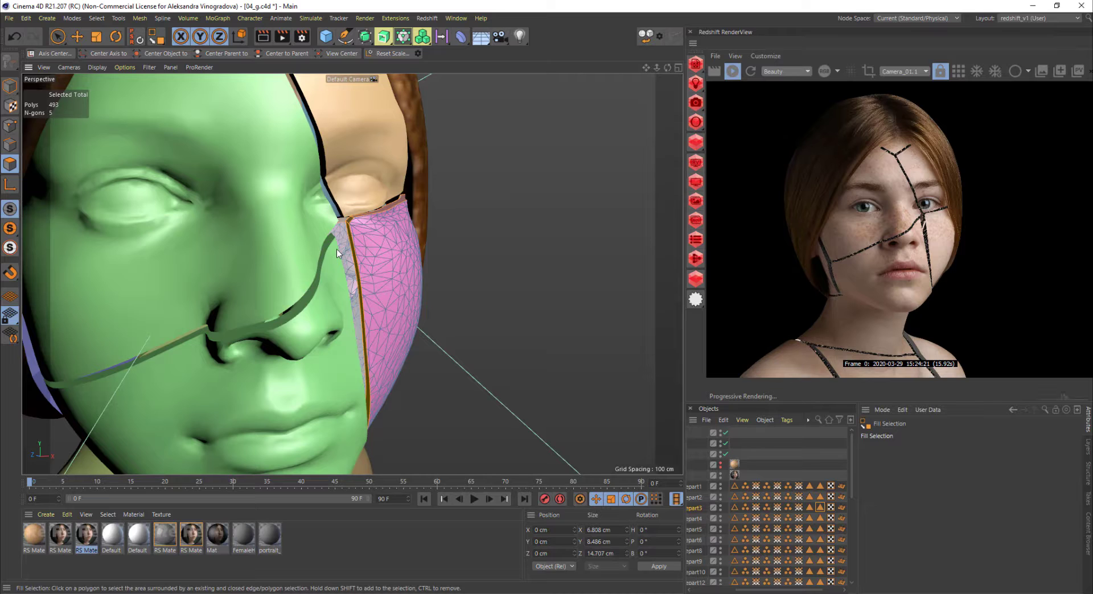
{"action": "left_click", "coordinate": [340, 245]}
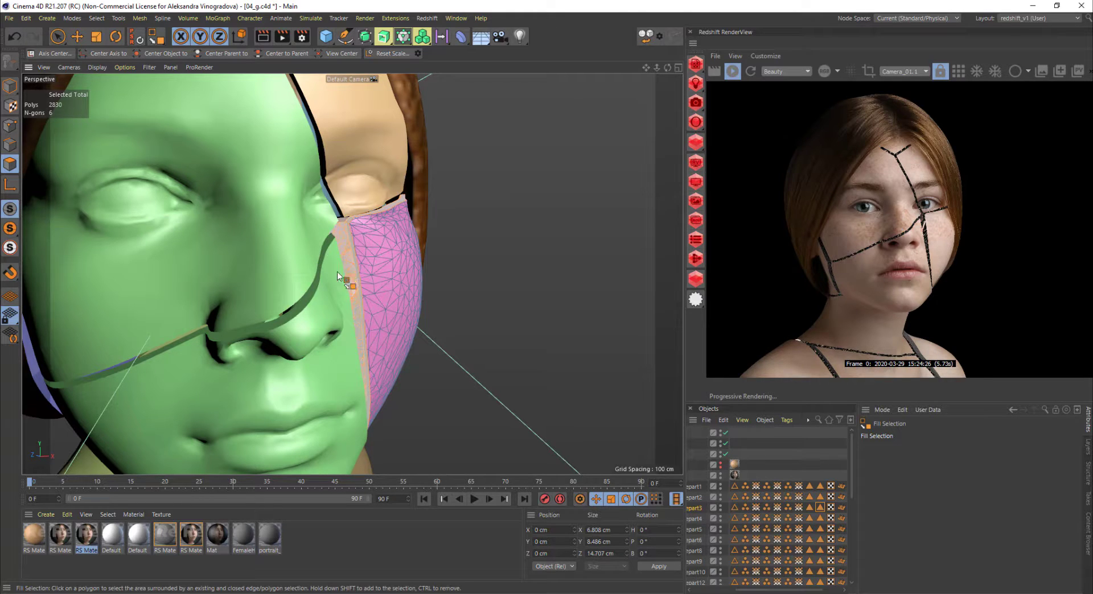
{"action": "left_click", "coordinate": [97, 18]}
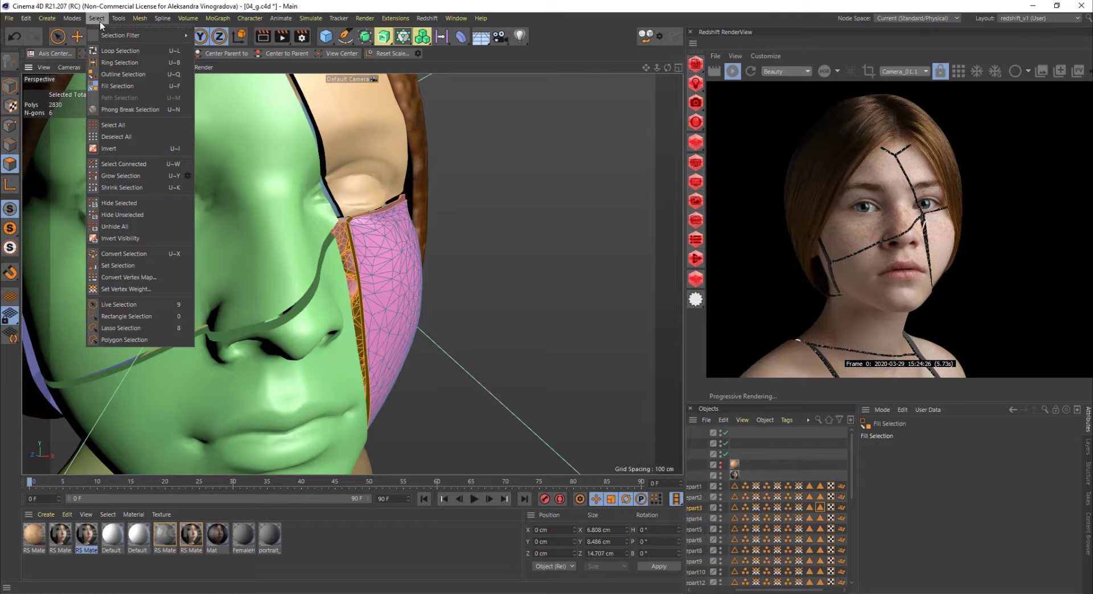
{"action": "left_click", "coordinate": [114, 265]}
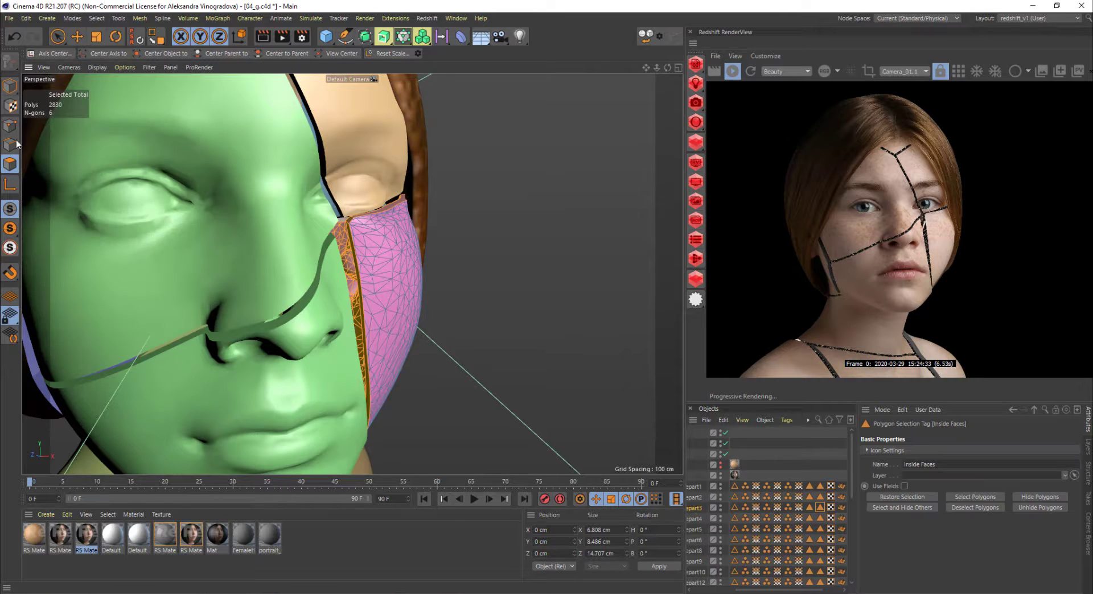
Step: Try moving the cheek fragment out to about X 7.46 cm and rotating it to a heading of about 52.3°, and undo both
{"action": "left_click", "coordinate": [10, 85]}
{"action": "key", "text": "e"}
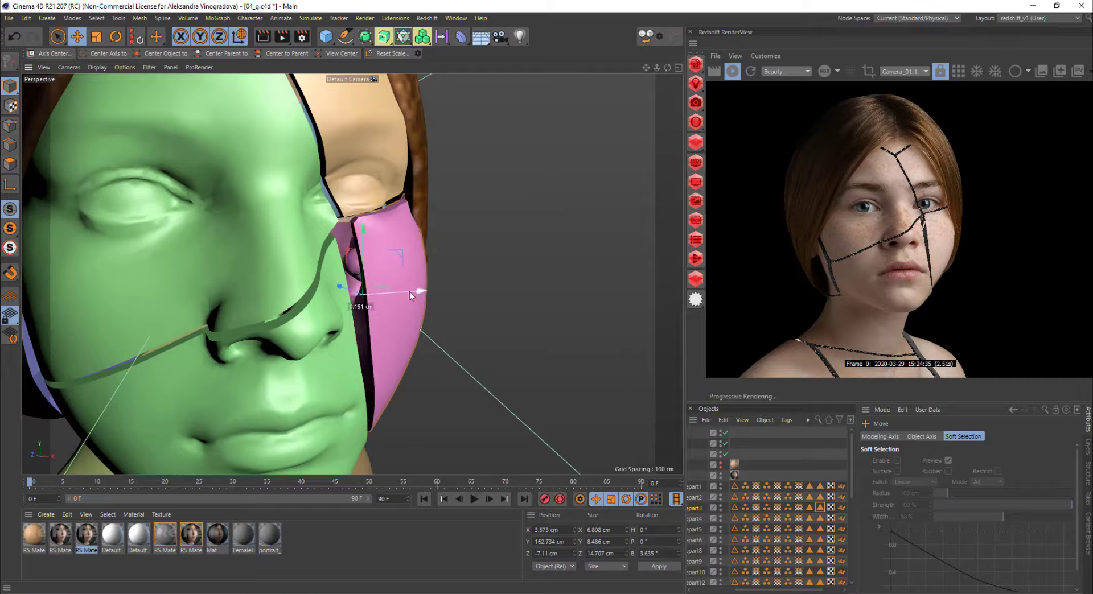
{"action": "left_click_drag", "start_coordinate": [412, 295], "coordinate": [501, 297]}
{"action": "key", "text": "r"}
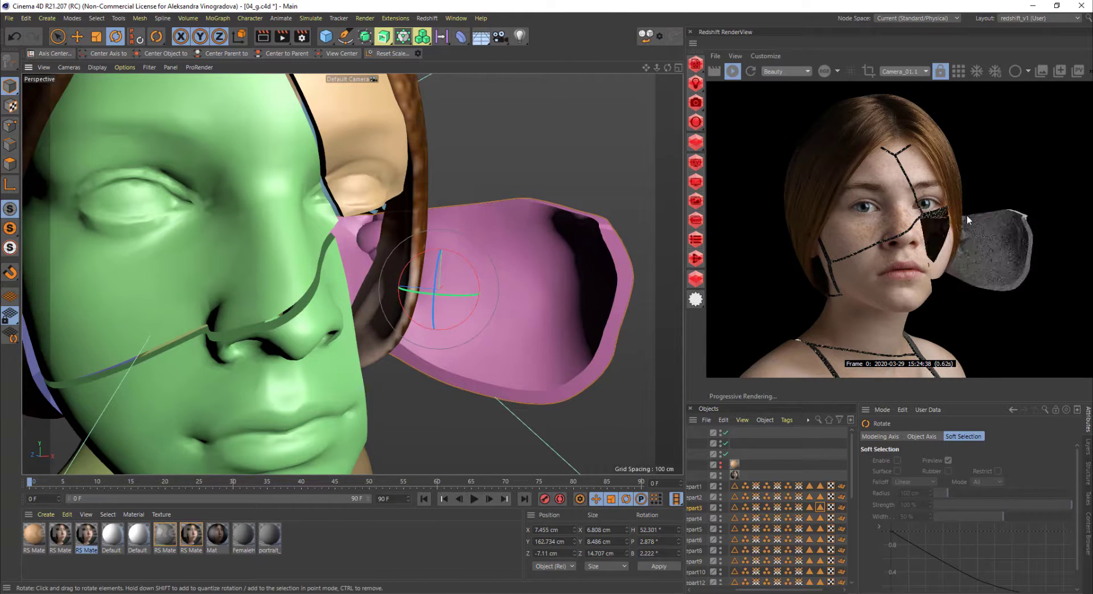
{"action": "key", "text": "ctrl+z"}
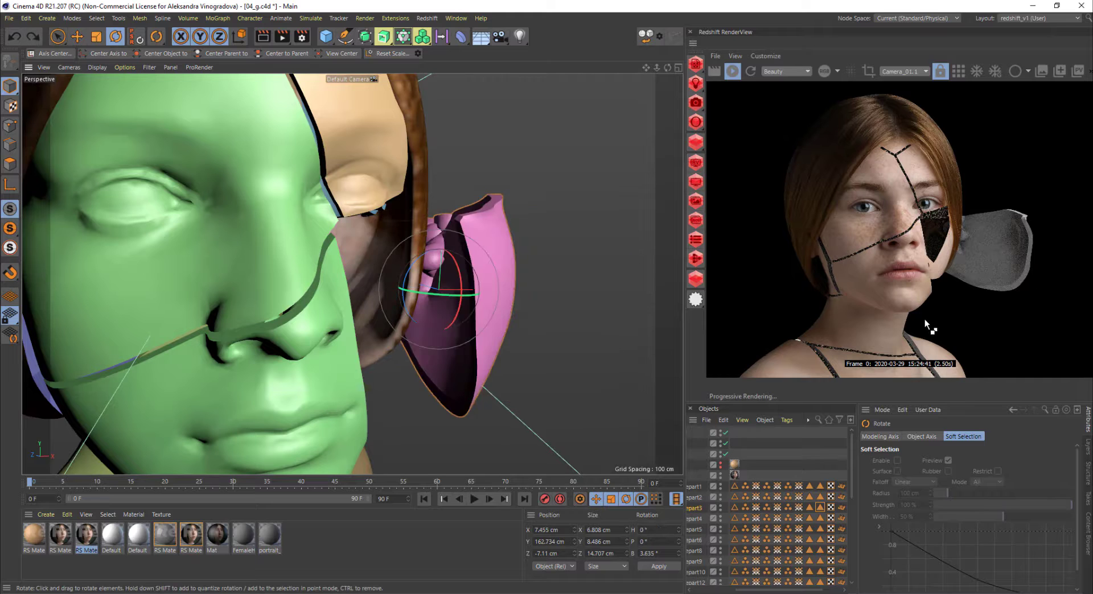
{"action": "key", "text": "ctrl+z"}
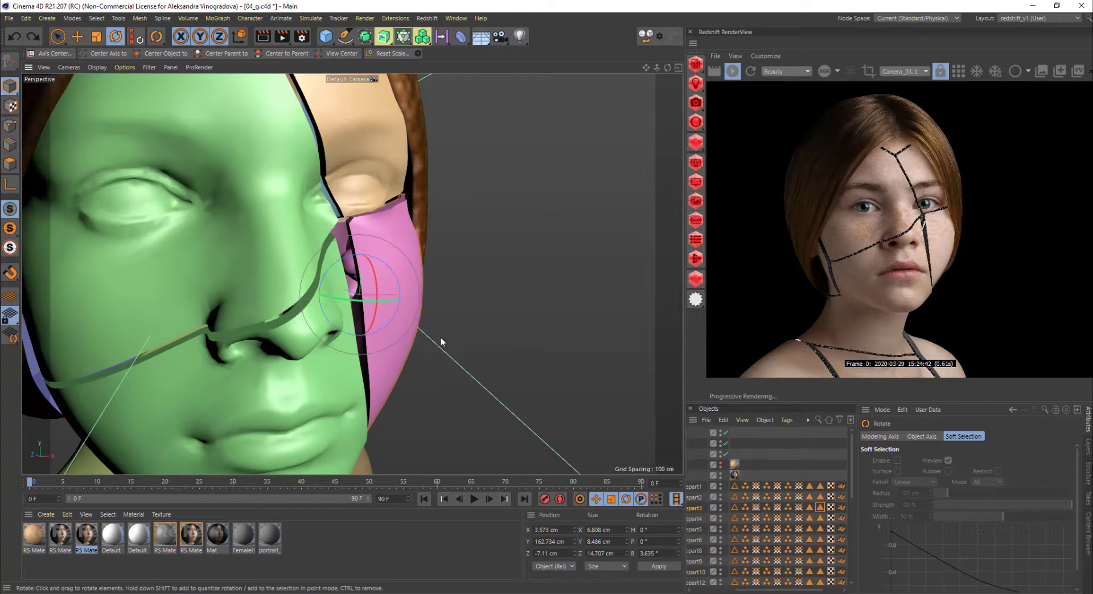
Step: Select the green nose-and-mouth fragment, fracturepart13, and restore its stored Inside Faces polygon selection
{"action": "mouse_move", "coordinate": [440, 337]}
{"action": "right_mouse_down", "text": "alt"}
{"action": "mouse_move", "coordinate": [401, 336]}
{"action": "mouse_move", "coordinate": [438, 337]}
{"action": "right_mouse_up", "text": "alt"}
{"action": "left_click_drag", "start_coordinate": [356, 348], "coordinate": [143, 302], "text": "alt"}
{"action": "left_click", "coordinate": [303, 273]}
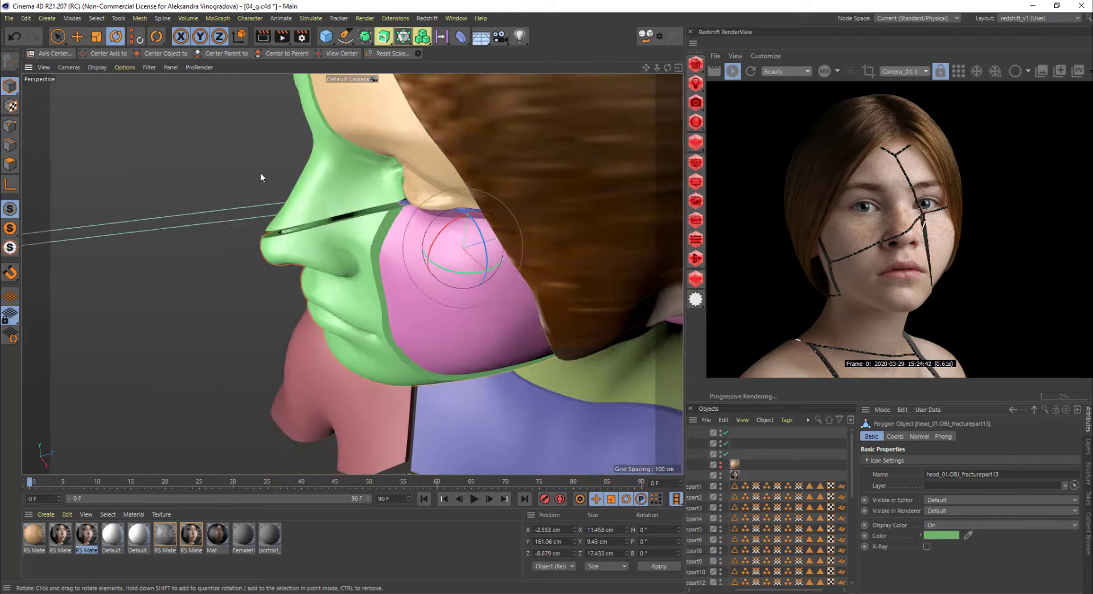
{"action": "scroll", "coordinate": [300, 175], "scroll_direction": "up", "scroll_amount": 4}
{"action": "scroll", "coordinate": [351, 228], "scroll_direction": "up", "scroll_amount": 3}
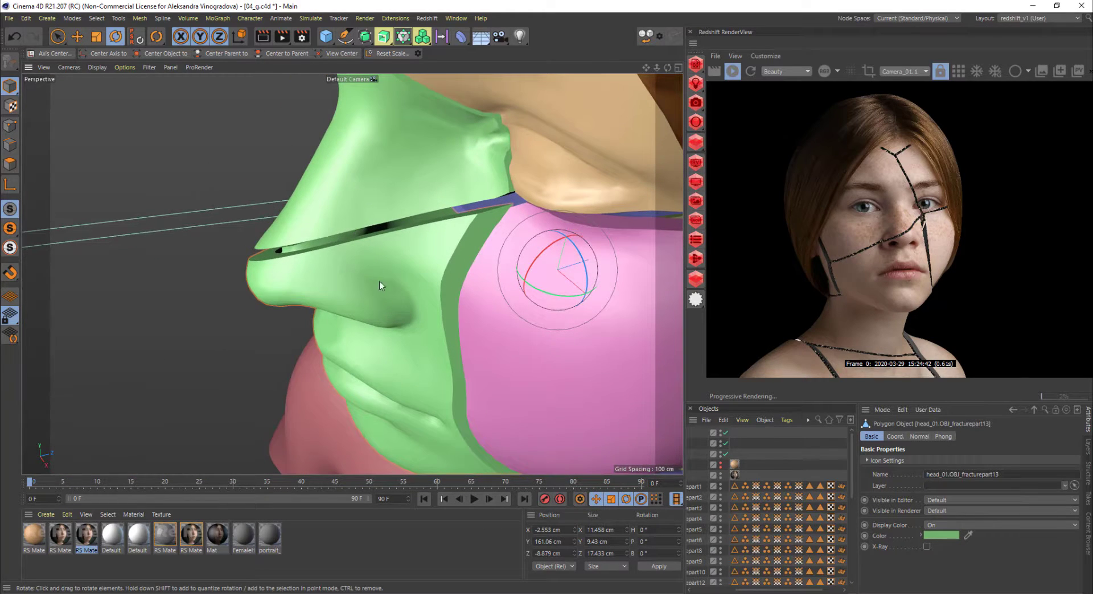
{"action": "scroll", "coordinate": [763, 546], "scroll_direction": "down", "scroll_amount": 4}
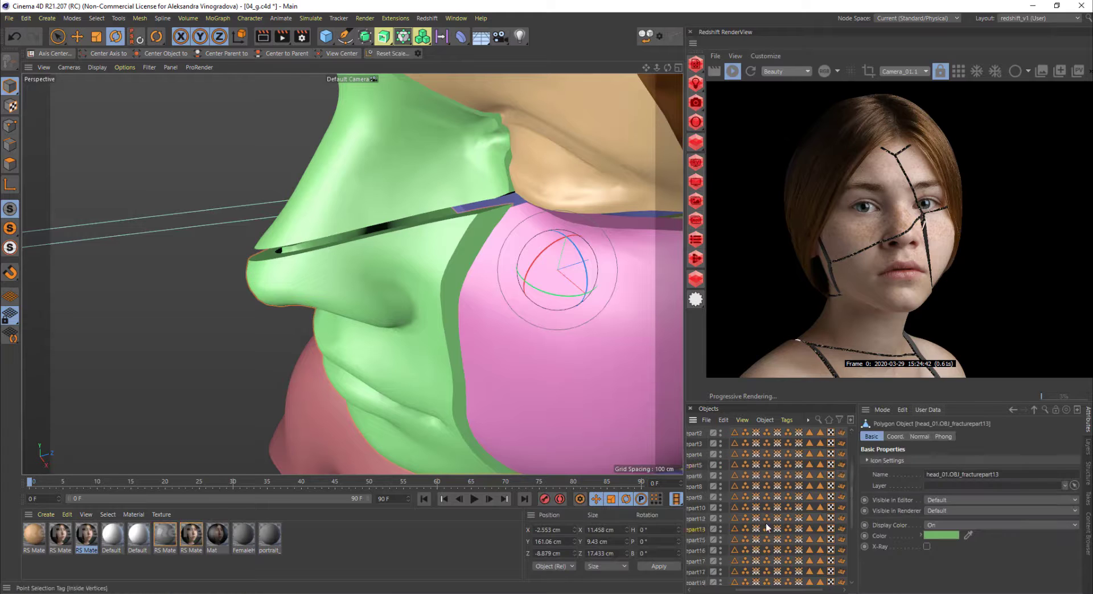
{"action": "scroll", "coordinate": [761, 592], "scroll_direction": "left", "scroll_amount": 3}
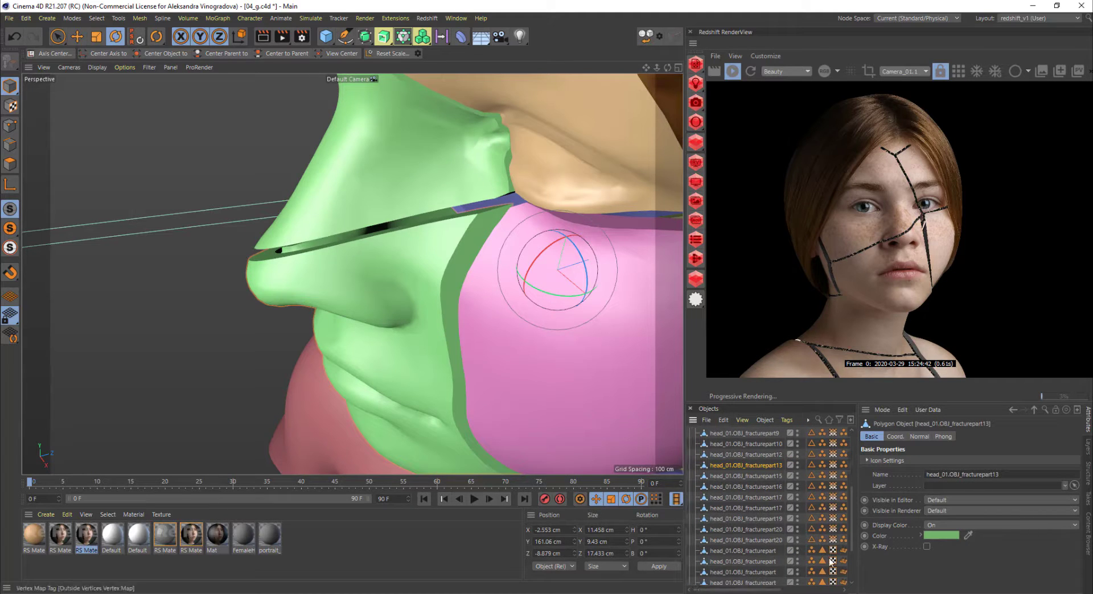
{"action": "scroll", "coordinate": [791, 592], "scroll_direction": "left", "scroll_amount": 2}
{"action": "scroll", "coordinate": [795, 592], "scroll_direction": "right", "scroll_amount": 3}
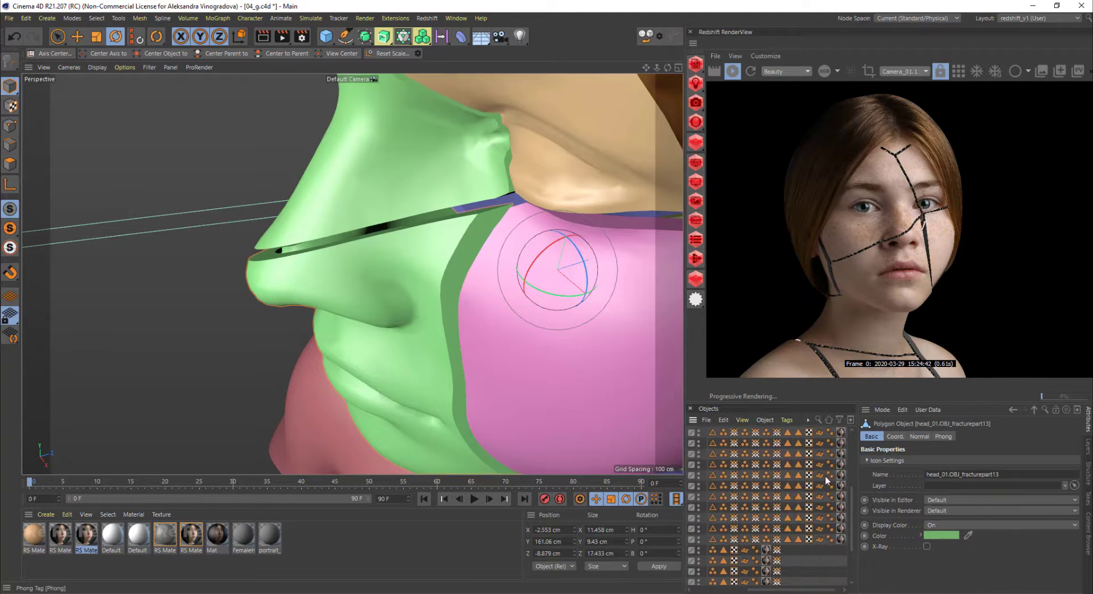
{"action": "double_click", "coordinate": [799, 464]}
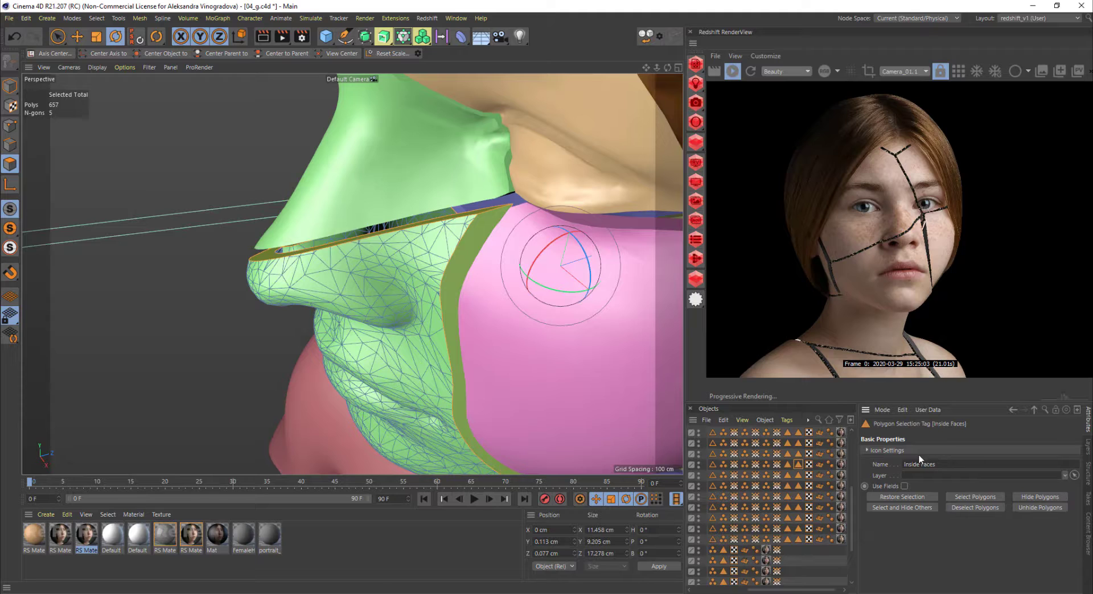
Step: Add the nose-and-mouth fragment's inner surface to the selection with Fill Selection and save it to its Inside Faces tag
{"action": "key", "text": "u"}
{"action": "key", "text": "f"}
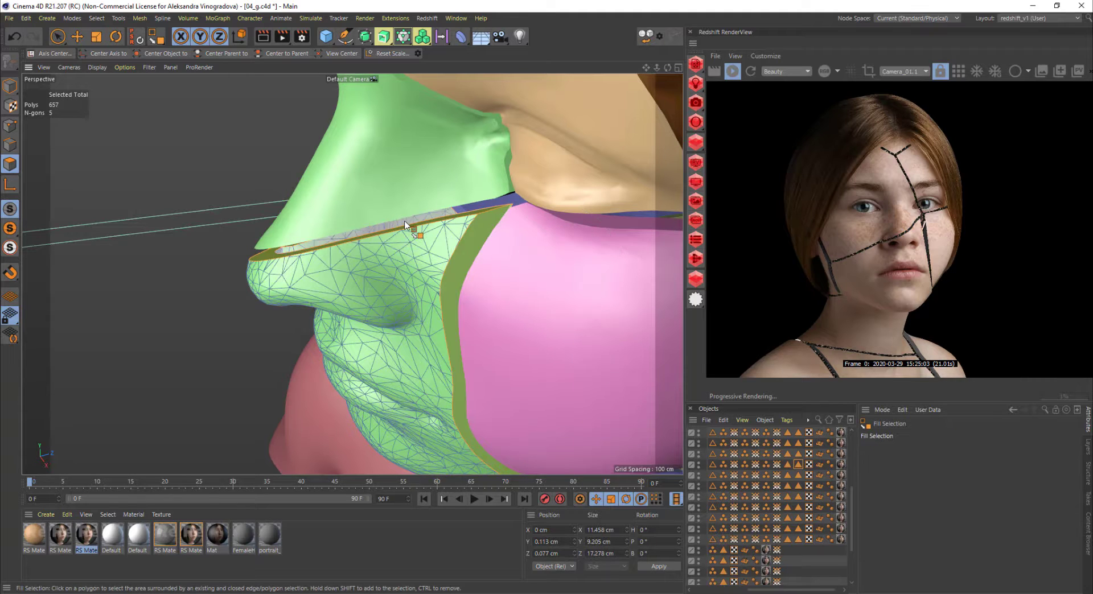
{"action": "left_click", "coordinate": [365, 228]}
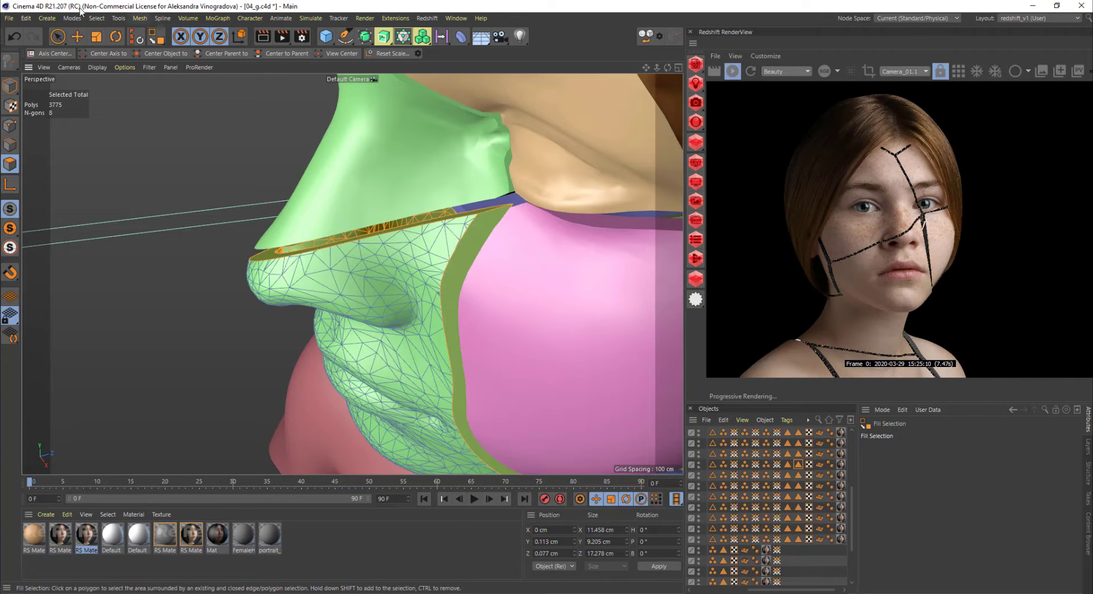
{"action": "left_click", "coordinate": [97, 18]}
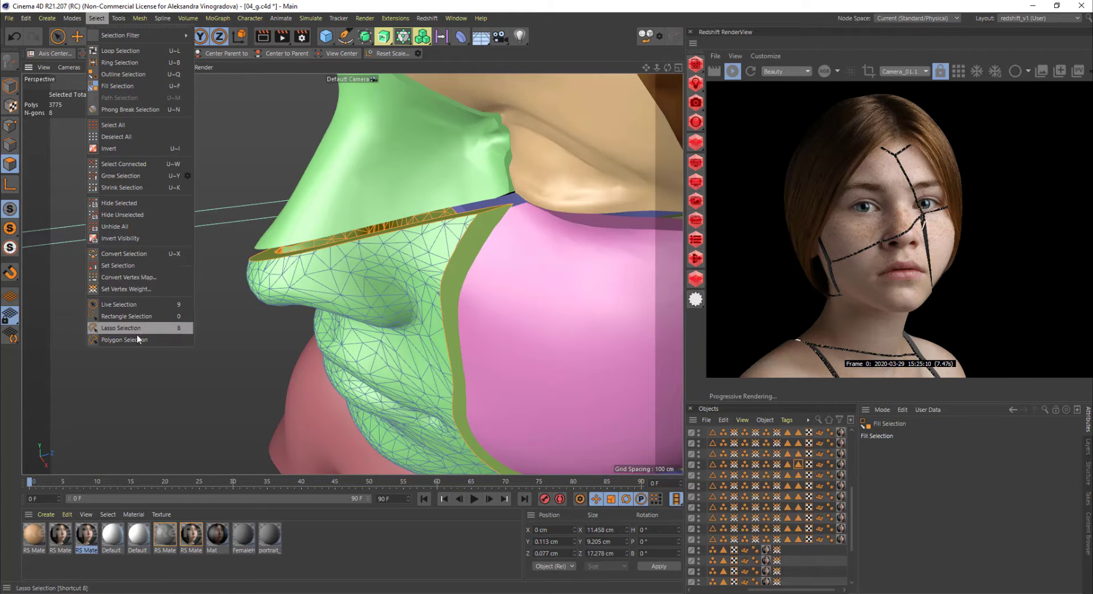
{"action": "left_click", "coordinate": [132, 266]}
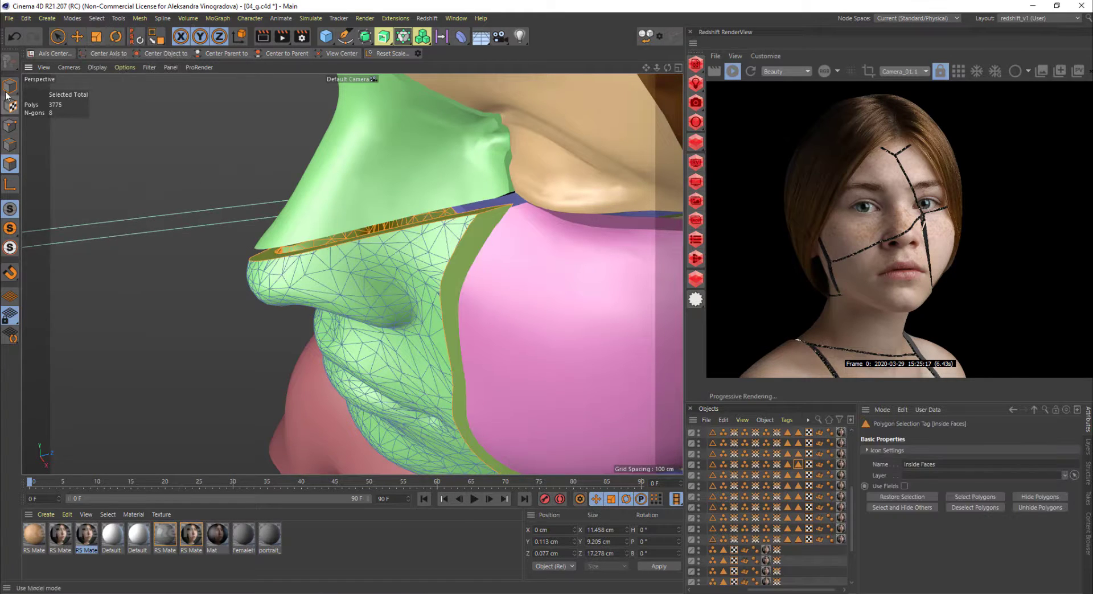
Step: Try moving the nose-and-mouth fragment forward to about Z -16.08 cm and rotating it to a heading of about -95°, and undo both
{"action": "key", "text": "e"}
{"action": "left_click_drag", "start_coordinate": [391, 320], "coordinate": [429, 309], "text": "alt"}
{"action": "key", "text": "r"}
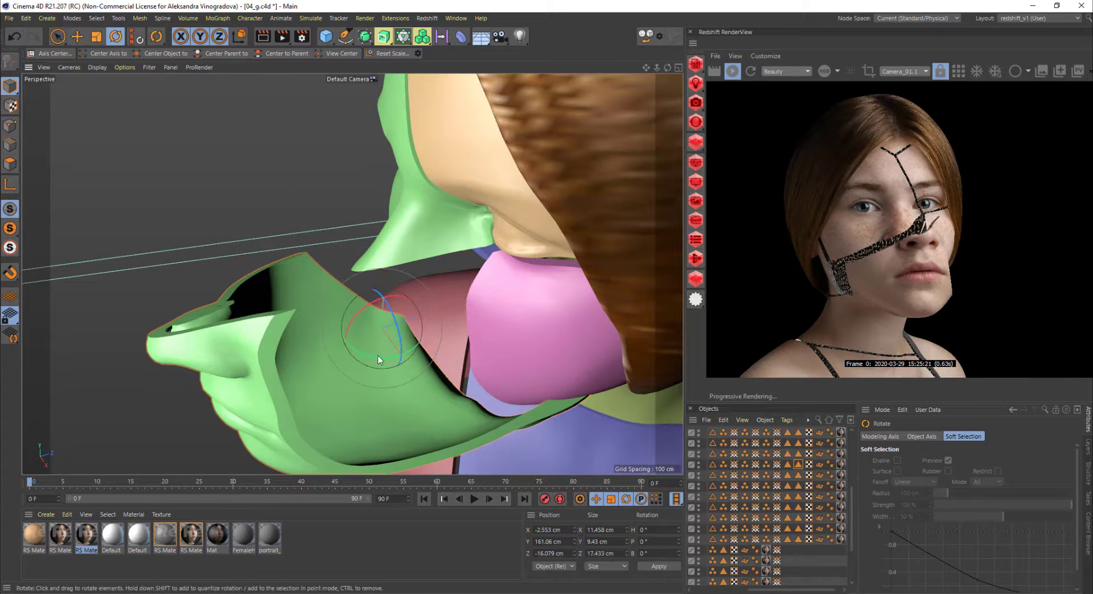
{"action": "left_click_drag", "start_coordinate": [380, 359], "coordinate": [187, 336]}
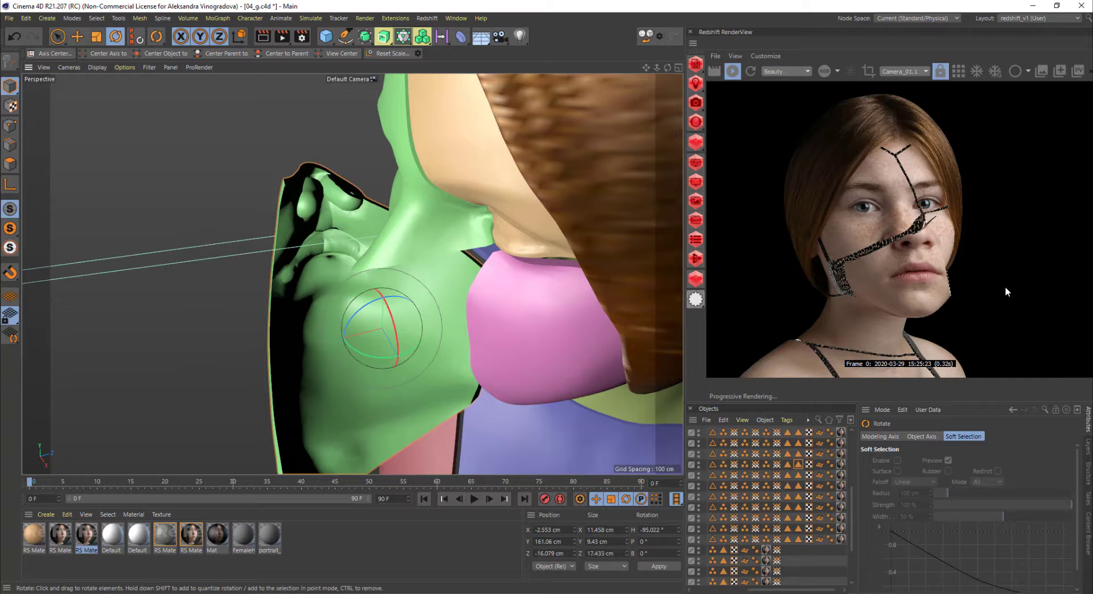
{"action": "key", "text": "ctrl+z"}
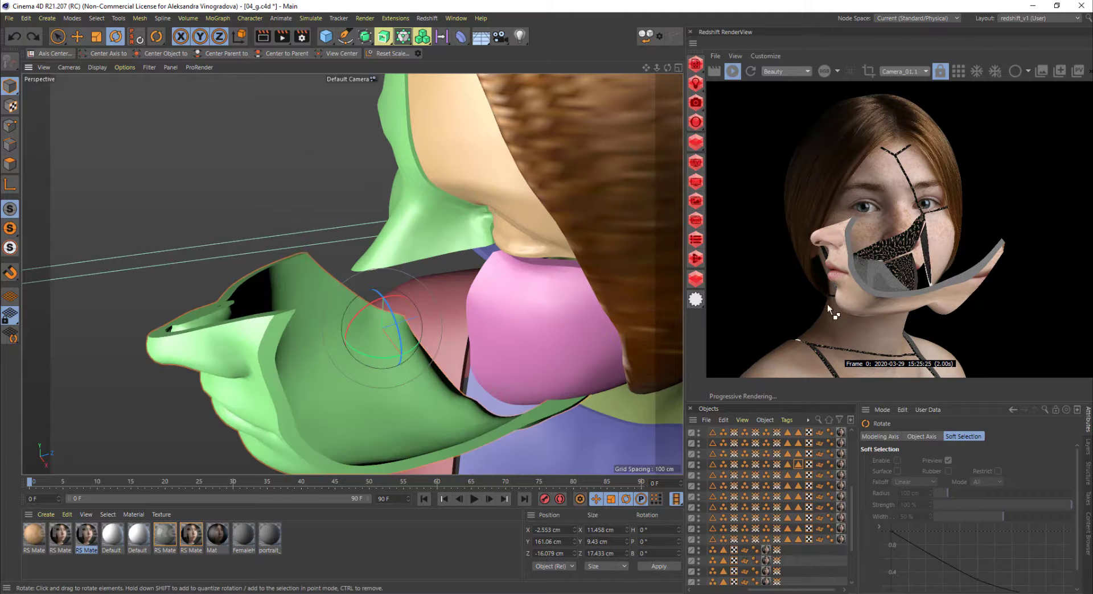
{"action": "key", "text": "ctrl+z"}
Step: Toggle the interactive preview rendering in the Redshift RenderView with the whole bust in view
{"action": "left_click_drag", "start_coordinate": [461, 245], "coordinate": [540, 232], "text": "alt"}
{"action": "right_click_drag", "start_coordinate": [540, 232], "coordinate": [467, 261], "text": "alt"}
{"action": "left_click_drag", "start_coordinate": [431, 242], "coordinate": [471, 256], "text": "alt"}
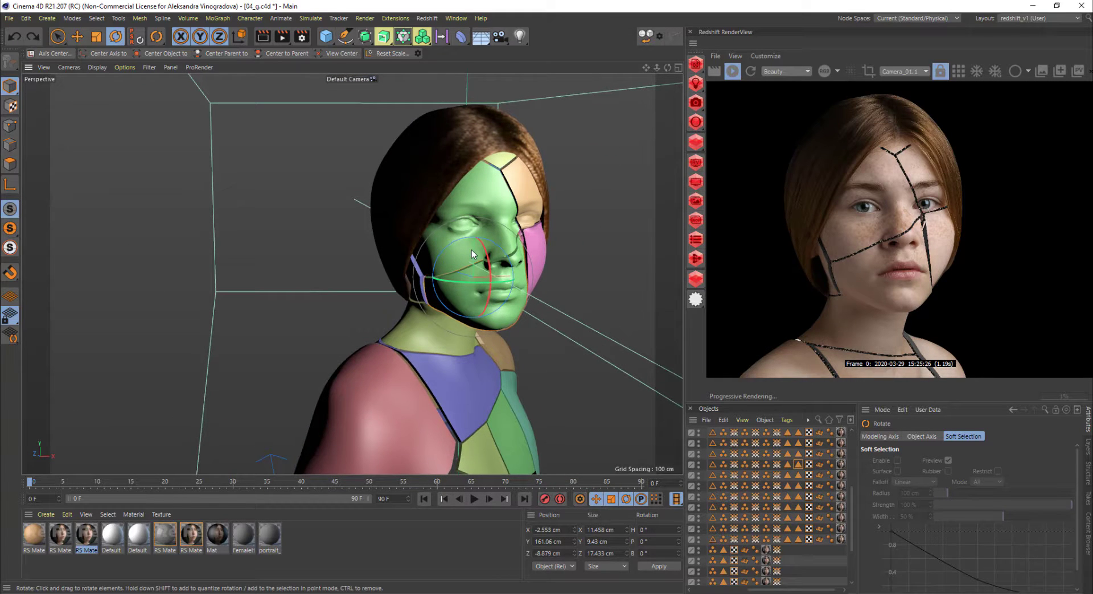
{"action": "mouse_move", "coordinate": [484, 297]}
{"action": "left_mouse_down", "text": "alt"}
{"action": "mouse_move", "coordinate": [460, 300]}
{"action": "mouse_move", "coordinate": [484, 296]}
{"action": "left_mouse_up", "text": "alt"}
{"action": "left_click", "coordinate": [733, 70]}
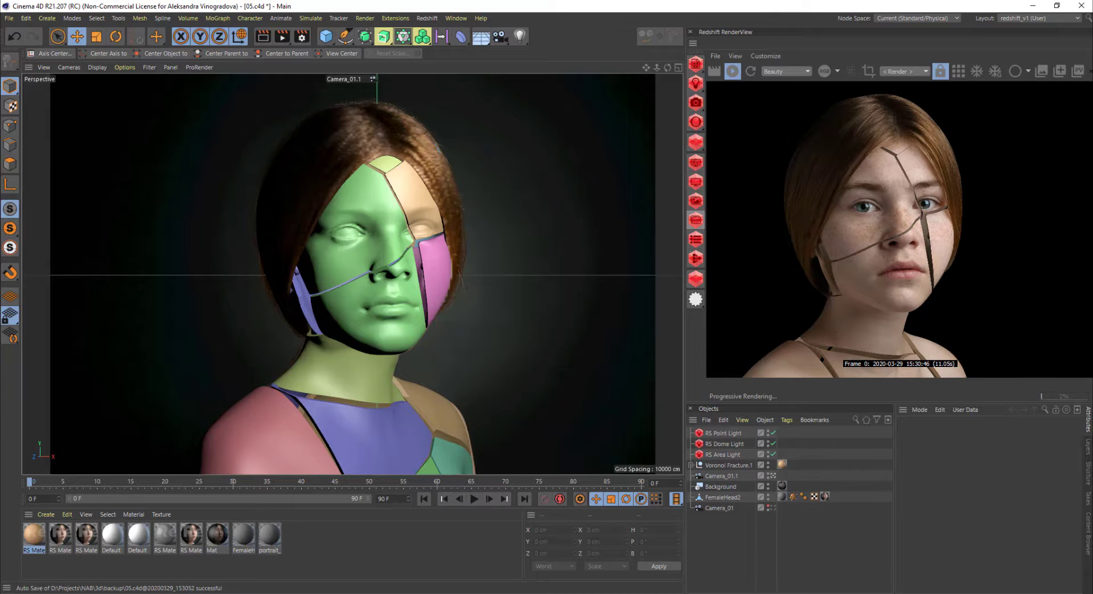
Step: Switch to File Explorer's Plants_3d_Perennials_tkehfifia_4K_3dplant_ms folder, open the plant preview image and place it beside the folder window
{"action": "mouse_move", "coordinate": [275, 593]}
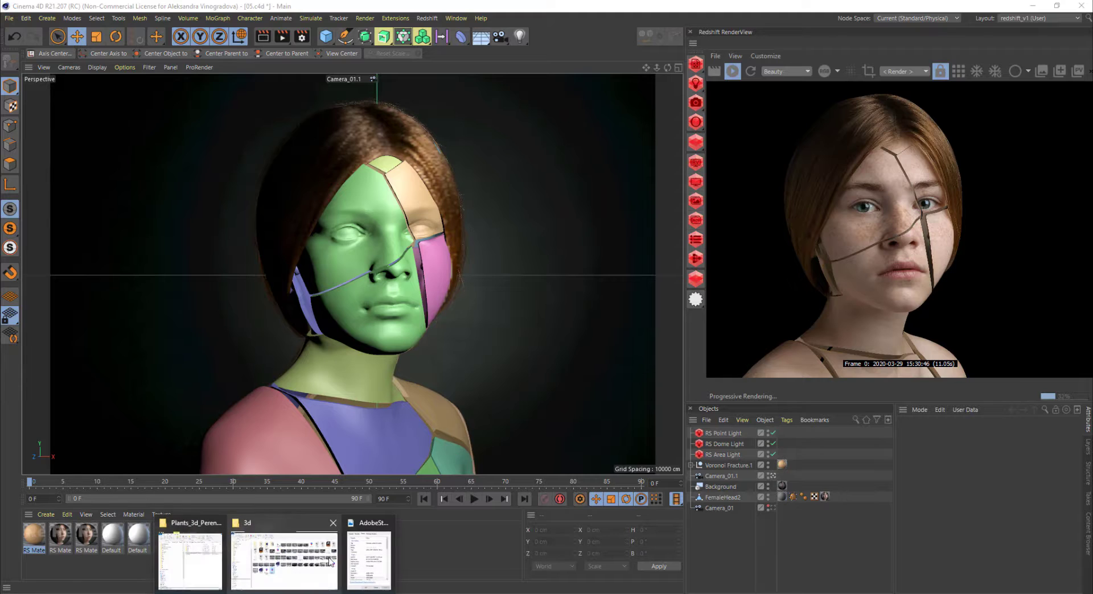
{"action": "left_click", "coordinate": [209, 559]}
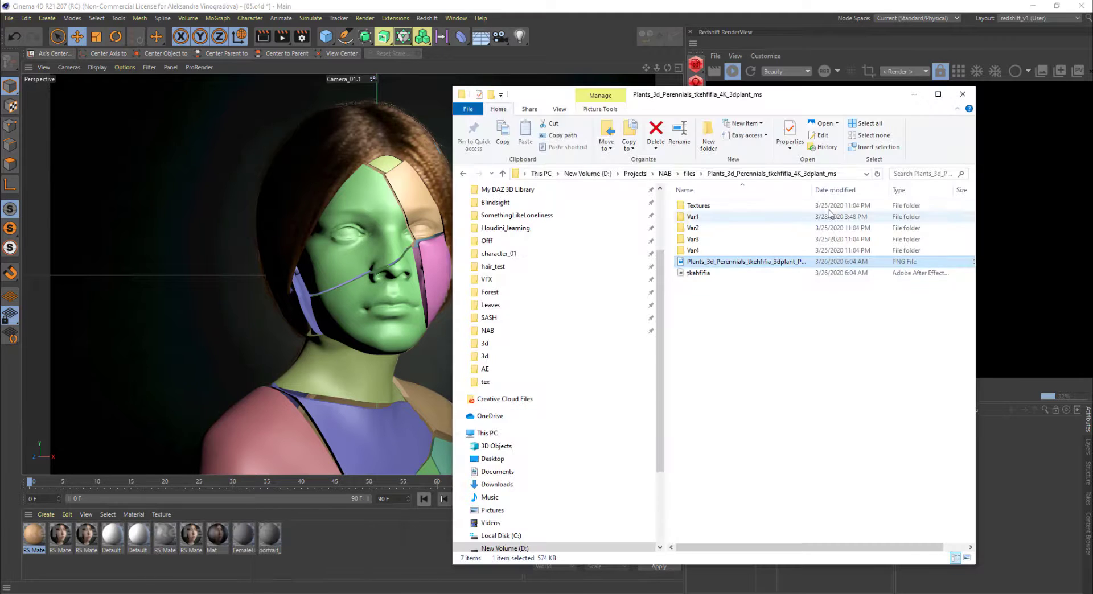
{"action": "double_click", "coordinate": [778, 263]}
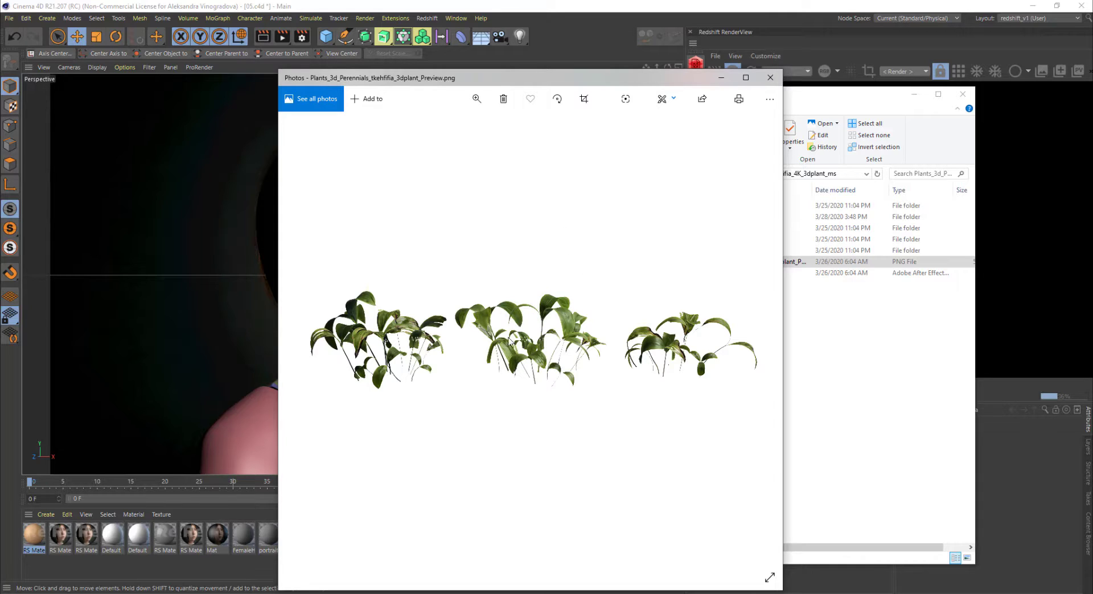
{"action": "left_click_drag", "start_coordinate": [594, 78], "coordinate": [404, 86]}
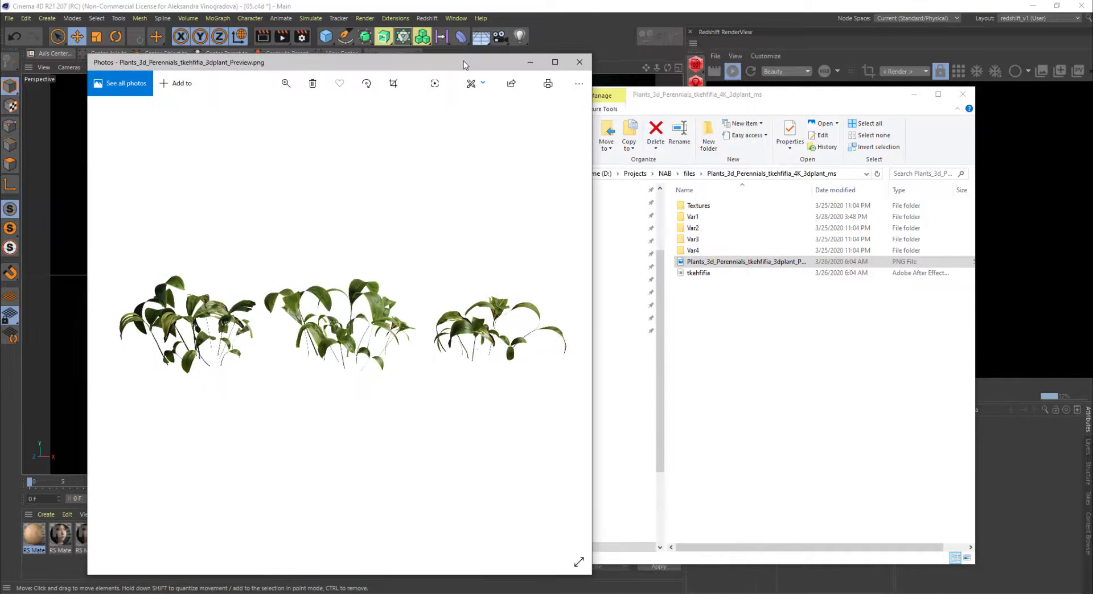
Step: Open the plant preview image from the Plants_3d_sktIN_4K_3dplant_ms folder, place it beside the first preview and return to the folder
{"action": "left_click", "coordinate": [689, 174]}
{"action": "double_click", "coordinate": [762, 218]}
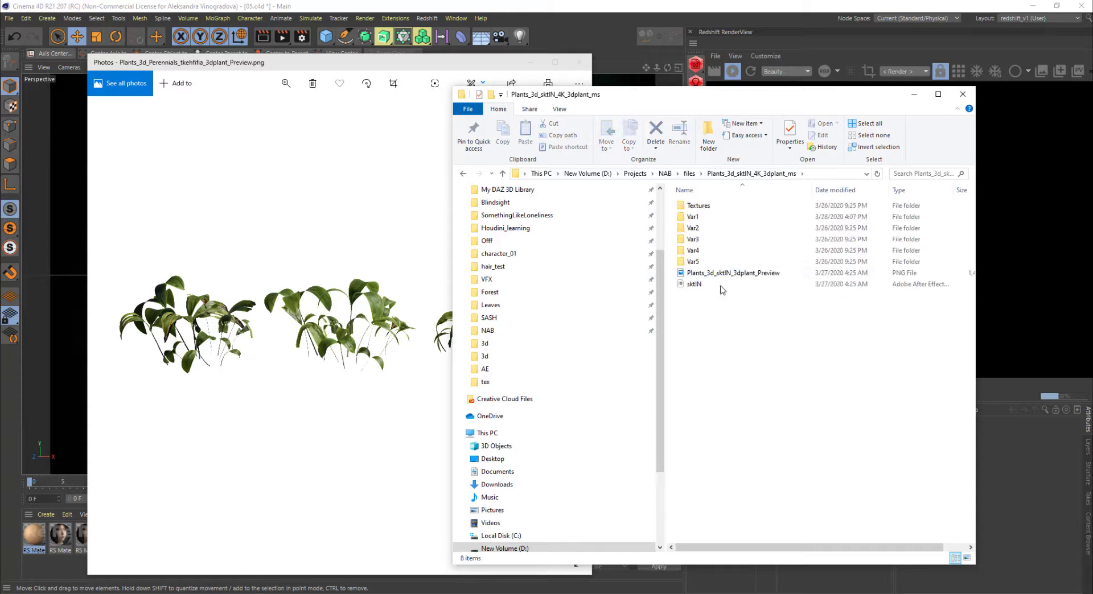
{"action": "left_click", "coordinate": [729, 273]}
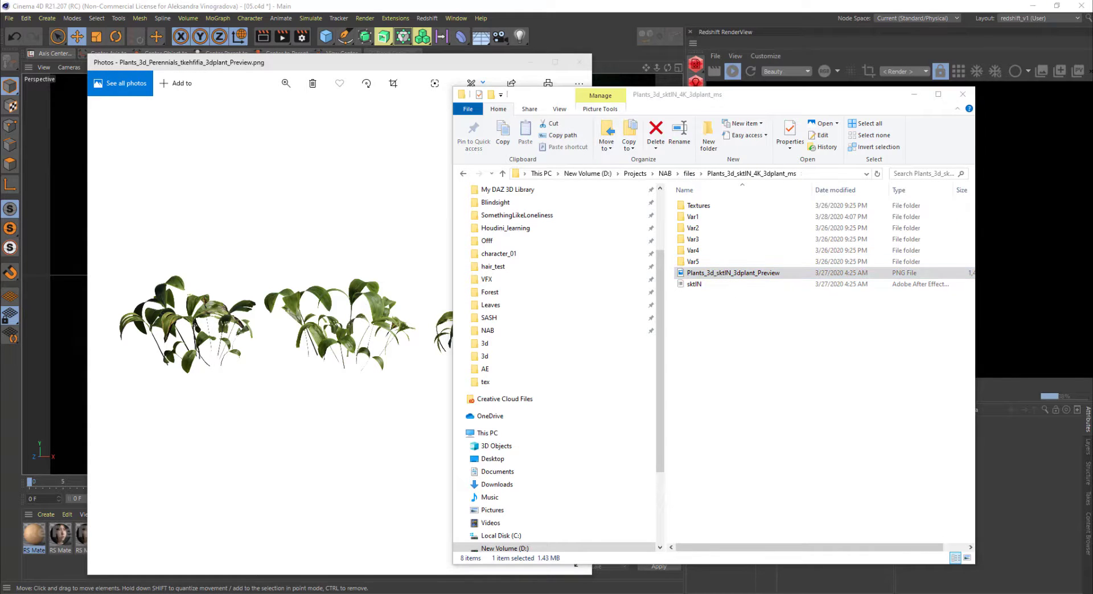
{"action": "left_click_drag", "start_coordinate": [895, 50], "coordinate": [517, 54]}
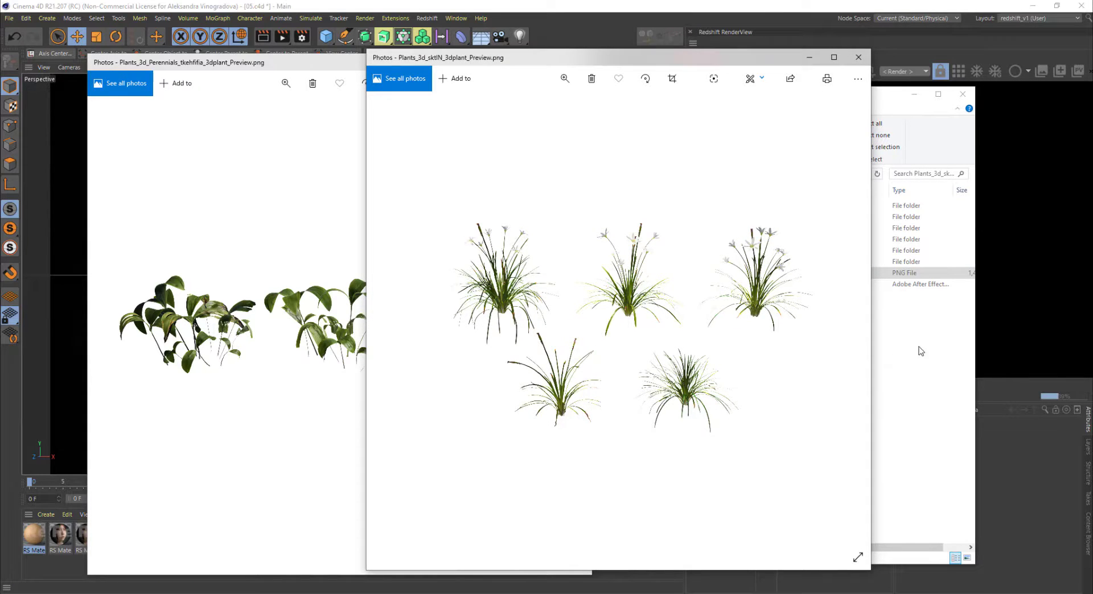
{"action": "left_click", "coordinate": [922, 373]}
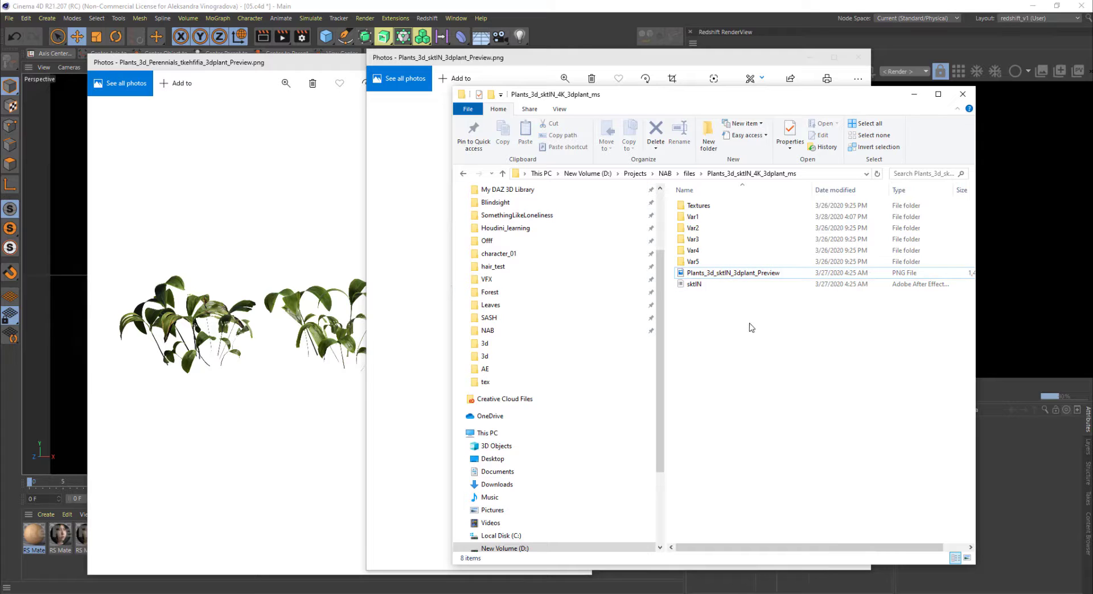
Step: Open the first lily-of-the-valley photo in the NAB refs folder, place its viewer over the viewport and browse to prod002845
{"action": "left_click", "coordinate": [358, 132]}
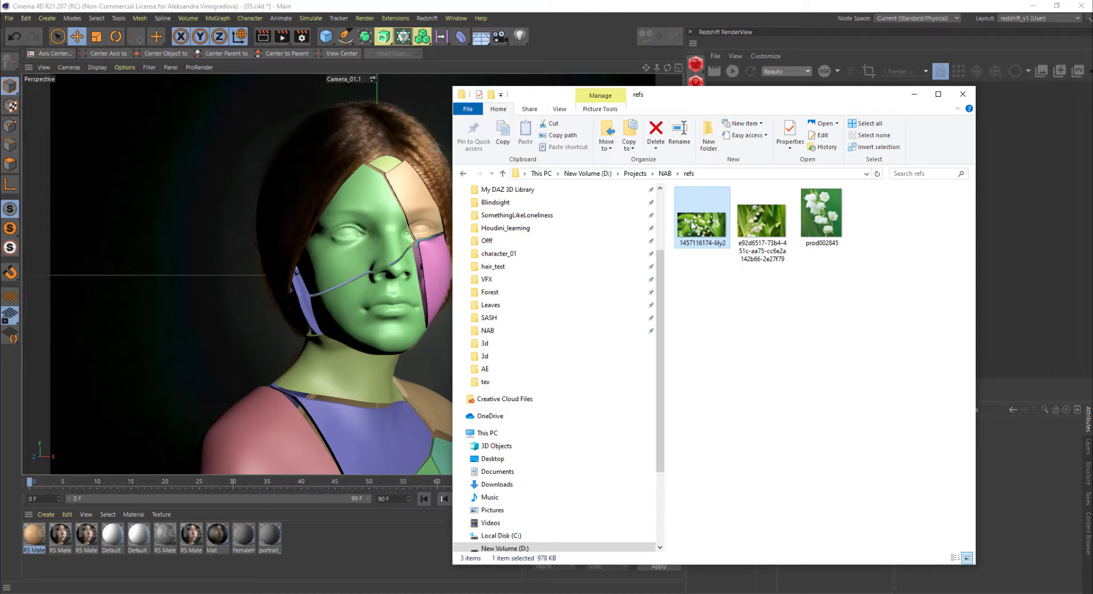
{"action": "double_click", "coordinate": [692, 226]}
{"action": "left_click_drag", "start_coordinate": [1092, 72], "coordinate": [567, 70]}
{"action": "key", "text": "Right"}
{"action": "key", "text": "Right"}
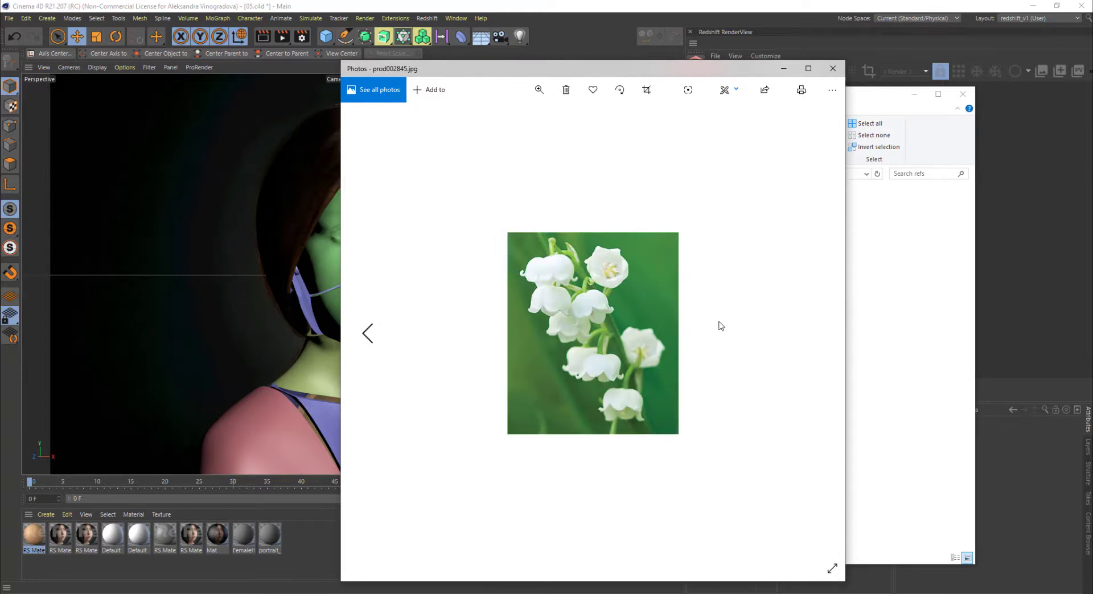
Step: Compare the lily-of-the-valley reference photos, examine the bell flowers and stems in the close-up, and close the viewer
{"action": "scroll", "coordinate": [543, 311], "scroll_direction": "up", "scroll_amount": 1}
{"action": "scroll", "coordinate": [568, 306], "scroll_direction": "down", "scroll_amount": 1}
{"action": "scroll", "coordinate": [537, 206], "scroll_direction": "up", "scroll_amount": 1}
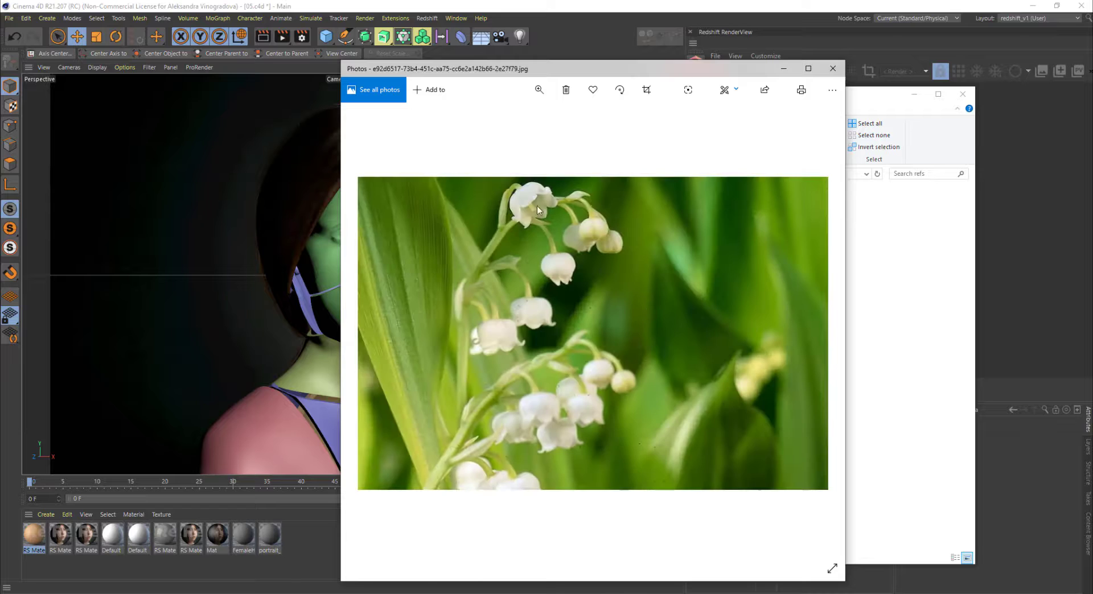
{"action": "scroll", "coordinate": [497, 223], "scroll_direction": "down", "scroll_amount": 1}
{"action": "scroll", "coordinate": [584, 180], "scroll_direction": "up", "scroll_amount": 1}
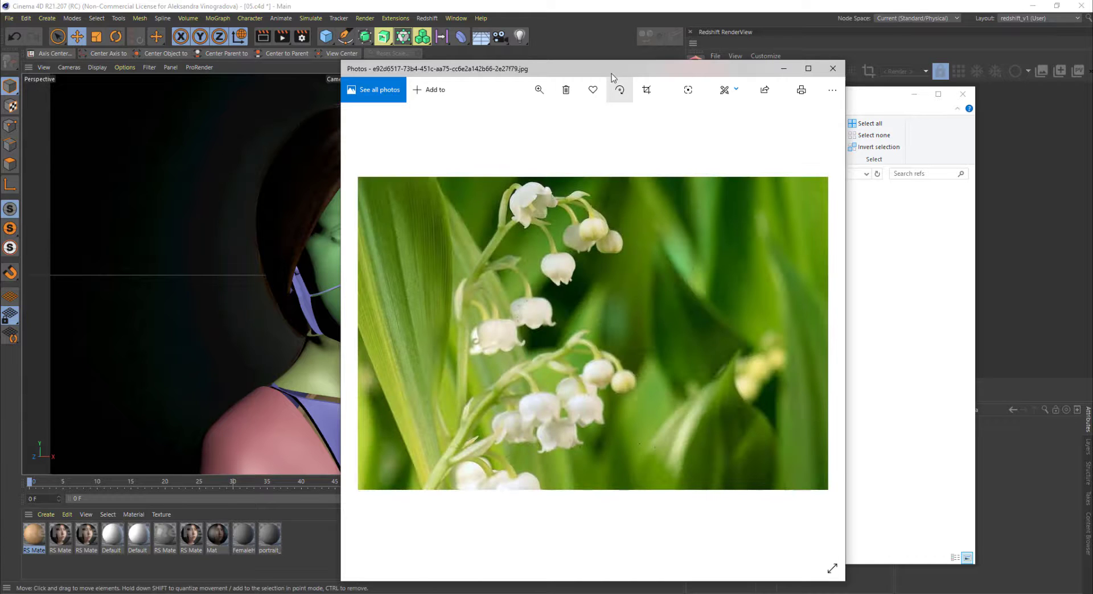
{"action": "left_click_drag", "start_coordinate": [617, 73], "coordinate": [742, 86]}
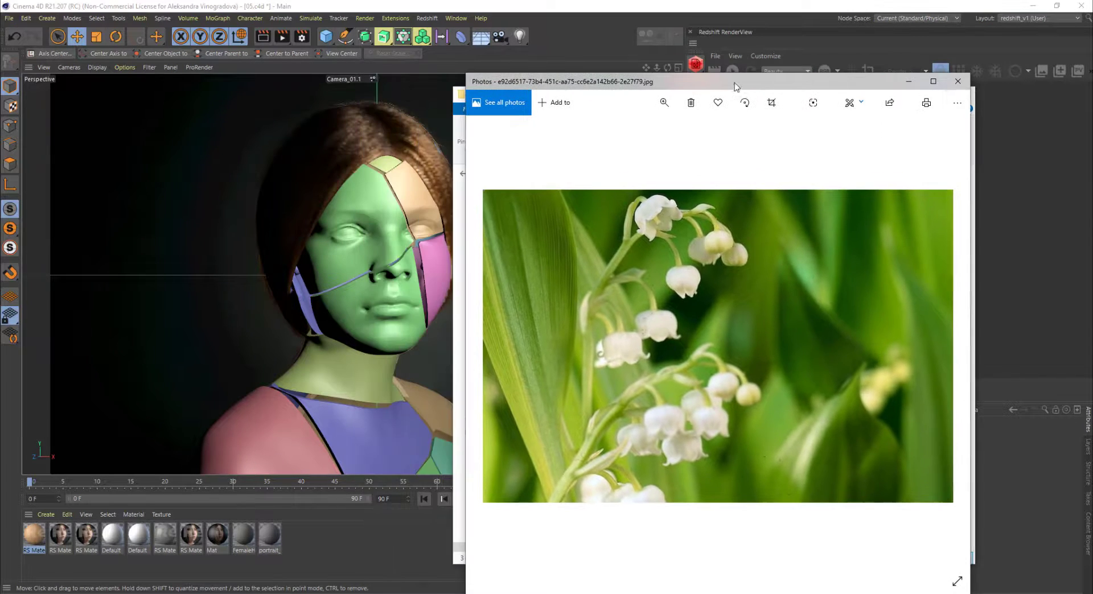
{"action": "left_click", "coordinate": [959, 84]}
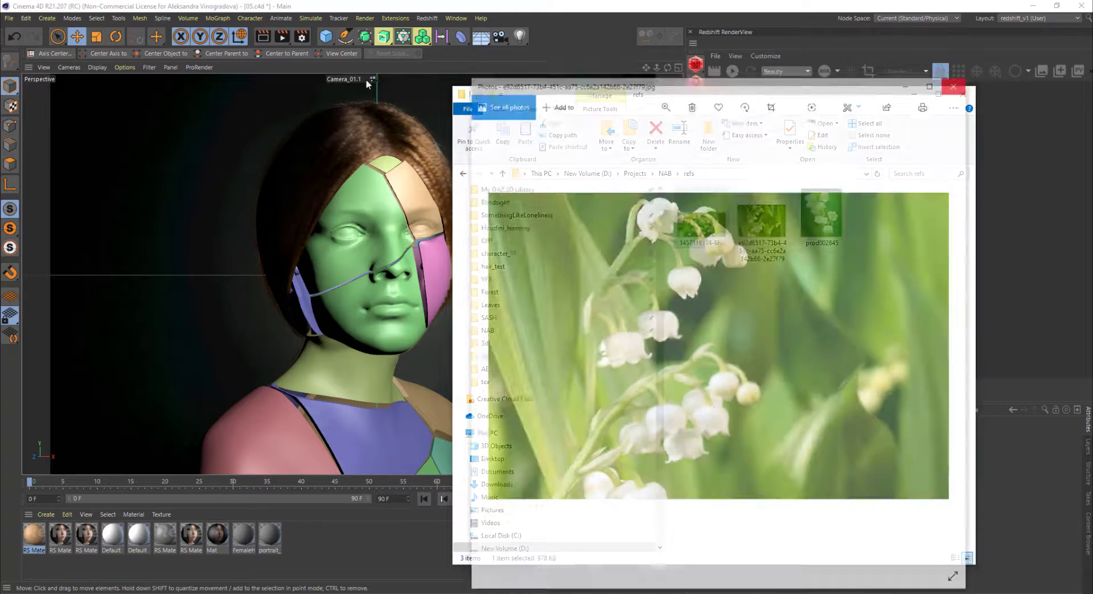
Step: Switch to Cinema 4D, start a new empty project and add a Polygon primitive
{"action": "left_click", "coordinate": [9, 22]}
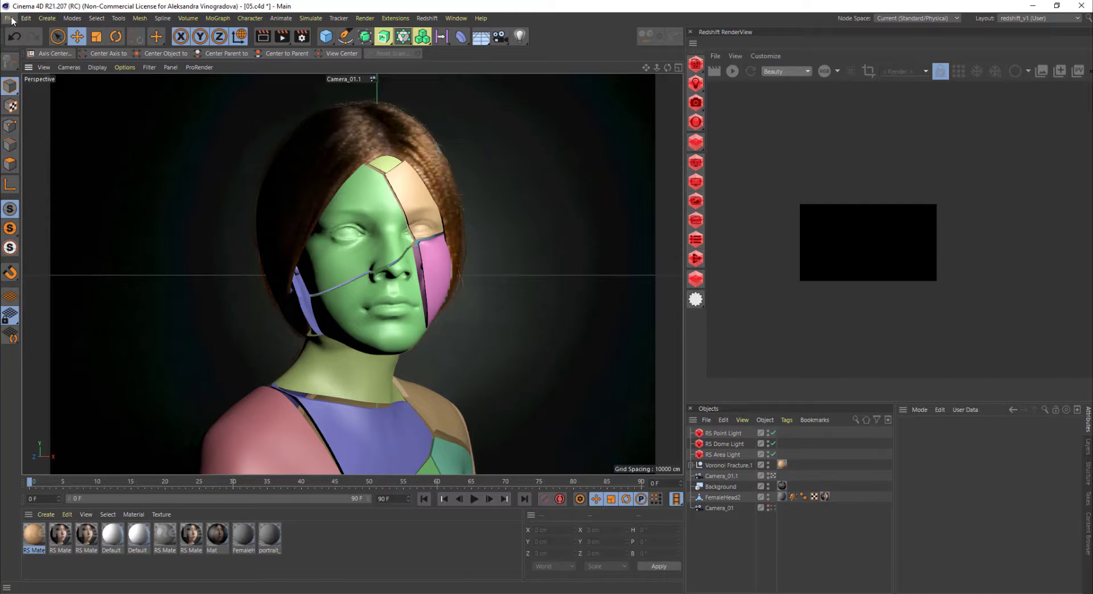
{"action": "left_click", "coordinate": [9, 20]}
{"action": "left_click", "coordinate": [29, 25]}
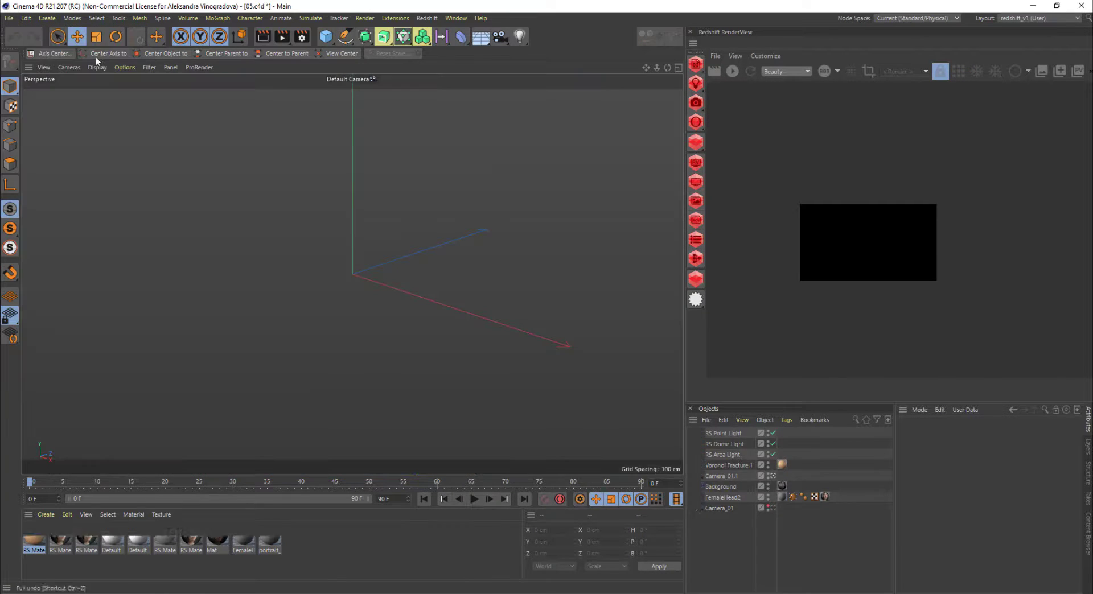
{"action": "left_click", "coordinate": [326, 36]}
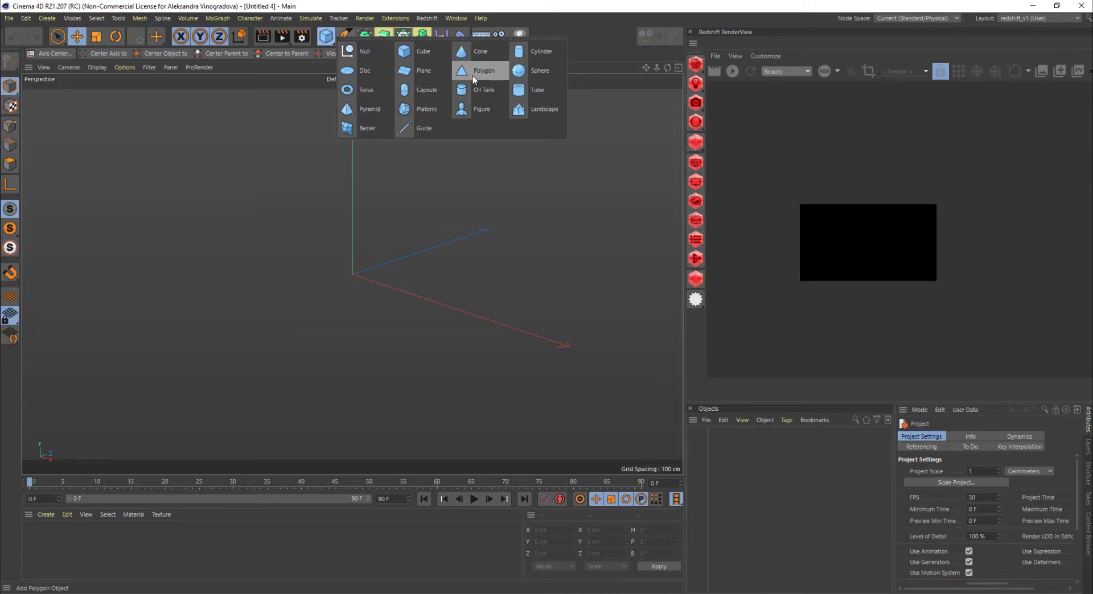
{"action": "left_click", "coordinate": [473, 77]}
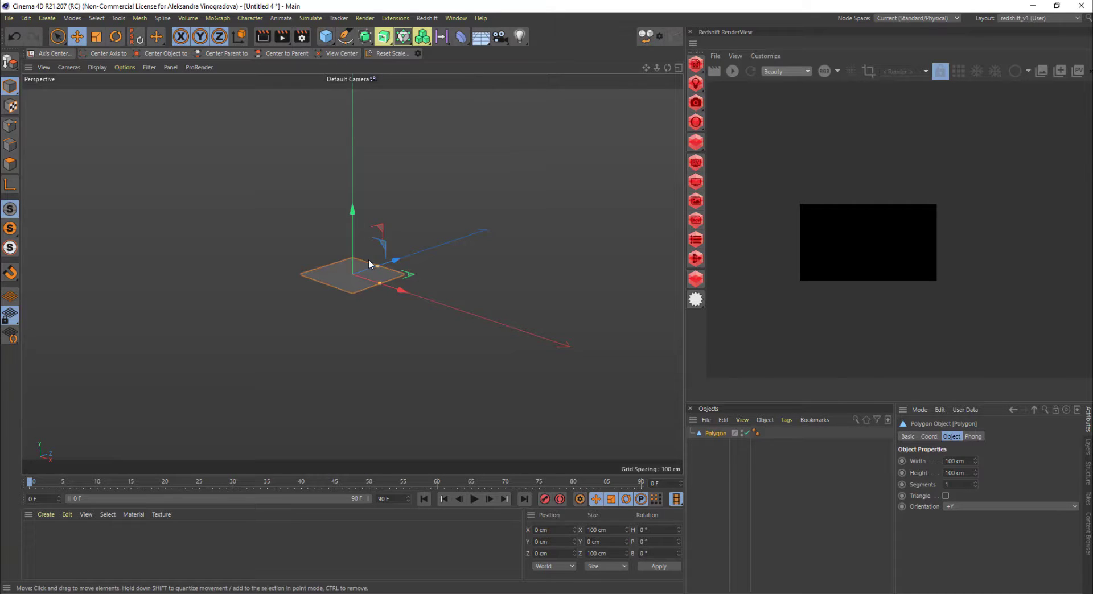
Step: Set the polygon's width and height to 1 cm
{"action": "scroll", "coordinate": [369, 299], "scroll_direction": "up", "scroll_amount": 6}
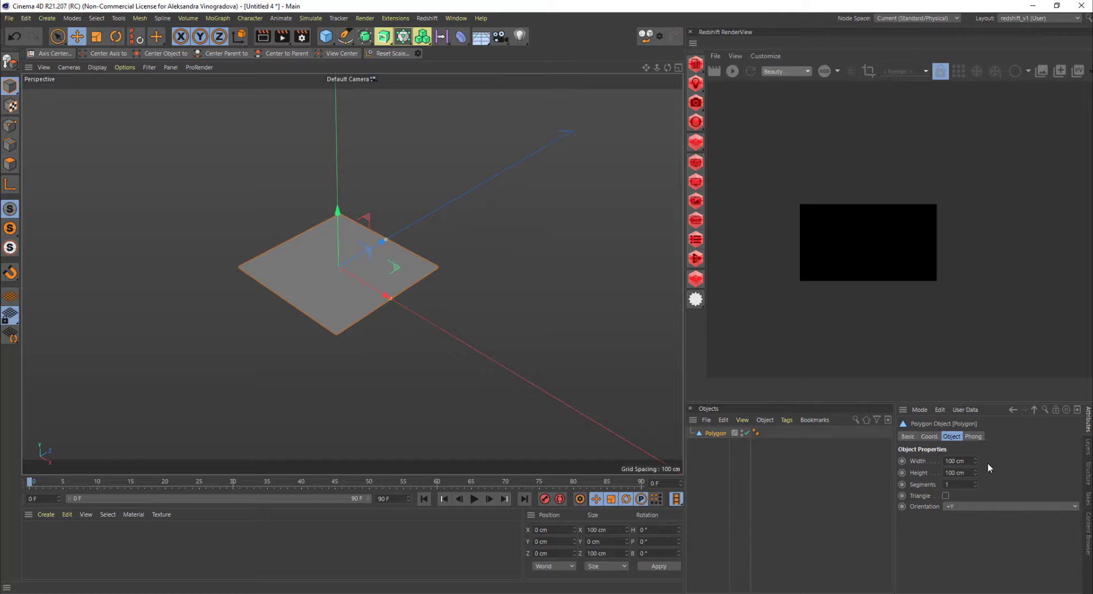
{"action": "left_click", "coordinate": [964, 461]}
{"action": "type", "text": "1"}
{"action": "key", "text": "Tab"}
{"action": "type", "text": "1"}
{"action": "key", "text": "Return"}
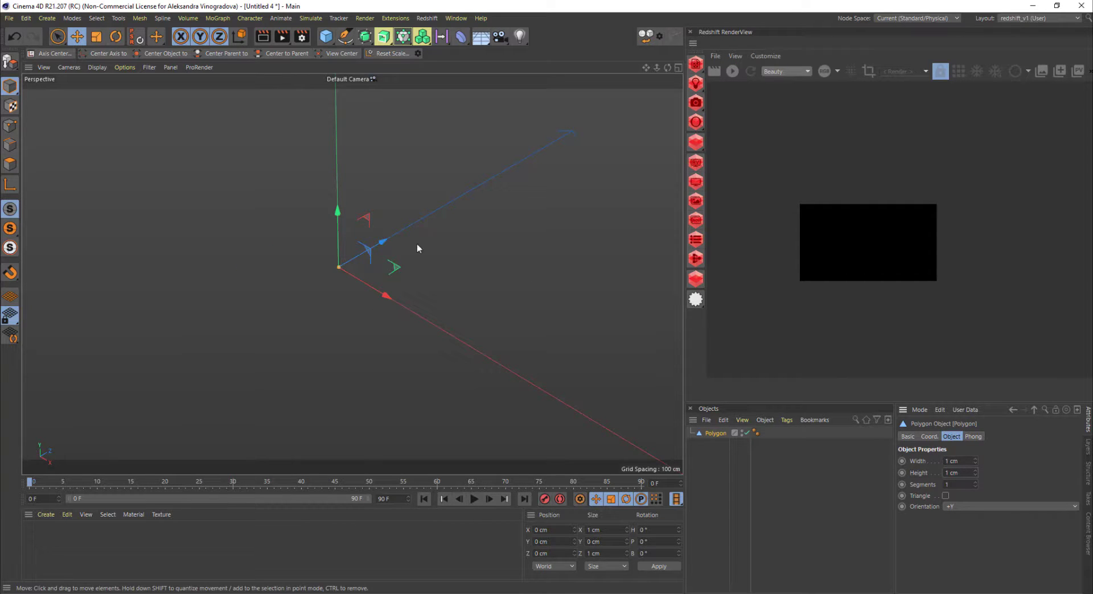
{"action": "key", "text": "h"}
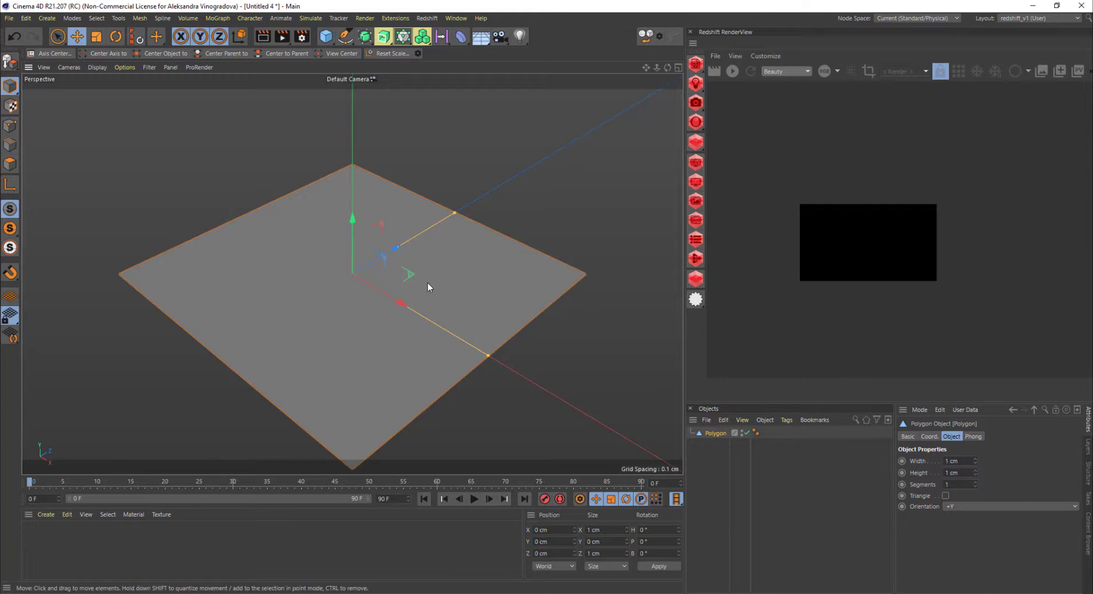
Step: Make the polygon editable, move it about 0.51 cm along X, and set its axis alone back to X 0 cm
{"action": "key", "text": "c"}
{"action": "left_click_drag", "start_coordinate": [420, 291], "coordinate": [437, 306], "text": "alt"}
{"action": "right_click_drag", "start_coordinate": [427, 303], "coordinate": [399, 305], "text": "alt"}
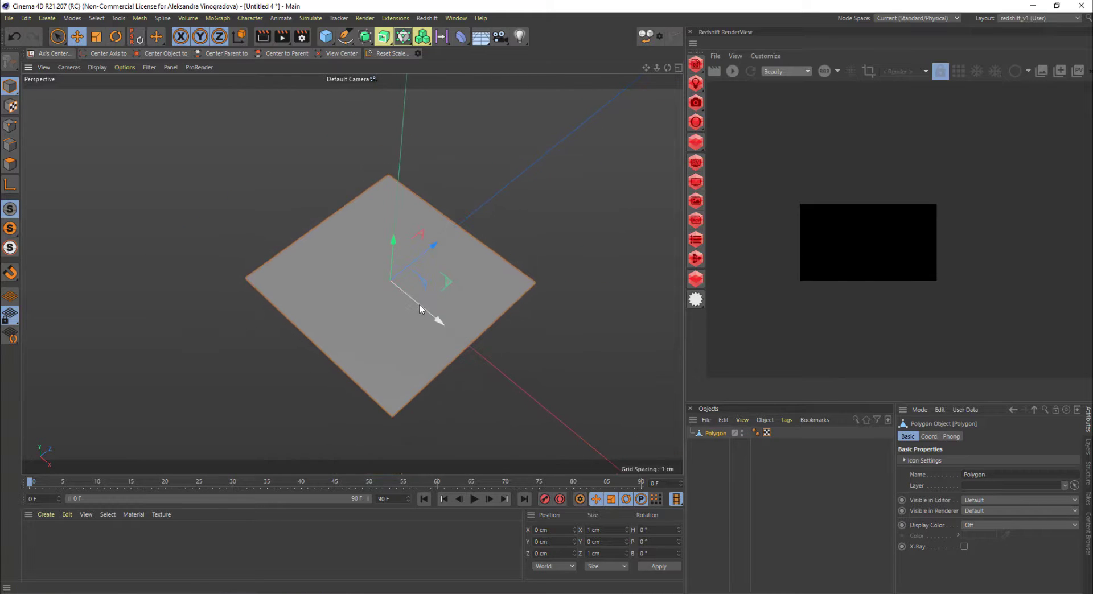
{"action": "left_click_drag", "start_coordinate": [421, 305], "coordinate": [480, 397]}
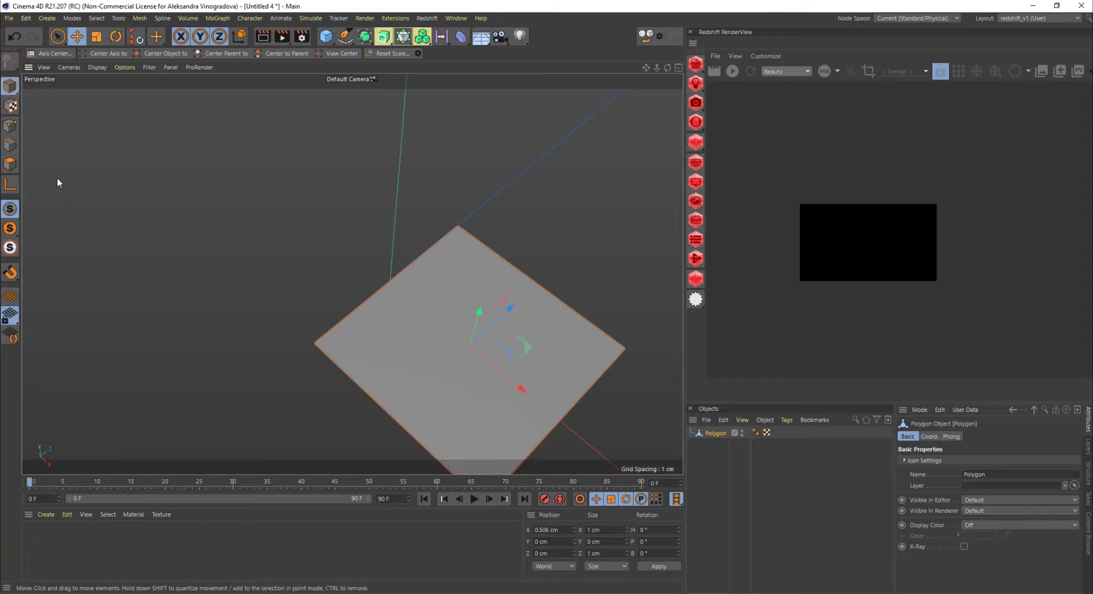
{"action": "left_click", "coordinate": [10, 184]}
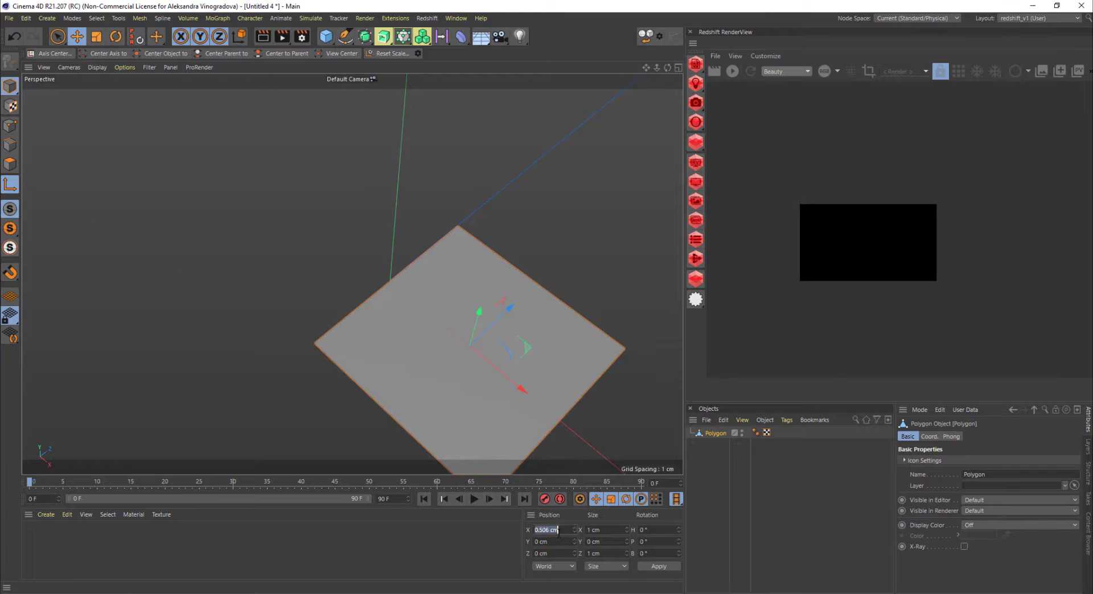
{"action": "left_click", "coordinate": [14, 88]}
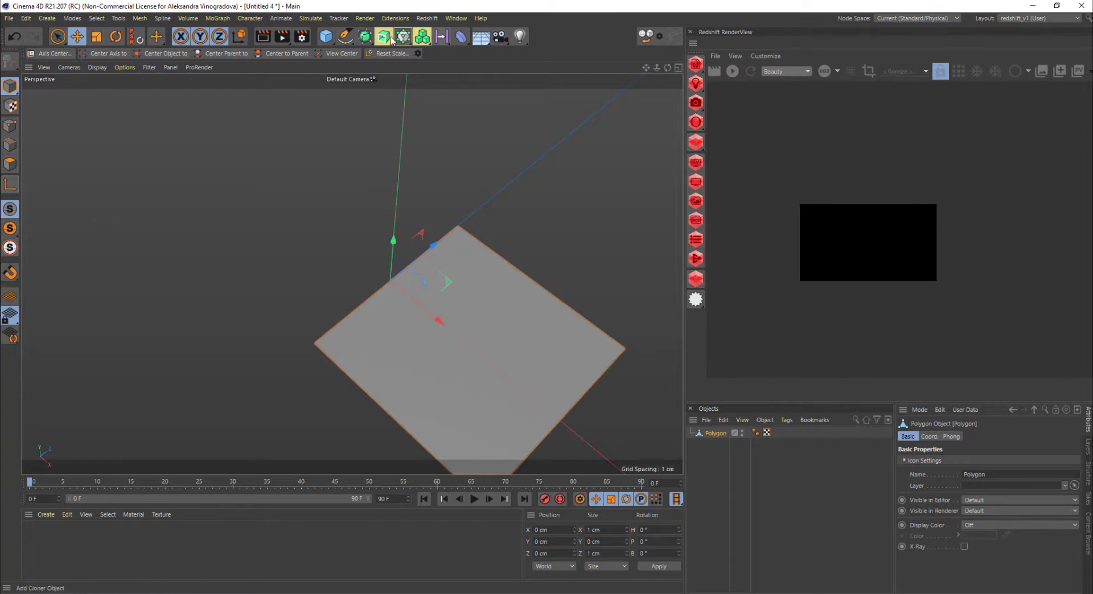
Step: Add a Cloner and make the polygon its child
{"action": "left_click_drag", "start_coordinate": [399, 43], "coordinate": [442, 48]}
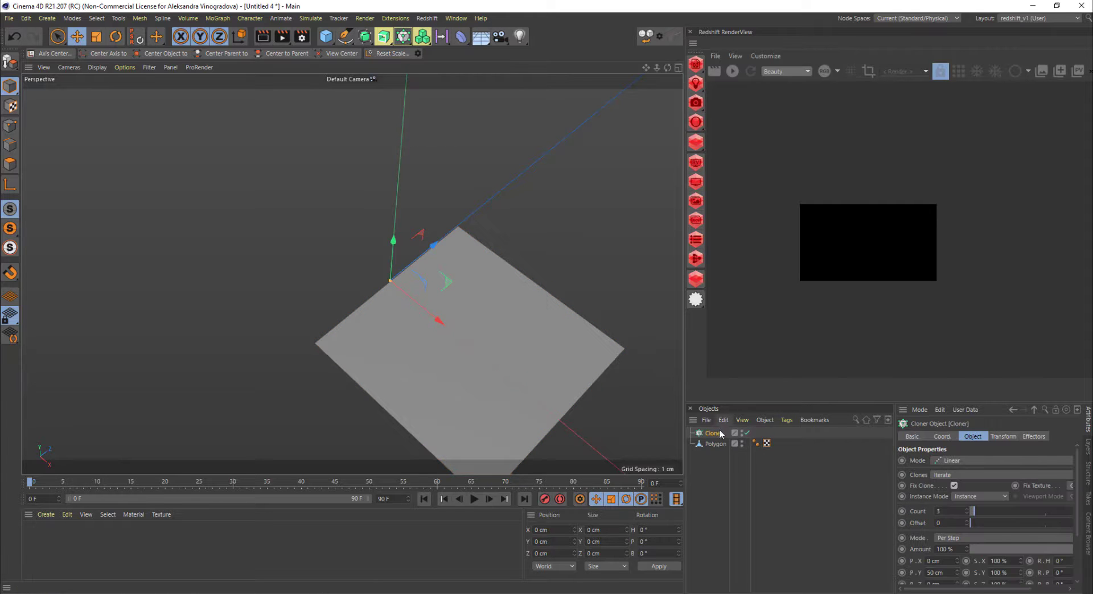
{"action": "left_click_drag", "start_coordinate": [715, 446], "coordinate": [716, 432]}
{"action": "left_click", "coordinate": [715, 432]}
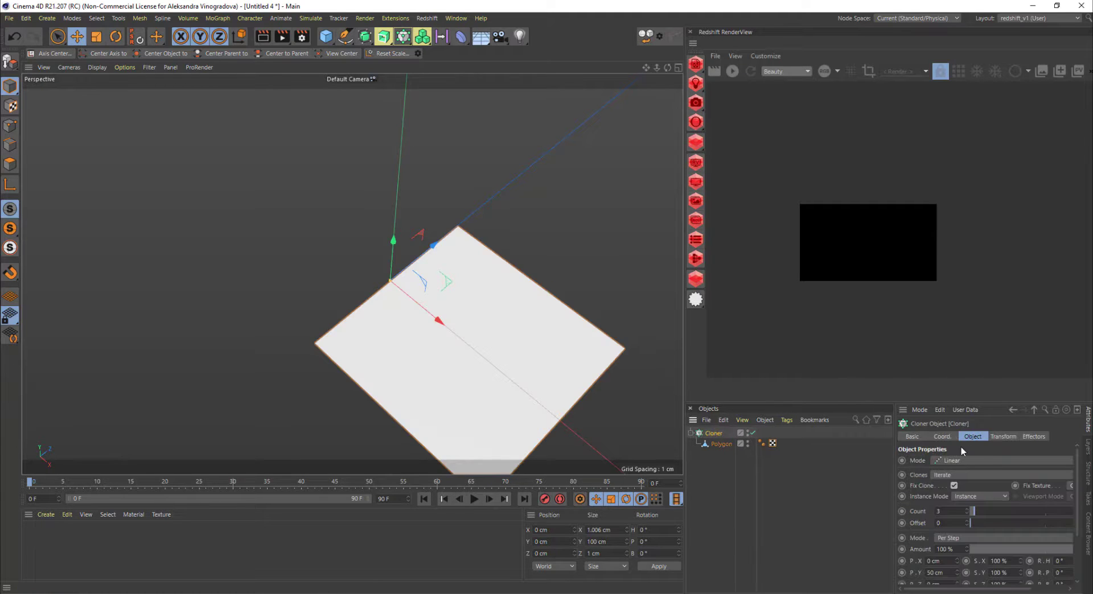
Step: Set the Cloner to Radial mode with a radius of 0 cm and compare the clones with the lily-of-the-valley reference photo
{"action": "left_click", "coordinate": [956, 463]}
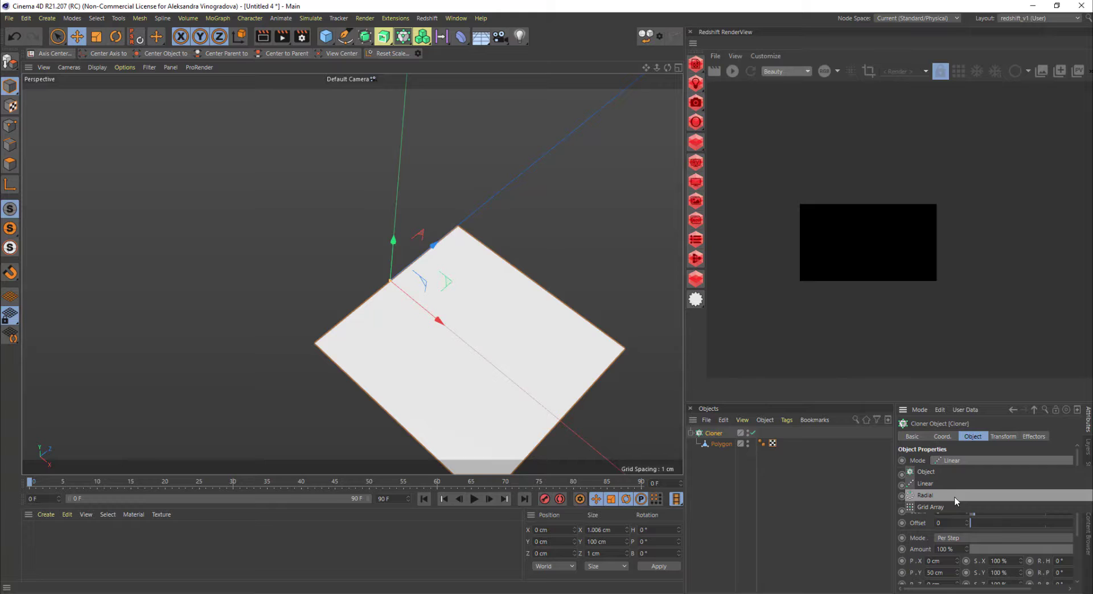
{"action": "left_click", "coordinate": [925, 495]}
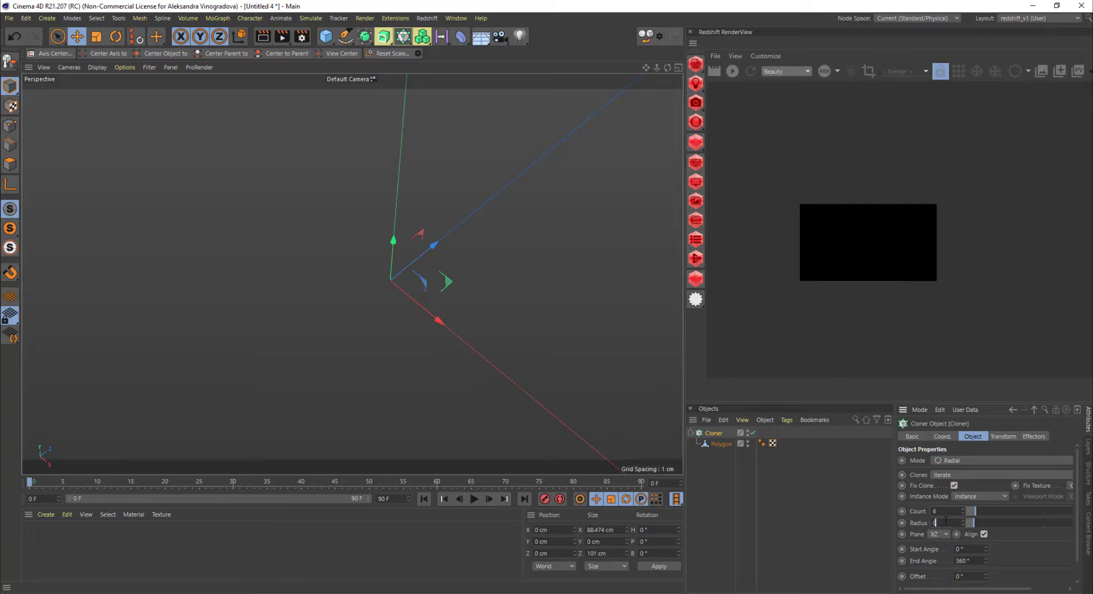
{"action": "key", "text": "Return"}
{"action": "left_click_drag", "start_coordinate": [408, 282], "coordinate": [366, 317], "text": "alt"}
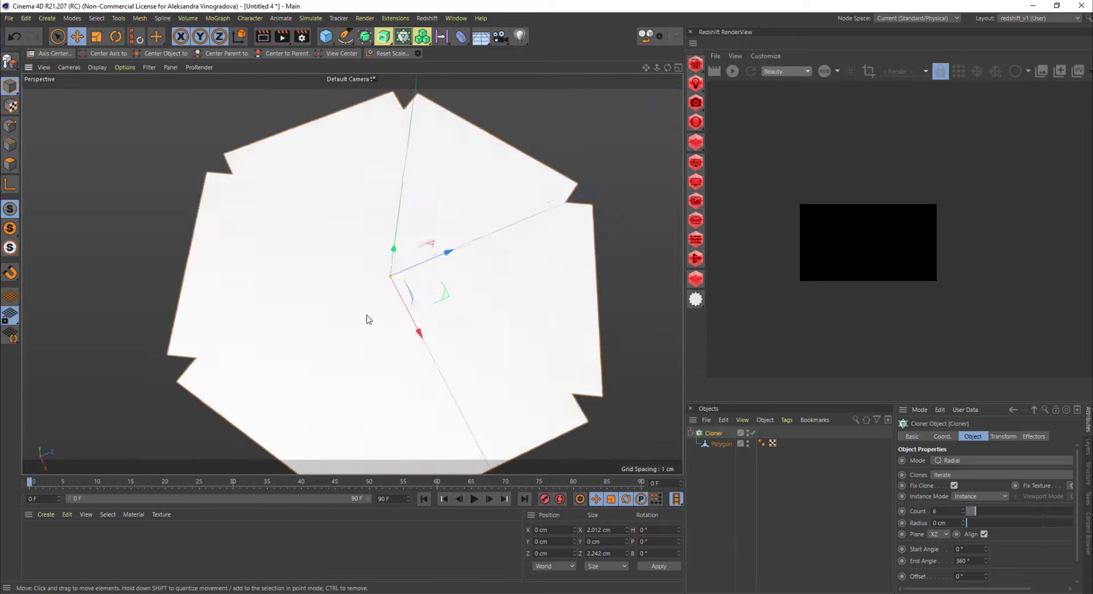
{"action": "left_click_drag", "start_coordinate": [1092, 133], "coordinate": [768, 146]}
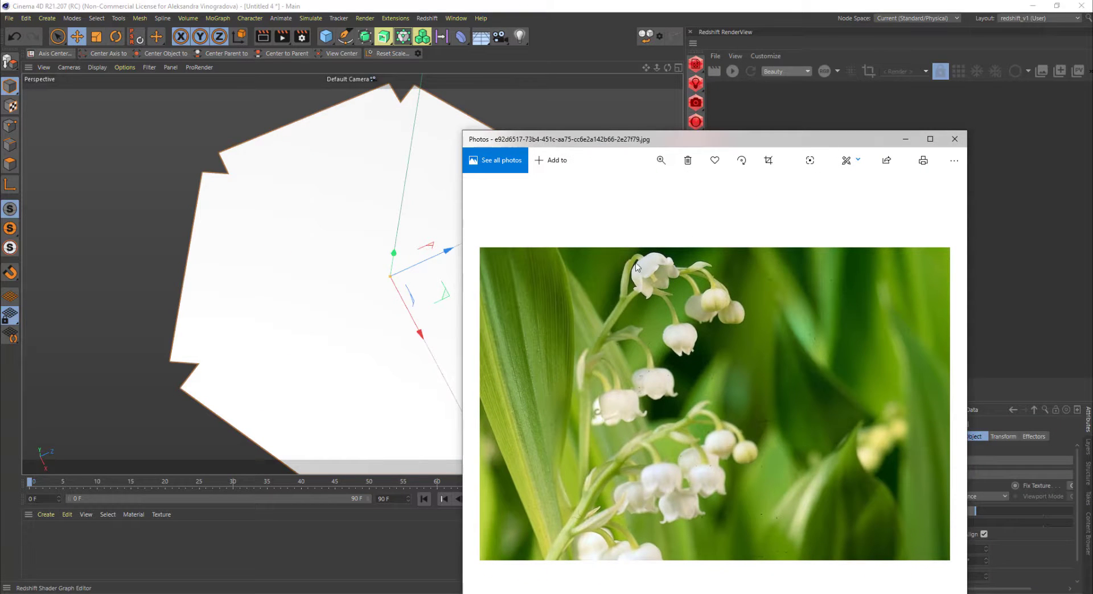
{"action": "key", "text": "alt+Tab"}
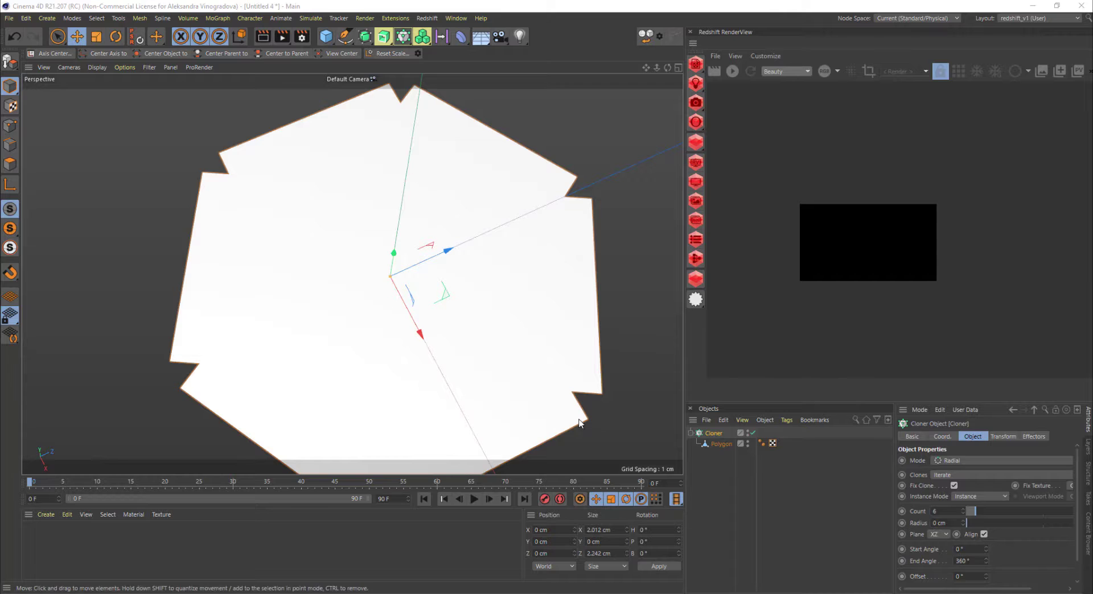
Step: Select the polygon's two inner corner points and scale them together to about 0.02 cm along Z, forming narrow-based petals
{"action": "left_click", "coordinate": [708, 444]}
{"action": "left_click_drag", "start_coordinate": [637, 416], "coordinate": [459, 319], "text": "alt"}
{"action": "left_click", "coordinate": [10, 126]}
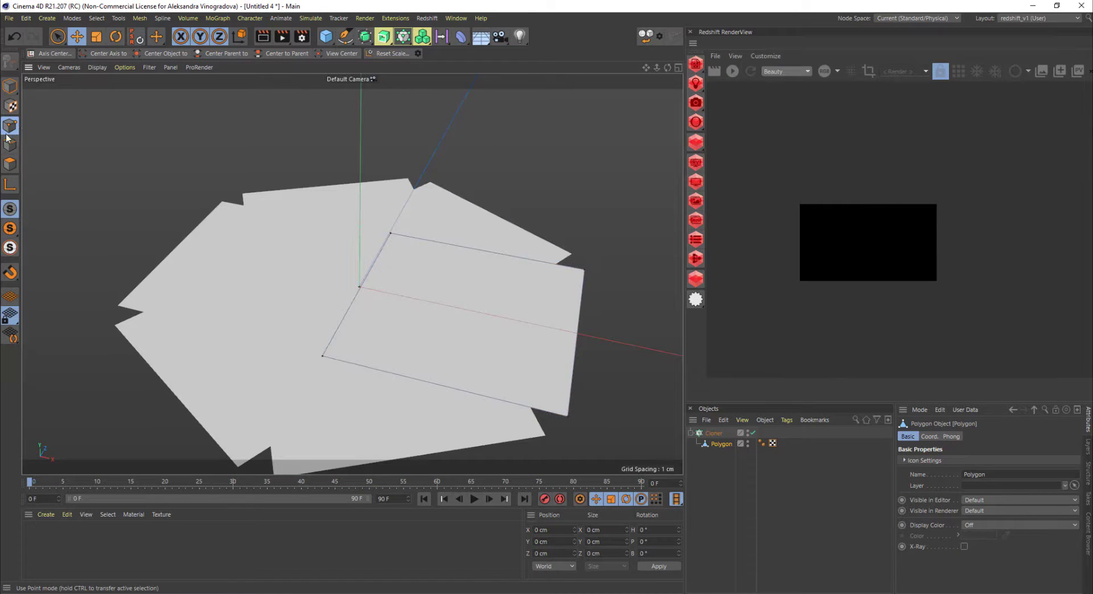
{"action": "left_click", "coordinate": [323, 358]}
{"action": "key", "text": "t"}
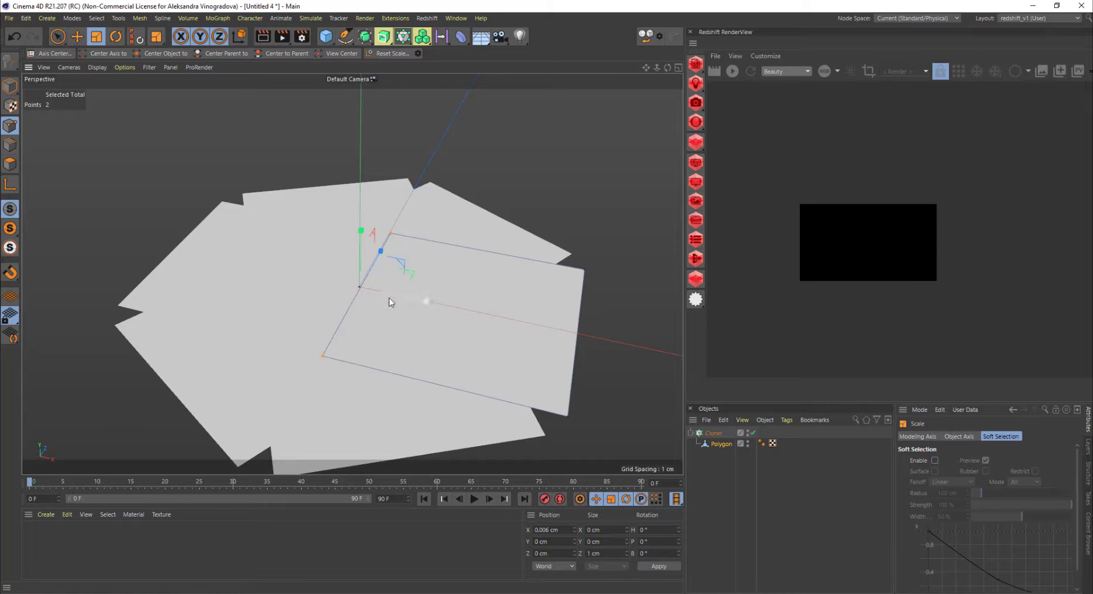
{"action": "left_click_drag", "start_coordinate": [434, 194], "coordinate": [312, 276], "text": "alt"}
{"action": "middle_click_drag", "start_coordinate": [643, 131], "coordinate": [627, 14], "text": "alt"}
Step: Select the polygon's two outer corner points with Live Selection and move them inward along X to about 0.55 cm
{"action": "key", "text": "space"}
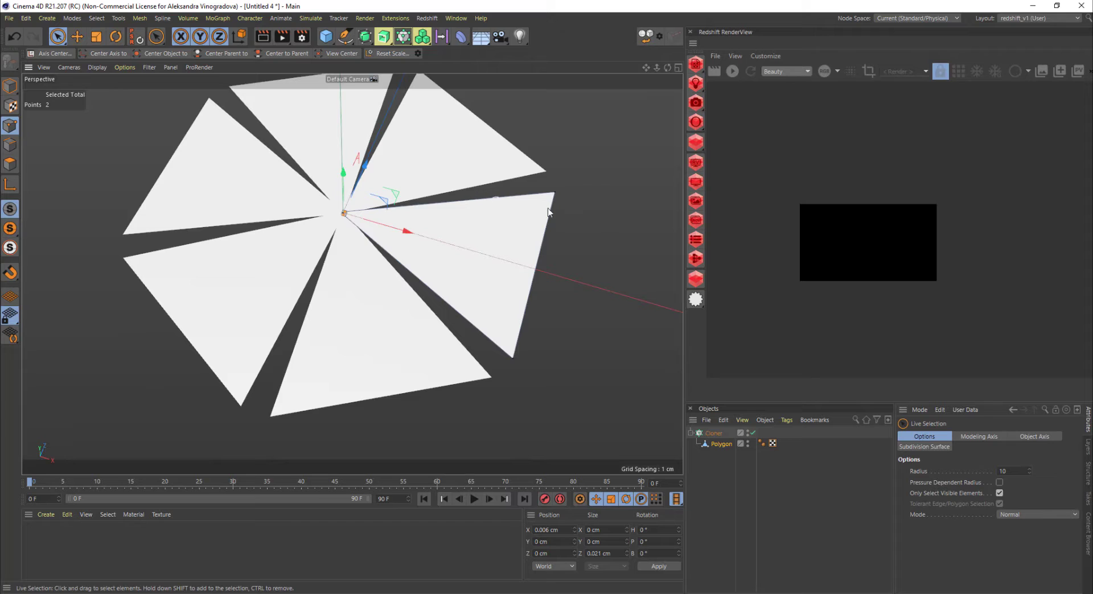
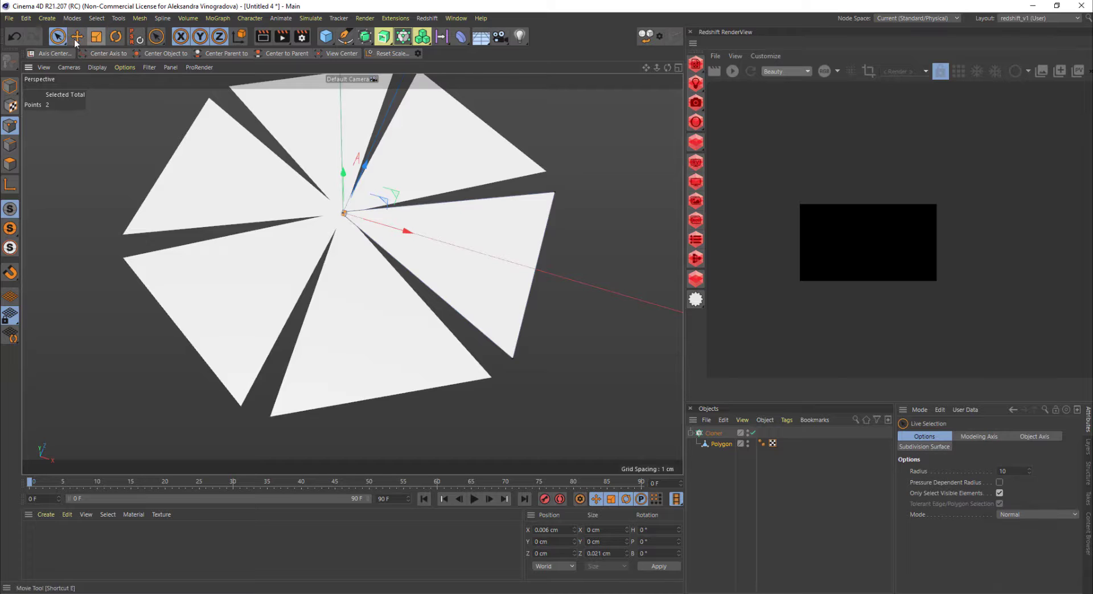
{"action": "key", "text": "space"}
{"action": "key", "text": "space"}
{"action": "key", "text": "space"}
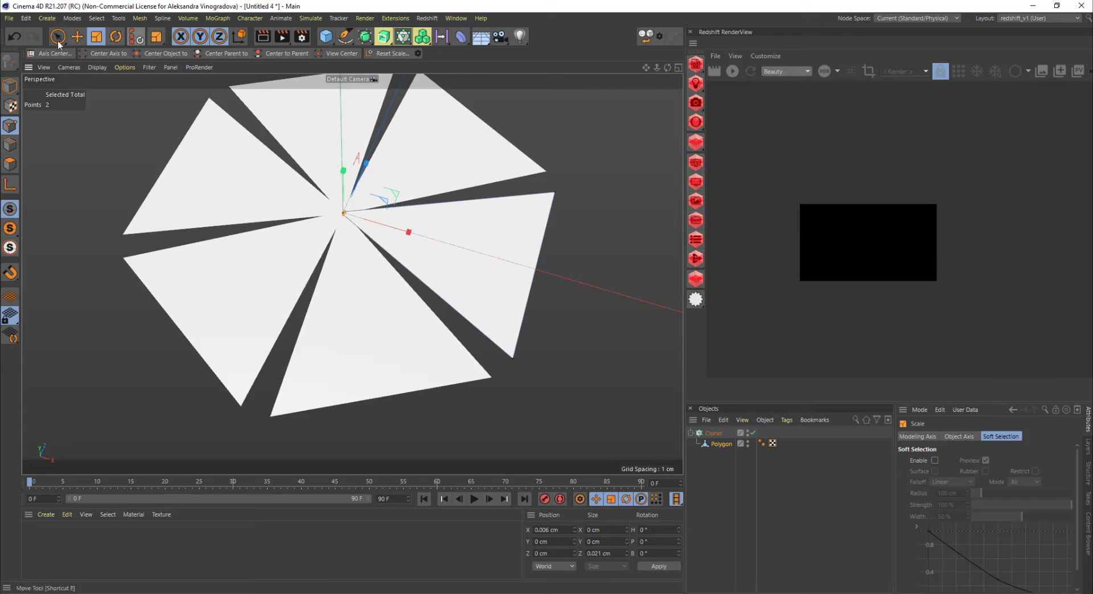
{"action": "left_click", "coordinate": [57, 38]}
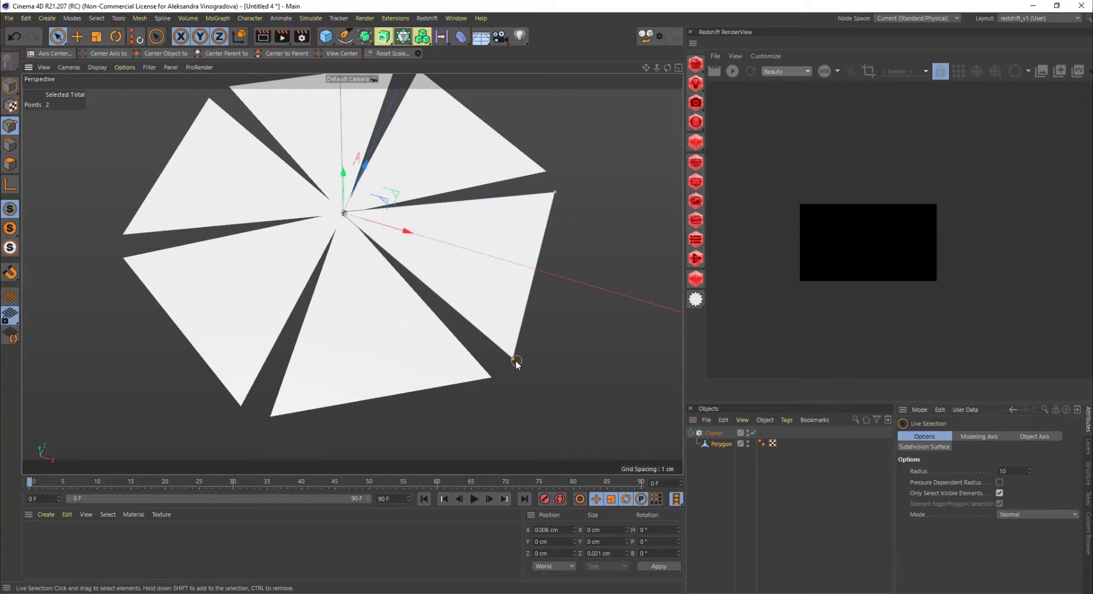
{"action": "key", "text": "e"}
{"action": "left_click_drag", "start_coordinate": [596, 286], "coordinate": [498, 288]}
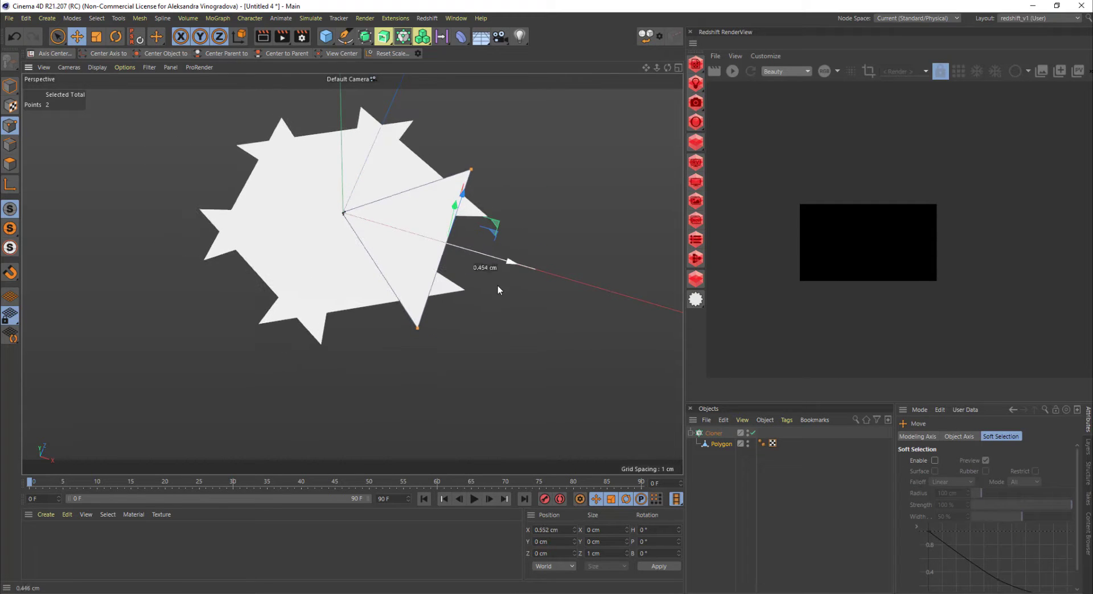
Step: Extrude the petal's outer edge outward and down to about X 0.73 cm, Y -0.17 cm, and widen it to about 0.81 cm along Z
{"action": "left_click", "coordinate": [9, 146]}
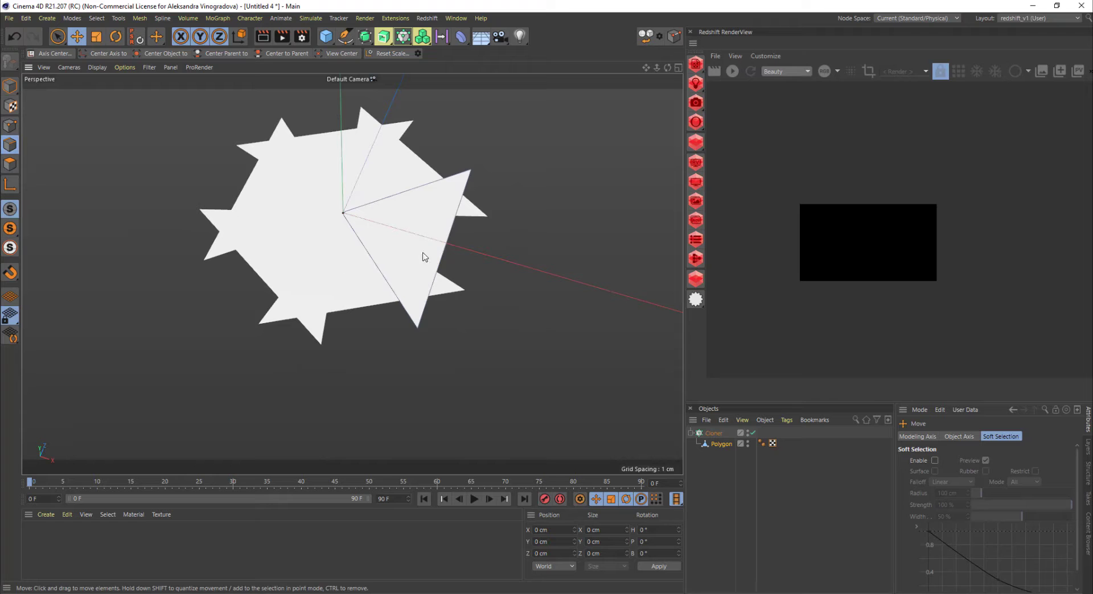
{"action": "left_click", "coordinate": [439, 260]}
{"action": "key", "text": "t"}
{"action": "mouse_move", "coordinate": [528, 248]}
{"action": "left_mouse_down"}
{"action": "mouse_move", "coordinate": [436, 292]}
{"action": "mouse_move", "coordinate": [455, 193]}
{"action": "mouse_move", "coordinate": [424, 227]}
{"action": "mouse_move", "coordinate": [380, 213]}
{"action": "mouse_move", "coordinate": [374, 222]}
{"action": "mouse_move", "coordinate": [434, 280]}
{"action": "mouse_move", "coordinate": [456, 367]}
{"action": "left_mouse_up"}
{"action": "key", "text": "e"}
{"action": "key", "text": "t"}
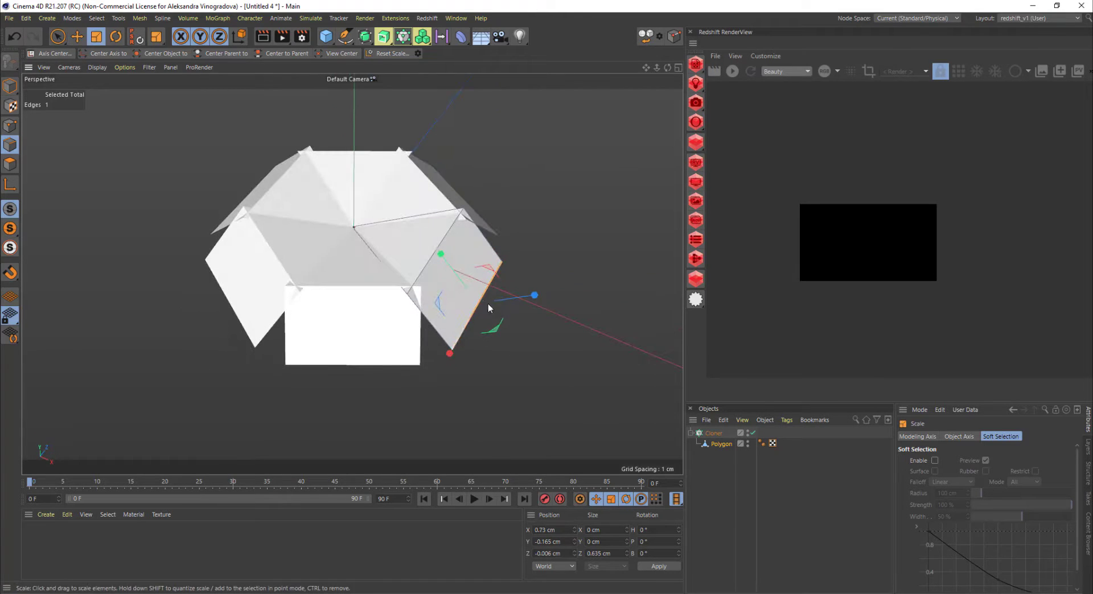
{"action": "left_click_drag", "start_coordinate": [488, 303], "coordinate": [590, 264]}
{"action": "key", "text": "e"}
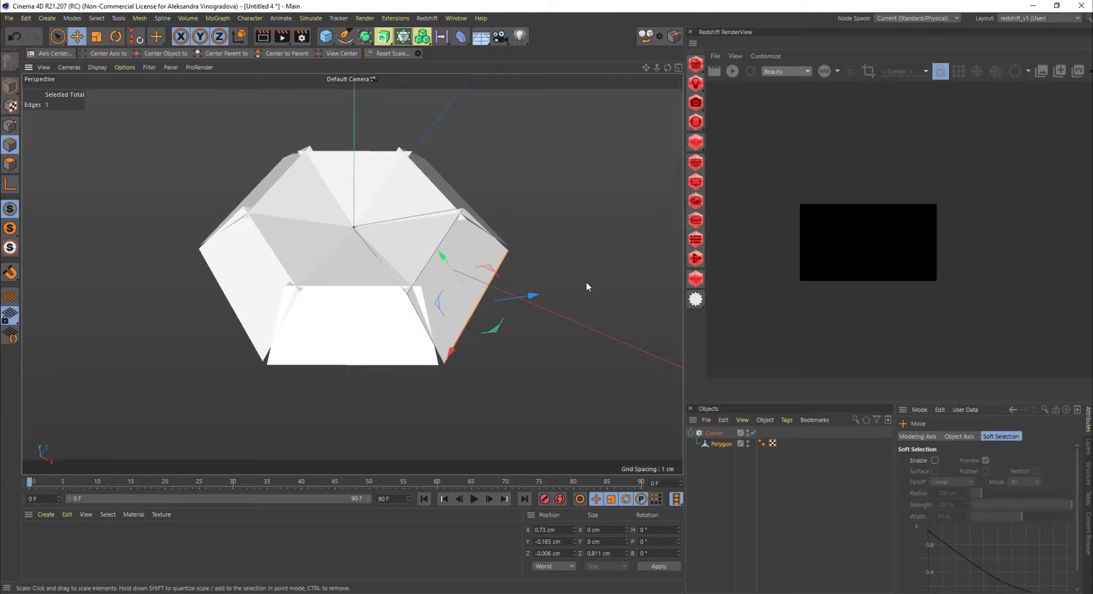
{"action": "left_click_drag", "start_coordinate": [468, 336], "coordinate": [508, 343], "text": "alt"}
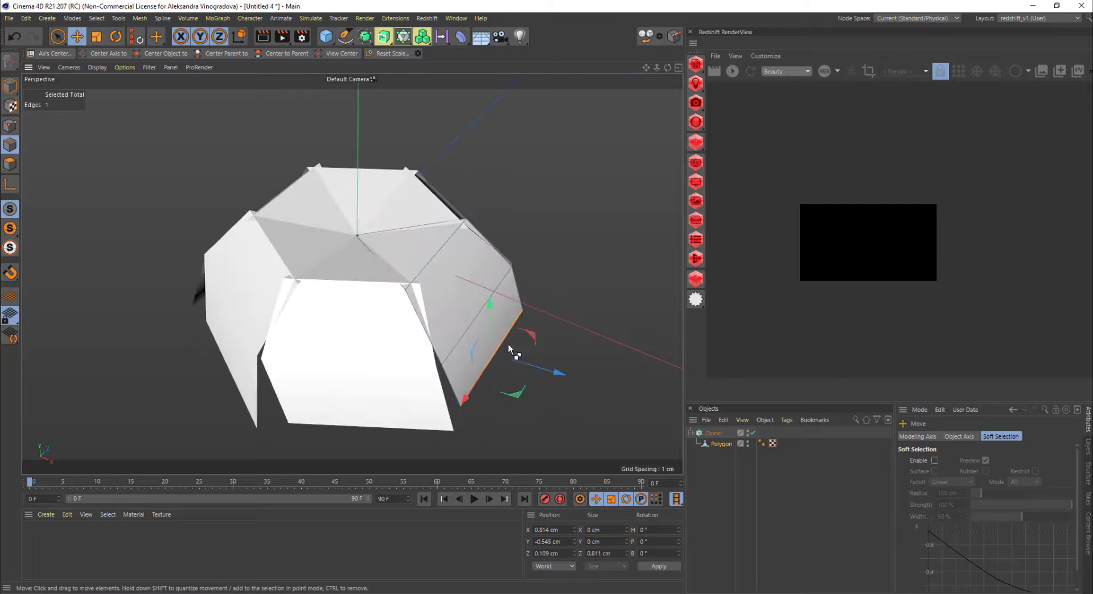
{"action": "key", "text": "ctrl+z"}
{"action": "key", "text": "ctrl+z"}
Step: Extrude the petal's lower edge down to about X 0.80 cm, Y -0.51 cm, and switch the axes to world coordinates
{"action": "left_click_drag", "start_coordinate": [467, 291], "coordinate": [532, 234], "text": "alt"}
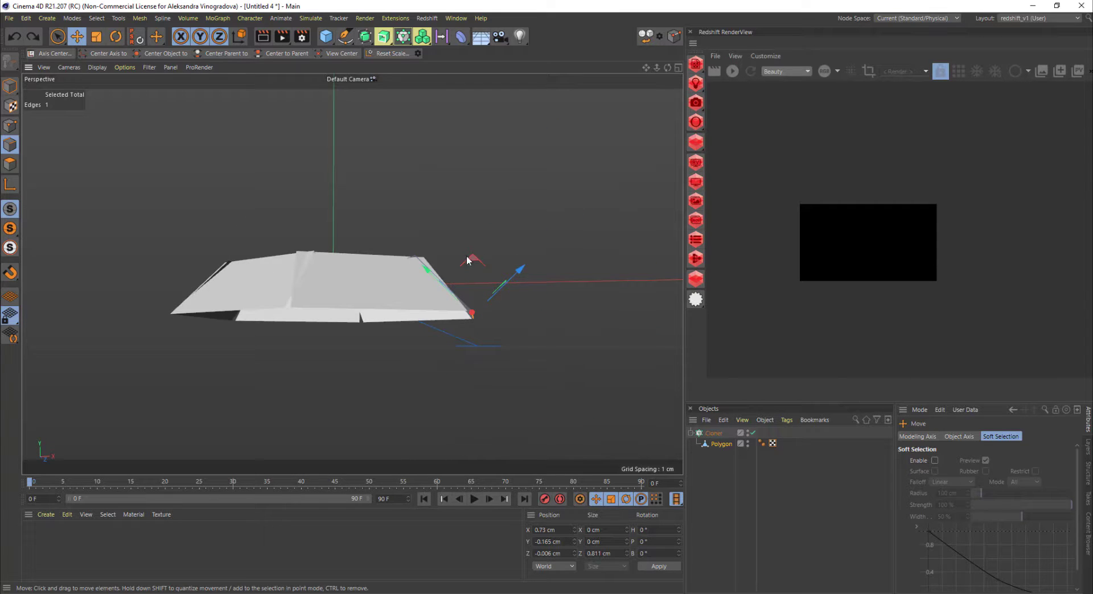
{"action": "left_click_drag", "start_coordinate": [480, 268], "coordinate": [525, 328]}
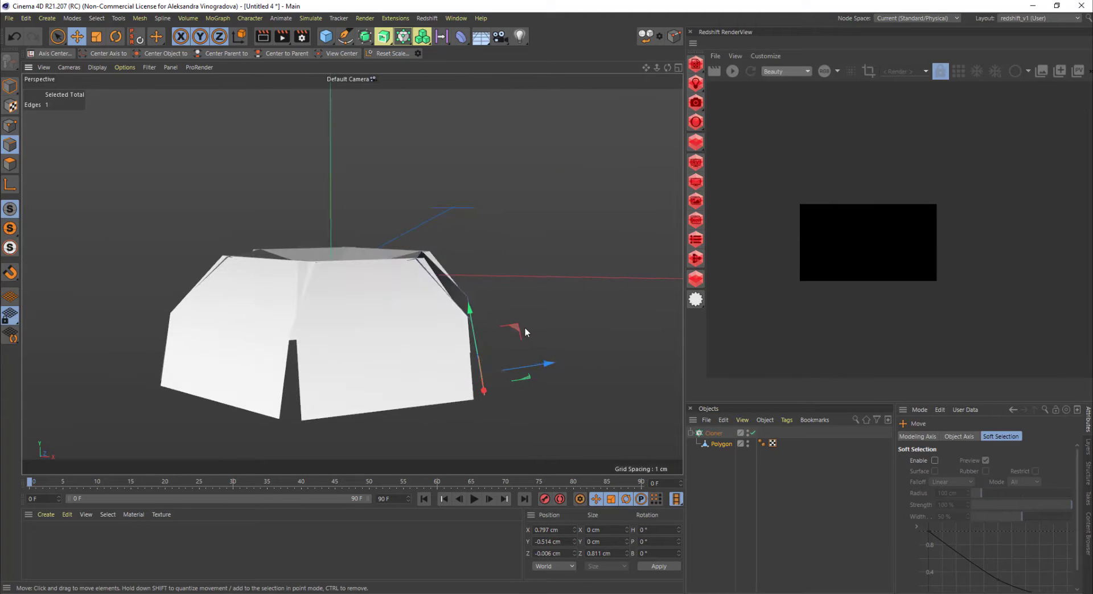
{"action": "key", "text": "w"}
{"action": "key", "text": "w"}
{"action": "key", "text": "w"}
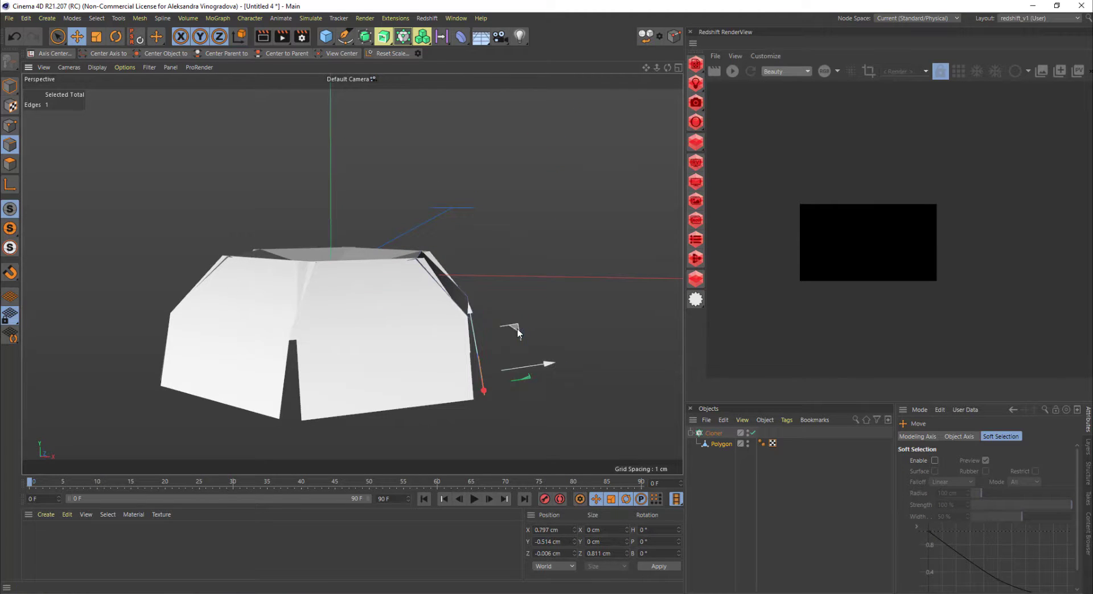
{"action": "key", "text": "w"}
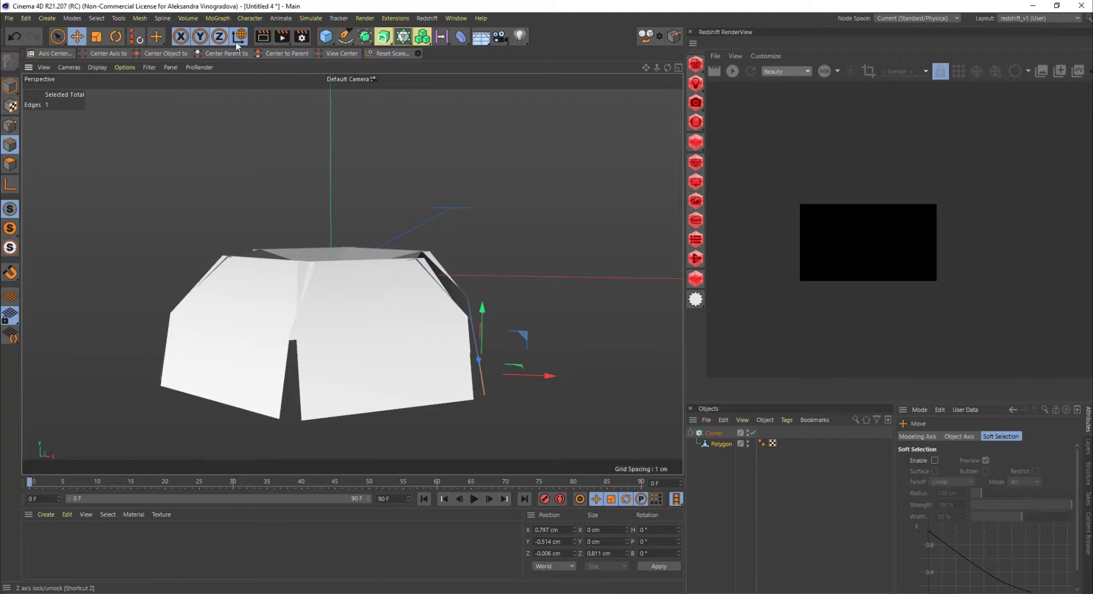
{"action": "key", "text": "w"}
Step: Extrude the petal's lower edge further downward and scale the new edge in to taper the petal
{"action": "middle_click_drag", "start_coordinate": [529, 330], "coordinate": [471, 253], "text": "alt"}
{"action": "left_click_drag", "start_coordinate": [471, 253], "coordinate": [430, 255], "text": "alt"}
{"action": "middle_click_drag", "start_coordinate": [457, 278], "coordinate": [463, 205], "text": "alt"}
{"action": "left_click_drag", "start_coordinate": [472, 215], "coordinate": [458, 282], "text": "ctrl"}
{"action": "key", "text": "t"}
{"action": "left_click_drag", "start_coordinate": [572, 278], "coordinate": [308, 395]}
Step: Extend the tapered end into a small outward-curling lip and adjust its fold edge to about 0.23 cm wide
{"action": "left_click_drag", "start_coordinate": [442, 289], "coordinate": [494, 271], "text": "alt"}
{"action": "key", "text": "e"}
{"action": "left_click_drag", "start_coordinate": [477, 308], "coordinate": [378, 399], "text": "alt"}
{"action": "key", "text": "t"}
{"action": "left_click", "coordinate": [427, 330]}
{"action": "left_click", "coordinate": [432, 331]}
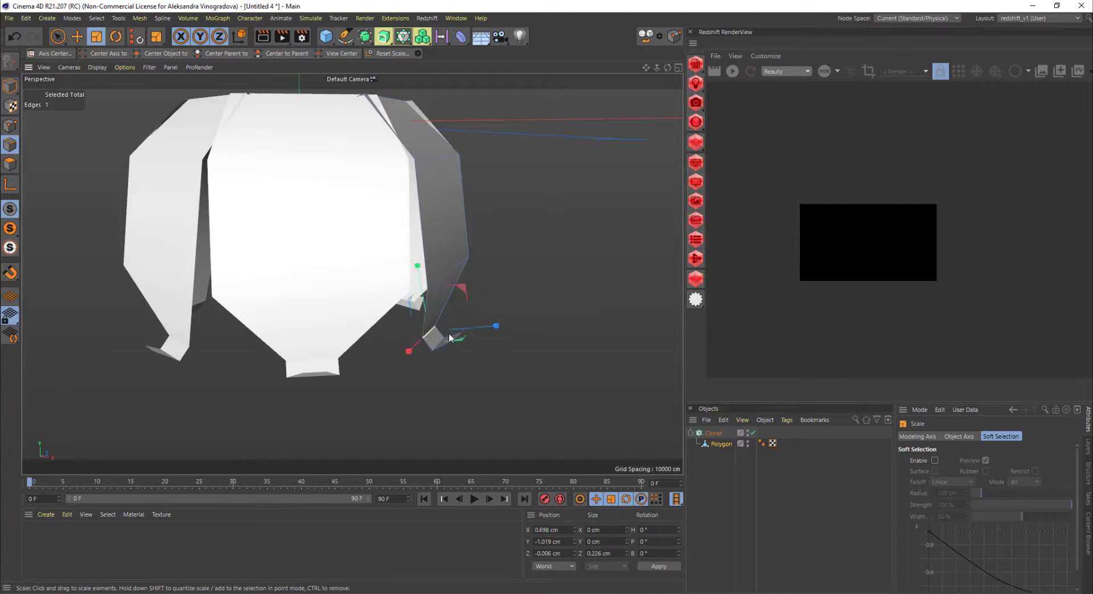
Step: Move the petal's upper bend edge outward to about X 0.76 cm and position the cross edge below it at about X 0.81 cm
{"action": "left_click_drag", "start_coordinate": [449, 333], "coordinate": [480, 254], "text": "alt"}
{"action": "key", "text": "e"}
{"action": "left_click_drag", "start_coordinate": [512, 217], "coordinate": [520, 219]}
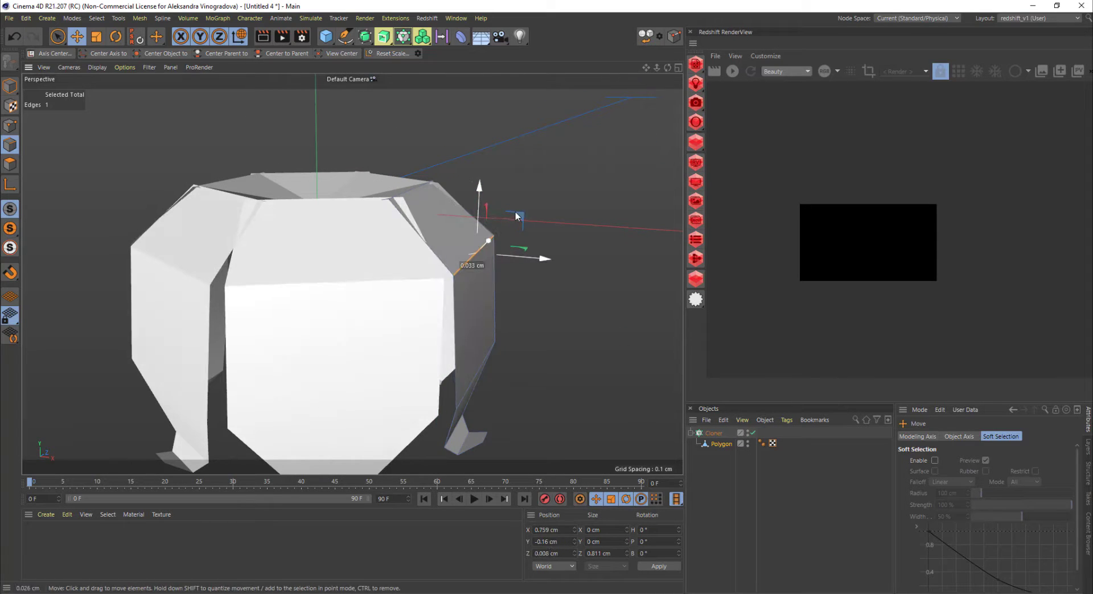
{"action": "left_click", "coordinate": [476, 376]}
{"action": "left_click_drag", "start_coordinate": [524, 336], "coordinate": [482, 315]}
Step: Ring-select the petal's seven cross edges and subdivide them once to add a lengthwise centre line
{"action": "key", "text": "u"}
{"action": "key", "text": "b"}
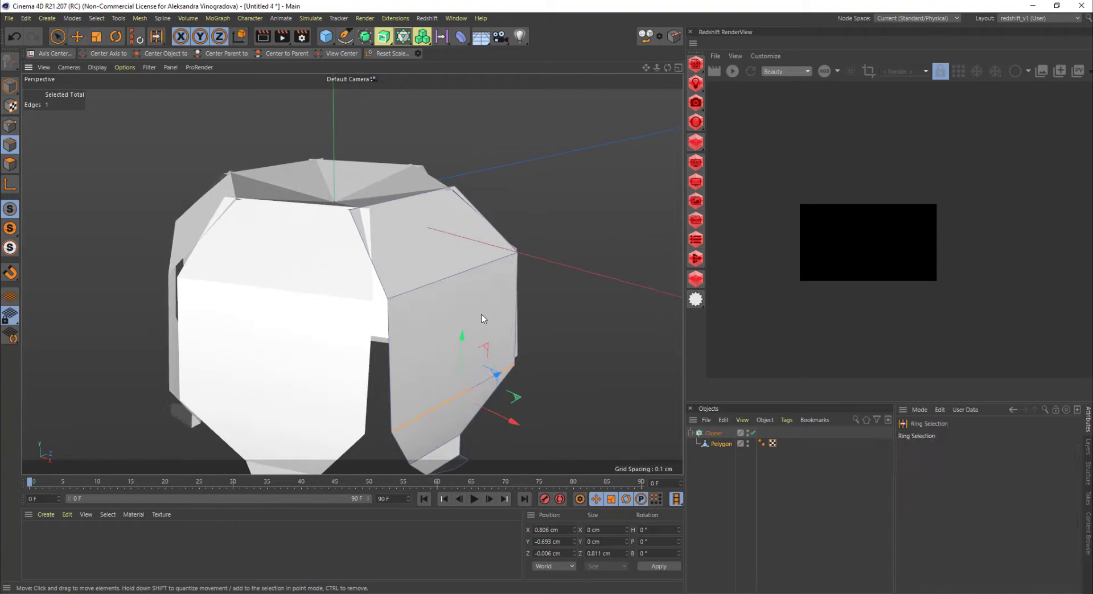
{"action": "left_click", "coordinate": [406, 194]}
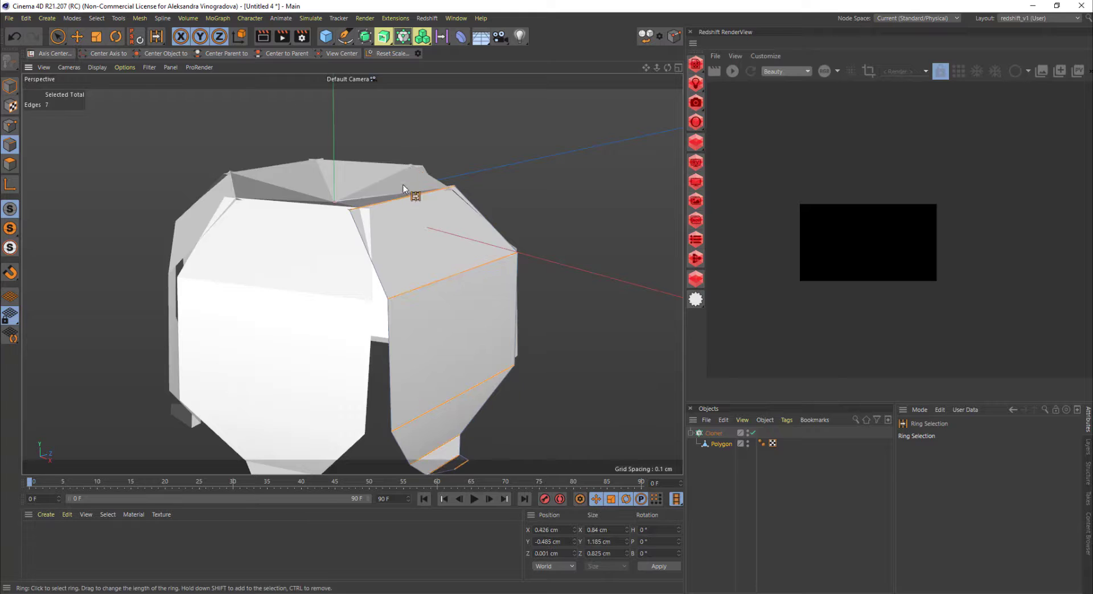
{"action": "left_click_drag", "start_coordinate": [406, 194], "coordinate": [408, 254], "text": "alt"}
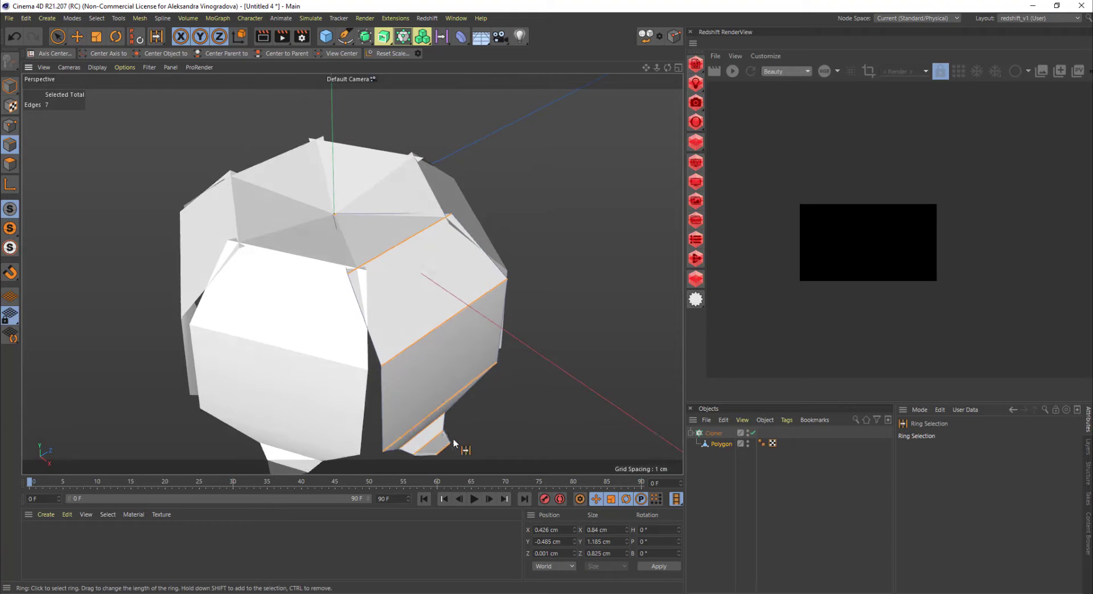
{"action": "middle_click_drag", "start_coordinate": [454, 384], "coordinate": [456, 281], "text": "alt"}
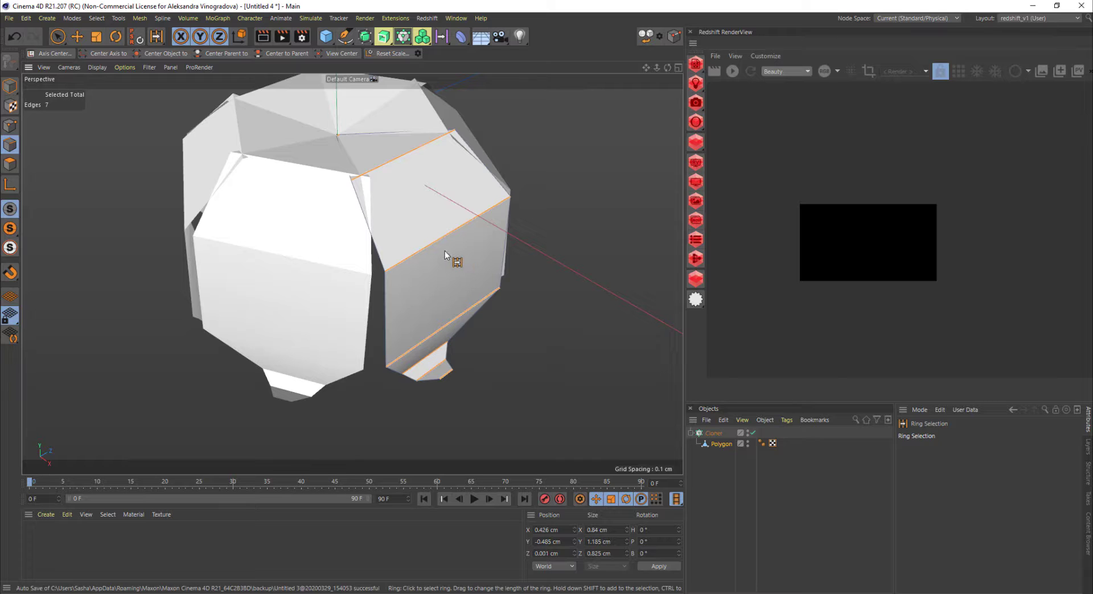
{"action": "key", "text": "m"}
{"action": "key", "text": "m"}
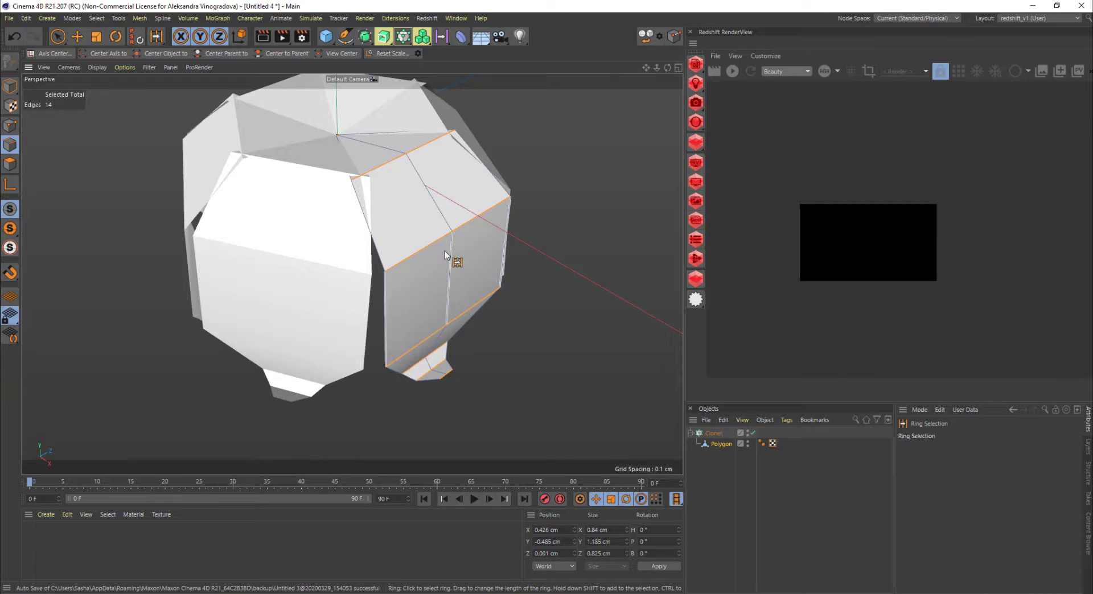
Step: Select the centre-line edge along the petal's middle section and pull it outward to about X 0.92 cm
{"action": "key", "text": "e"}
{"action": "left_click_drag", "start_coordinate": [450, 239], "coordinate": [473, 153], "text": "alt"}
{"action": "left_click", "coordinate": [456, 269]}
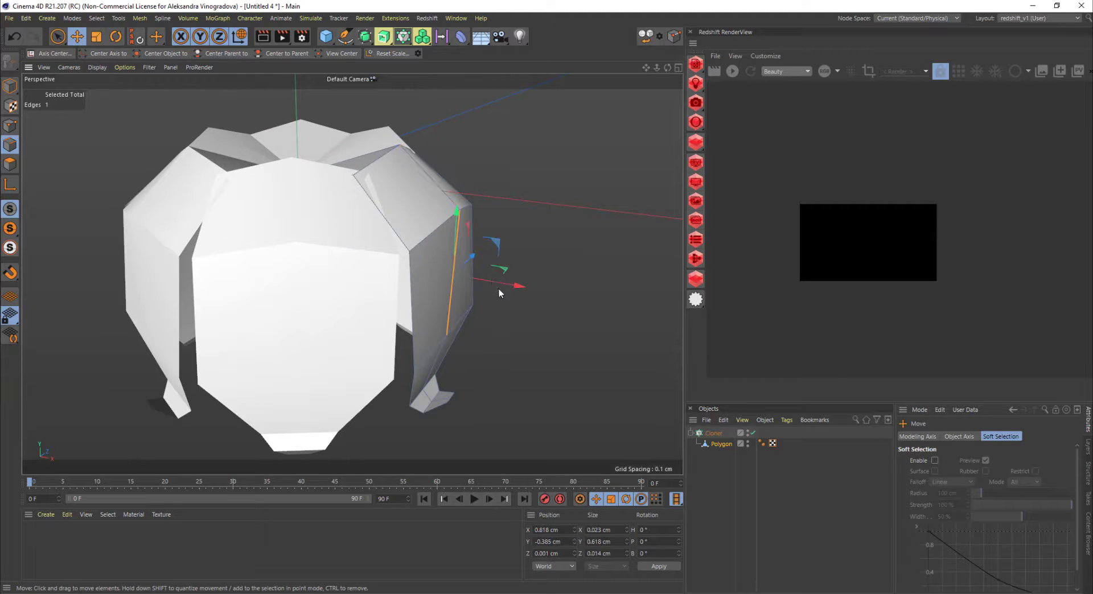
{"action": "left_click_drag", "start_coordinate": [499, 289], "coordinate": [524, 282], "text": "alt"}
{"action": "left_click_drag", "start_coordinate": [425, 211], "coordinate": [468, 168], "text": "alt"}
{"action": "left_click", "coordinate": [347, 139]}
{"action": "left_click", "coordinate": [468, 346]}
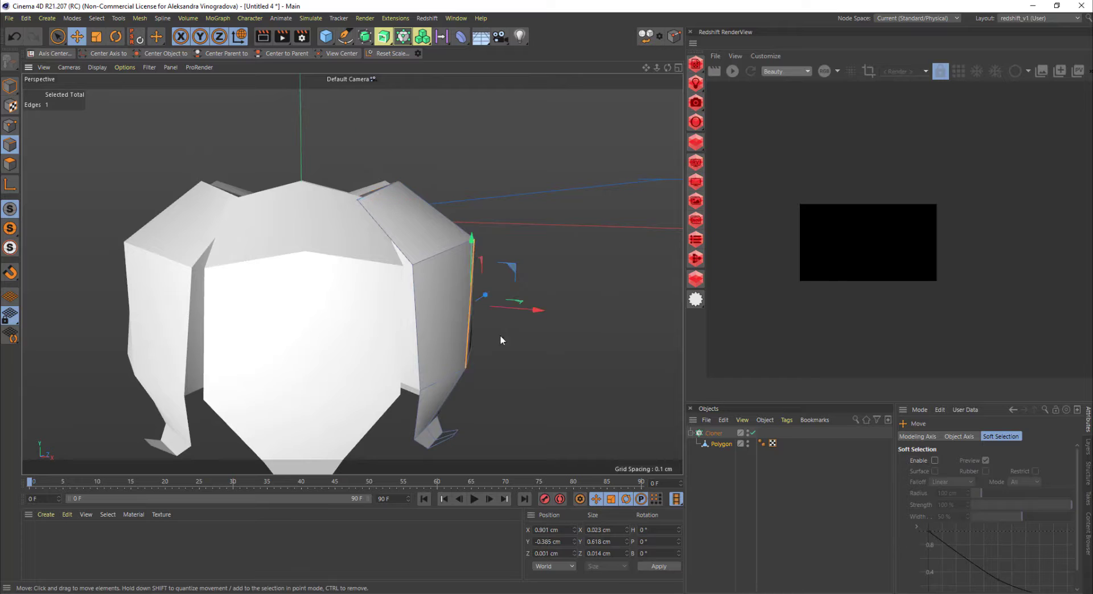
{"action": "left_click_drag", "start_coordinate": [497, 328], "coordinate": [481, 302], "text": "alt"}
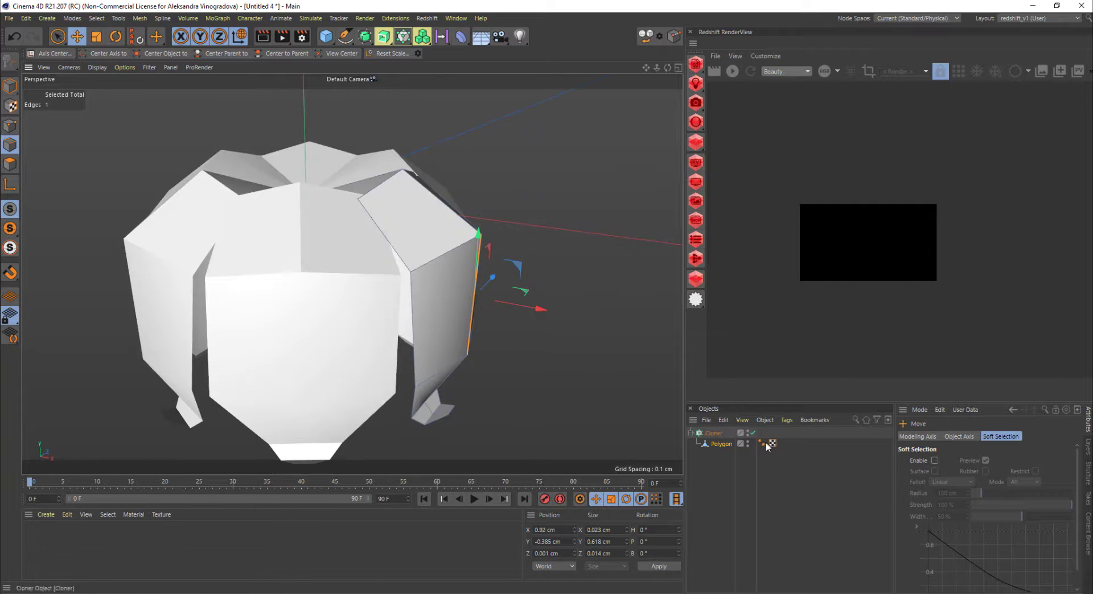
Step: Place the Cloner inside a new Subdivision Surface to smooth the petals and inspect the bell
{"action": "left_click", "coordinate": [714, 434]}
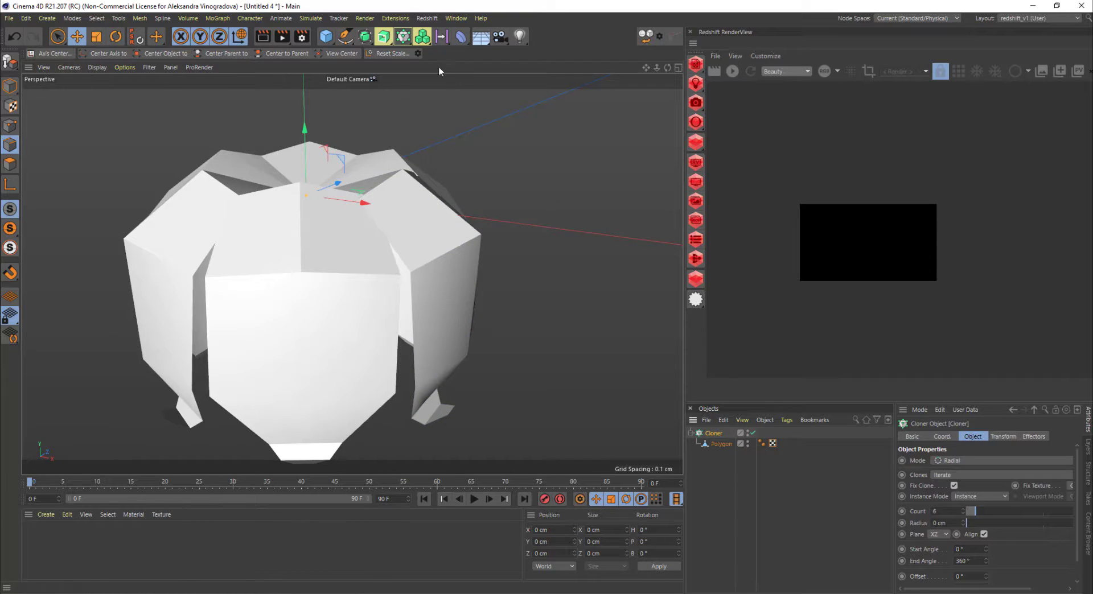
{"action": "left_click", "coordinate": [364, 38], "text": "alt"}
{"action": "left_click_drag", "start_coordinate": [393, 285], "coordinate": [566, 298], "text": "alt"}
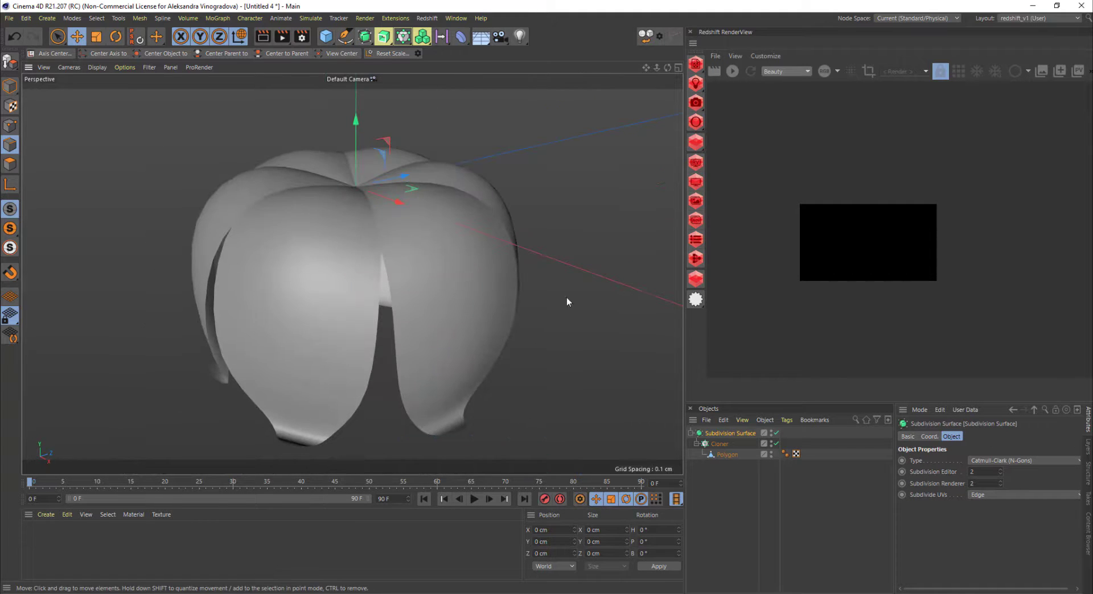
{"action": "left_click_drag", "start_coordinate": [390, 299], "coordinate": [388, 263], "text": "alt"}
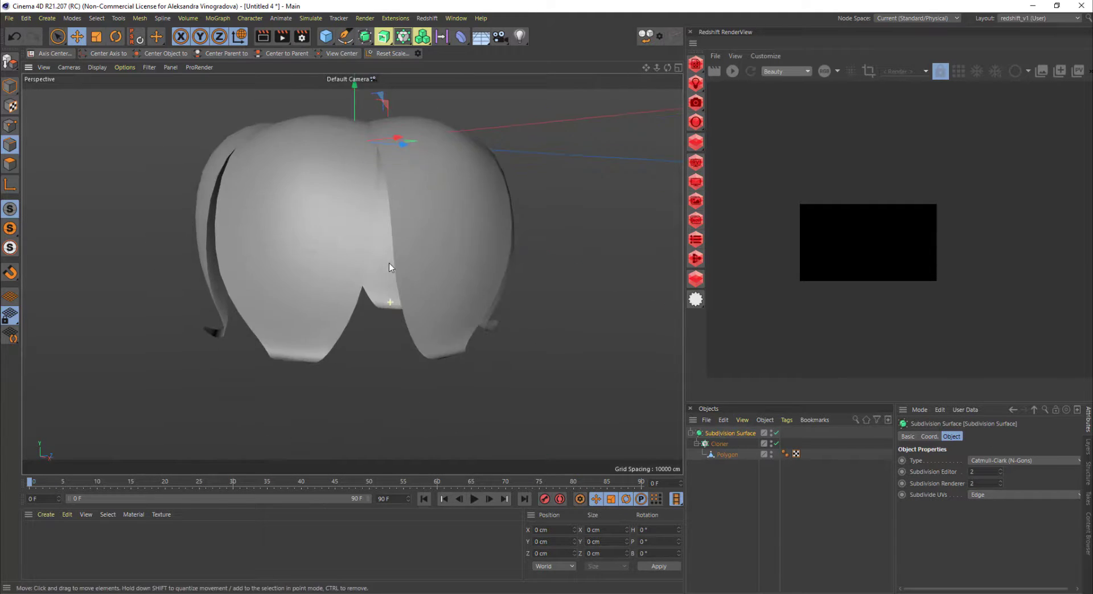
{"action": "middle_click_drag", "start_coordinate": [453, 309], "coordinate": [380, 343], "text": "alt"}
Step: Rectangle-select the three points across the petal's lower middle and widen that row to 0.87 cm along Z
{"action": "left_click", "coordinate": [718, 459]}
{"action": "mouse_move", "coordinate": [381, 309]}
{"action": "left_mouse_down", "text": "alt"}
{"action": "mouse_move", "coordinate": [349, 315]}
{"action": "mouse_move", "coordinate": [234, 296]}
{"action": "left_mouse_up", "text": "alt"}
{"action": "left_click", "coordinate": [10, 125]}
{"action": "key", "text": "9"}
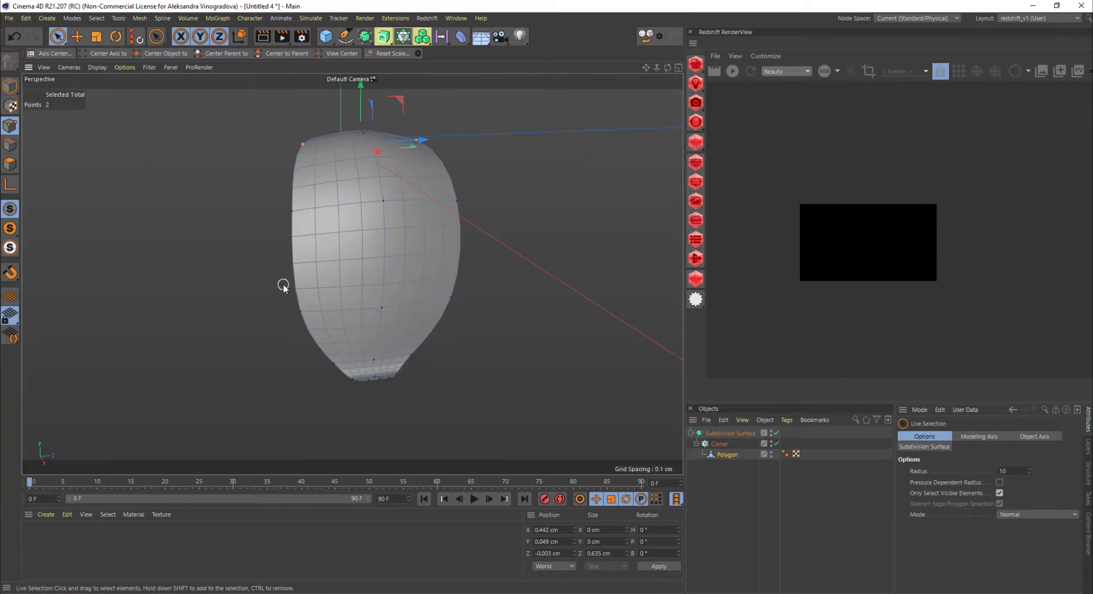
{"action": "key", "text": "0"}
{"action": "left_click_drag", "start_coordinate": [268, 267], "coordinate": [512, 329]}
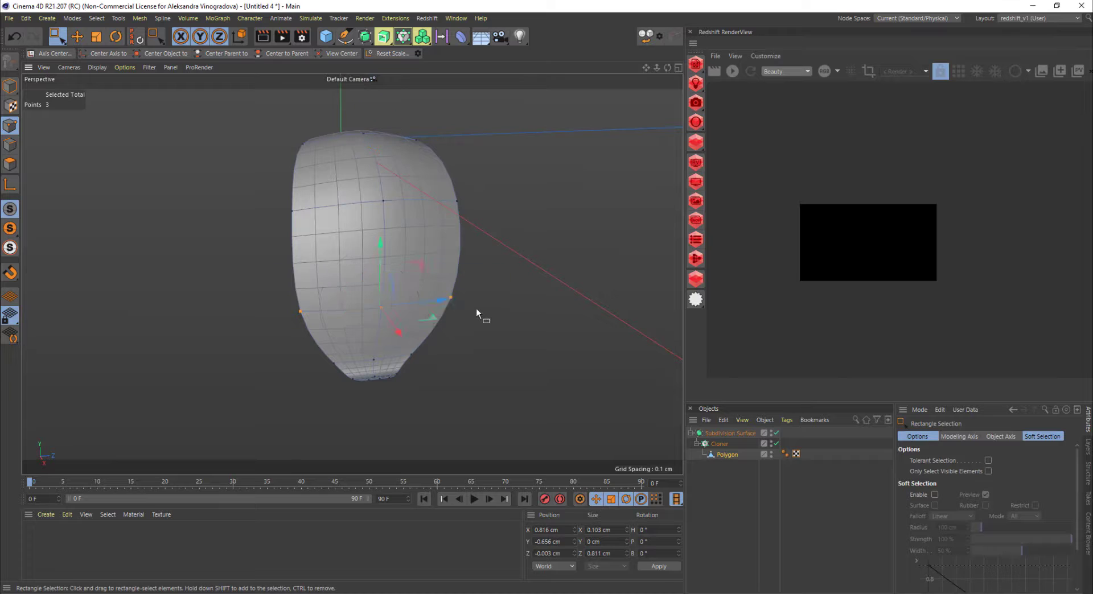
{"action": "key", "text": "r"}
{"action": "key", "text": "e"}
{"action": "left_click_drag", "start_coordinate": [431, 300], "coordinate": [432, 300]}
{"action": "key", "text": "ctrl+z"}
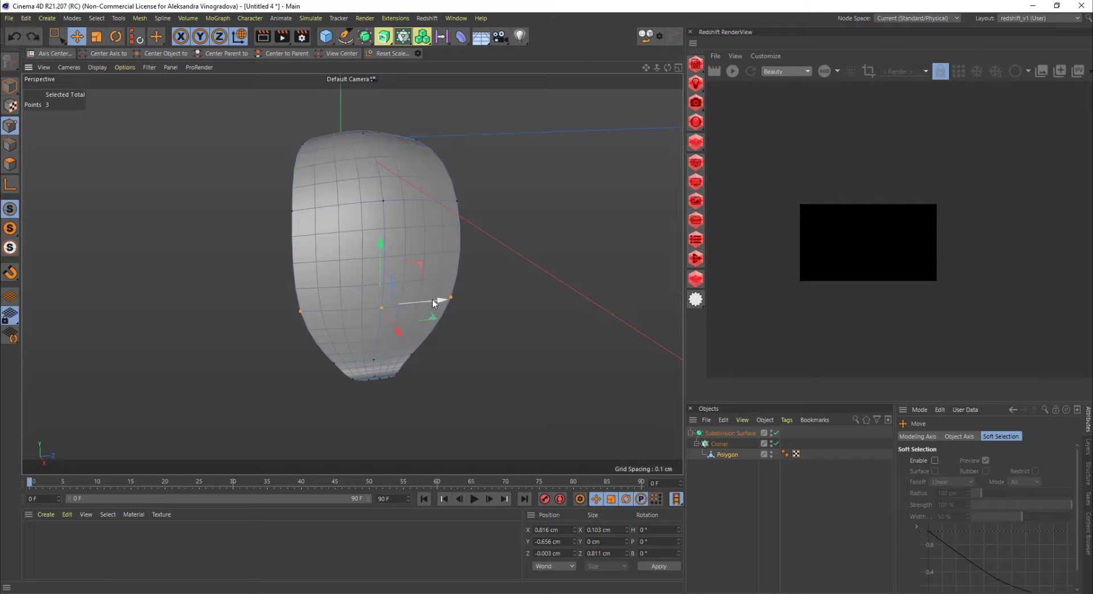
{"action": "key", "text": "r"}
{"action": "key", "text": "t"}
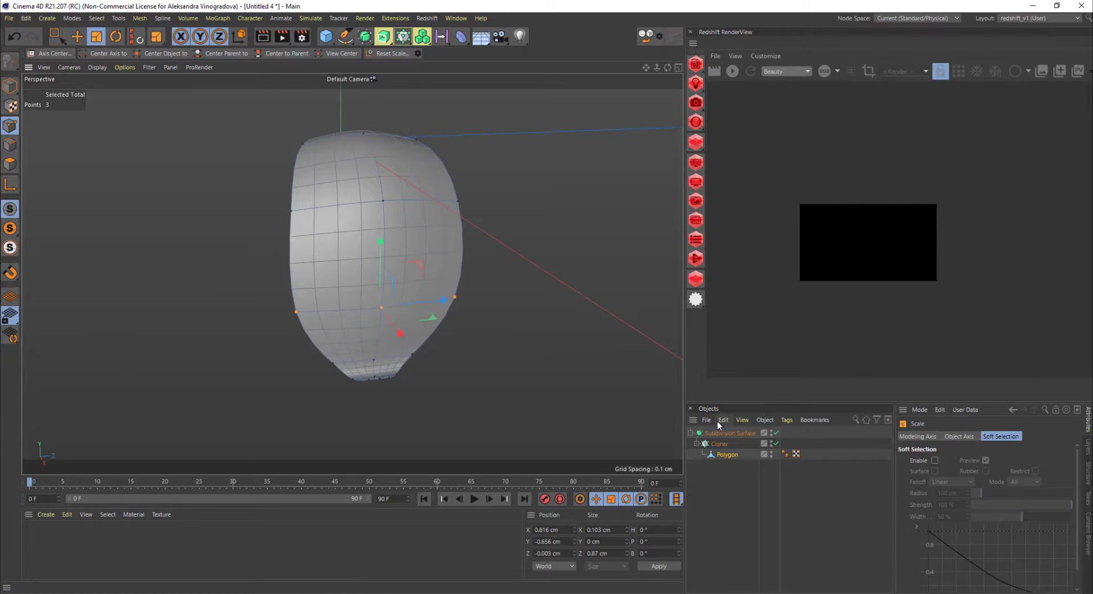
Step: Compare the shape of the whole smoothed bell with the lily-of-the-valley reference photo
{"action": "left_click", "coordinate": [721, 434]}
{"action": "mouse_move", "coordinate": [325, 209]}
{"action": "left_mouse_down", "text": "alt"}
{"action": "mouse_move", "coordinate": [337, 272]}
{"action": "mouse_move", "coordinate": [385, 178]}
{"action": "left_mouse_up", "text": "alt"}
{"action": "right_click_drag", "start_coordinate": [358, 244], "coordinate": [310, 265], "text": "alt"}
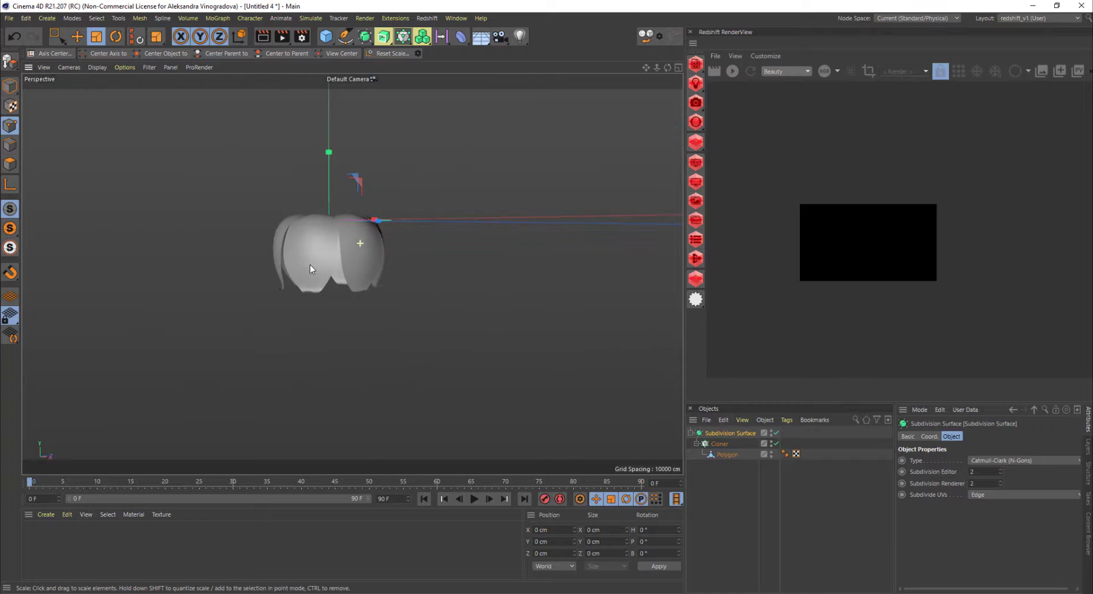
{"action": "middle_click_drag", "start_coordinate": [349, 246], "coordinate": [366, 324], "text": "alt"}
{"action": "left_click_drag", "start_coordinate": [367, 329], "coordinate": [380, 293], "text": "alt"}
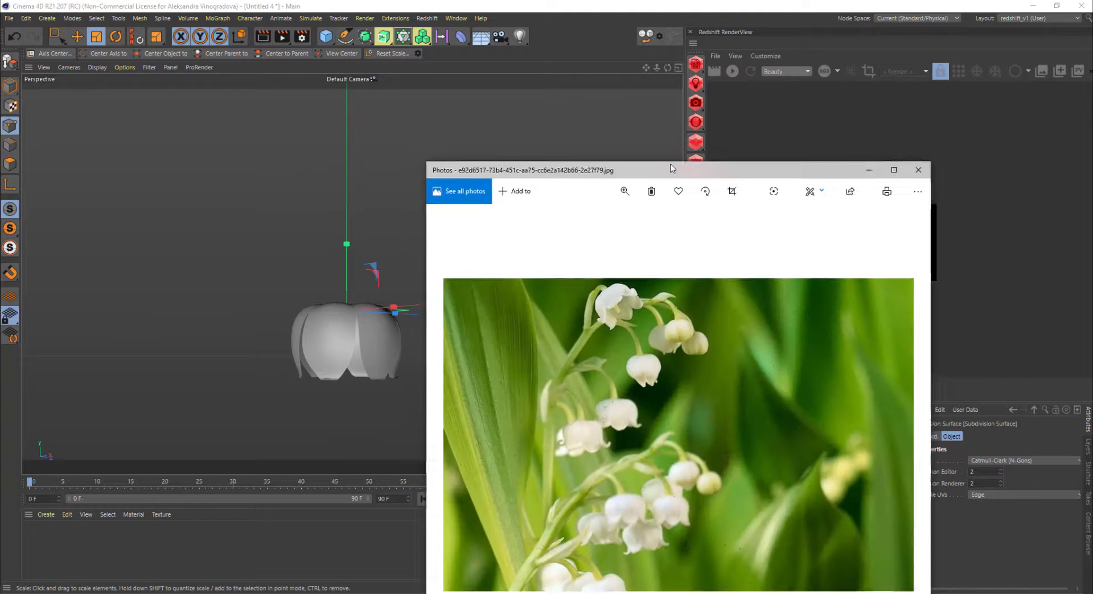
{"action": "left_click_drag", "start_coordinate": [671, 163], "coordinate": [1092, 149]}
Step: Rectangle-select the nine points at the petal's tip and rotate them together to curl the lip outward
{"action": "left_click", "coordinate": [721, 455]}
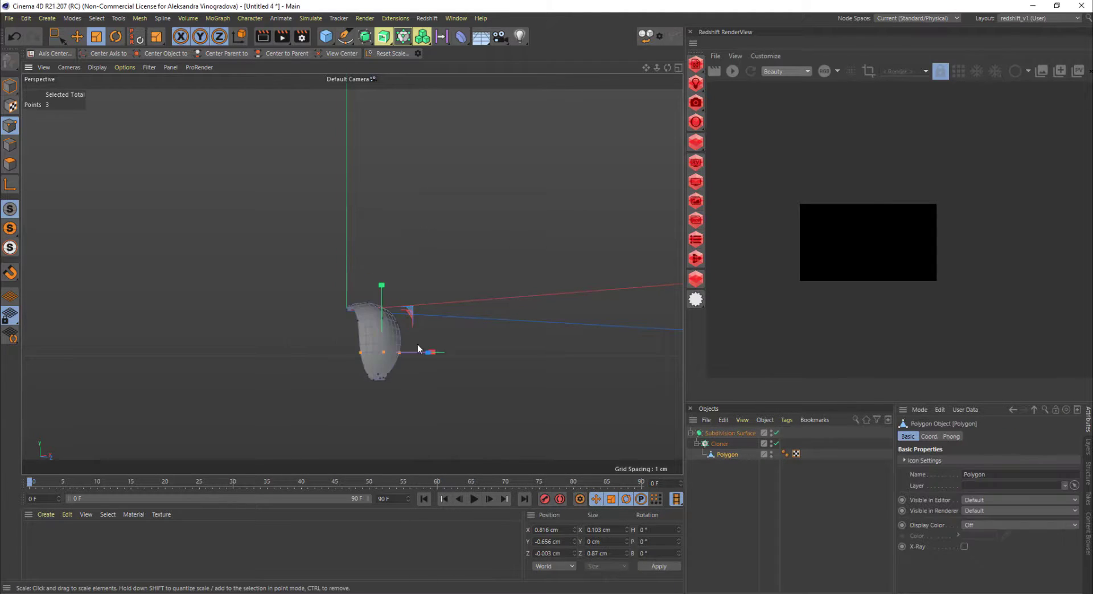
{"action": "scroll", "coordinate": [418, 344], "scroll_direction": "up", "scroll_amount": 3}
{"action": "key", "text": "space"}
{"action": "left_click_drag", "start_coordinate": [288, 392], "coordinate": [408, 439]}
{"action": "key", "text": "space"}
{"action": "key", "text": "h"}
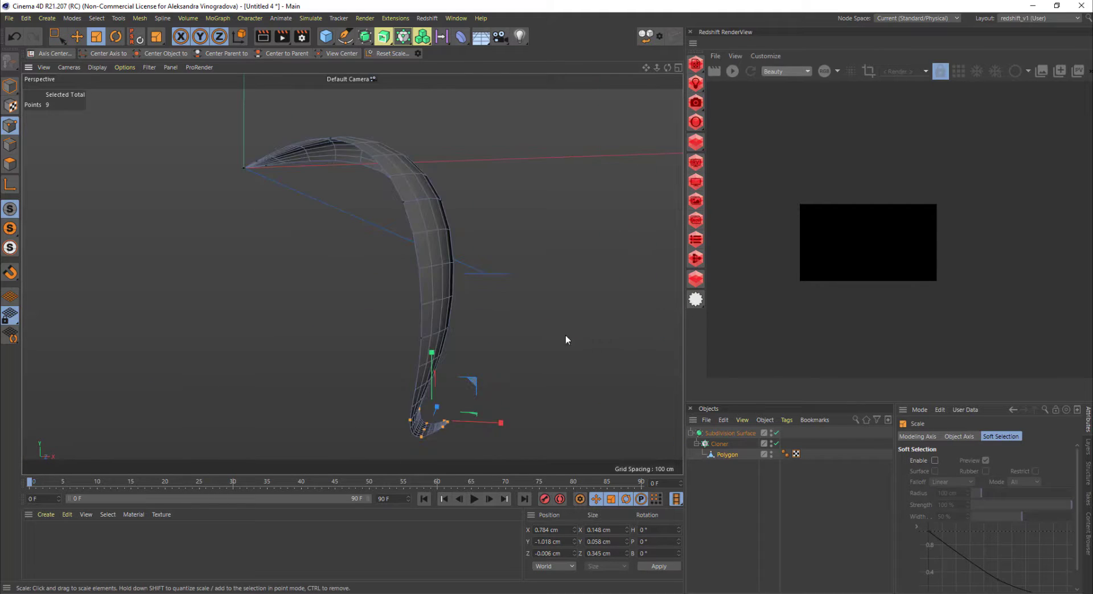
{"action": "middle_click_drag", "start_coordinate": [487, 398], "coordinate": [445, 275], "text": "alt"}
{"action": "key", "text": "r"}
{"action": "left_click_drag", "start_coordinate": [420, 273], "coordinate": [456, 240]}
Step: Select the three-point row just above the curled lip and move it to about X 0.80 cm, Y -0.88 cm
{"action": "key", "text": "e"}
{"action": "key", "text": "0"}
{"action": "left_click_drag", "start_coordinate": [359, 243], "coordinate": [406, 272]}
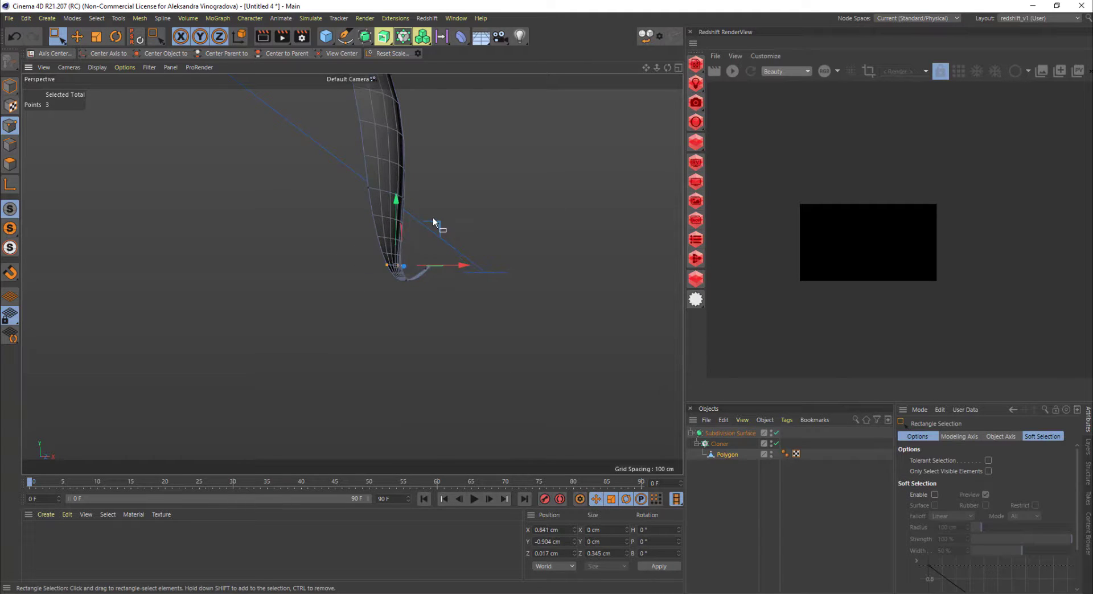
{"action": "left_click_drag", "start_coordinate": [434, 227], "coordinate": [423, 220]}
{"action": "left_click_drag", "start_coordinate": [374, 252], "coordinate": [212, 284], "text": "alt"}
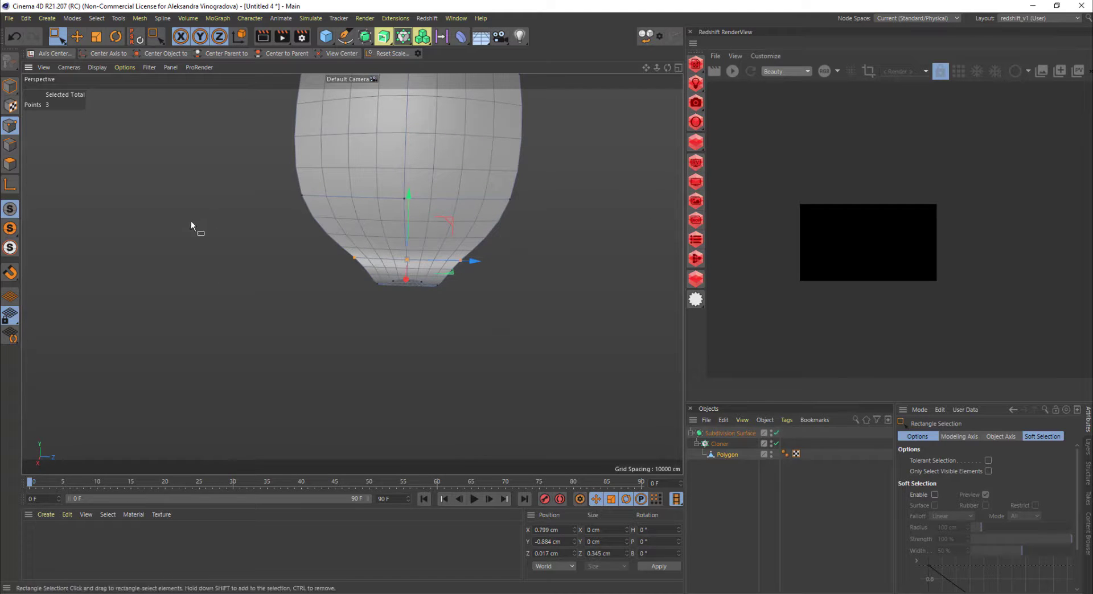
Step: With the petal's Polygon object selected in Model mode, switch the layout to BP - UV Edit
{"action": "left_click", "coordinate": [10, 85]}
{"action": "scroll", "coordinate": [290, 278], "scroll_direction": "down", "scroll_amount": 4}
{"action": "left_click_drag", "start_coordinate": [289, 277], "coordinate": [342, 307], "text": "alt"}
{"action": "middle_click_drag", "start_coordinate": [313, 173], "coordinate": [460, 426], "text": "alt"}
{"action": "left_click_drag", "start_coordinate": [450, 407], "coordinate": [455, 274], "text": "alt"}
{"action": "left_click", "coordinate": [727, 455]}
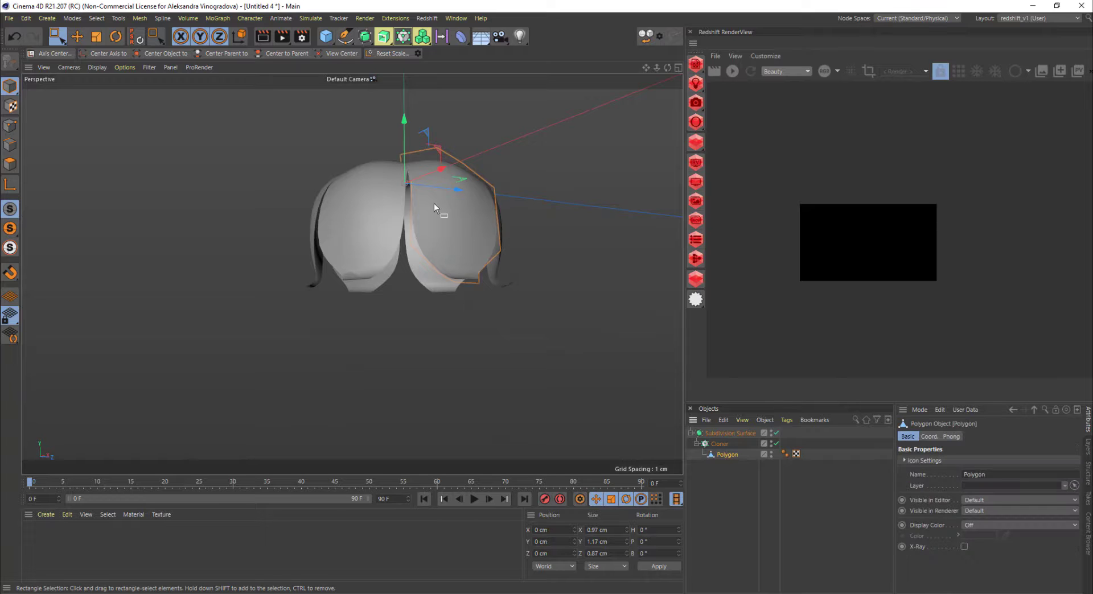
{"action": "left_click_drag", "start_coordinate": [434, 207], "coordinate": [502, 245], "text": "alt"}
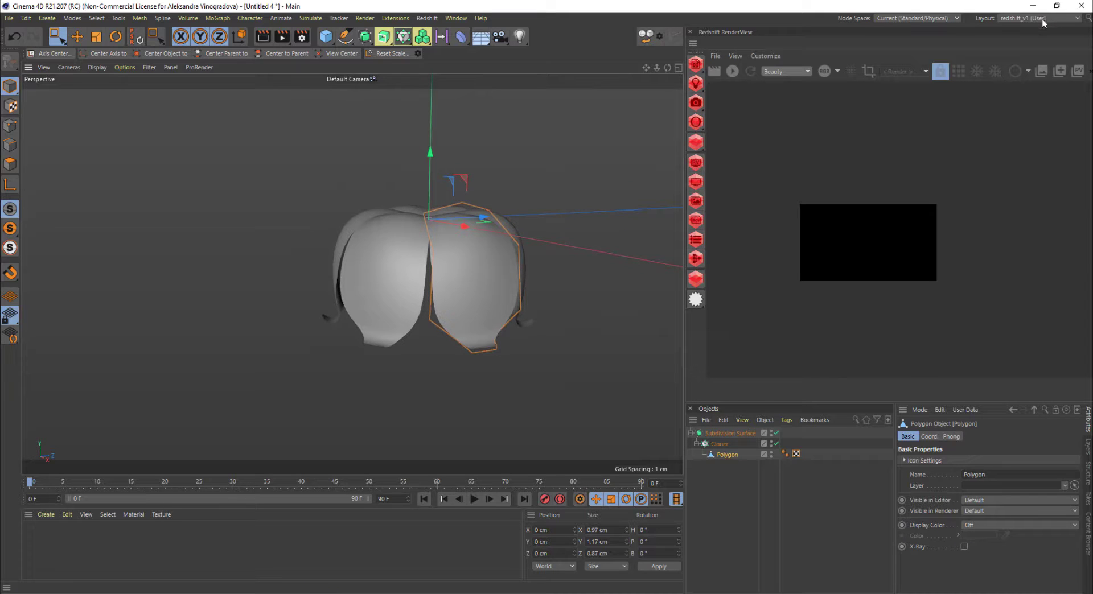
{"action": "left_click", "coordinate": [1066, 18]}
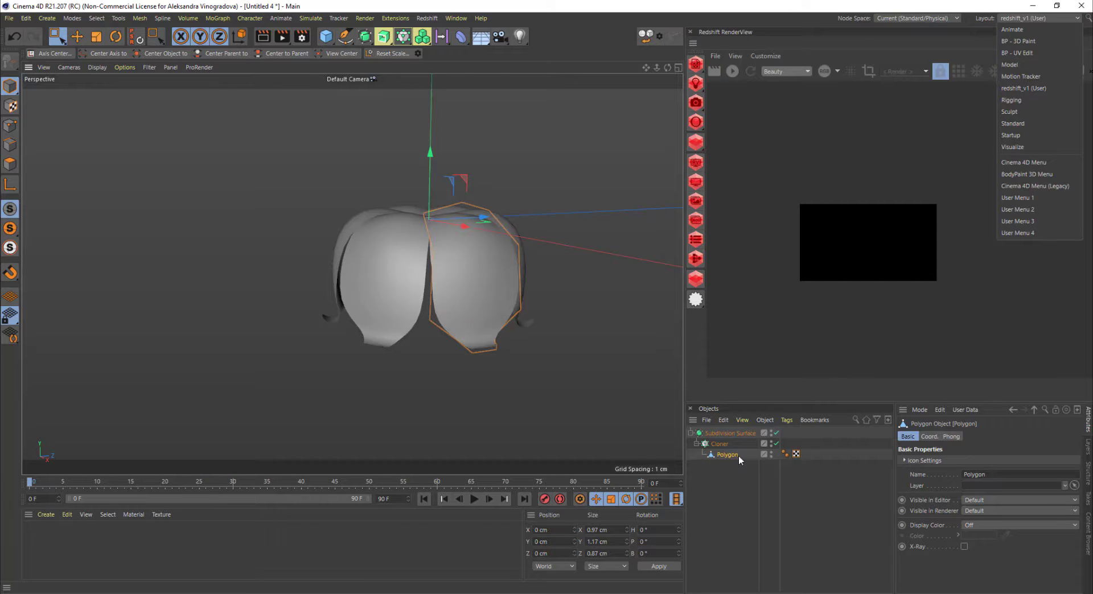
{"action": "left_click", "coordinate": [1025, 53]}
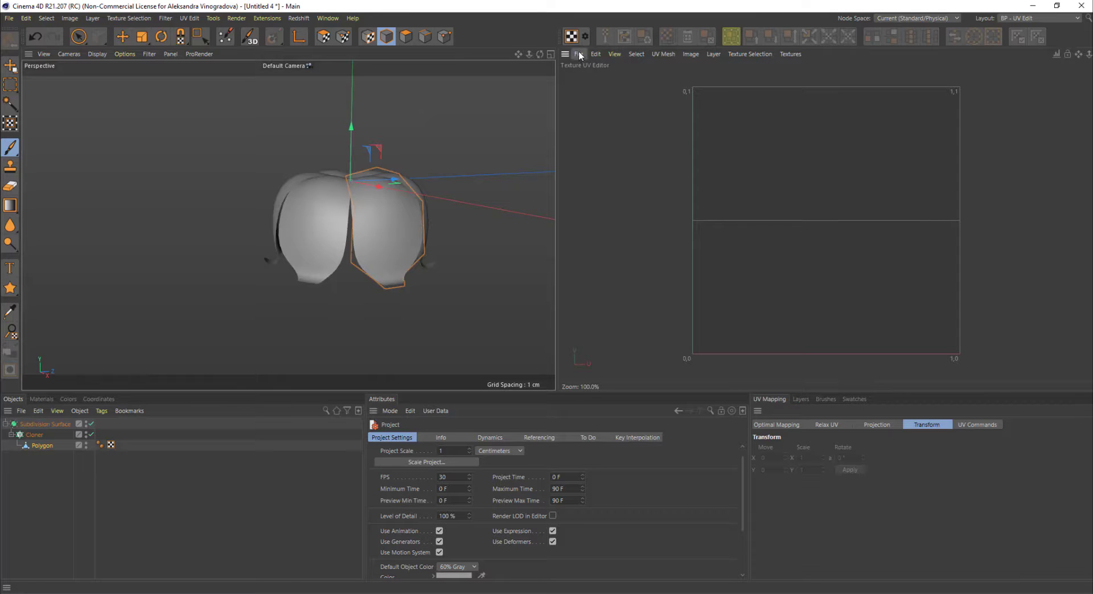
{"action": "left_click", "coordinate": [579, 54]}
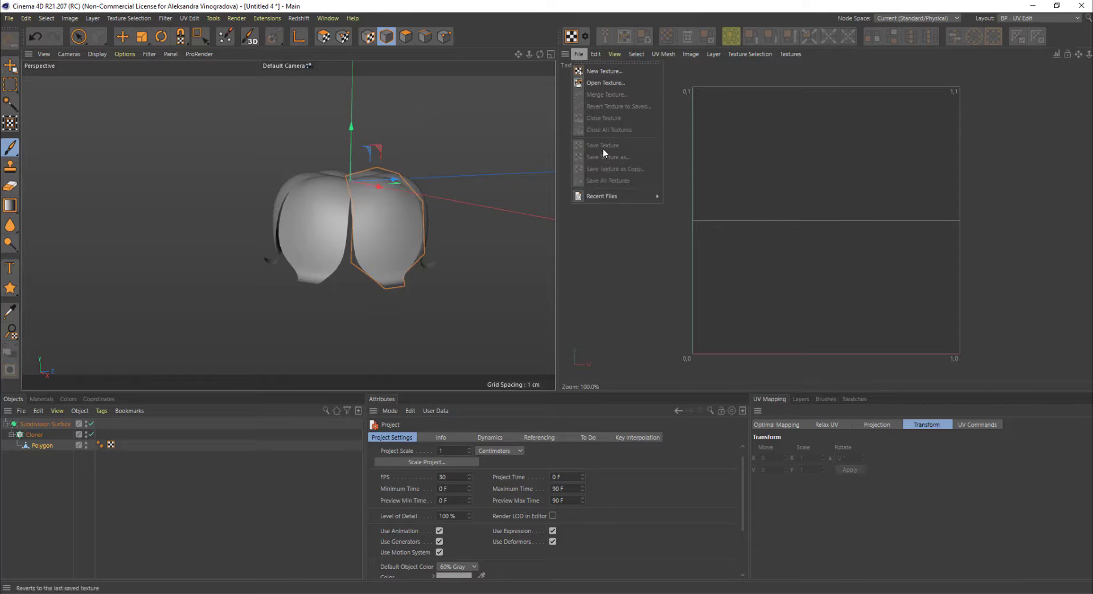
{"action": "left_click", "coordinate": [604, 72]}
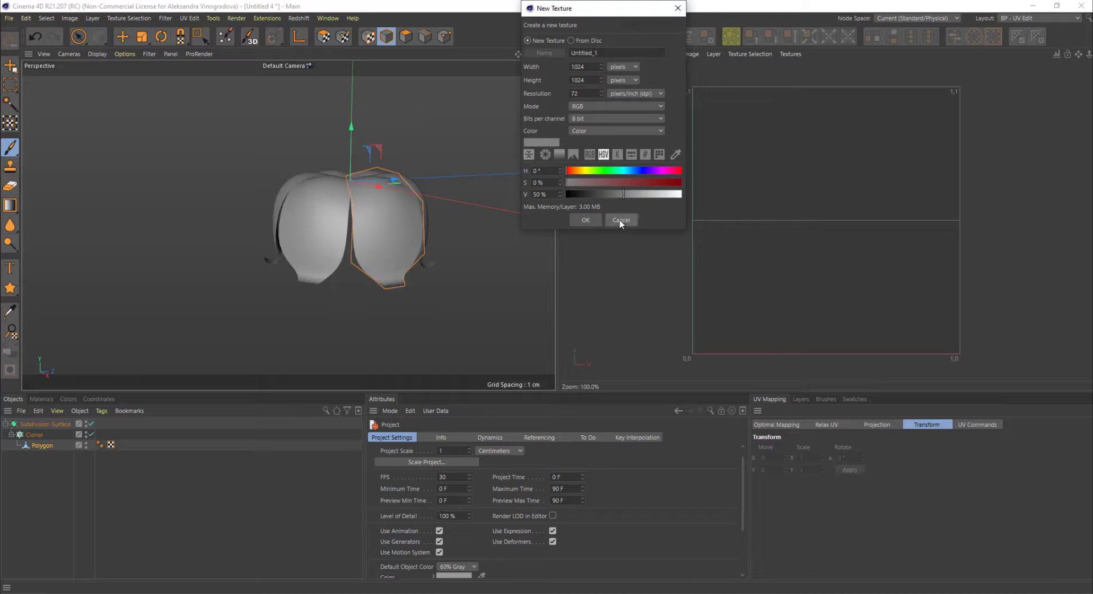
{"action": "left_click", "coordinate": [620, 220]}
Step: Open the atlas texture sklrlrp_4K_Albedo in the UV editor and examine its white star-shaped flower up close
{"action": "left_click", "coordinate": [579, 54]}
{"action": "left_click", "coordinate": [590, 82]}
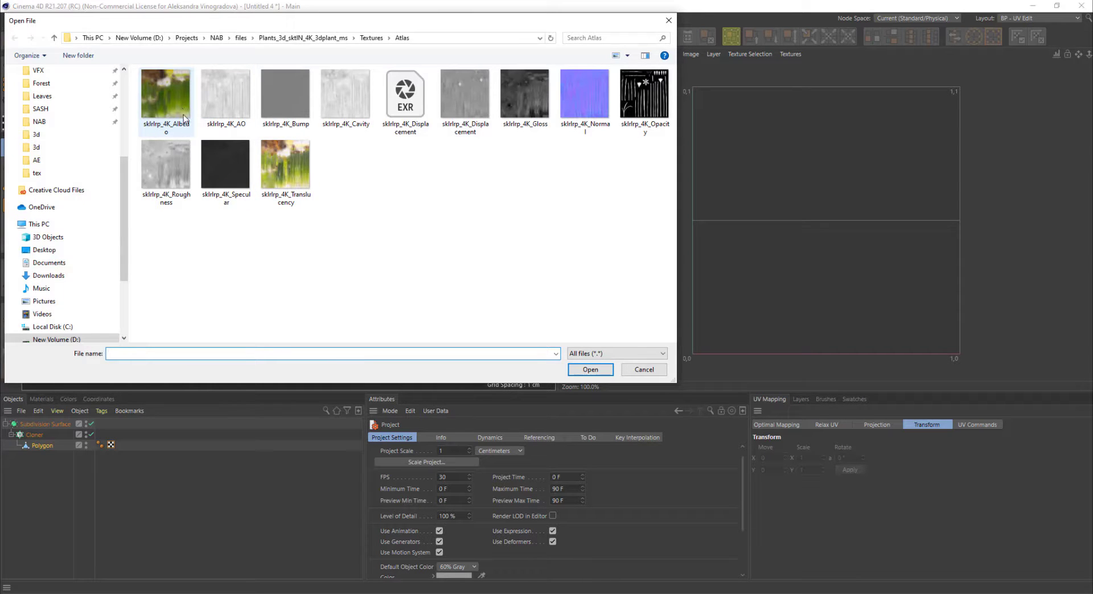
{"action": "double_click", "coordinate": [175, 94]}
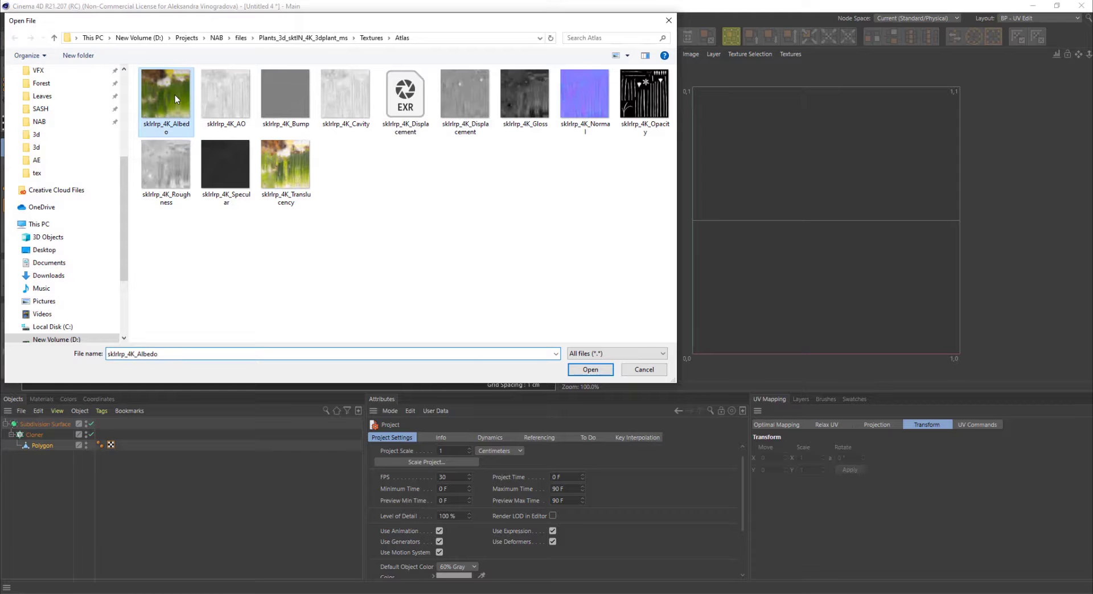
{"action": "scroll", "coordinate": [831, 160], "scroll_direction": "up", "scroll_amount": 5}
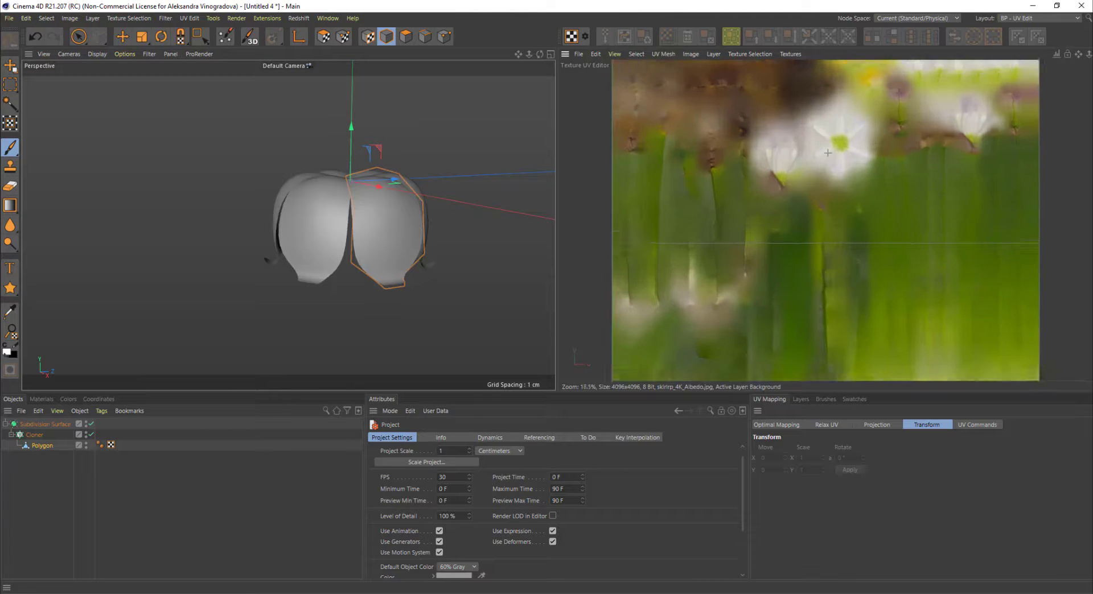
{"action": "middle_click_drag", "start_coordinate": [832, 159], "coordinate": [722, 242], "text": "alt"}
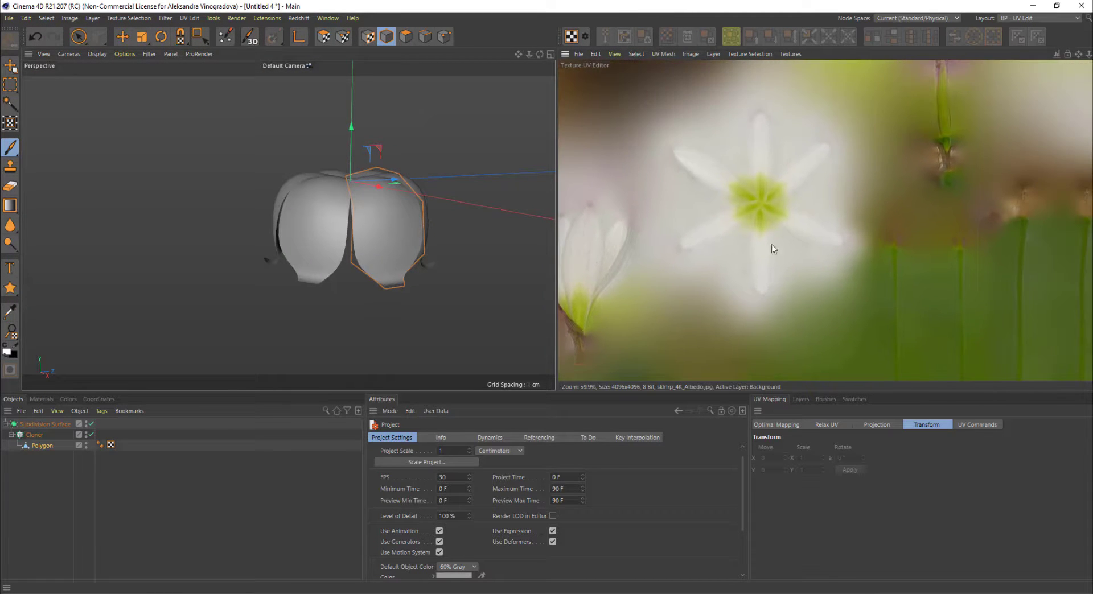
{"action": "scroll", "coordinate": [752, 257], "scroll_direction": "up", "scroll_amount": 3}
{"action": "middle_click_drag", "start_coordinate": [771, 81], "coordinate": [705, 113]}
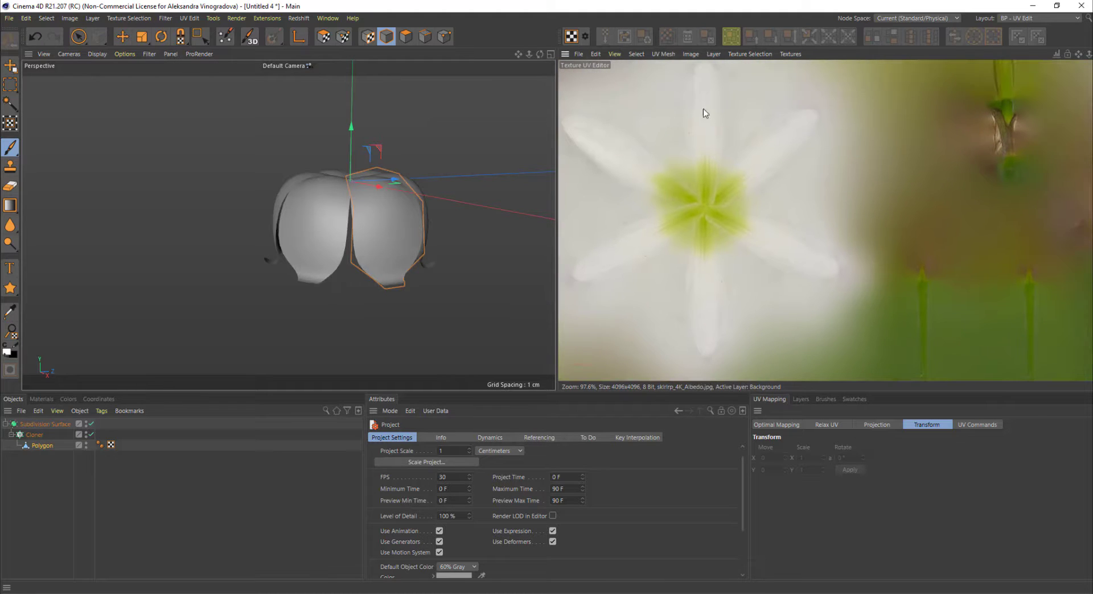
{"action": "scroll", "coordinate": [763, 153], "scroll_direction": "down", "scroll_amount": 3}
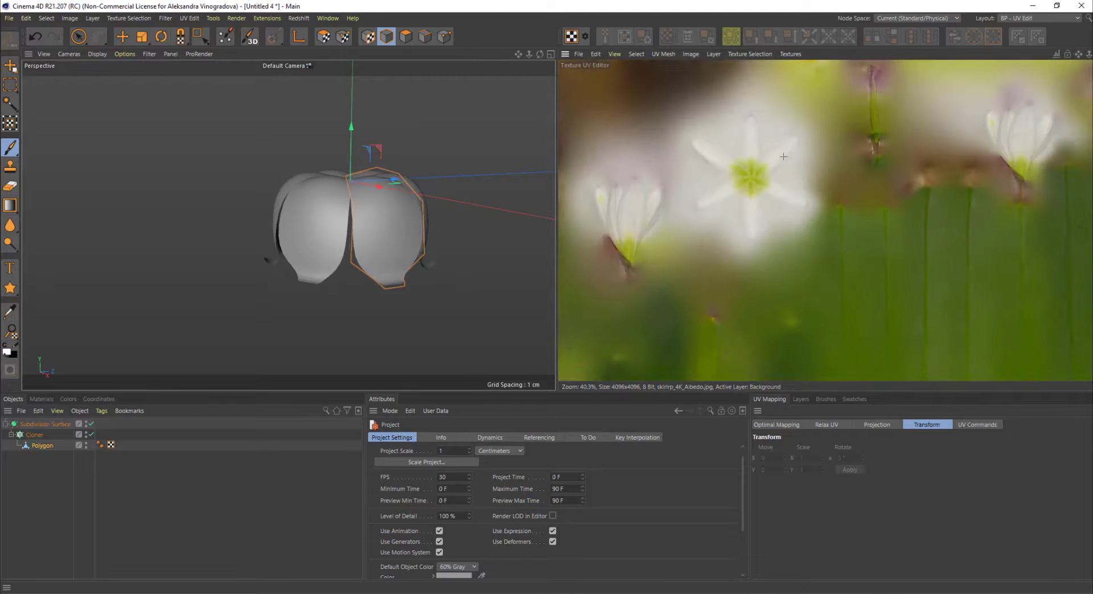
{"action": "scroll", "coordinate": [747, 148], "scroll_direction": "up", "scroll_amount": 2}
{"action": "scroll", "coordinate": [729, 165], "scroll_direction": "down", "scroll_amount": 2}
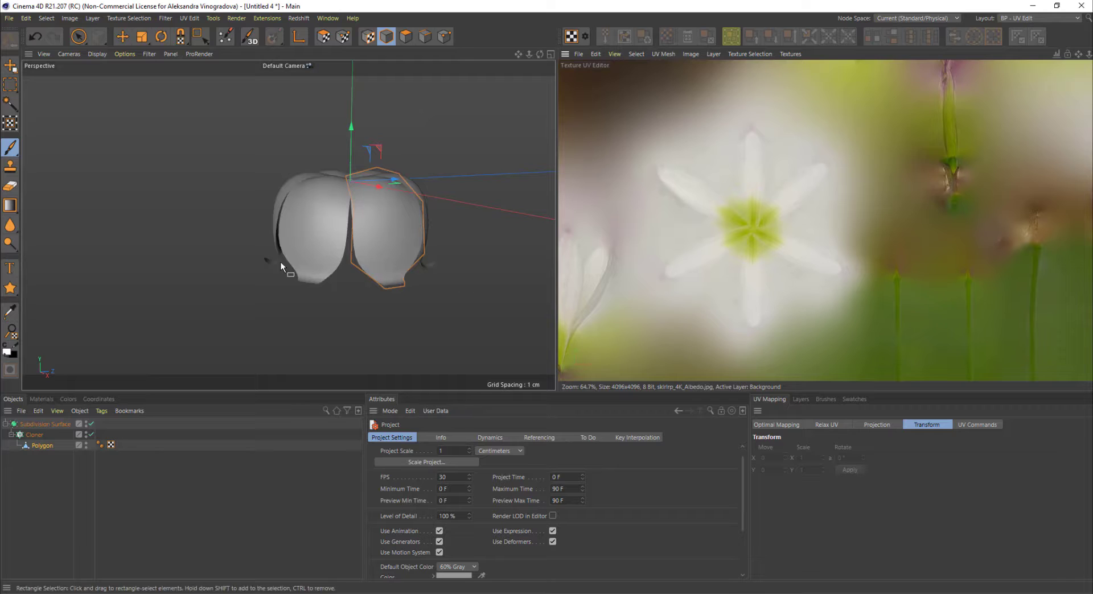
Step: Activate the petal's UVW tag and select all of the petal's polygons in Polygons mode
{"action": "left_click_drag", "start_coordinate": [519, 155], "coordinate": [422, 186], "text": "alt"}
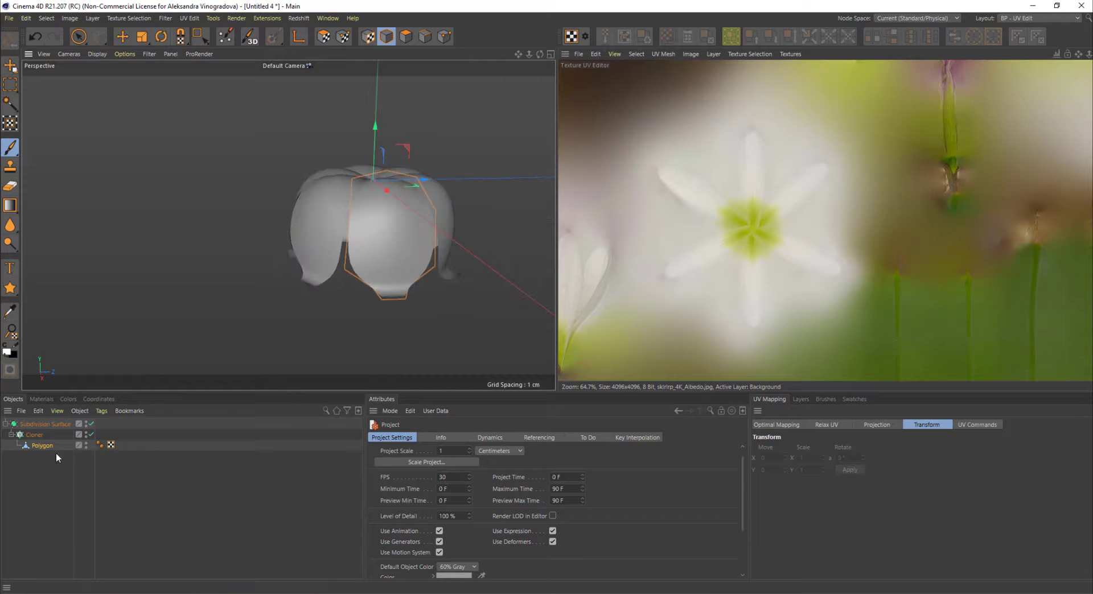
{"action": "left_click", "coordinate": [111, 445]}
{"action": "left_click_drag", "start_coordinate": [433, 222], "coordinate": [353, 262], "text": "alt"}
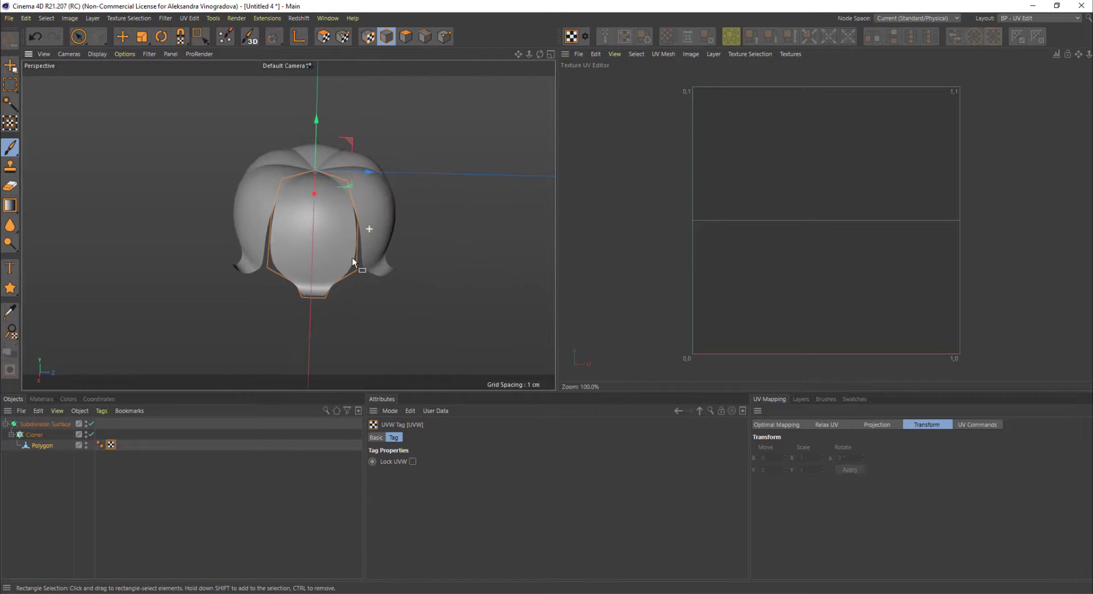
{"action": "left_click", "coordinate": [406, 37]}
{"action": "key", "text": "ctrl+a"}
{"action": "left_click_drag", "start_coordinate": [349, 280], "coordinate": [377, 206], "text": "alt"}
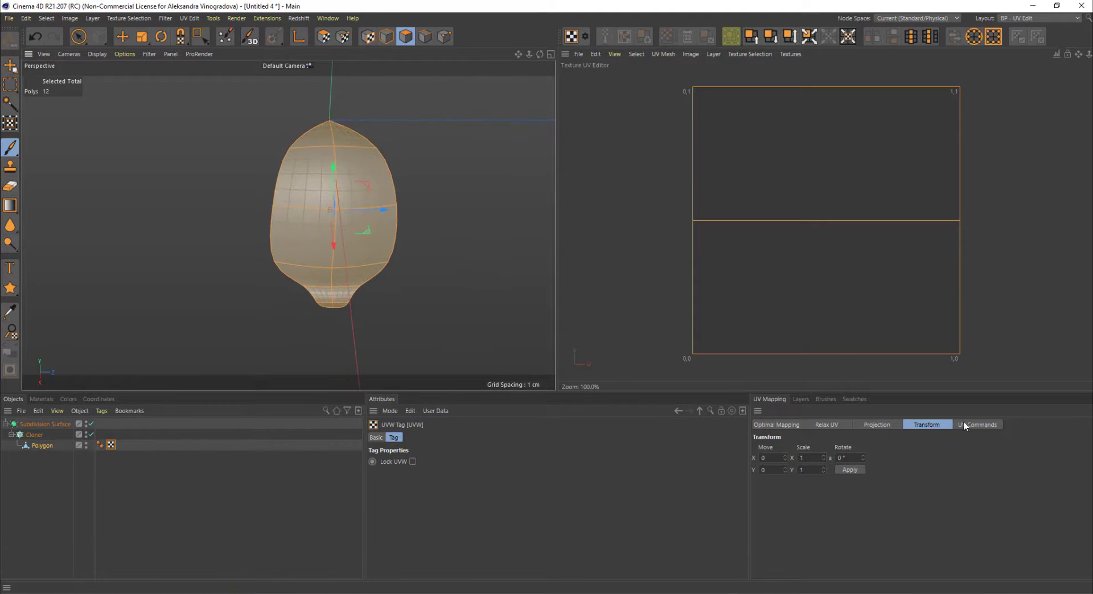
Step: Unwrap the selected petal polygons with a Frontal projection and relax the UVs using the ABF method
{"action": "left_click", "coordinate": [878, 425]}
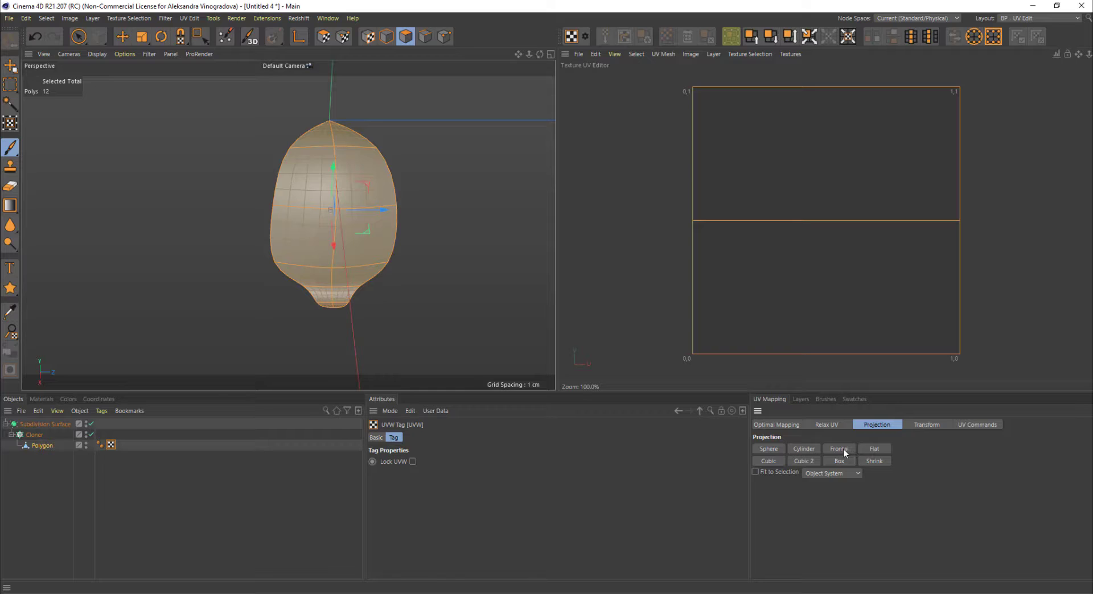
{"action": "left_click", "coordinate": [842, 450]}
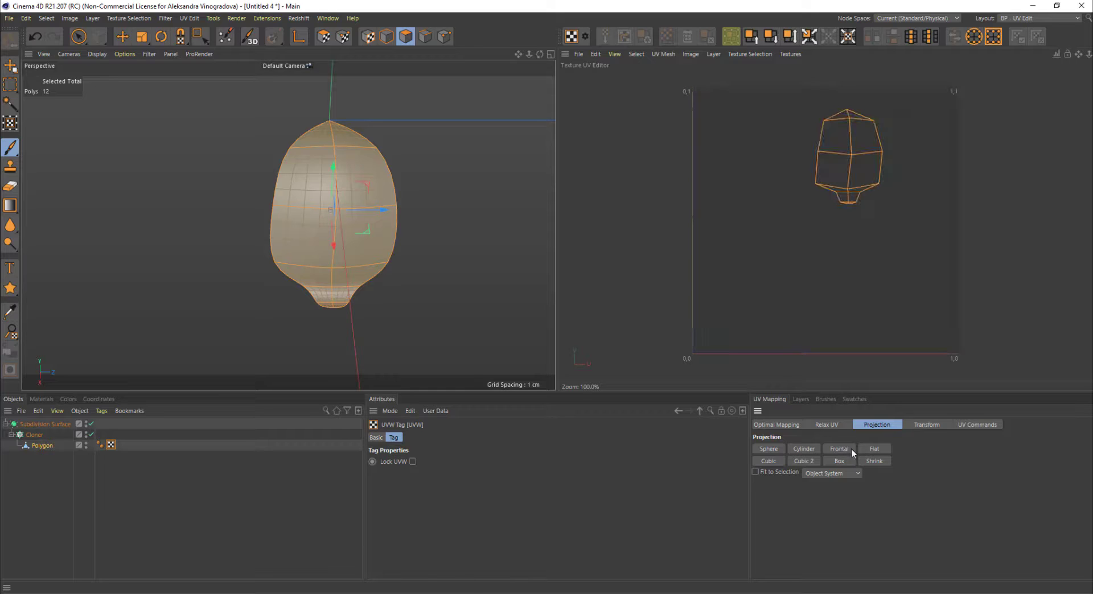
{"action": "left_click", "coordinate": [828, 426]}
{"action": "left_click", "coordinate": [775, 498]}
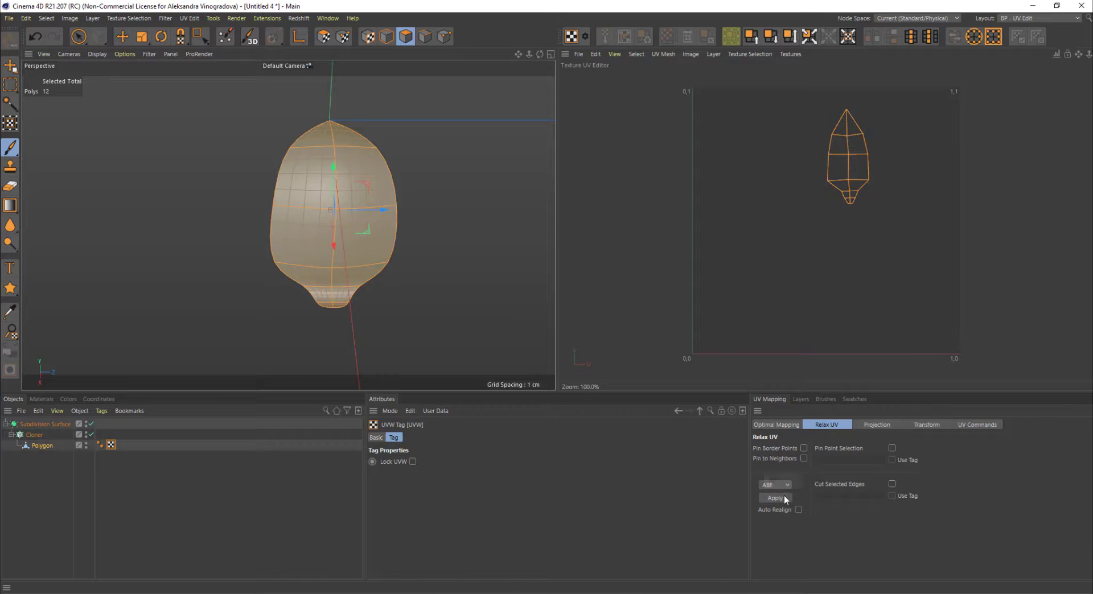
{"action": "left_click", "coordinate": [780, 497]}
Step: Bring the sklrlrp_4K_Albedo texture back up as the background behind the petal's UVs
{"action": "left_click_drag", "start_coordinate": [372, 149], "coordinate": [370, 182], "text": "alt"}
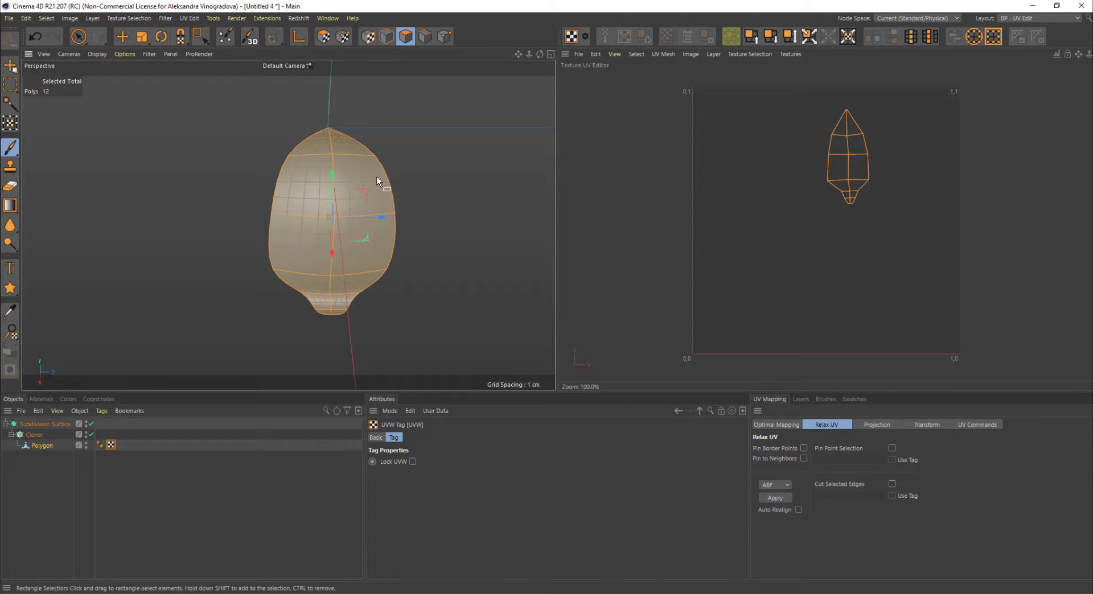
{"action": "left_click", "coordinate": [579, 55]}
{"action": "mouse_move", "coordinate": [617, 196]}
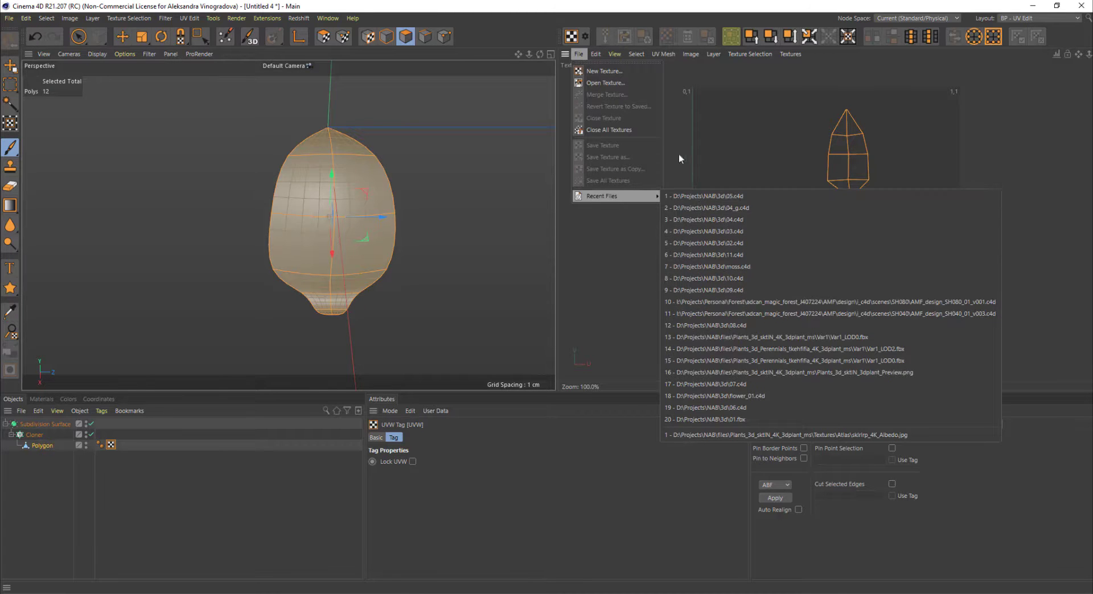
{"action": "left_click", "coordinate": [607, 83]}
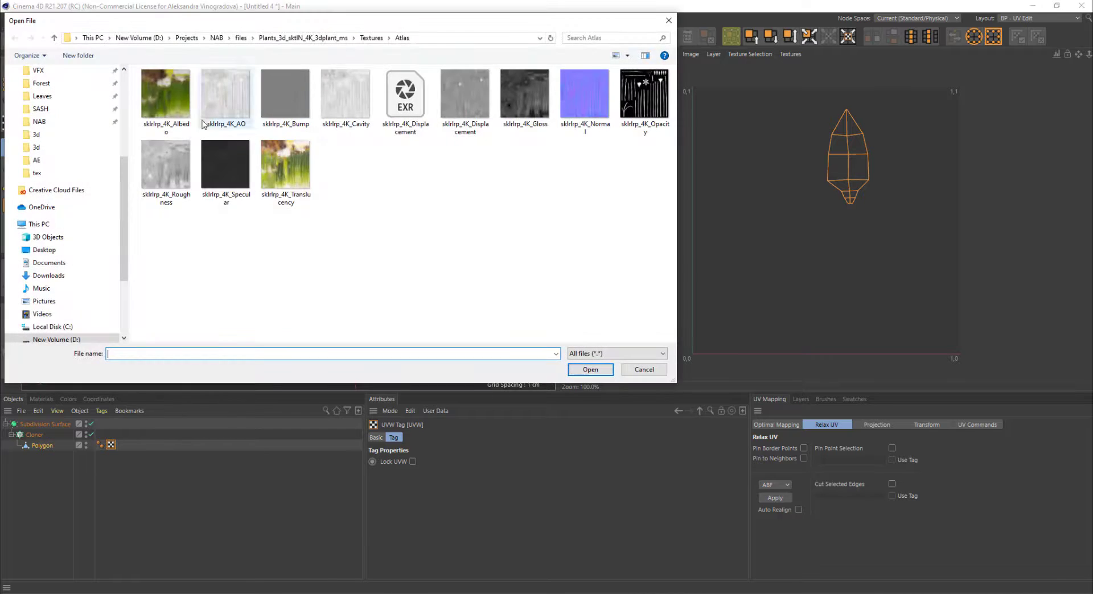
{"action": "double_click", "coordinate": [183, 105]}
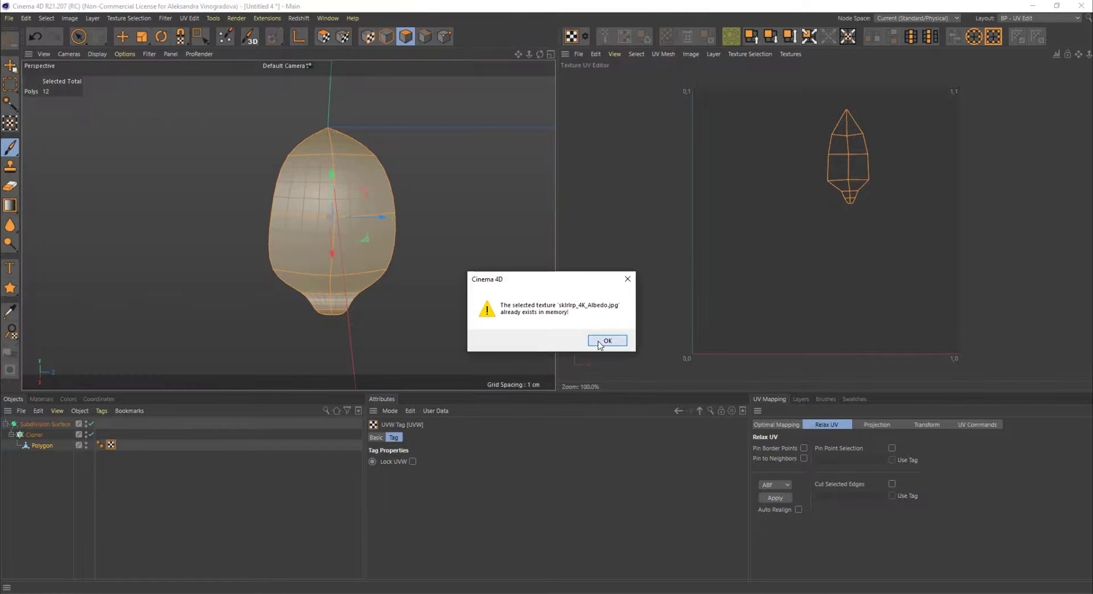
{"action": "left_click", "coordinate": [607, 341]}
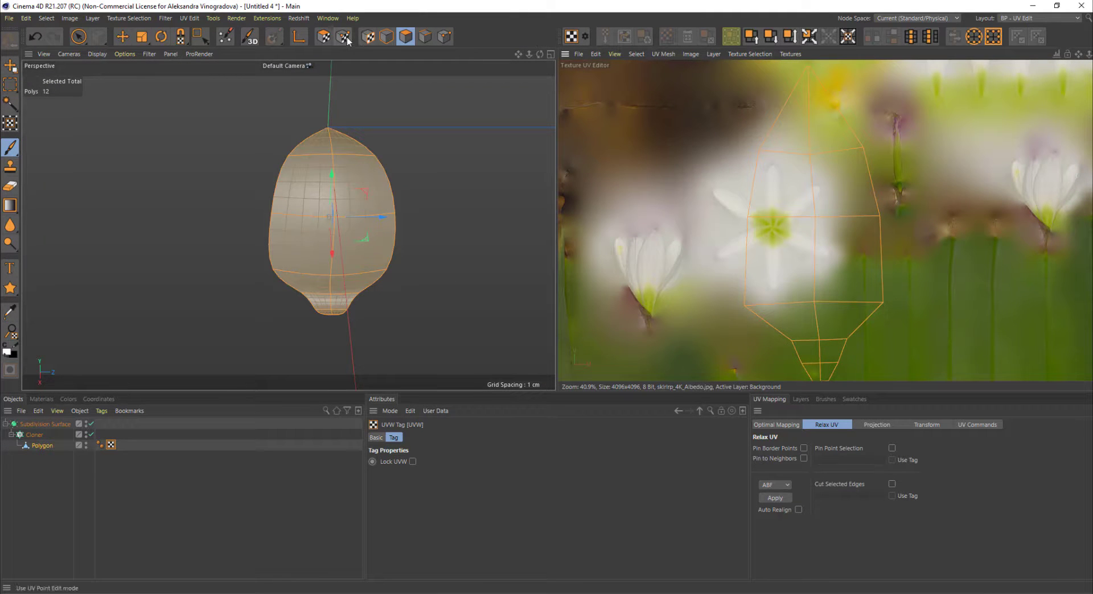
Step: In UV Point Edit mode, scale the whole petal UV island down uniformly to roughly the size of one flower petal in the texture
{"action": "left_click", "coordinate": [344, 38]}
{"action": "middle_click_drag", "start_coordinate": [820, 129], "coordinate": [802, 144], "text": "alt"}
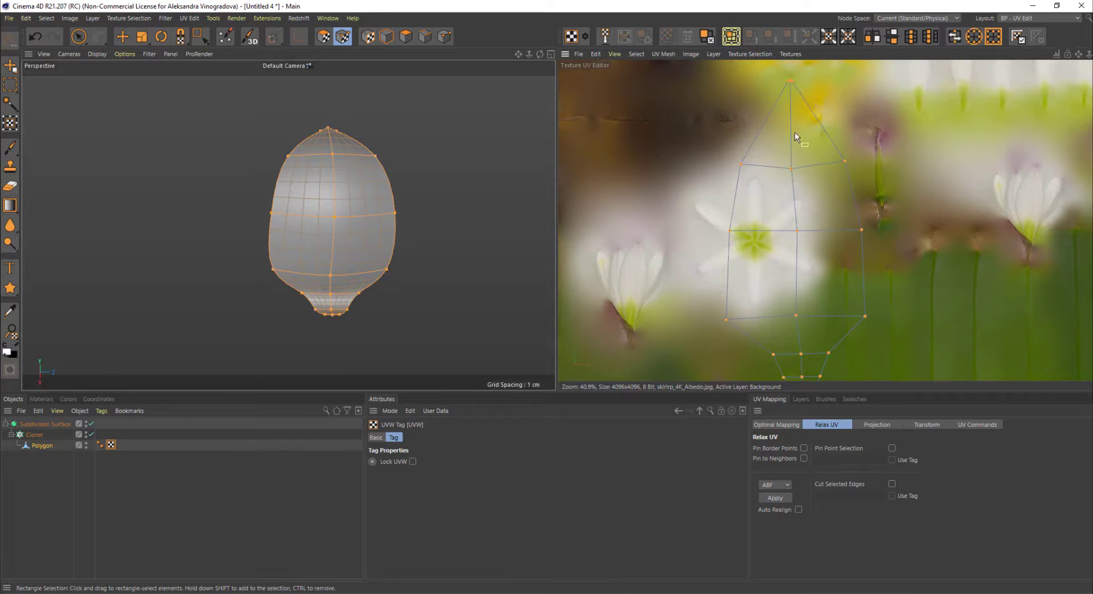
{"action": "left_click", "coordinate": [142, 37]}
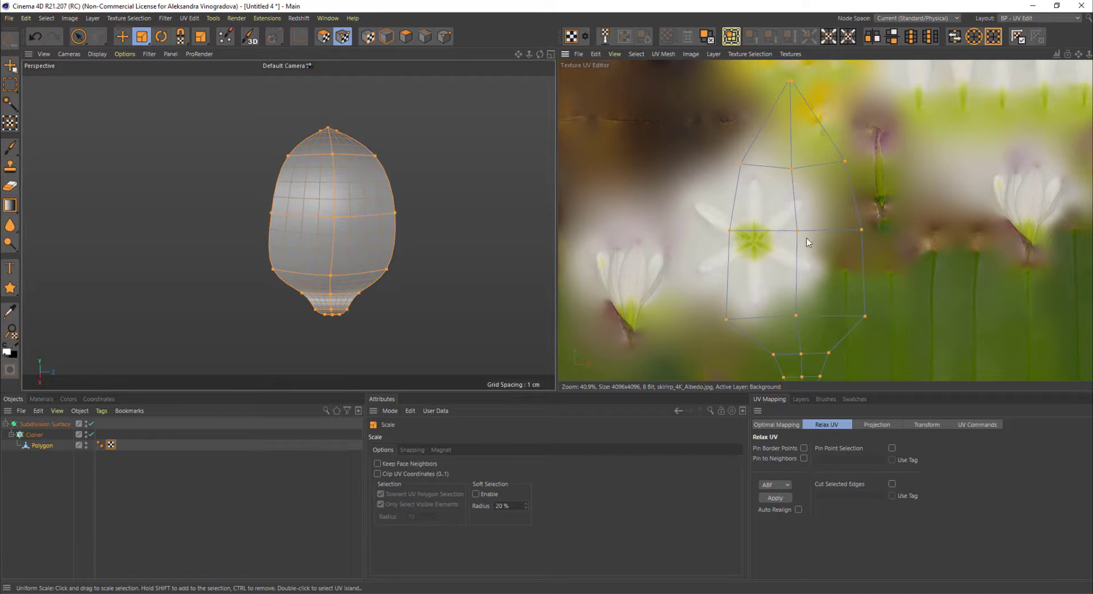
{"action": "left_click_drag", "start_coordinate": [808, 243], "coordinate": [760, 246]}
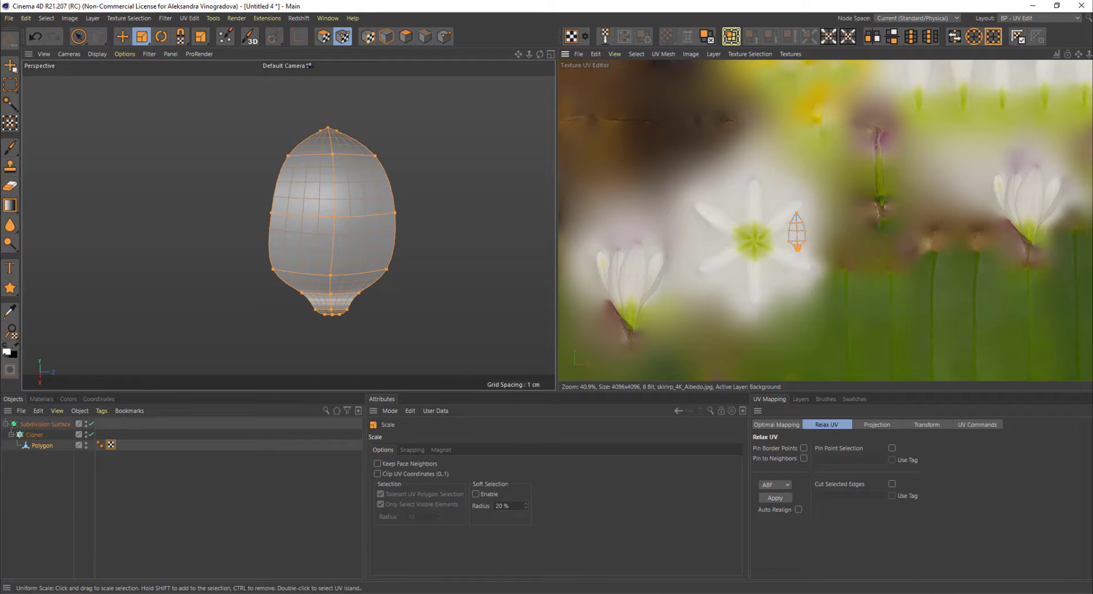
{"action": "scroll", "coordinate": [877, 255], "scroll_direction": "up", "scroll_amount": 2}
{"action": "scroll", "coordinate": [703, 276], "scroll_direction": "up", "scroll_amount": 1}
Step: Move the scaled UV island onto the white flower's downward-pointing petal, just below the green centre
{"action": "key", "text": "e"}
{"action": "left_click_drag", "start_coordinate": [778, 198], "coordinate": [663, 309]}
{"action": "scroll", "coordinate": [680, 295], "scroll_direction": "up", "scroll_amount": 2}
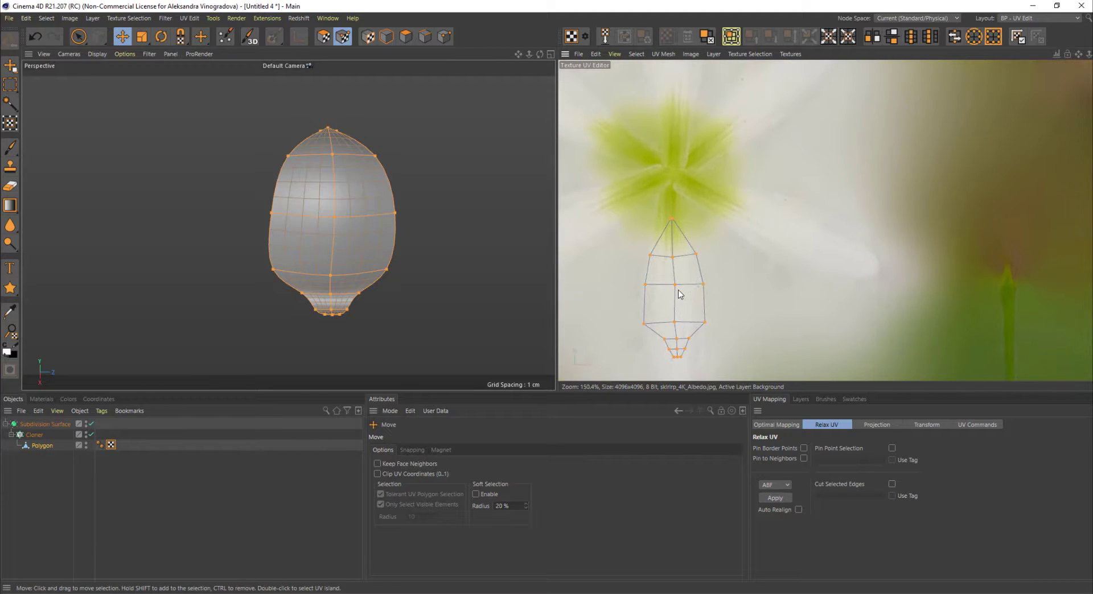
{"action": "middle_click_drag", "start_coordinate": [678, 284], "coordinate": [681, 229], "text": "alt"}
Step: Select the UV points of the island's lower rows and move them down to reach the tip of the painted petal
{"action": "key", "text": "0"}
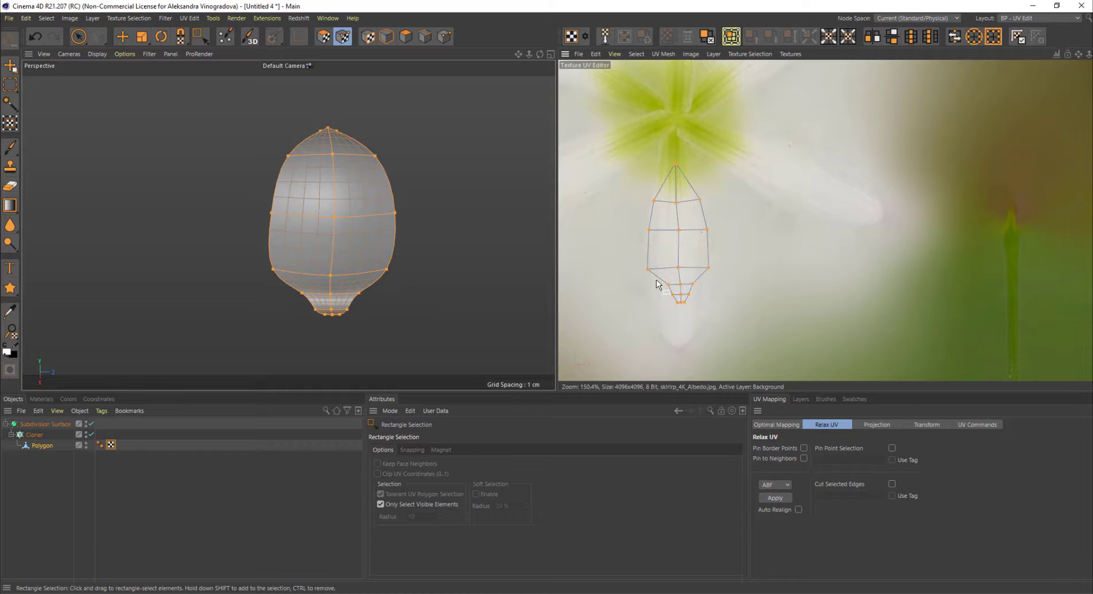
{"action": "left_click_drag", "start_coordinate": [656, 285], "coordinate": [718, 324]}
{"action": "key", "text": "e"}
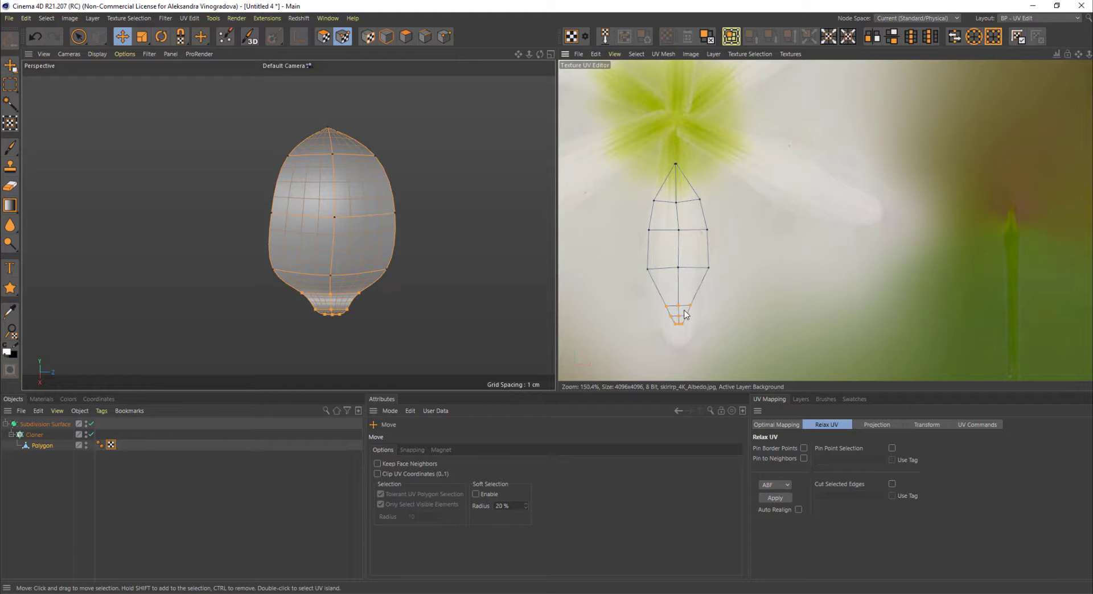
{"action": "left_click_drag", "start_coordinate": [688, 289], "coordinate": [681, 343]}
{"action": "key", "text": "0"}
{"action": "key", "text": "e"}
{"action": "key", "text": "0"}
{"action": "key", "text": "e"}
Step: Move the island's top UV point up into the flower's green centre and raise the three-point row below it slightly
{"action": "key", "text": "0"}
{"action": "left_click_drag", "start_coordinate": [630, 132], "coordinate": [698, 188]}
{"action": "key", "text": "e"}
{"action": "key", "text": "0"}
{"action": "left_click_drag", "start_coordinate": [631, 183], "coordinate": [704, 193]}
{"action": "key", "text": "e"}
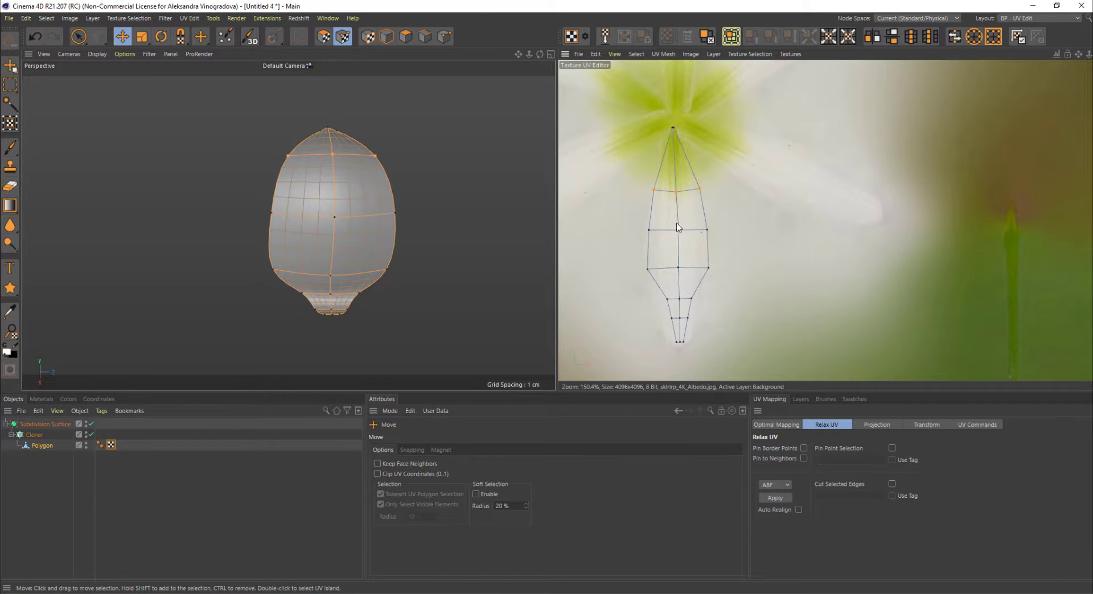
Step: Adjust the height of the narrow UV rows above the petal tip to space them more evenly
{"action": "key", "text": "0"}
{"action": "left_click_drag", "start_coordinate": [642, 258], "coordinate": [695, 320]}
{"action": "key", "text": "e"}
{"action": "key", "text": "0"}
{"action": "key", "text": "e"}
{"action": "key", "text": "0"}
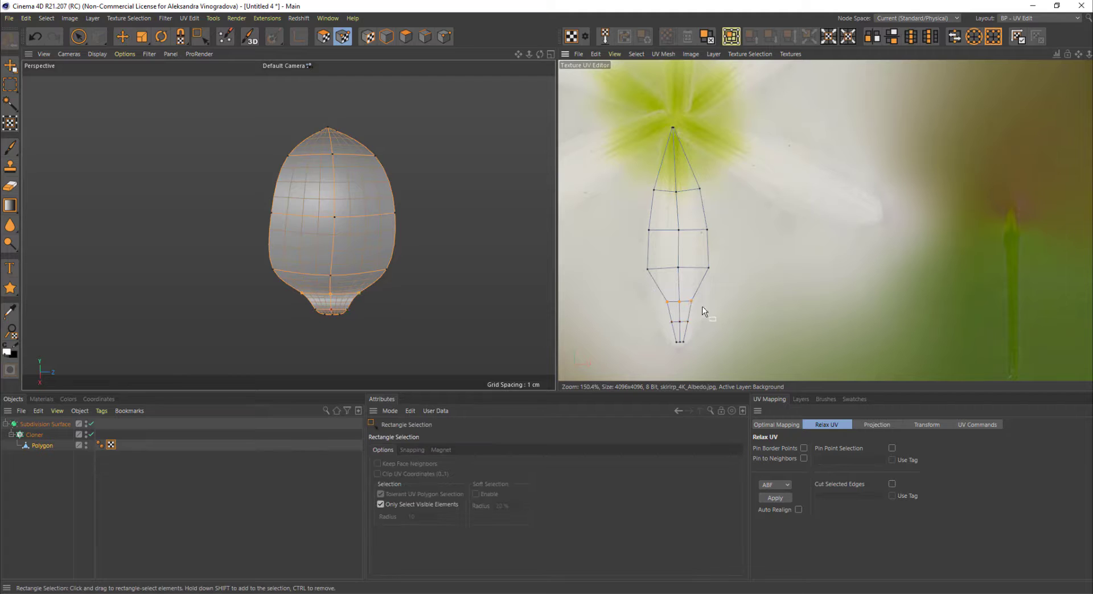
{"action": "key", "text": "t"}
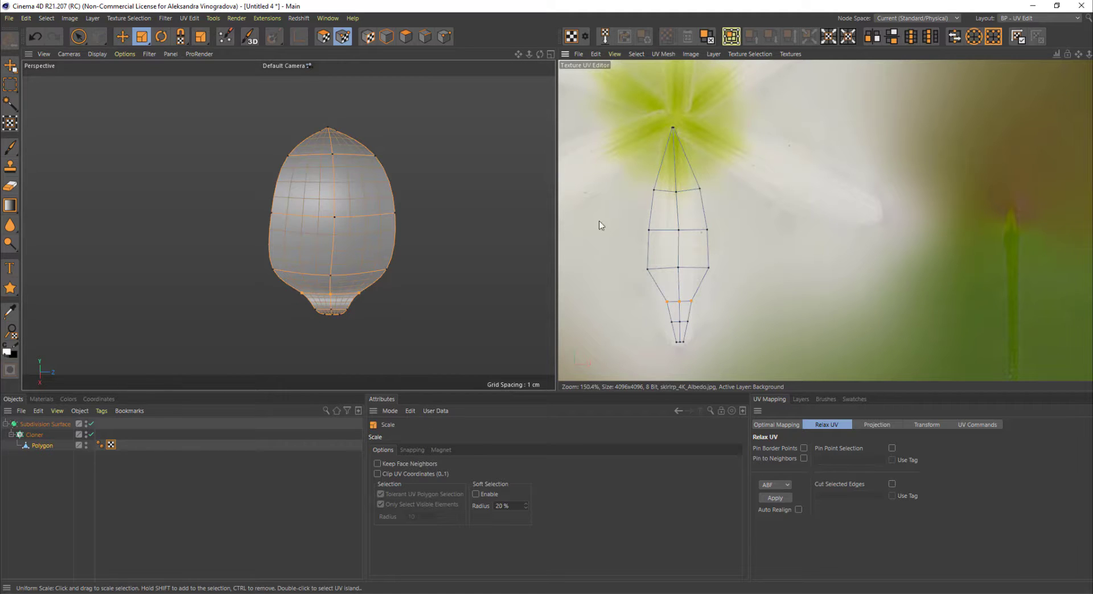
Step: Switch to the Standard layout in Model mode, deselect everything and frame the whole bell
{"action": "left_click", "coordinate": [1048, 19]}
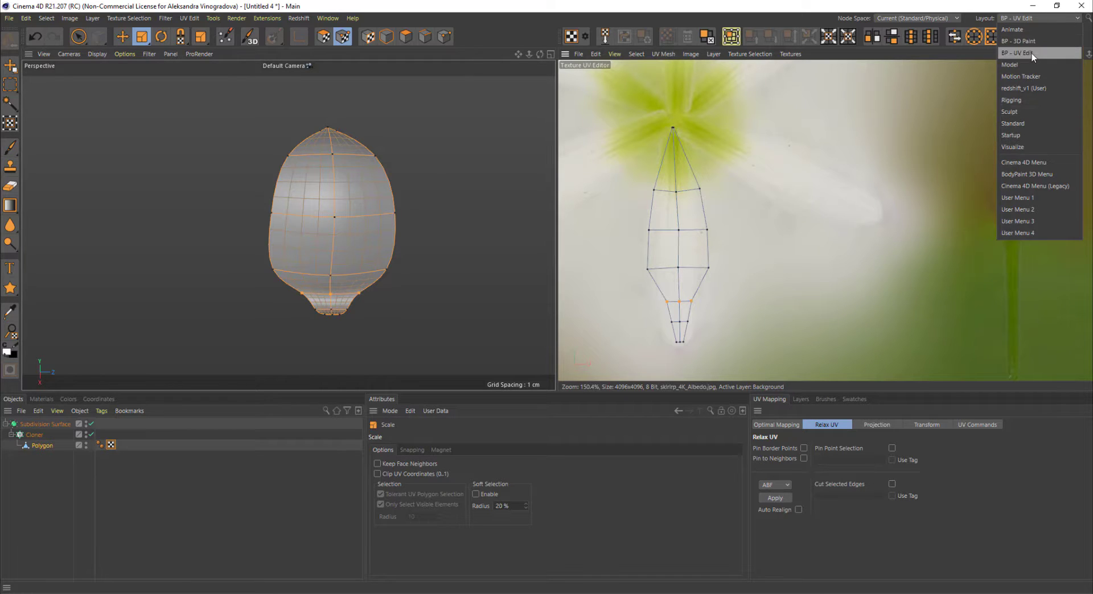
{"action": "left_click", "coordinate": [1026, 123]}
{"action": "mouse_move", "coordinate": [382, 227]}
{"action": "left_mouse_down", "text": "alt"}
{"action": "mouse_move", "coordinate": [514, 252]}
{"action": "mouse_move", "coordinate": [527, 227]}
{"action": "mouse_move", "coordinate": [478, 239]}
{"action": "mouse_move", "coordinate": [498, 208]}
{"action": "mouse_move", "coordinate": [507, 245]}
{"action": "mouse_move", "coordinate": [484, 121]}
{"action": "mouse_move", "coordinate": [470, 221]}
{"action": "mouse_move", "coordinate": [439, 255]}
{"action": "mouse_move", "coordinate": [557, 147]}
{"action": "mouse_move", "coordinate": [542, 121]}
{"action": "left_mouse_up", "text": "alt"}
{"action": "left_click", "coordinate": [9, 86]}
{"action": "left_click", "coordinate": [585, 146]}
{"action": "left_click", "coordinate": [912, 67]}
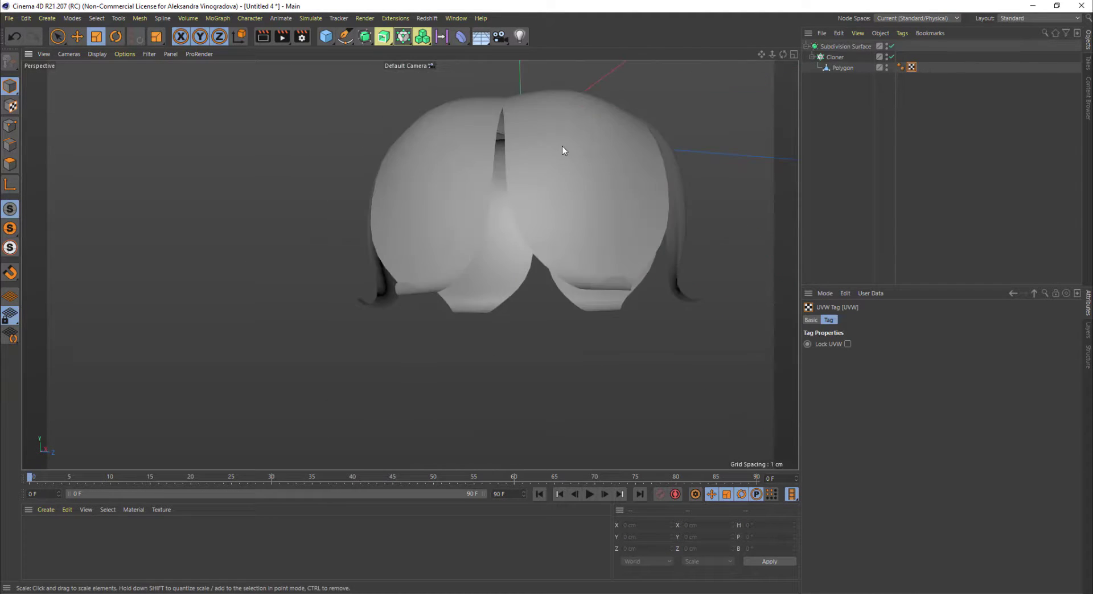
{"action": "middle_click_drag", "start_coordinate": [562, 146], "coordinate": [539, 182], "text": "alt"}
{"action": "scroll", "coordinate": [539, 182], "scroll_direction": "up", "scroll_amount": 1}
{"action": "left_click", "coordinate": [528, 179]}
{"action": "key", "text": "ctrl+shift+a"}
{"action": "right_click_drag", "start_coordinate": [521, 231], "coordinate": [450, 239], "text": "alt"}
{"action": "mouse_move", "coordinate": [518, 245]}
{"action": "left_mouse_down", "text": "alt"}
{"action": "mouse_move", "coordinate": [549, 226]}
{"action": "mouse_move", "coordinate": [544, 242]}
{"action": "left_mouse_up", "text": "alt"}
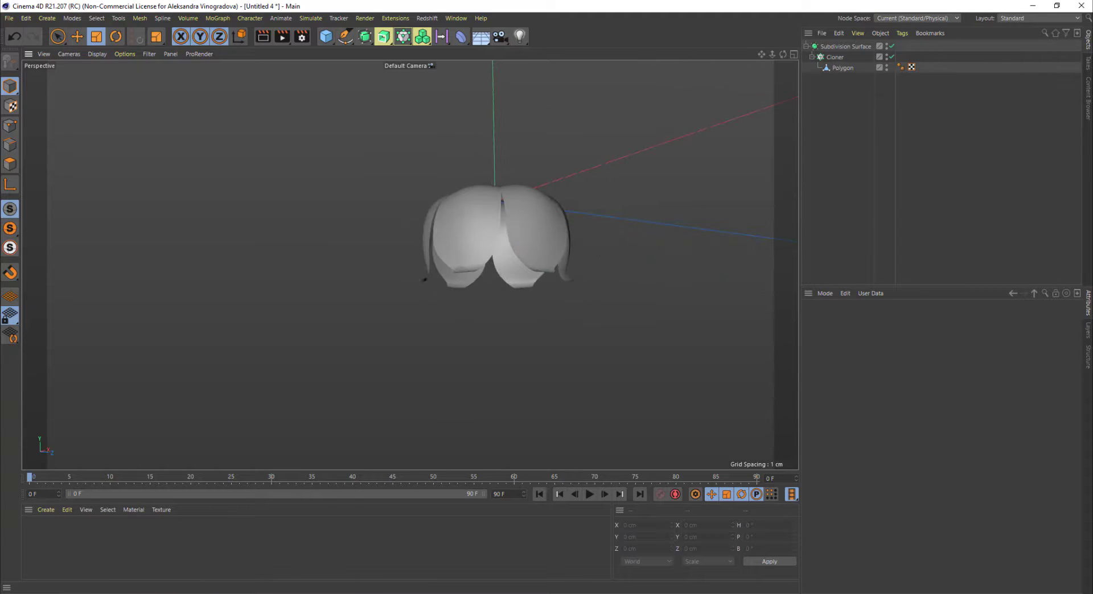
Step: Compare the finished bell with the two lily-of-the-valley reference photos
{"action": "left_click_drag", "start_coordinate": [1092, 102], "coordinate": [703, 66]}
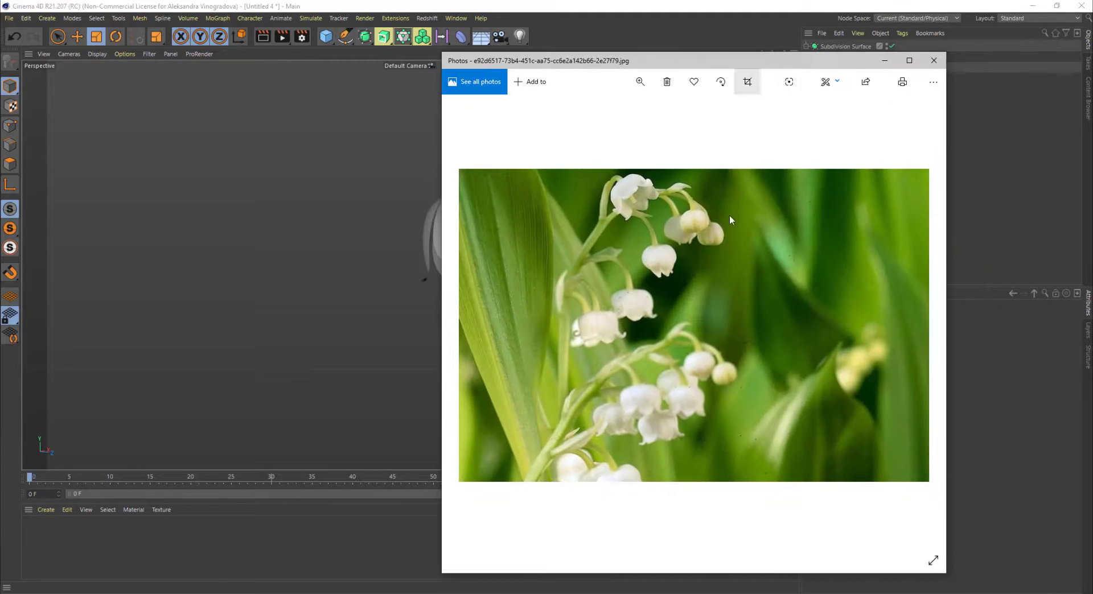
{"action": "left_click", "coordinate": [937, 314]}
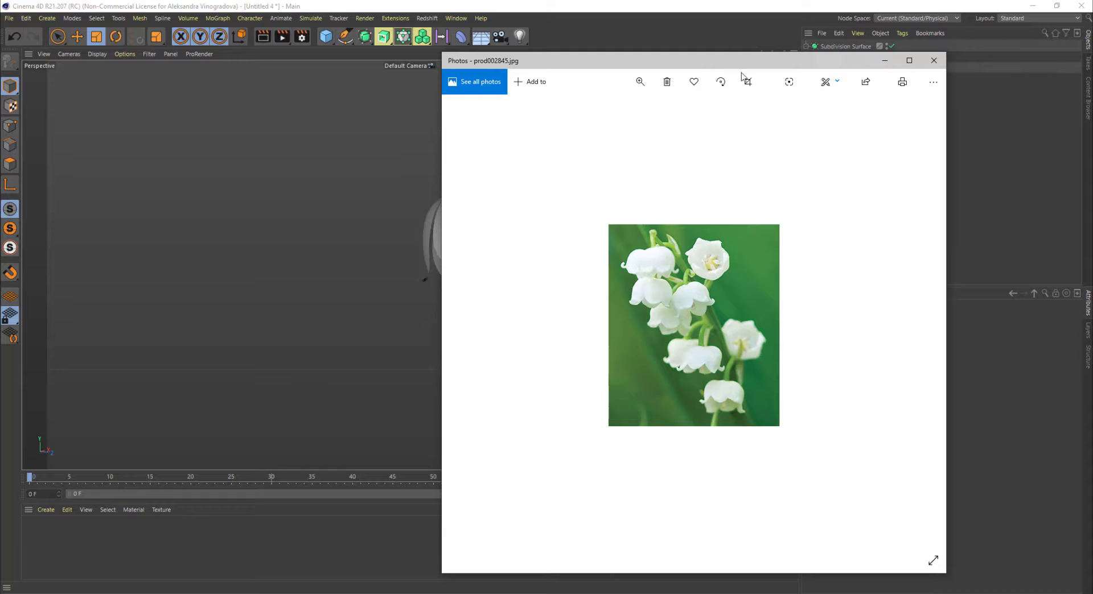
{"action": "left_click_drag", "start_coordinate": [730, 67], "coordinate": [1092, 128]}
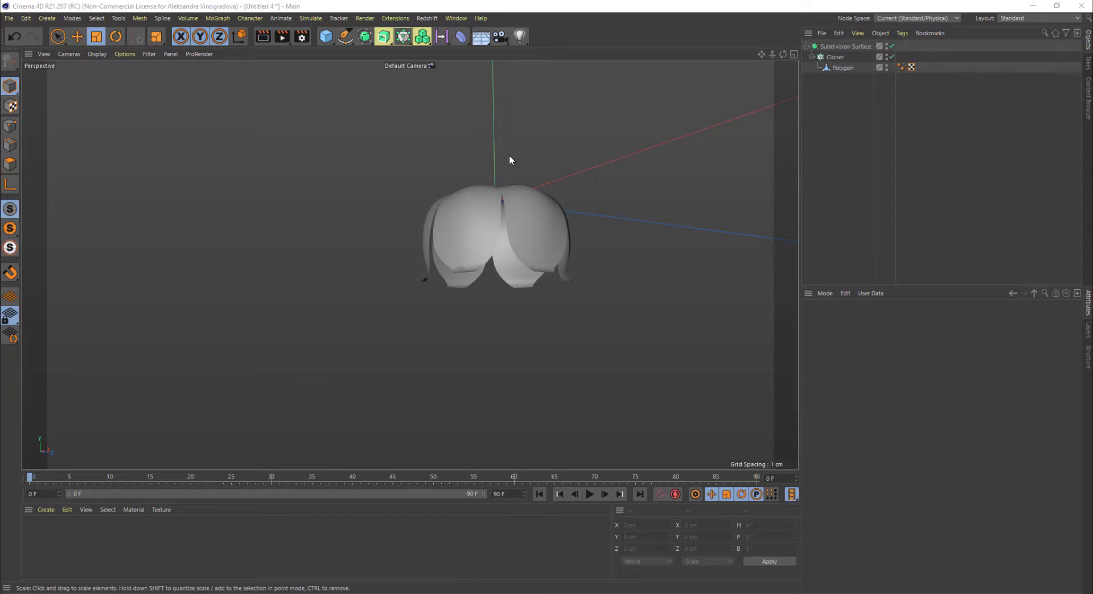
Step: Add a Polygon primitive at the bell's origin and set its width and height to 1 cm
{"action": "left_click", "coordinate": [845, 47]}
{"action": "left_click_drag", "start_coordinate": [476, 128], "coordinate": [480, 183], "text": "alt"}
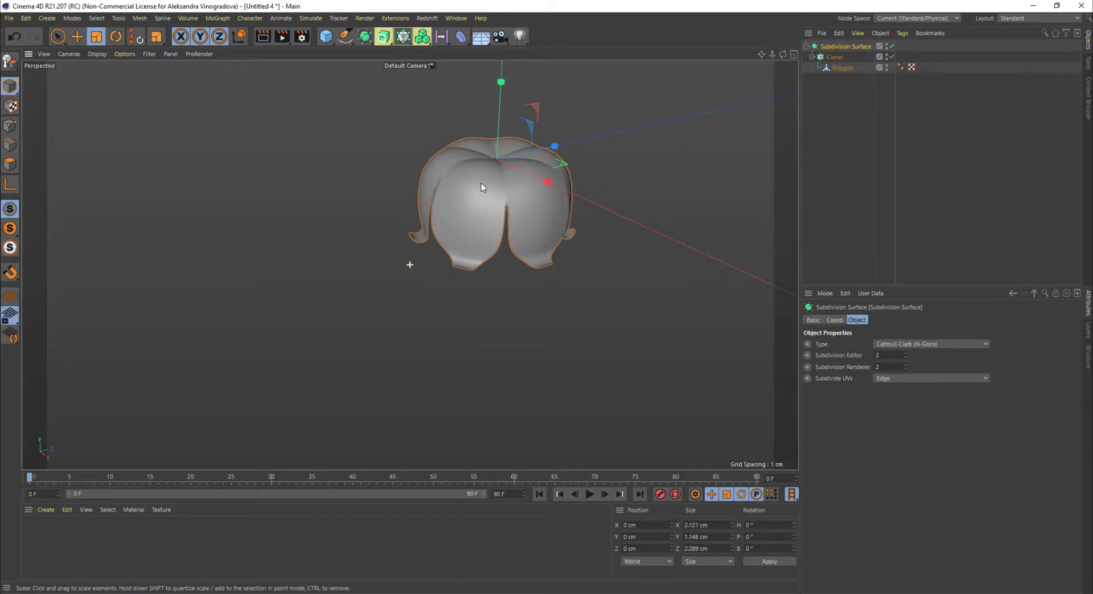
{"action": "left_click", "coordinate": [323, 38]}
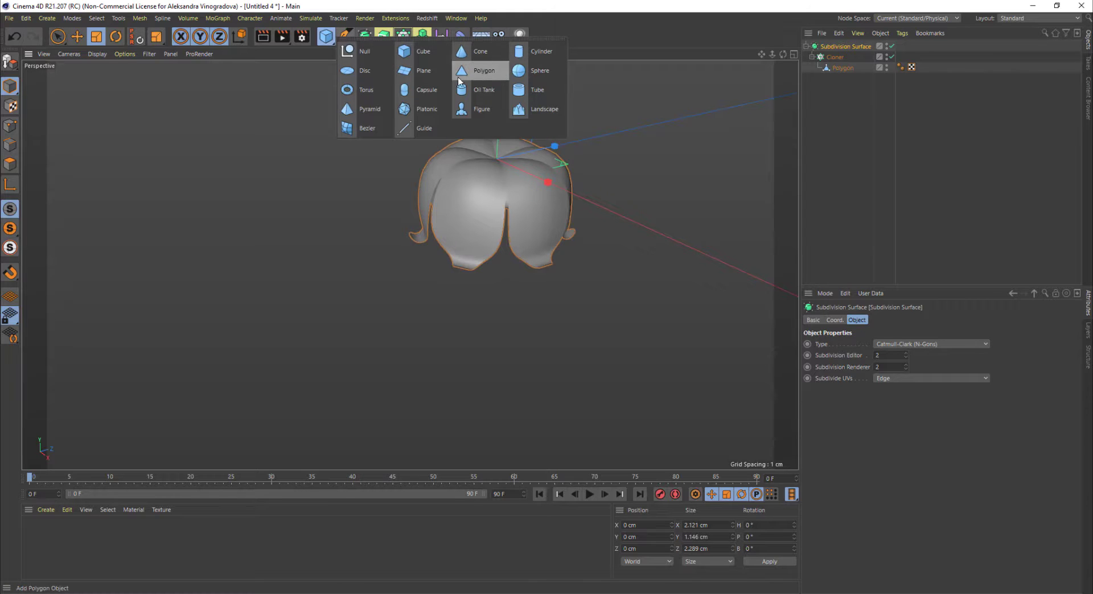
{"action": "left_click", "coordinate": [460, 71]}
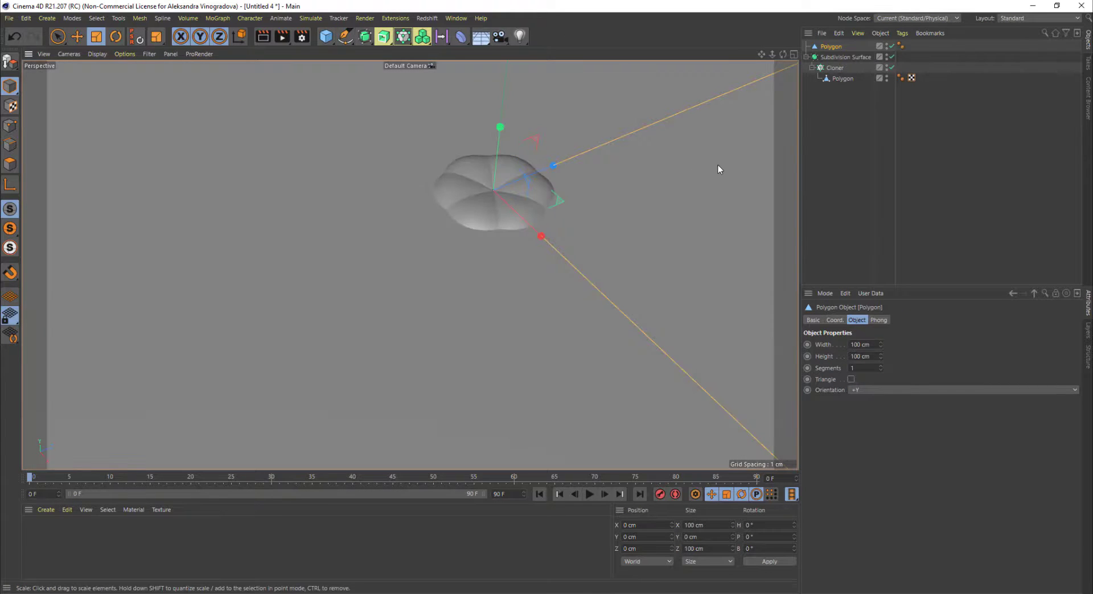
{"action": "double_click", "coordinate": [862, 358]}
{"action": "type", "text": "1"}
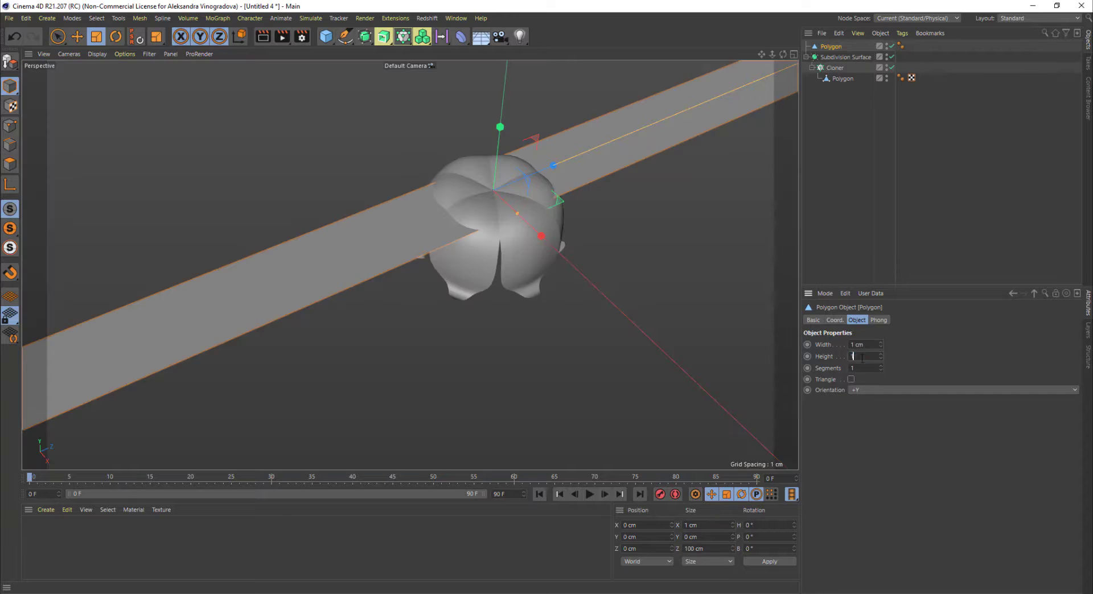
{"action": "key", "text": "Return"}
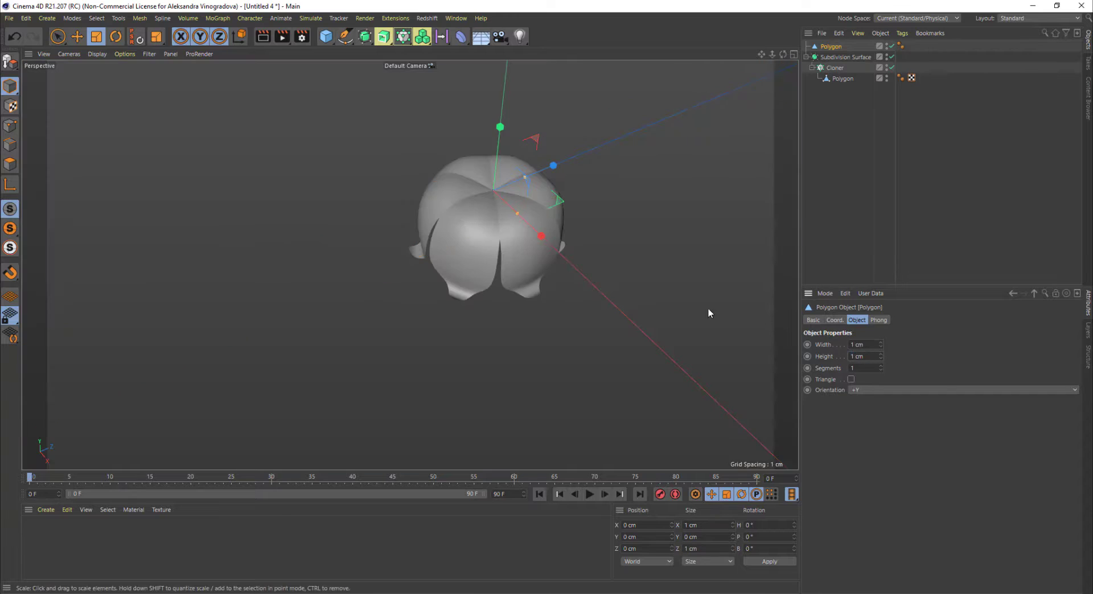
Step: Hide the bell's Subdivision Surface group in the viewport and make the new polygon editable
{"action": "left_click", "coordinate": [886, 55]}
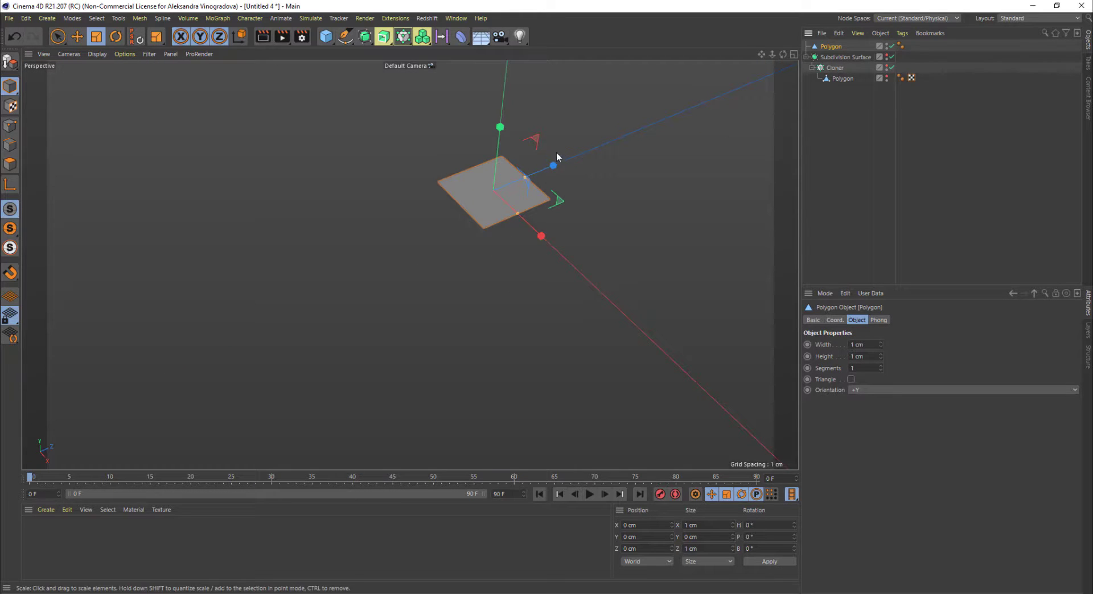
{"action": "scroll", "coordinate": [553, 149], "scroll_direction": "up", "scroll_amount": 2}
{"action": "scroll", "coordinate": [553, 150], "scroll_direction": "up", "scroll_amount": 2}
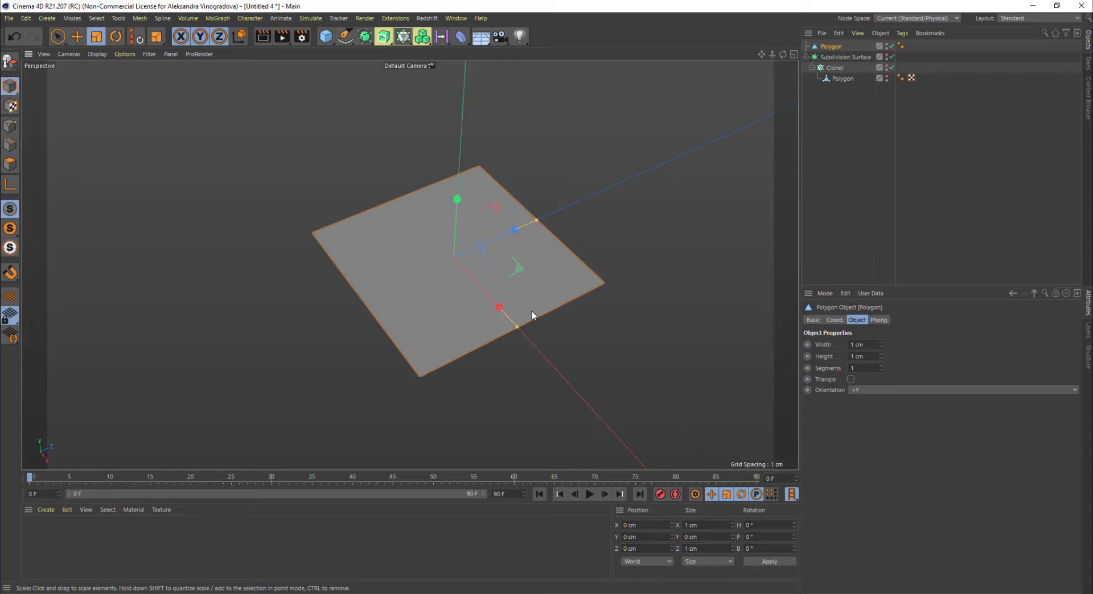
{"action": "key", "text": "c"}
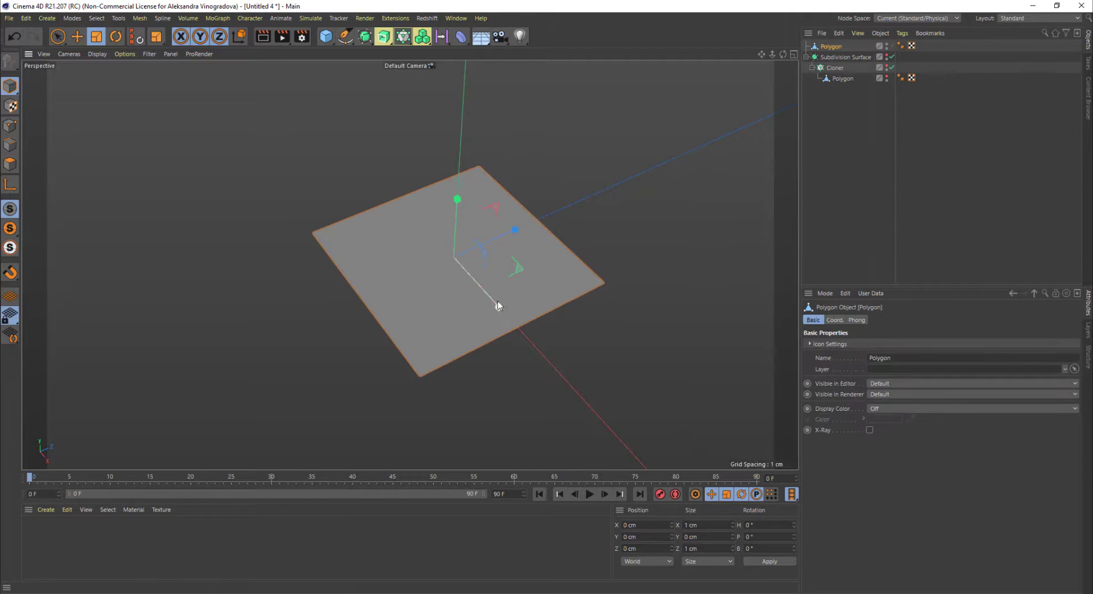
Step: Move the polygon about 0.508 cm along X, then set only its axis back to X 0
{"action": "key", "text": "e"}
{"action": "left_click_drag", "start_coordinate": [498, 308], "coordinate": [552, 395]}
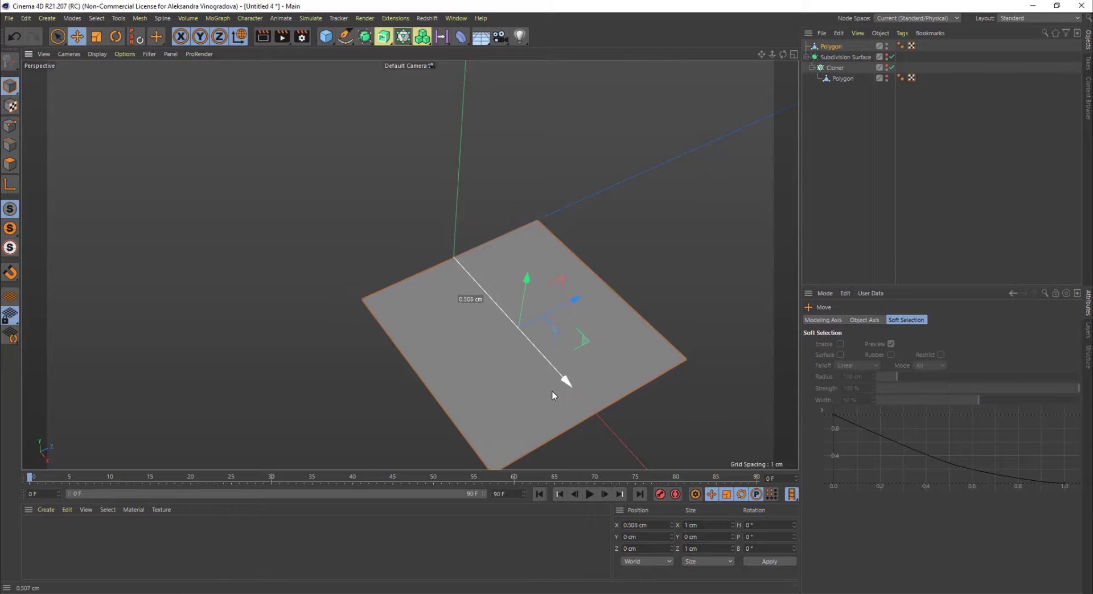
{"action": "left_click", "coordinate": [11, 184]}
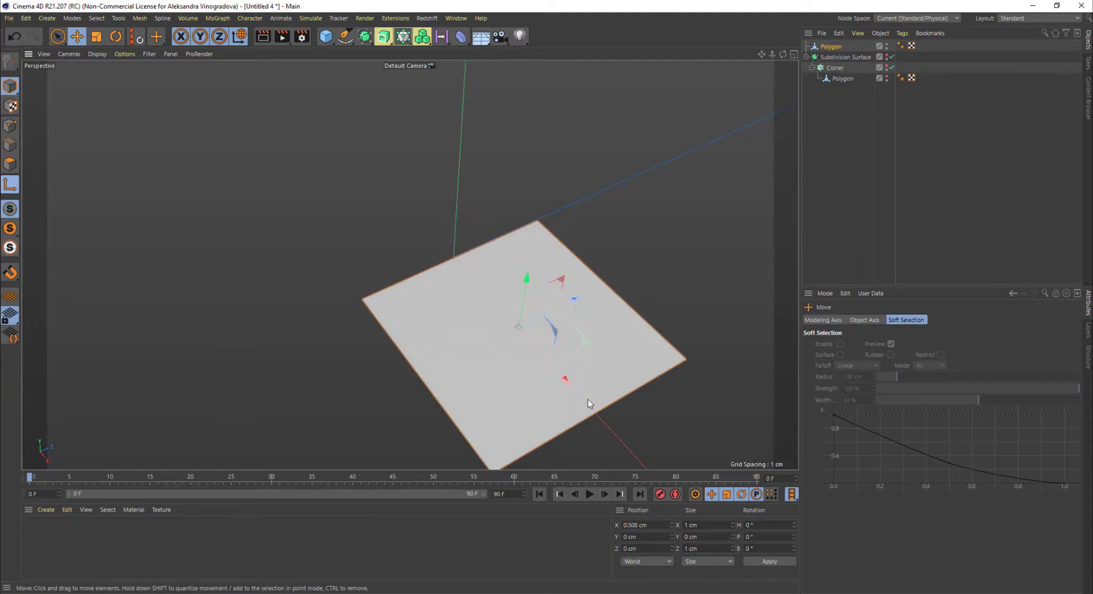
{"action": "left_click", "coordinate": [639, 525]}
{"action": "type", "text": "0"}
{"action": "key", "text": "Return"}
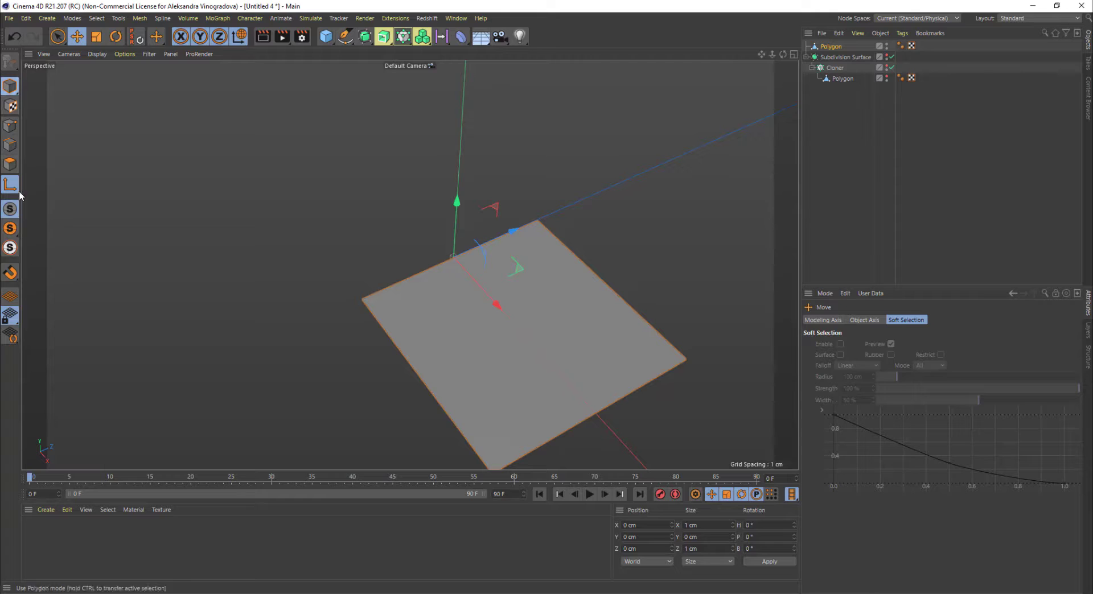
Step: Narrow the polygon to about 0.109 cm along Z and pull its far short edge in to about X 0.295 cm
{"action": "key", "text": "t"}
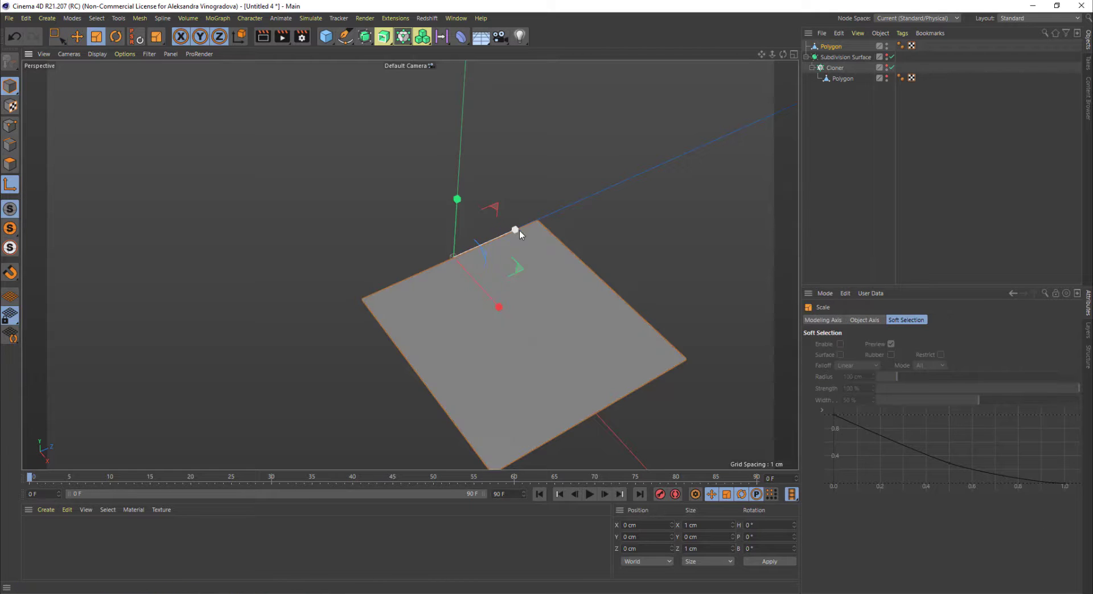
{"action": "left_click_drag", "start_coordinate": [511, 233], "coordinate": [460, 253]}
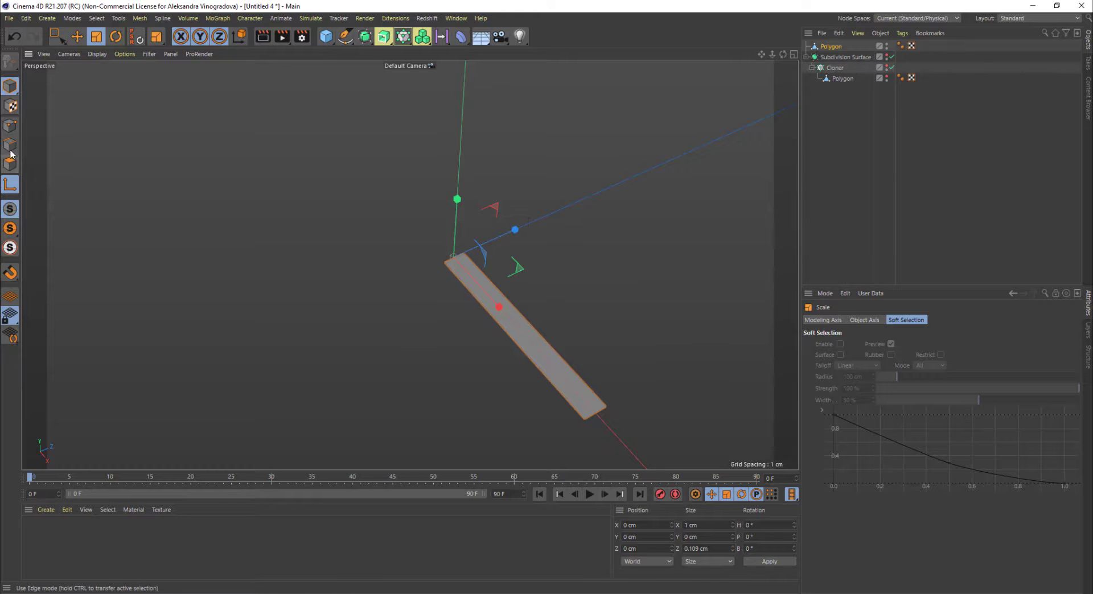
{"action": "left_click", "coordinate": [603, 414]}
{"action": "key", "text": "e"}
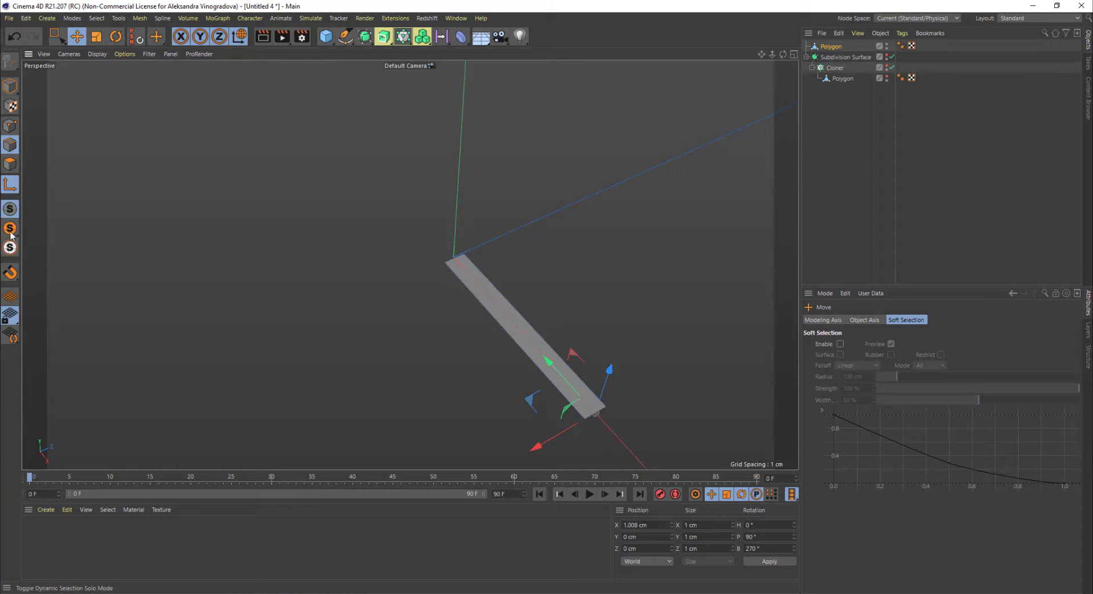
{"action": "left_click", "coordinate": [9, 184]}
{"action": "left_click_drag", "start_coordinate": [383, 373], "coordinate": [608, 405], "text": "alt"}
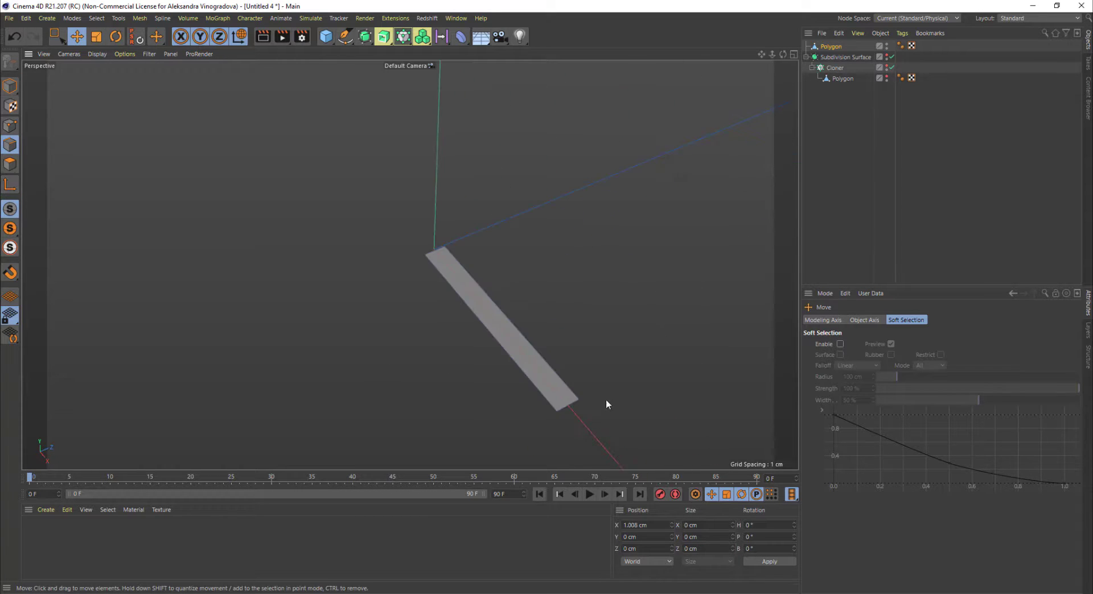
{"action": "left_click", "coordinate": [569, 404]}
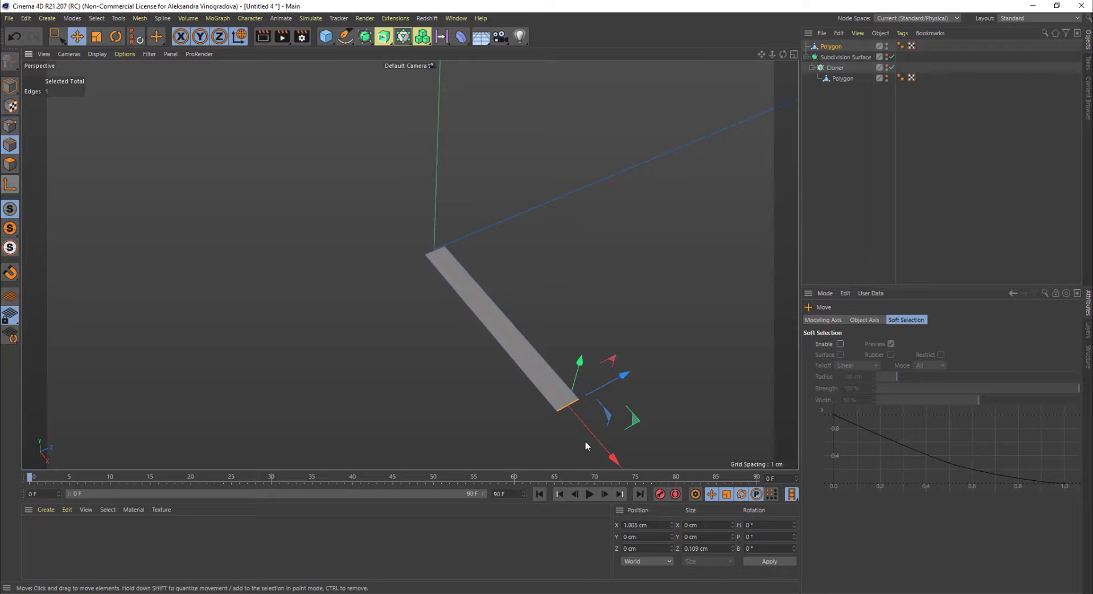
{"action": "left_click_drag", "start_coordinate": [608, 450], "coordinate": [468, 341]}
{"action": "scroll", "coordinate": [517, 295], "scroll_direction": "up", "scroll_amount": 5}
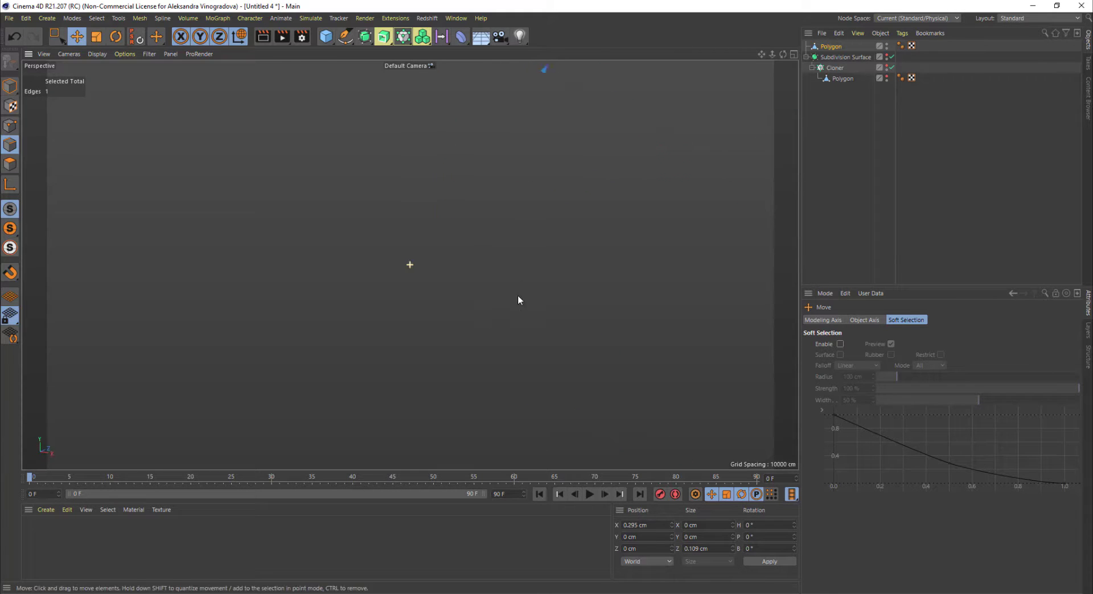
Step: Move the strip's far short edge down and inward to about X 0.199 cm, Y -0.112 cm
{"action": "left_click", "coordinate": [843, 46]}
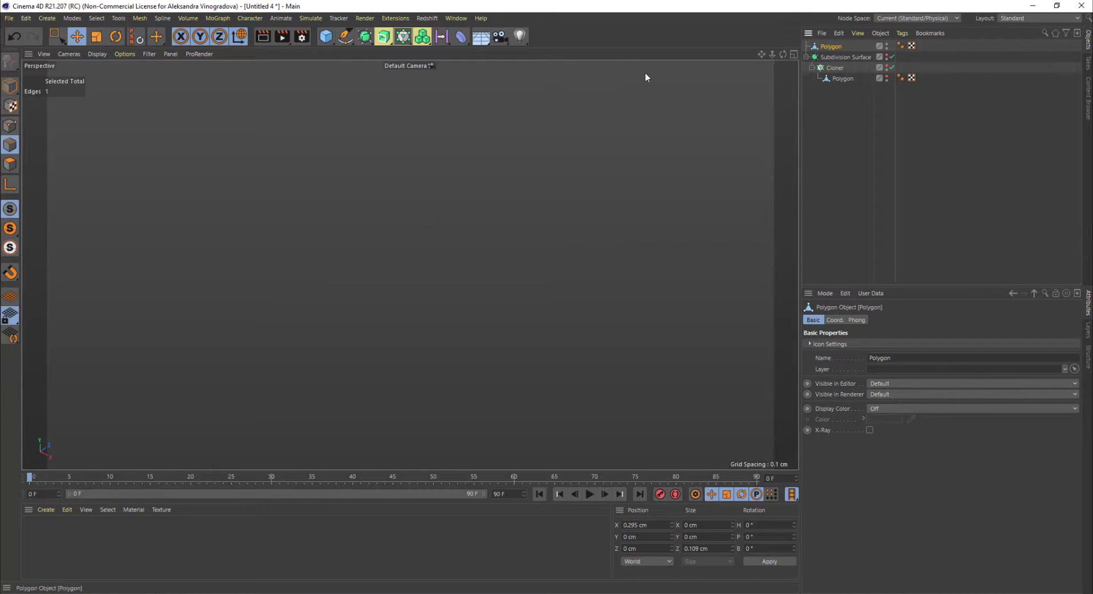
{"action": "left_click", "coordinate": [11, 86]}
{"action": "left_click", "coordinate": [825, 58]}
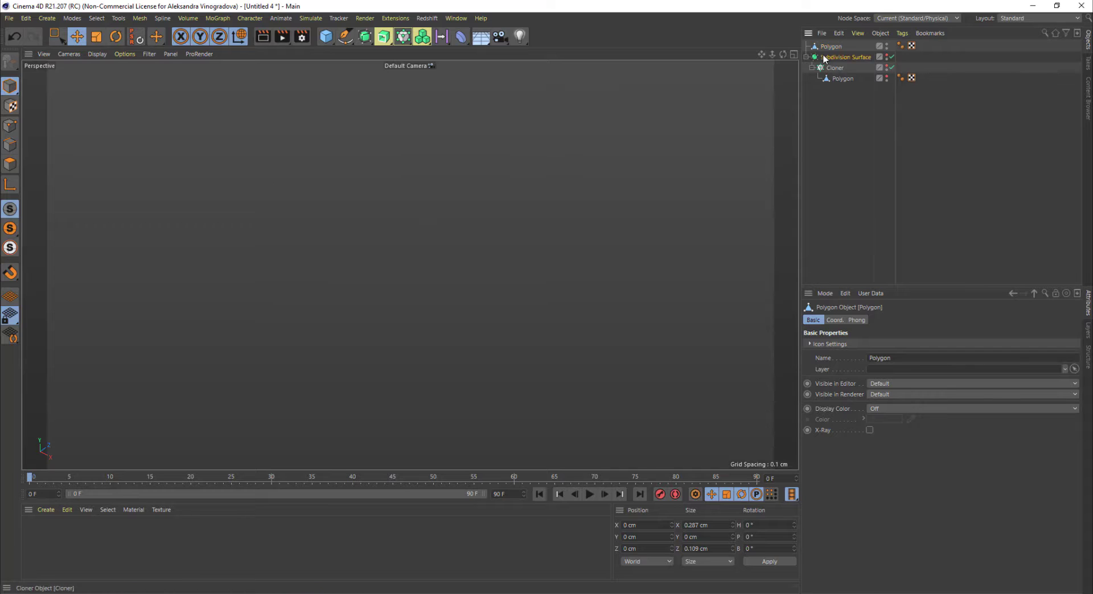
{"action": "left_click", "coordinate": [828, 46]}
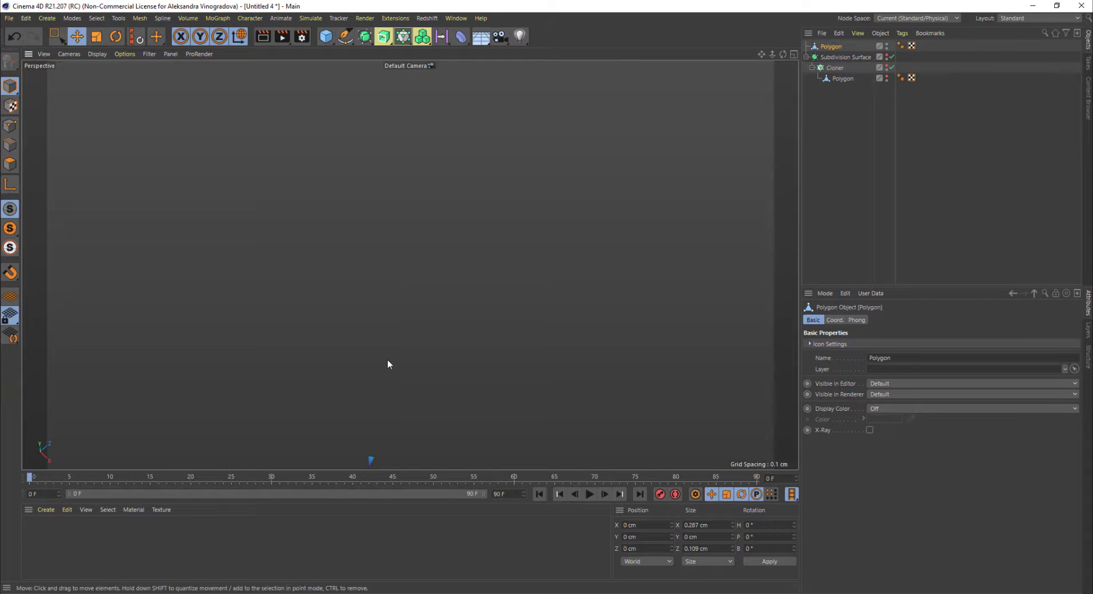
{"action": "middle_click_drag", "start_coordinate": [387, 360], "coordinate": [476, 65], "text": "alt"}
{"action": "middle_click_drag", "start_coordinate": [552, 385], "coordinate": [494, 297], "text": "alt"}
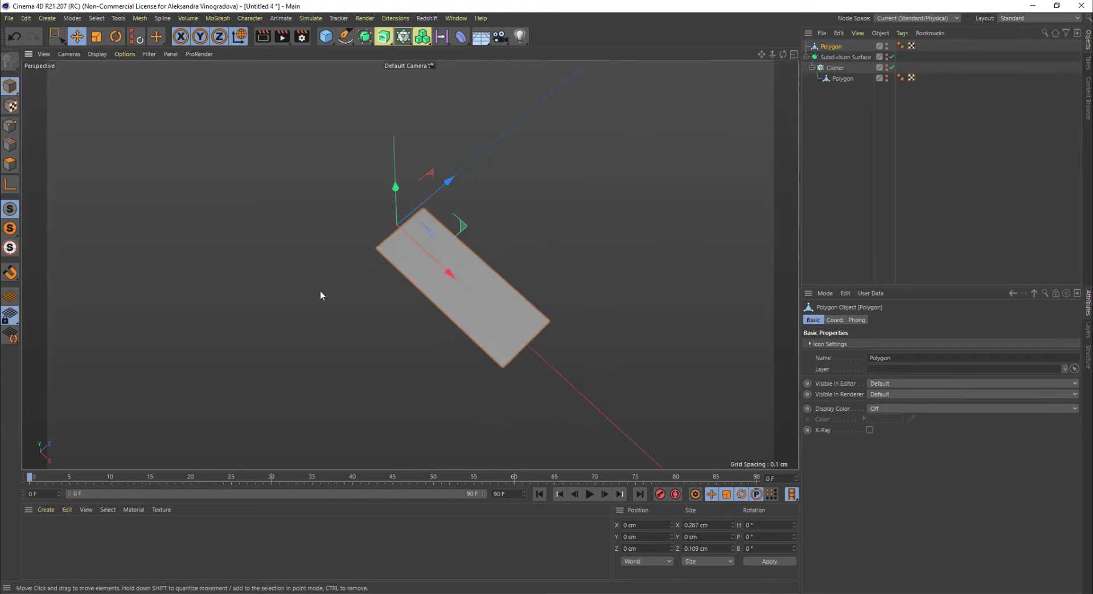
{"action": "left_click", "coordinate": [10, 145]}
{"action": "left_click", "coordinate": [526, 344]}
{"action": "left_click_drag", "start_coordinate": [581, 366], "coordinate": [553, 289], "text": "alt"}
{"action": "middle_click_drag", "start_coordinate": [537, 302], "coordinate": [530, 234], "text": "alt"}
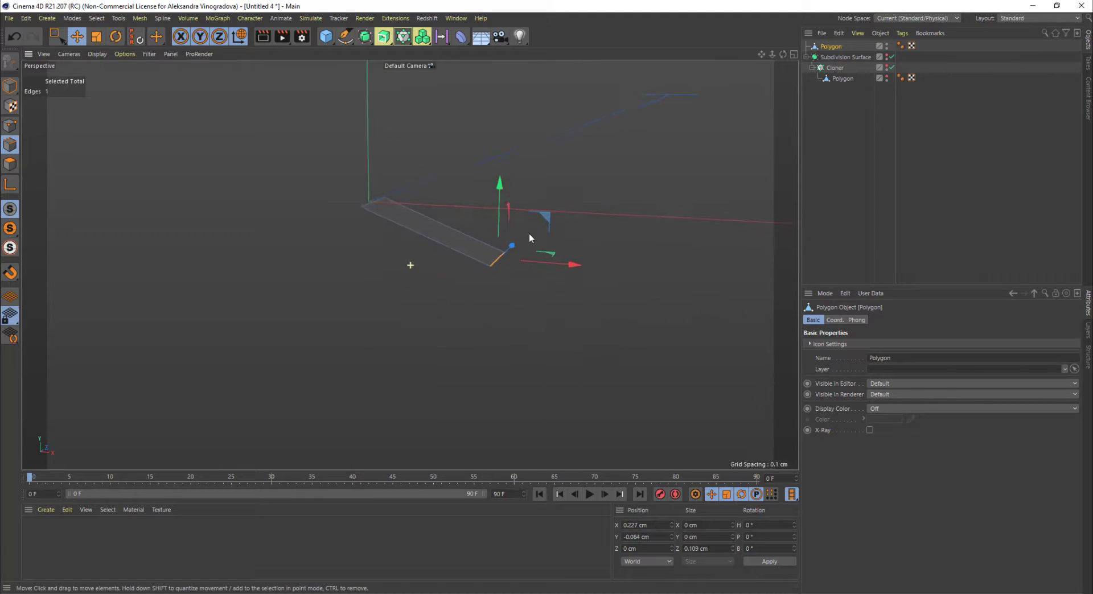
{"action": "mouse_move", "coordinate": [529, 233]}
{"action": "left_mouse_down", "text": "alt"}
{"action": "mouse_move", "coordinate": [540, 216]}
{"action": "mouse_move", "coordinate": [524, 245]}
{"action": "mouse_move", "coordinate": [518, 228]}
{"action": "left_mouse_up", "text": "alt"}
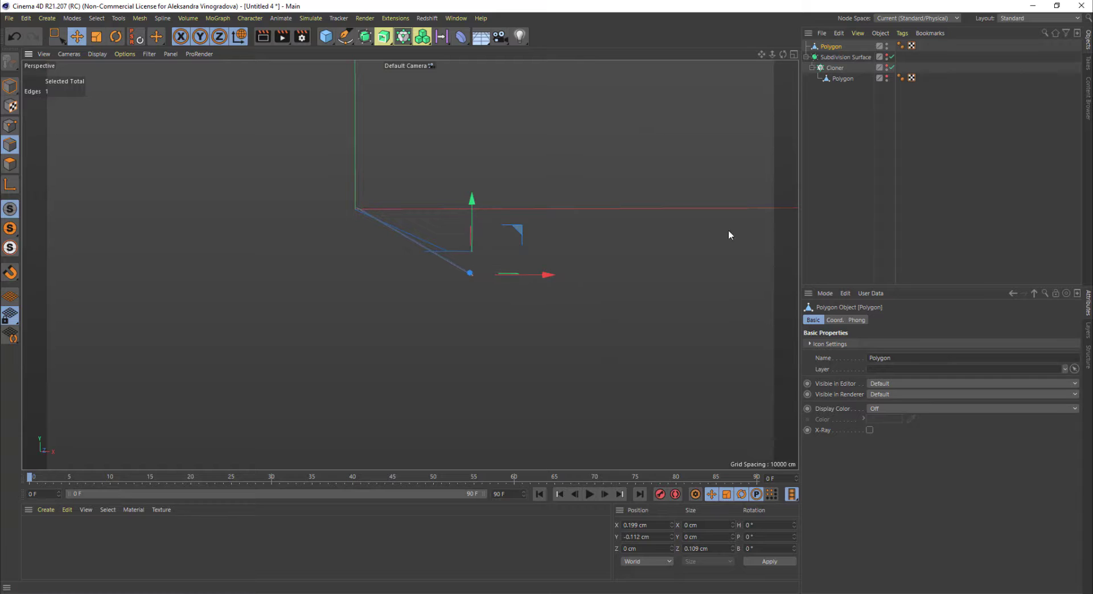
Step: Check the lily-of-the-valley reference photo and extrude the strip's end edge downward in three segments, curving back to about X 0.039 cm, Y -0.521 cm
{"action": "left_click_drag", "start_coordinate": [1092, 136], "coordinate": [770, 112]}
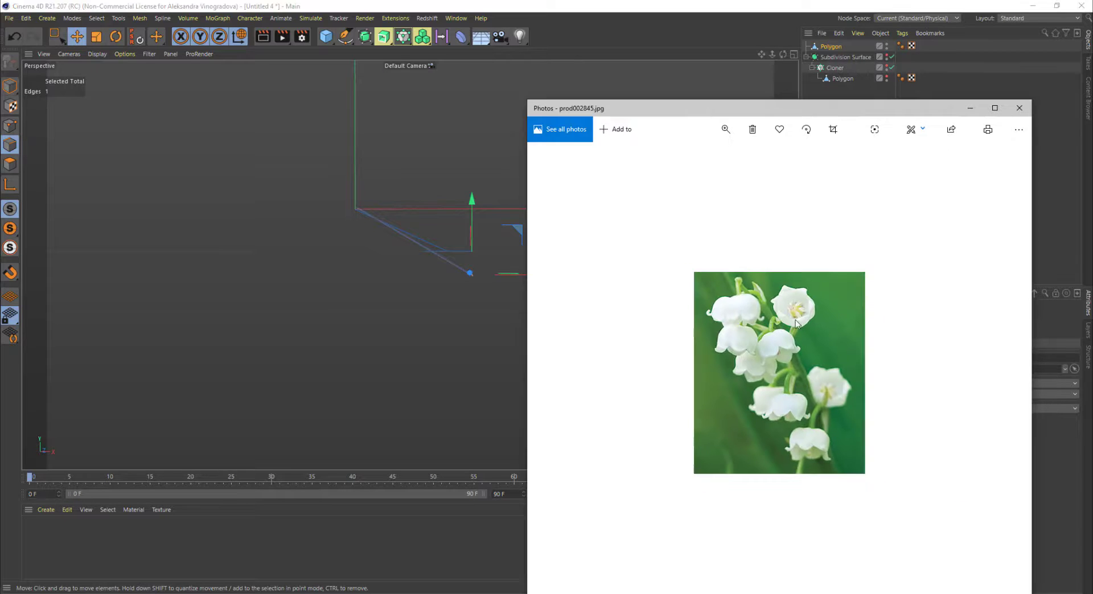
{"action": "key", "text": "alt+Tab"}
{"action": "left_click_drag", "start_coordinate": [517, 230], "coordinate": [511, 309]}
{"action": "middle_click_drag", "start_coordinate": [510, 308], "coordinate": [525, 207], "text": "alt"}
{"action": "left_click_drag", "start_coordinate": [532, 210], "coordinate": [500, 398]}
Step: Scale the strip's lowest edge into a pointed tip and narrow the cross edge just above it
{"action": "key", "text": "t"}
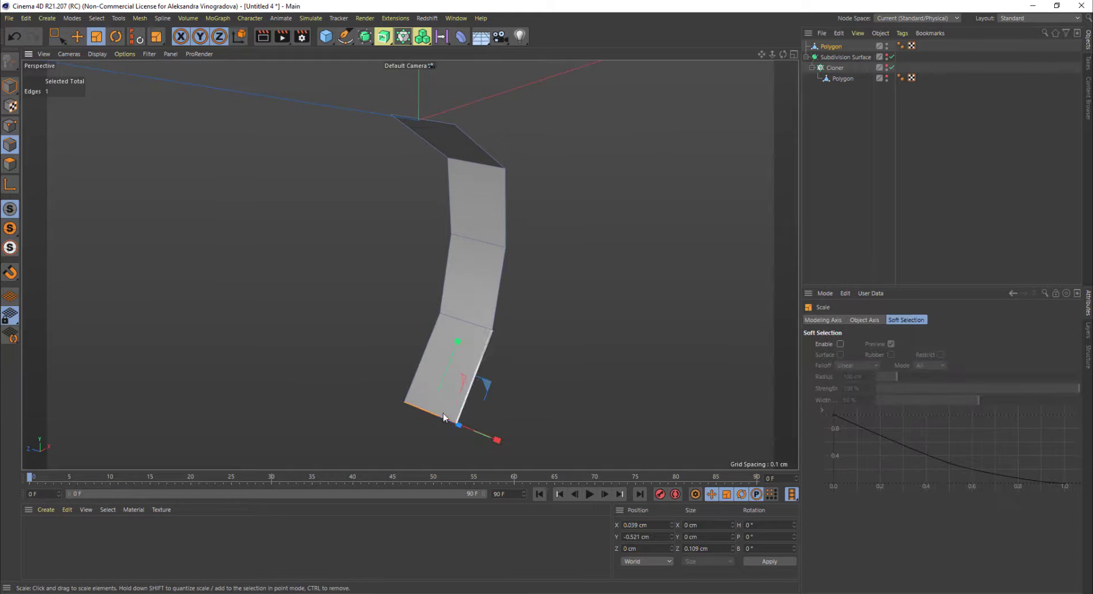
{"action": "left_click_drag", "start_coordinate": [482, 456], "coordinate": [637, 200], "text": "alt"}
{"action": "left_click", "coordinate": [542, 321]}
{"action": "left_click_drag", "start_coordinate": [552, 322], "coordinate": [484, 317]}
Step: Narrow the strip's top edge sharply and scale the cross edge below it to about 0.095 cm along Z
{"action": "left_click", "coordinate": [555, 104]}
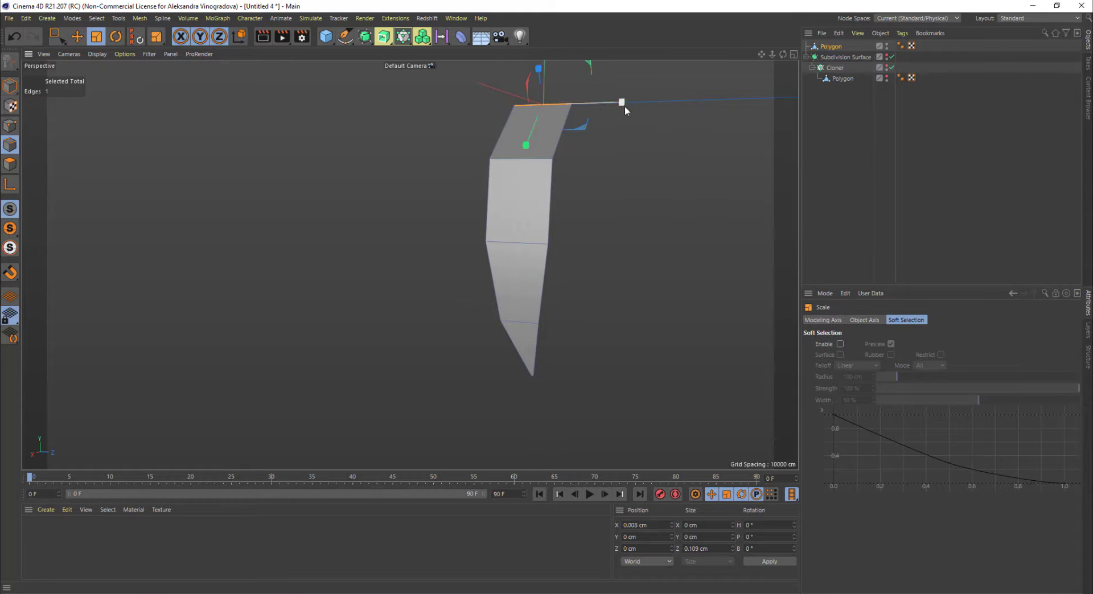
{"action": "left_click_drag", "start_coordinate": [624, 105], "coordinate": [560, 108]}
{"action": "left_click", "coordinate": [531, 161]}
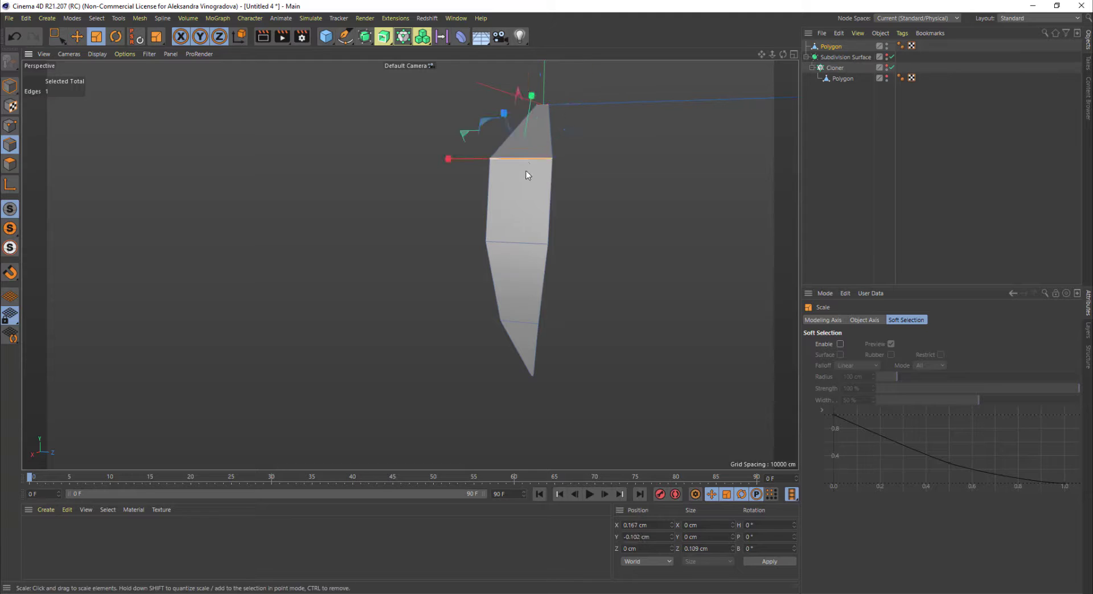
{"action": "left_click_drag", "start_coordinate": [525, 185], "coordinate": [559, 185], "text": "alt"}
{"action": "left_click_drag", "start_coordinate": [445, 157], "coordinate": [458, 157]}
{"action": "left_click_drag", "start_coordinate": [534, 246], "coordinate": [514, 247], "text": "alt"}
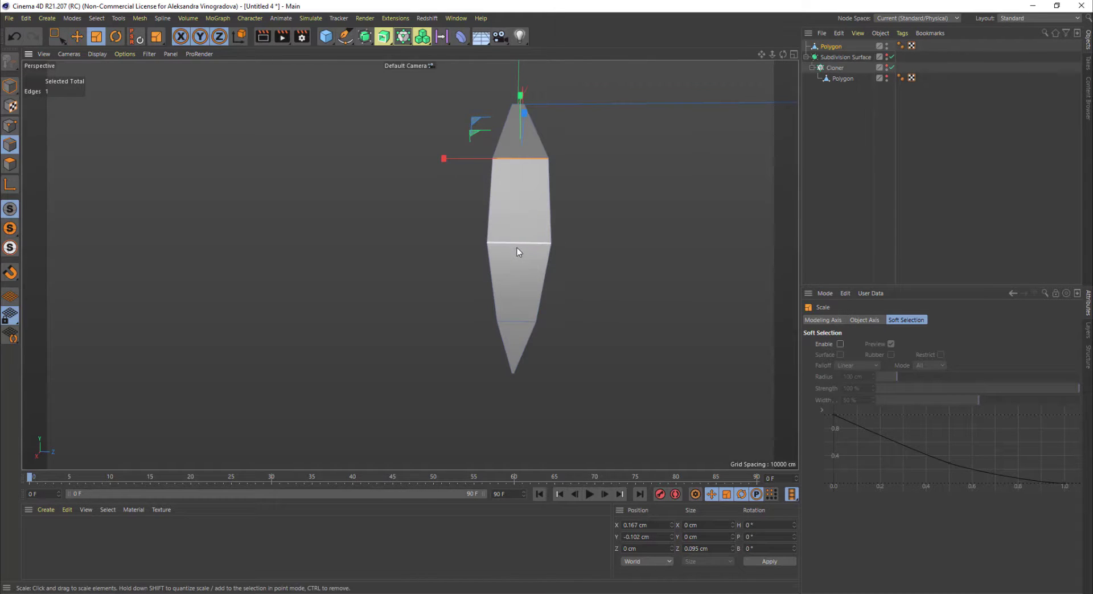
Step: Ring-select the strip's cross edges and cut it lengthwise down the middle and halfway along each side
{"action": "key", "text": "u"}
{"action": "key", "text": "b"}
{"action": "left_click", "coordinate": [526, 277]}
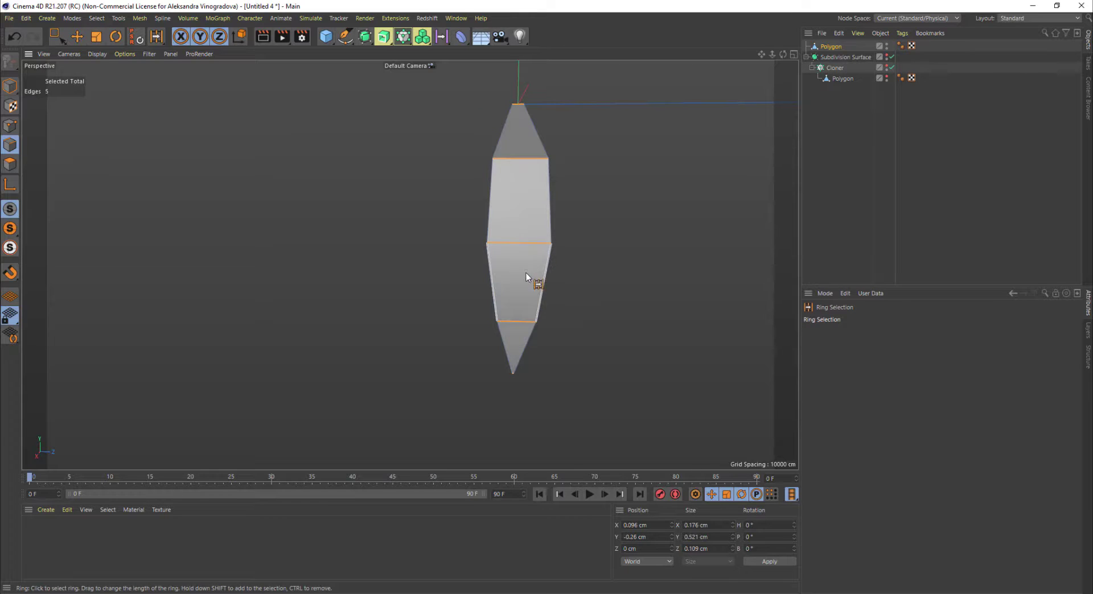
{"action": "middle_click_drag", "start_coordinate": [529, 206], "coordinate": [531, 247], "text": "alt"}
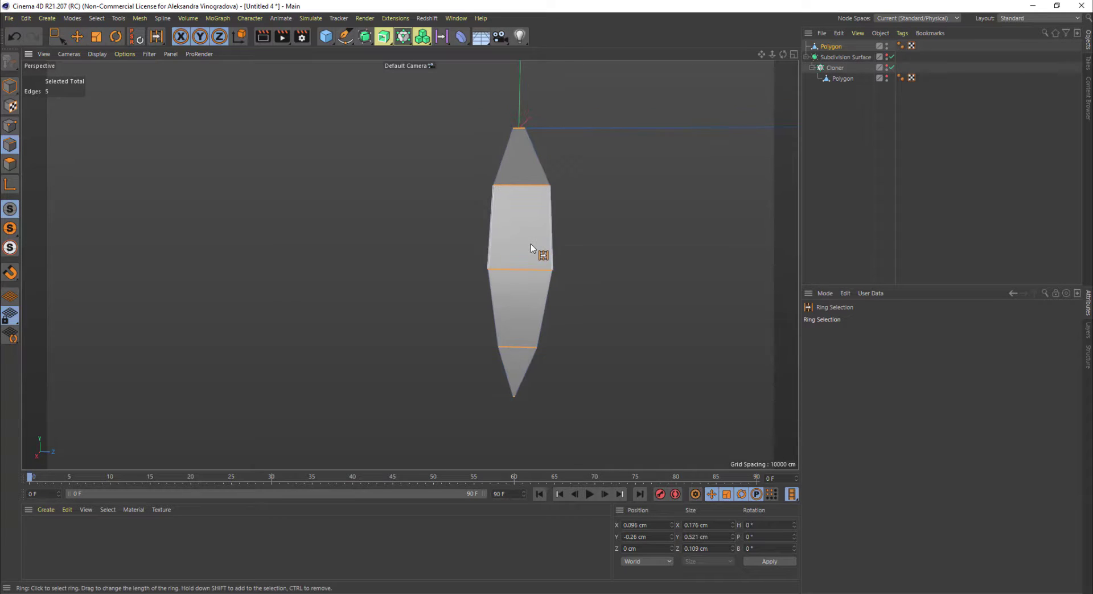
{"action": "left_click", "coordinate": [534, 249], "text": "shift"}
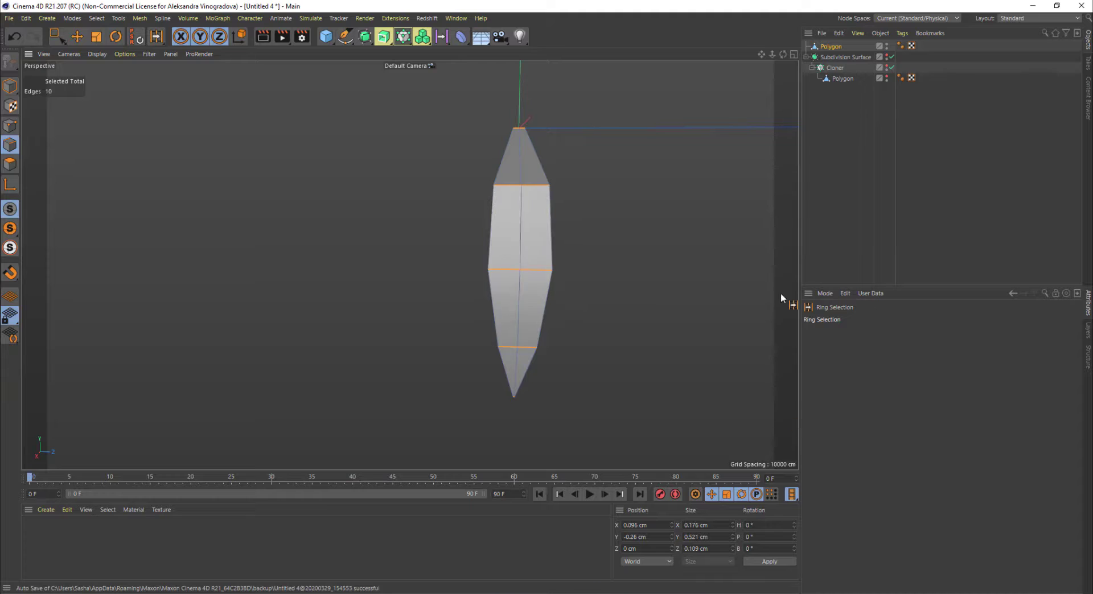
{"action": "left_click_drag", "start_coordinate": [780, 297], "coordinate": [748, 359], "text": "alt"}
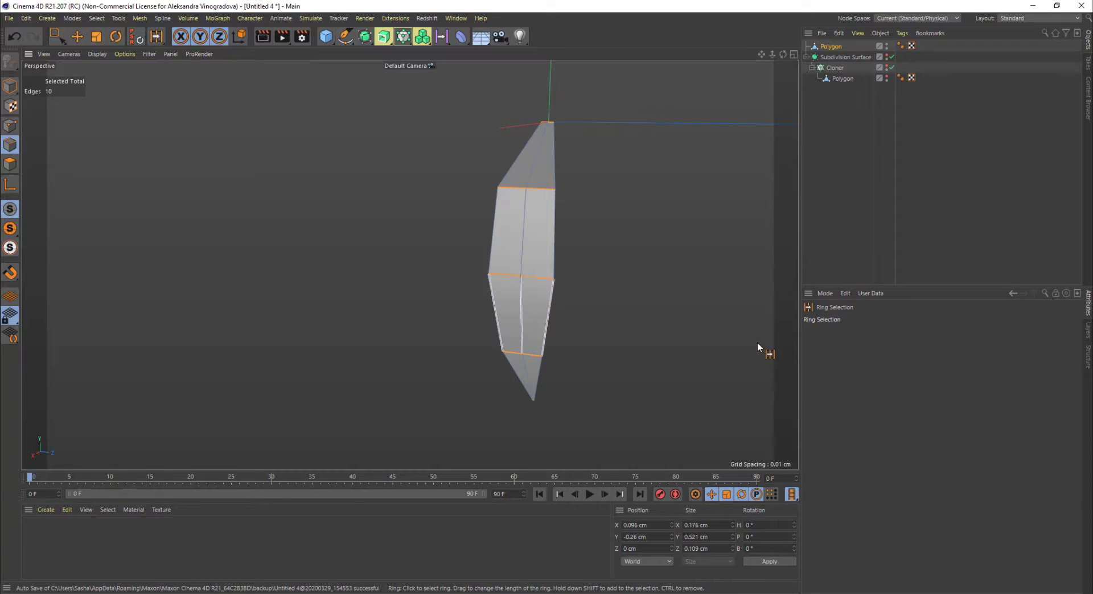
Step: Select the two lengthwise edge loops beside the centre line and offset them along X to fold the strip's cross-section
{"action": "left_click", "coordinate": [513, 149]}
{"action": "key", "text": "e"}
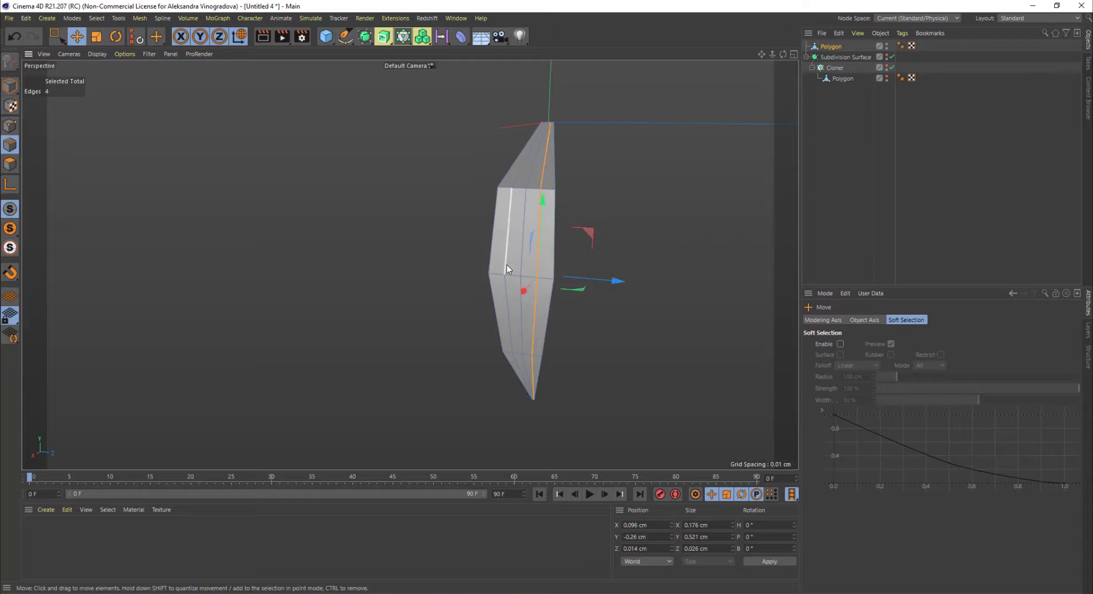
{"action": "left_click", "coordinate": [507, 265], "text": "shift"}
{"action": "left_click_drag", "start_coordinate": [505, 266], "coordinate": [507, 213], "text": "alt"}
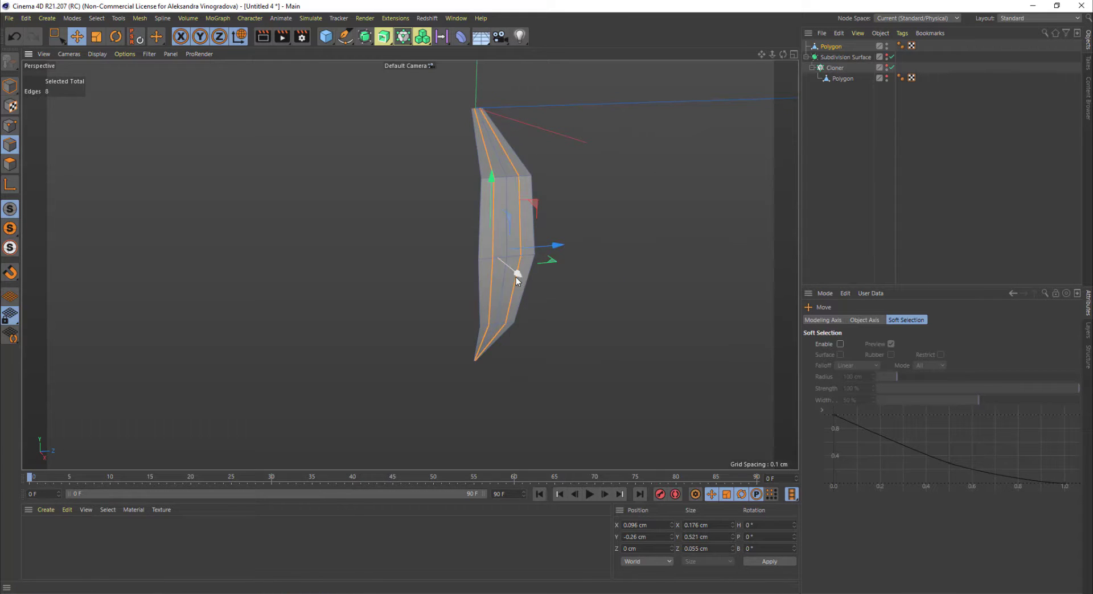
{"action": "left_click_drag", "start_coordinate": [516, 279], "coordinate": [554, 252], "text": "alt"}
Step: Select the points at the strip's lower tip, scale and move them to refine the pointed end, and return to whole-object editing
{"action": "left_click", "coordinate": [9, 126]}
{"action": "key", "text": "space"}
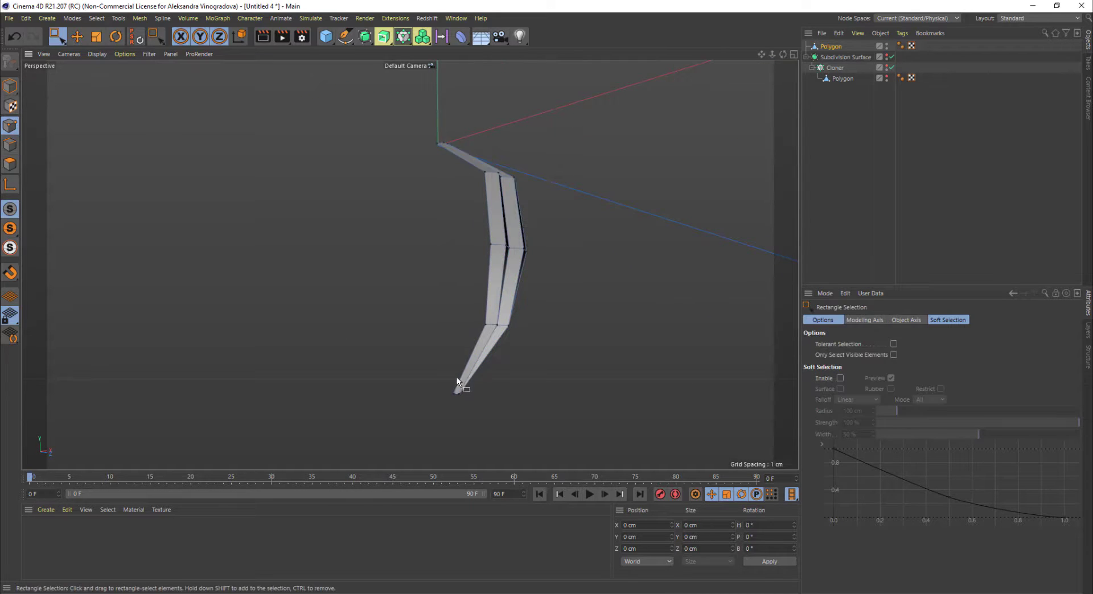
{"action": "left_click_drag", "start_coordinate": [434, 376], "coordinate": [337, 259]}
{"action": "key", "text": "t"}
{"action": "key", "text": "e"}
{"action": "left_click", "coordinate": [9, 85]}
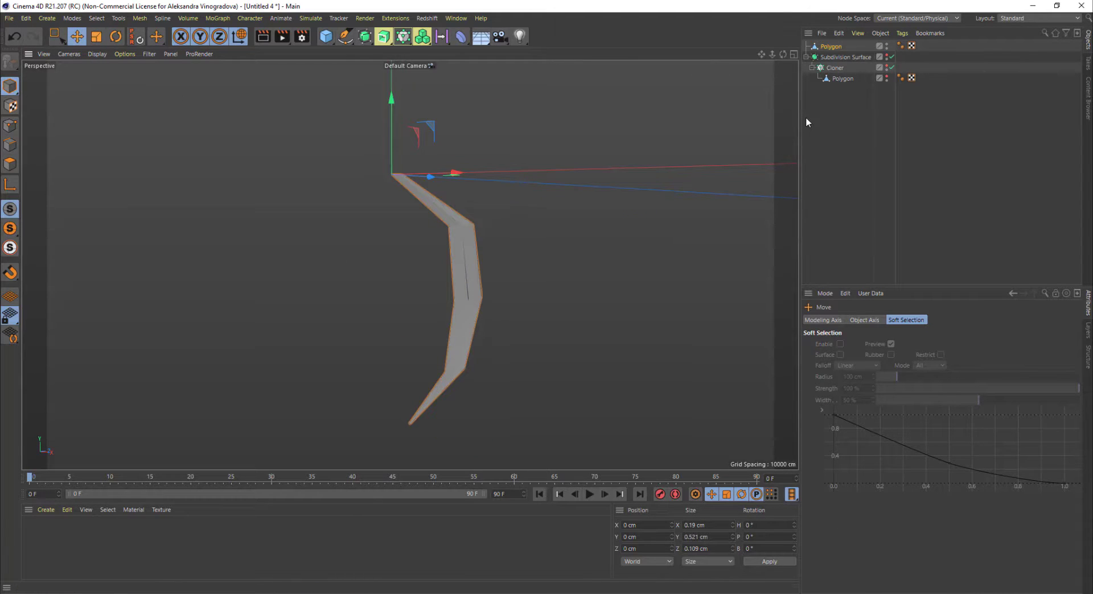
Step: Duplicate the petals' radial Cloner without its petal polygon and place the narrow strip inside the copy
{"action": "left_click", "coordinate": [834, 69]}
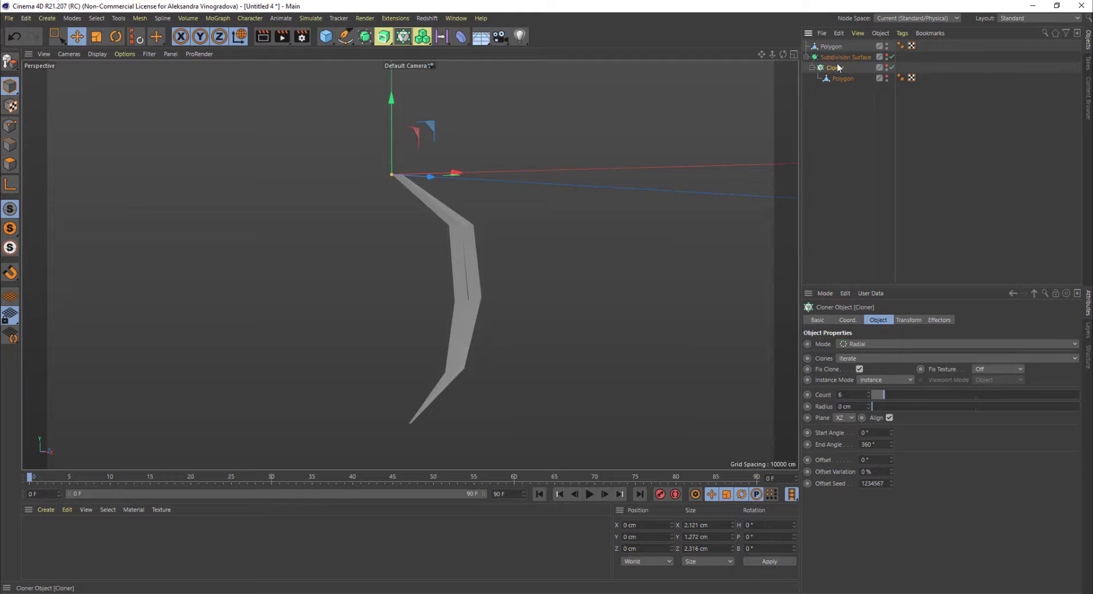
{"action": "left_click_drag", "start_coordinate": [836, 46], "coordinate": [829, 53], "text": "ctrl"}
{"action": "left_click", "coordinate": [835, 67]}
{"action": "key", "text": "Delete"}
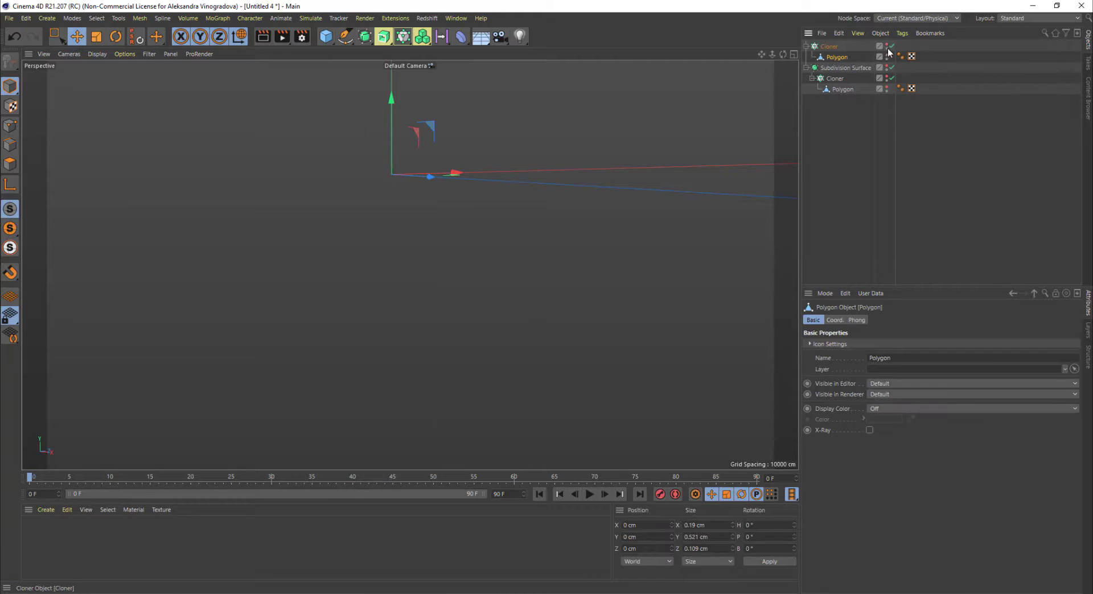
{"action": "left_click_drag", "start_coordinate": [391, 257], "coordinate": [456, 255], "text": "alt"}
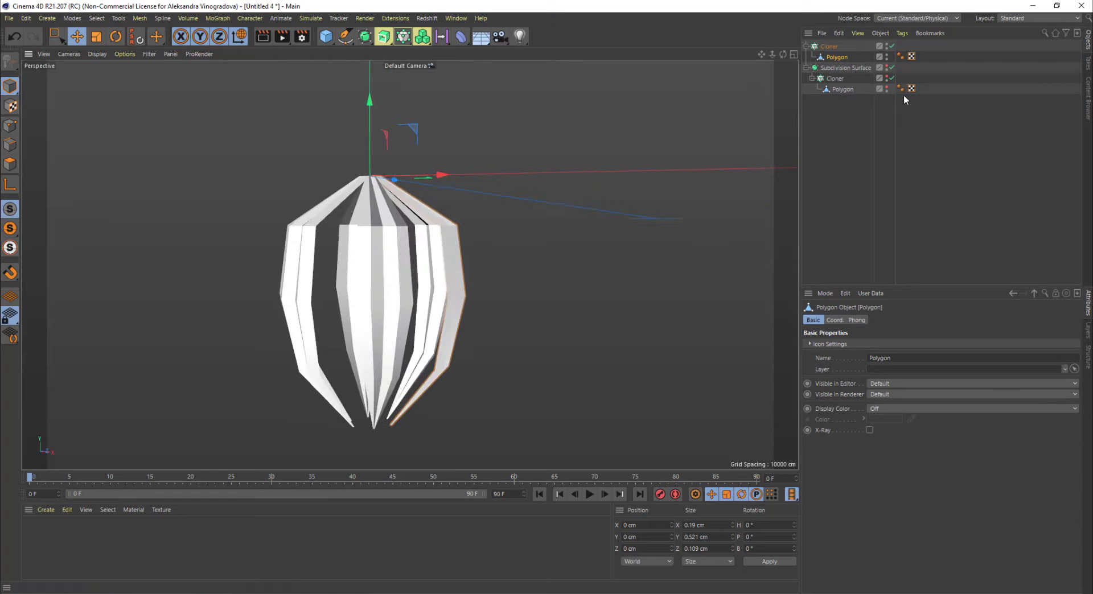
Step: Show the petal objects again and scale the strip up to about 0.3 × 0.823 × 0.173 cm
{"action": "left_click", "coordinate": [886, 66], "text": "alt"}
{"action": "left_click_drag", "start_coordinate": [447, 165], "coordinate": [432, 192], "text": "alt"}
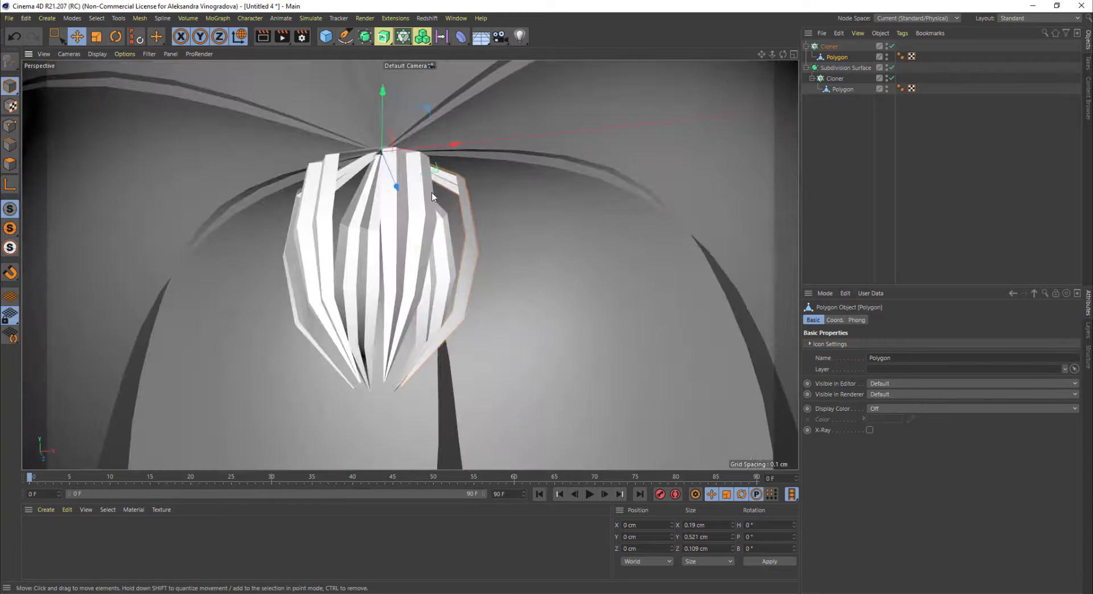
{"action": "right_click_drag", "start_coordinate": [432, 193], "coordinate": [391, 219], "text": "alt"}
{"action": "left_click_drag", "start_coordinate": [391, 218], "coordinate": [346, 262], "text": "alt"}
{"action": "scroll", "coordinate": [346, 266], "scroll_direction": "down", "scroll_amount": 5}
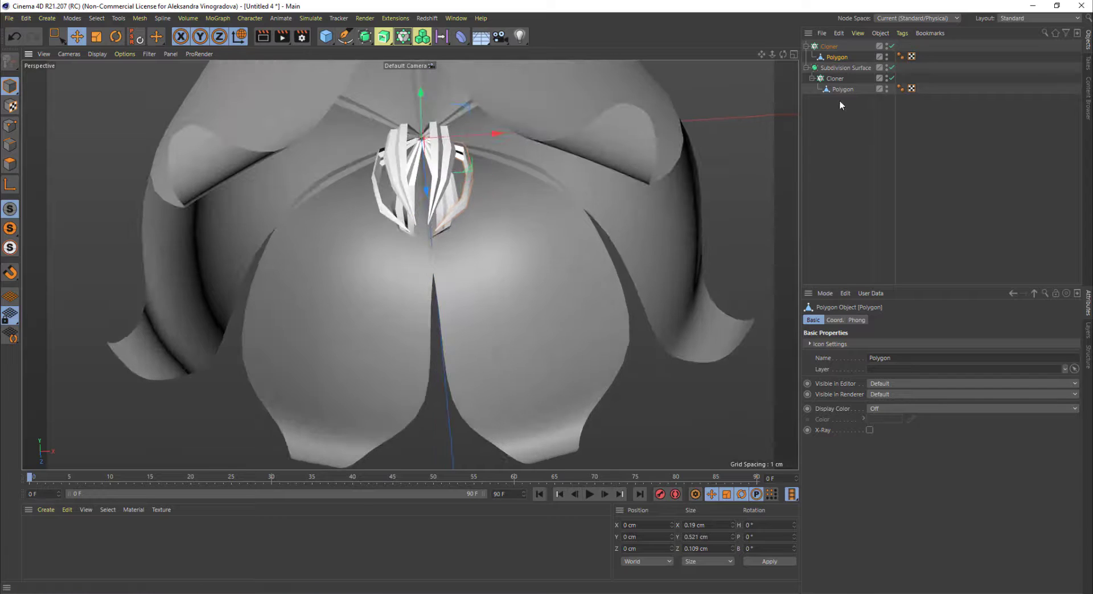
{"action": "key", "text": "t"}
{"action": "left_click_drag", "start_coordinate": [459, 164], "coordinate": [701, 100]}
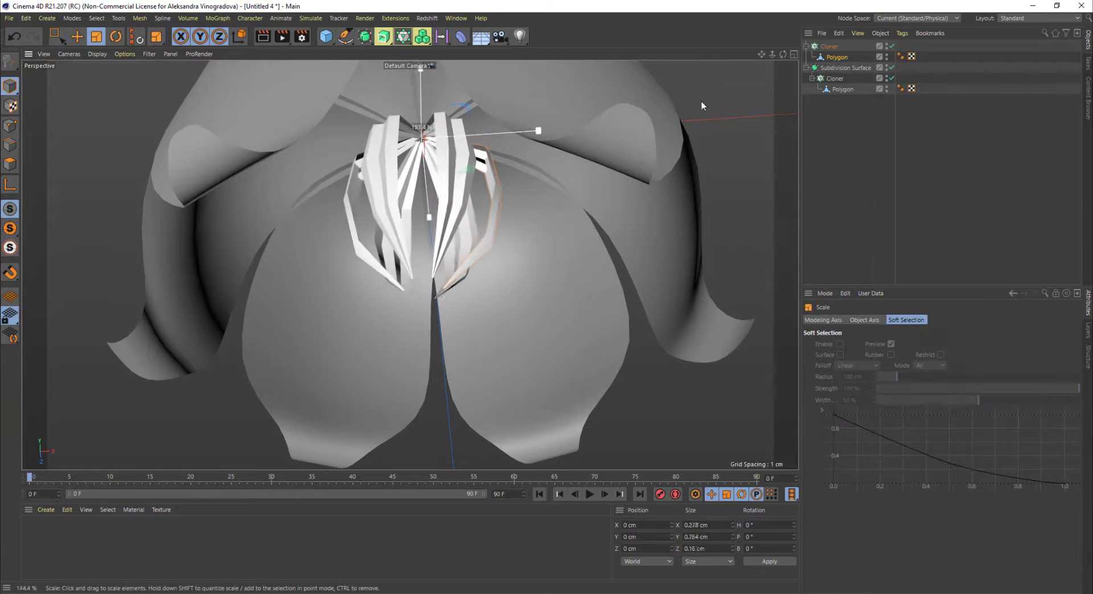
Step: Turn off Fix Clone on the strip's Cloner and rotate the strip about -16° on its B axis
{"action": "key", "text": "r"}
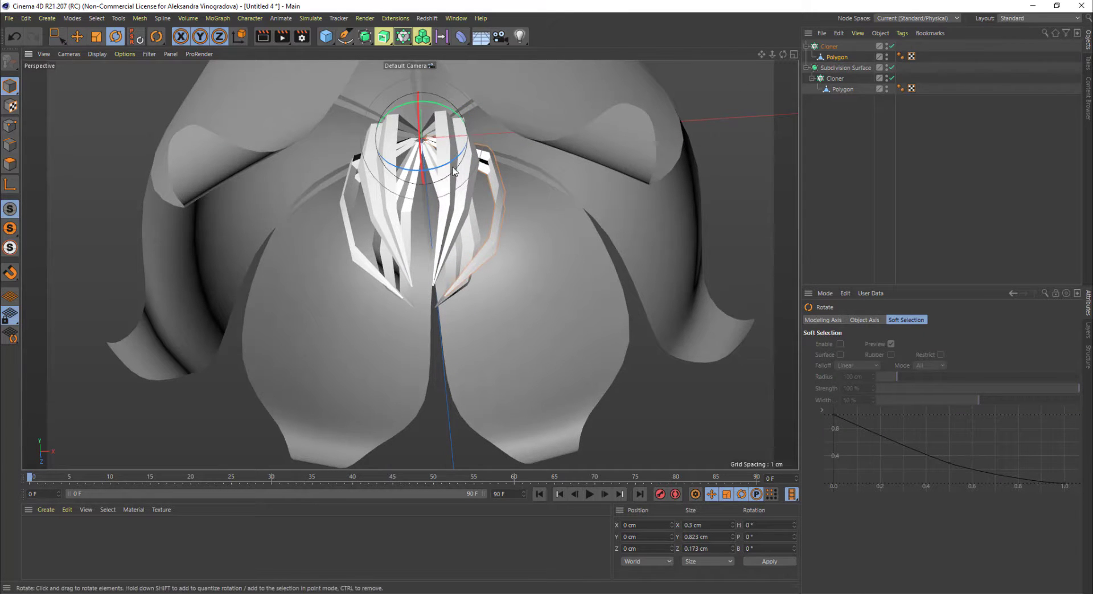
{"action": "left_click_drag", "start_coordinate": [433, 179], "coordinate": [478, 167], "text": "alt"}
{"action": "key", "text": "ctrl+z"}
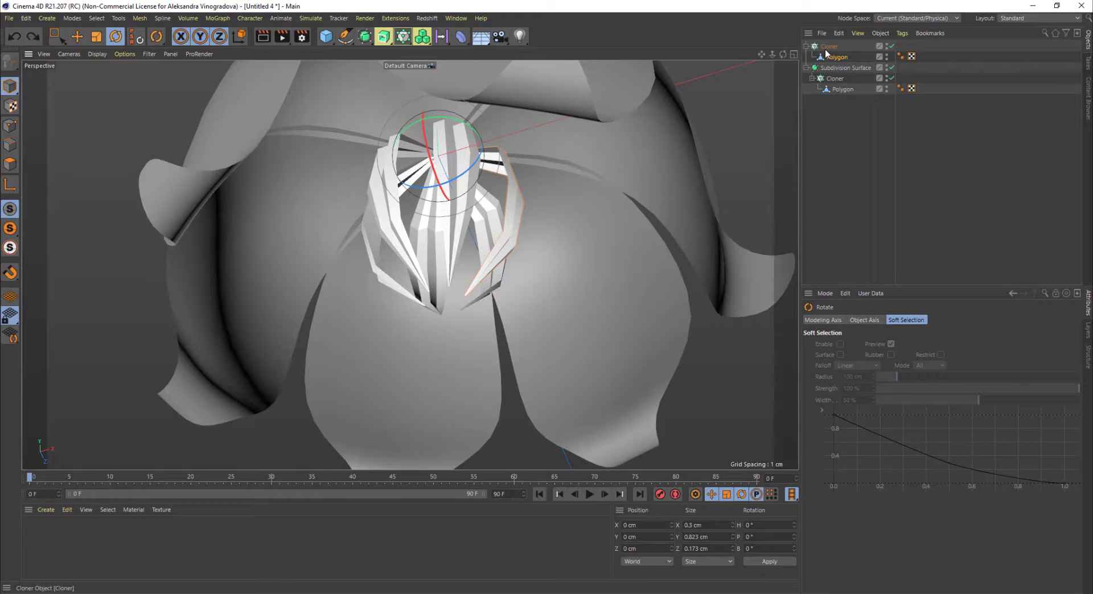
{"action": "left_click", "coordinate": [827, 46]}
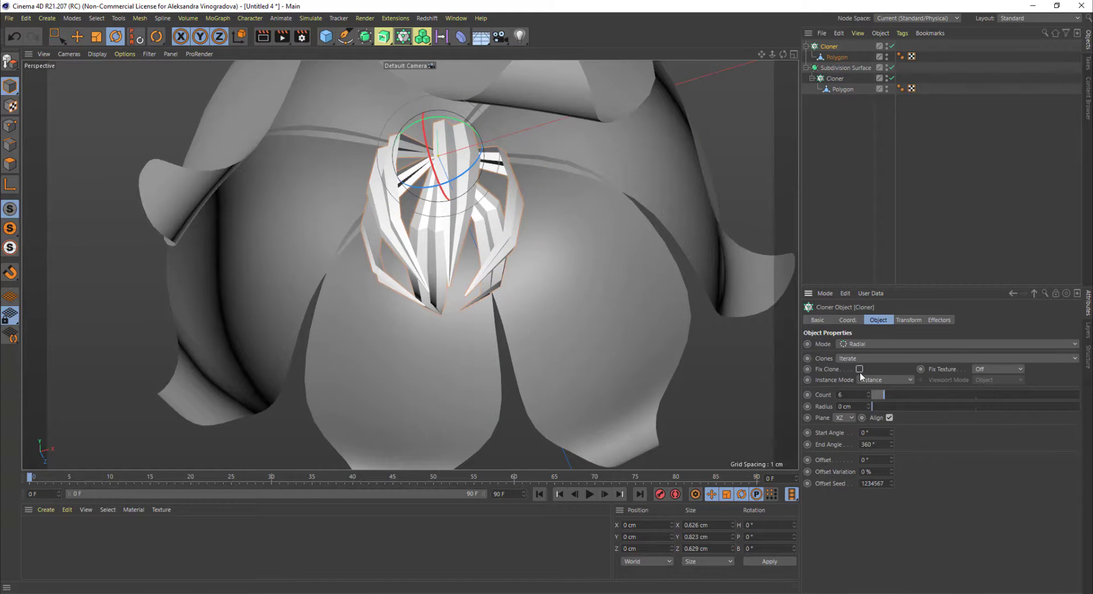
{"action": "left_click", "coordinate": [838, 58]}
{"action": "mouse_move", "coordinate": [465, 174]}
{"action": "left_mouse_down"}
{"action": "mouse_move", "coordinate": [494, 158]}
{"action": "mouse_move", "coordinate": [483, 162]}
{"action": "mouse_move", "coordinate": [498, 164]}
{"action": "mouse_move", "coordinate": [480, 211]}
{"action": "mouse_move", "coordinate": [527, 216]}
{"action": "mouse_move", "coordinate": [514, 203]}
{"action": "mouse_move", "coordinate": [521, 186]}
{"action": "mouse_move", "coordinate": [481, 192]}
{"action": "left_mouse_up"}
{"action": "scroll", "coordinate": [498, 163], "scroll_direction": "down", "scroll_amount": 5}
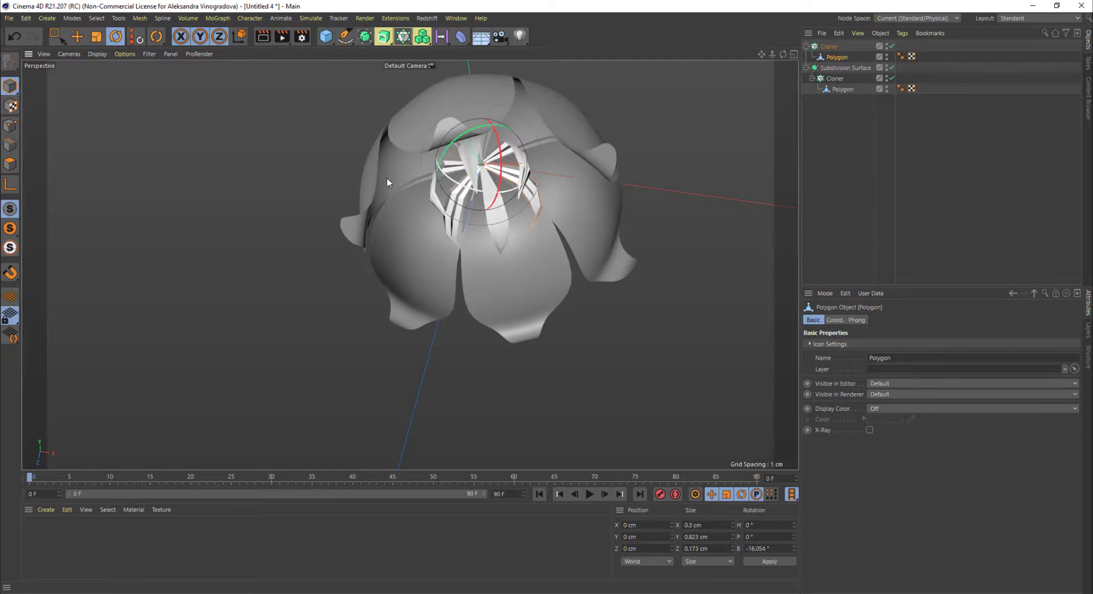
Step: Select the row of five points across the strip above its tip and scale it to about 0.145 cm along Z
{"action": "left_click", "coordinate": [9, 125]}
{"action": "key", "text": "ctrl+a"}
{"action": "key", "text": "t"}
{"action": "left_click_drag", "start_coordinate": [583, 220], "coordinate": [498, 269], "text": "alt"}
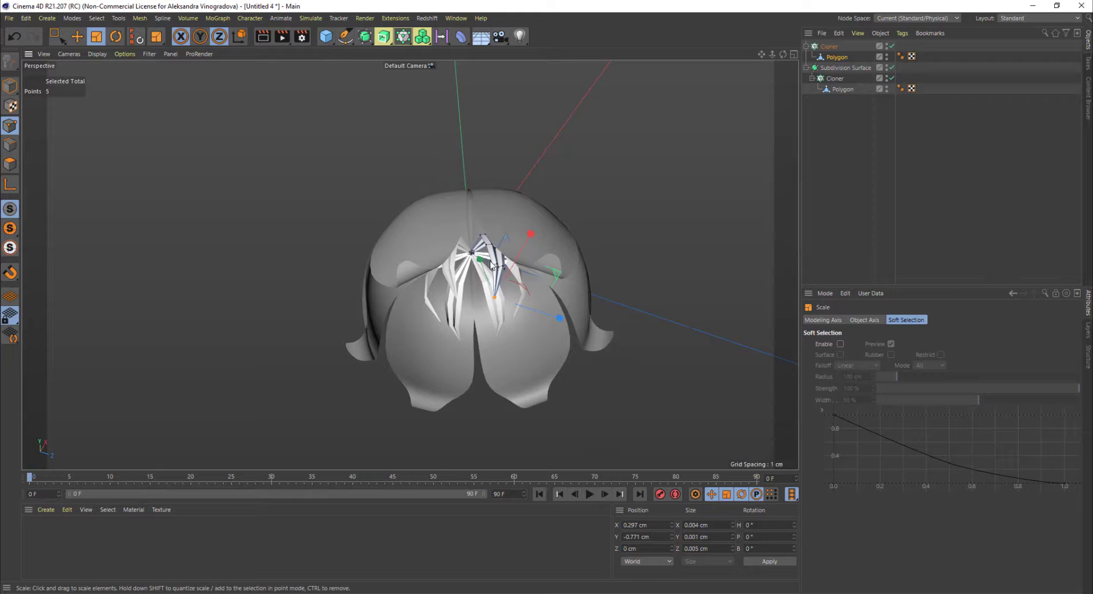
{"action": "key", "text": "0"}
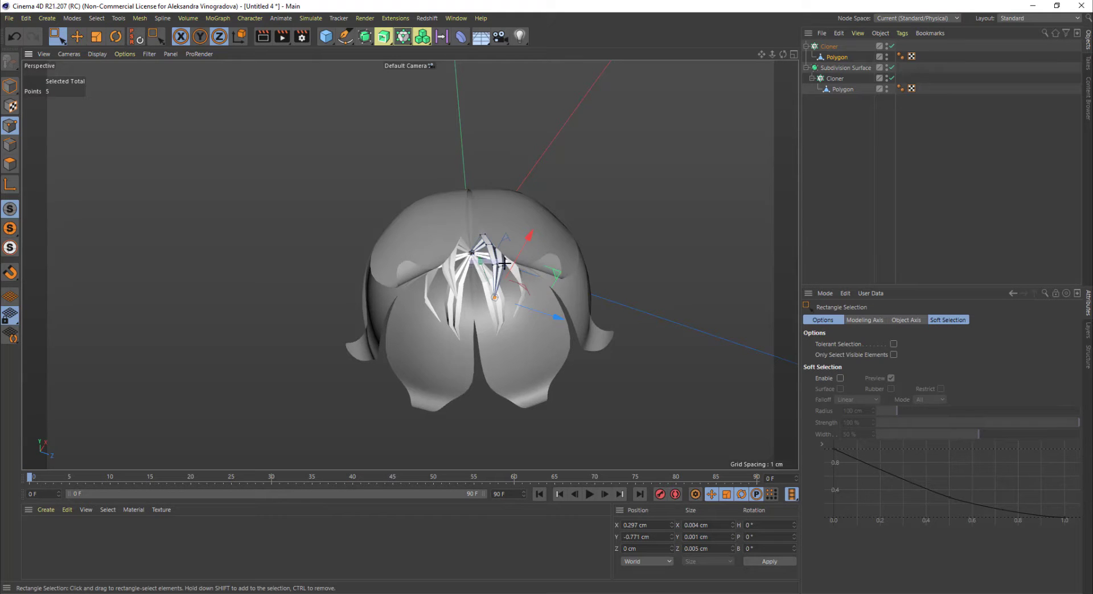
{"action": "key", "text": "t"}
{"action": "left_click_drag", "start_coordinate": [536, 281], "coordinate": [493, 280]}
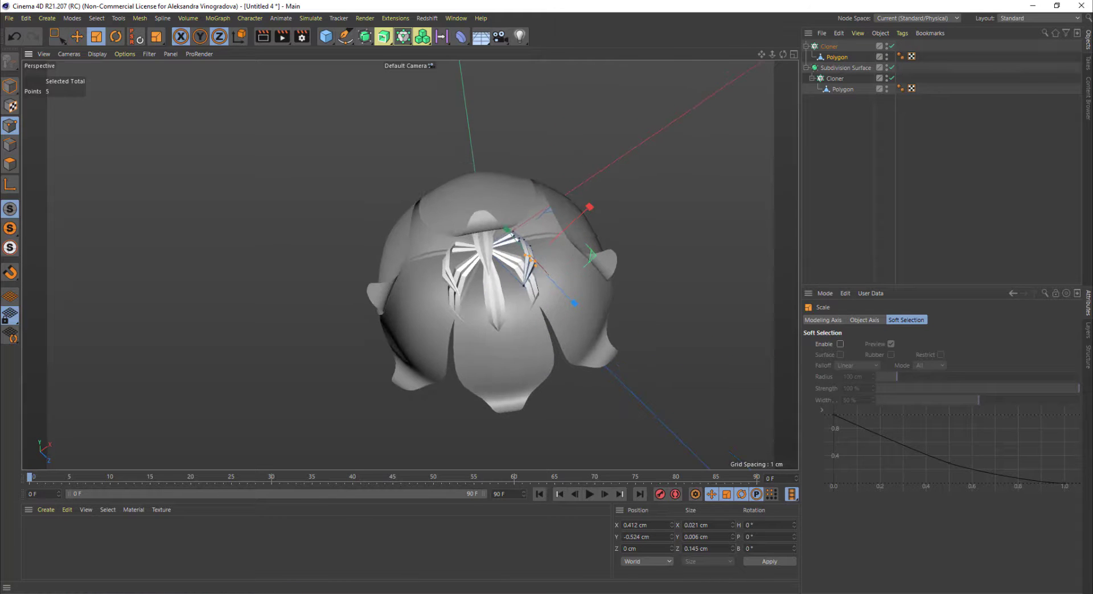
{"action": "mouse_move", "coordinate": [1092, 136]}
{"action": "left_mouse_down"}
{"action": "mouse_move", "coordinate": [863, 125]}
{"action": "mouse_move", "coordinate": [1092, 131]}
{"action": "left_mouse_up"}
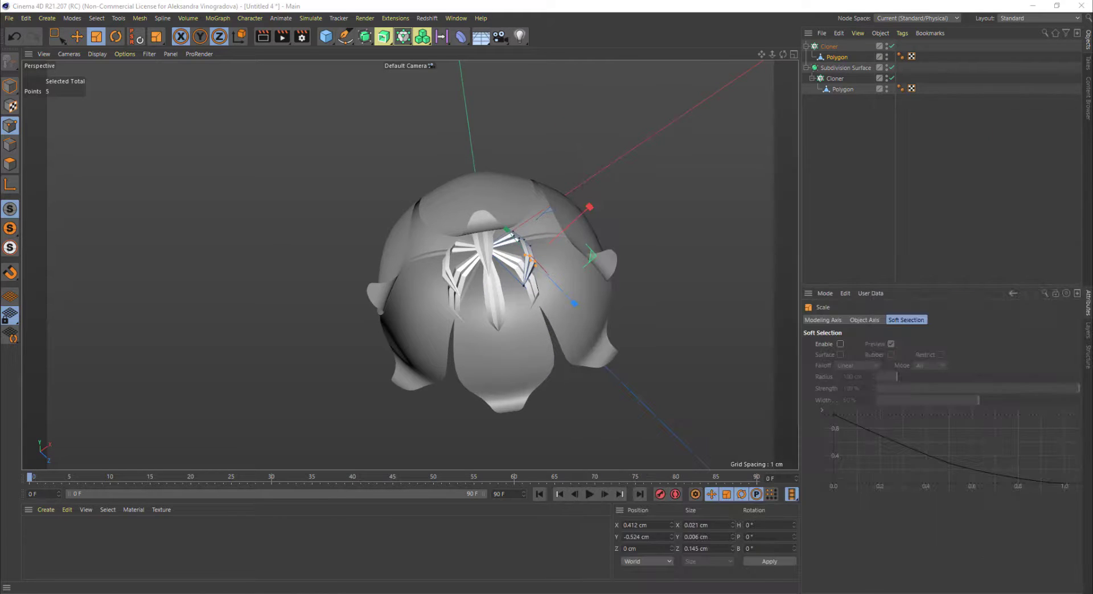
{"action": "left_click_drag", "start_coordinate": [631, 221], "coordinate": [685, 224], "text": "alt"}
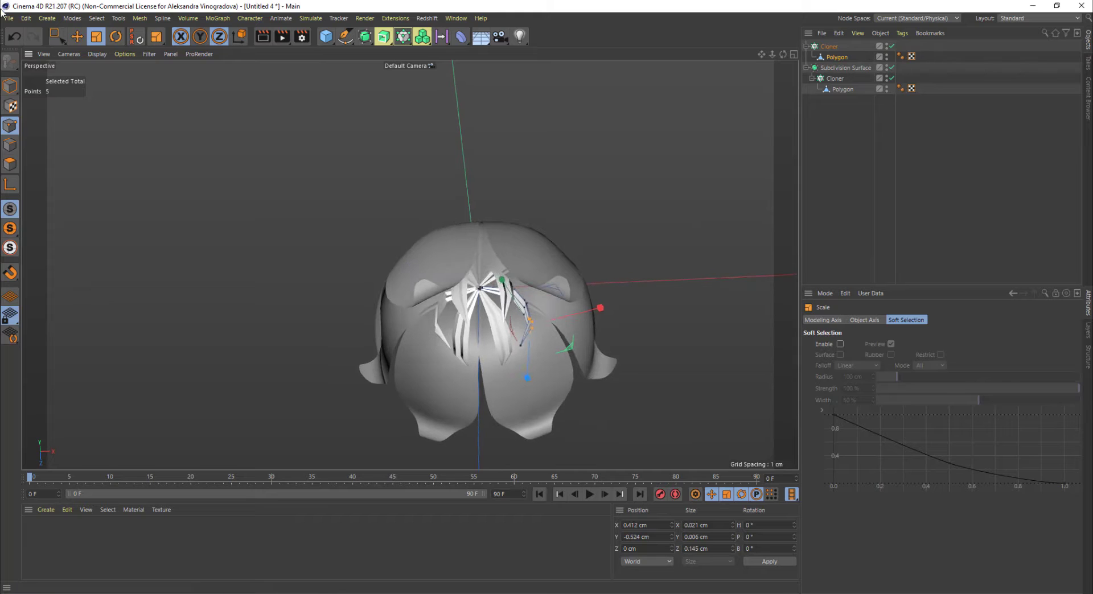
Step: Return to whole-object editing and place the strip's Cloner under a new Subdivision Surface
{"action": "left_click", "coordinate": [12, 88]}
{"action": "mouse_move", "coordinate": [574, 276]}
{"action": "left_mouse_down", "text": "alt"}
{"action": "mouse_move", "coordinate": [593, 268]}
{"action": "mouse_move", "coordinate": [569, 273]}
{"action": "left_mouse_up", "text": "alt"}
{"action": "left_click", "coordinate": [829, 47]}
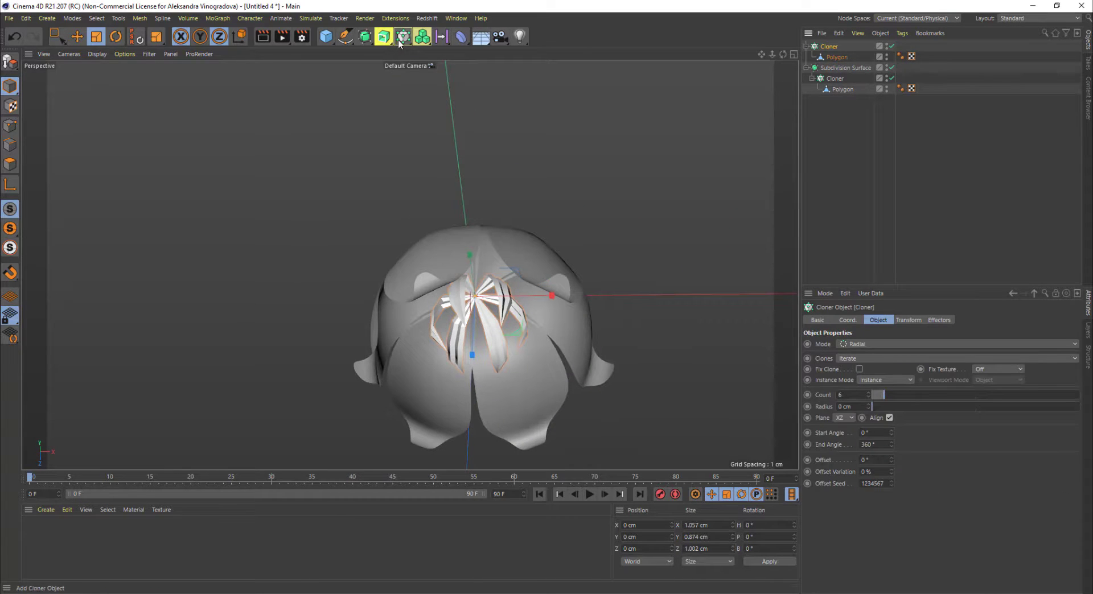
{"action": "left_click", "coordinate": [365, 36], "text": "alt"}
{"action": "left_click_drag", "start_coordinate": [522, 200], "coordinate": [548, 248], "text": "alt"}
{"action": "left_click_drag", "start_coordinate": [446, 309], "coordinate": [407, 308], "text": "alt"}
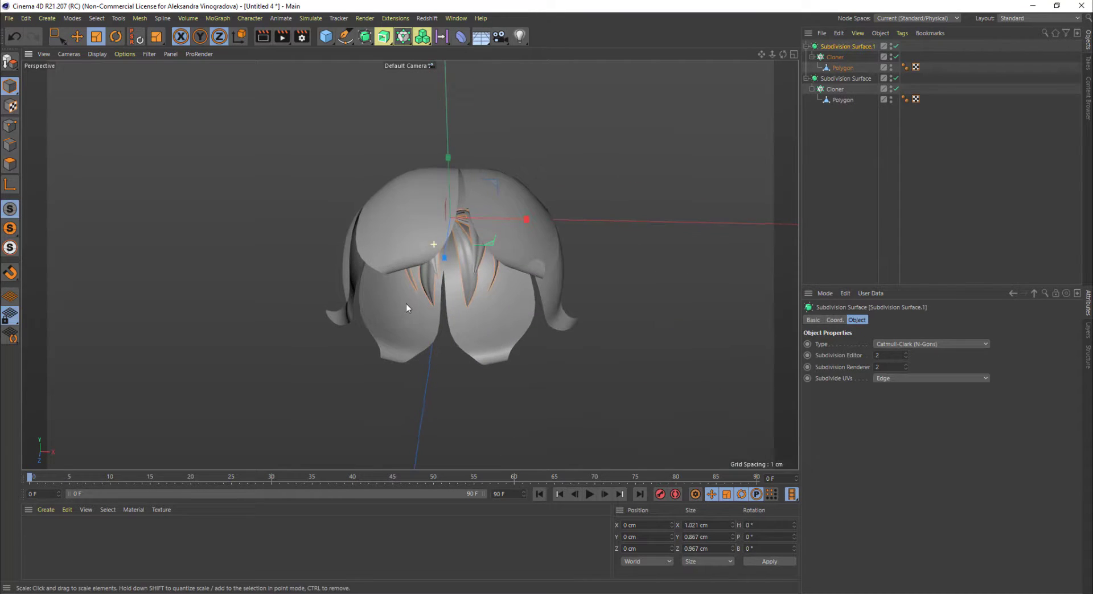
Step: Switch to the BP - UV Edit layout with the strip polygon selected and select all its polygons
{"action": "left_click", "coordinate": [843, 68]}
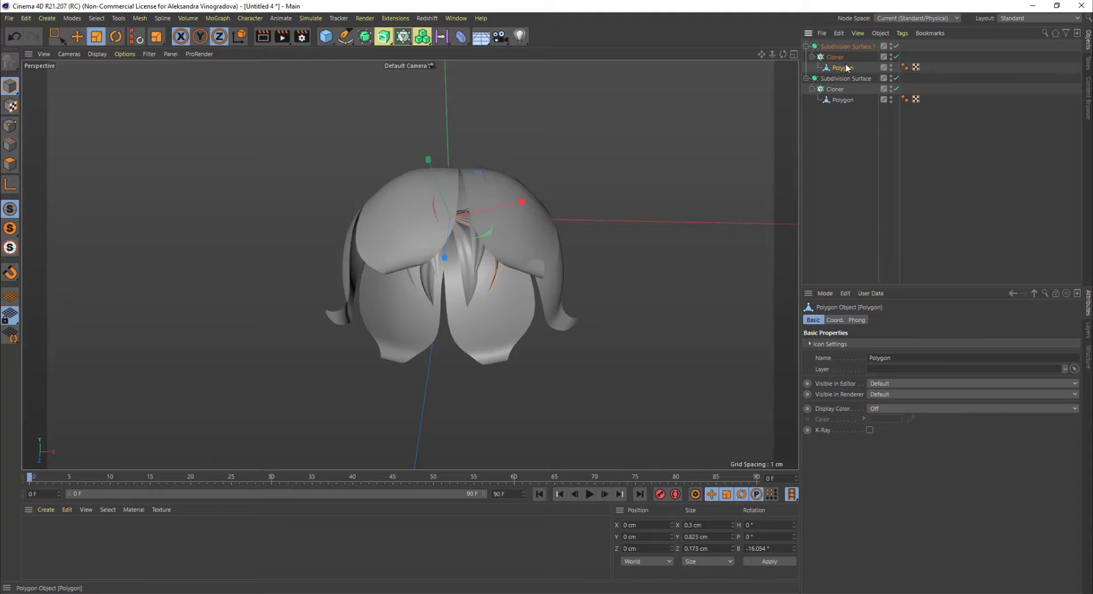
{"action": "left_click", "coordinate": [1033, 20]}
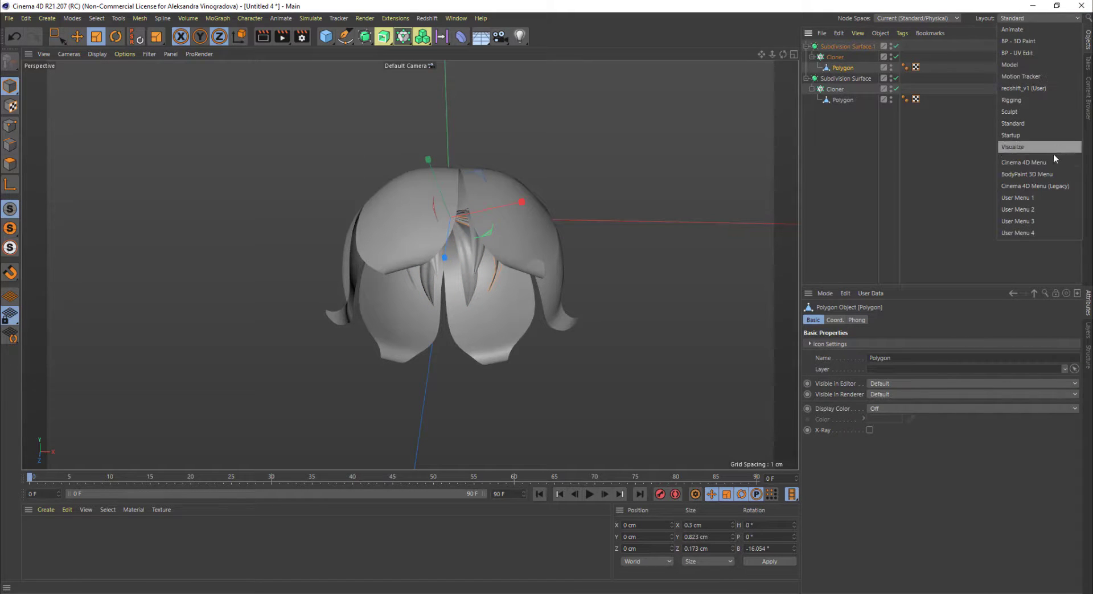
{"action": "left_click", "coordinate": [1037, 52]}
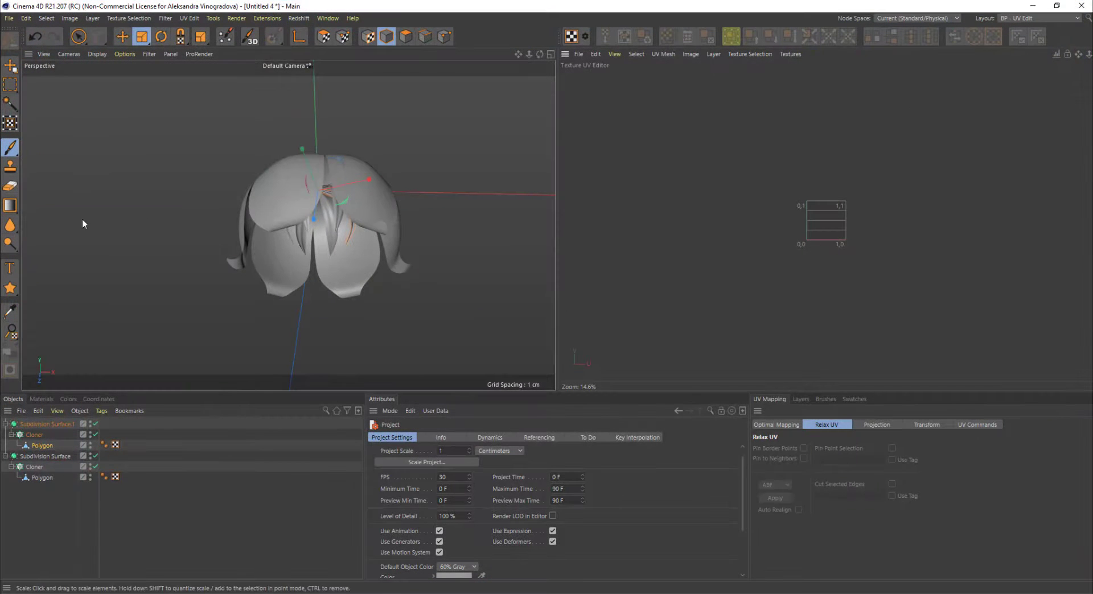
{"action": "left_click", "coordinate": [412, 39]}
{"action": "key", "text": "ctrl+a"}
Step: Face the outer side of the strip in the viewport and apply a Frontal UV projection to its polygons
{"action": "left_click_drag", "start_coordinate": [373, 248], "coordinate": [180, 330], "text": "alt"}
{"action": "scroll", "coordinate": [342, 214], "scroll_direction": "up", "scroll_amount": 5}
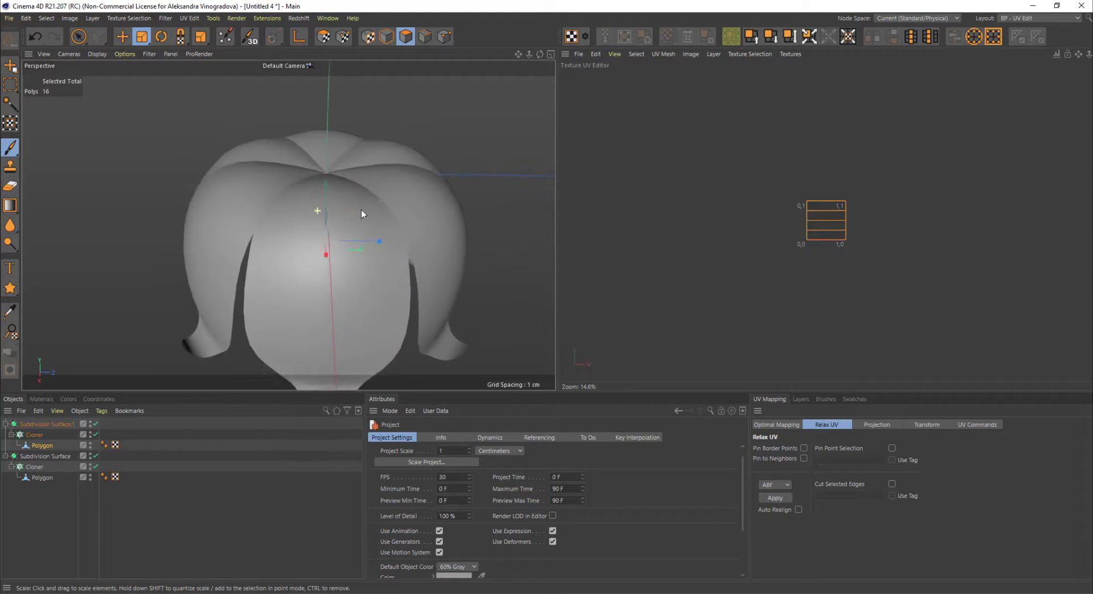
{"action": "left_click", "coordinate": [877, 425]}
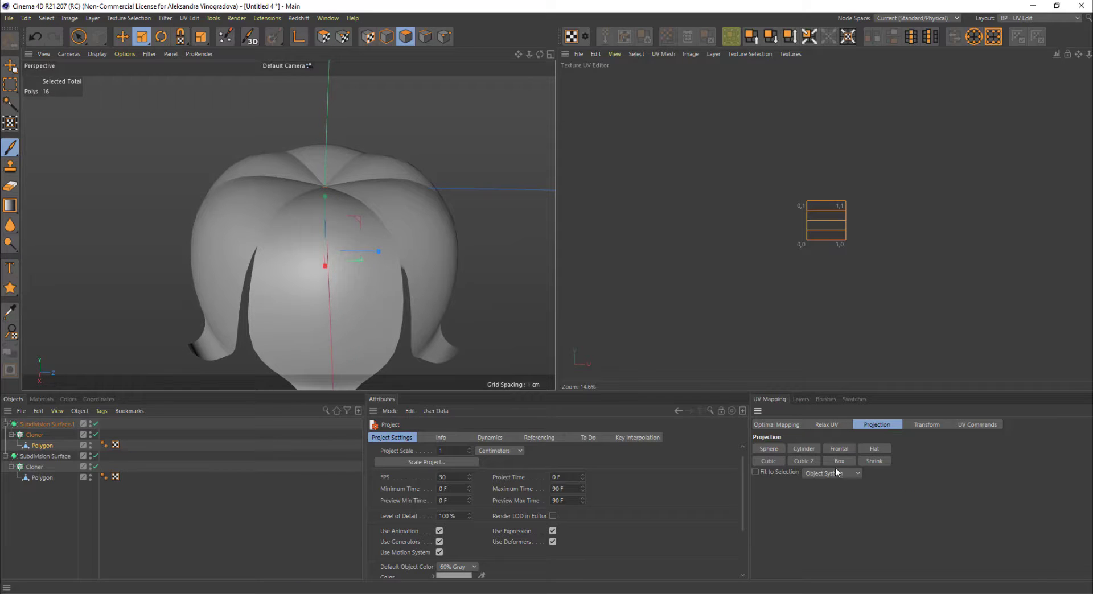
{"action": "left_click", "coordinate": [842, 448]}
{"action": "scroll", "coordinate": [849, 236], "scroll_direction": "up", "scroll_amount": 5}
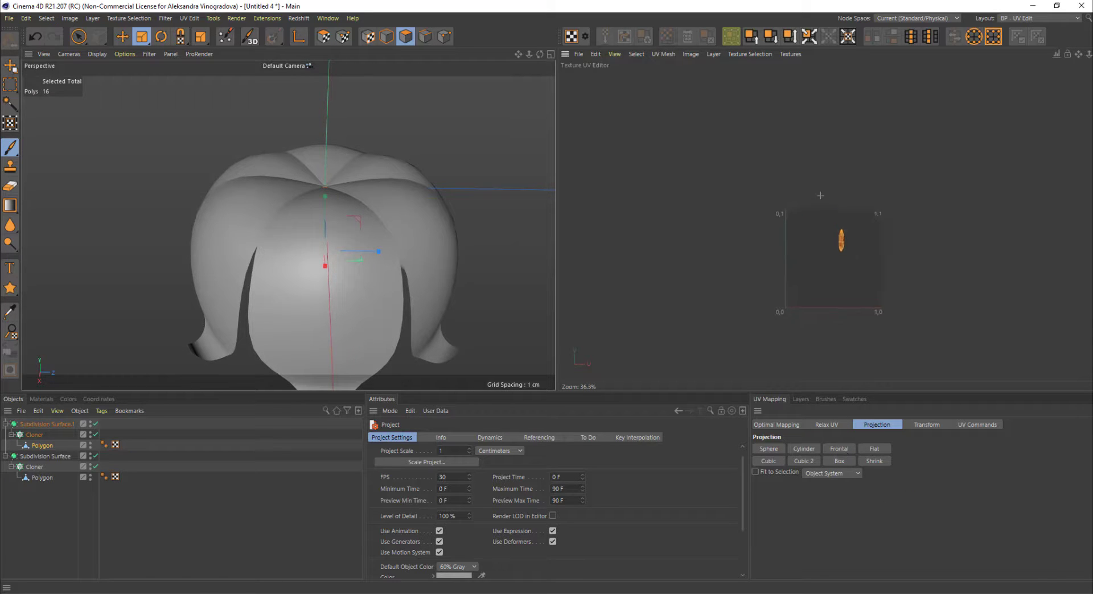
{"action": "scroll", "coordinate": [841, 284], "scroll_direction": "up", "scroll_amount": 4}
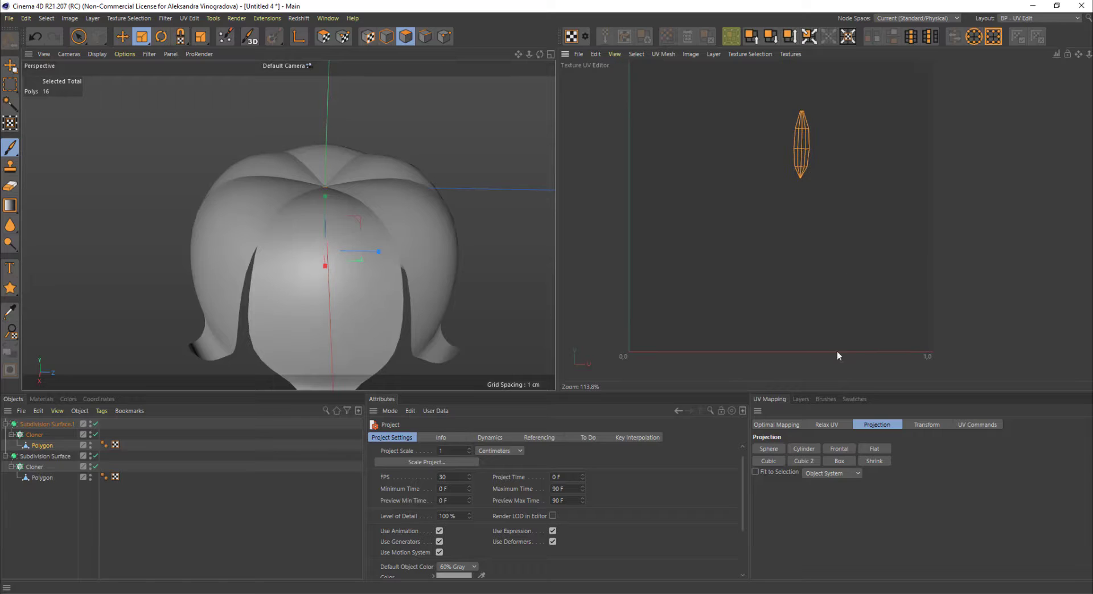
Step: Open the sklrlrp_4K_Albedo texture from the Atlas folder as the UV editor's background for the strip
{"action": "left_click", "coordinate": [824, 425]}
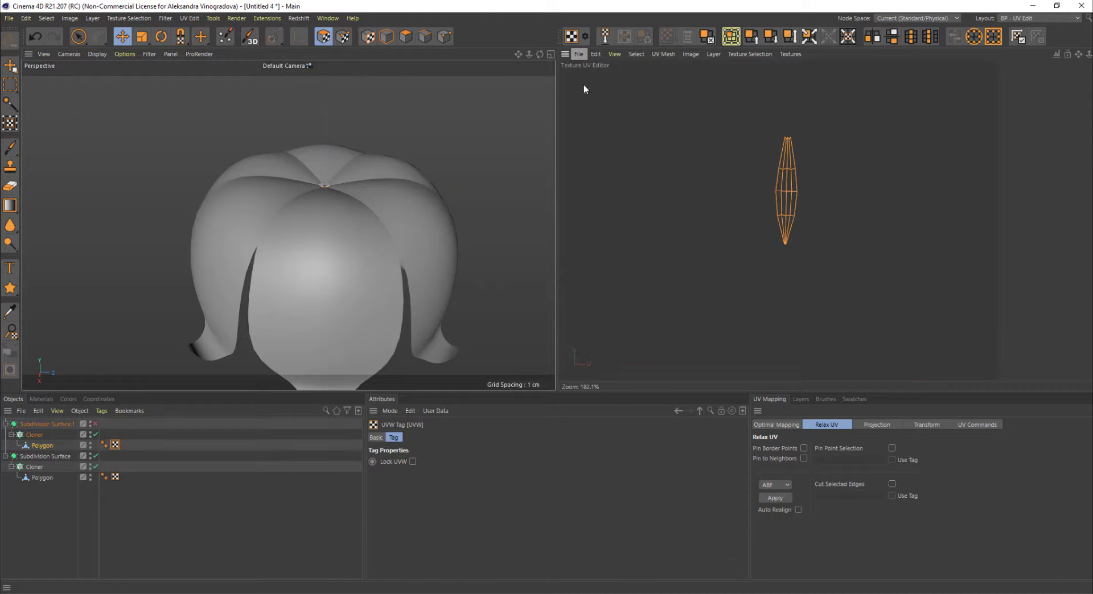
{"action": "left_click", "coordinate": [578, 54]}
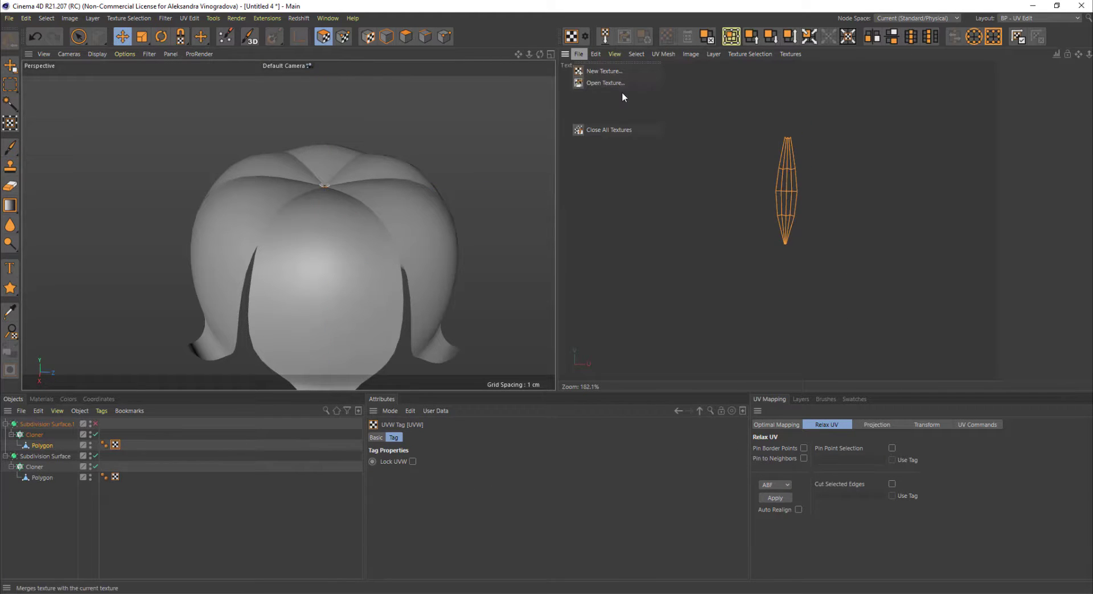
{"action": "left_click", "coordinate": [605, 82]}
{"action": "double_click", "coordinate": [171, 173]}
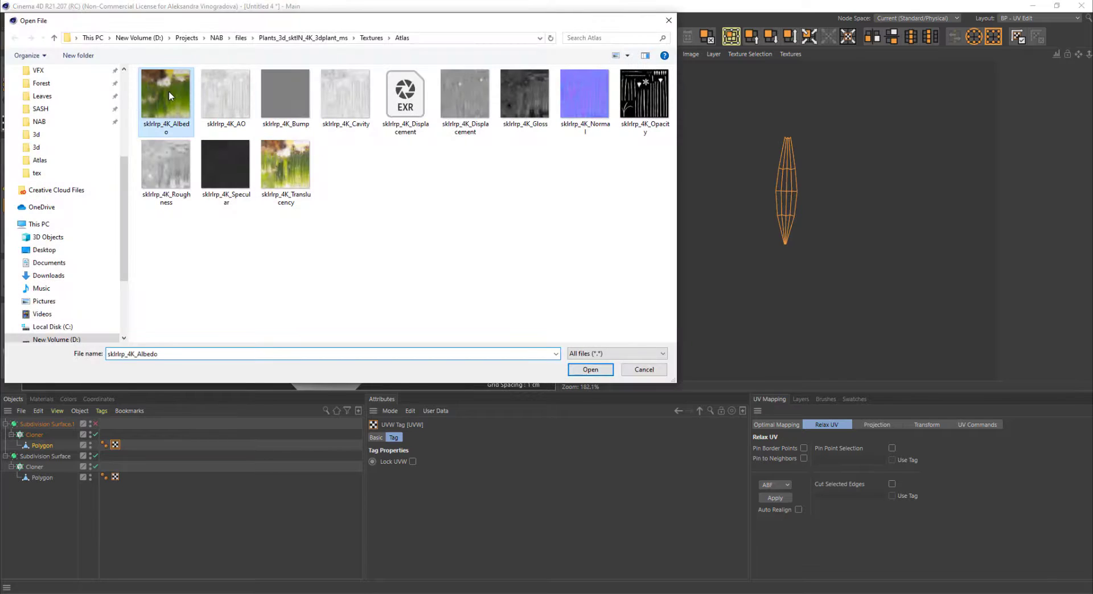
{"action": "left_click", "coordinate": [602, 342]}
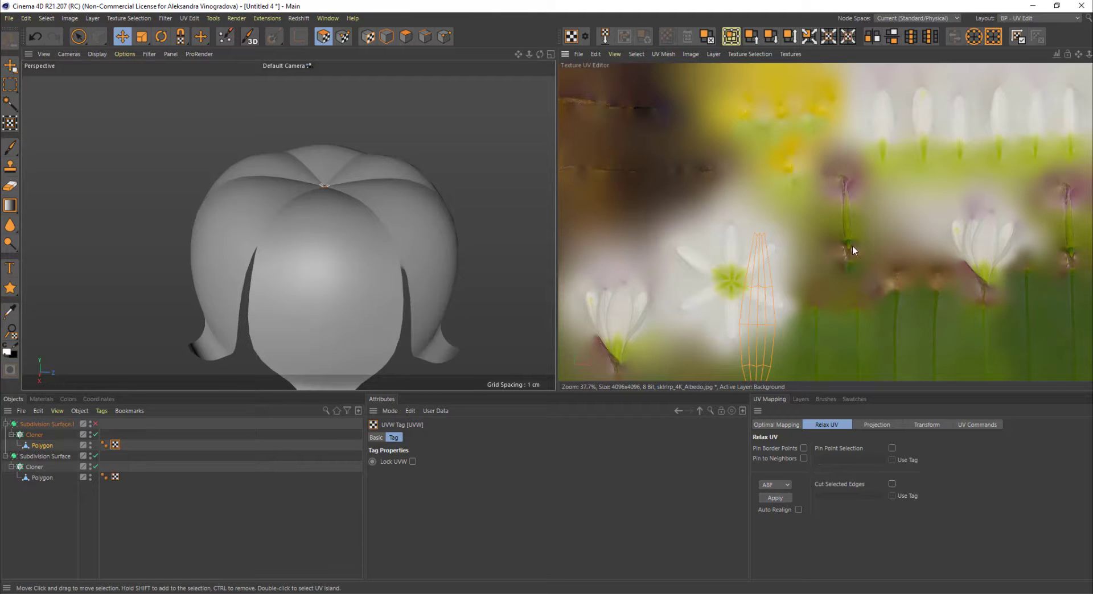
Step: Move the strip's UV island up near the white petals of the atlas and scale it down uniformly to about petal size
{"action": "middle_click_drag", "start_coordinate": [852, 247], "coordinate": [816, 227], "text": "alt"}
{"action": "left_click_drag", "start_coordinate": [716, 303], "coordinate": [804, 146]}
{"action": "middle_click_drag", "start_coordinate": [804, 146], "coordinate": [796, 239], "text": "alt"}
{"action": "right_click_drag", "start_coordinate": [815, 102], "coordinate": [865, 103], "text": "alt"}
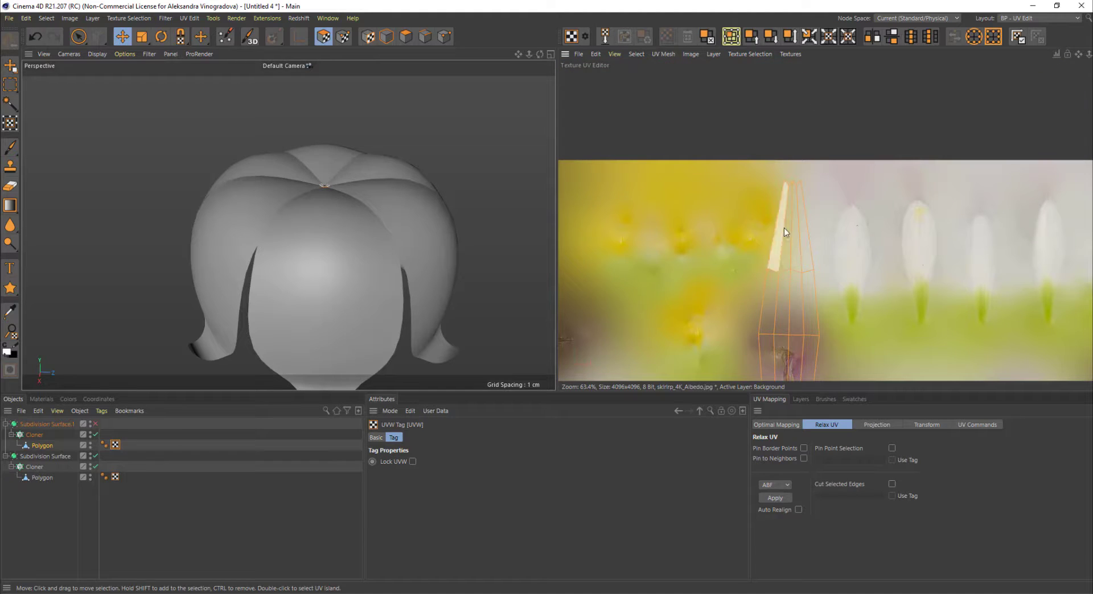
{"action": "left_click", "coordinate": [797, 251]}
{"action": "key", "text": "t"}
{"action": "left_click_drag", "start_coordinate": [754, 283], "coordinate": [734, 305]}
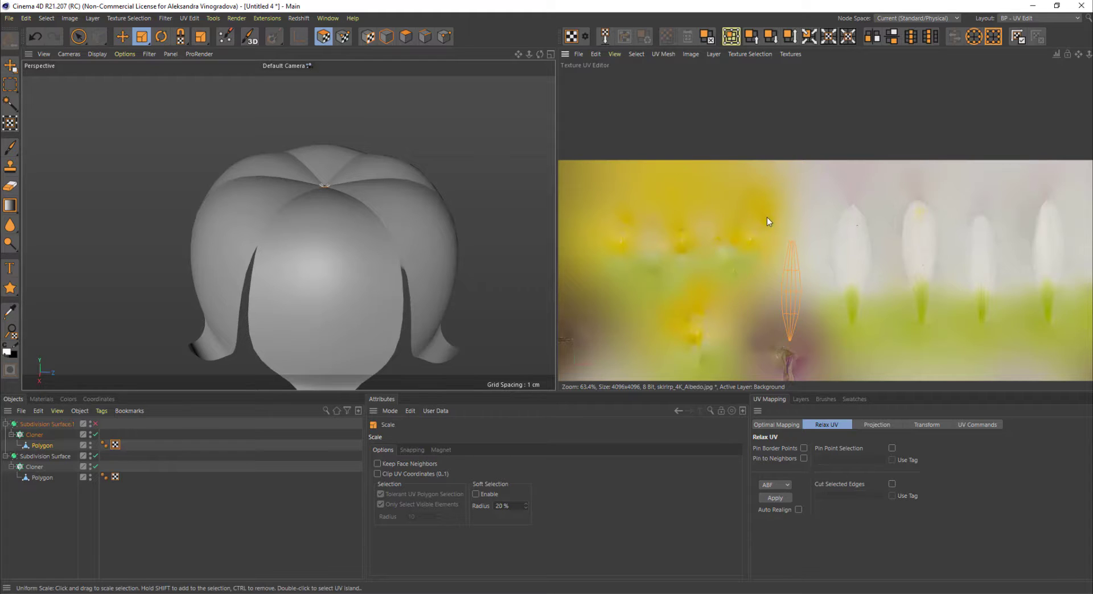
Step: Rotate the strip's UV island to lie horizontally and move it toward the yellow area beside the first white petal
{"action": "left_click", "coordinate": [161, 37]}
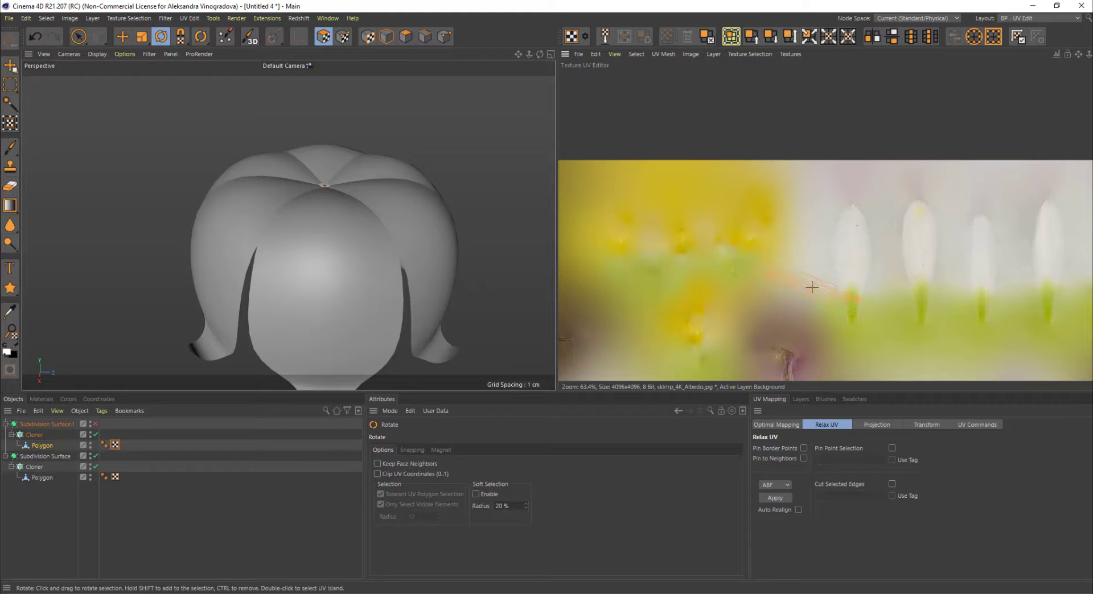
{"action": "key", "text": "e"}
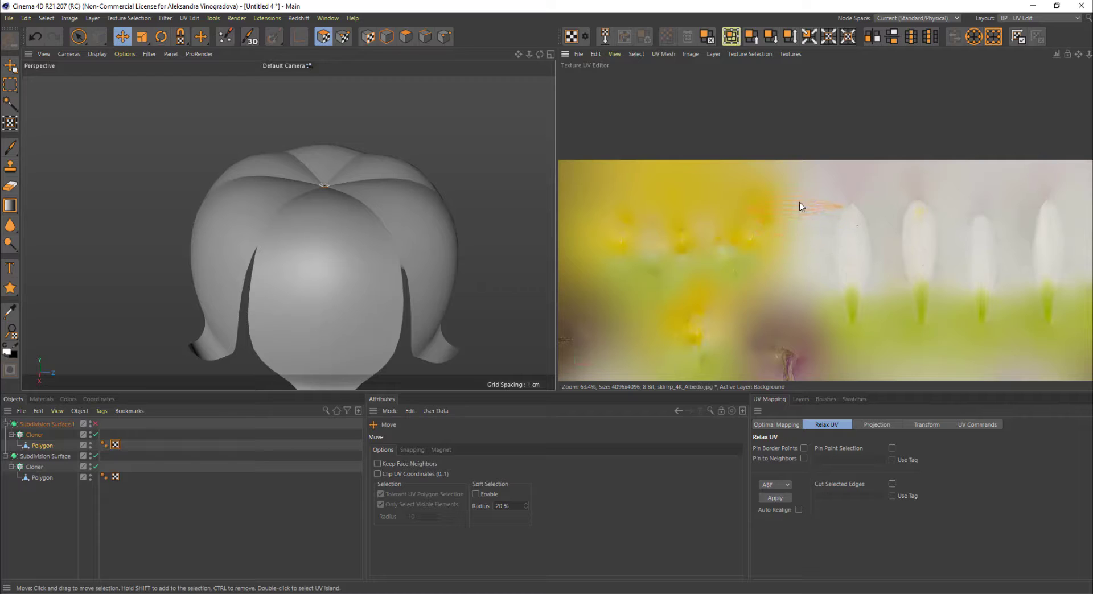
Step: Scale down the petal polygon's UV island slightly and place it between the yellow and white areas of the texture
{"action": "key", "text": "t"}
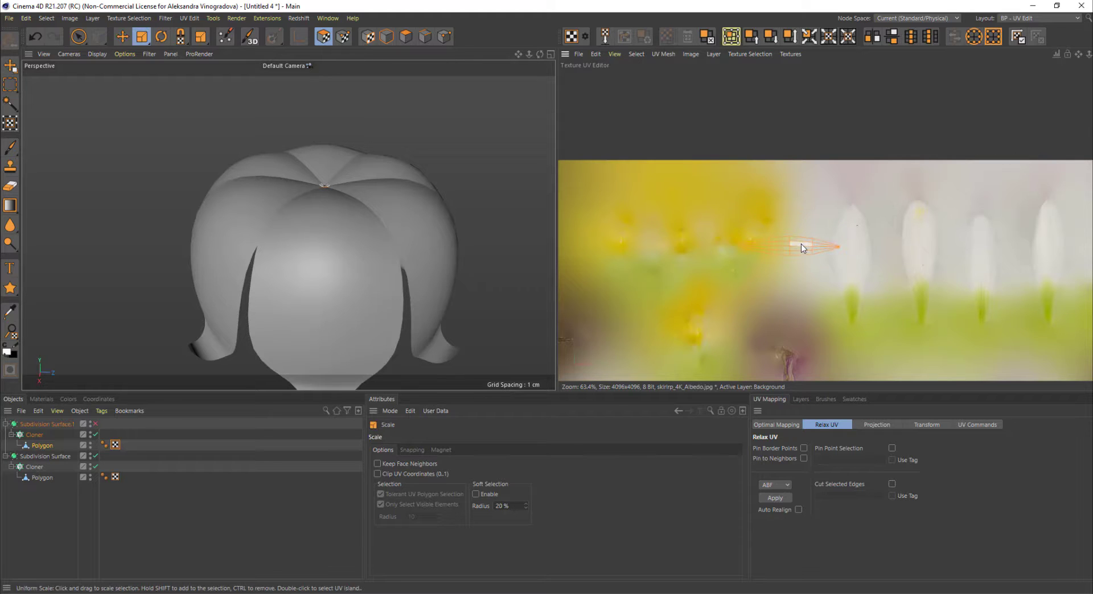
{"action": "key", "text": "e"}
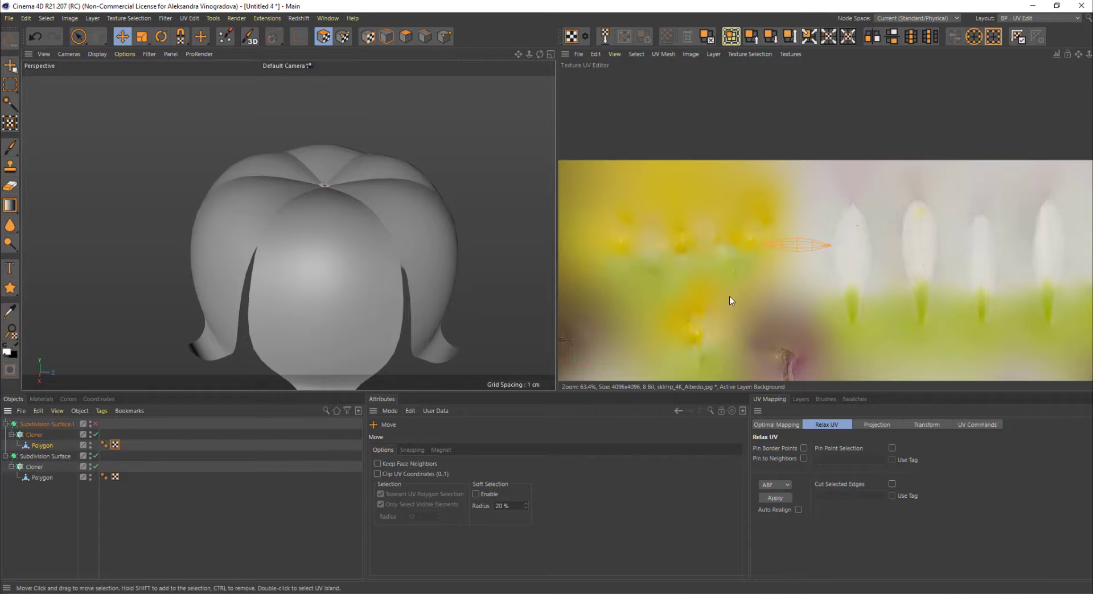
{"action": "left_click_drag", "start_coordinate": [800, 242], "coordinate": [798, 242]}
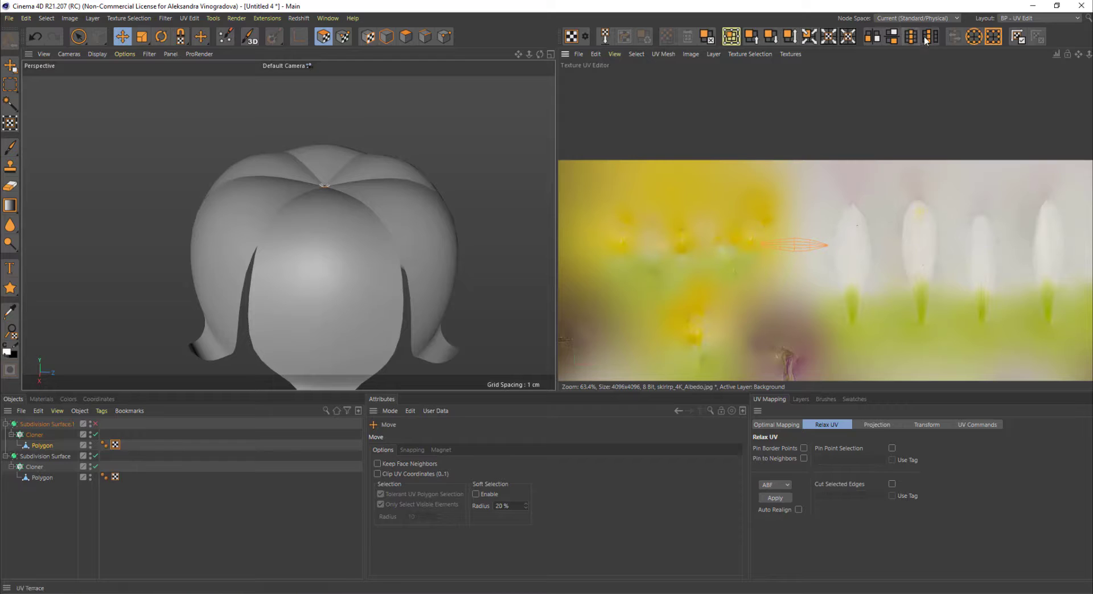
Step: Switch to the Standard layout and enable Subdivision Surface.1 to smooth the small inner petals of the flower
{"action": "left_click", "coordinate": [1050, 18]}
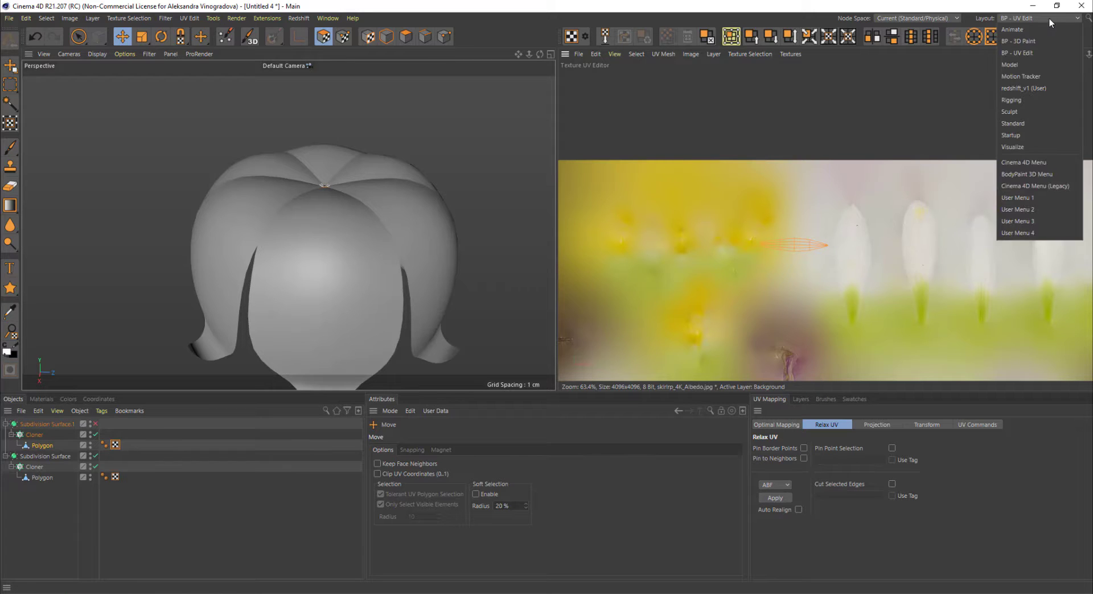
{"action": "left_click", "coordinate": [1029, 124]}
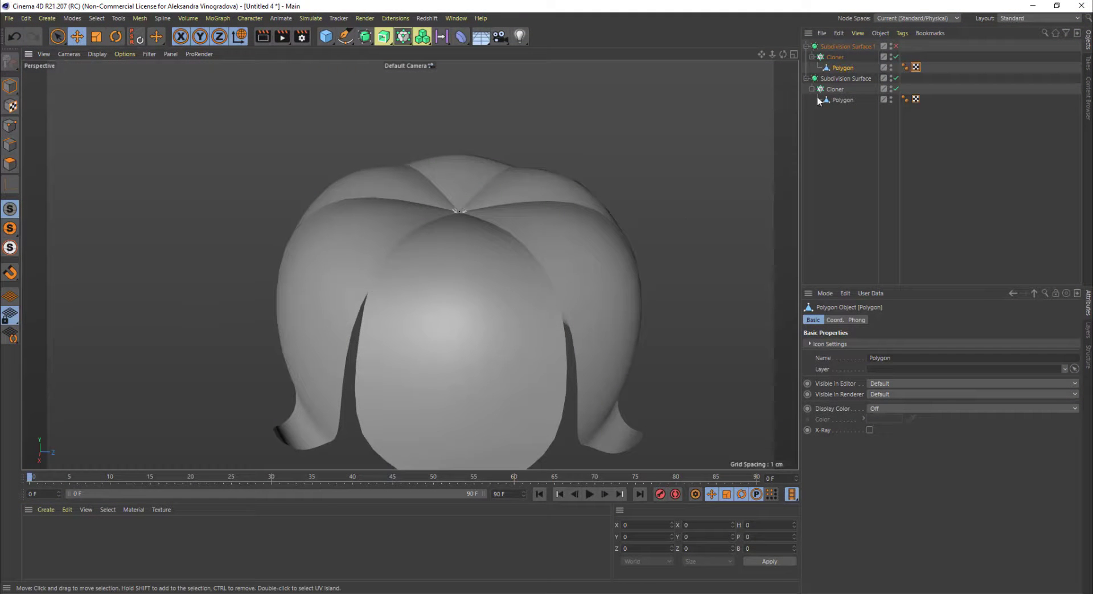
{"action": "left_click_drag", "start_coordinate": [403, 281], "coordinate": [476, 282], "text": "alt"}
{"action": "right_click_drag", "start_coordinate": [476, 282], "coordinate": [453, 302], "text": "alt"}
{"action": "middle_click_drag", "start_coordinate": [453, 302], "coordinate": [493, 168], "text": "alt"}
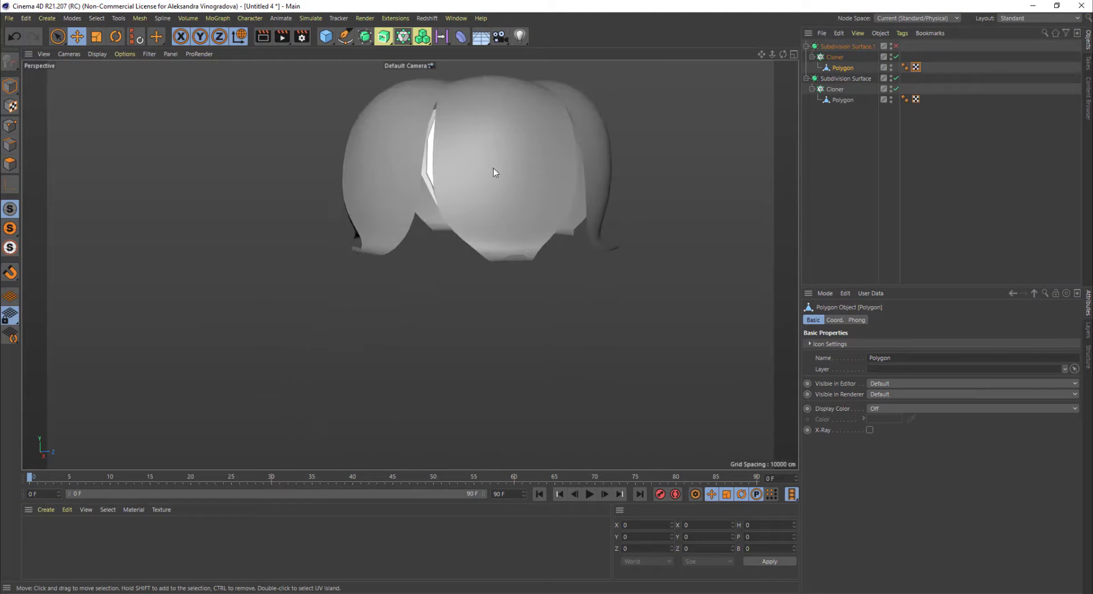
{"action": "left_click_drag", "start_coordinate": [494, 168], "coordinate": [515, 127], "text": "alt"}
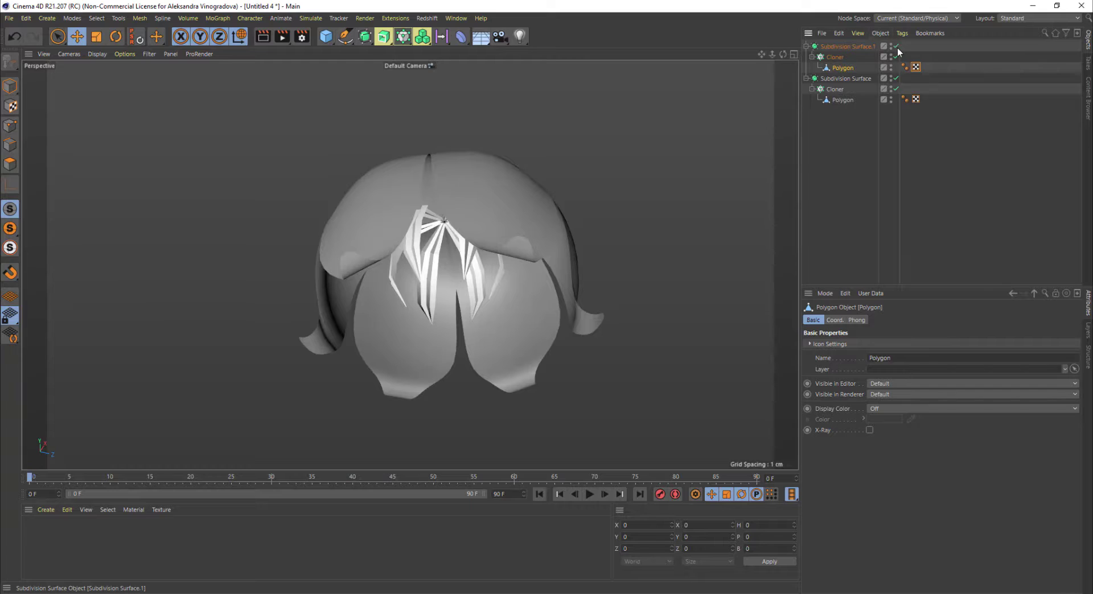
{"action": "left_click", "coordinate": [849, 47]}
{"action": "left_click_drag", "start_coordinate": [403, 304], "coordinate": [423, 268], "text": "alt"}
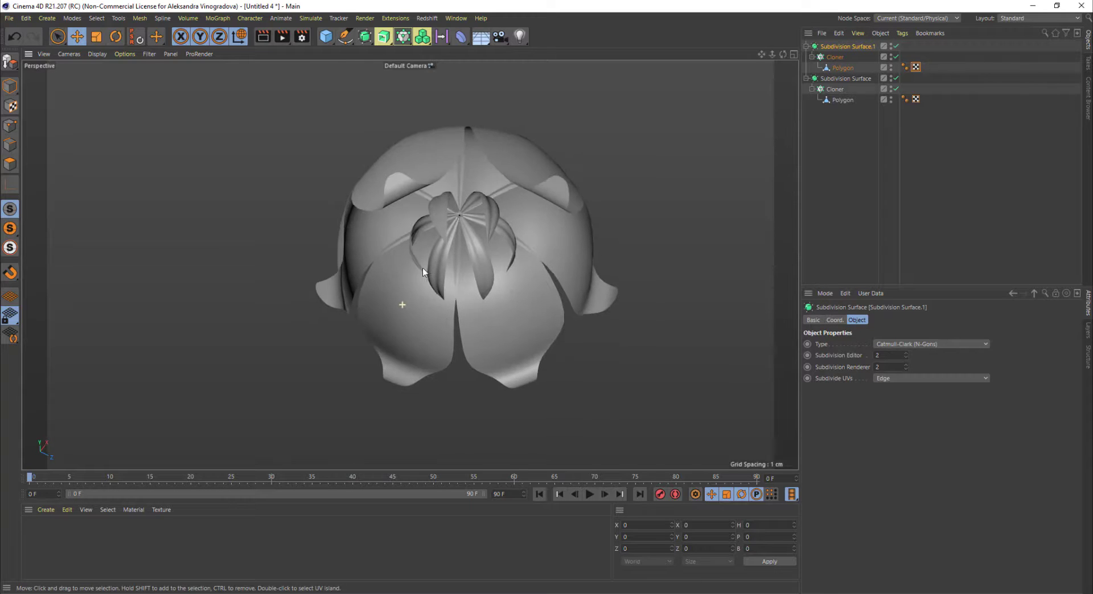
Step: Check the flower reference photo and add a Disc primitive with an outer radius of 1 cm at the flower's centre
{"action": "key", "text": "alt+Tab"}
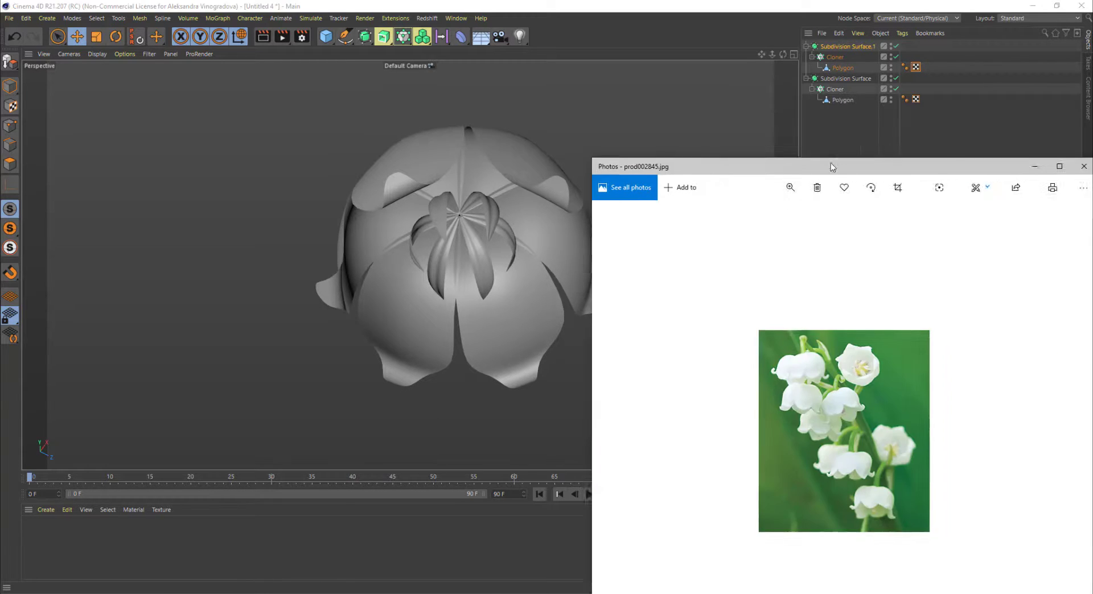
{"action": "left_click_drag", "start_coordinate": [832, 167], "coordinate": [735, 136]}
{"action": "key", "text": "alt+Tab"}
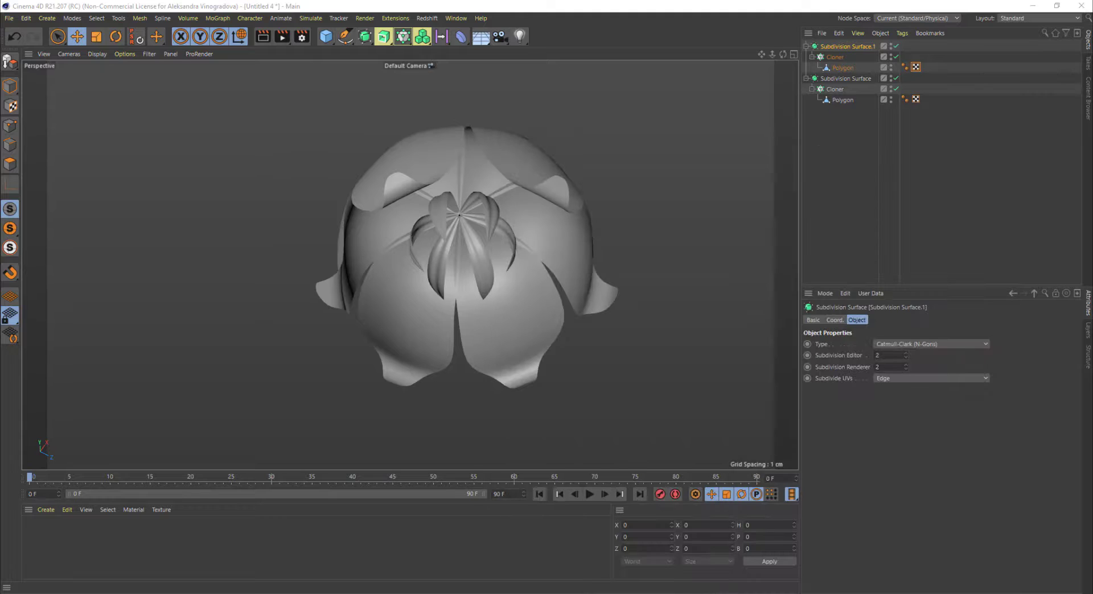
{"action": "left_click", "coordinate": [326, 35]}
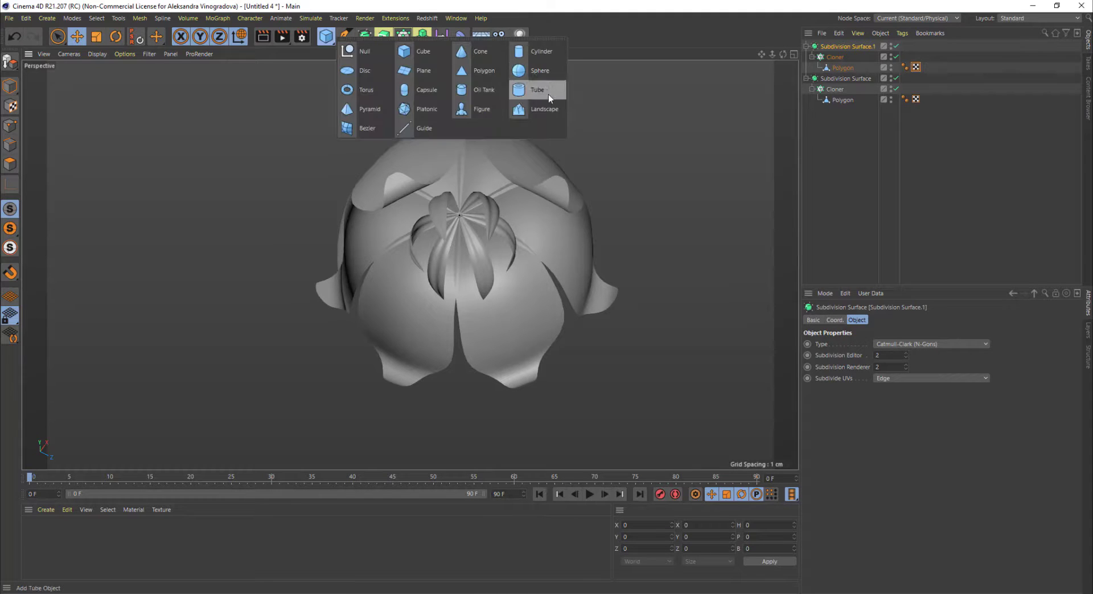
{"action": "left_click", "coordinate": [356, 71]}
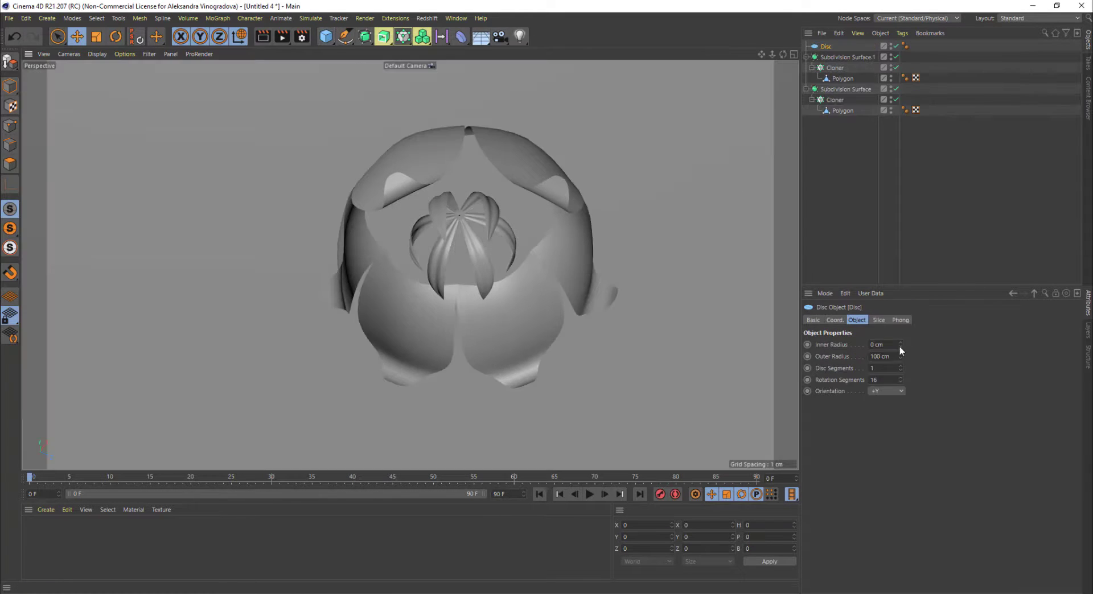
{"action": "type", "text": "1"}
{"action": "key", "text": "Return"}
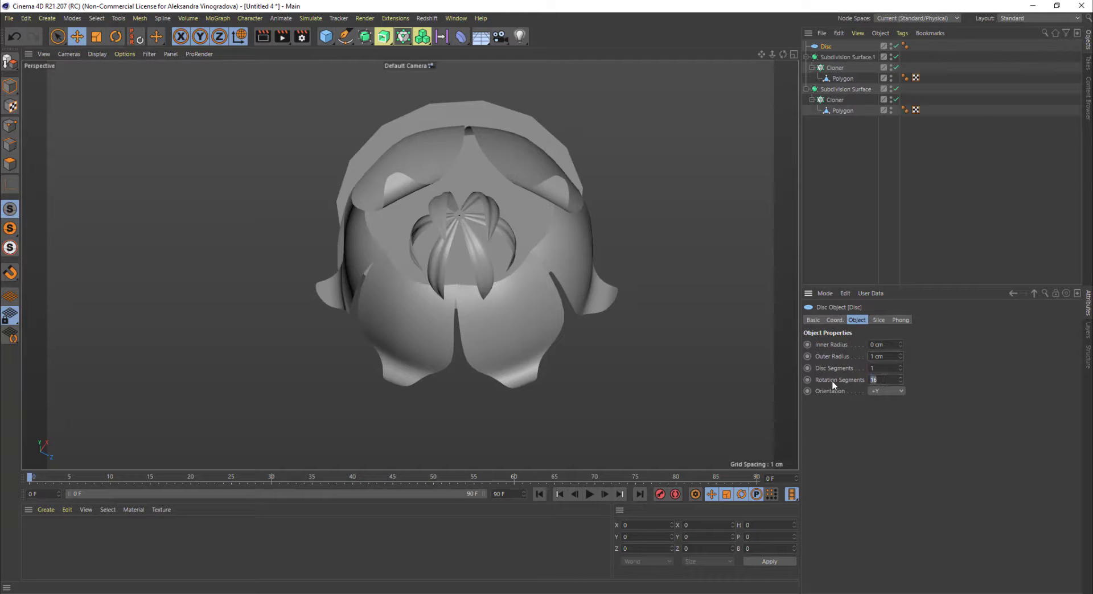
Step: Make the disc editable and scale the whole object down to about 0.43 cm across
{"action": "left_click", "coordinate": [819, 47]}
{"action": "left_click", "coordinate": [9, 61]}
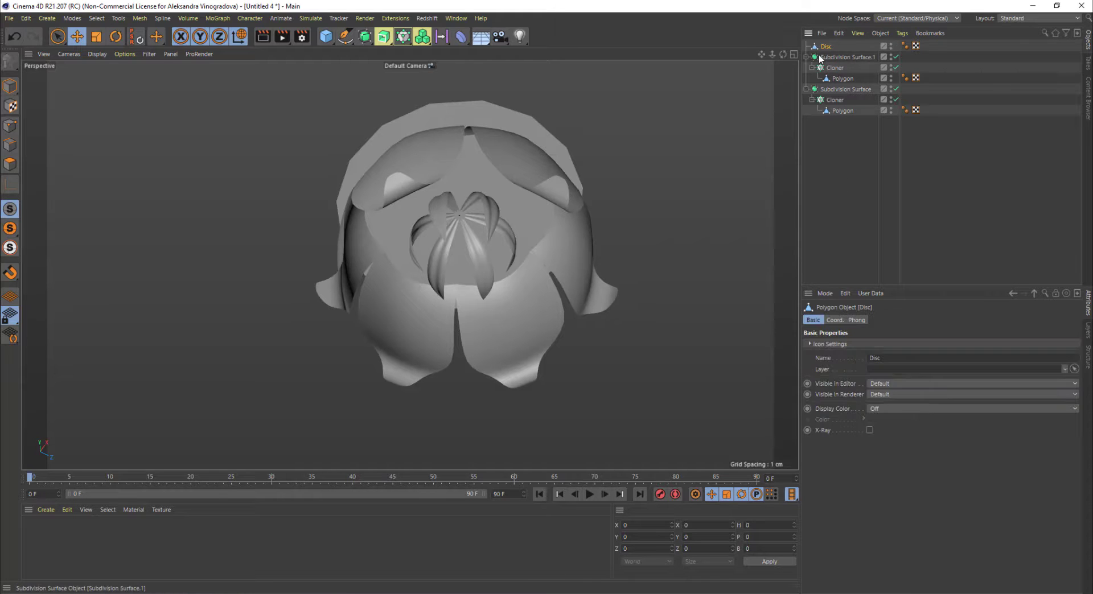
{"action": "left_click", "coordinate": [10, 86]}
{"action": "key", "text": "t"}
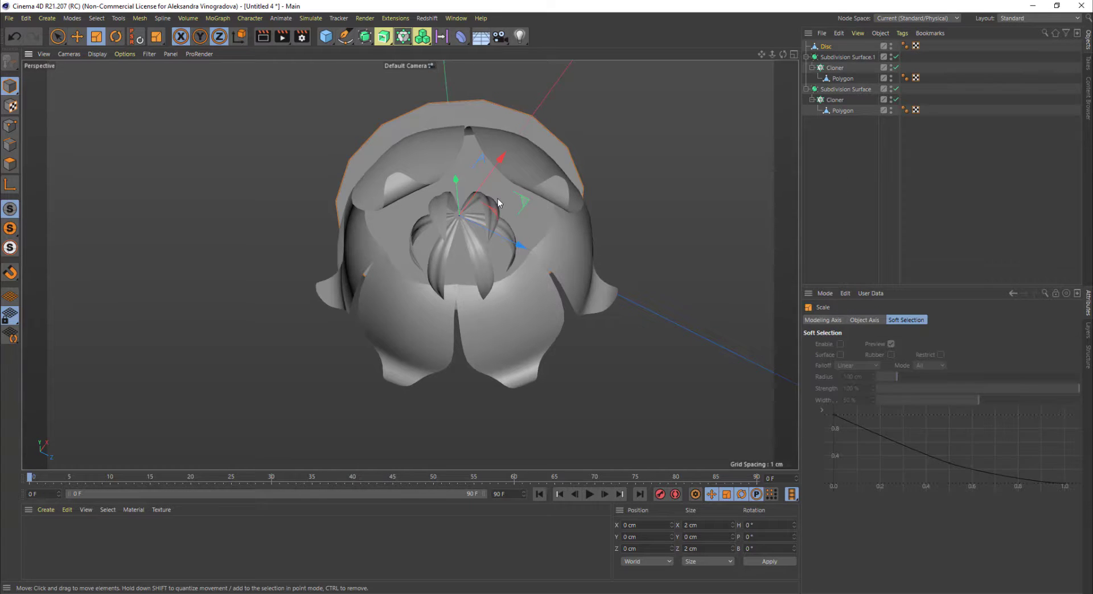
{"action": "left_click_drag", "start_coordinate": [501, 205], "coordinate": [477, 249]}
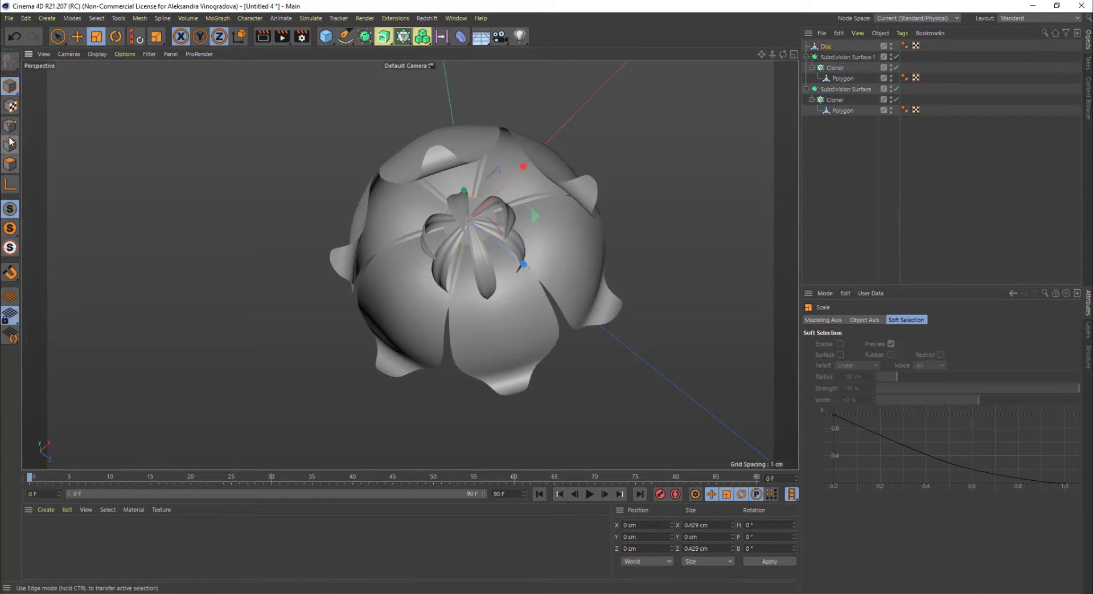
Step: Move the disc's centre point down to about -1.12 cm in Y, forming a downward-pointing cone
{"action": "left_click", "coordinate": [11, 146]}
{"action": "left_click", "coordinate": [11, 128]}
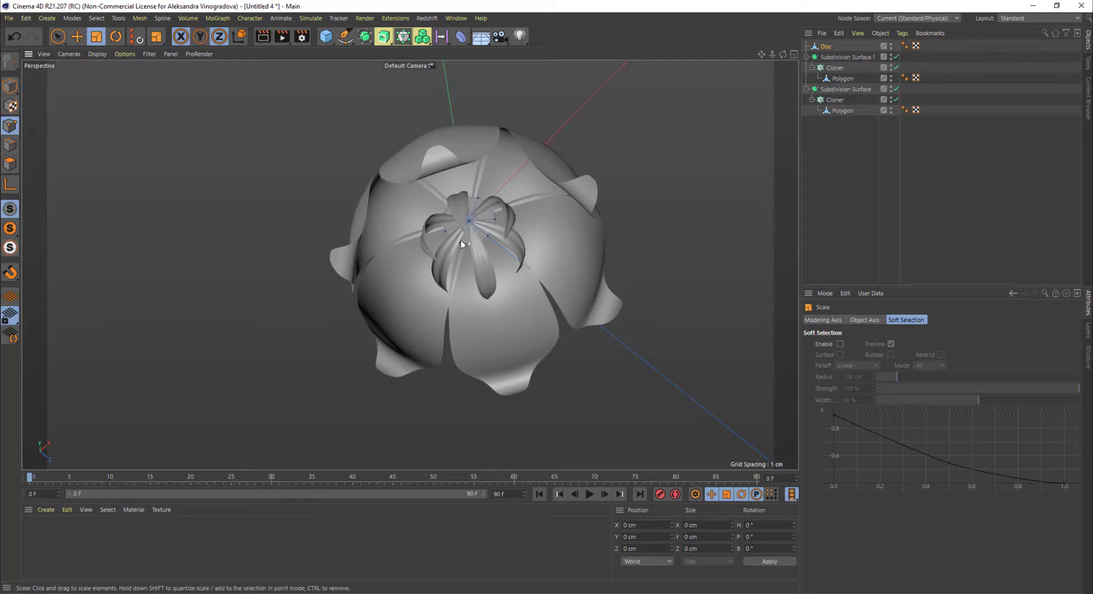
{"action": "left_click", "coordinate": [468, 222]}
{"action": "left_click_drag", "start_coordinate": [472, 252], "coordinate": [491, 285], "text": "alt"}
{"action": "key", "text": "e"}
{"action": "left_click_drag", "start_coordinate": [472, 186], "coordinate": [474, 285]}
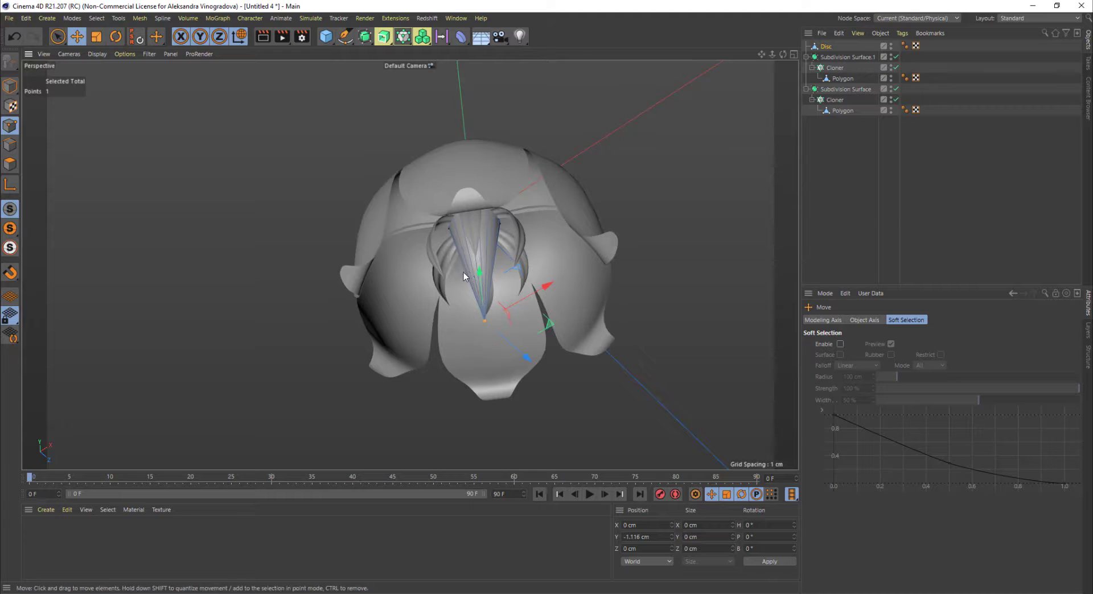
Step: Add a loop cut around the middle of the cone
{"action": "scroll", "coordinate": [463, 272], "scroll_direction": "up", "scroll_amount": 4}
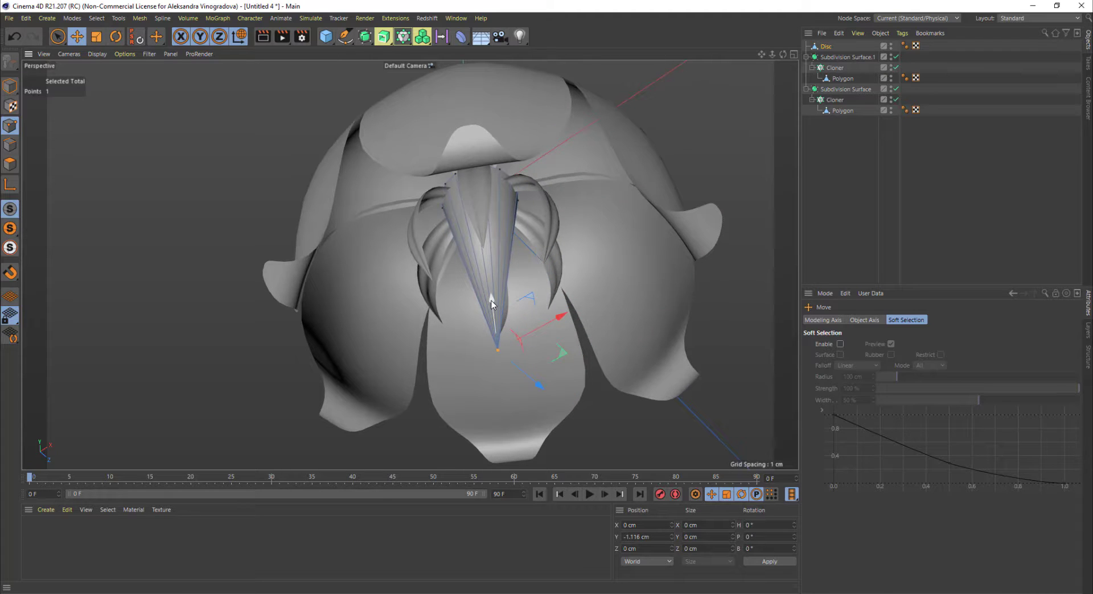
{"action": "key", "text": "k"}
{"action": "key", "text": "l"}
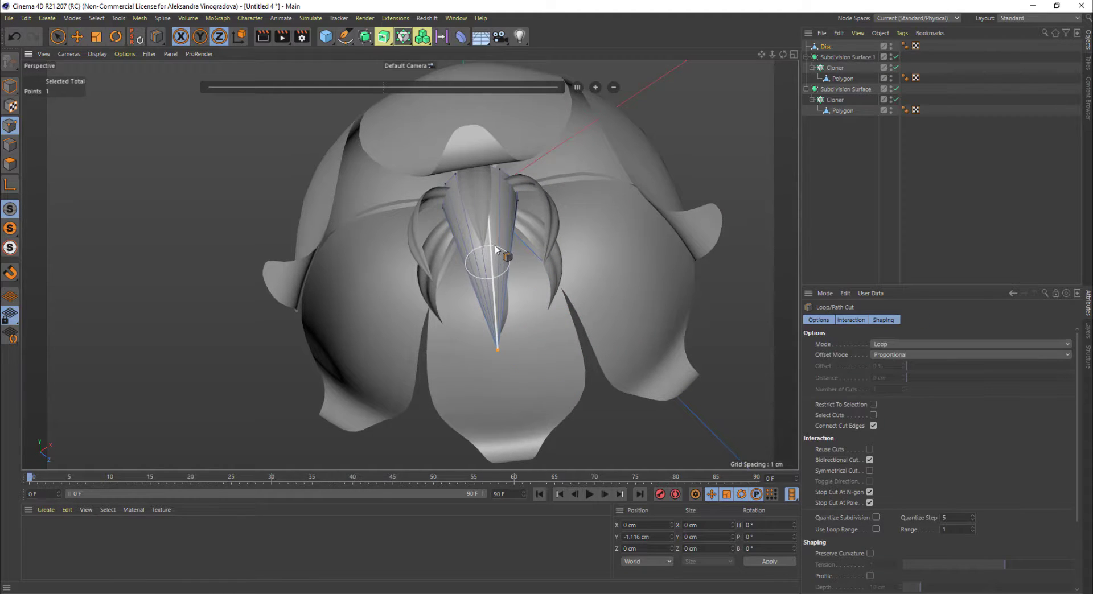
{"action": "left_click", "coordinate": [495, 245]}
{"action": "key", "text": "e"}
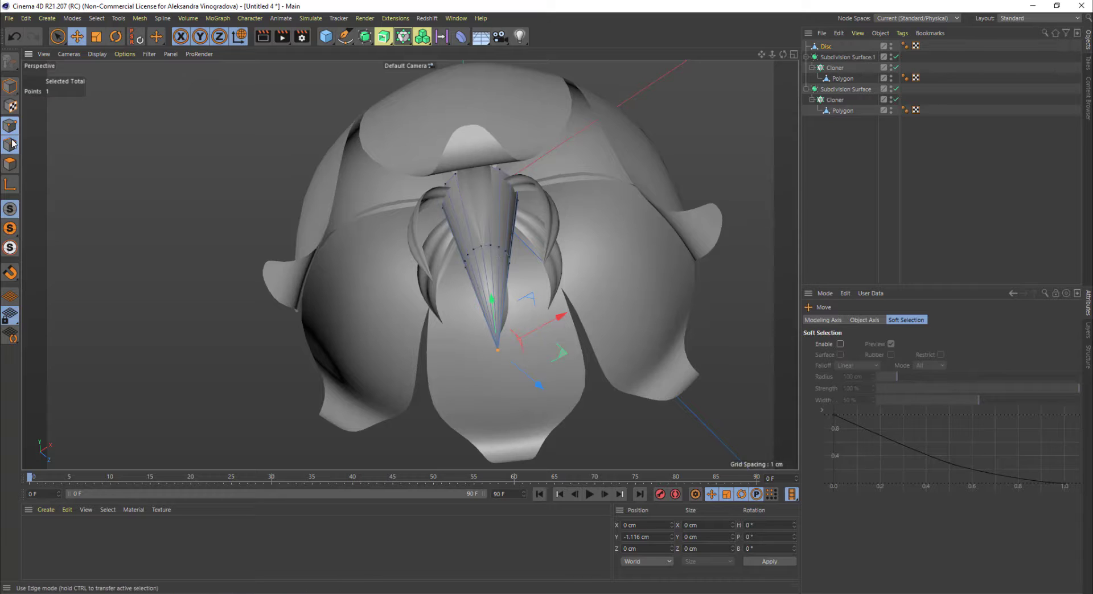
Step: Select the cone's new middle edge loop and scale it outward to about 0.58 cm across
{"action": "left_click", "coordinate": [11, 145]}
{"action": "double_click", "coordinate": [486, 249]}
{"action": "key", "text": "t"}
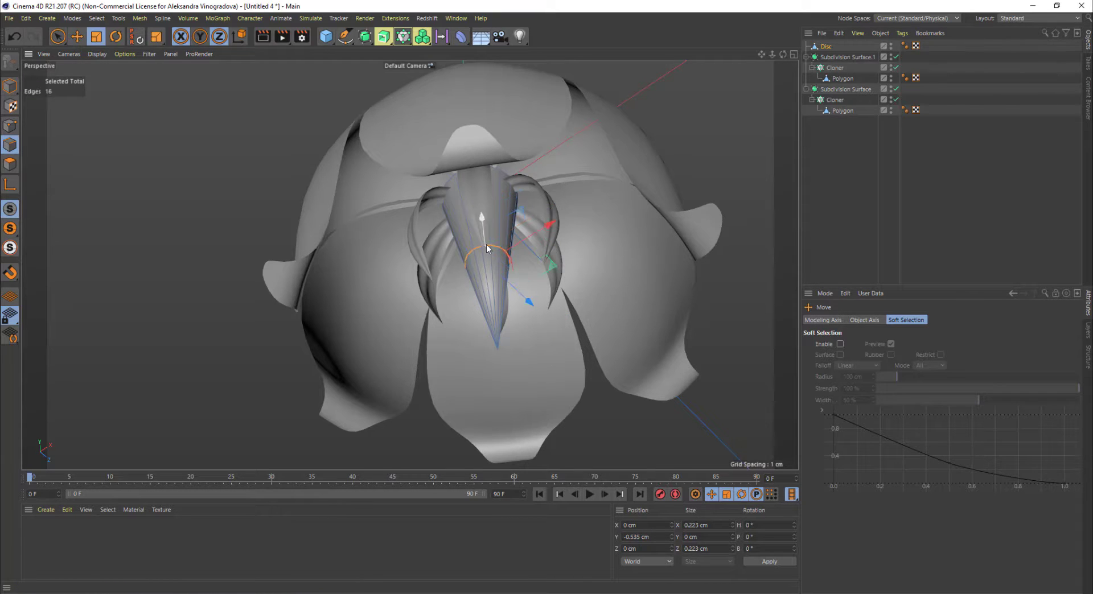
{"action": "left_click_drag", "start_coordinate": [494, 232], "coordinate": [662, 160]}
{"action": "left_click_drag", "start_coordinate": [460, 312], "coordinate": [510, 319], "text": "alt"}
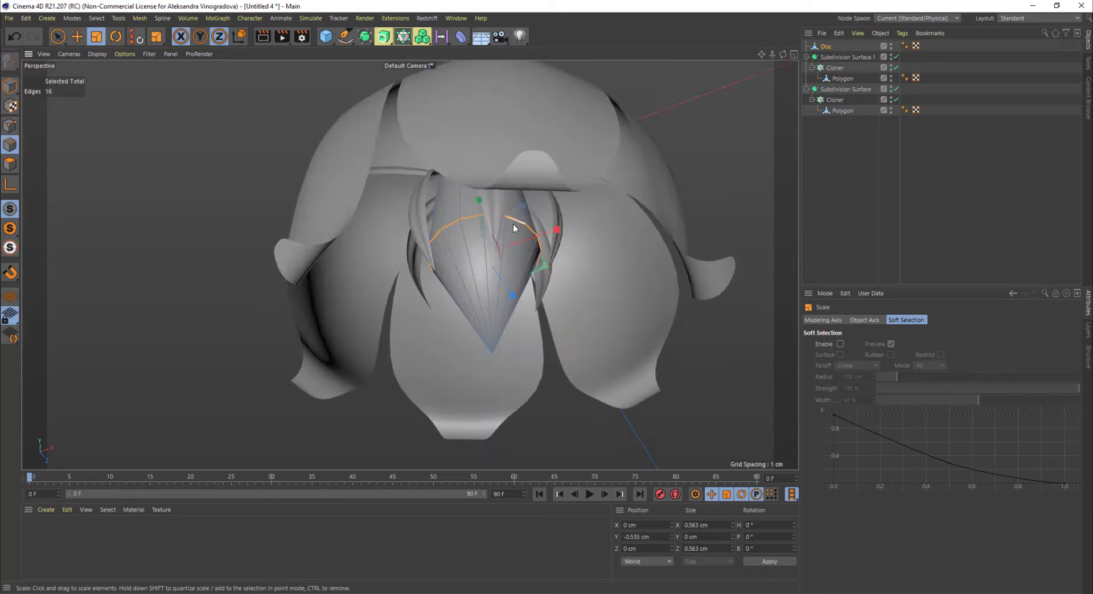
Step: Bevel the widened middle edge loop into two separate loops
{"action": "key", "text": "m"}
{"action": "key", "text": "s"}
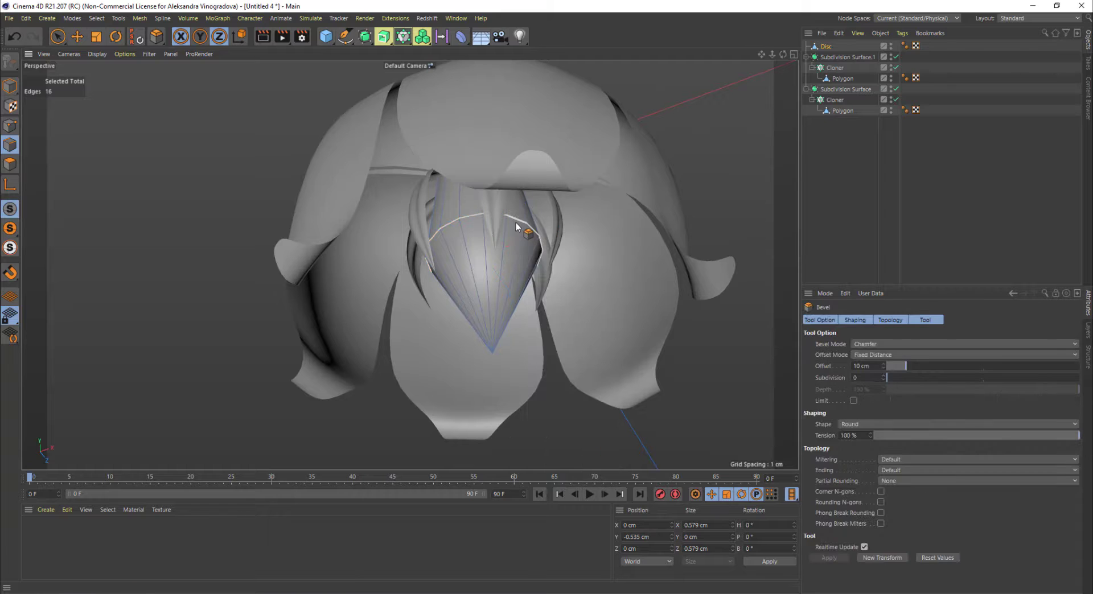
{"action": "left_click_drag", "start_coordinate": [518, 221], "coordinate": [559, 222]}
{"action": "left_click_drag", "start_coordinate": [462, 310], "coordinate": [499, 295], "text": "alt"}
Step: Raise the cone's tip point to about -1.04 cm in Y
{"action": "key", "text": "e"}
{"action": "left_click", "coordinate": [9, 126]}
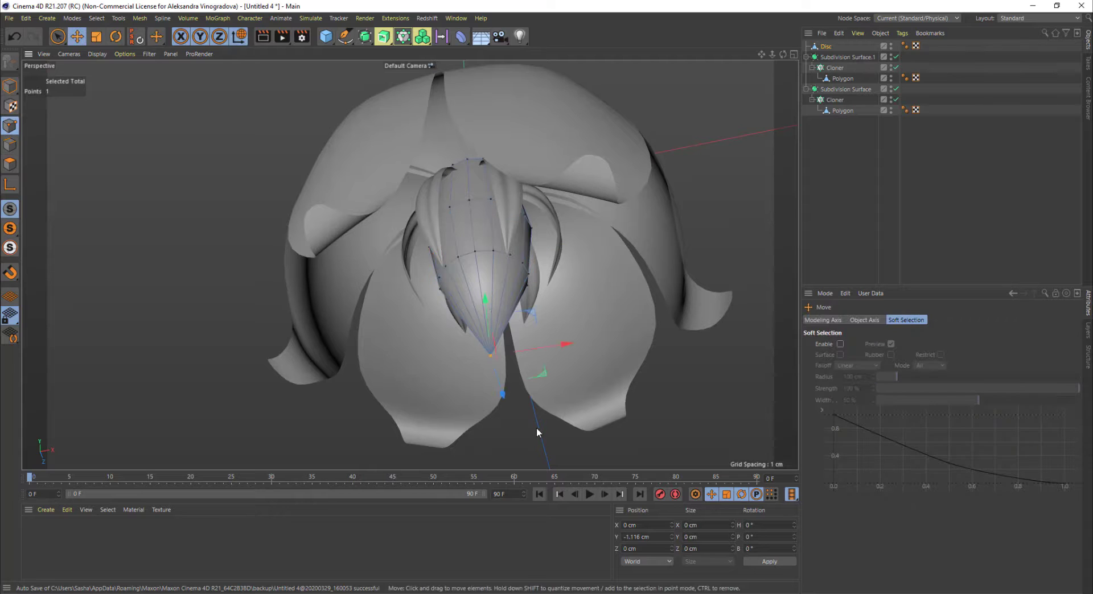
{"action": "left_click_drag", "start_coordinate": [483, 346], "coordinate": [496, 370], "text": "alt"}
{"action": "left_click_drag", "start_coordinate": [487, 319], "coordinate": [486, 301]}
Step: Select the edge loop at the open upper end of the cone and scale it inward
{"action": "left_click", "coordinate": [9, 144]}
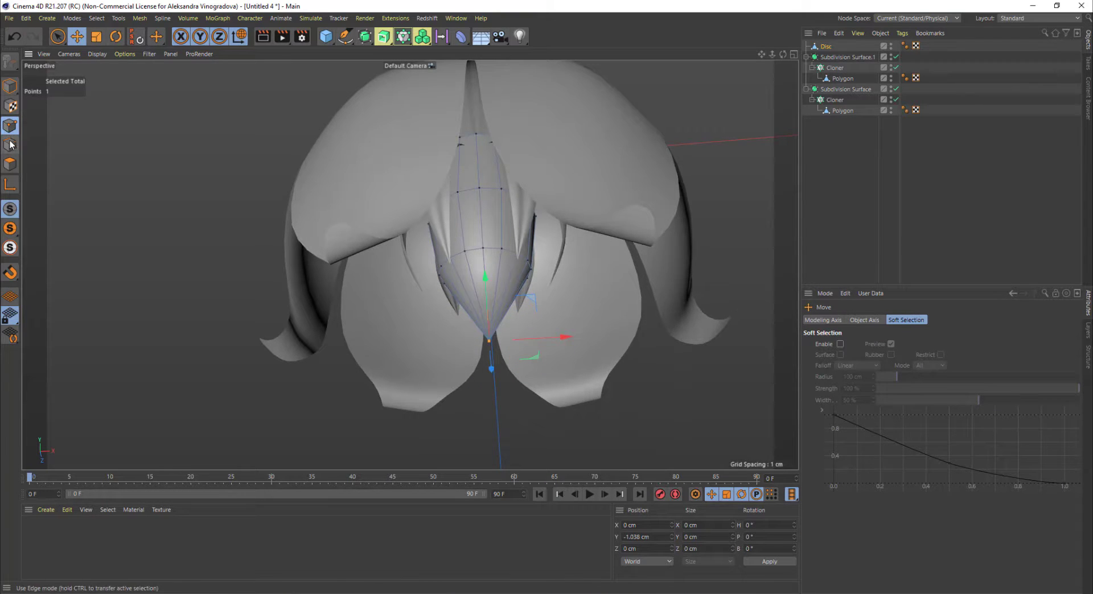
{"action": "double_click", "coordinate": [481, 136]}
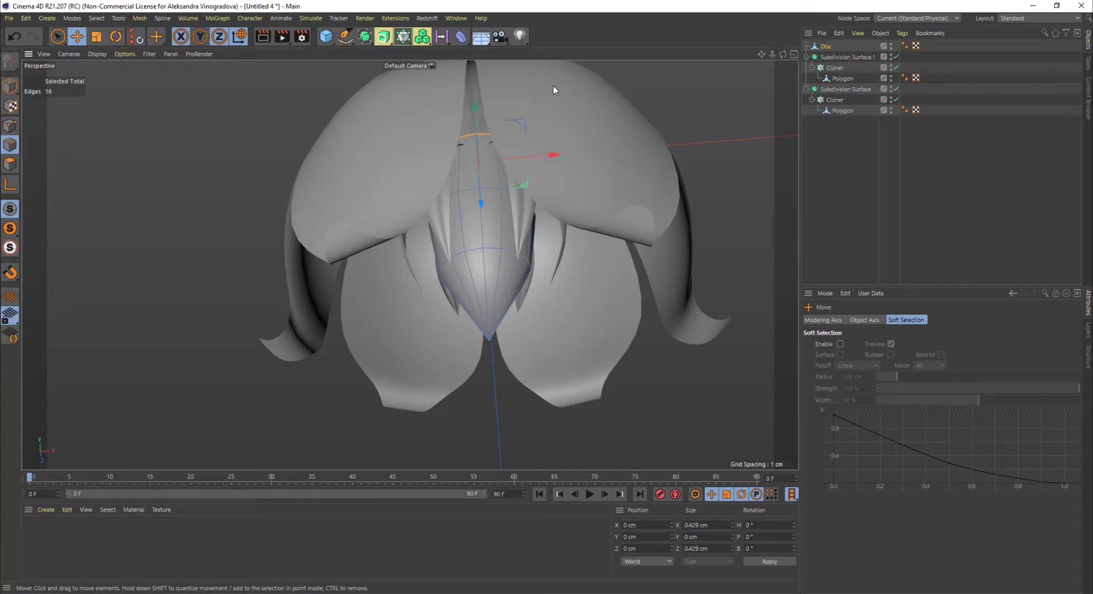
{"action": "key", "text": "t"}
{"action": "left_click_drag", "start_coordinate": [548, 88], "coordinate": [505, 236]}
Step: Bevel the two middle edge loops of the pistil to round its profile, offsetting the lower one about 0.077 cm
{"action": "key", "text": "m"}
{"action": "key", "text": "s"}
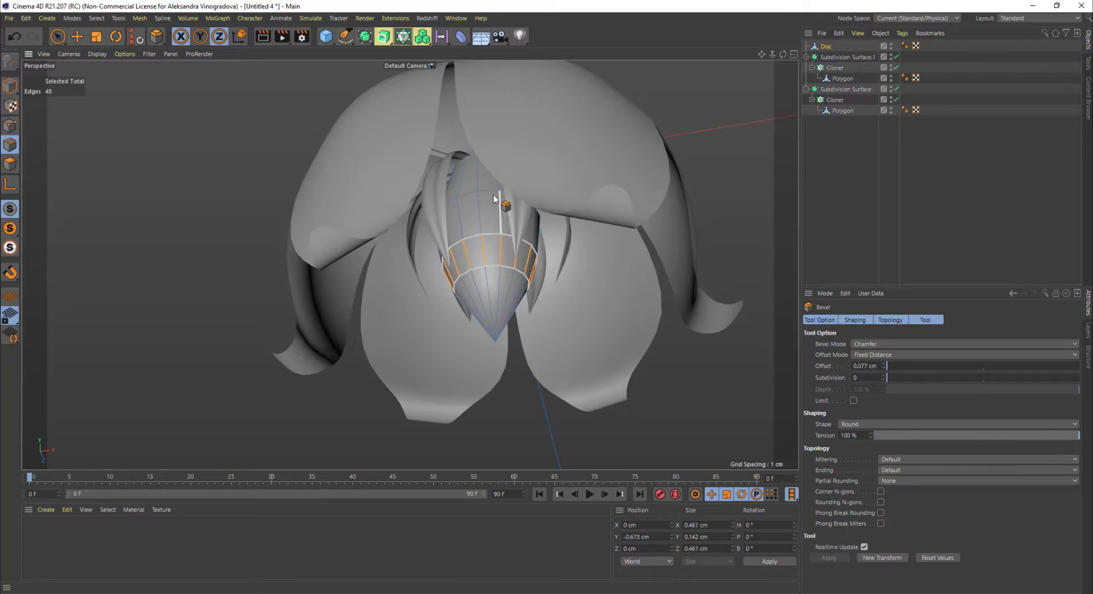
{"action": "left_click", "coordinate": [488, 191]}
{"action": "left_click_drag", "start_coordinate": [494, 190], "coordinate": [535, 239]}
Step: Scale the whole pistil along Y to a height of about 0.89 cm so it fits inside the petals
{"action": "left_click", "coordinate": [9, 86]}
{"action": "mouse_move", "coordinate": [498, 151]}
{"action": "left_mouse_down"}
{"action": "mouse_move", "coordinate": [443, 207]}
{"action": "mouse_move", "coordinate": [484, 283]}
{"action": "mouse_move", "coordinate": [401, 321]}
{"action": "mouse_move", "coordinate": [478, 298]}
{"action": "mouse_move", "coordinate": [467, 153]}
{"action": "mouse_move", "coordinate": [478, 177]}
{"action": "mouse_move", "coordinate": [480, 162]}
{"action": "left_mouse_up"}
{"action": "key", "text": "ctrl+z"}
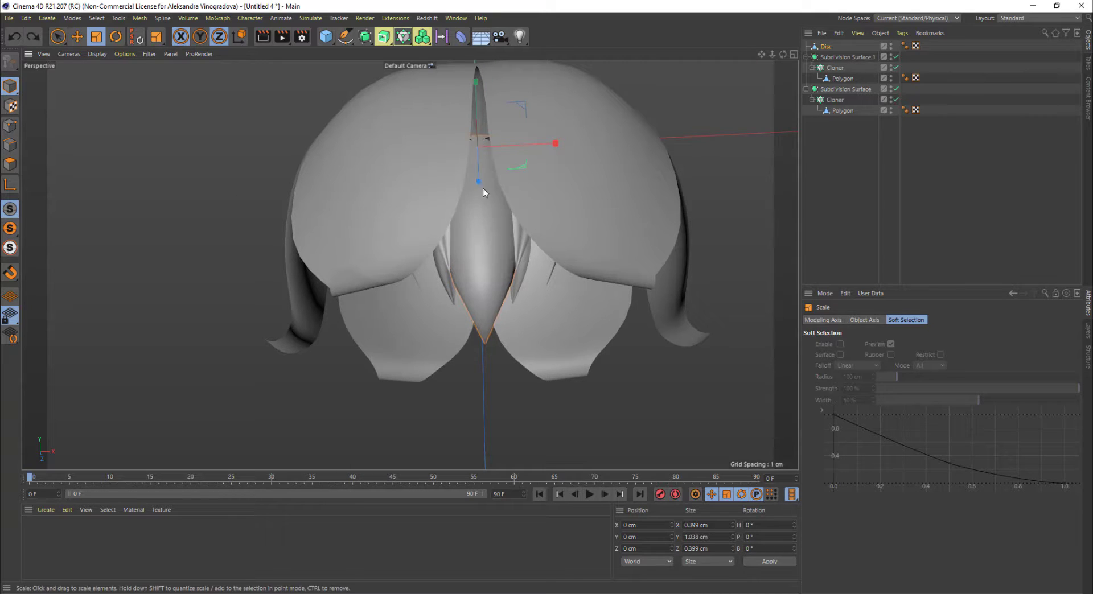
{"action": "left_click_drag", "start_coordinate": [478, 185], "coordinate": [476, 165], "text": "alt"}
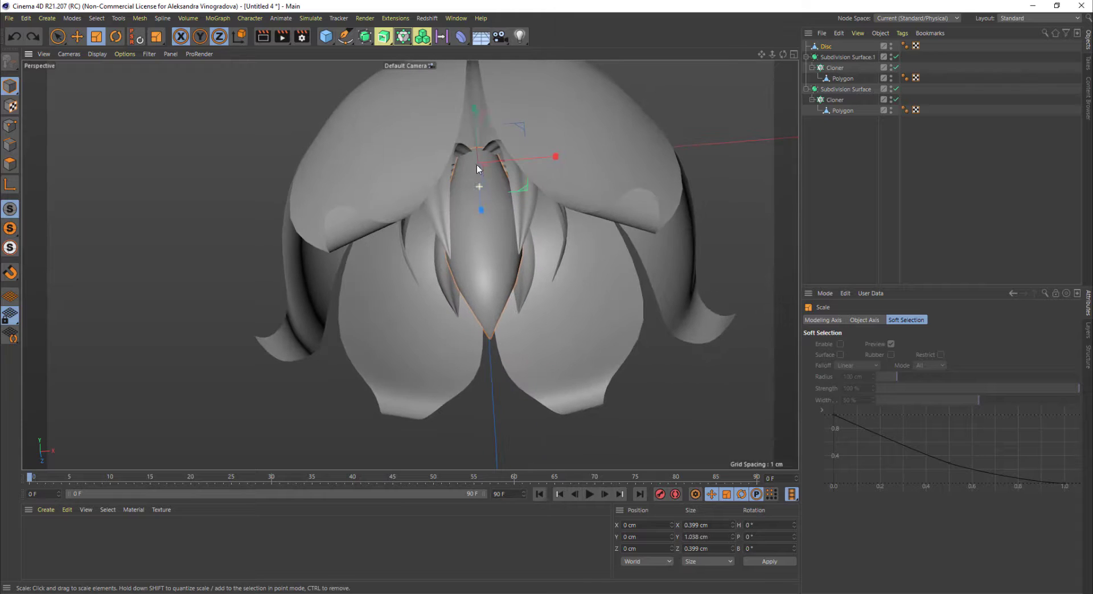
{"action": "left_click_drag", "start_coordinate": [474, 110], "coordinate": [468, 220]}
{"action": "scroll", "coordinate": [472, 226], "scroll_direction": "down", "scroll_amount": 5}
{"action": "middle_click_drag", "start_coordinate": [468, 220], "coordinate": [483, 273], "text": "alt"}
{"action": "scroll", "coordinate": [482, 270], "scroll_direction": "up", "scroll_amount": 5}
{"action": "left_click_drag", "start_coordinate": [474, 263], "coordinate": [452, 257], "text": "alt"}
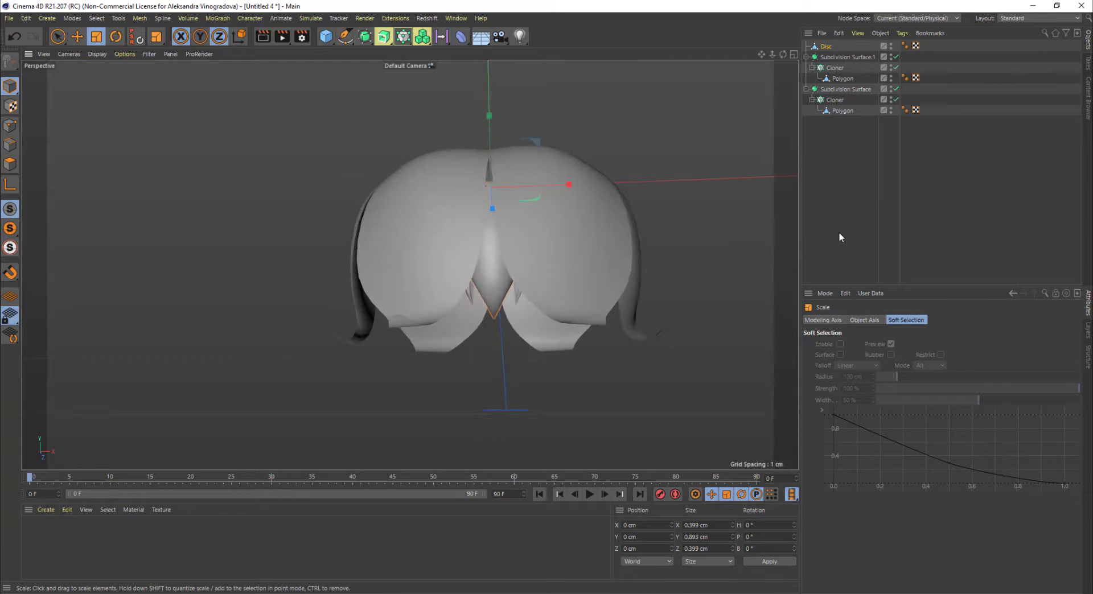
Step: Switch to the BP - UV Edit layout and polygon mode to work on the pistil's UVs
{"action": "left_click", "coordinate": [1077, 20]}
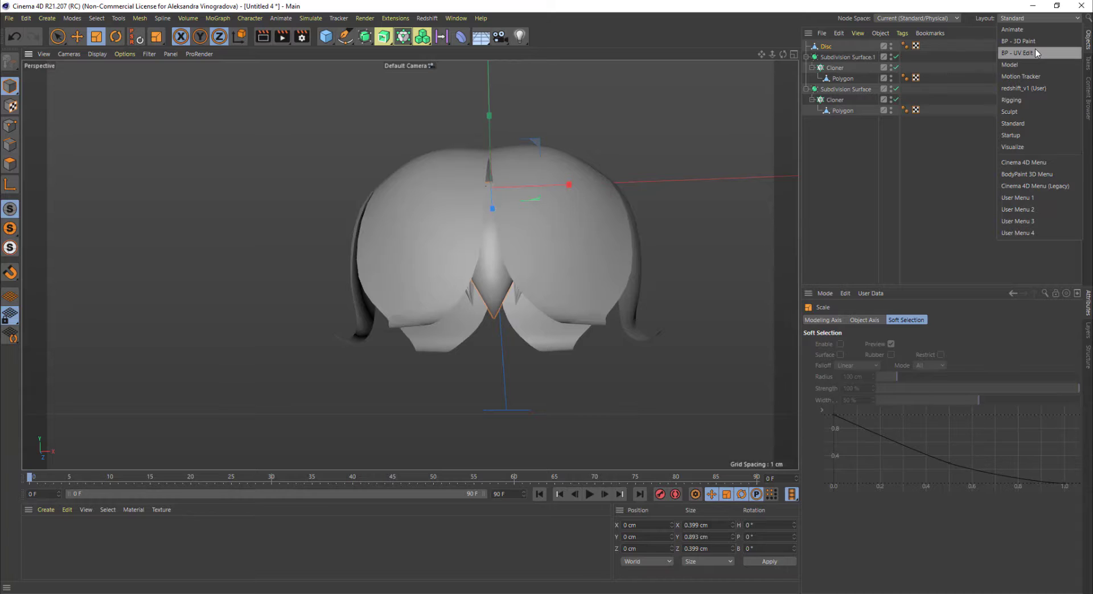
{"action": "left_click", "coordinate": [1019, 52]}
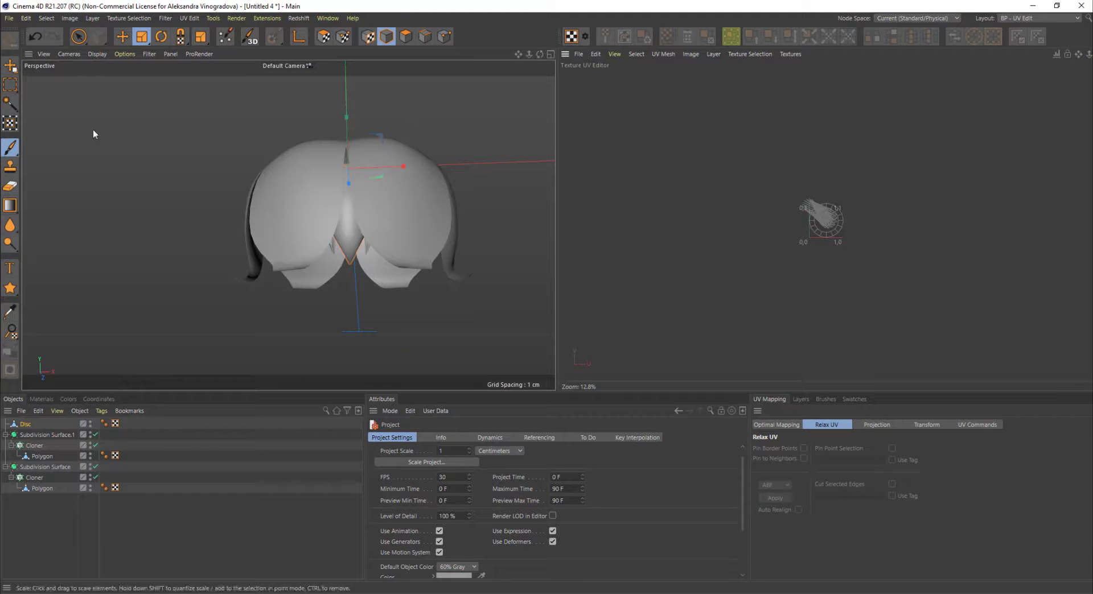
{"action": "left_click", "coordinate": [406, 37]}
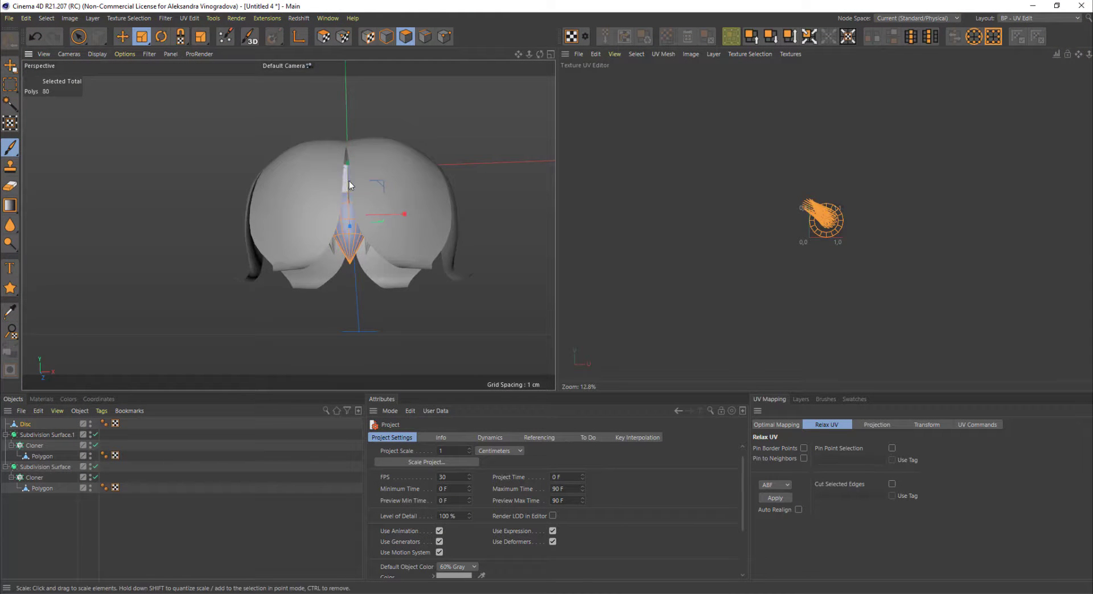
{"action": "scroll", "coordinate": [349, 181], "scroll_direction": "up", "scroll_amount": 4}
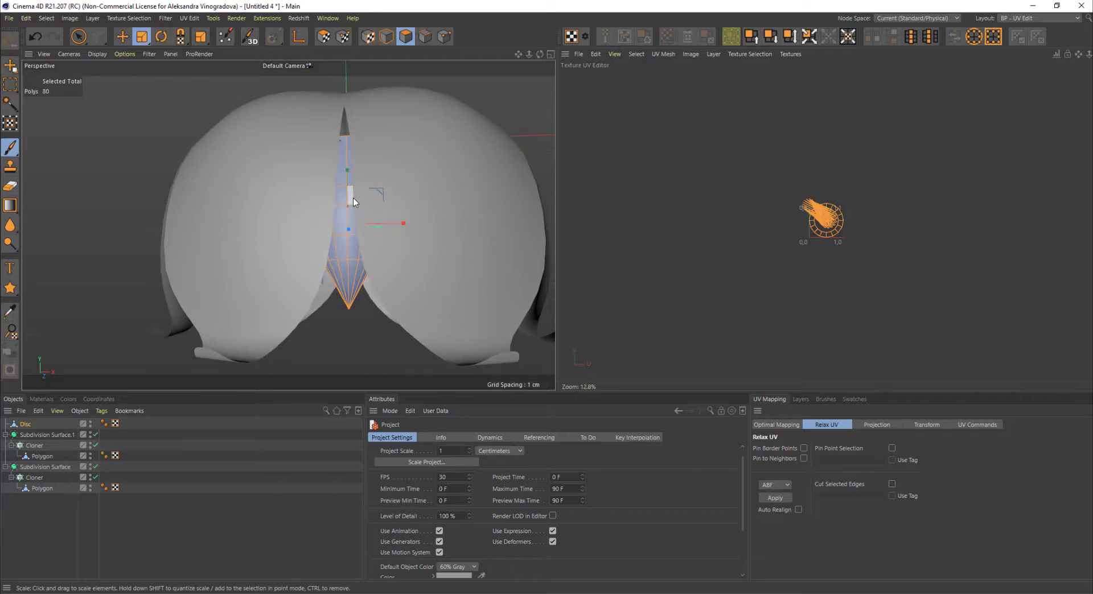
Step: Reverse the normals of all the selected pistil polygons
{"action": "right_click", "coordinate": [353, 197]}
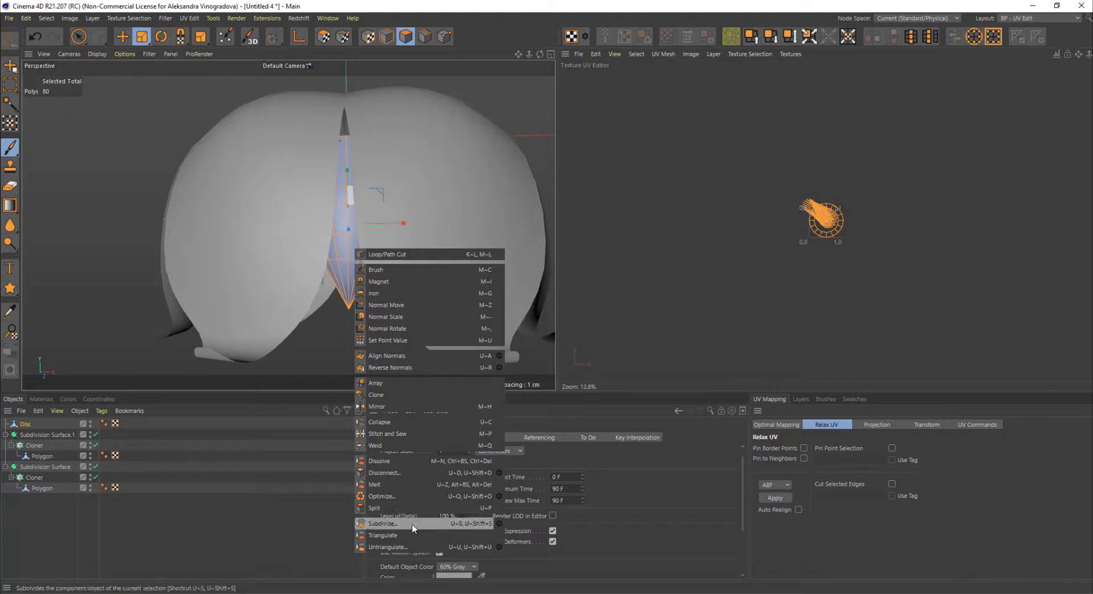
{"action": "left_click", "coordinate": [393, 368]}
{"action": "mouse_move", "coordinate": [353, 280]}
{"action": "left_mouse_down", "text": "alt"}
{"action": "mouse_move", "coordinate": [355, 271]}
{"action": "mouse_move", "coordinate": [353, 291]}
{"action": "left_mouse_up", "text": "alt"}
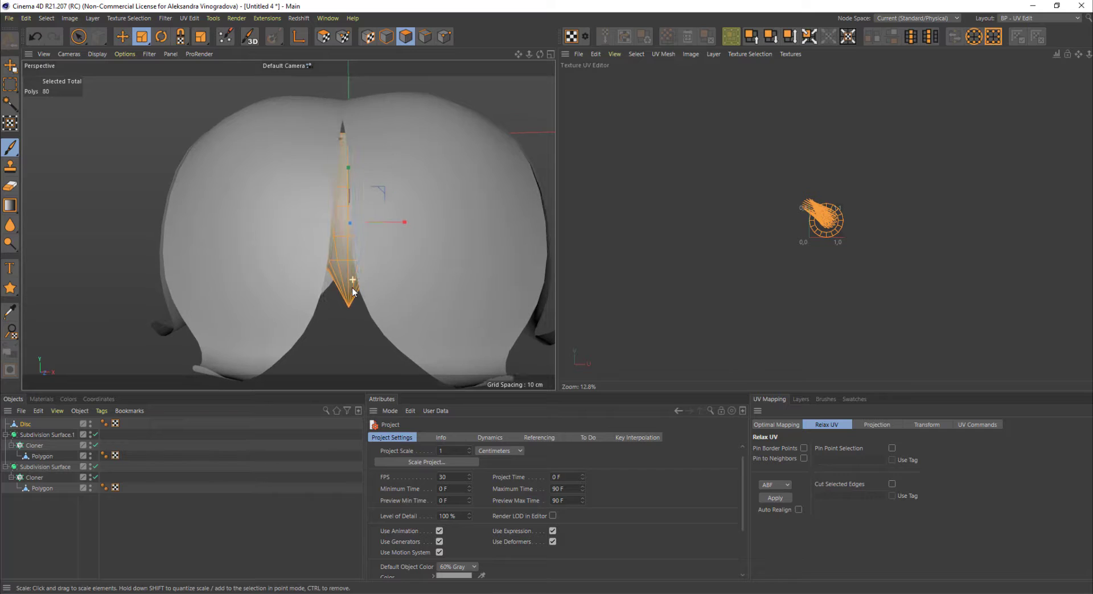
{"action": "left_click_drag", "start_coordinate": [364, 255], "coordinate": [352, 268], "text": "alt"}
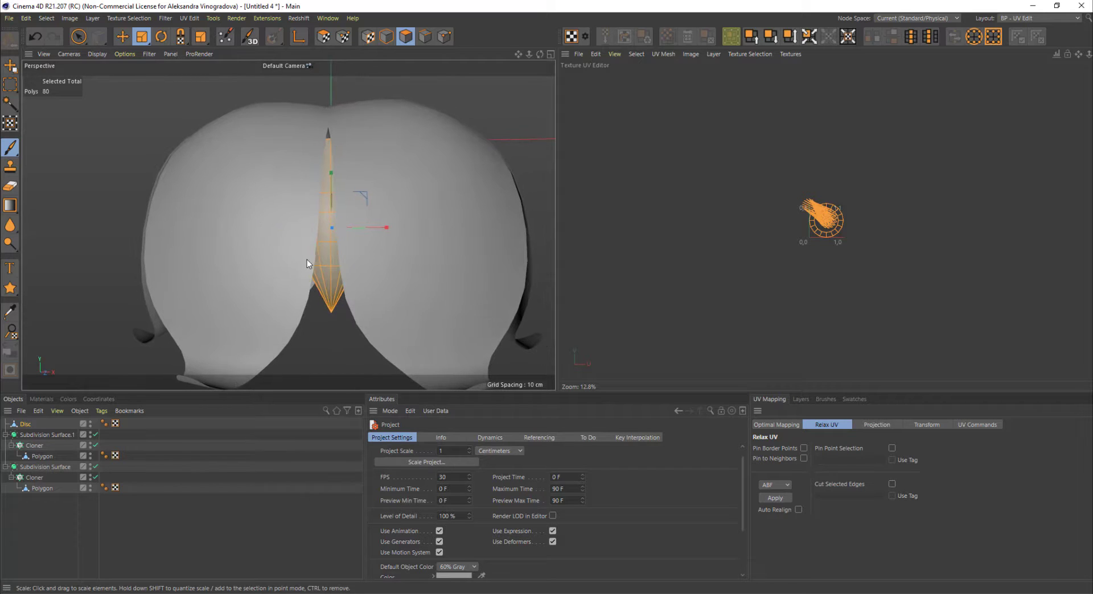
Step: Apply a Frontal UV projection to the selected pistil polygons
{"action": "left_click", "coordinate": [871, 428]}
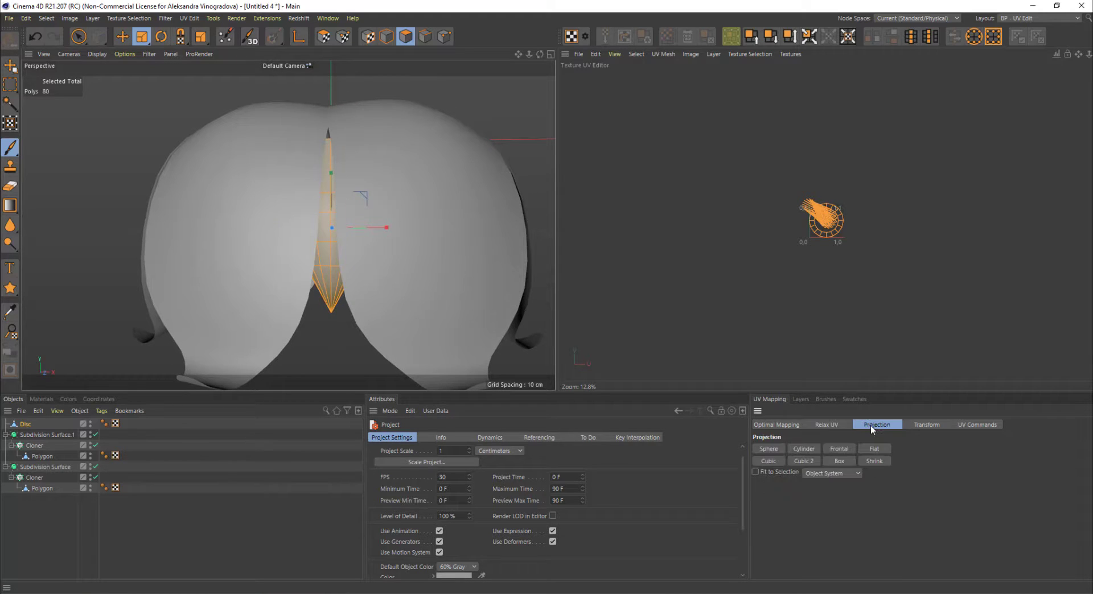
{"action": "left_click", "coordinate": [841, 449]}
{"action": "scroll", "coordinate": [799, 198], "scroll_direction": "up", "scroll_amount": 8}
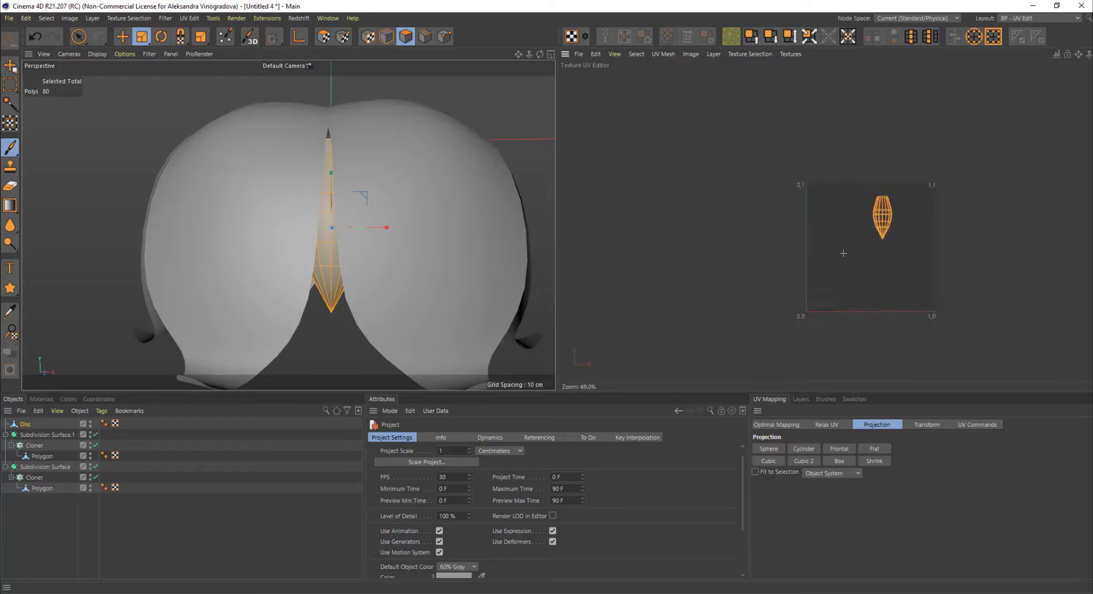
{"action": "scroll", "coordinate": [839, 197], "scroll_direction": "up", "scroll_amount": 2}
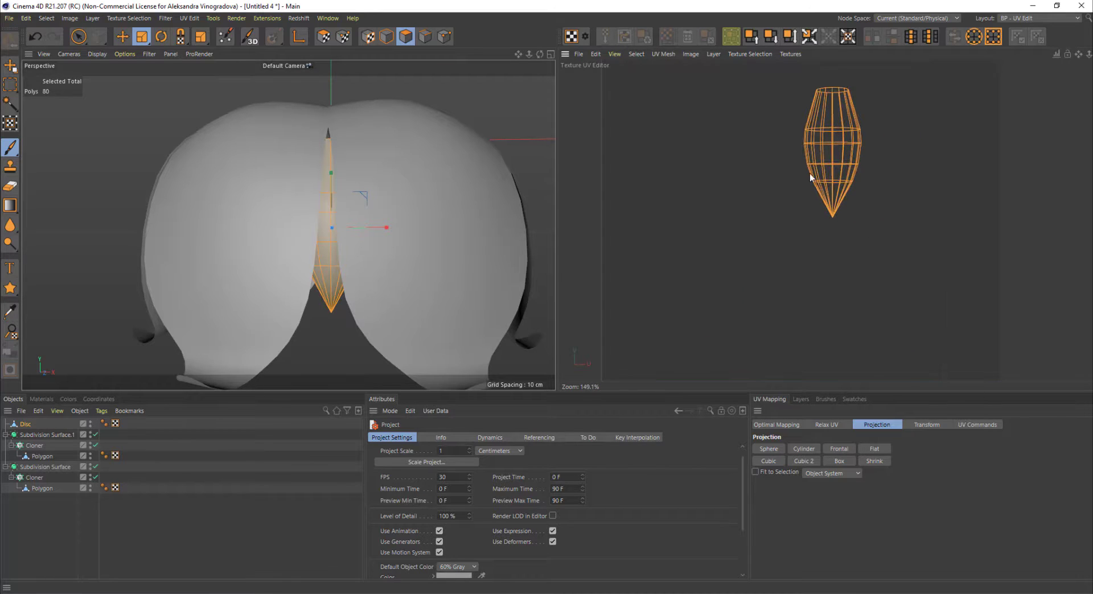
Step: Load the 4K Albedo image from the Atlas textures folder as the background of the UV editor
{"action": "left_click", "coordinate": [580, 53]}
{"action": "left_click", "coordinate": [592, 84]}
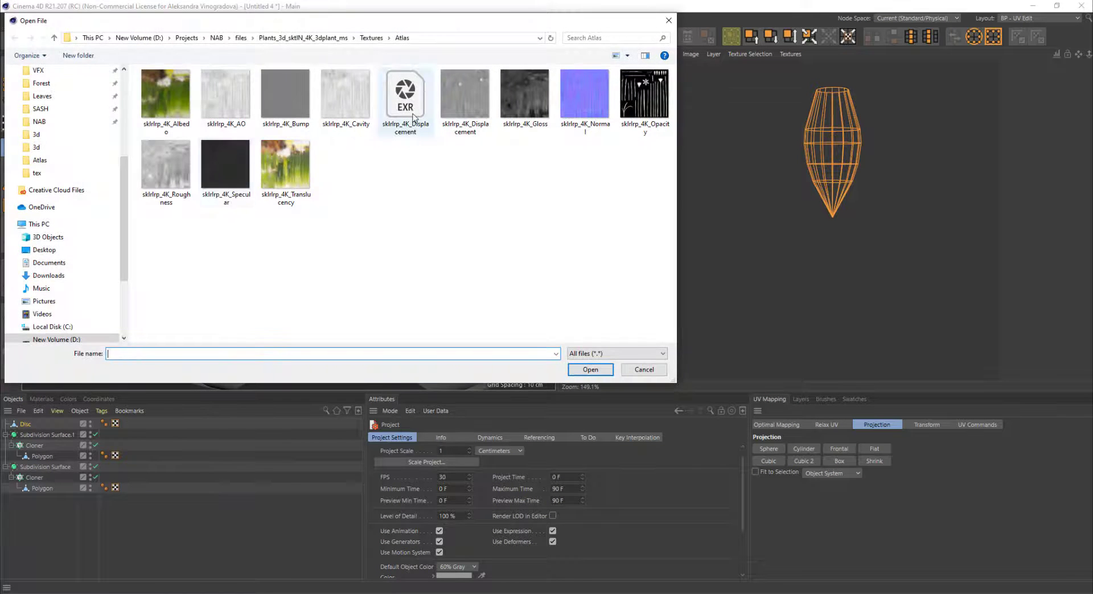
{"action": "double_click", "coordinate": [170, 117]}
{"action": "left_click", "coordinate": [610, 339]}
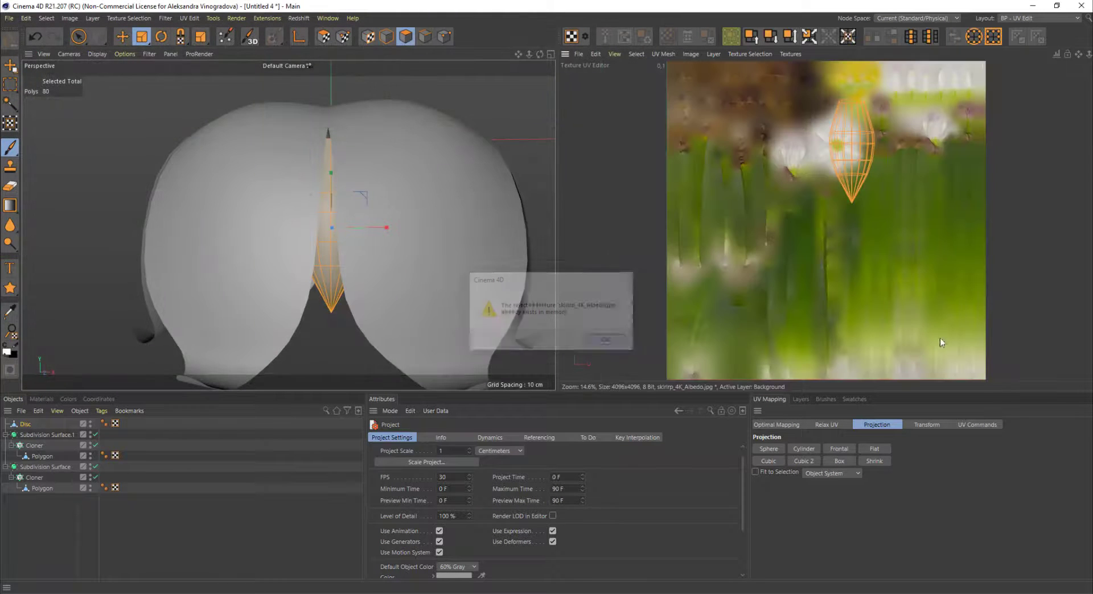
Step: Compare the lily-of-the-valley reference photo with the albedo texture's colour areas around the pistil's UVs
{"action": "left_click_drag", "start_coordinate": [1092, 142], "coordinate": [620, 133]}
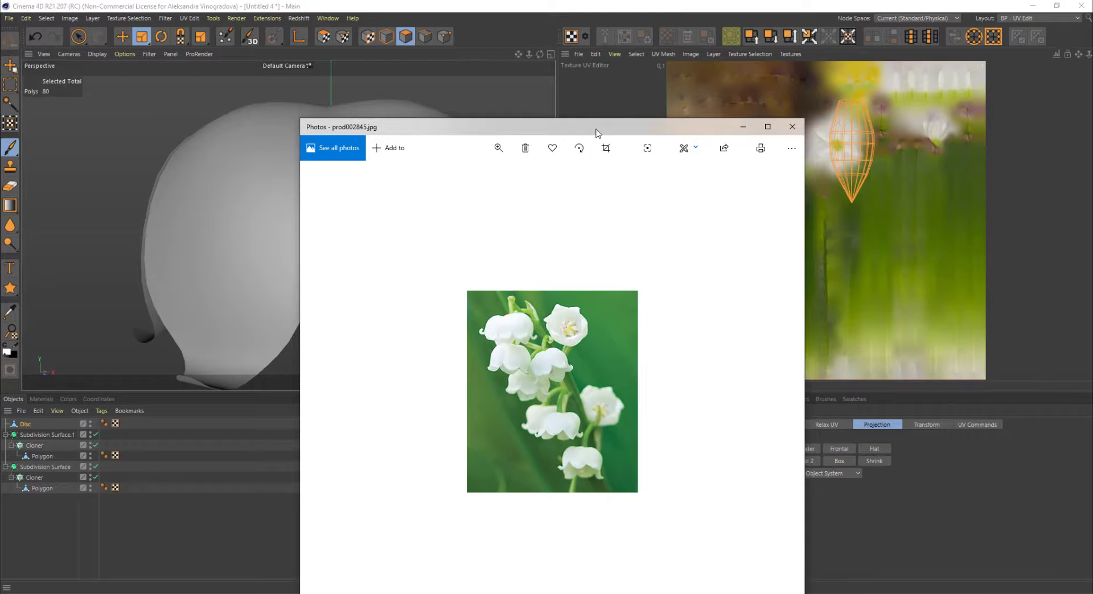
{"action": "key", "text": "alt+Tab"}
{"action": "scroll", "coordinate": [839, 95], "scroll_direction": "up", "scroll_amount": 10}
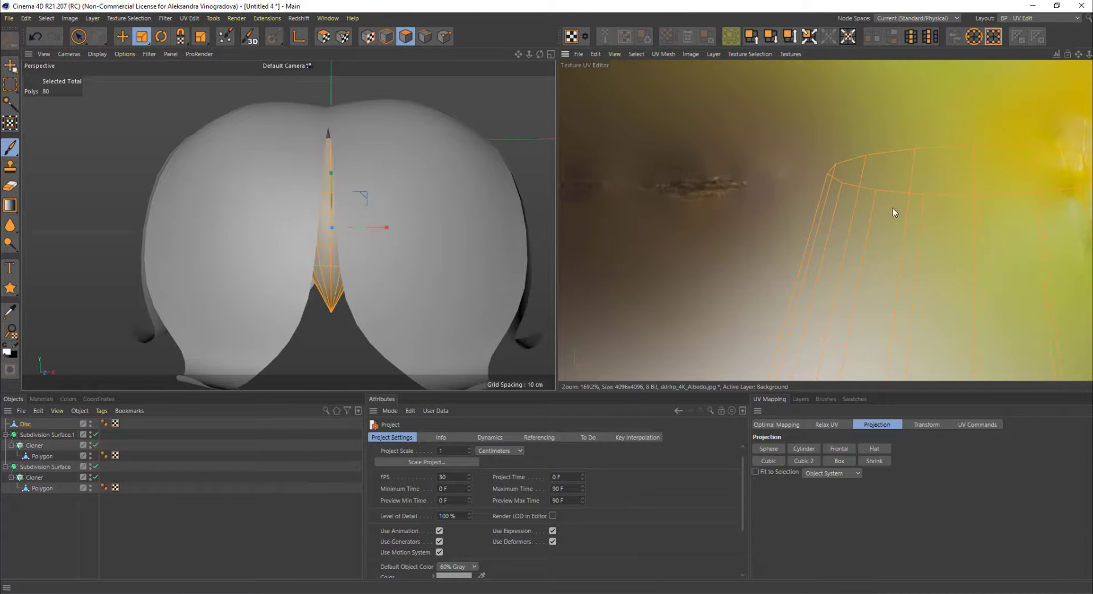
{"action": "scroll", "coordinate": [893, 213], "scroll_direction": "down", "scroll_amount": 6}
{"action": "middle_click_drag", "start_coordinate": [983, 230], "coordinate": [820, 179], "text": "alt"}
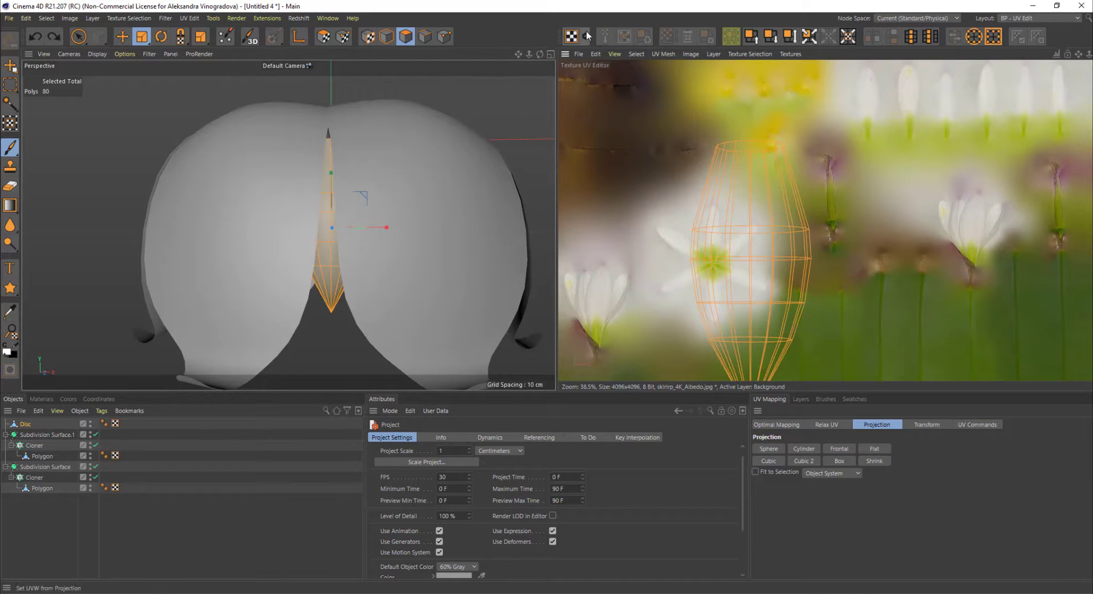
Step: Switch to UV polygon mode and scale the pistil's UV island down uniformly to a fraction of its size
{"action": "key", "text": "e"}
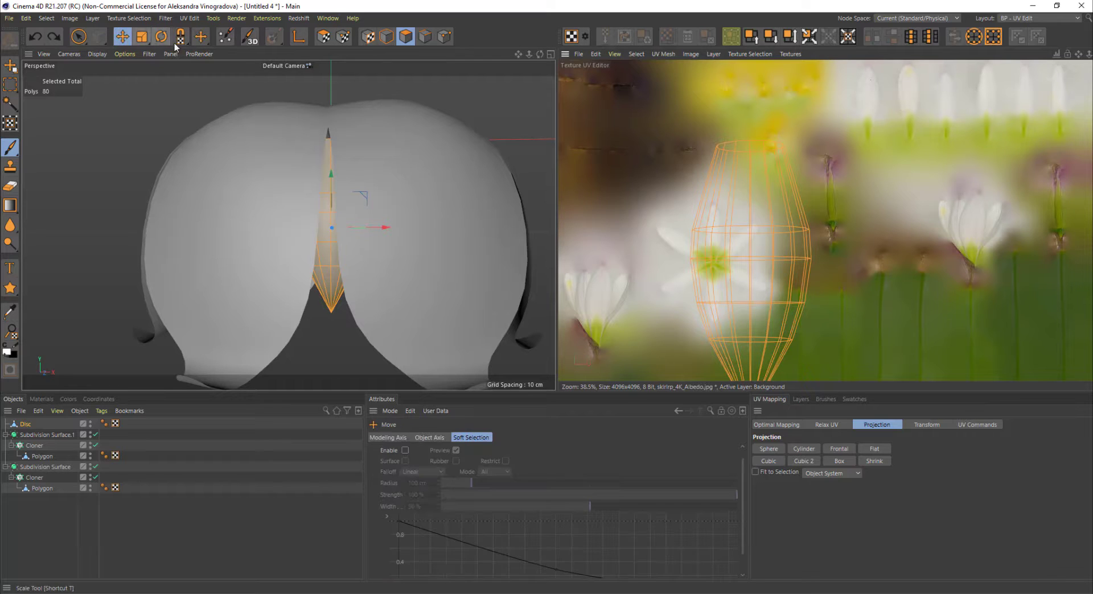
{"action": "key", "text": "ctrl+z"}
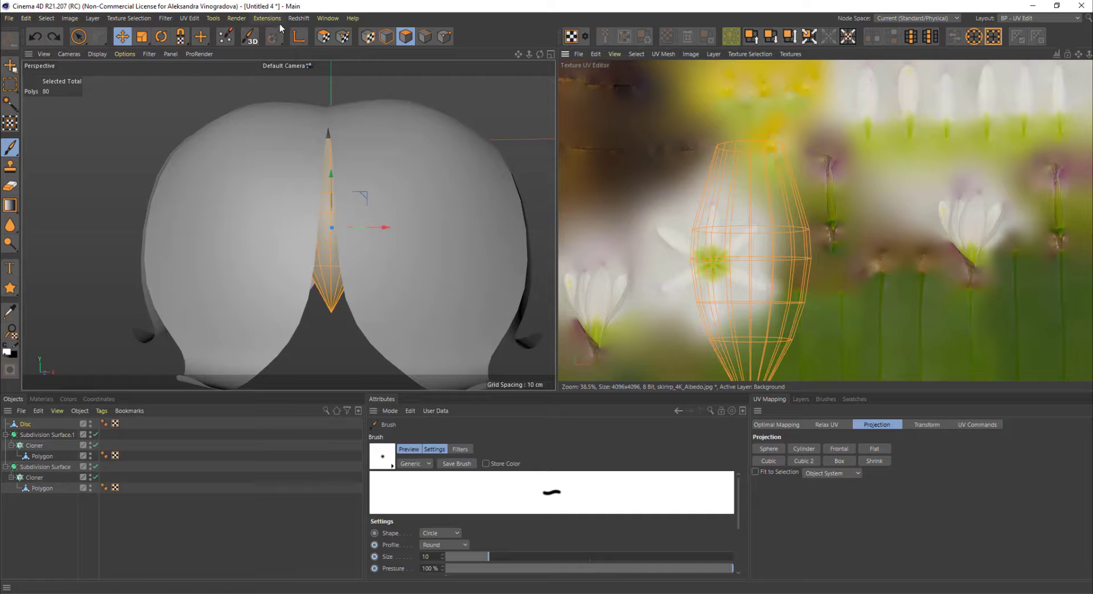
{"action": "left_click", "coordinate": [323, 36]}
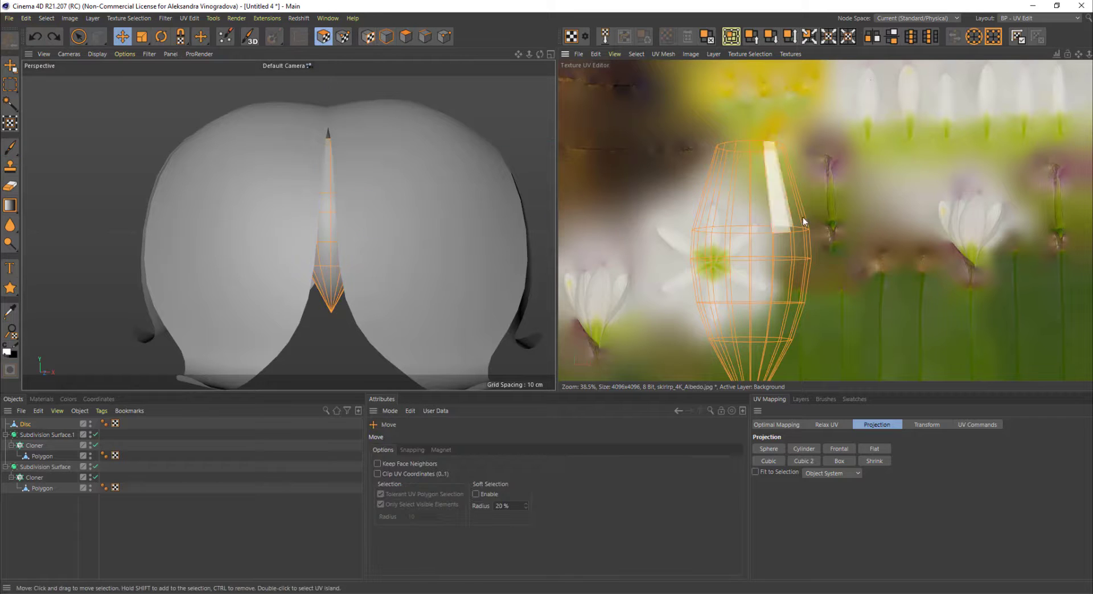
{"action": "left_click", "coordinate": [143, 37]}
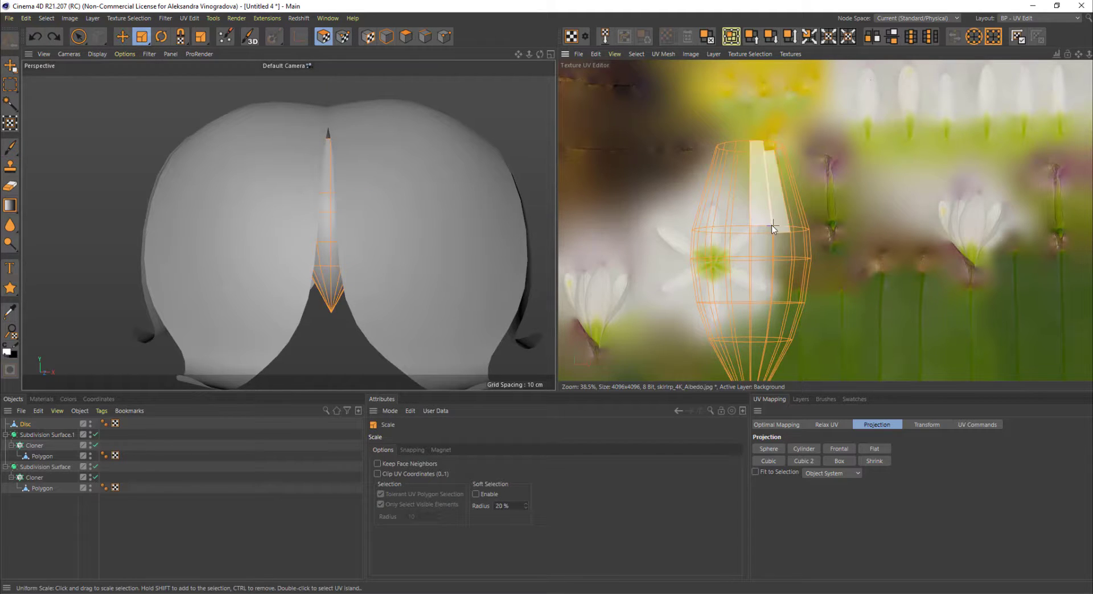
{"action": "left_click_drag", "start_coordinate": [818, 254], "coordinate": [422, 387]}
Step: Move the pistil's UV island up onto the border between the yellow and white areas of the texture
{"action": "key", "text": "e"}
{"action": "middle_click_drag", "start_coordinate": [917, 191], "coordinate": [880, 236]}
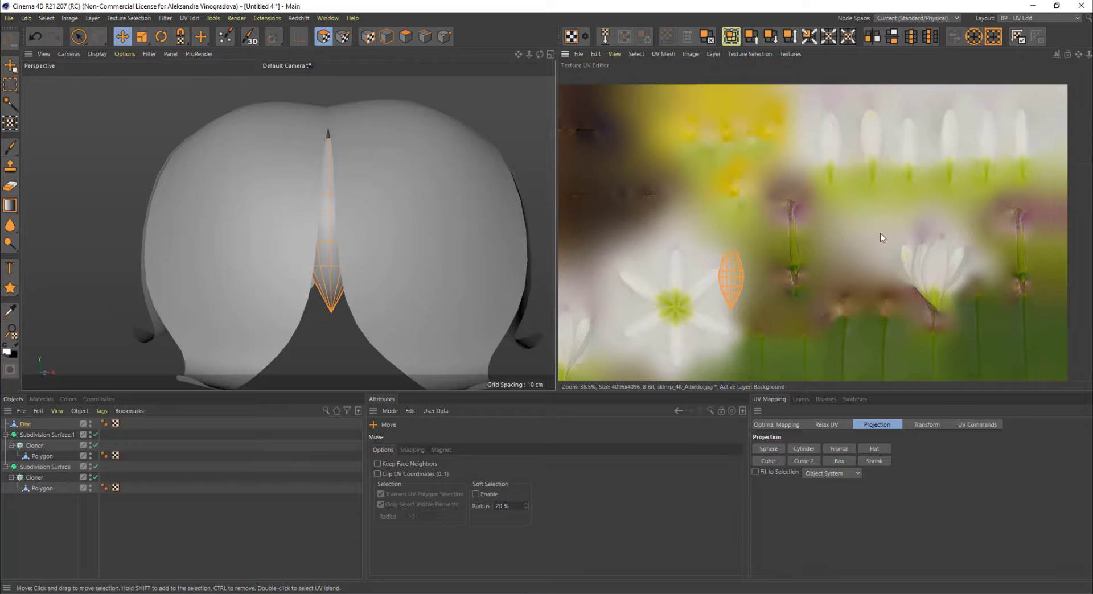
{"action": "left_click_drag", "start_coordinate": [738, 271], "coordinate": [794, 119]}
{"action": "scroll", "coordinate": [795, 120], "scroll_direction": "up", "scroll_amount": 3}
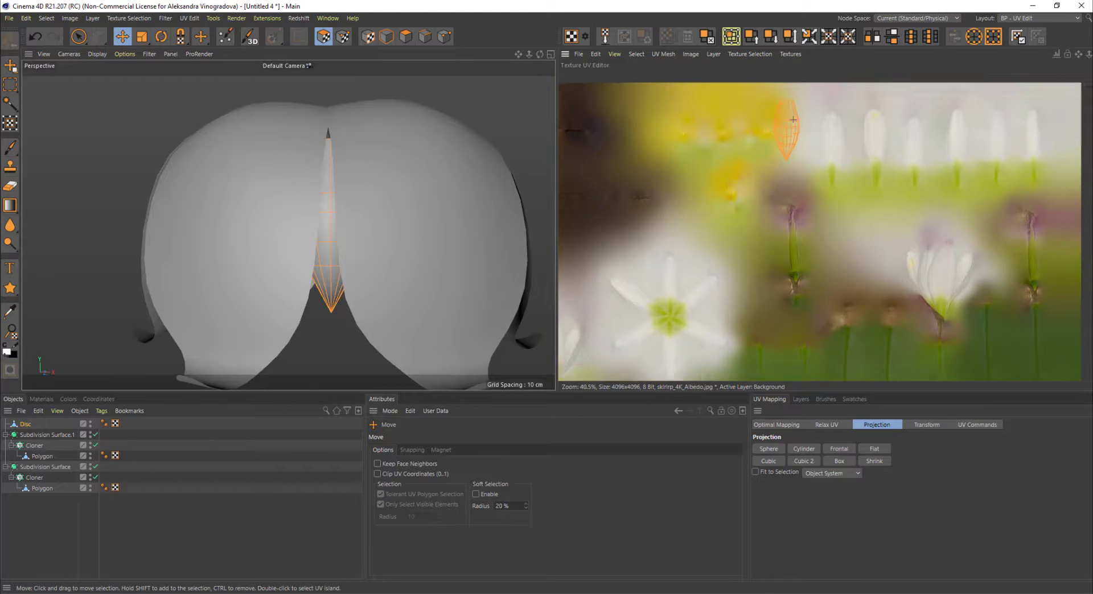
Step: Rotate the pistil's UV island to lie horizontally, with its tip towards the white petals on the texture
{"action": "key", "text": "r"}
{"action": "middle_click_drag", "start_coordinate": [818, 88], "coordinate": [797, 135]}
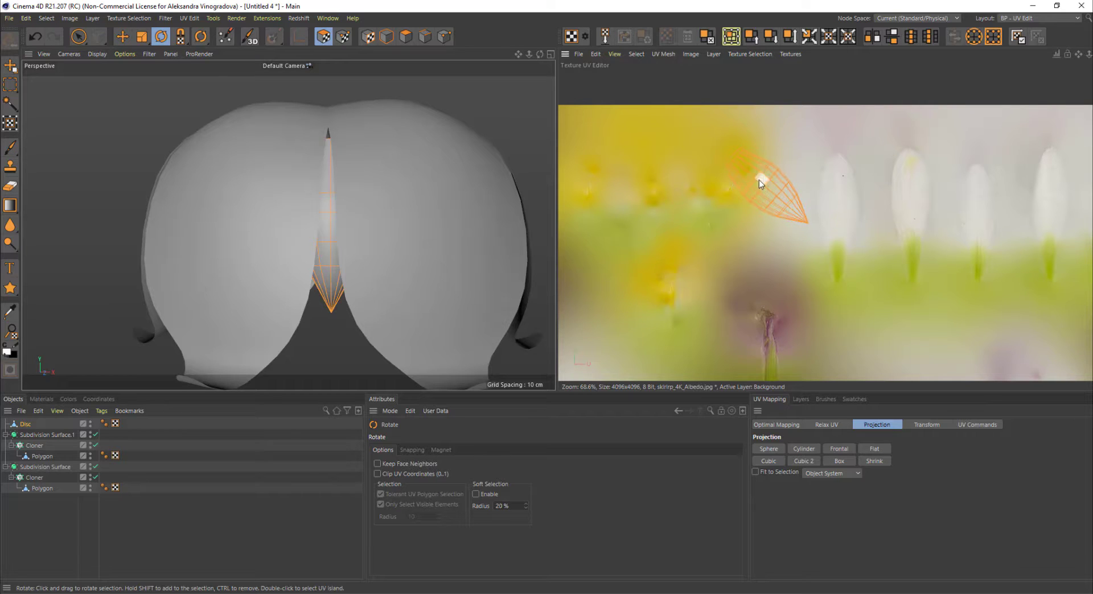
{"action": "left_click_drag", "start_coordinate": [796, 353], "coordinate": [766, 351]}
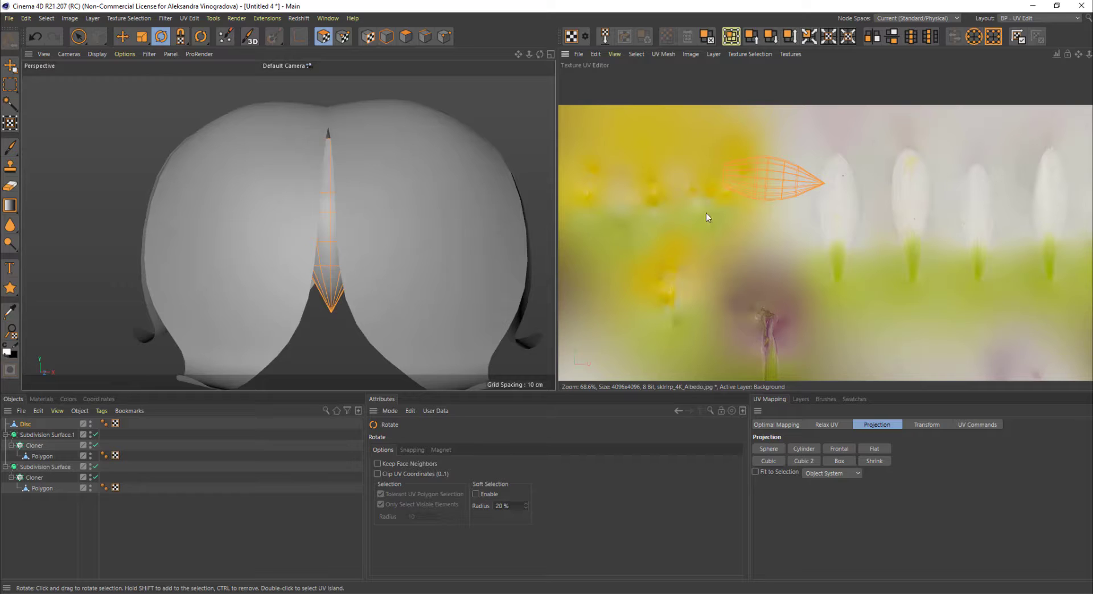
Step: Shrink the pistil's UV island slightly and position it across the yellow-to-white transition near the texture's upper edge
{"action": "left_click_drag", "start_coordinate": [758, 170], "coordinate": [968, 336]}
{"action": "key", "text": "e"}
{"action": "key", "text": "t"}
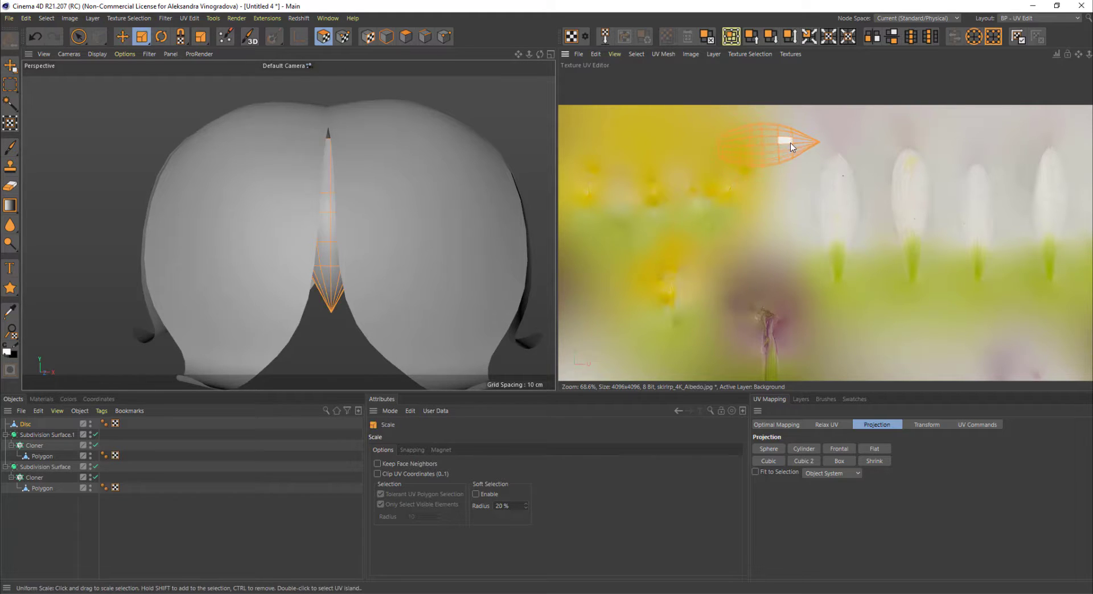
{"action": "key", "text": "e"}
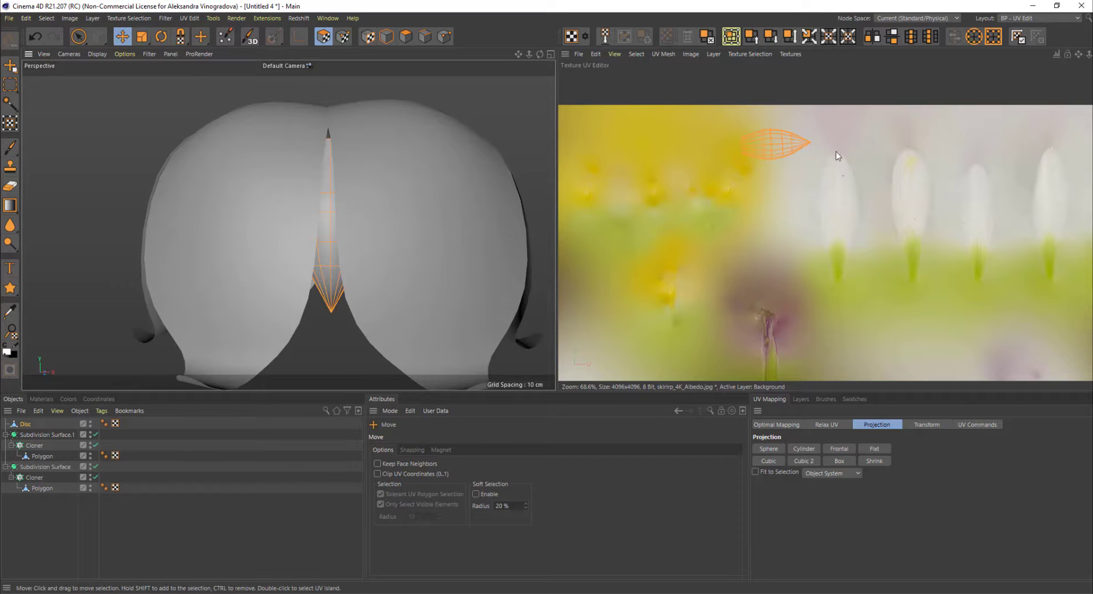
{"action": "mouse_move", "coordinate": [792, 145]}
{"action": "left_mouse_down"}
{"action": "mouse_move", "coordinate": [800, 194]}
{"action": "mouse_move", "coordinate": [801, 157]}
{"action": "left_mouse_up"}
Step: Return to the Standard layout and open the project flower_01.c4d
{"action": "left_click", "coordinate": [1038, 17]}
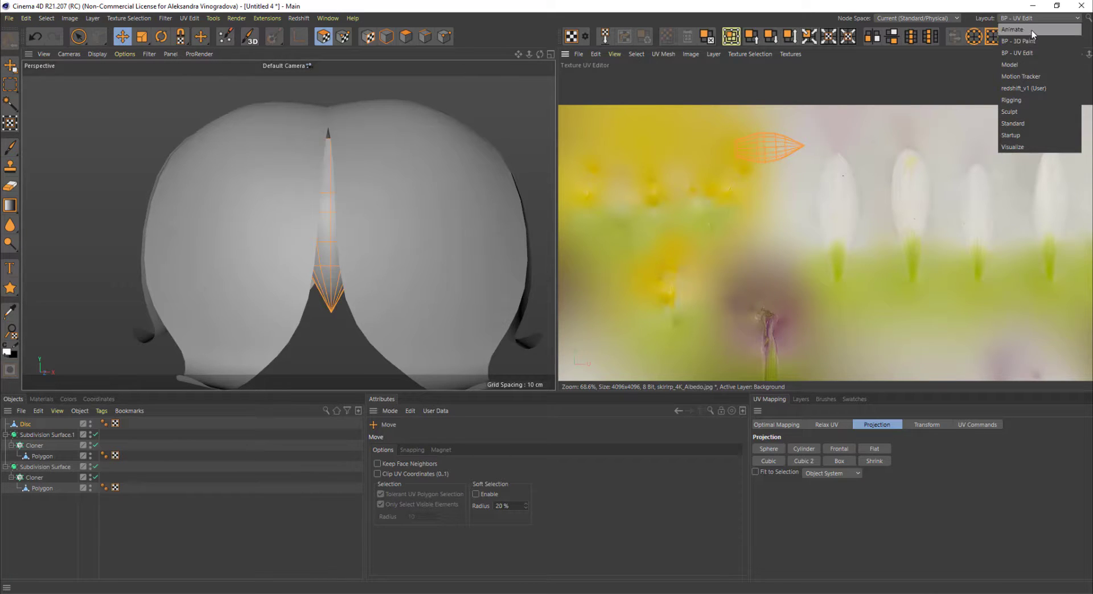
{"action": "left_click", "coordinate": [1021, 123]}
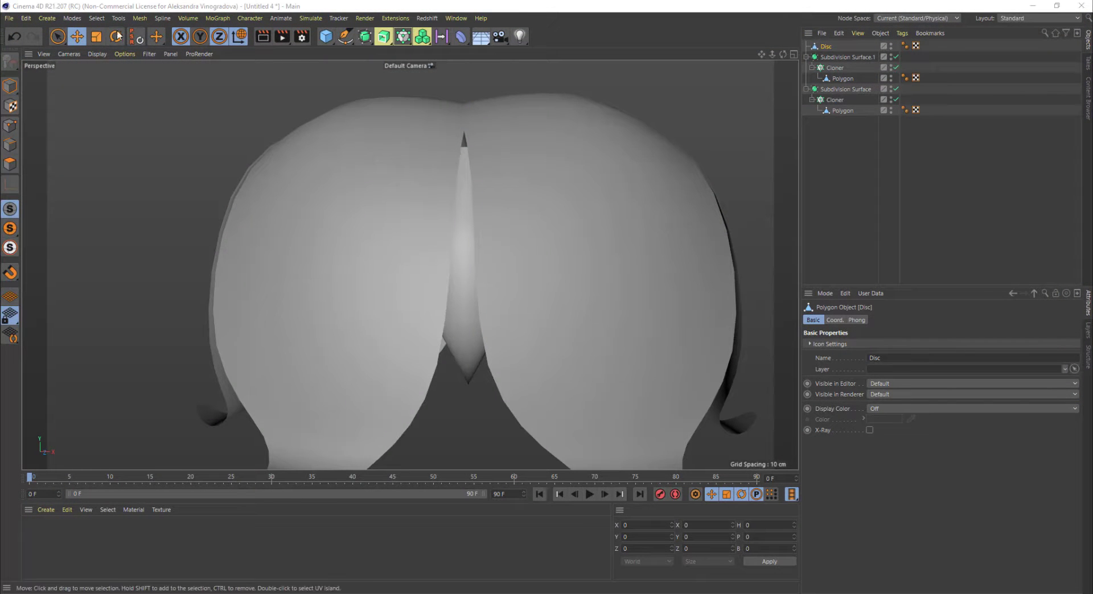
{"action": "left_click", "coordinate": [26, 18]}
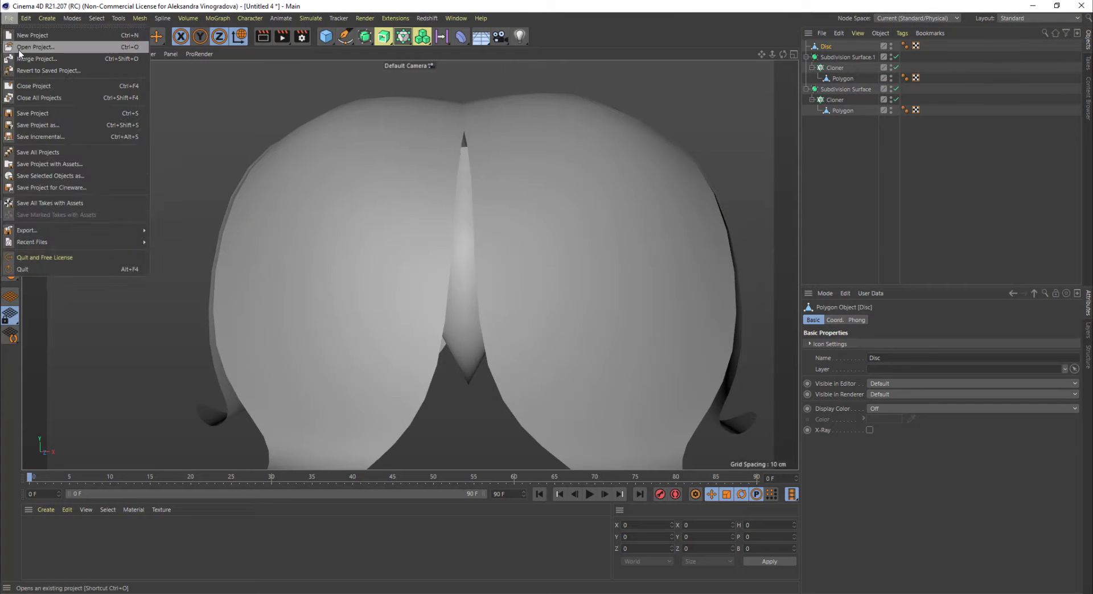
{"action": "left_click", "coordinate": [22, 48]}
{"action": "double_click", "coordinate": [179, 267]}
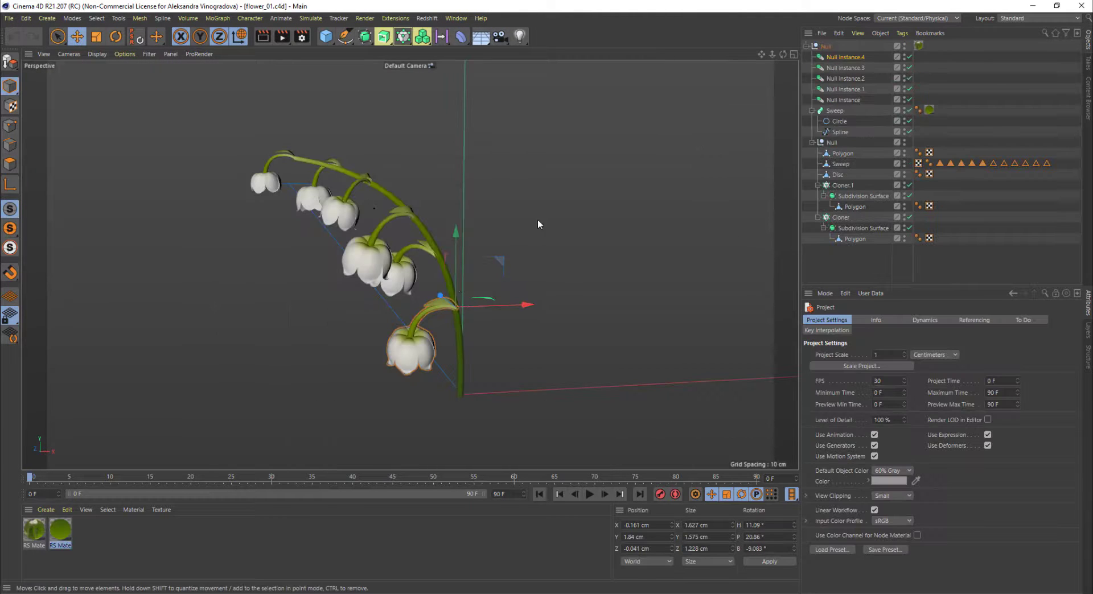
Step: Examine the finished lily-of-the-valley flowers up close, selecting the curved stem of the outermost flower
{"action": "left_click_drag", "start_coordinate": [409, 298], "coordinate": [386, 281], "text": "alt"}
{"action": "scroll", "coordinate": [316, 189], "scroll_direction": "up", "scroll_amount": 5}
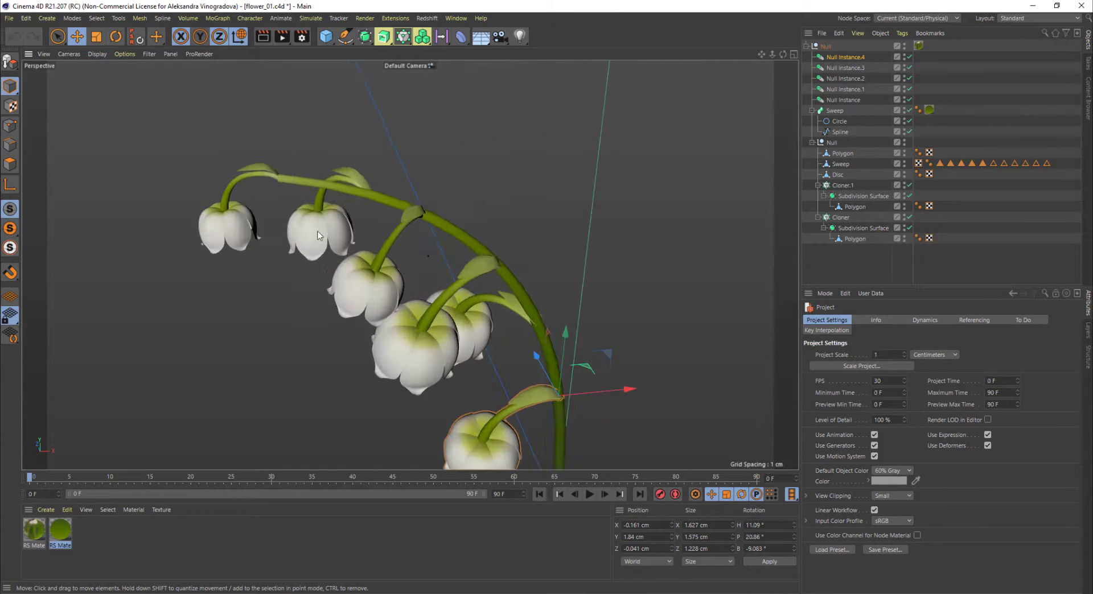
{"action": "left_click_drag", "start_coordinate": [317, 233], "coordinate": [373, 204], "text": "alt"}
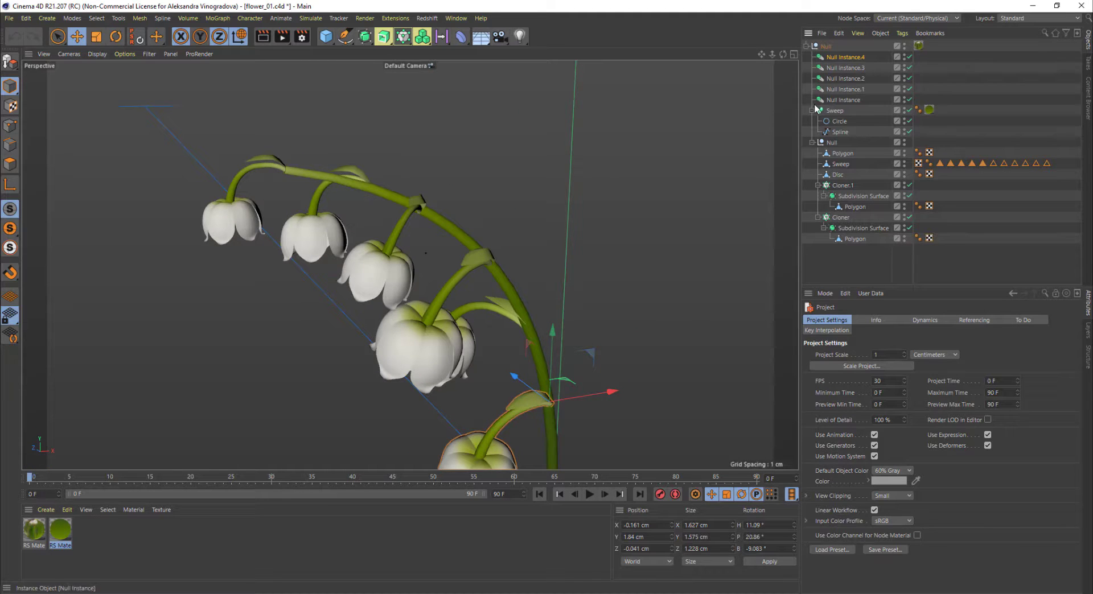
{"action": "scroll", "coordinate": [330, 190], "scroll_direction": "up", "scroll_amount": 2}
{"action": "left_click", "coordinate": [10, 85]}
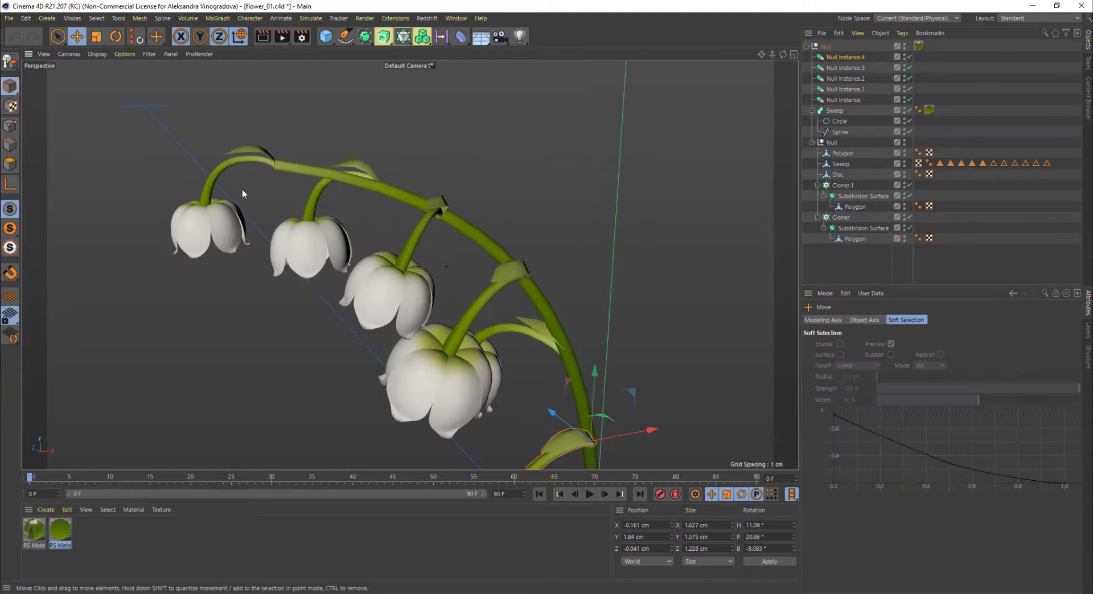
{"action": "left_click", "coordinate": [209, 193]}
{"action": "left_click_drag", "start_coordinate": [208, 193], "coordinate": [531, 271], "text": "alt"}
{"action": "scroll", "coordinate": [430, 258], "scroll_direction": "up", "scroll_amount": 4}
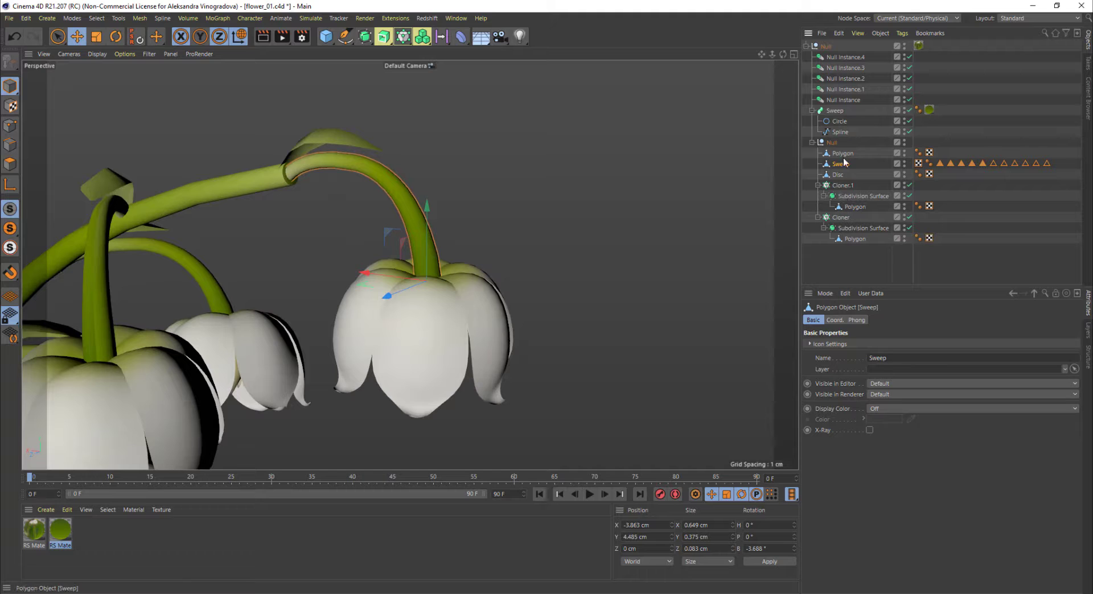
{"action": "scroll", "coordinate": [514, 248], "scroll_direction": "down", "scroll_amount": 2}
{"action": "left_click_drag", "start_coordinate": [381, 278], "coordinate": [538, 242], "text": "alt"}
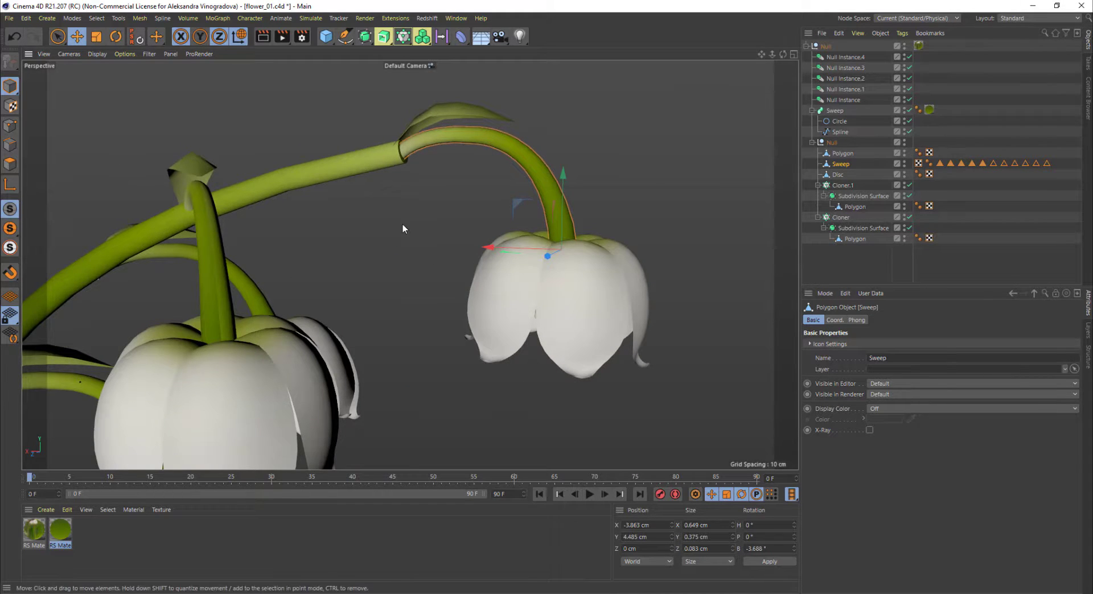
{"action": "middle_click_drag", "start_coordinate": [513, 180], "coordinate": [586, 195], "text": "alt"}
{"action": "middle_click_drag", "start_coordinate": [268, 276], "coordinate": [480, 111], "text": "alt"}
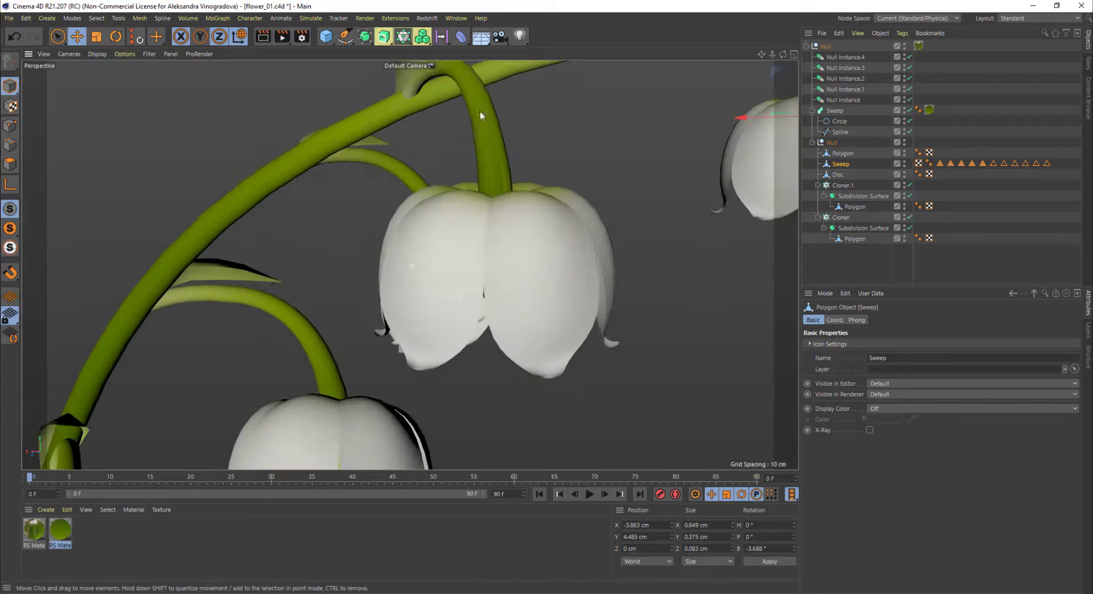
{"action": "left_click_drag", "start_coordinate": [410, 265], "coordinate": [348, 205], "text": "alt"}
Step: Inspect the flower arrangement from several angles, selecting the main stem, a flower instance and the leaf at the stalk's tip
{"action": "left_click", "coordinate": [170, 157]}
{"action": "right_click_drag", "start_coordinate": [368, 215], "coordinate": [324, 217], "text": "alt"}
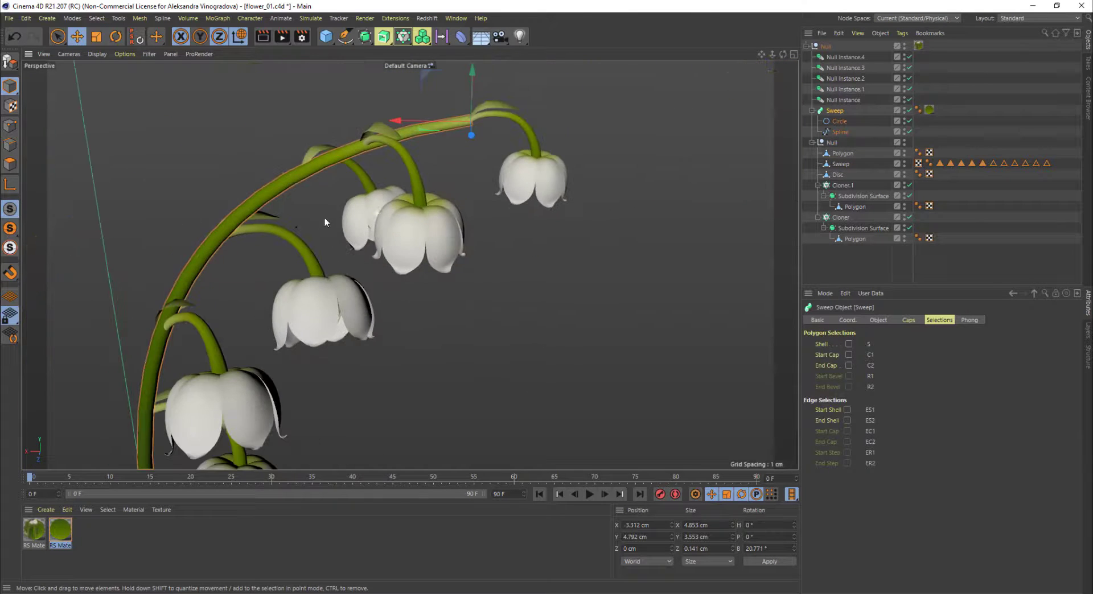
{"action": "middle_click_drag", "start_coordinate": [323, 206], "coordinate": [445, 213], "text": "alt"}
{"action": "mouse_move", "coordinate": [390, 235]}
{"action": "left_mouse_down", "text": "alt"}
{"action": "mouse_move", "coordinate": [368, 217]}
{"action": "mouse_move", "coordinate": [411, 223]}
{"action": "mouse_move", "coordinate": [340, 260]}
{"action": "mouse_move", "coordinate": [387, 229]}
{"action": "mouse_move", "coordinate": [343, 210]}
{"action": "mouse_move", "coordinate": [399, 228]}
{"action": "left_mouse_up", "text": "alt"}
{"action": "middle_click_drag", "start_coordinate": [350, 275], "coordinate": [399, 228], "text": "alt"}
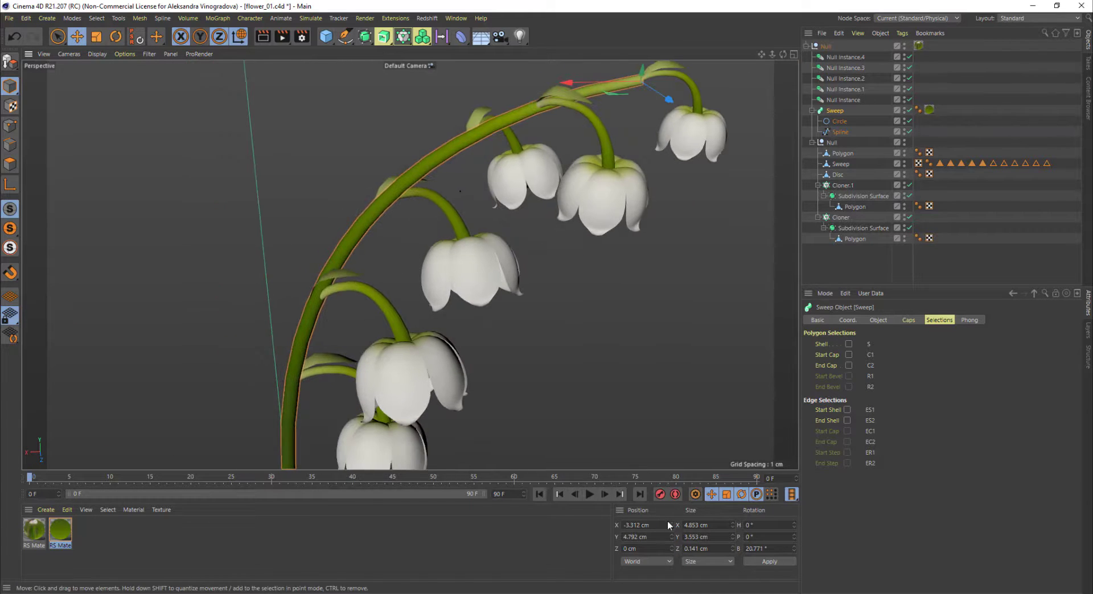
{"action": "middle_click_drag", "start_coordinate": [596, 214], "coordinate": [590, 226], "text": "alt"}
{"action": "left_click_drag", "start_coordinate": [590, 225], "coordinate": [547, 315], "text": "alt"}
{"action": "left_click", "coordinate": [477, 183]}
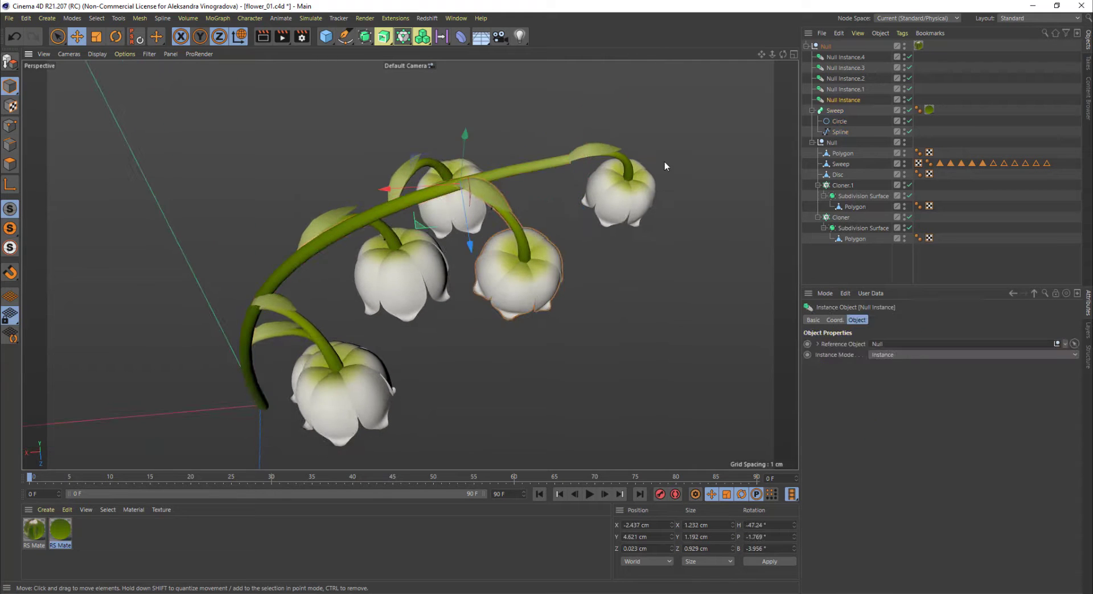
{"action": "left_click", "coordinate": [585, 152]}
{"action": "left_click_drag", "start_coordinate": [585, 151], "coordinate": [676, 176], "text": "alt"}
{"action": "left_click_drag", "start_coordinate": [598, 215], "coordinate": [482, 231], "text": "alt"}
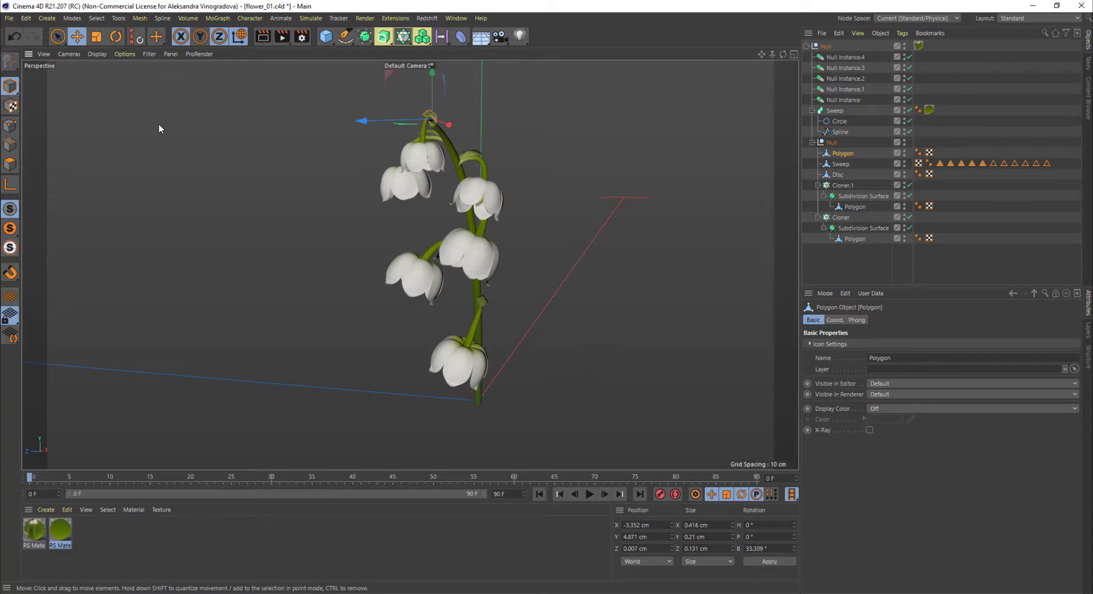
Step: Open the plant model Var1_LOD0 from the Var1 folder of the Perennials tkehfifia plant files and accept the import
{"action": "left_click", "coordinate": [8, 18]}
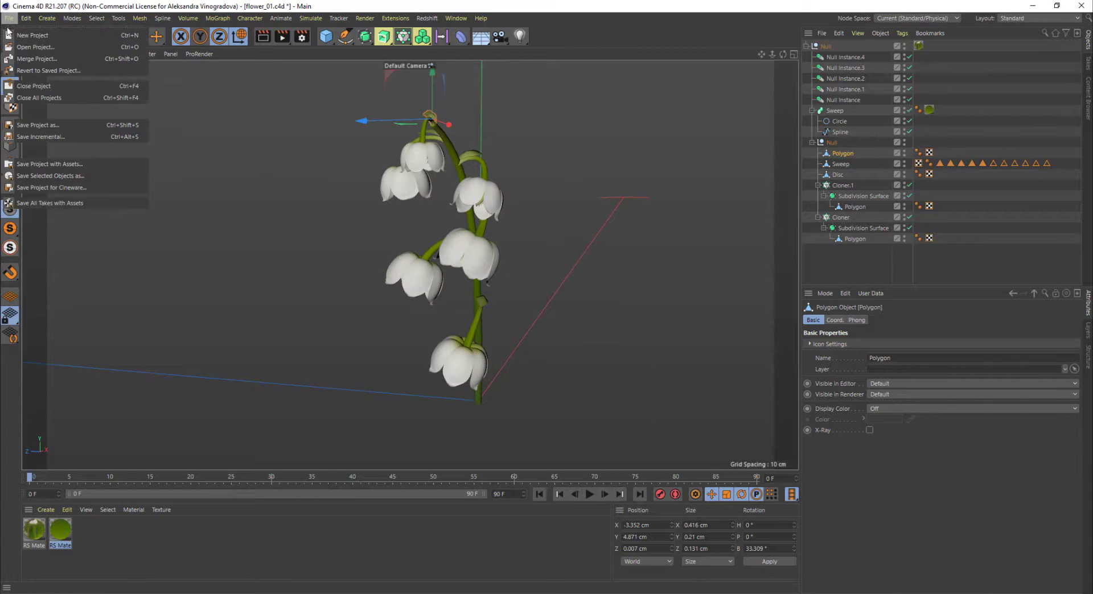
{"action": "left_click", "coordinate": [30, 49]}
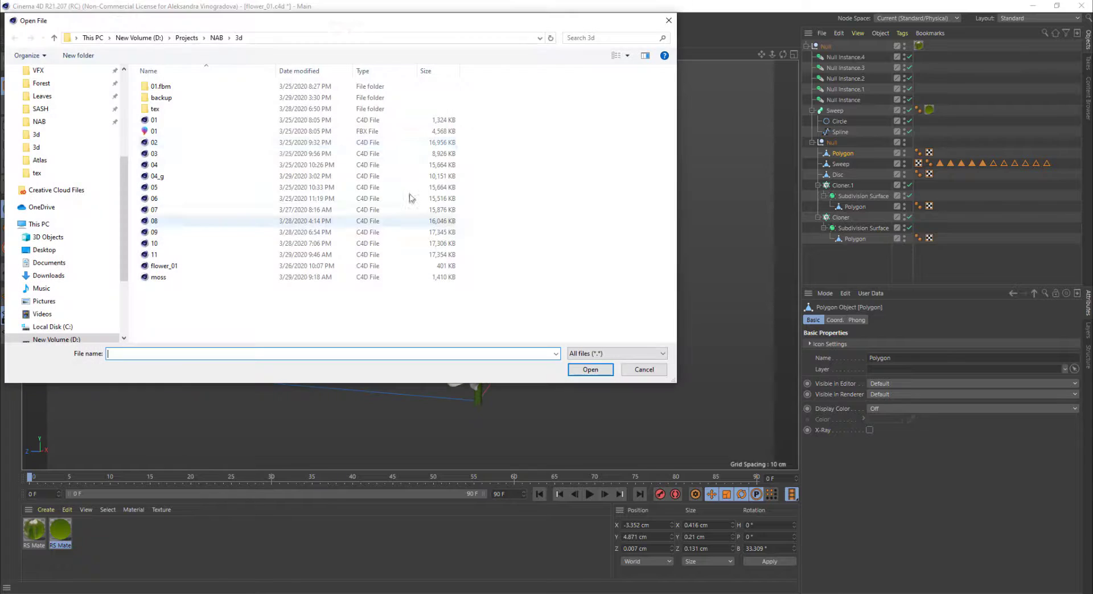
{"action": "left_click", "coordinate": [217, 38]}
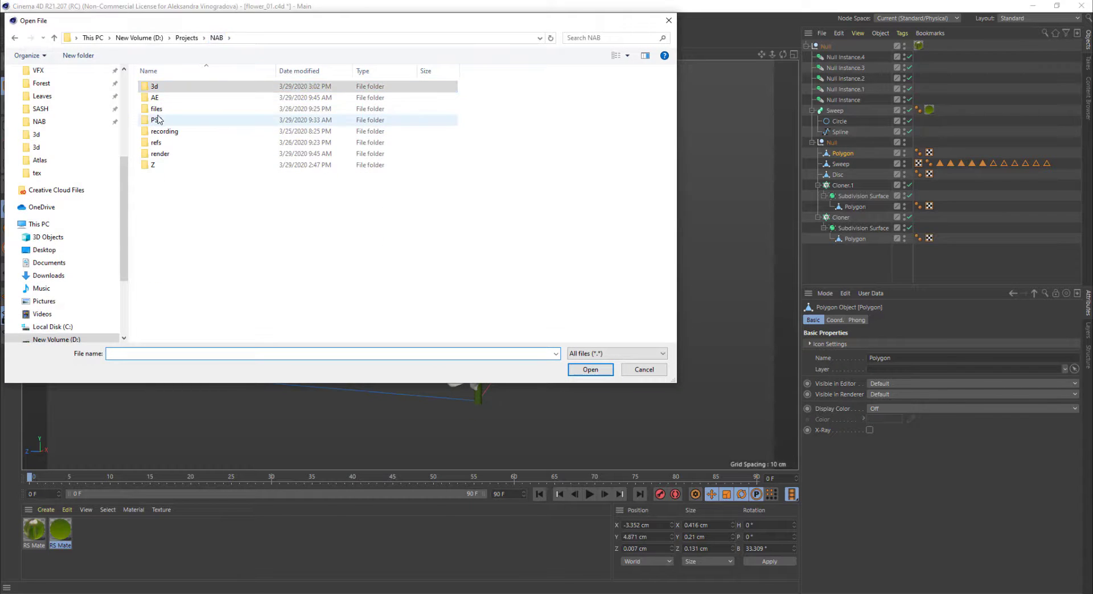
{"action": "double_click", "coordinate": [221, 109]}
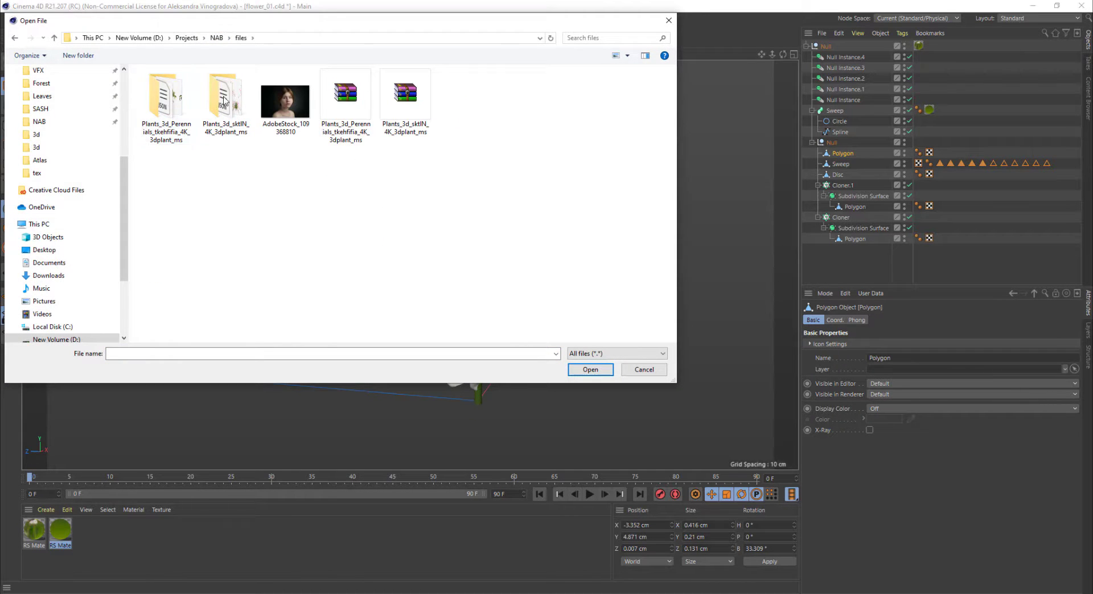
{"action": "double_click", "coordinate": [165, 103]}
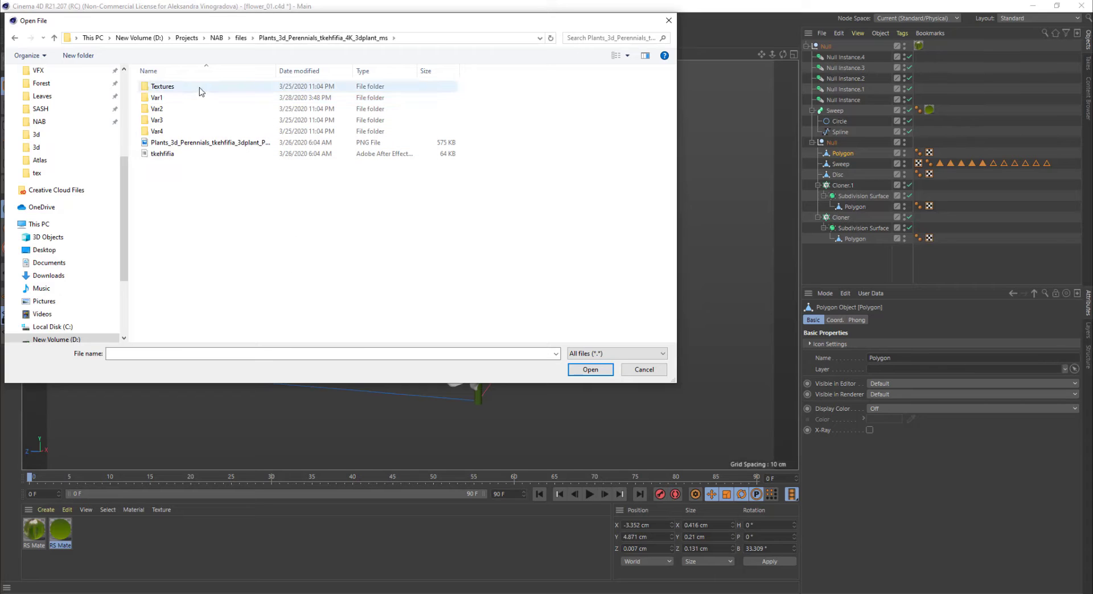
{"action": "double_click", "coordinate": [171, 97]}
{"action": "left_click", "coordinate": [182, 100]}
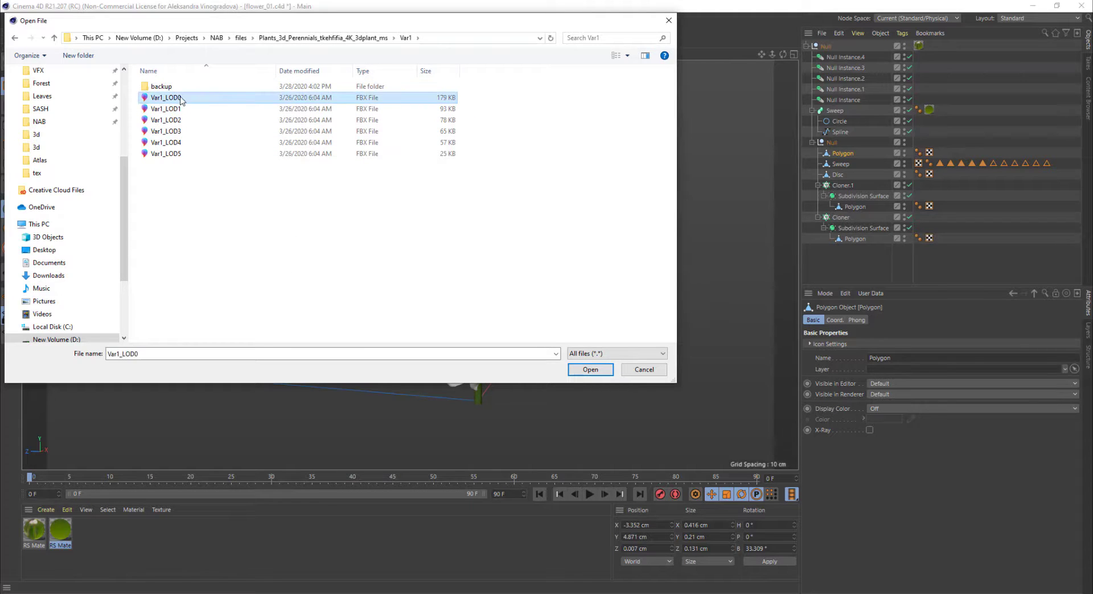
{"action": "double_click", "coordinate": [179, 99]}
{"action": "left_click", "coordinate": [170, 292]}
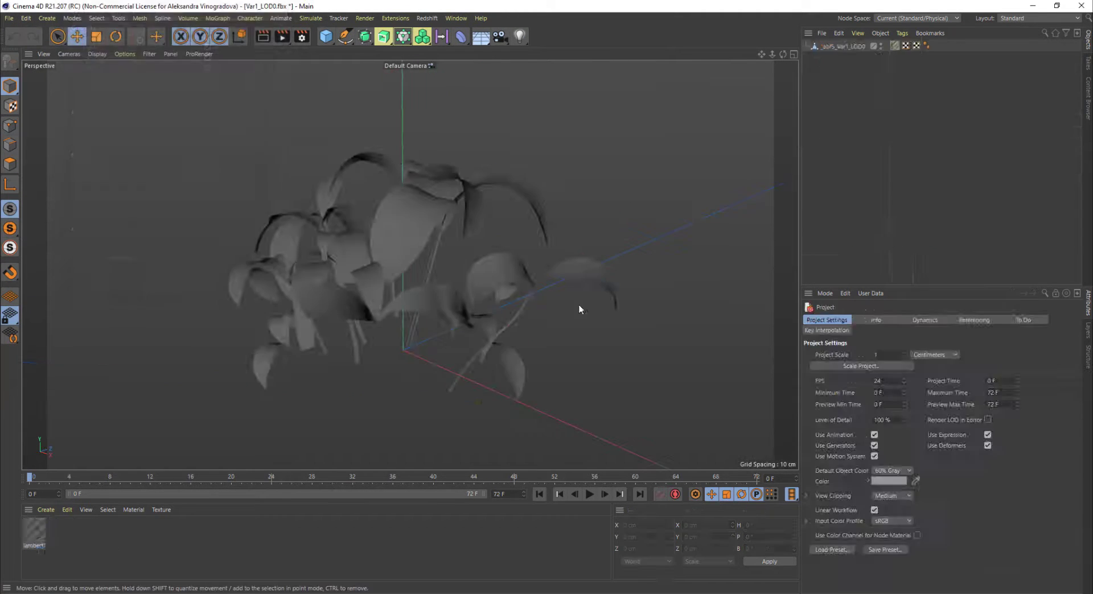
Step: Select all polygons of the three large leaves on the central sprig of the plant
{"action": "left_click_drag", "start_coordinate": [437, 219], "coordinate": [444, 305], "text": "alt"}
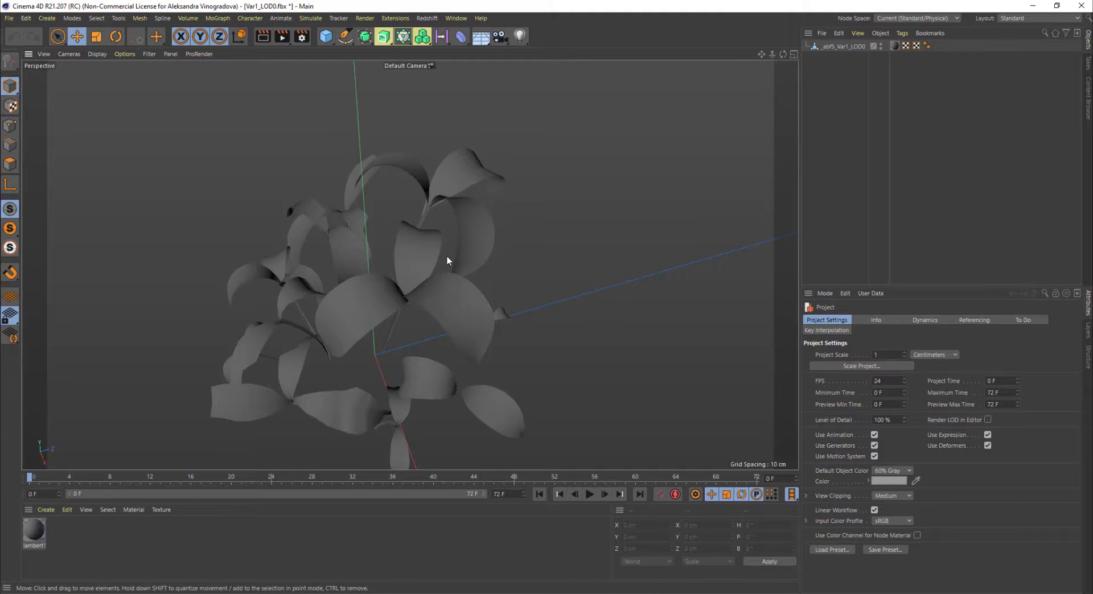
{"action": "left_click", "coordinate": [459, 349]}
{"action": "left_click_drag", "start_coordinate": [443, 344], "coordinate": [450, 285], "text": "alt"}
{"action": "left_click", "coordinate": [10, 164]}
{"action": "left_click", "coordinate": [394, 247]}
{"action": "double_click", "coordinate": [395, 247]}
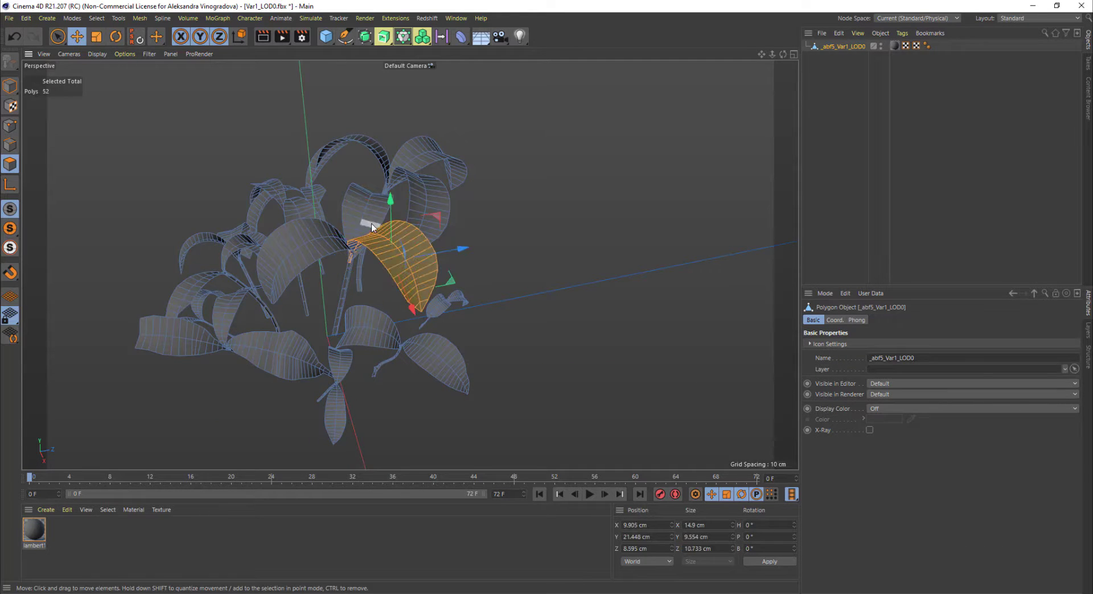
{"action": "double_click", "coordinate": [364, 217], "text": "shift"}
{"action": "double_click", "coordinate": [322, 238], "text": "shift"}
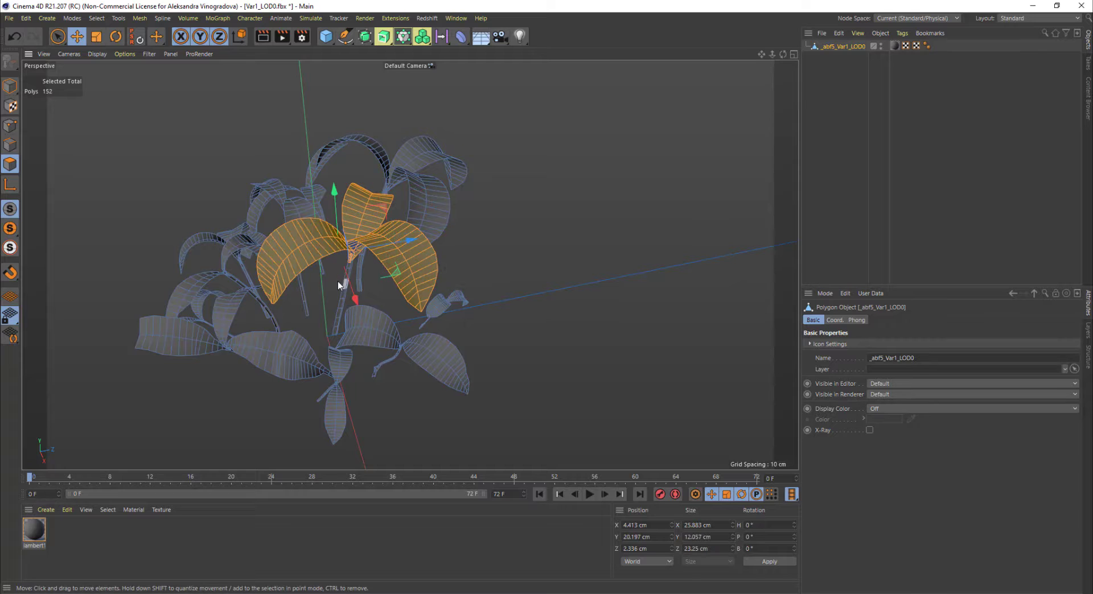
Step: Add all polygons of the central sprig's stem to the leaf selection
{"action": "scroll", "coordinate": [337, 281], "scroll_direction": "up", "scroll_amount": 6}
{"action": "double_click", "coordinate": [349, 315], "text": "shift"}
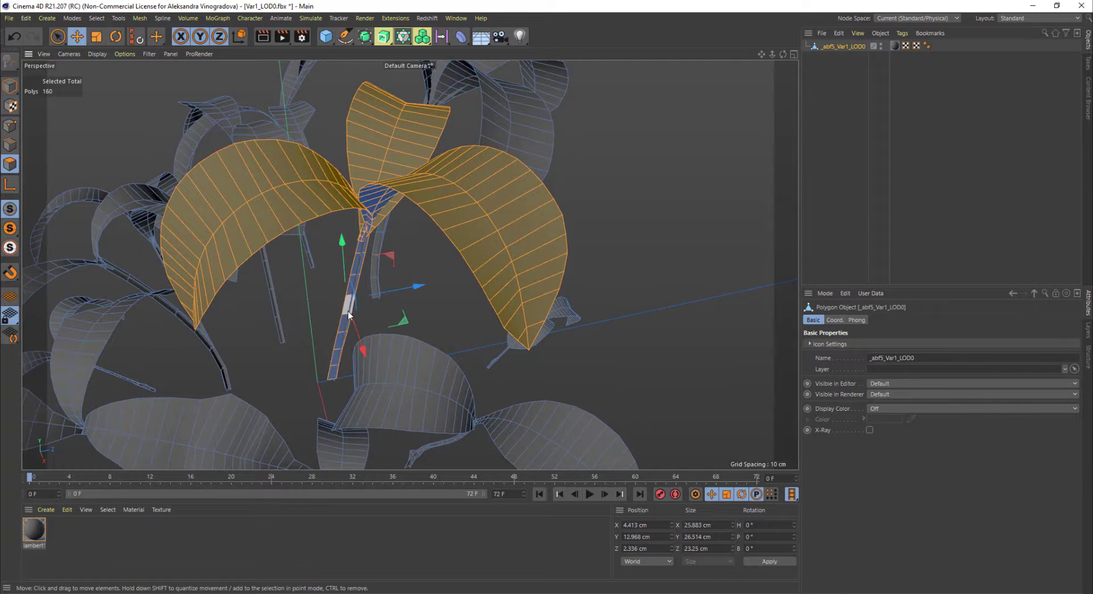
{"action": "mouse_move", "coordinate": [336, 342]}
{"action": "left_mouse_down", "text": "alt"}
{"action": "mouse_move", "coordinate": [398, 351]}
{"action": "mouse_move", "coordinate": [340, 333]}
{"action": "left_mouse_up", "text": "alt"}
{"action": "left_click", "coordinate": [340, 333], "text": "shift"}
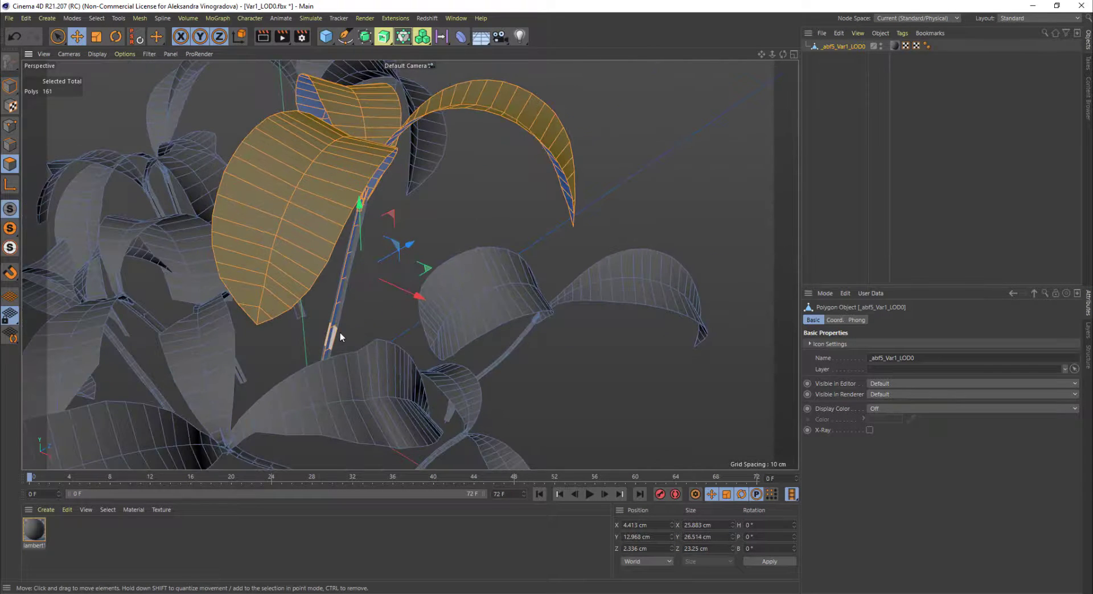
{"action": "double_click", "coordinate": [339, 332], "text": "shift"}
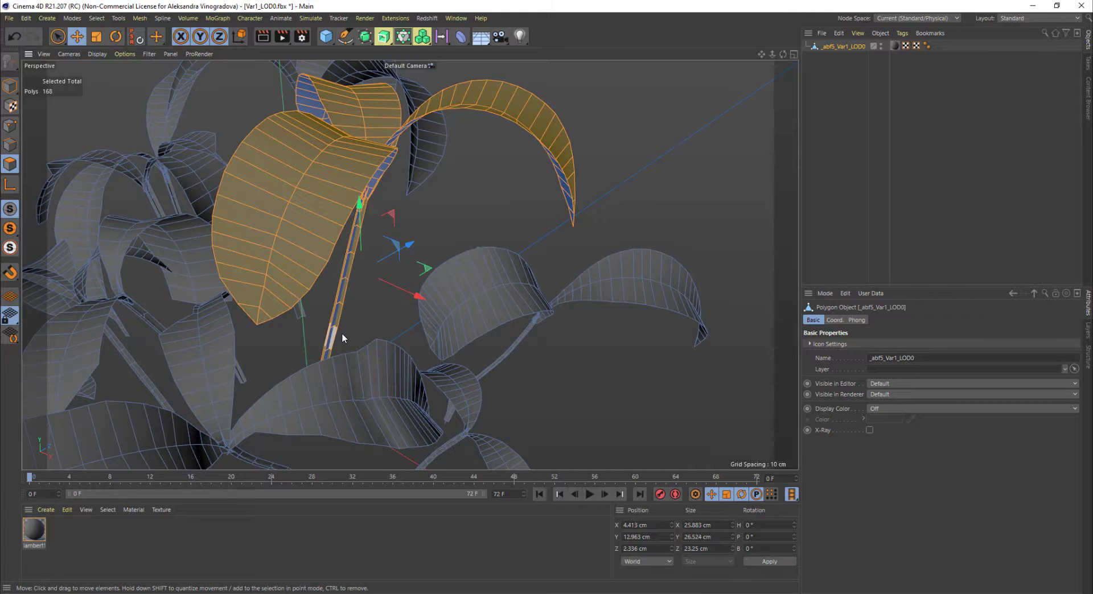
Step: Split the selected sprig into a separate object and delete the original full plant mesh
{"action": "key", "text": "u"}
{"action": "key", "text": "p"}
{"action": "left_click", "coordinate": [852, 47]}
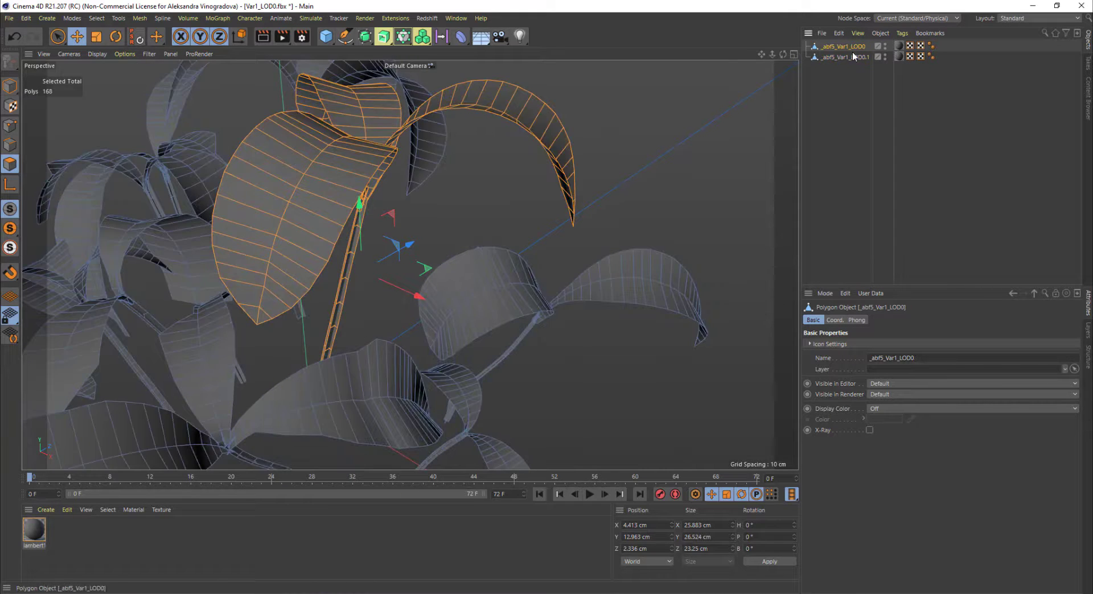
{"action": "left_click", "coordinate": [851, 57]}
{"action": "left_click", "coordinate": [10, 86]}
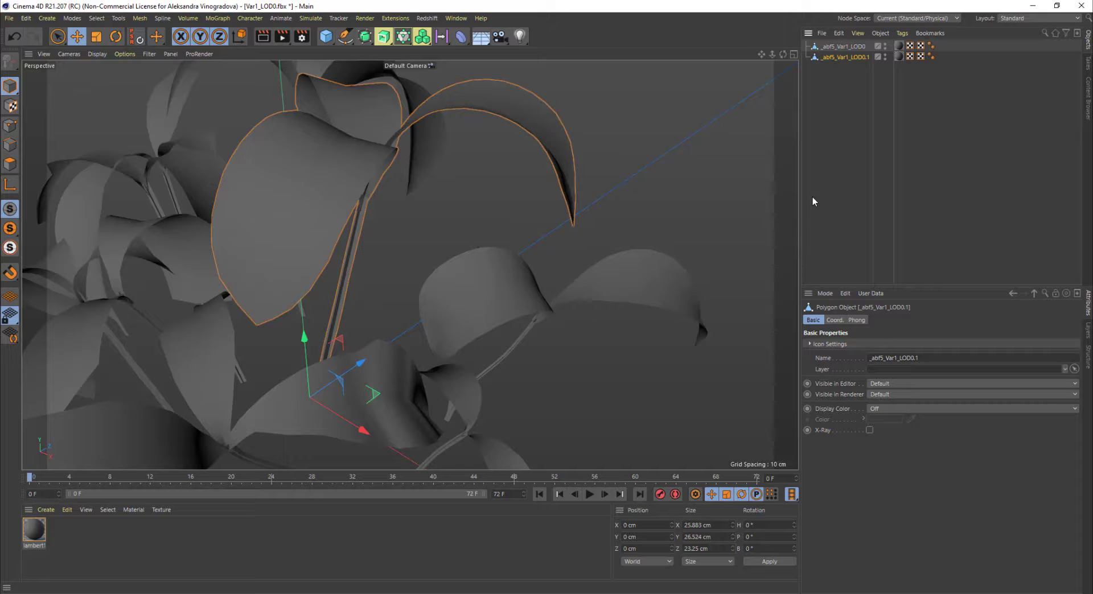
{"action": "left_click", "coordinate": [831, 49]}
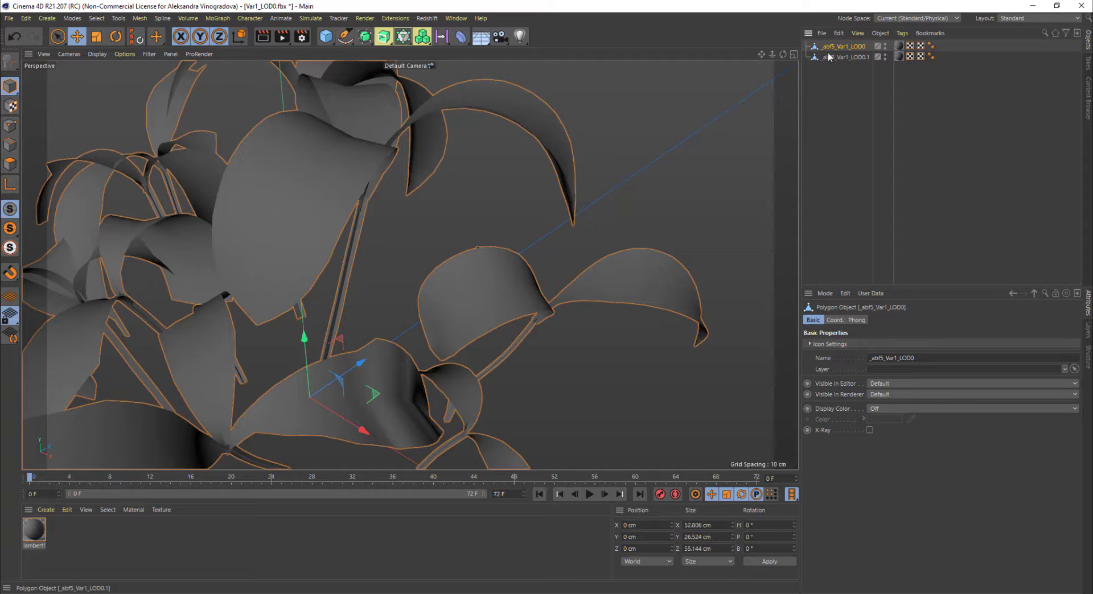
{"action": "key", "text": "Delete"}
{"action": "scroll", "coordinate": [454, 199], "scroll_direction": "down", "scroll_amount": 4}
{"action": "middle_click_drag", "start_coordinate": [454, 200], "coordinate": [466, 264], "text": "alt"}
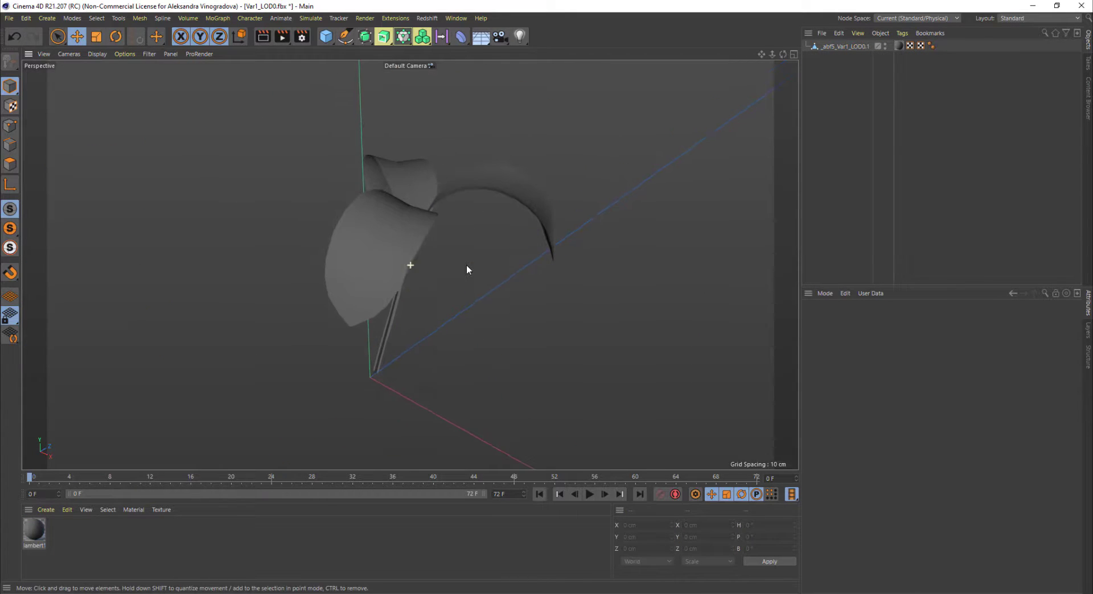
Step: Copy the whole flower stalk's Null group from flower_01.c4d and paste it into the Var1_LOD0.fbx project
{"action": "key", "text": "v"}
{"action": "mouse_move", "coordinate": [497, 337]}
{"action": "left_click", "coordinate": [503, 361]}
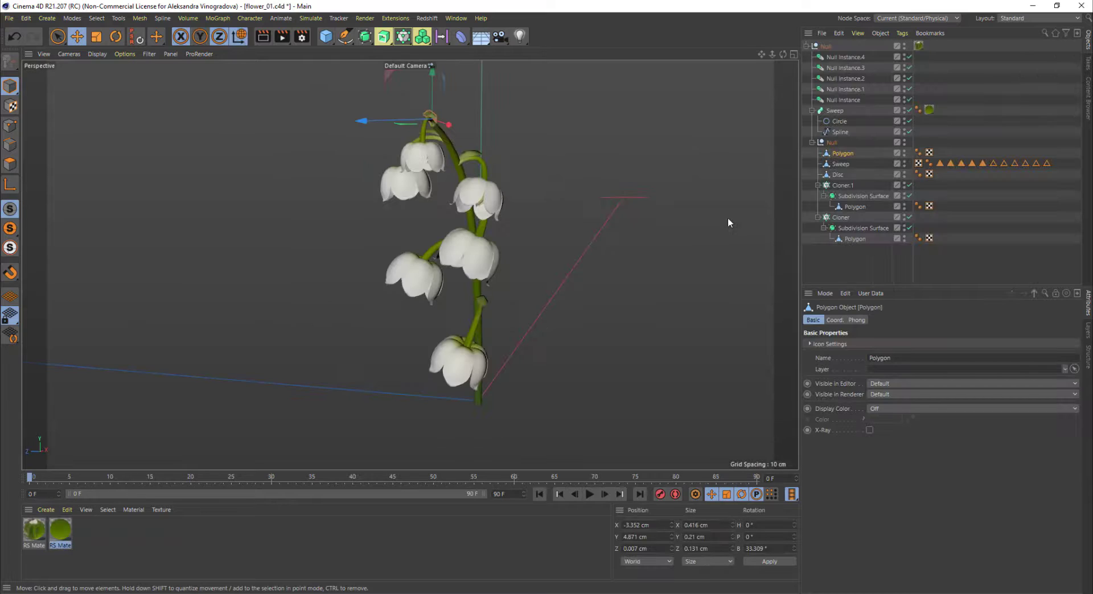
{"action": "left_click", "coordinate": [824, 46]}
{"action": "left_click", "coordinate": [805, 46]}
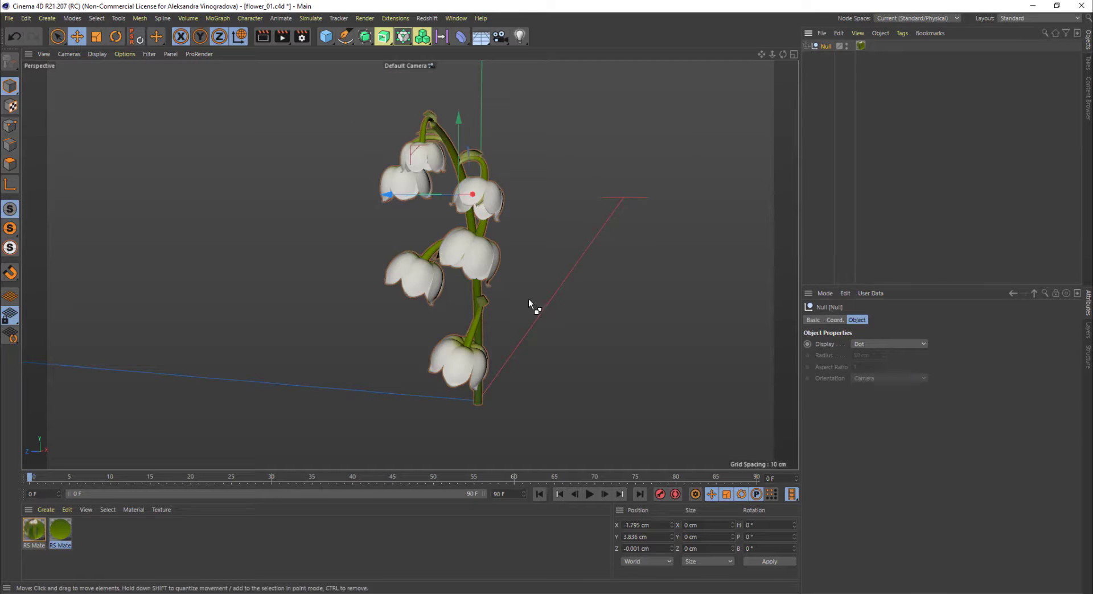
{"action": "key", "text": "v"}
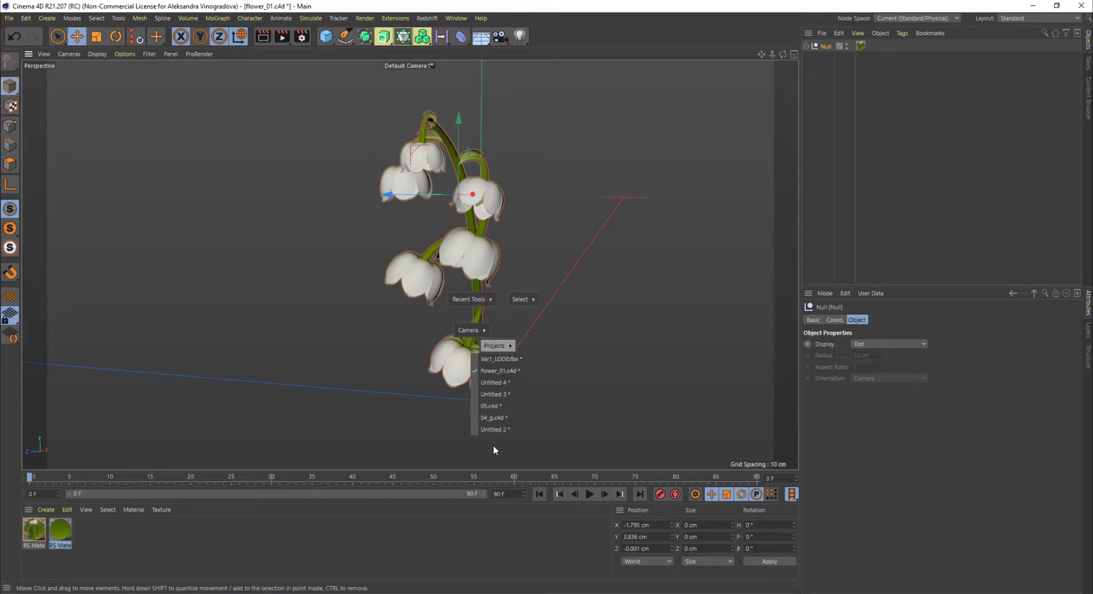
{"action": "left_click", "coordinate": [501, 359]}
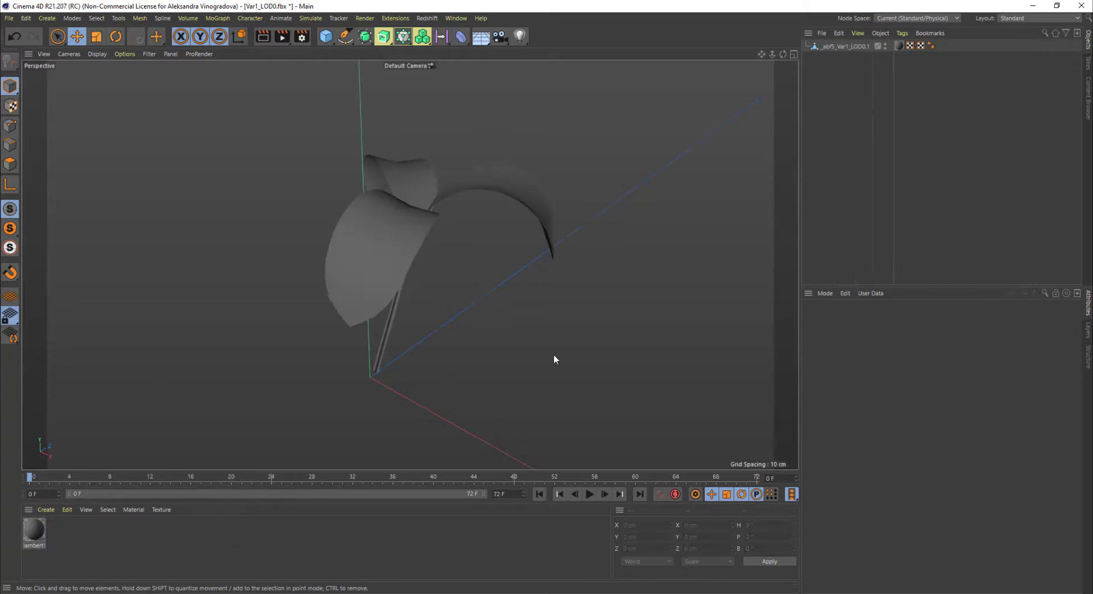
{"action": "left_click", "coordinate": [839, 48]}
{"action": "scroll", "coordinate": [517, 232], "scroll_direction": "down", "scroll_amount": 2}
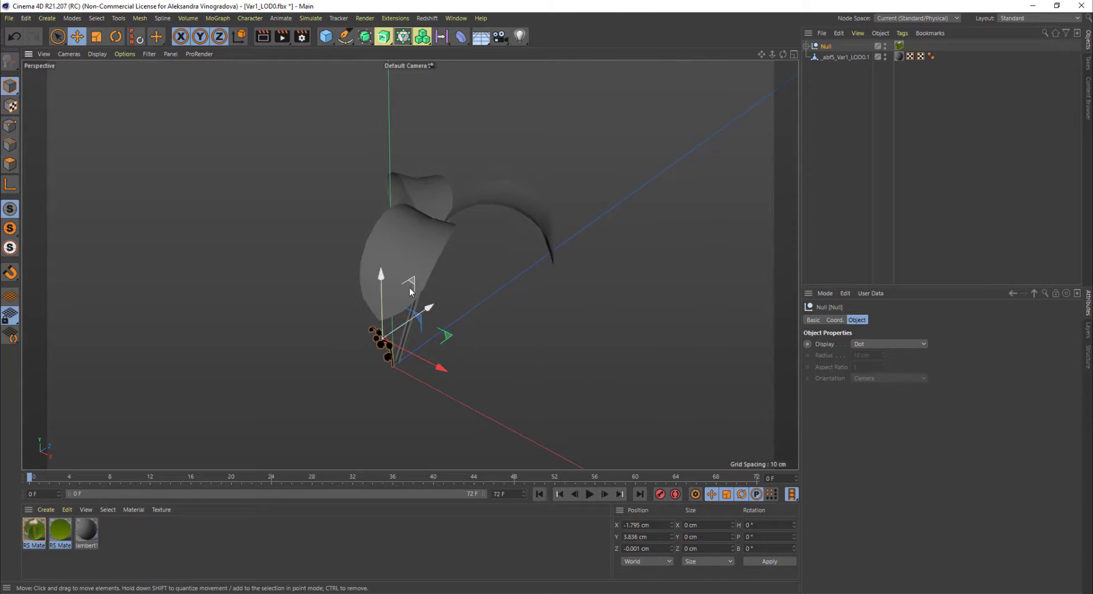
Step: Enlarge the pasted flower stalk and place it above the centre of the leaves, around Y 29.7 cm
{"action": "left_click_drag", "start_coordinate": [411, 285], "coordinate": [470, 97]}
{"action": "key", "text": "t"}
{"action": "left_click_drag", "start_coordinate": [678, 116], "coordinate": [791, 116]}
{"action": "key", "text": "e"}
{"action": "left_click_drag", "start_coordinate": [429, 251], "coordinate": [735, 243], "text": "alt"}
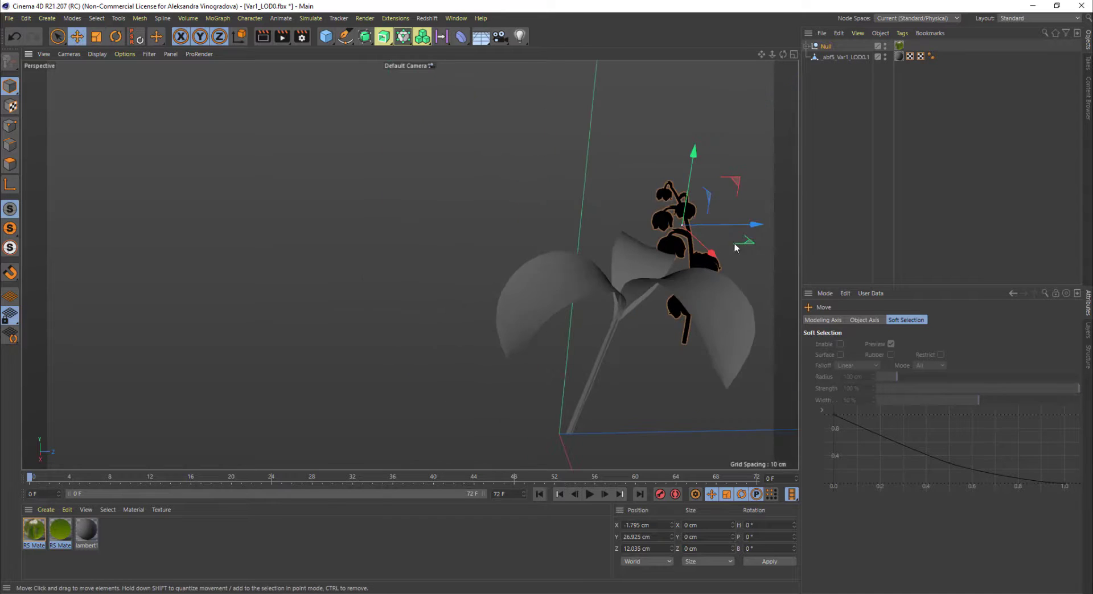
{"action": "left_click_drag", "start_coordinate": [757, 191], "coordinate": [667, 149]}
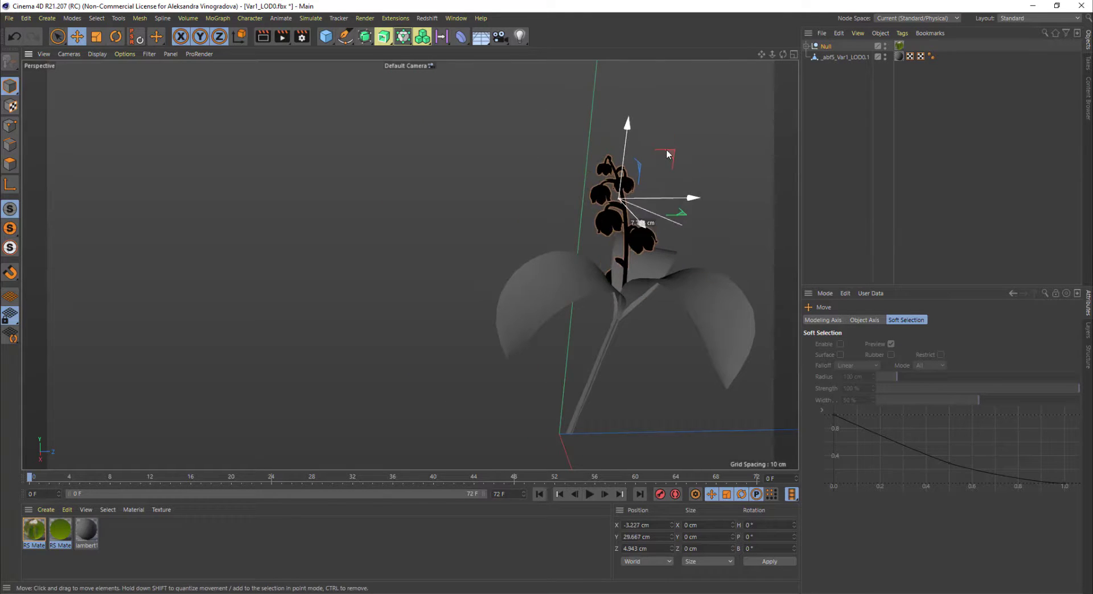
{"action": "scroll", "coordinate": [708, 256], "scroll_direction": "up", "scroll_amount": 5}
{"action": "left_click_drag", "start_coordinate": [707, 252], "coordinate": [613, 207], "text": "alt"}
{"action": "middle_click_drag", "start_coordinate": [614, 207], "coordinate": [583, 249], "text": "alt"}
Step: Move the flower stalk's axis alone to the lower end of its stem
{"action": "key", "text": "r"}
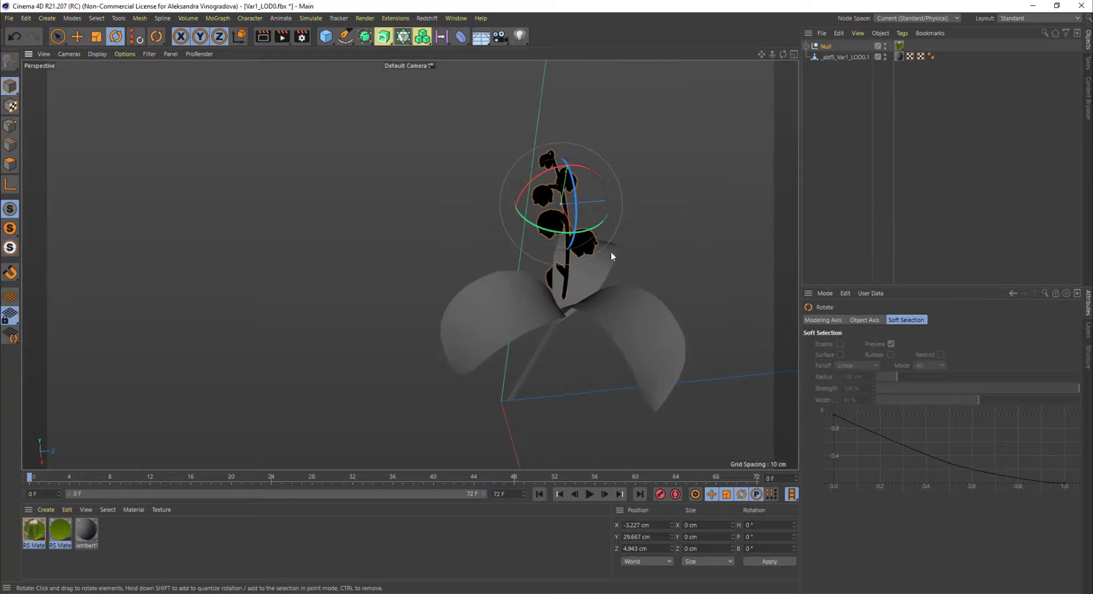
{"action": "left_click_drag", "start_coordinate": [597, 263], "coordinate": [341, 231], "text": "alt"}
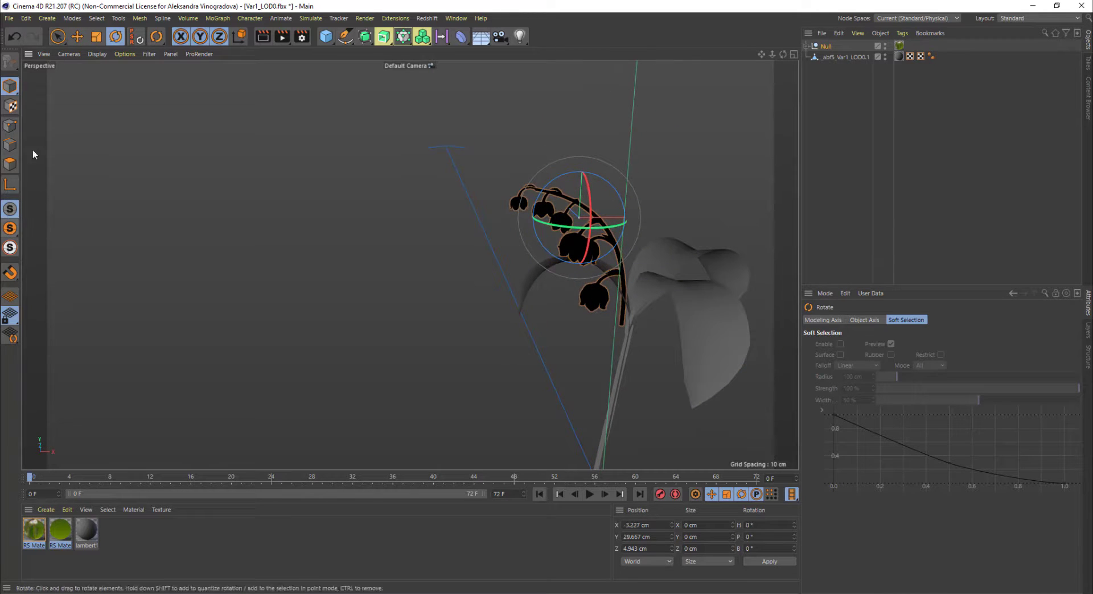
{"action": "left_click", "coordinate": [10, 184]}
{"action": "key", "text": "e"}
{"action": "left_click_drag", "start_coordinate": [640, 179], "coordinate": [730, 264]}
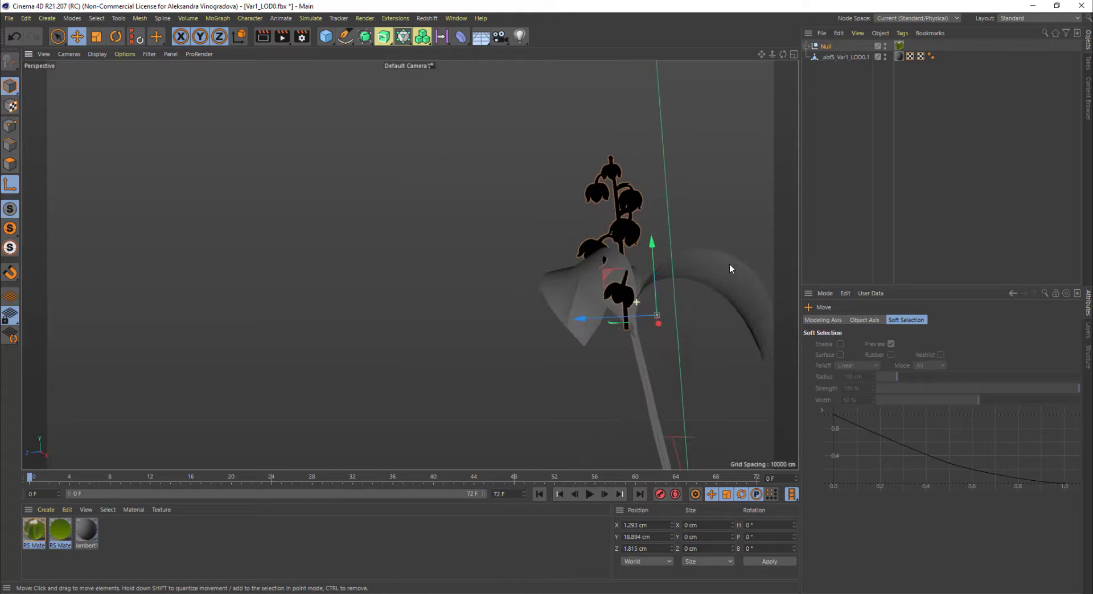
{"action": "left_click_drag", "start_coordinate": [607, 272], "coordinate": [723, 307]}
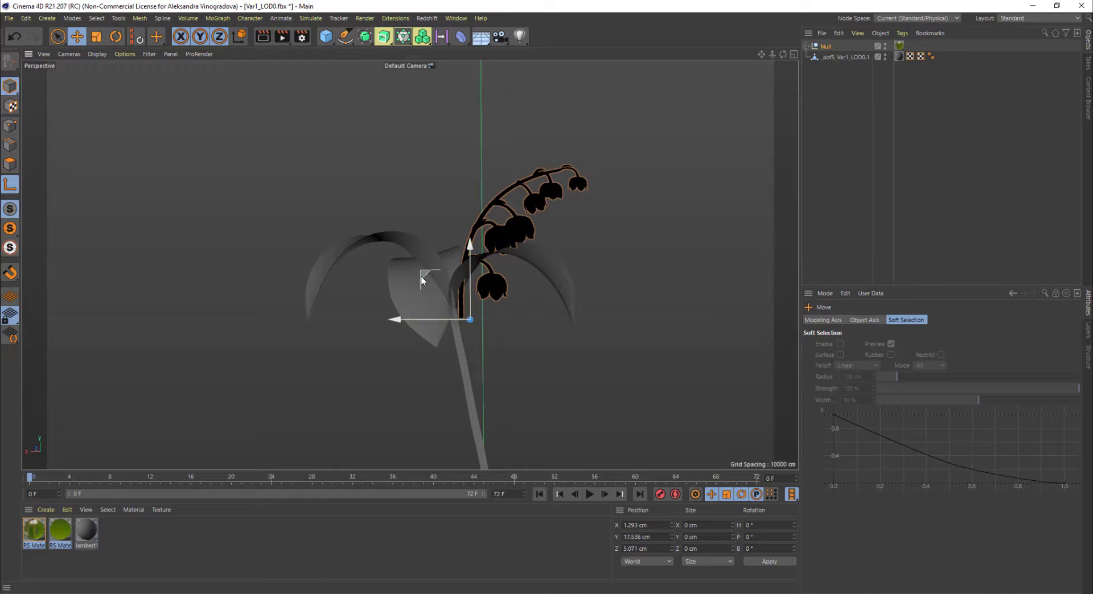
{"action": "left_click_drag", "start_coordinate": [421, 280], "coordinate": [136, 317]}
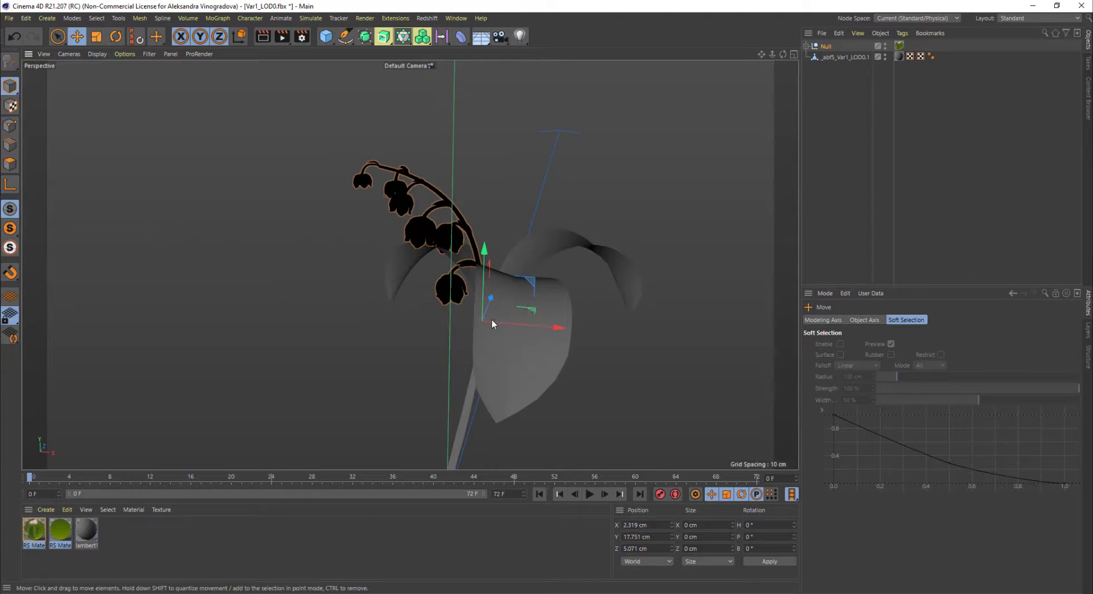
Step: Shift the stalk to the leaf junction and rotate it about its base to roughly H 36.5°, P 4°, B 32.3°
{"action": "left_click_drag", "start_coordinate": [492, 321], "coordinate": [495, 384], "text": "alt"}
{"action": "left_click_drag", "start_coordinate": [521, 232], "coordinate": [544, 237]}
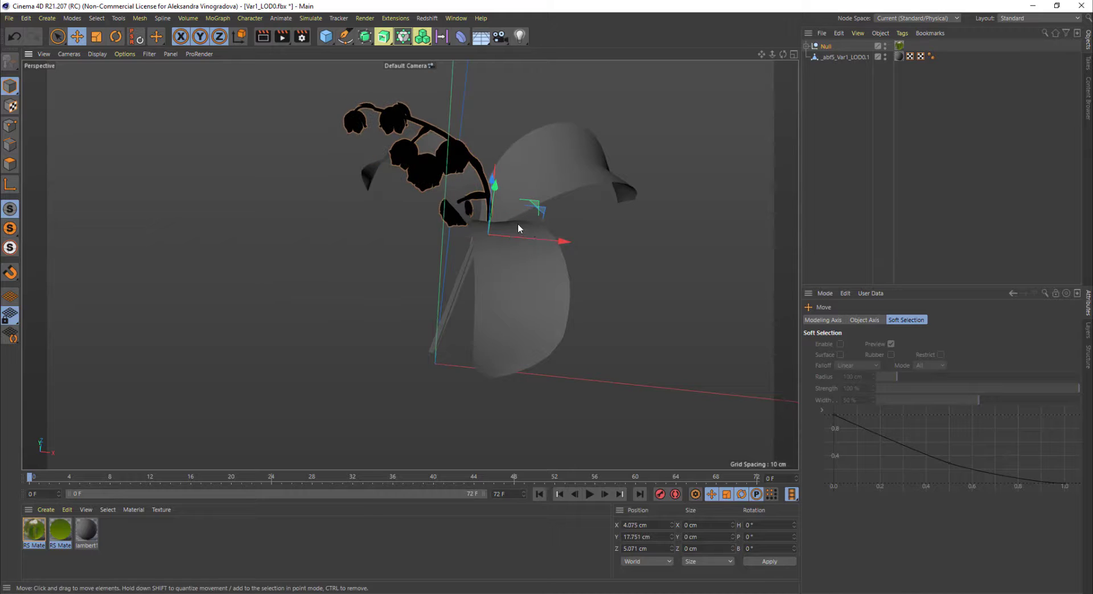
{"action": "key", "text": "r"}
{"action": "left_click_drag", "start_coordinate": [473, 234], "coordinate": [591, 224]}
{"action": "key", "text": "e"}
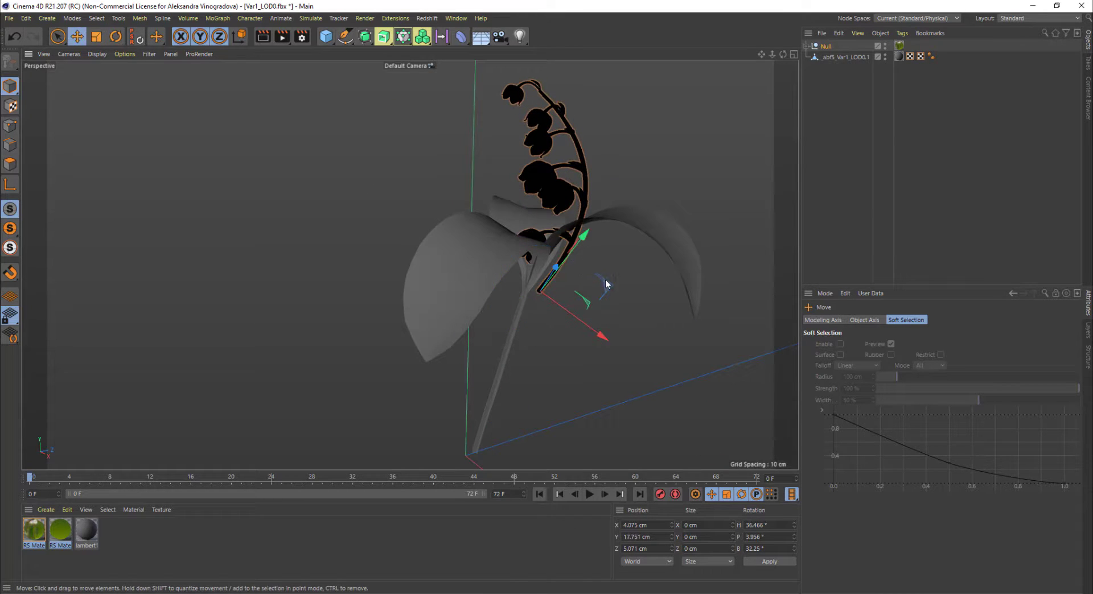
Step: Scale the flower stalk down and fit its base into the point where the leaves join the stem
{"action": "left_click_drag", "start_coordinate": [606, 283], "coordinate": [609, 305]}
{"action": "key", "text": "r"}
{"action": "key", "text": "e"}
{"action": "left_click_drag", "start_coordinate": [532, 281], "coordinate": [607, 362], "text": "alt"}
{"action": "key", "text": "t"}
{"action": "left_click_drag", "start_coordinate": [568, 207], "coordinate": [510, 179]}
{"action": "key", "text": "e"}
{"action": "left_click_drag", "start_coordinate": [557, 298], "coordinate": [626, 308]}
Step: Group the leaf sprig and the flower stalk under one null named flower
{"action": "left_click", "coordinate": [829, 57]}
{"action": "left_click", "coordinate": [827, 46], "text": "ctrl"}
{"action": "left_click_drag", "start_coordinate": [569, 193], "coordinate": [561, 227], "text": "alt"}
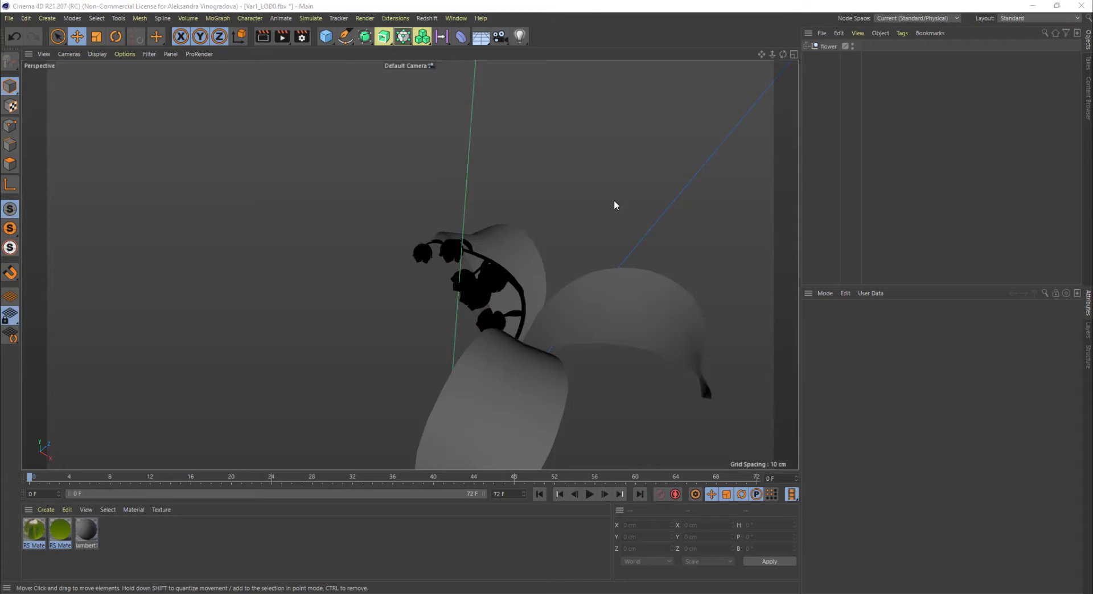
Step: Switch to the 11.c4d project and apply the redshift_v1 (User) layout
{"action": "key", "text": "v"}
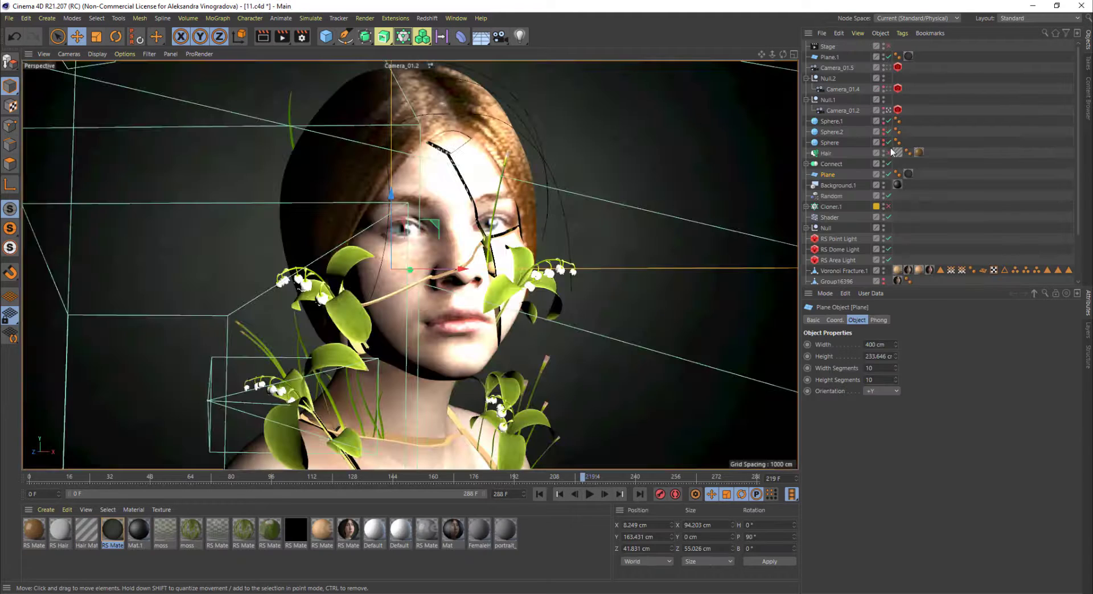
{"action": "left_click", "coordinate": [1024, 20]}
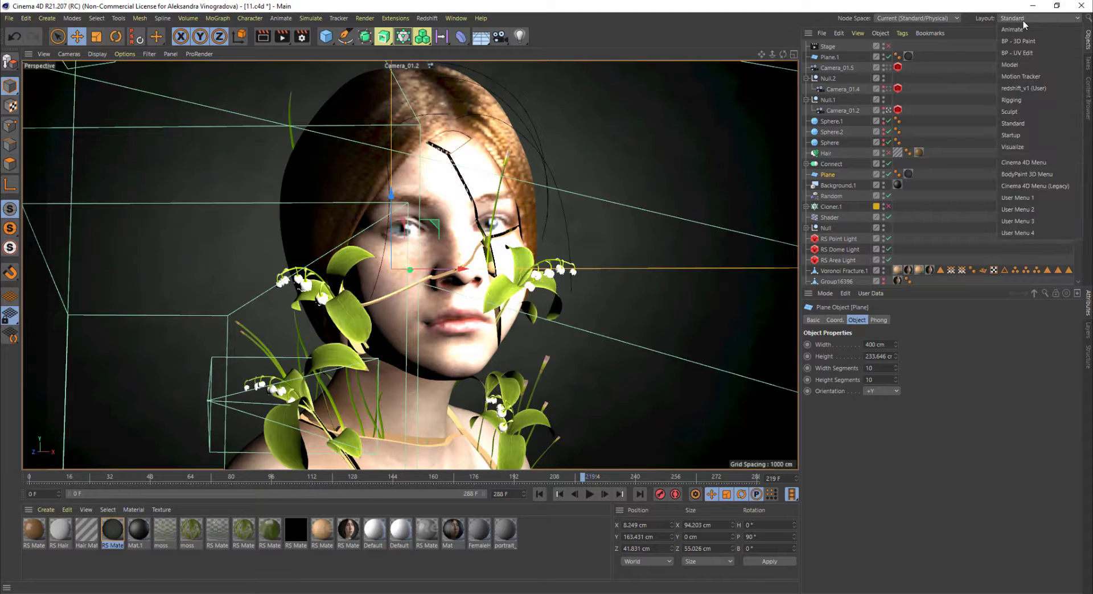
{"action": "left_click", "coordinate": [1029, 89]}
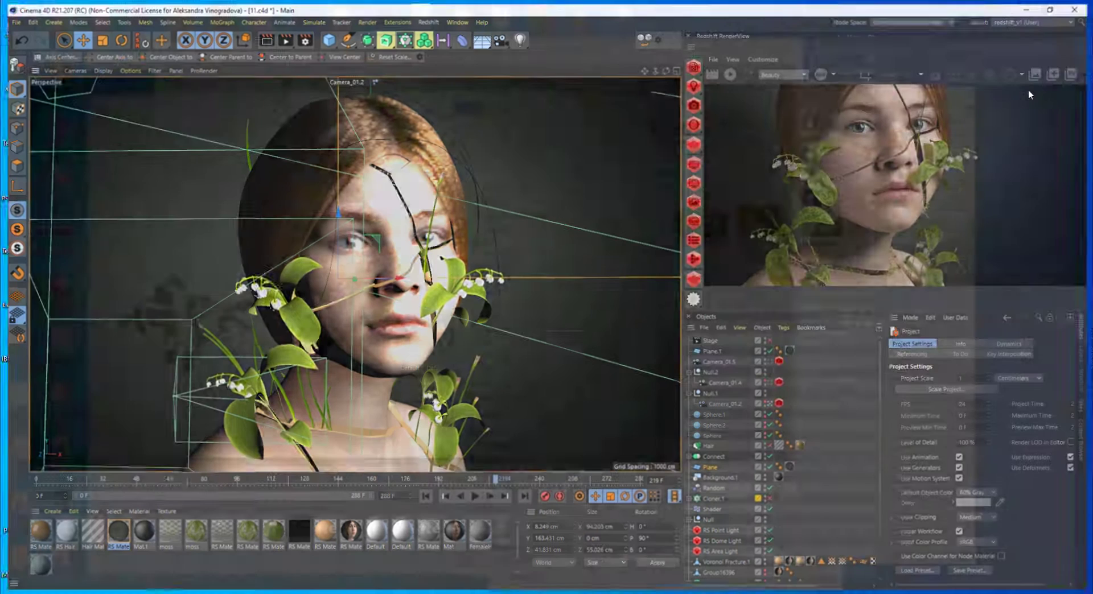
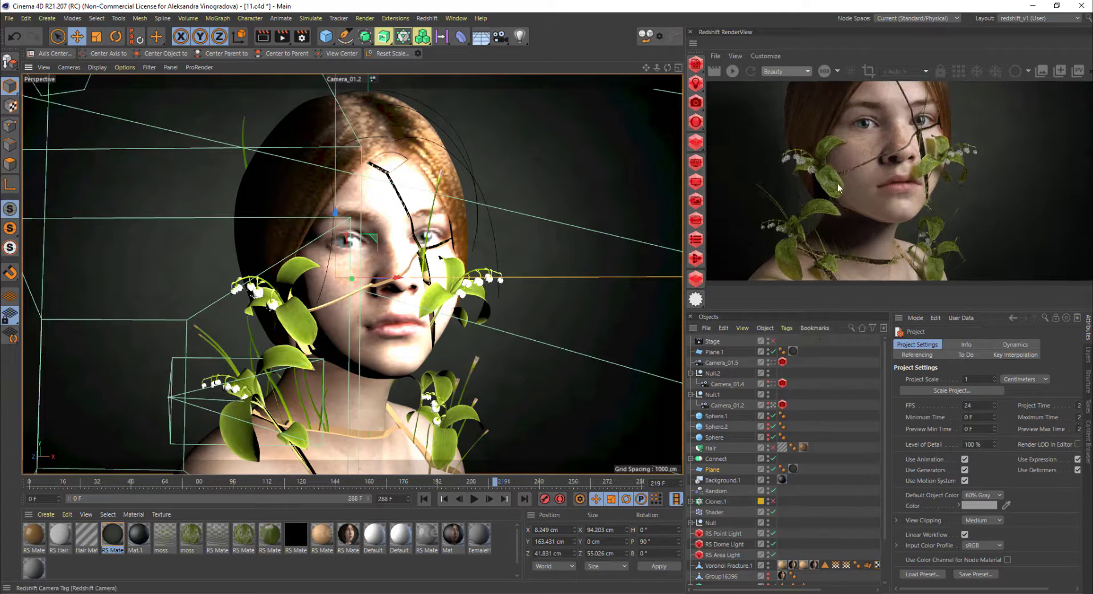
Step: Start the live Redshift render and display it in Clay mode
{"action": "left_click", "coordinate": [732, 74]}
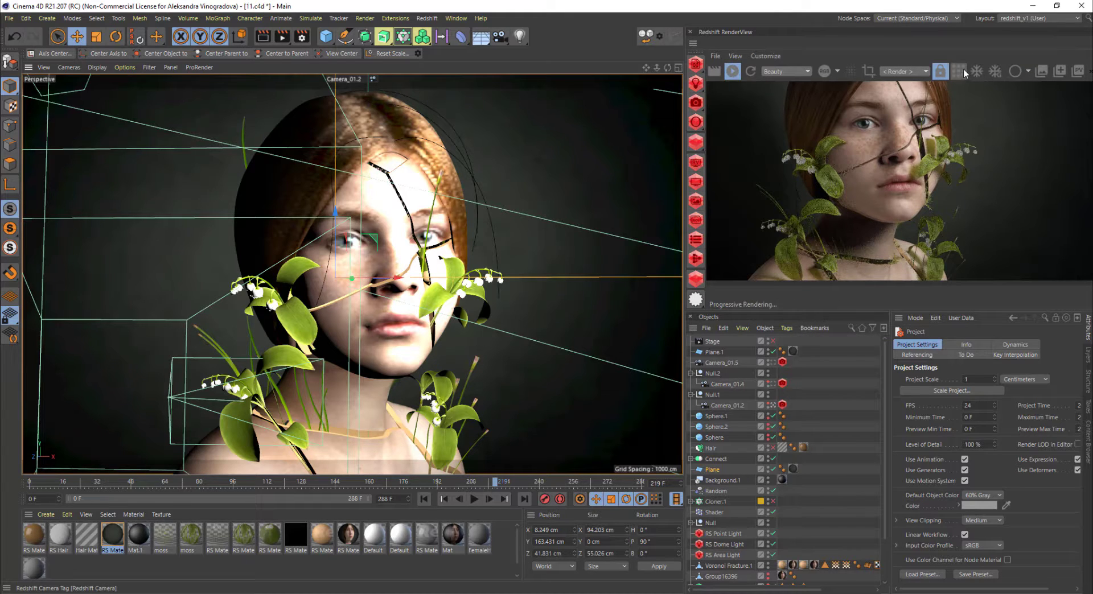
{"action": "left_click", "coordinate": [1027, 73]}
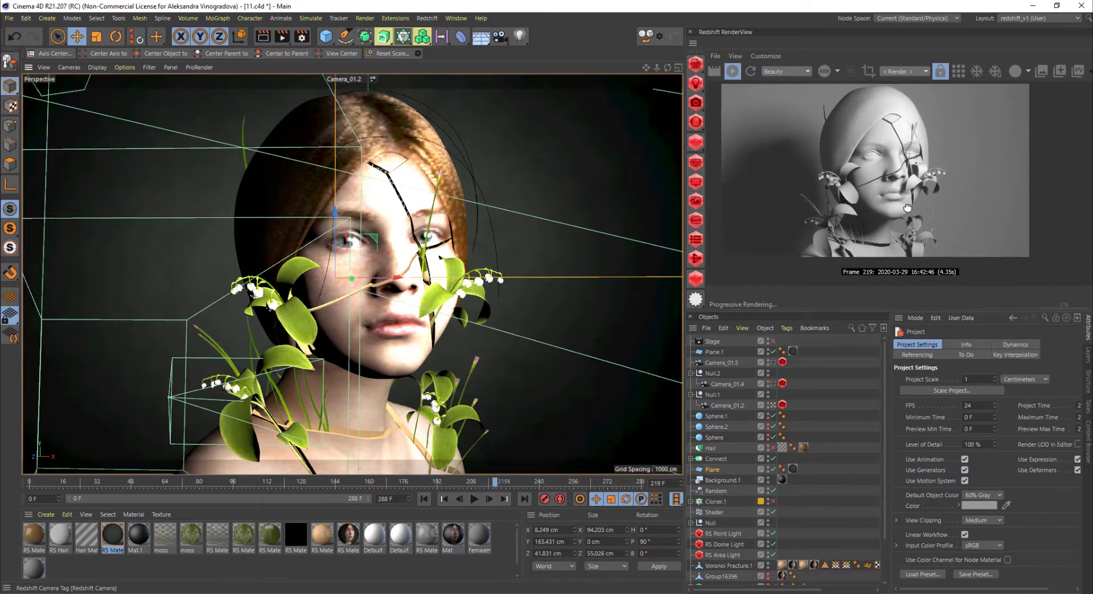
{"action": "scroll", "coordinate": [908, 206], "scroll_direction": "down", "scroll_amount": 2}
{"action": "left_click_drag", "start_coordinate": [909, 206], "coordinate": [909, 202]}
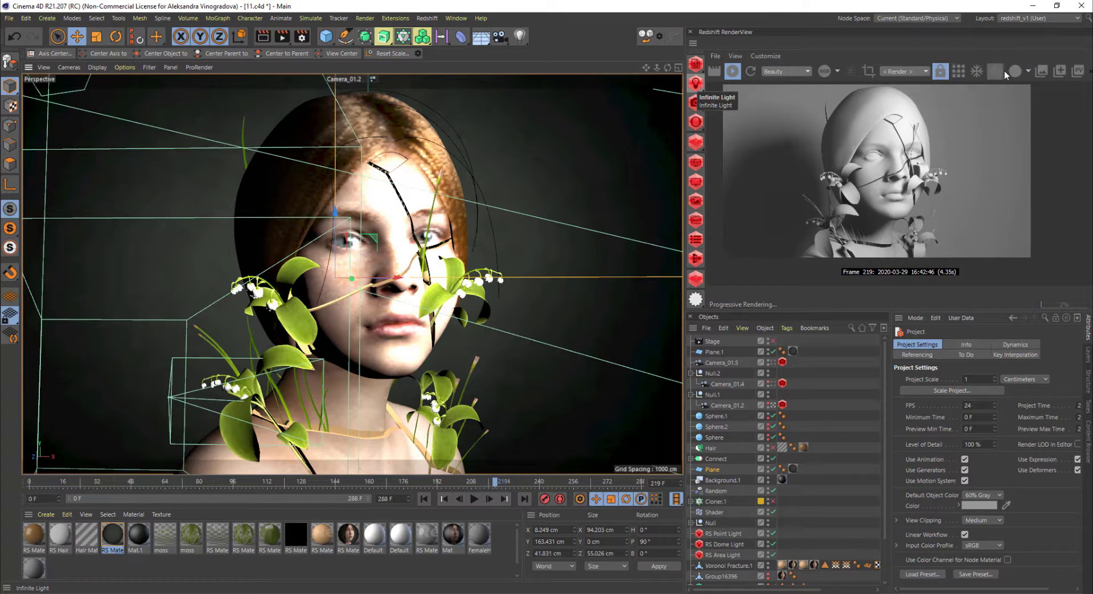
{"action": "left_click", "coordinate": [1030, 70]}
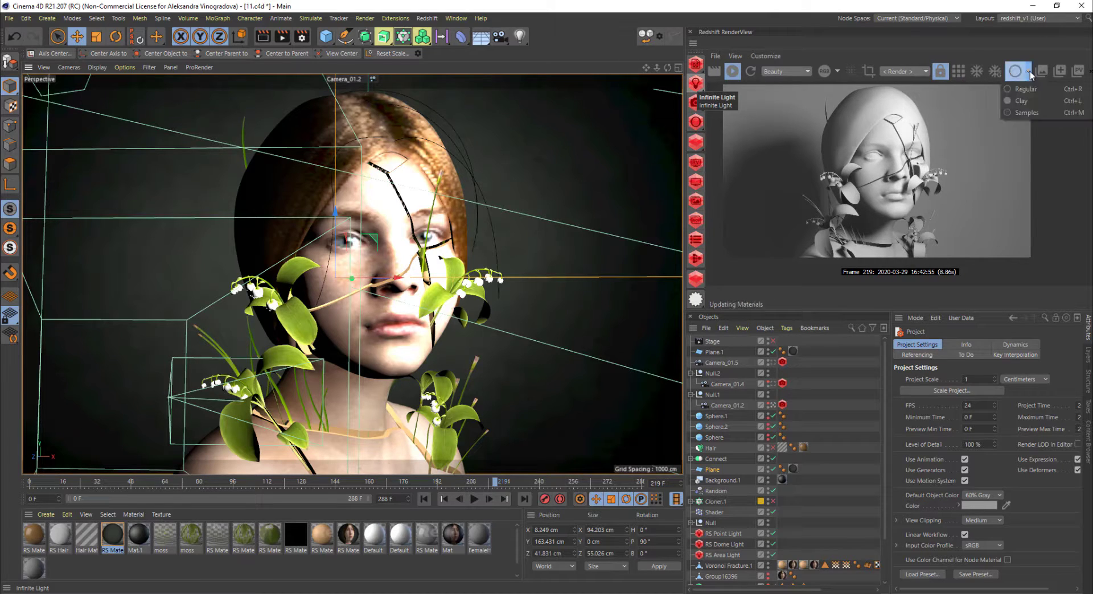
{"action": "left_click", "coordinate": [1026, 100]}
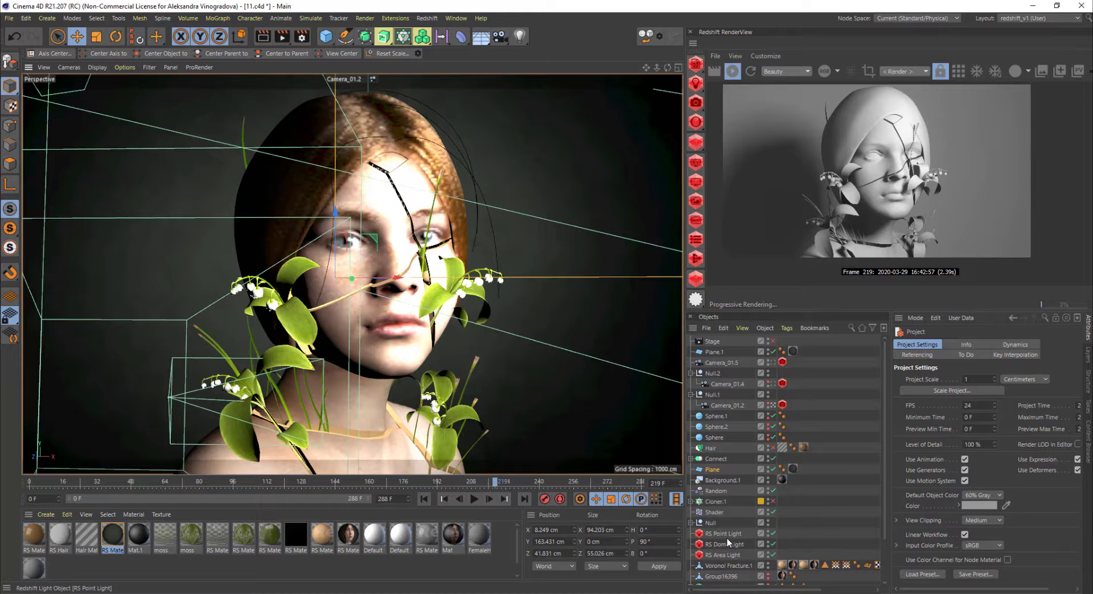
Step: Set the live render to use Camera_01.2 and switch the viewport from that camera to the default camera
{"action": "left_click", "coordinate": [721, 556]}
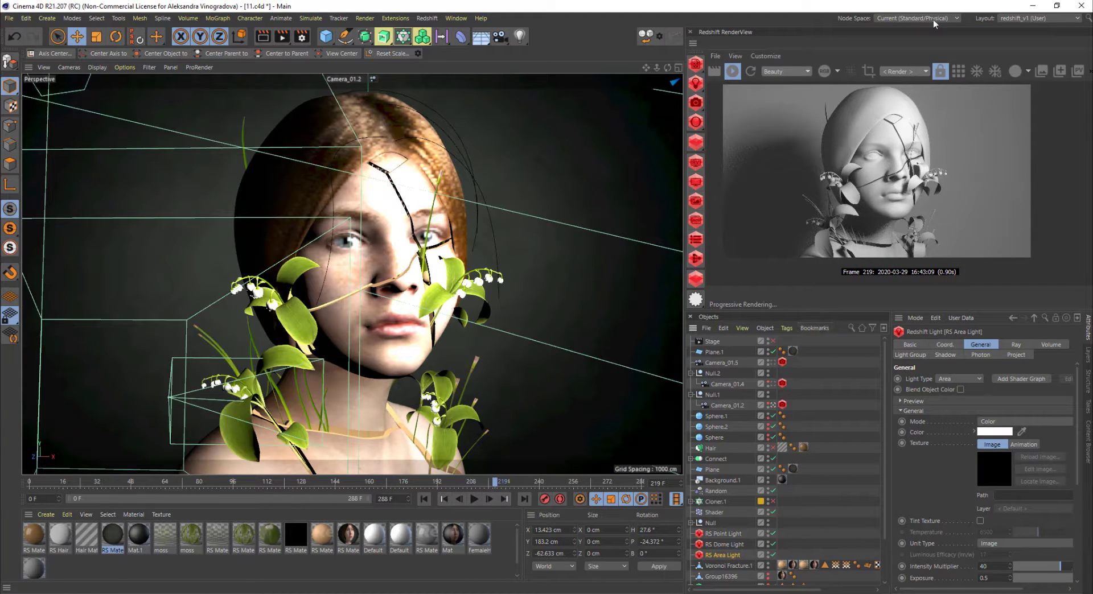
{"action": "left_click", "coordinate": [926, 72]}
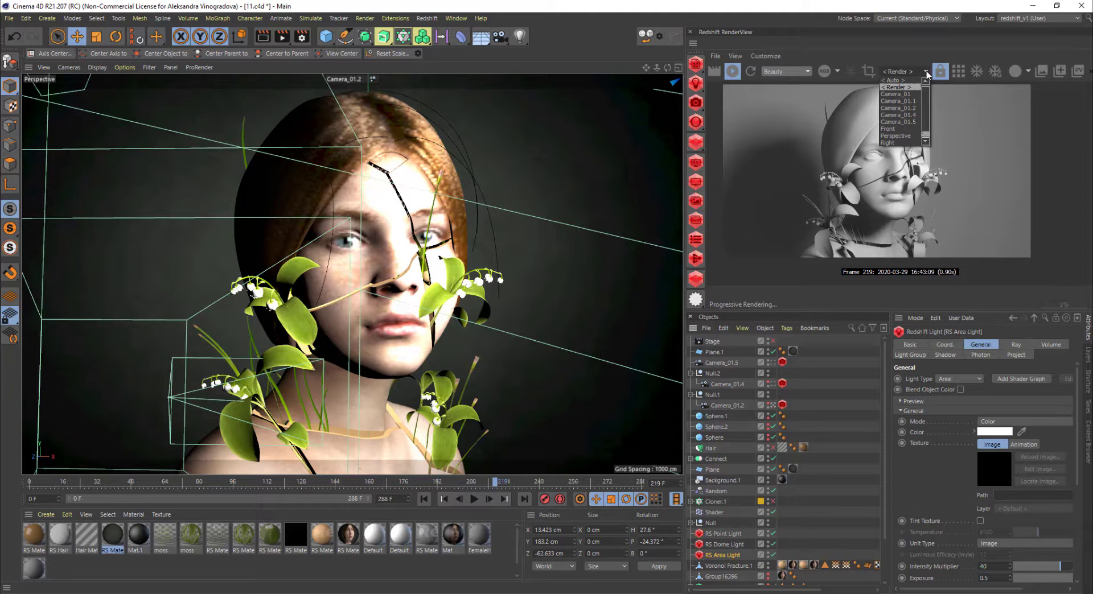
{"action": "left_click", "coordinate": [911, 108]}
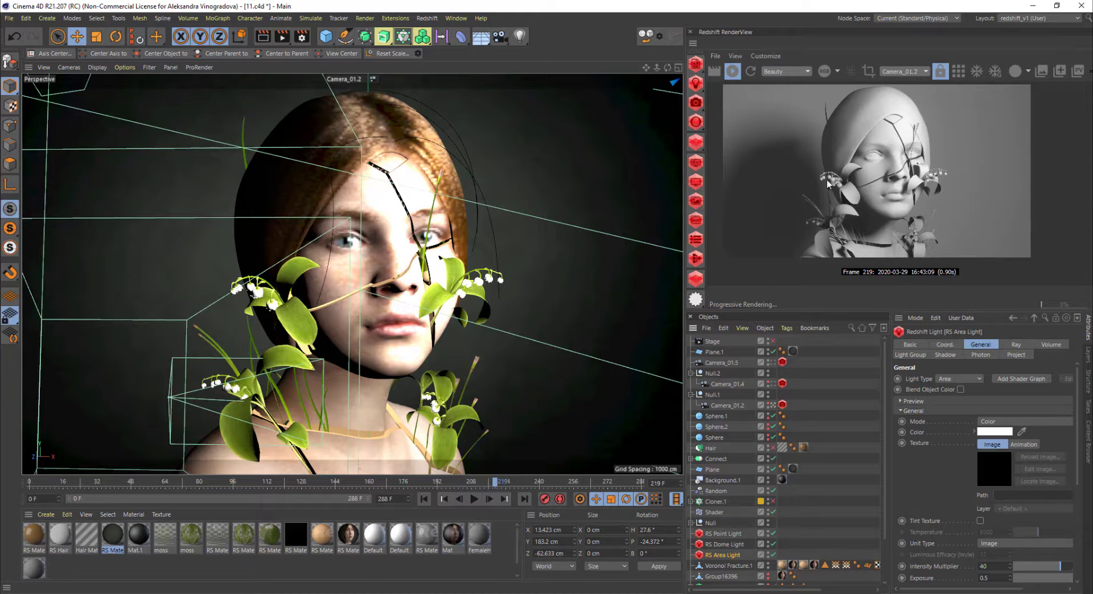
{"action": "left_click", "coordinate": [772, 405]}
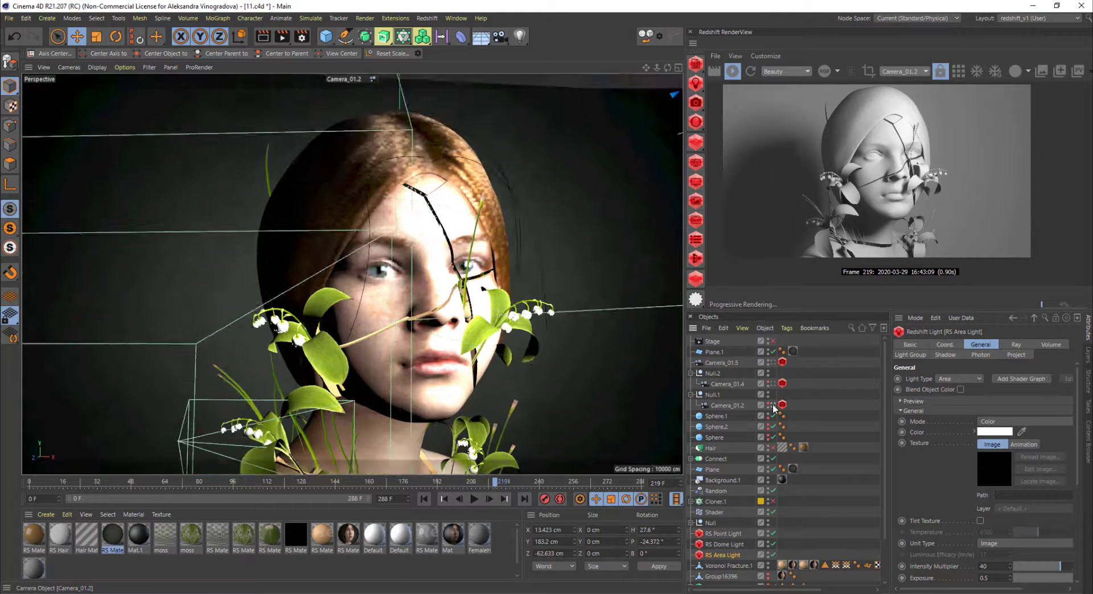
{"action": "scroll", "coordinate": [608, 195], "scroll_direction": "up", "scroll_amount": 5}
{"action": "scroll", "coordinate": [608, 196], "scroll_direction": "down", "scroll_amount": 8}
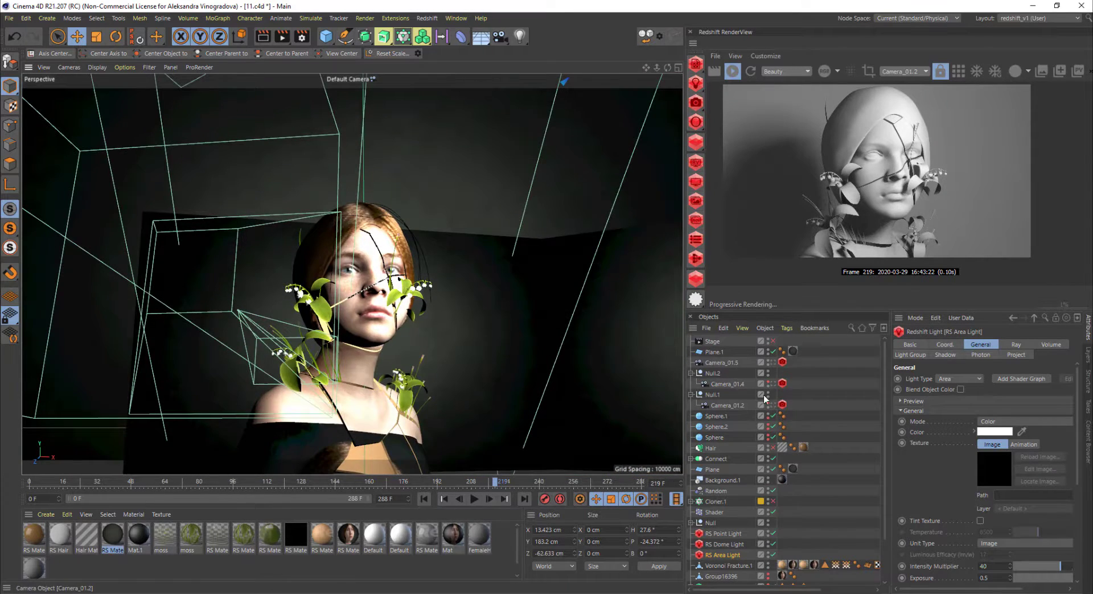
Step: Hide Camera_01.5 and Camera_01.1 in the viewport
{"action": "right_click_drag", "start_coordinate": [512, 313], "coordinate": [466, 316], "text": "alt"}
{"action": "left_click_drag", "start_coordinate": [481, 245], "coordinate": [470, 264], "text": "alt"}
{"action": "left_click", "coordinate": [469, 264]}
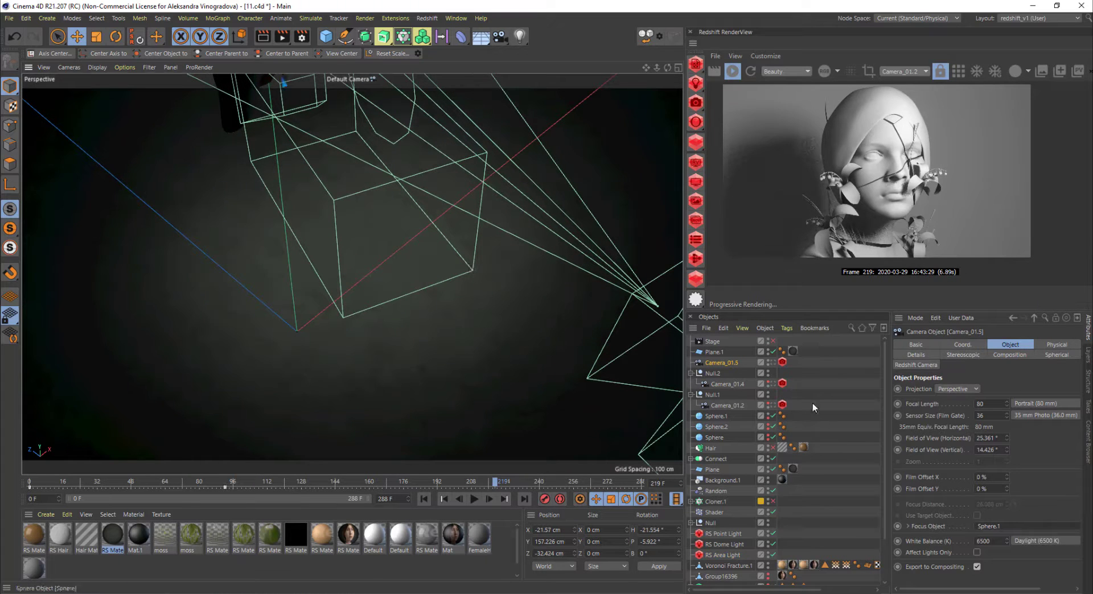
{"action": "left_click", "coordinate": [768, 360]}
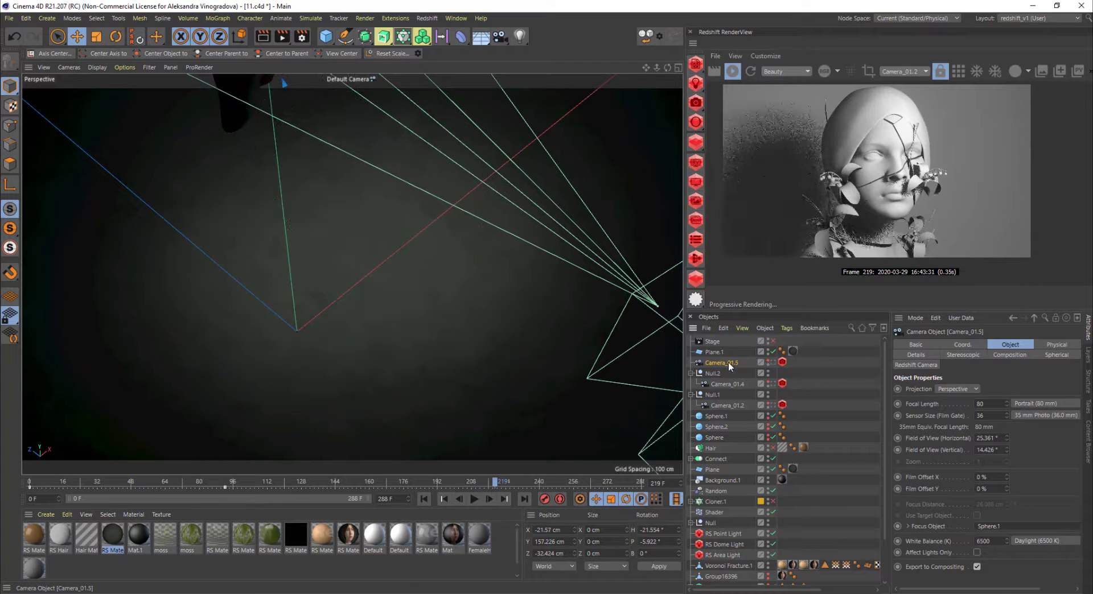
{"action": "left_click", "coordinate": [644, 341]}
{"action": "scroll", "coordinate": [737, 507], "scroll_direction": "down", "scroll_amount": 2}
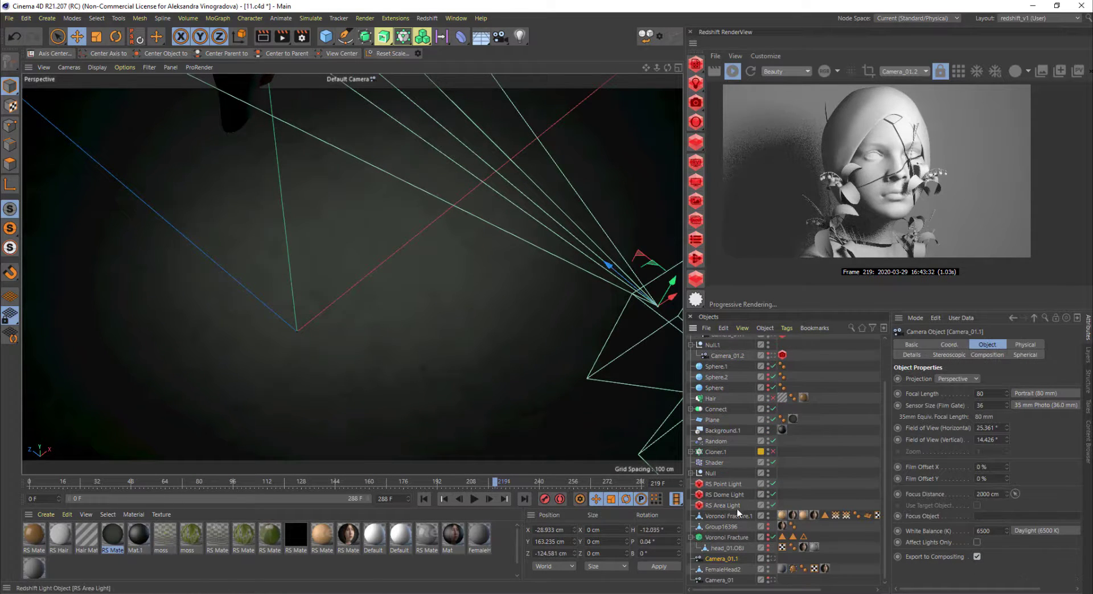
{"action": "left_click", "coordinate": [768, 557]}
Step: Examine the scene from outside the camera and show the settings of the area light above the figure
{"action": "middle_click_drag", "start_coordinate": [542, 229], "coordinate": [497, 345], "text": "alt"}
{"action": "left_click_drag", "start_coordinate": [498, 345], "coordinate": [461, 249], "text": "alt"}
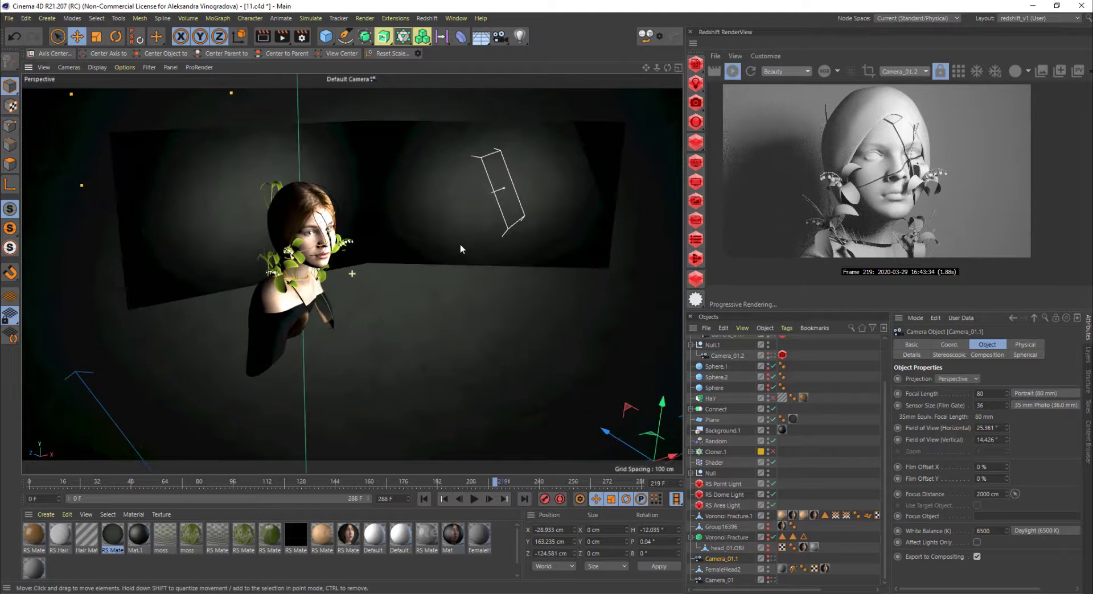
{"action": "left_click", "coordinate": [500, 197]}
{"action": "left_click_drag", "start_coordinate": [500, 197], "coordinate": [516, 126], "text": "alt"}
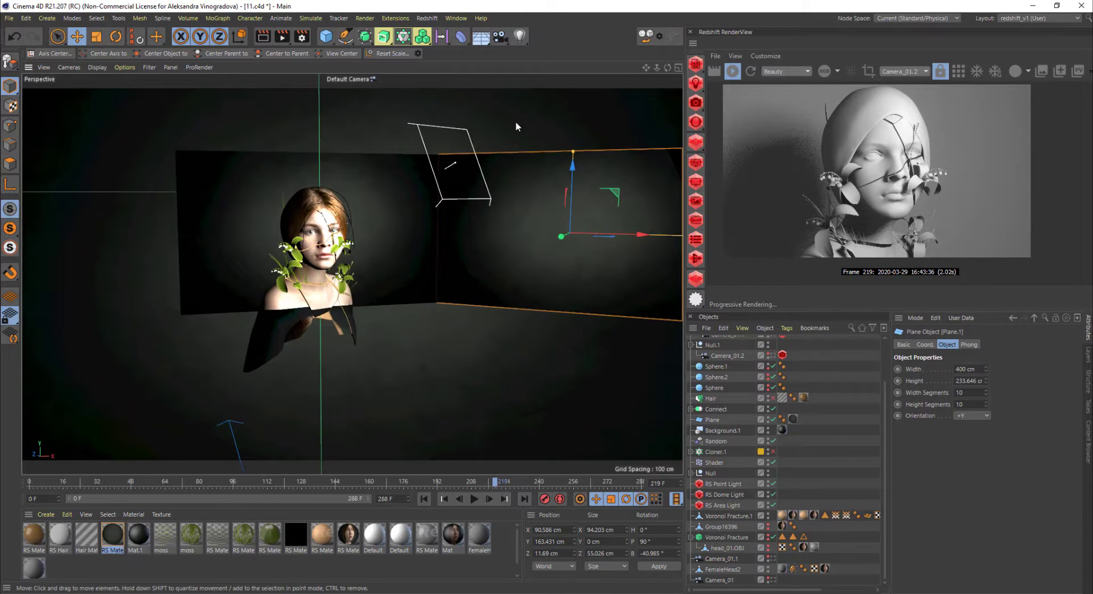
{"action": "left_click", "coordinate": [471, 132]}
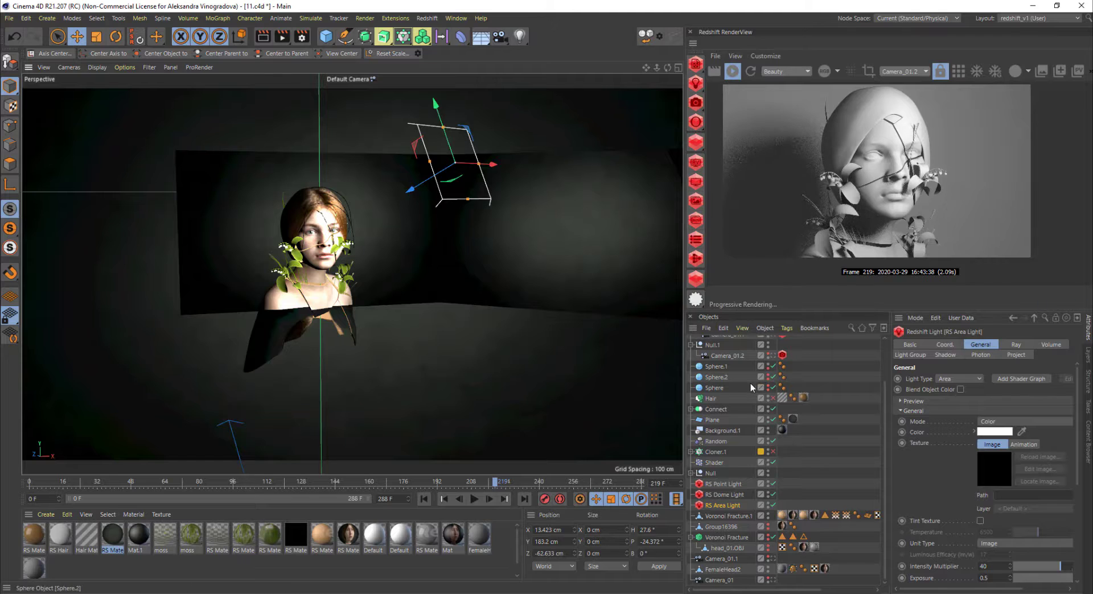
{"action": "scroll", "coordinate": [751, 384], "scroll_direction": "up", "scroll_amount": 3}
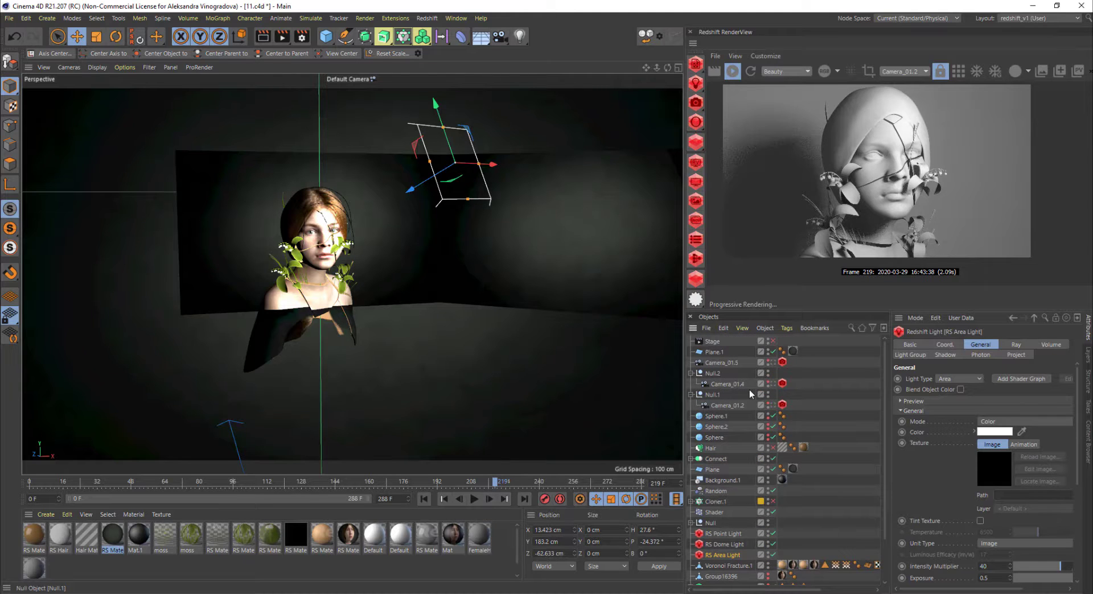
Step: Compare the clay render with RS Dome Light off and on, and examine where RS Point Light sits at the head
{"action": "left_click", "coordinate": [723, 545]}
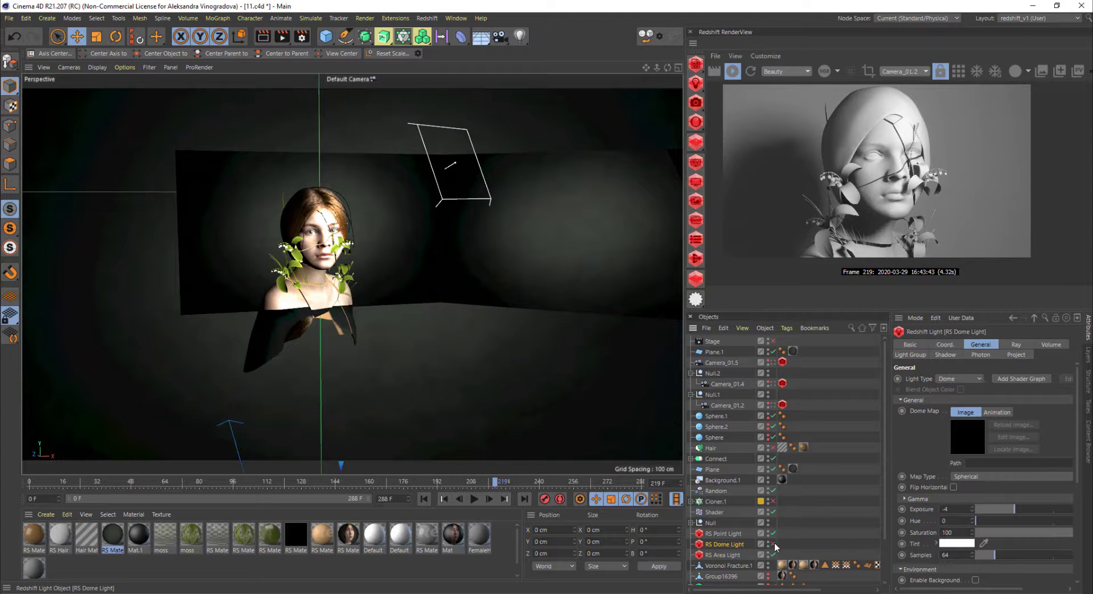
{"action": "left_click", "coordinate": [774, 545]}
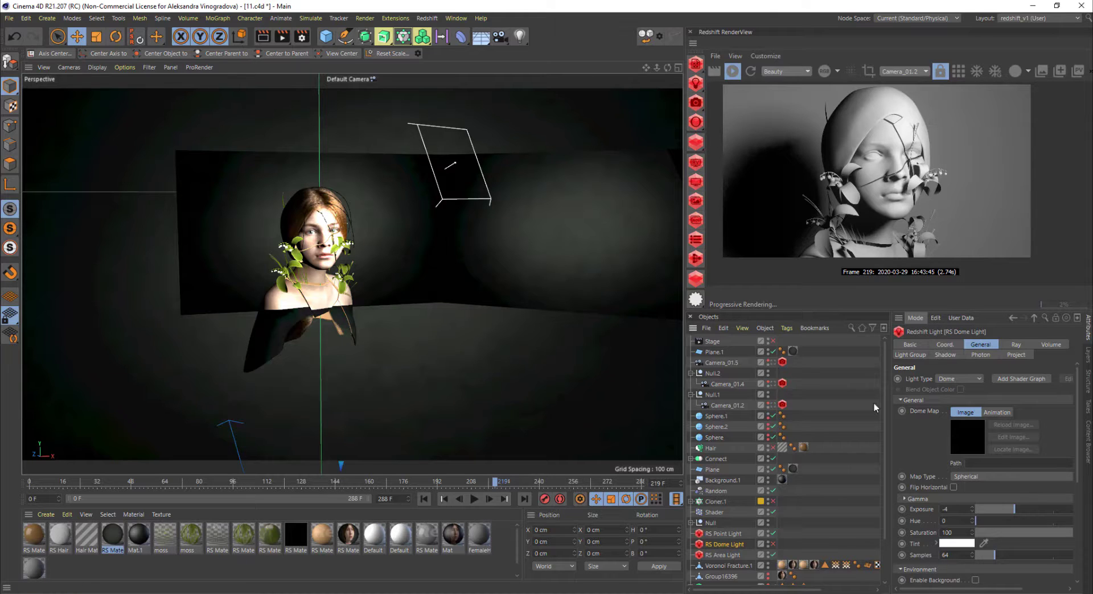
{"action": "left_click", "coordinate": [773, 534]}
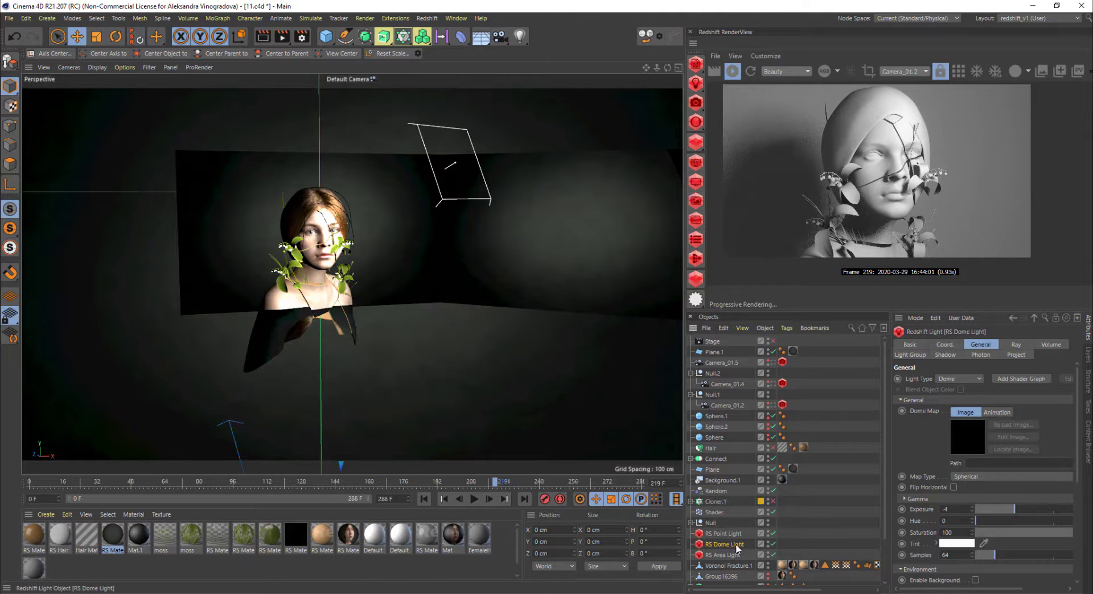
{"action": "left_click", "coordinate": [721, 533]}
{"action": "right_click_drag", "start_coordinate": [325, 201], "coordinate": [354, 194], "text": "alt"}
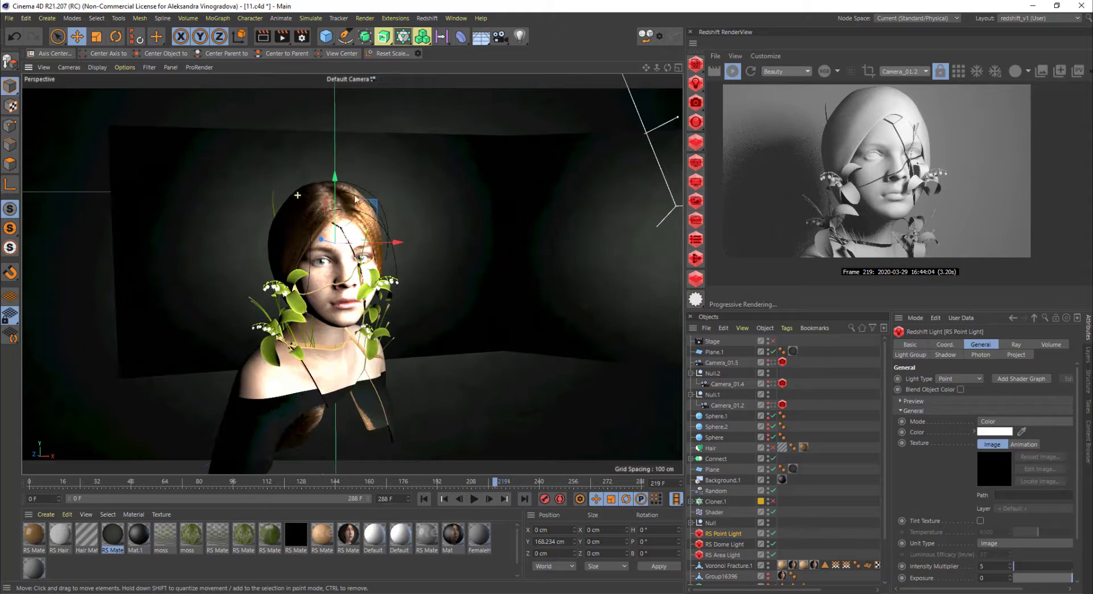
{"action": "left_click_drag", "start_coordinate": [336, 268], "coordinate": [323, 232], "text": "alt"}
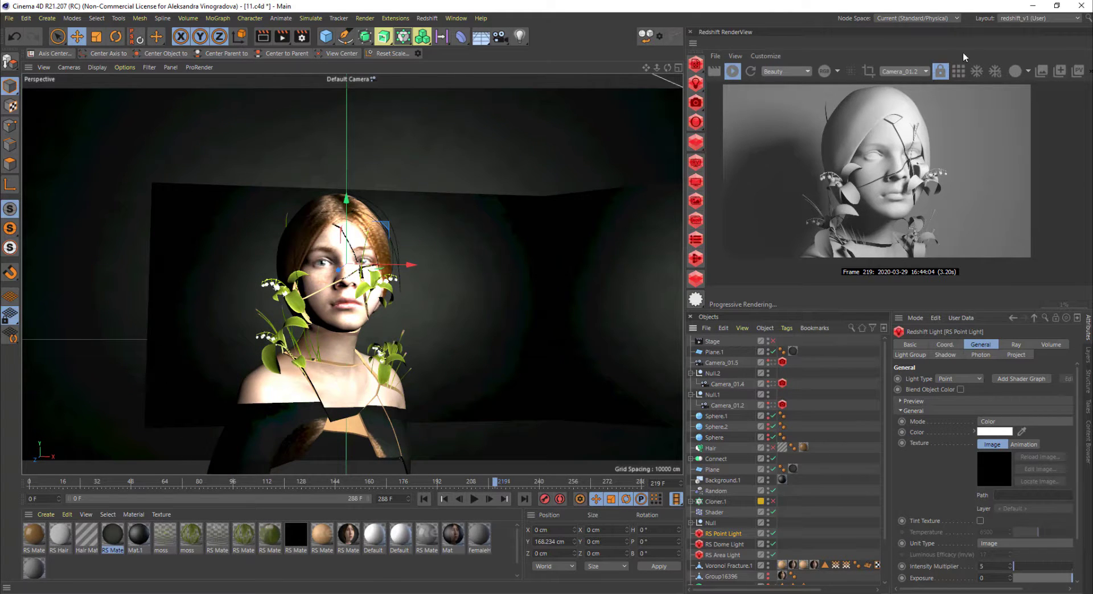
Step: Return the live render to Regular mode and select the Voronoi Fracture.1 body mesh
{"action": "left_click", "coordinate": [1025, 71]}
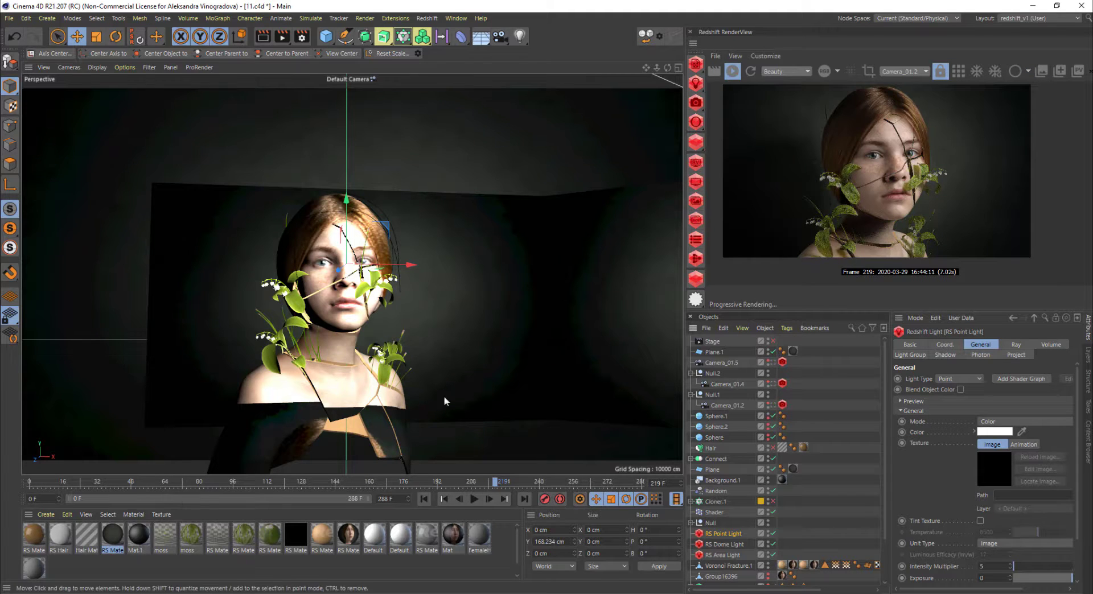
{"action": "scroll", "coordinate": [389, 284], "scroll_direction": "up", "scroll_amount": 3}
{"action": "scroll", "coordinate": [388, 284], "scroll_direction": "up", "scroll_amount": 5}
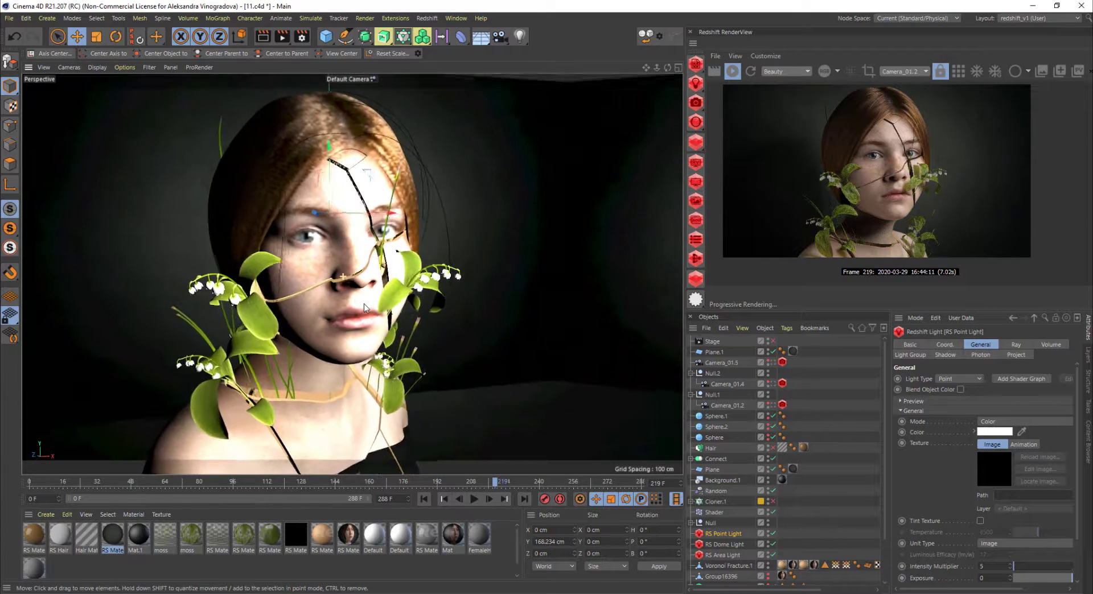
{"action": "left_click", "coordinate": [272, 460]}
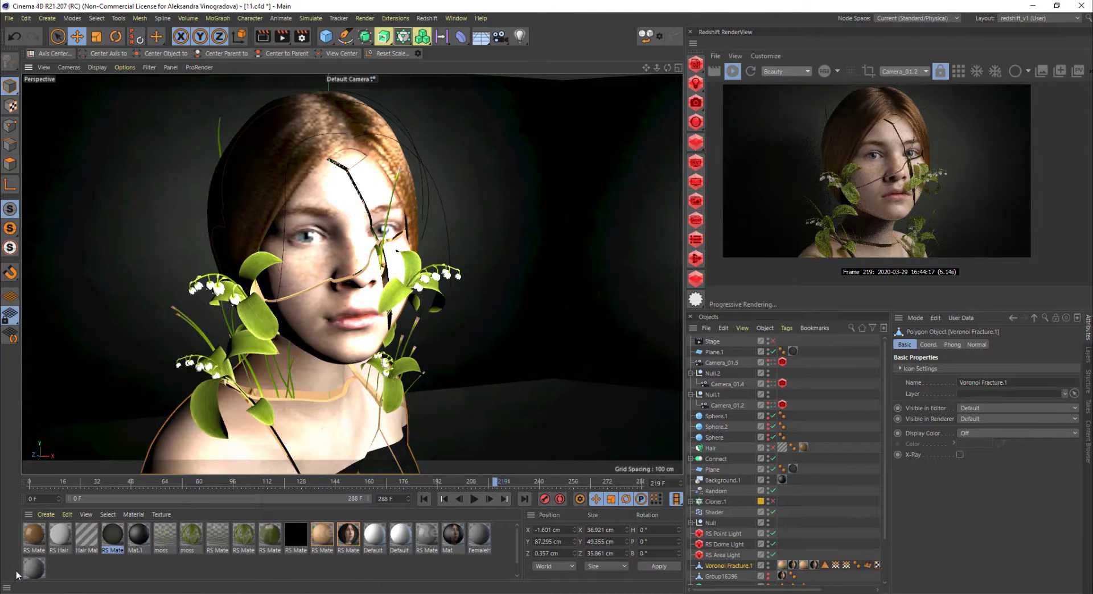
Step: Open the shader graph of RS Material.3 and show the settings of its RS Matte-Shadow Catcher node
{"action": "double_click", "coordinate": [119, 538]}
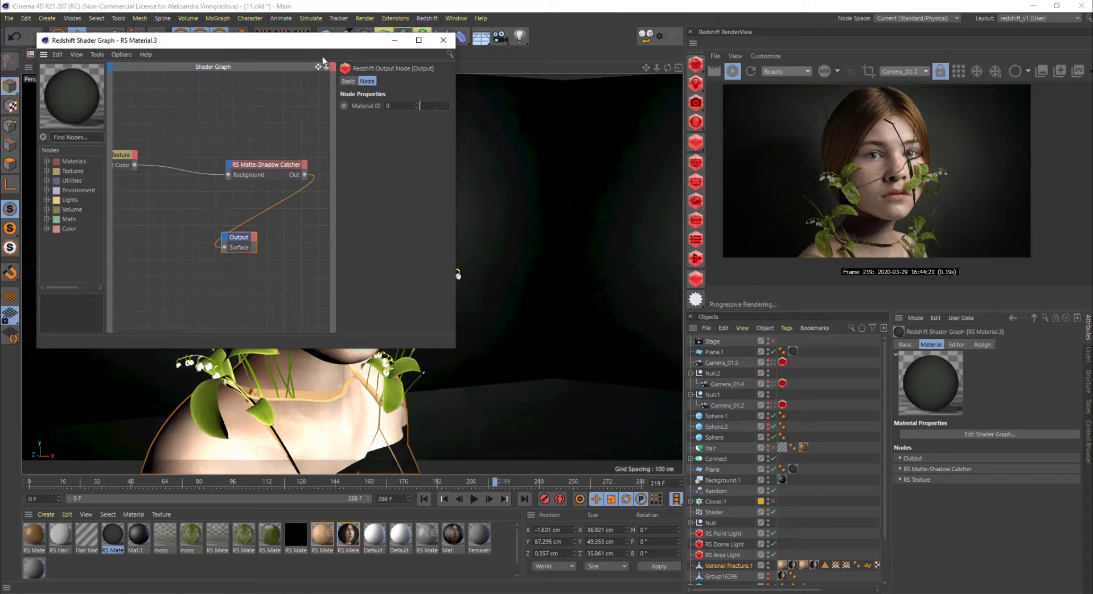
{"action": "left_click_drag", "start_coordinate": [324, 44], "coordinate": [391, 112]}
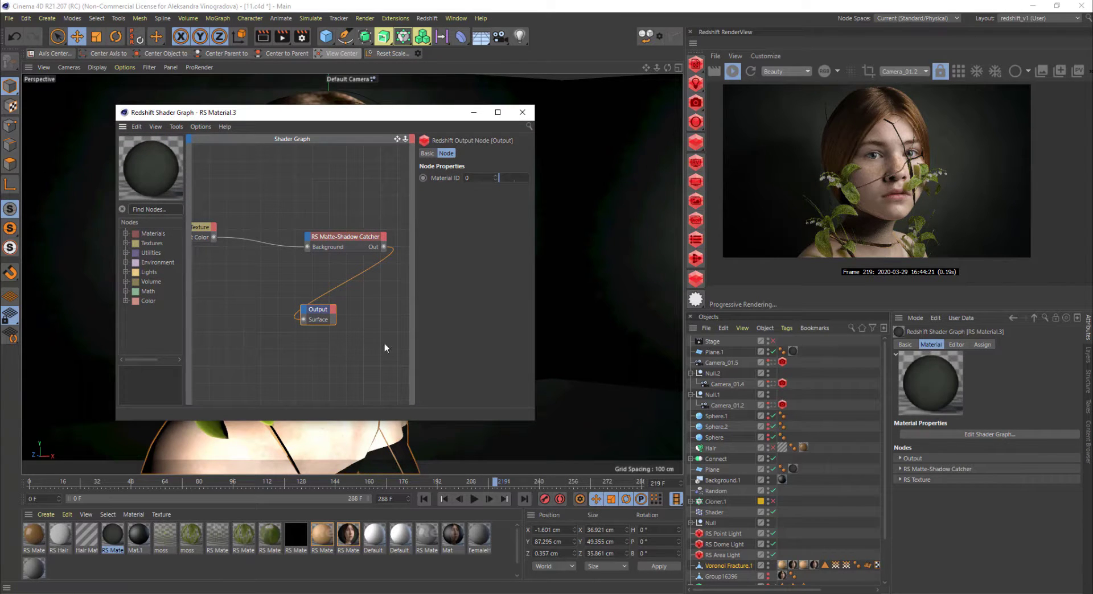
{"action": "left_click_drag", "start_coordinate": [320, 313], "coordinate": [345, 327]}
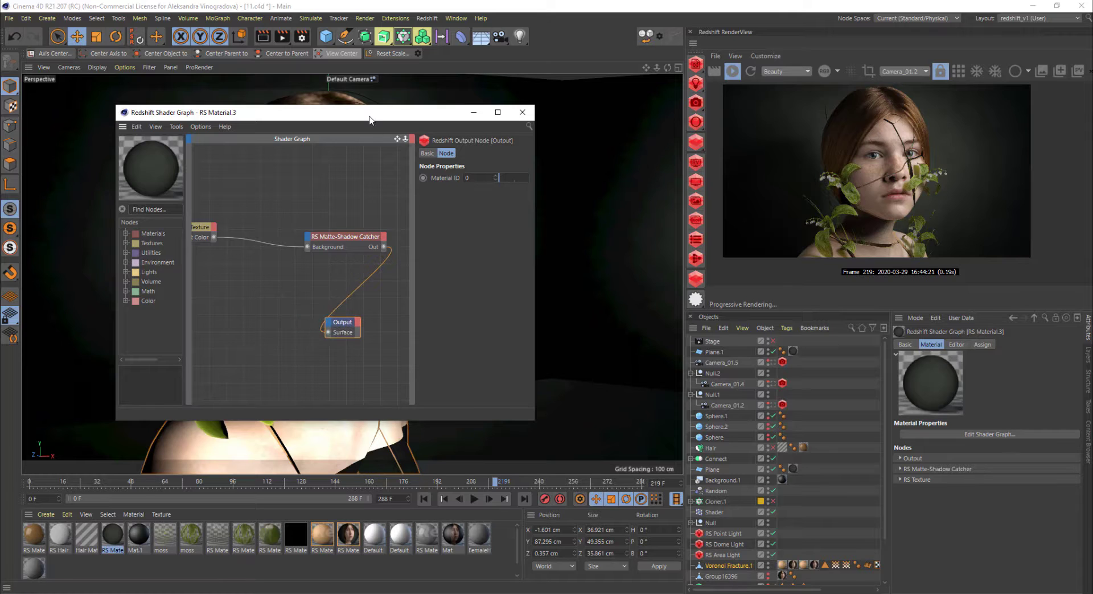
{"action": "left_click_drag", "start_coordinate": [369, 120], "coordinate": [423, 165]}
{"action": "left_click", "coordinate": [371, 251]}
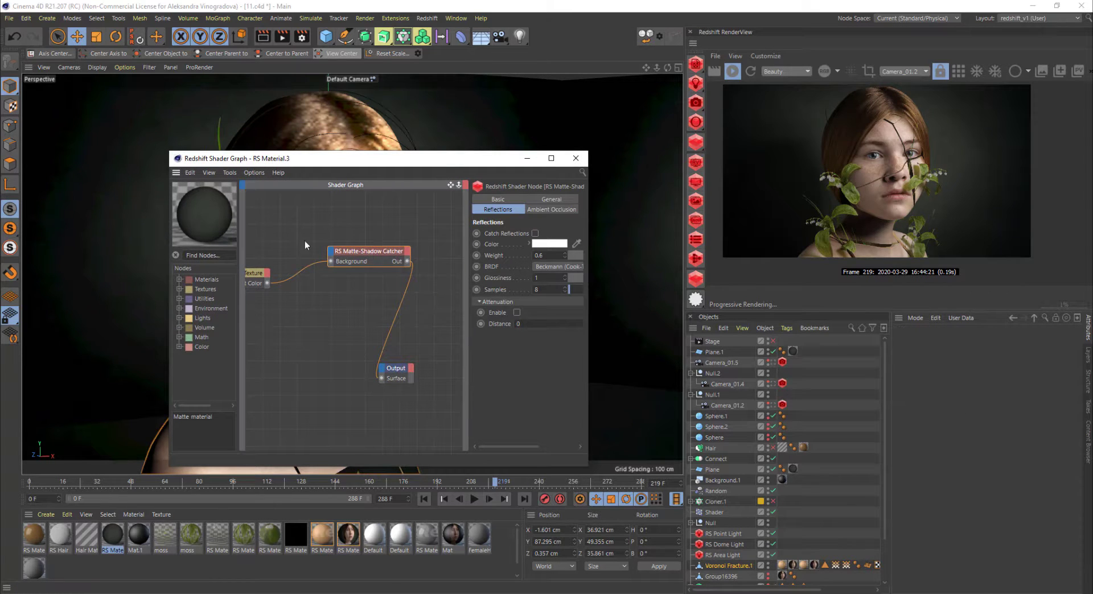
Step: Examine the face in the render up close and show the image settings of the RS Texture node in RS Material.3
{"action": "scroll", "coordinate": [890, 197], "scroll_direction": "up", "scroll_amount": 3}
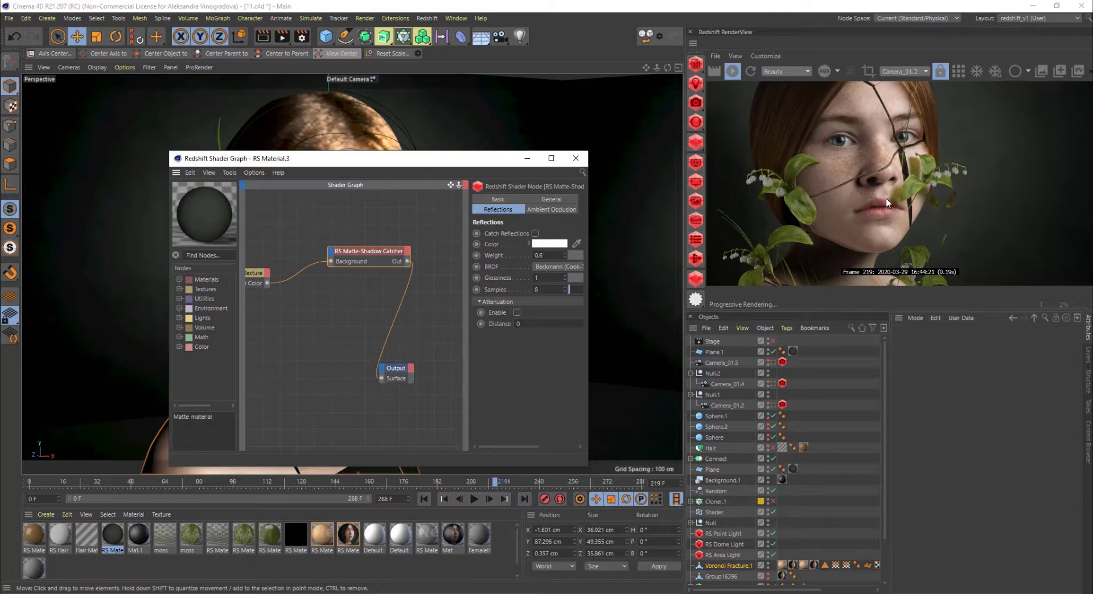
{"action": "middle_click_drag", "start_coordinate": [284, 307], "coordinate": [314, 331]}
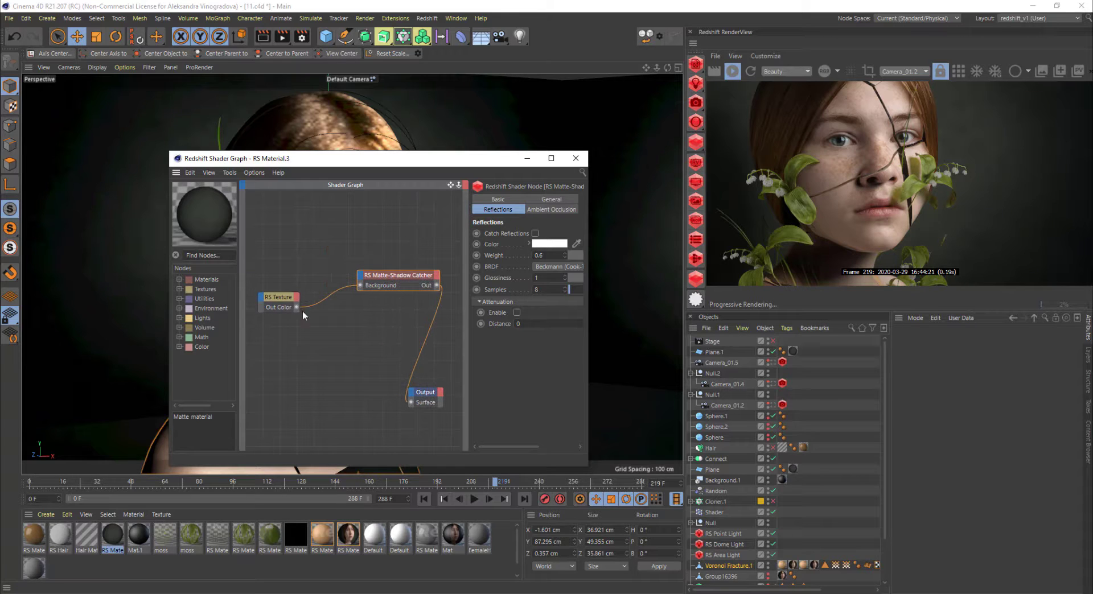
{"action": "left_click", "coordinate": [277, 299]}
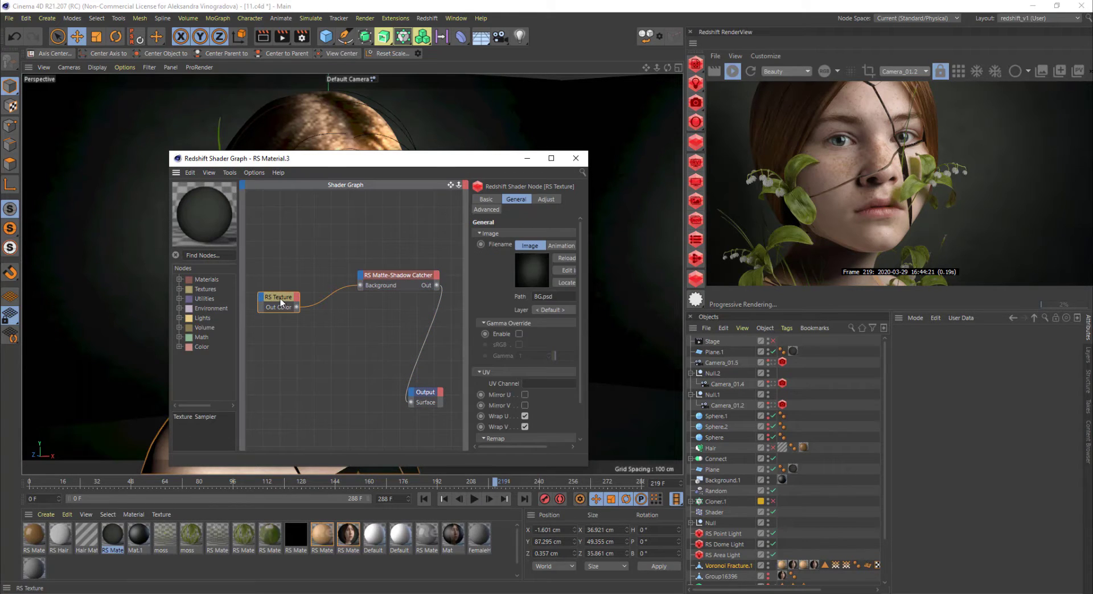
Step: Show the shader graph of the portrait RS Material and examine how its texture feeds the RS Matte-Shadow Catcher
{"action": "left_click", "coordinate": [348, 534]}
{"action": "left_click", "coordinate": [303, 327]}
{"action": "middle_click_drag", "start_coordinate": [350, 237], "coordinate": [311, 213]}
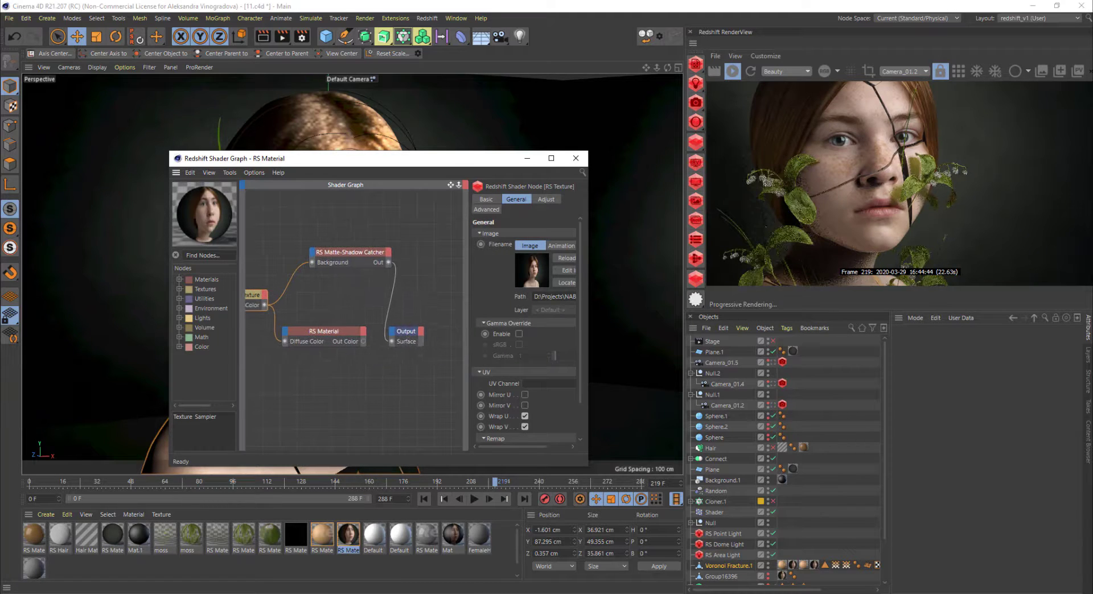
{"action": "middle_click_drag", "start_coordinate": [357, 270], "coordinate": [353, 269]}
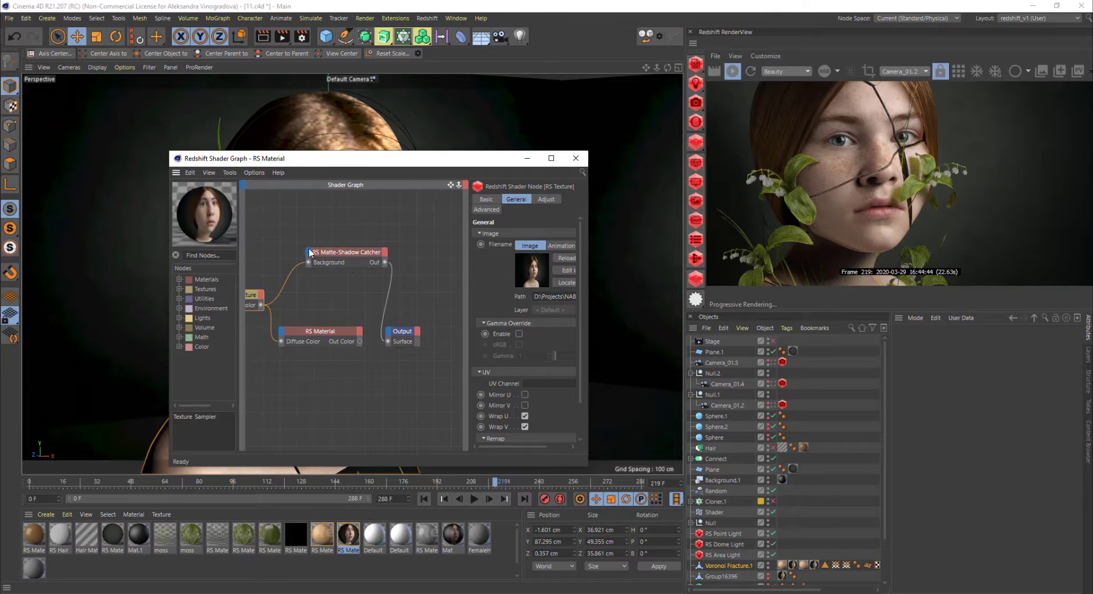
Step: Limit the live render to a region around the leaves beside the mouth and view it up close
{"action": "scroll", "coordinate": [916, 198], "scroll_direction": "up", "scroll_amount": 3}
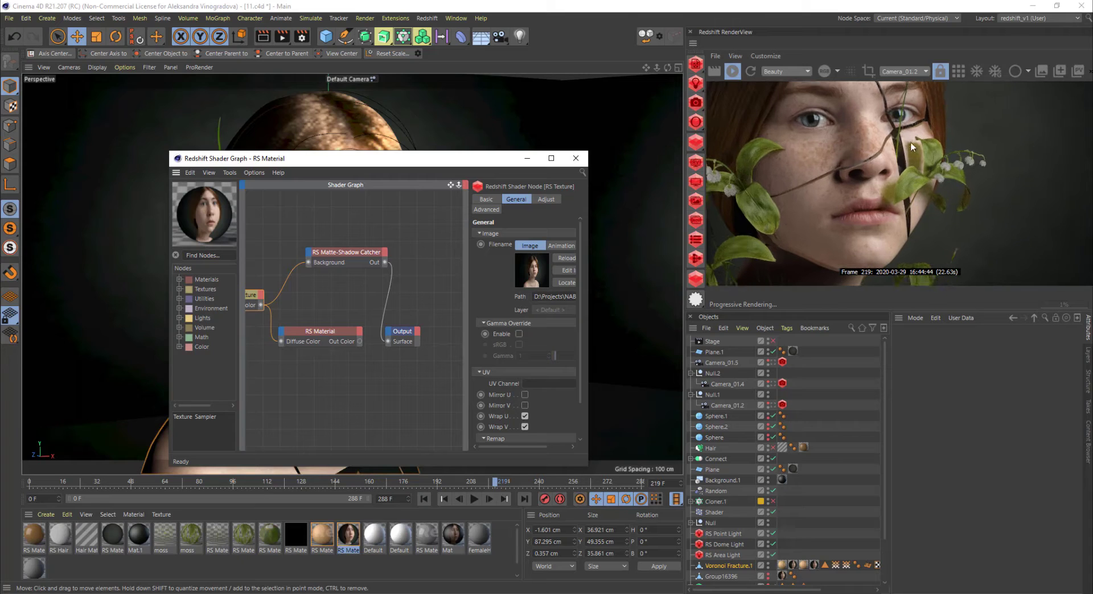
{"action": "mouse_move", "coordinate": [871, 136]}
{"action": "left_mouse_down"}
{"action": "mouse_move", "coordinate": [929, 209]}
{"action": "mouse_move", "coordinate": [945, 207]}
{"action": "left_mouse_up"}
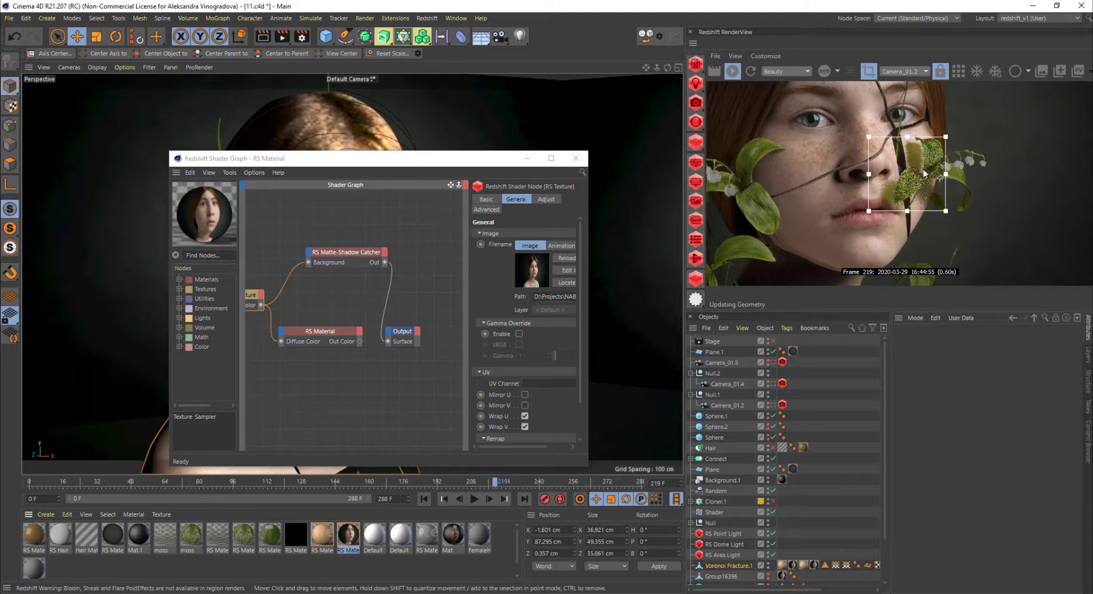
{"action": "scroll", "coordinate": [922, 158], "scroll_direction": "up", "scroll_amount": 3}
Step: Compare the RS Texture wired directly to the Output surface with the RS Matte-Shadow Catcher, leaving the shadow catcher connected
{"action": "left_click_drag", "start_coordinate": [260, 305], "coordinate": [388, 342]}
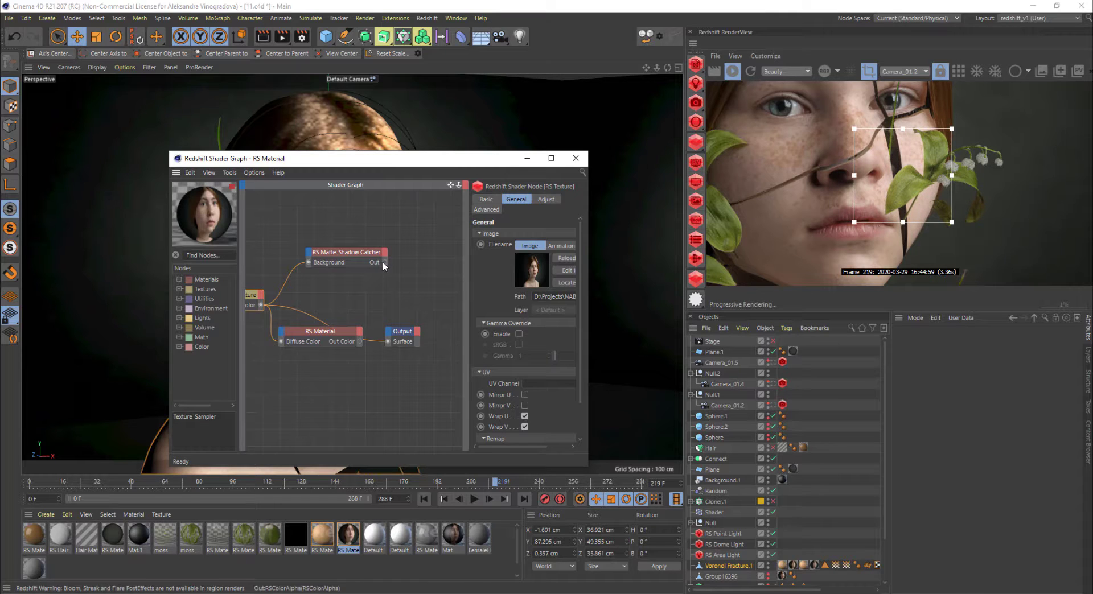
{"action": "left_click_drag", "start_coordinate": [385, 262], "coordinate": [389, 342]}
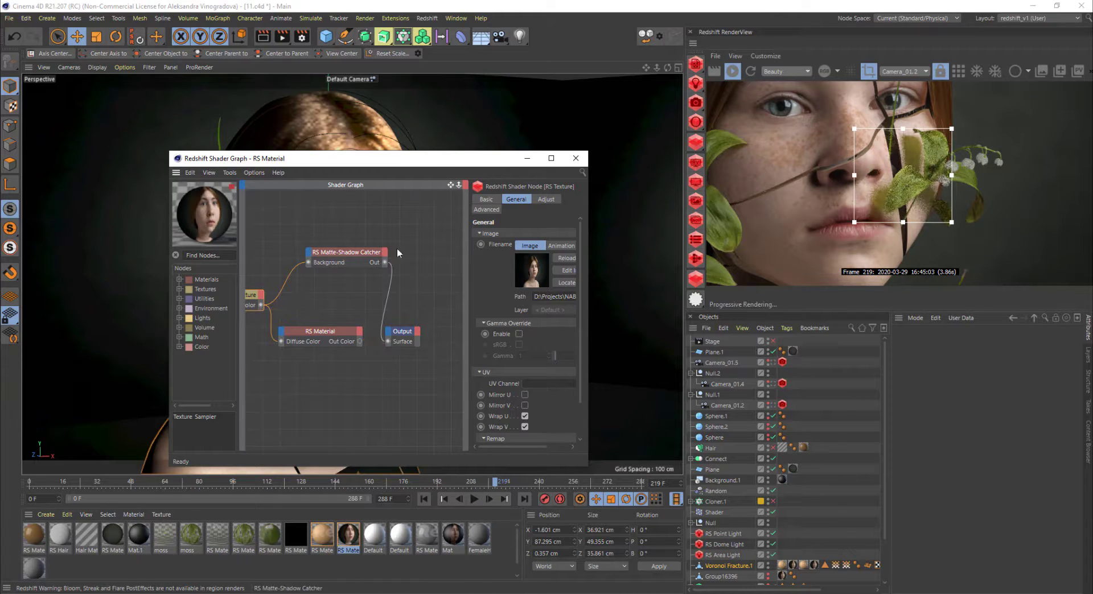
{"action": "scroll", "coordinate": [849, 194], "scroll_direction": "down", "scroll_amount": 1}
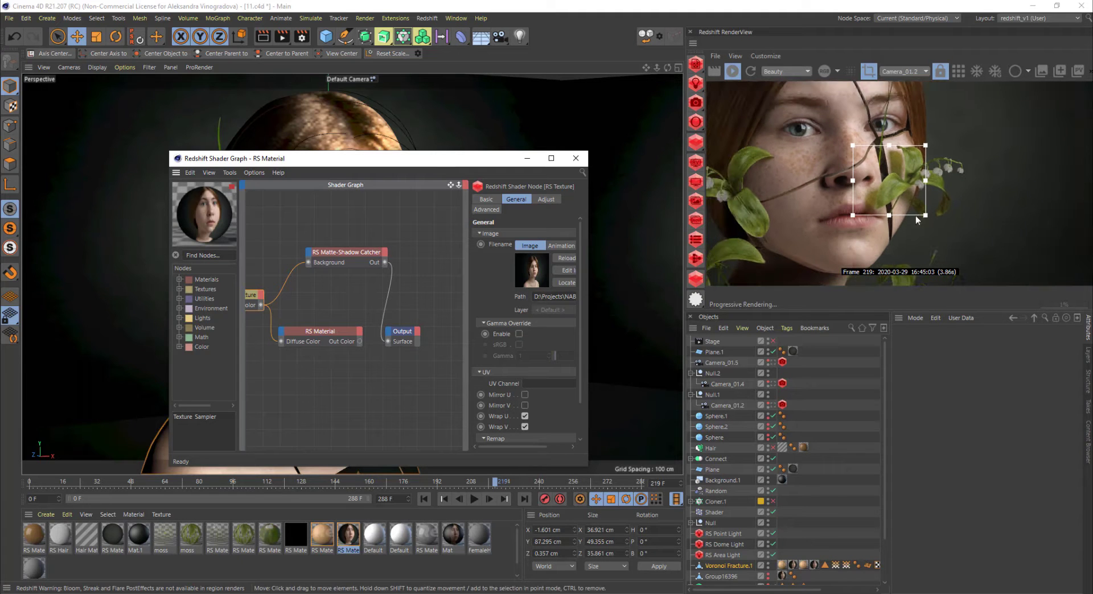
Step: Show the shader graph of RS Material.3 below the viewed scene and turn off the region render
{"action": "left_click_drag", "start_coordinate": [485, 157], "coordinate": [556, 428]}
{"action": "left_click", "coordinate": [114, 537]}
{"action": "scroll", "coordinate": [511, 245], "scroll_direction": "down", "scroll_amount": 6}
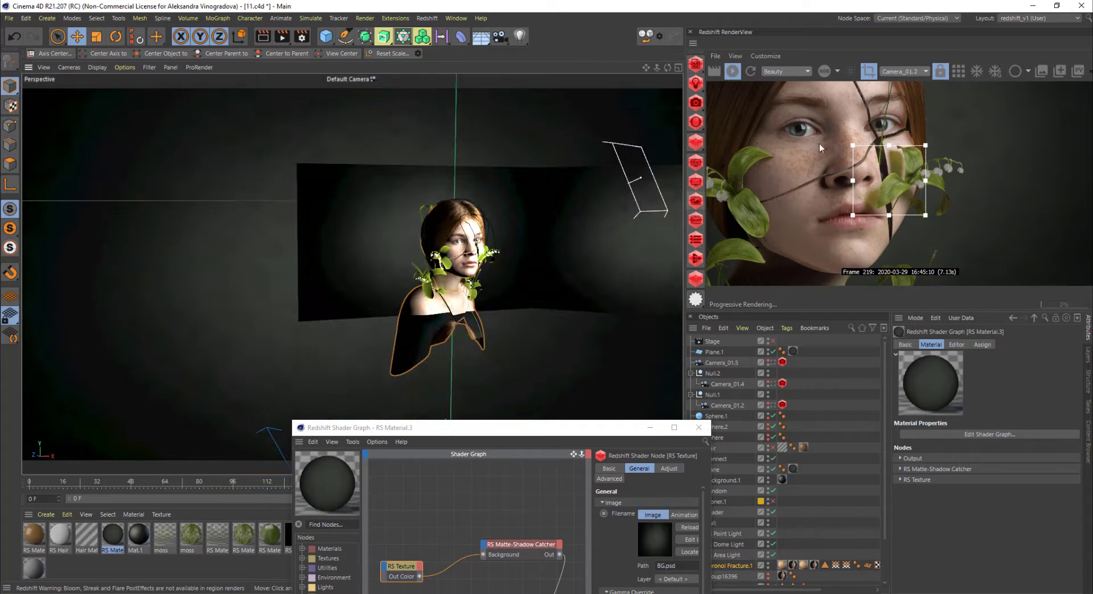
{"action": "left_click", "coordinate": [866, 73]}
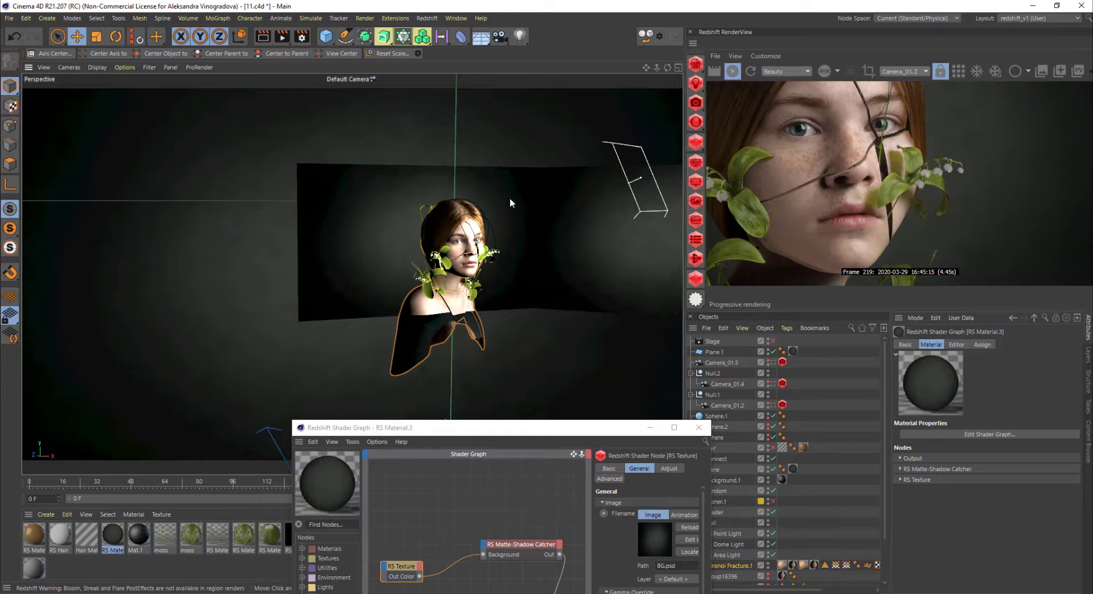
Step: Select the backdrop plane Plane.1, examine how it stands behind the portrait and close the shader graph
{"action": "left_click", "coordinate": [510, 197]}
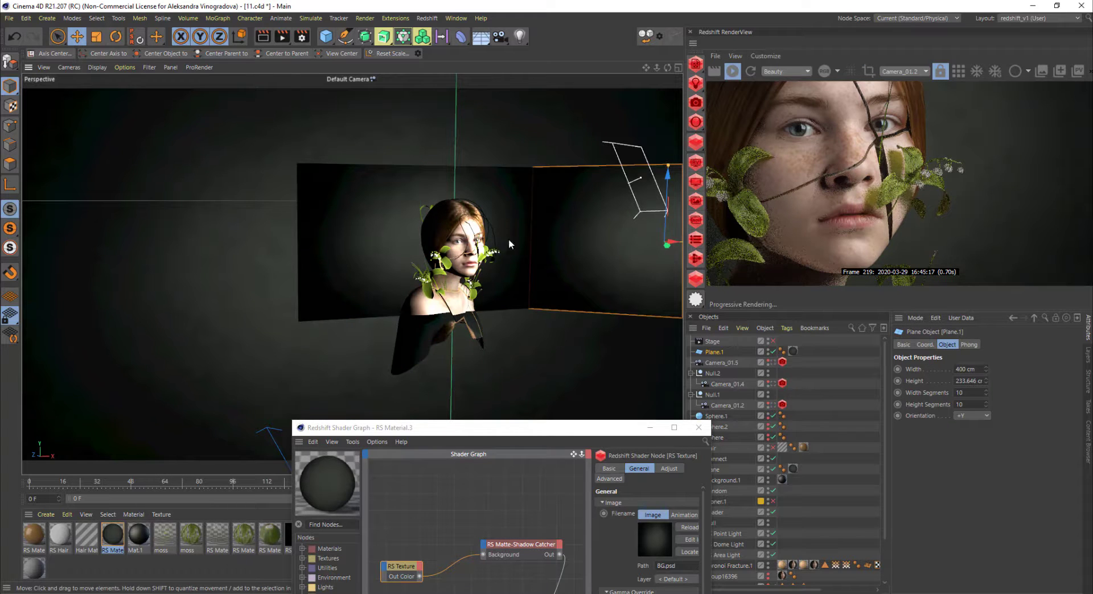
{"action": "scroll", "coordinate": [512, 239], "scroll_direction": "up", "scroll_amount": 5}
{"action": "middle_click_drag", "start_coordinate": [509, 282], "coordinate": [508, 323], "text": "alt"}
{"action": "mouse_move", "coordinate": [475, 332]}
{"action": "left_mouse_down", "text": "alt"}
{"action": "mouse_move", "coordinate": [439, 316]}
{"action": "mouse_move", "coordinate": [472, 314]}
{"action": "mouse_move", "coordinate": [410, 316]}
{"action": "mouse_move", "coordinate": [479, 322]}
{"action": "left_mouse_up", "text": "alt"}
{"action": "left_click", "coordinate": [698, 427]}
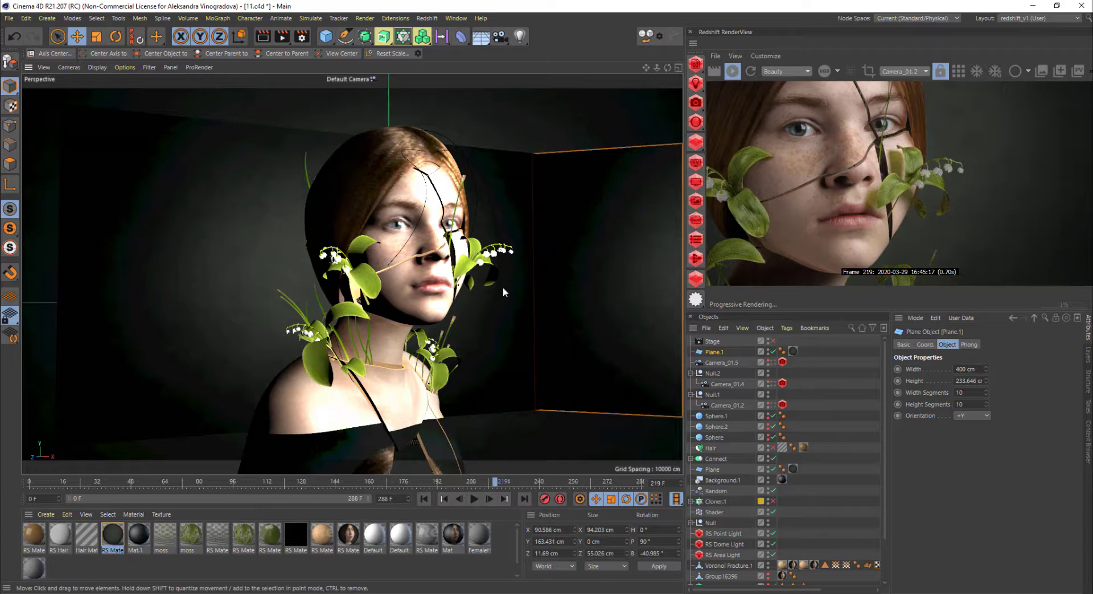
Step: Select the leaf mesh beside the cheek and open its RS Material.2 shader graph in an enlarged window
{"action": "scroll", "coordinate": [480, 265], "scroll_direction": "up", "scroll_amount": 4}
{"action": "left_click", "coordinate": [506, 261]}
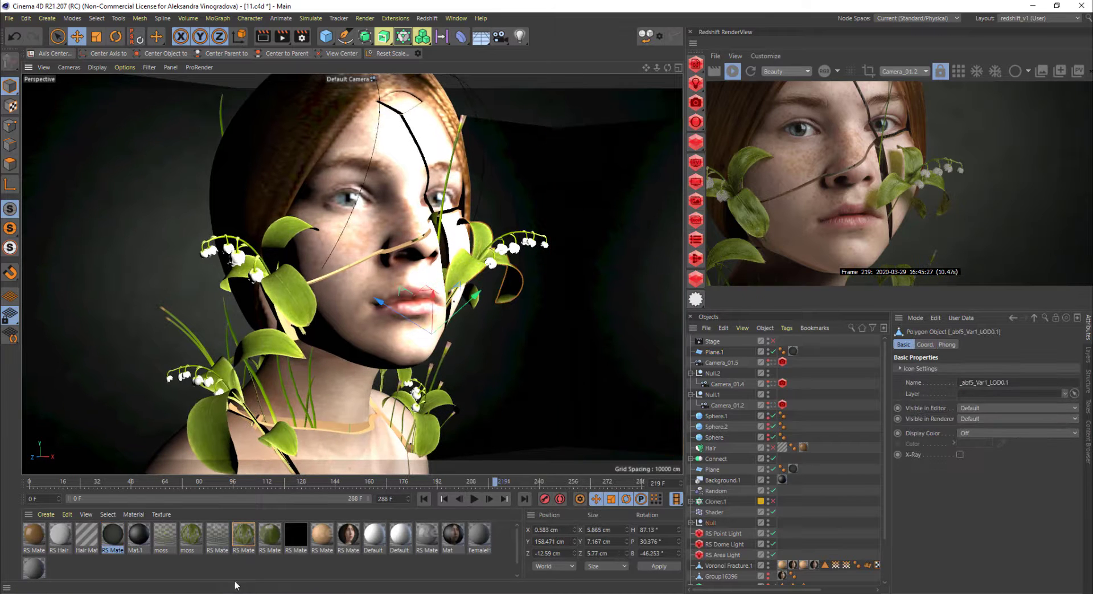
{"action": "double_click", "coordinate": [244, 535]}
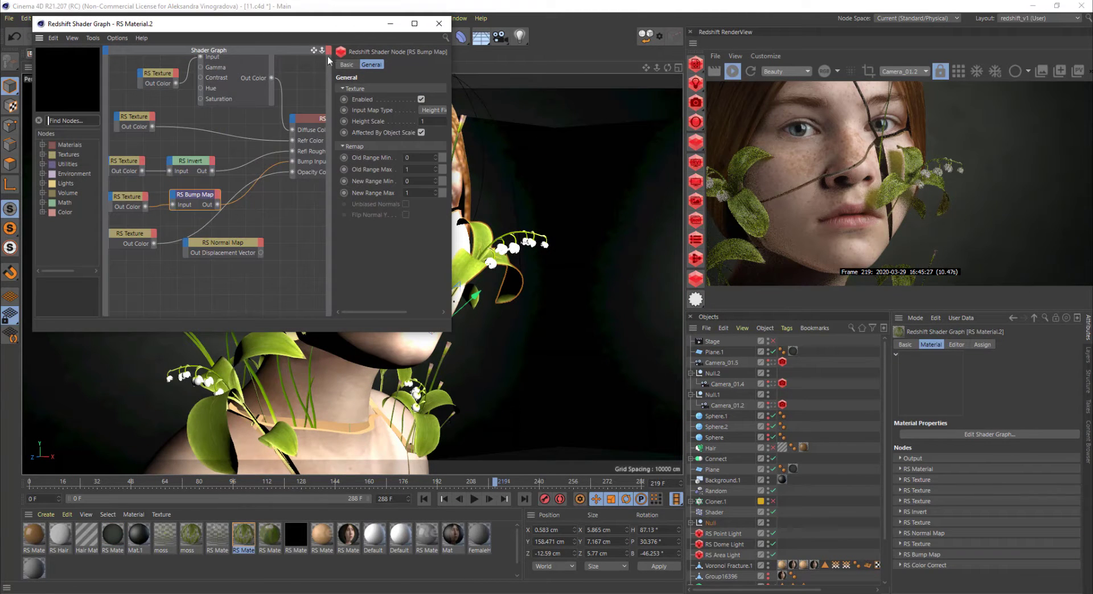
{"action": "left_click_drag", "start_coordinate": [310, 33], "coordinate": [459, 122]}
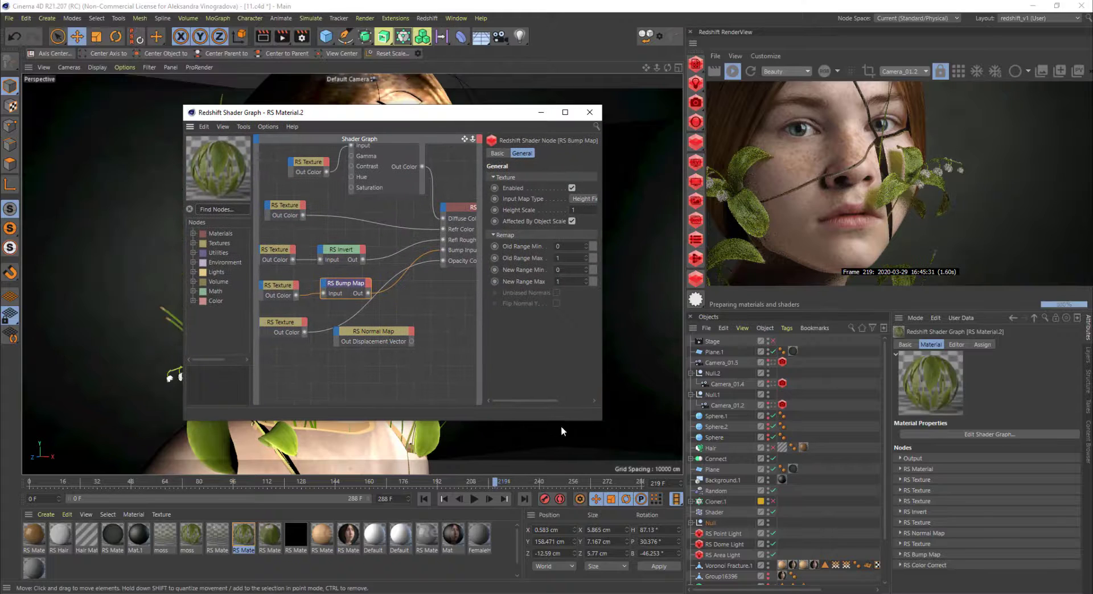
{"action": "left_click_drag", "start_coordinate": [184, 421], "coordinate": [44, 475]}
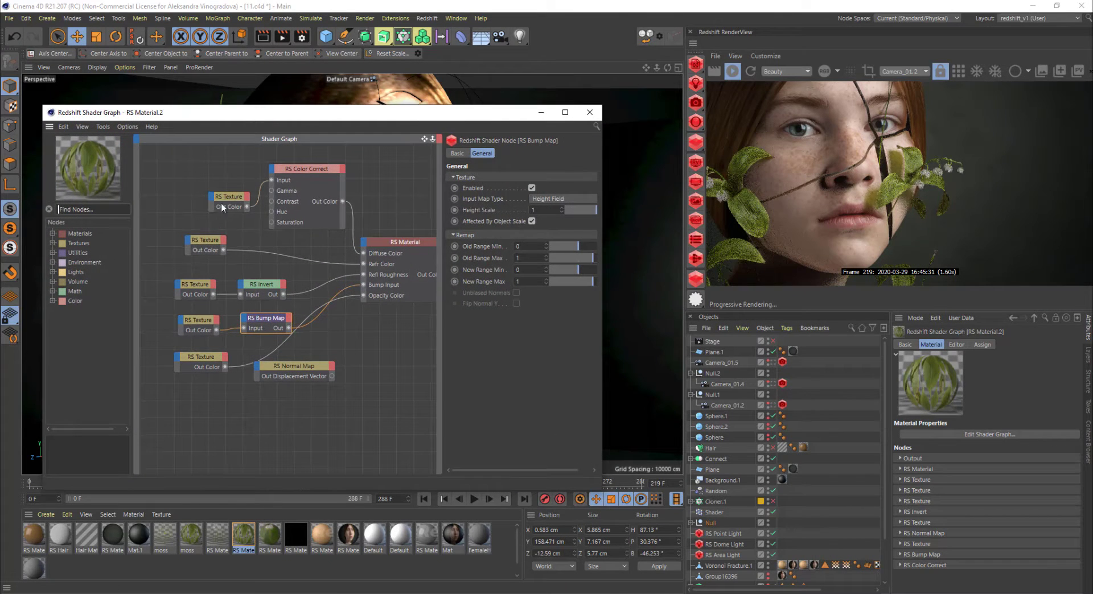
Step: Move the albedo RS Texture node clear of RS Color Correct and show the settings of the nodes feeding the diffuse color
{"action": "left_click", "coordinate": [239, 200]}
{"action": "left_click_drag", "start_coordinate": [240, 201], "coordinate": [205, 207]}
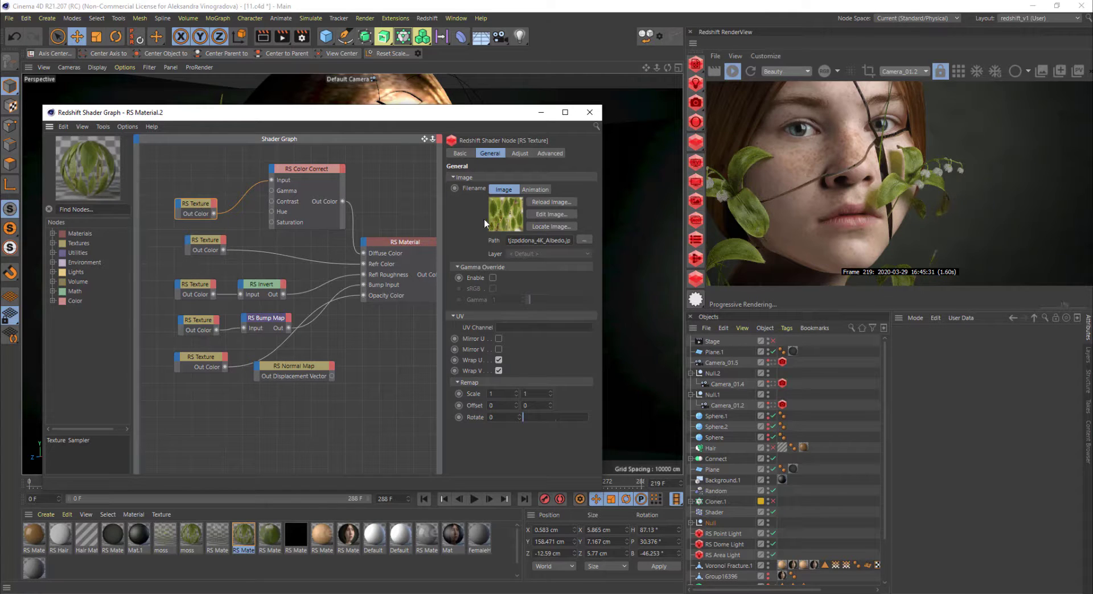
{"action": "left_click", "coordinate": [381, 248]}
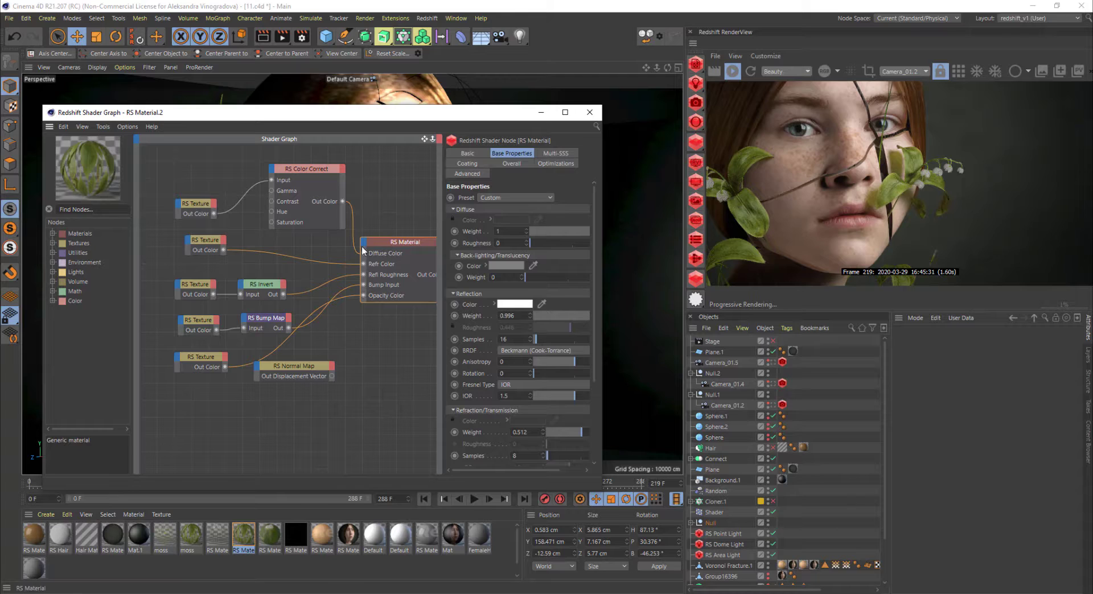
{"action": "left_click", "coordinate": [308, 187]}
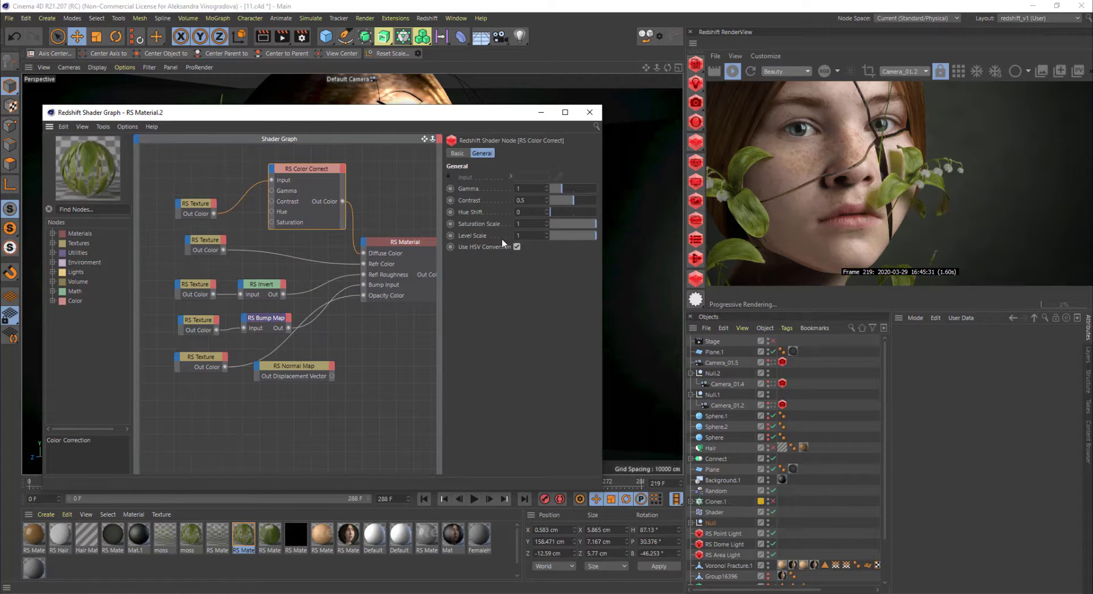
{"action": "mouse_move", "coordinate": [319, 197]}
{"action": "middle_mouse_down"}
{"action": "mouse_move", "coordinate": [287, 210]}
{"action": "mouse_move", "coordinate": [307, 211]}
{"action": "middle_mouse_up"}
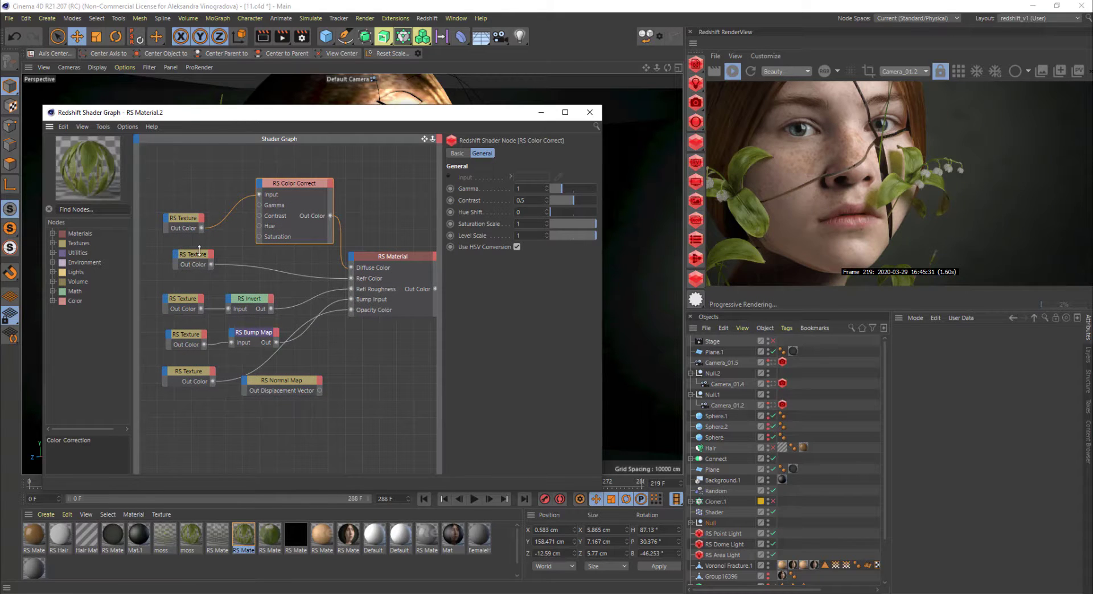
Step: Examine the translucency RS Texture's file path and the RS Material's refraction and transmission settings
{"action": "left_click", "coordinate": [200, 253]}
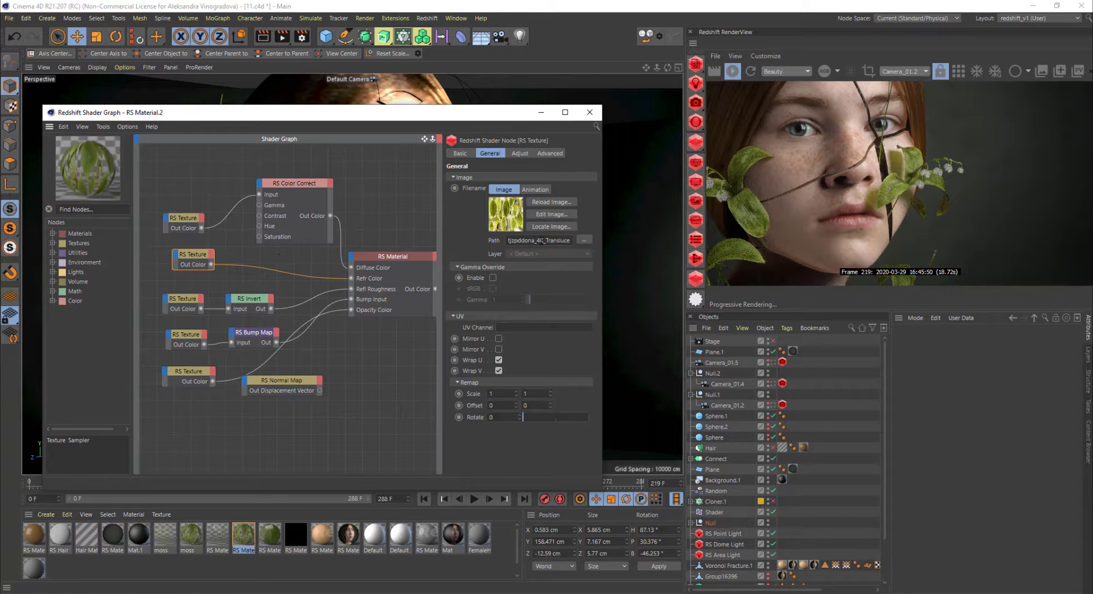
{"action": "left_click_drag", "start_coordinate": [538, 241], "coordinate": [574, 240]}
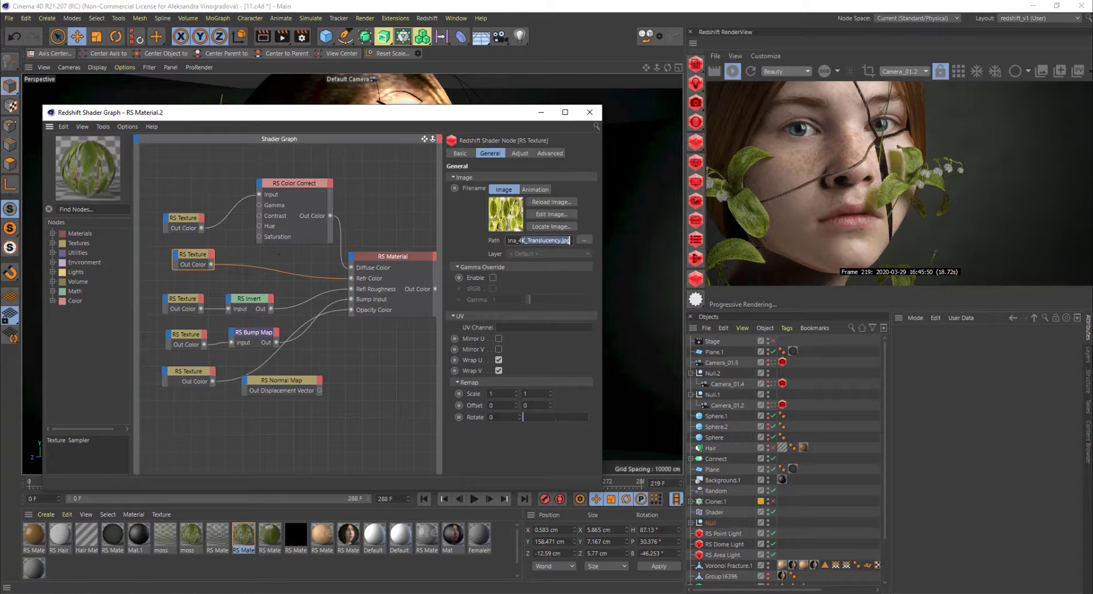
{"action": "left_click", "coordinate": [378, 259]}
{"action": "scroll", "coordinate": [485, 396], "scroll_direction": "down", "scroll_amount": 5}
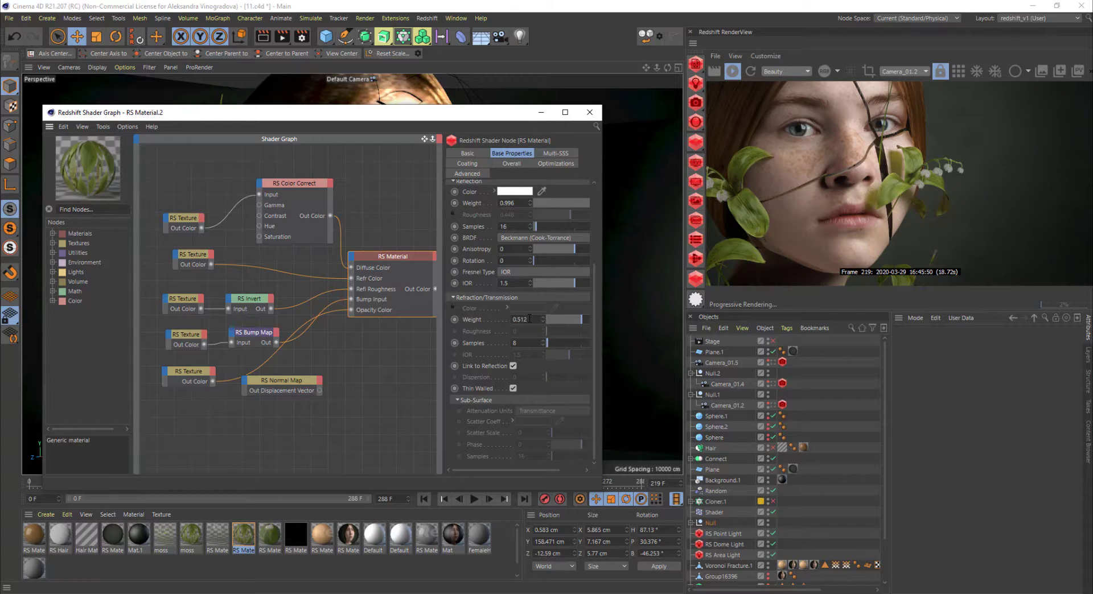
Step: Show the image settings of the gloss texture feeding RS Invert and the displacement texture feeding RS Bump Map
{"action": "left_click", "coordinate": [200, 303]}
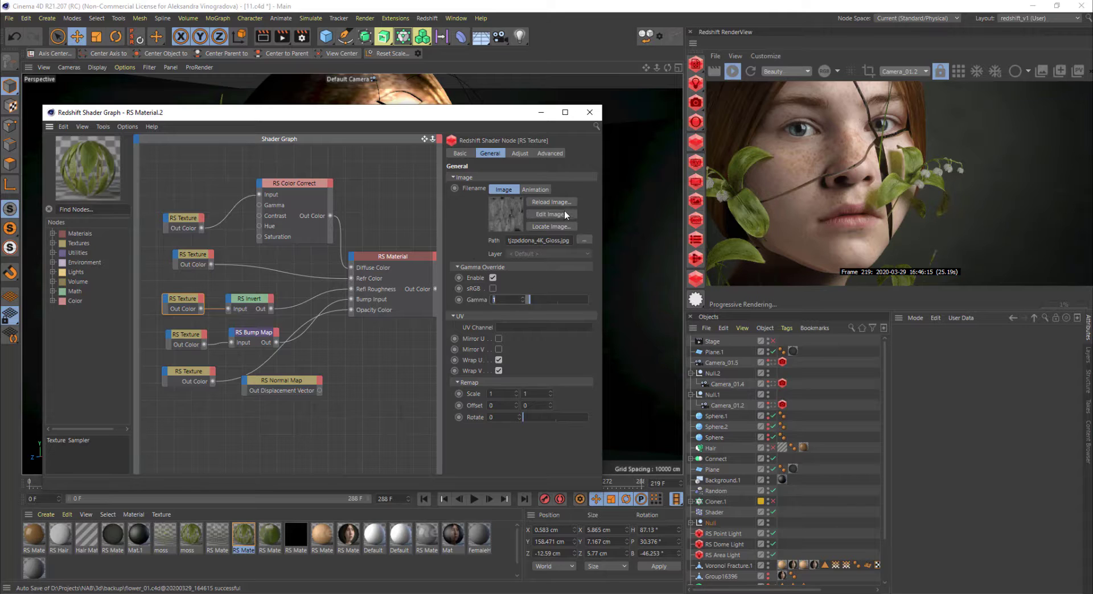
{"action": "left_click", "coordinate": [189, 335]}
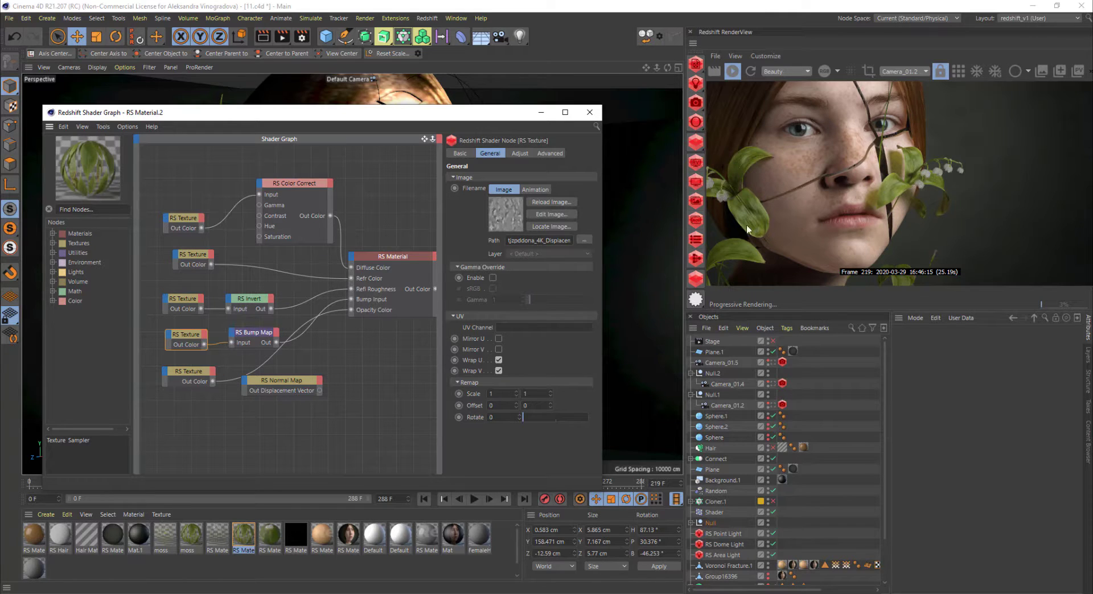
{"action": "left_click_drag", "start_coordinate": [382, 114], "coordinate": [417, 90]}
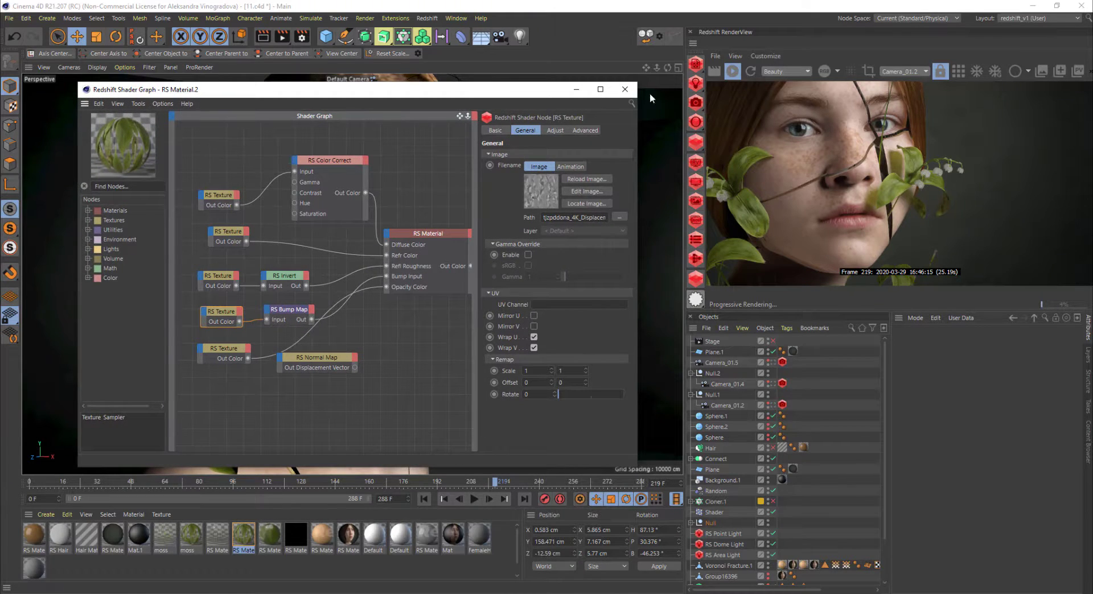
Step: Review the shader graphs of the moss materials and the second green RS Material.2, and put the graph window away
{"action": "left_click", "coordinate": [189, 538]}
{"action": "left_click", "coordinate": [217, 537]}
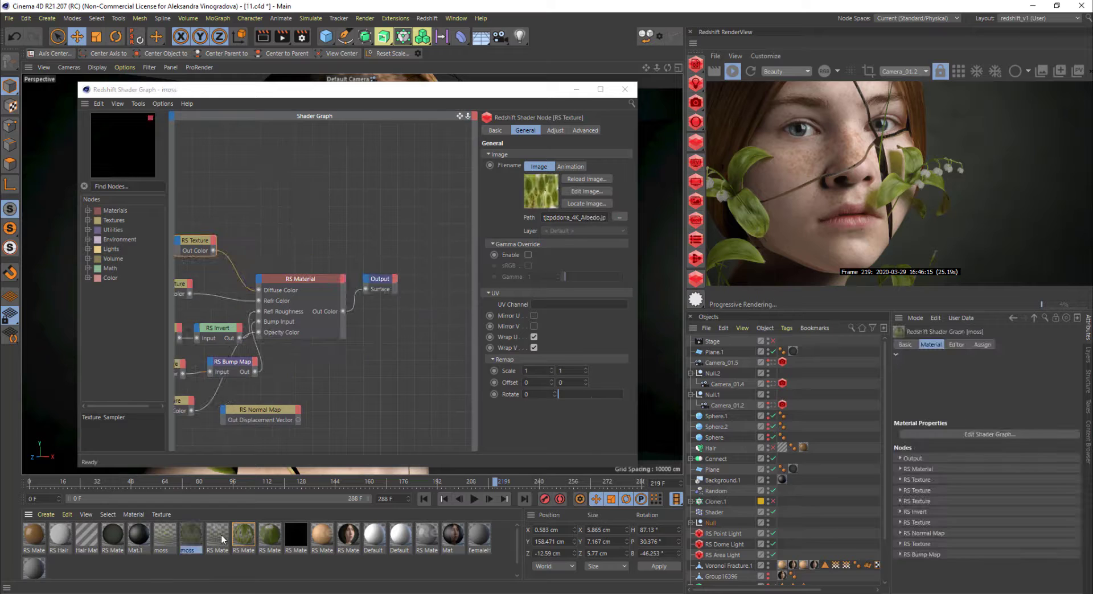
{"action": "left_click", "coordinate": [173, 534]}
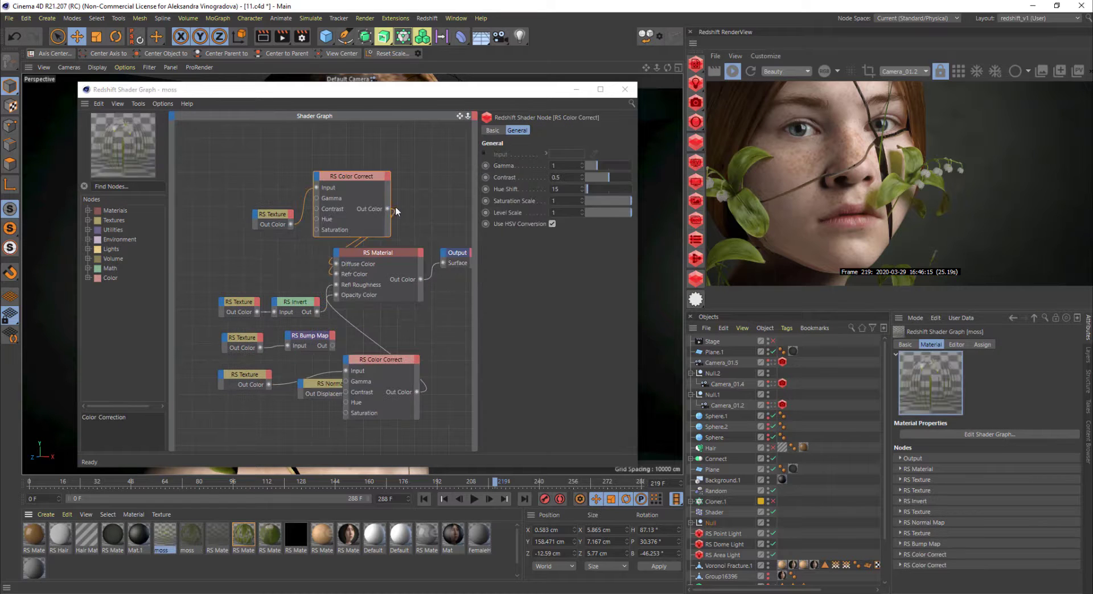
{"action": "left_click", "coordinate": [215, 205]}
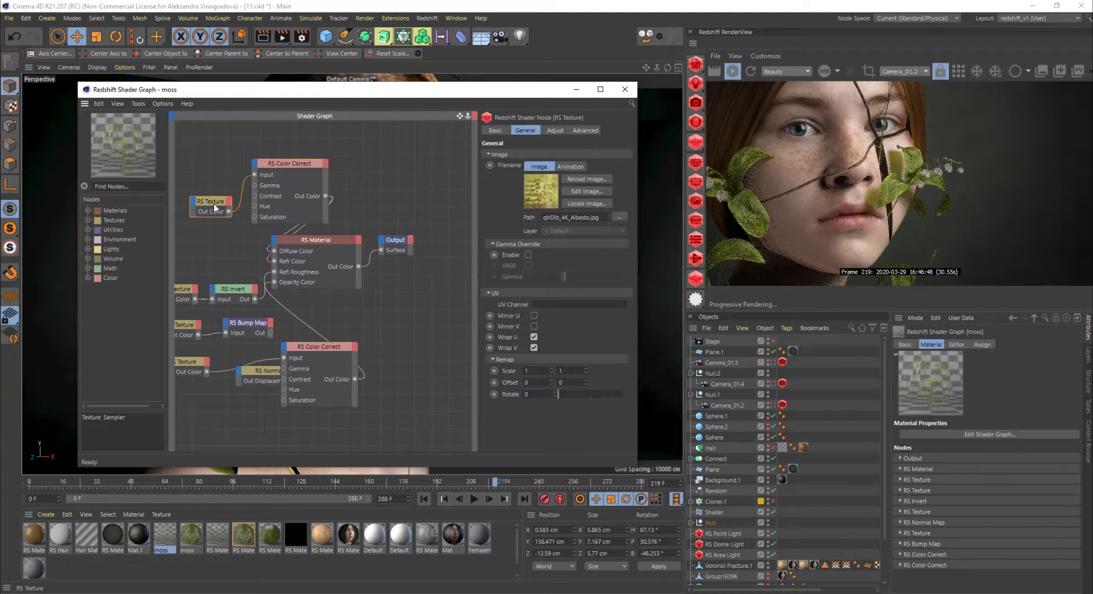
{"action": "middle_click_drag", "start_coordinate": [176, 284], "coordinate": [238, 268]}
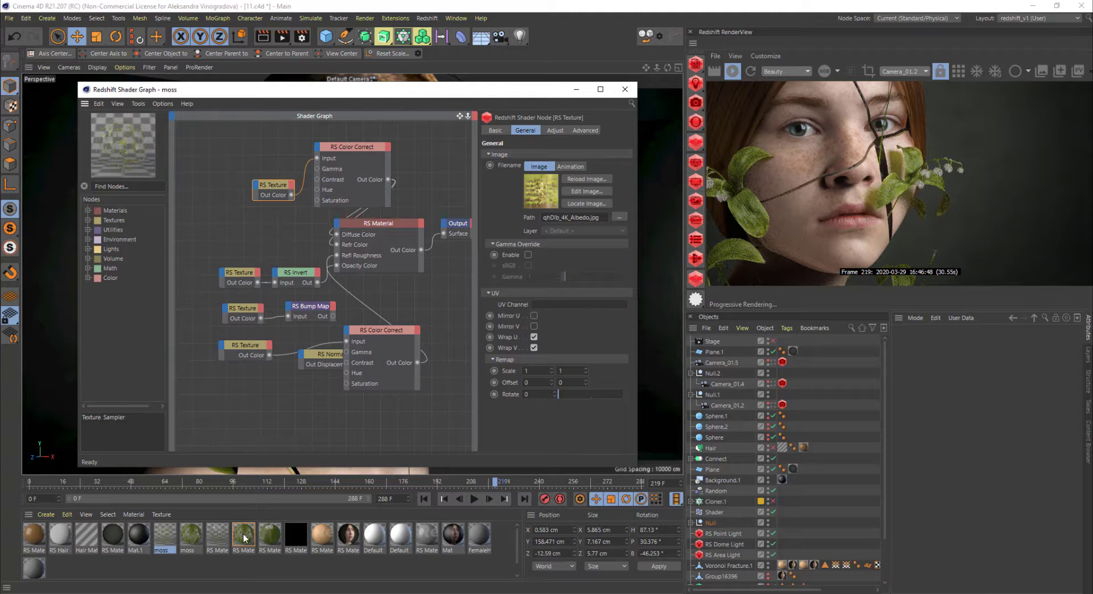
{"action": "left_click", "coordinate": [270, 535]}
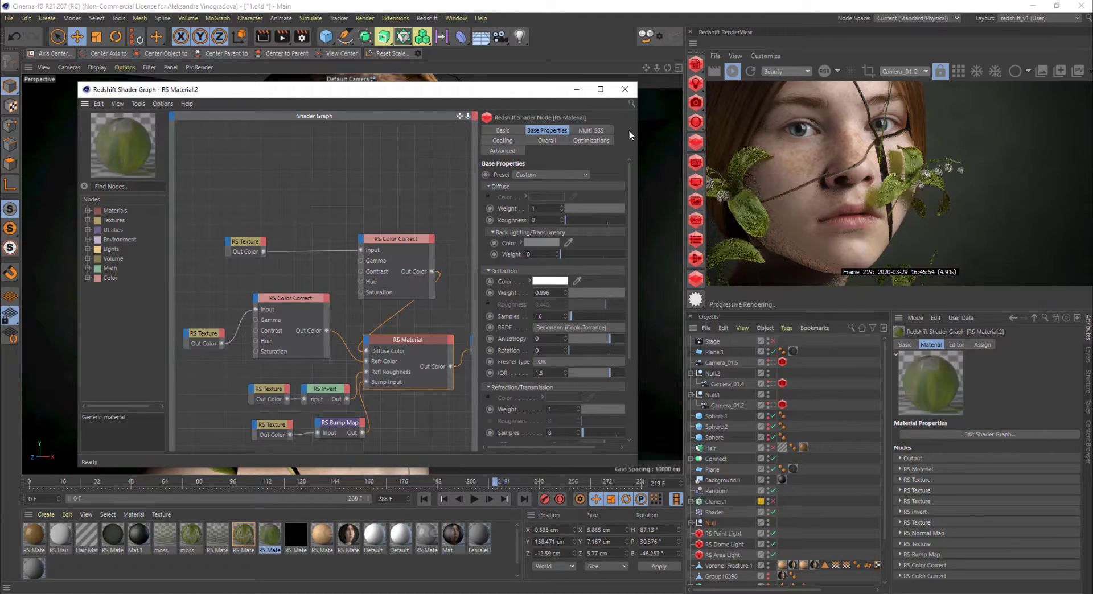
{"action": "left_click", "coordinate": [573, 91]}
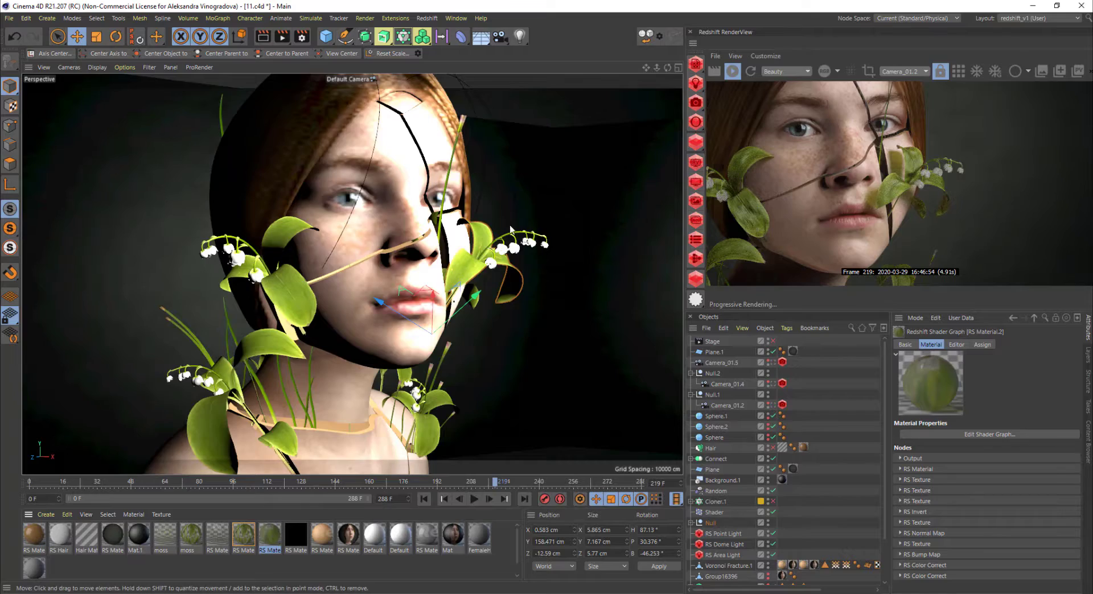
Step: View the portrait and its live render at a wider framing and move the timeline to frame 254
{"action": "mouse_move", "coordinate": [450, 213]}
{"action": "left_mouse_down", "text": "alt"}
{"action": "mouse_move", "coordinate": [351, 227]}
{"action": "mouse_move", "coordinate": [401, 219]}
{"action": "mouse_move", "coordinate": [444, 191]}
{"action": "mouse_move", "coordinate": [453, 215]}
{"action": "left_mouse_up", "text": "alt"}
{"action": "mouse_move", "coordinate": [237, 327]}
{"action": "left_mouse_down", "text": "alt"}
{"action": "mouse_move", "coordinate": [194, 348]}
{"action": "mouse_move", "coordinate": [230, 324]}
{"action": "left_mouse_up", "text": "alt"}
{"action": "scroll", "coordinate": [355, 290], "scroll_direction": "down", "scroll_amount": 3}
{"action": "left_click_drag", "start_coordinate": [385, 281], "coordinate": [348, 299], "text": "alt"}
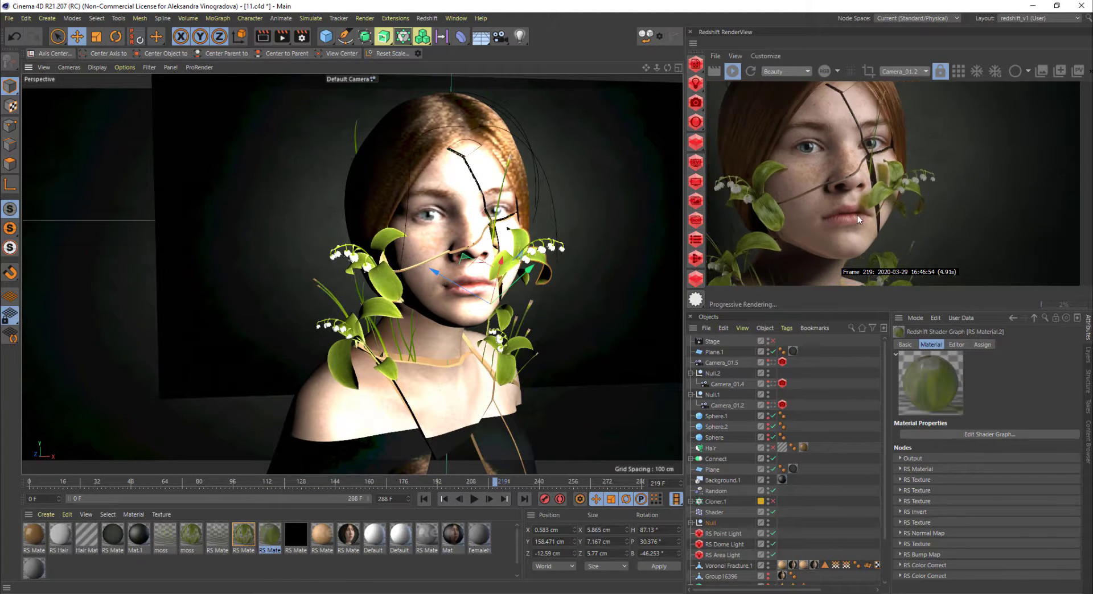
{"action": "scroll", "coordinate": [857, 215], "scroll_direction": "down", "scroll_amount": 3}
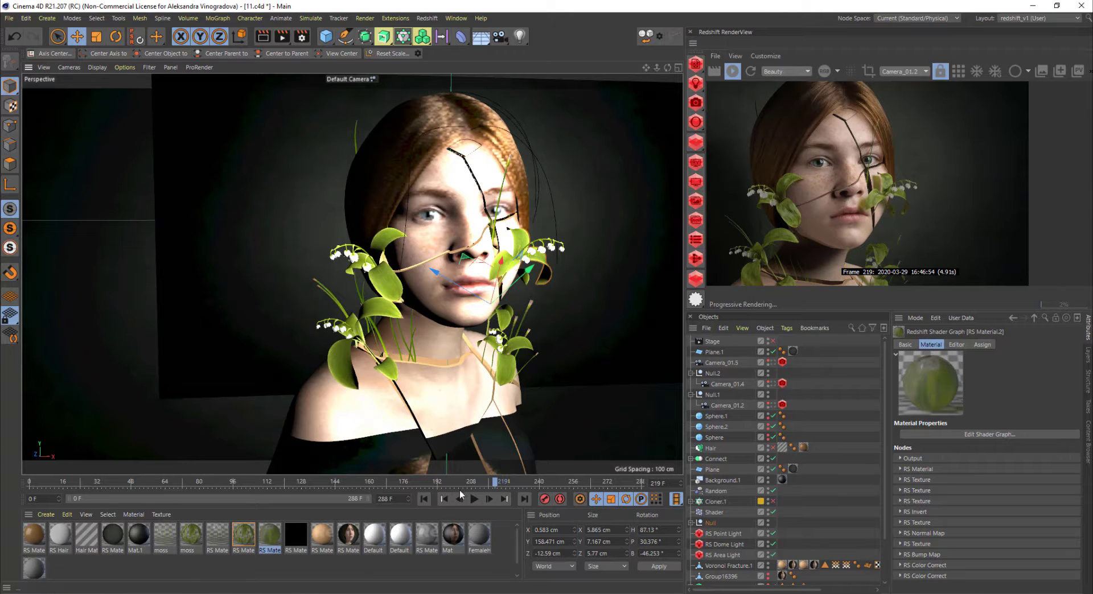
{"action": "left_click_drag", "start_coordinate": [495, 484], "coordinate": [541, 490]}
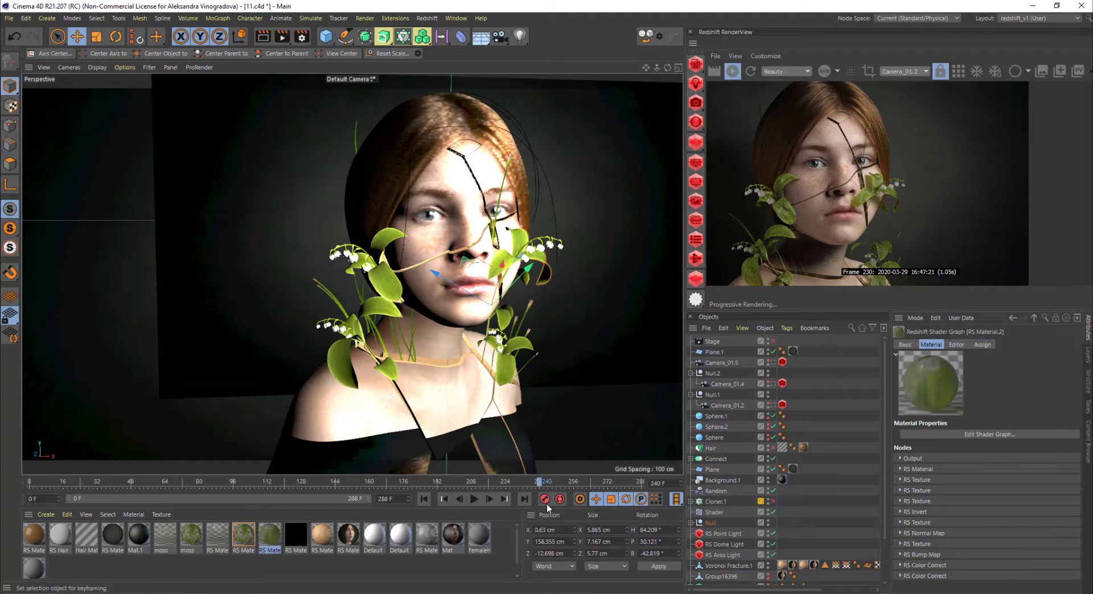
{"action": "left_click", "coordinate": [537, 483]}
{"action": "left_click_drag", "start_coordinate": [539, 485], "coordinate": [570, 484]}
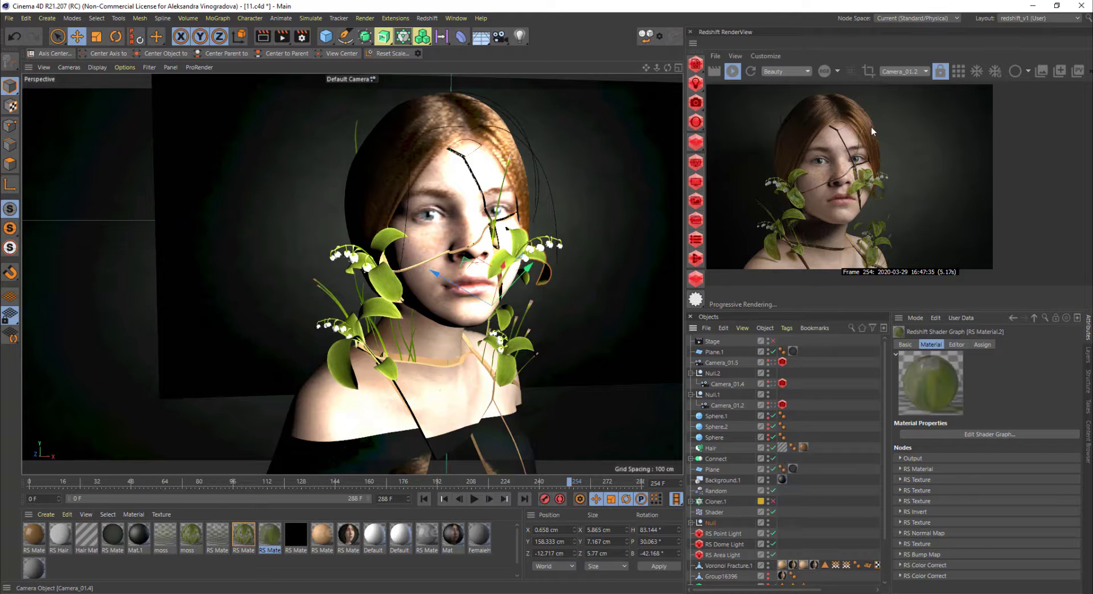
Step: Review the Connect splines, the Hair object's guide settings and its material's Wave settings, and select the Null below Shader
{"action": "scroll", "coordinate": [855, 139], "scroll_direction": "up", "scroll_amount": 5}
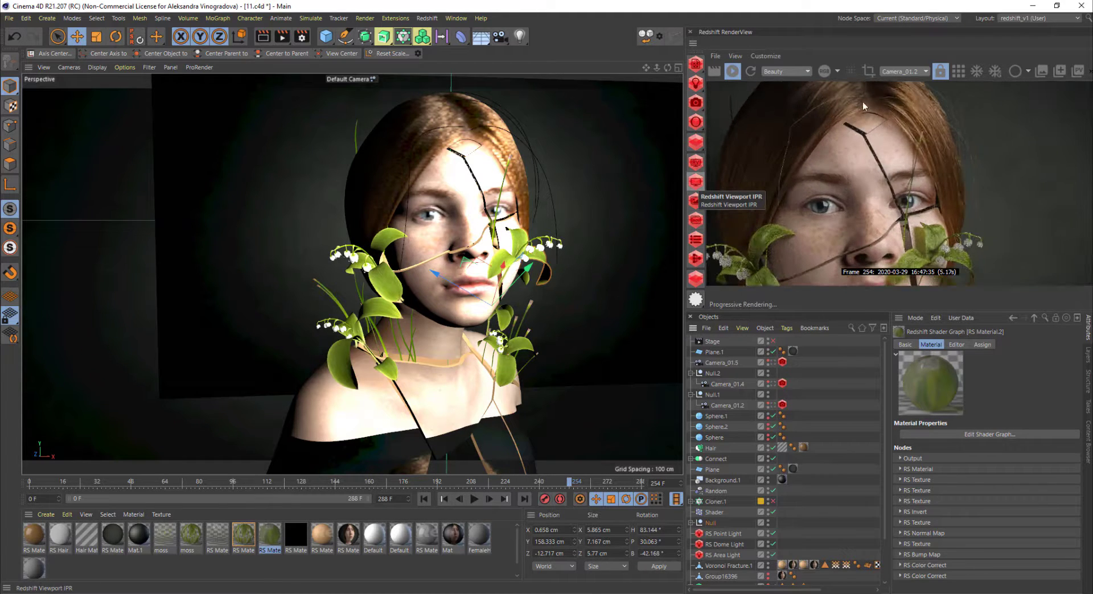
{"action": "left_click", "coordinate": [690, 459]}
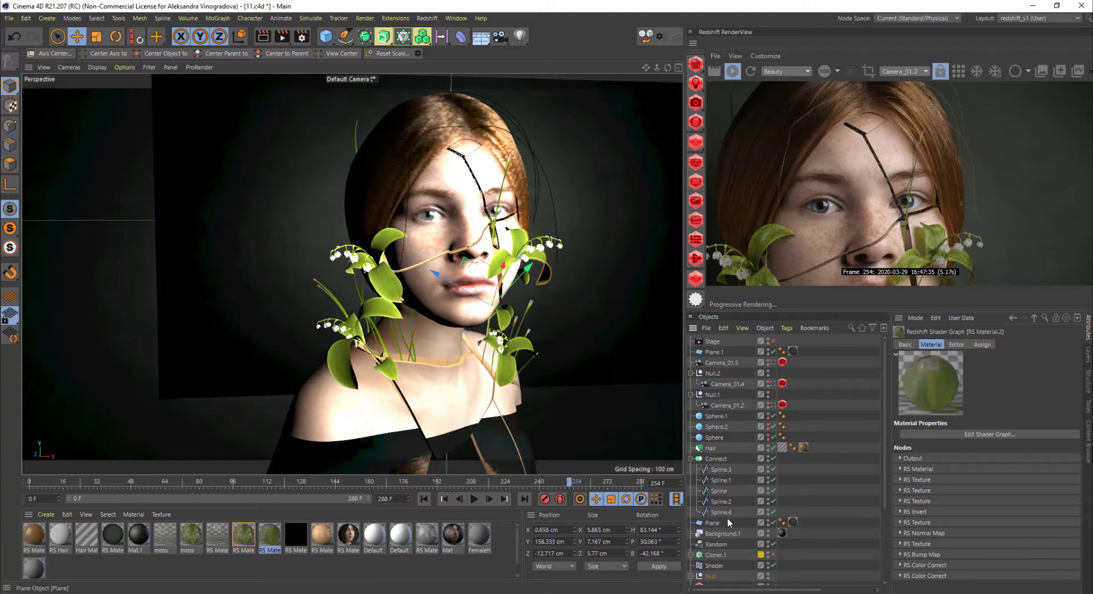
{"action": "left_click", "coordinate": [709, 450]}
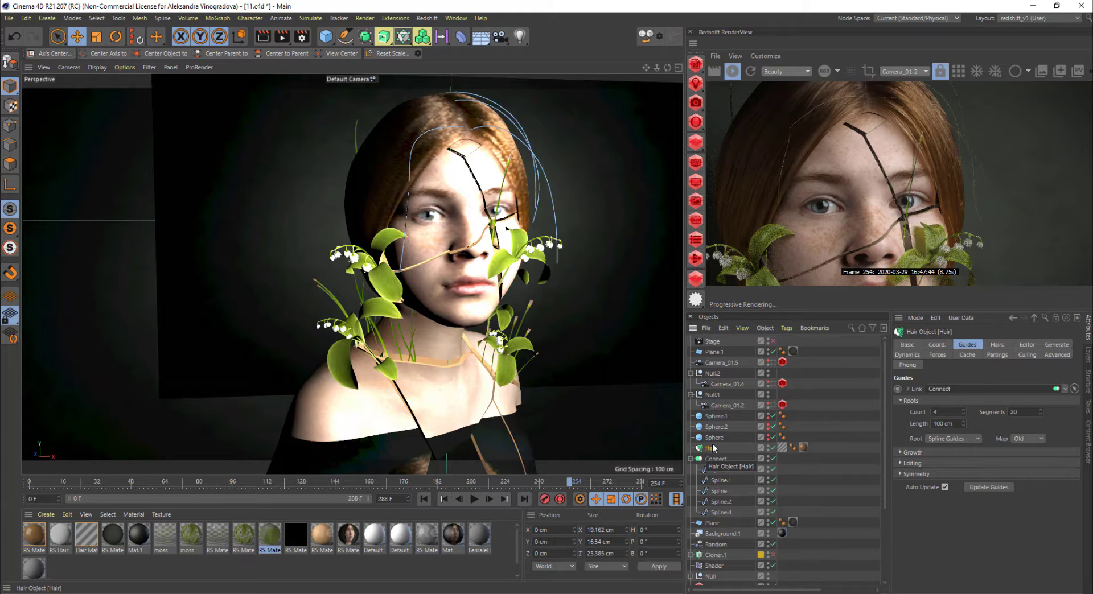
{"action": "double_click", "coordinate": [86, 535]}
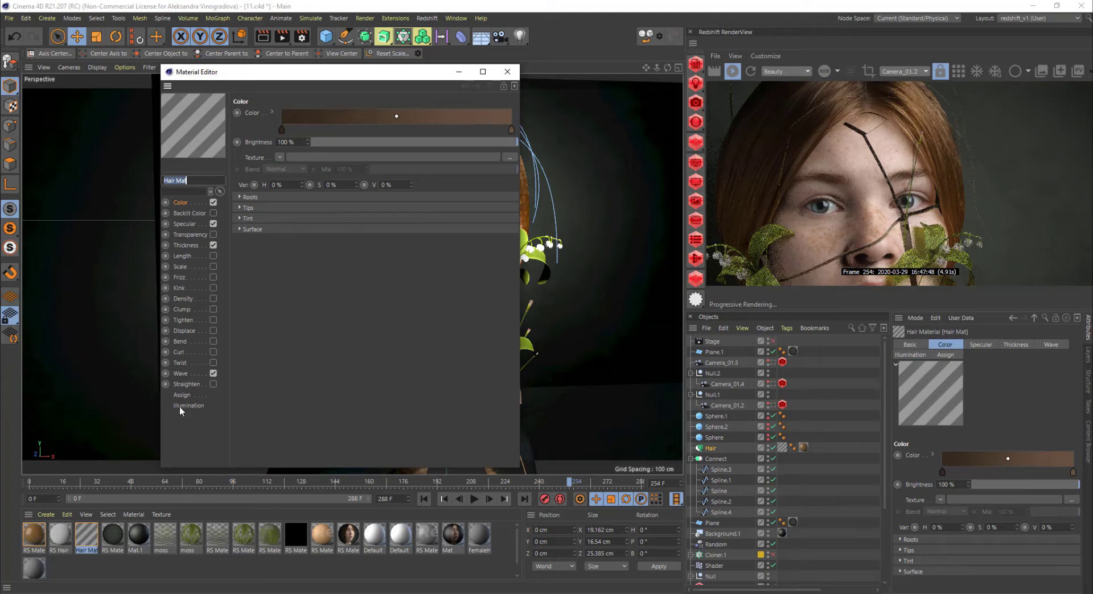
{"action": "left_click", "coordinate": [180, 374]}
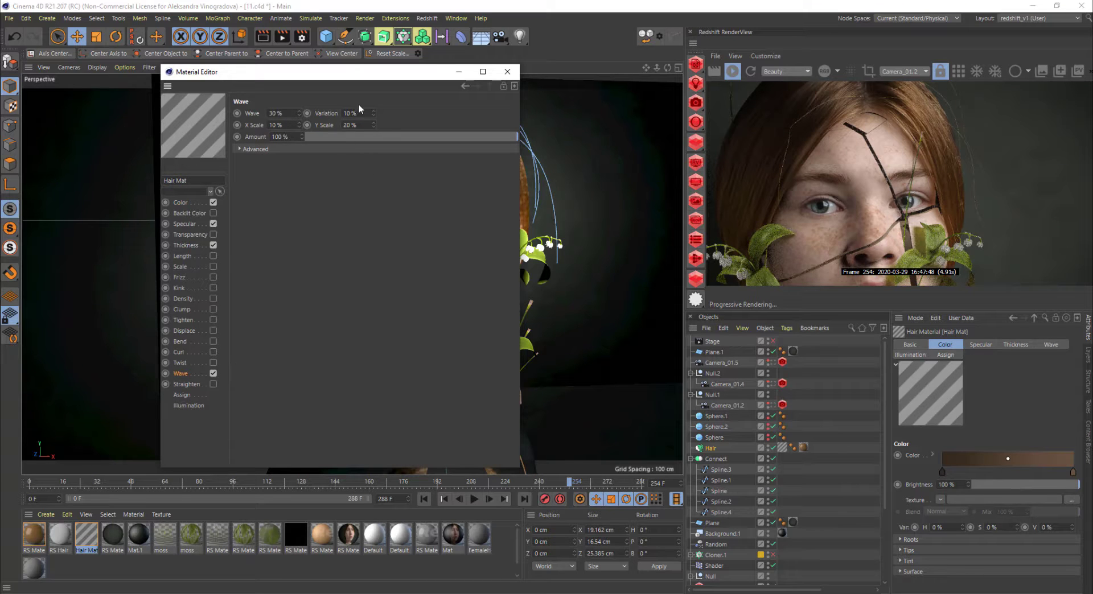
{"action": "left_click", "coordinate": [507, 71]}
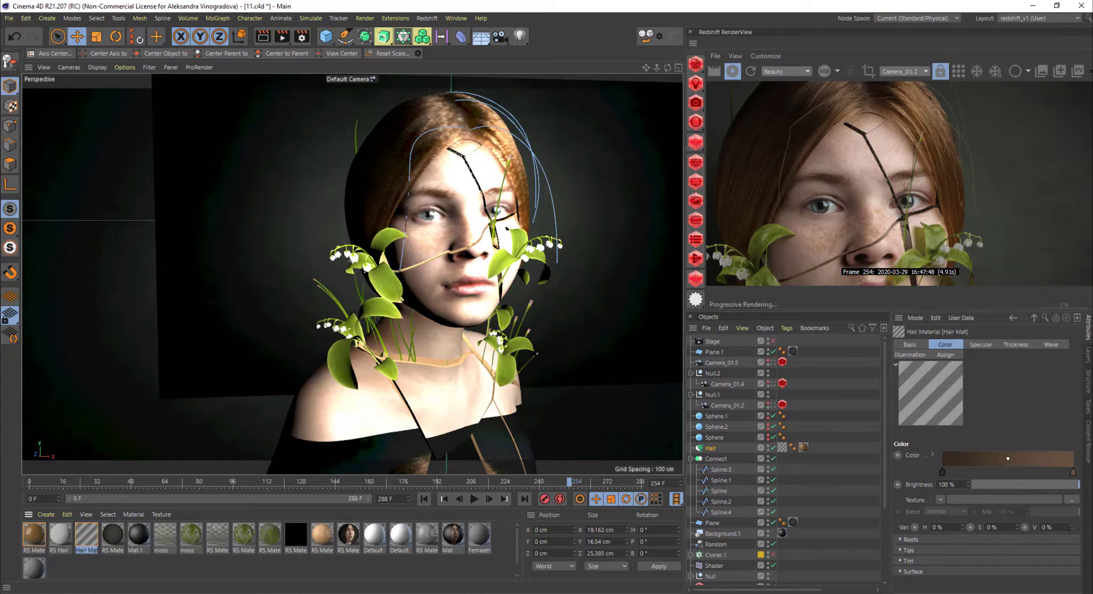
{"action": "left_click", "coordinate": [710, 576]}
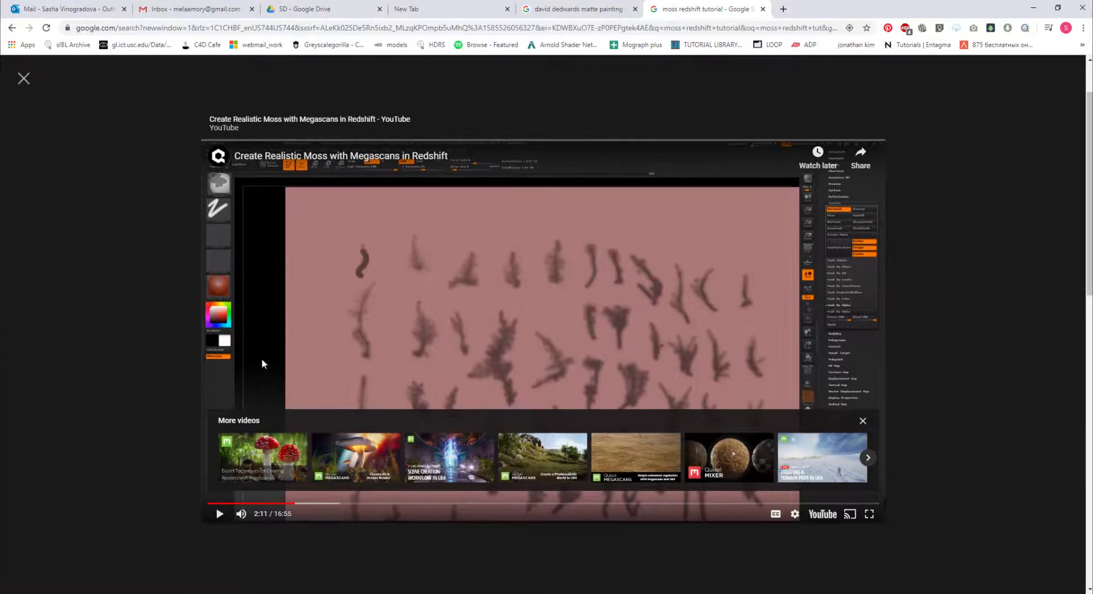
Step: Switch to the browser, skim the "Create Realistic Moss with Megascans in Redshift" video at about 1:19 and 1:53, and pause it
{"action": "left_click", "coordinate": [260, 504]}
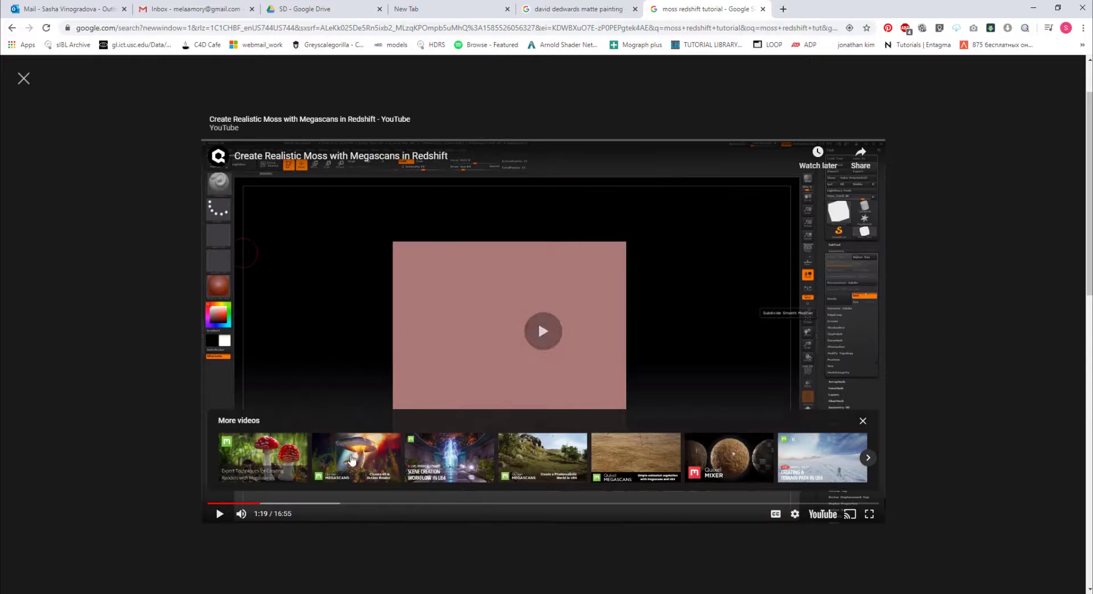
{"action": "left_click", "coordinate": [283, 504]}
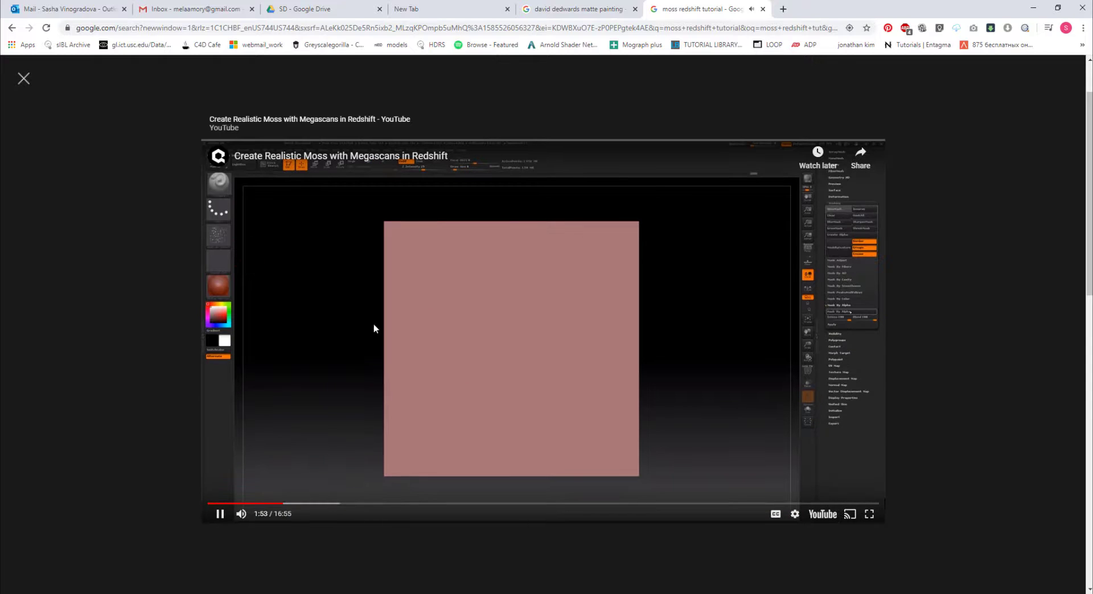
{"action": "left_click", "coordinate": [219, 515]}
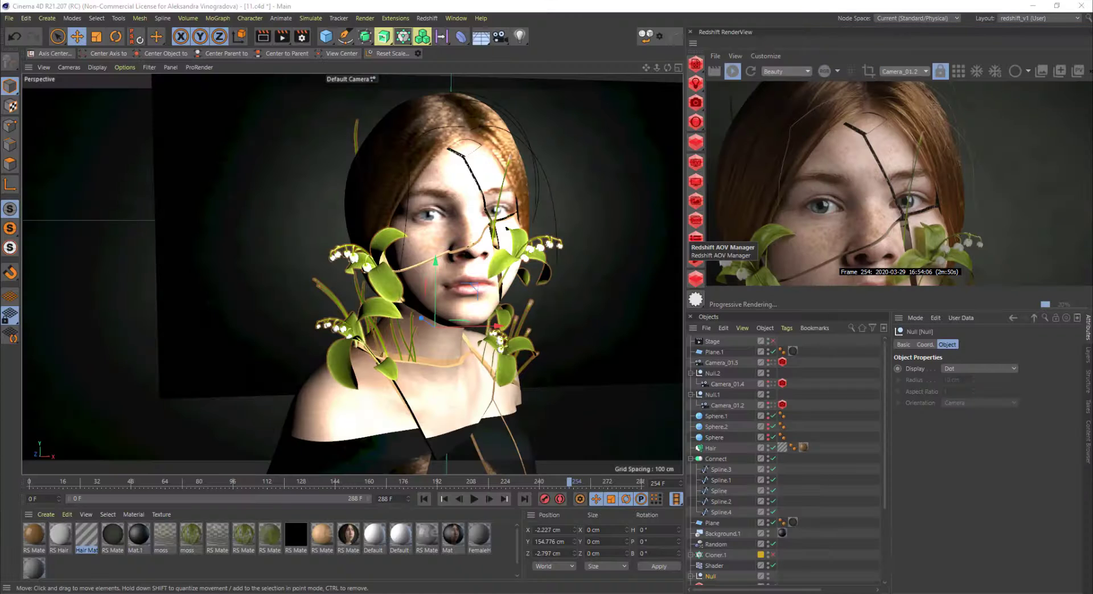
Step: Create a new Cinema 4D project and save it as moss_02 in the NAB project's 3d folder
{"action": "left_click", "coordinate": [9, 18]}
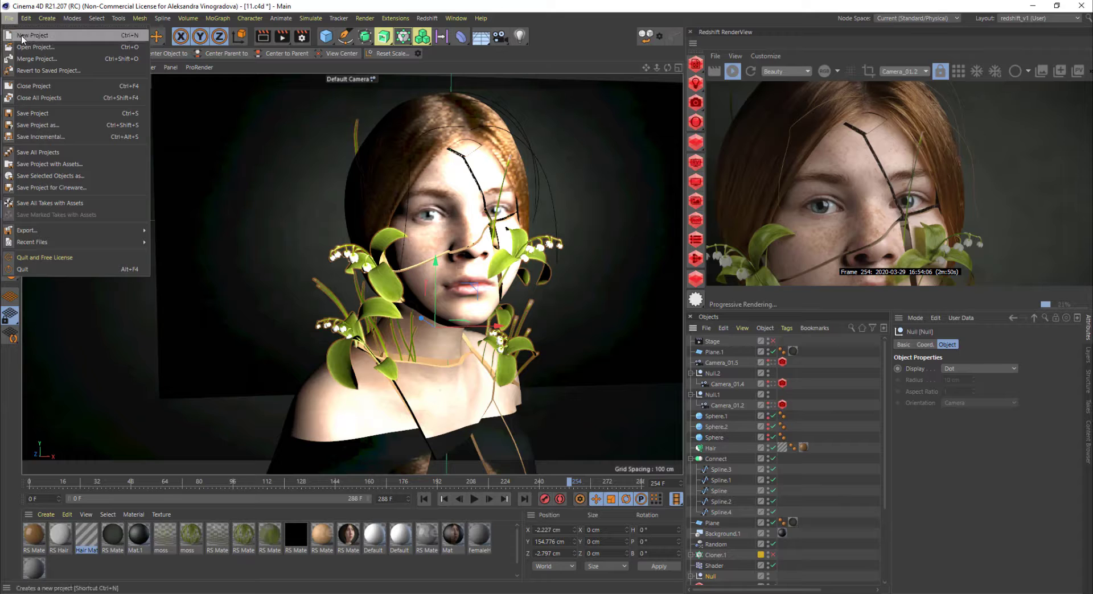
{"action": "left_click", "coordinate": [23, 36]}
{"action": "left_click", "coordinate": [9, 18]}
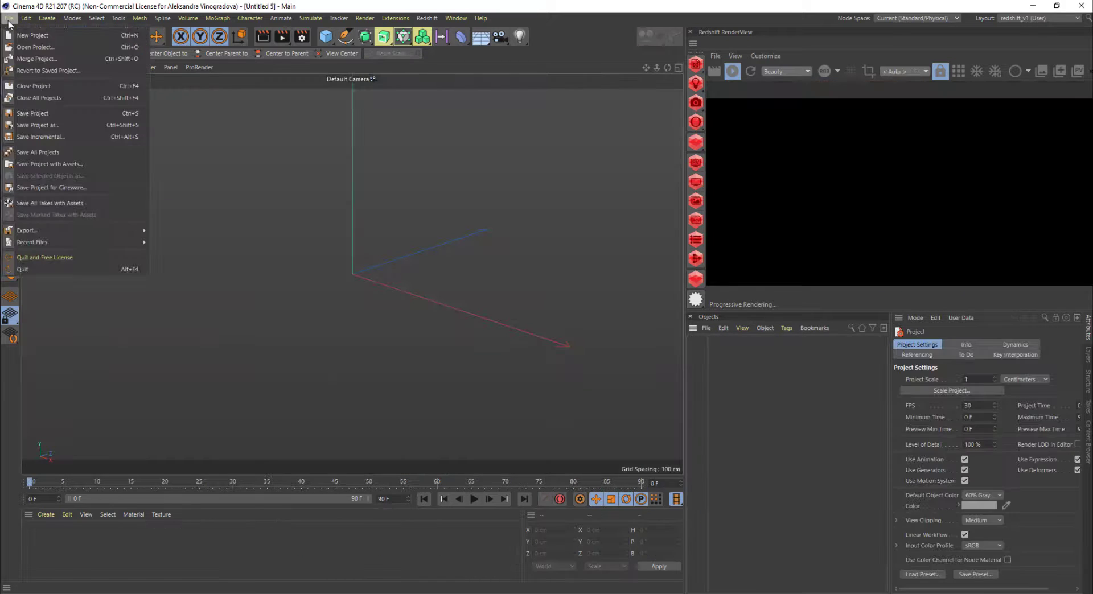
{"action": "left_click", "coordinate": [47, 125]}
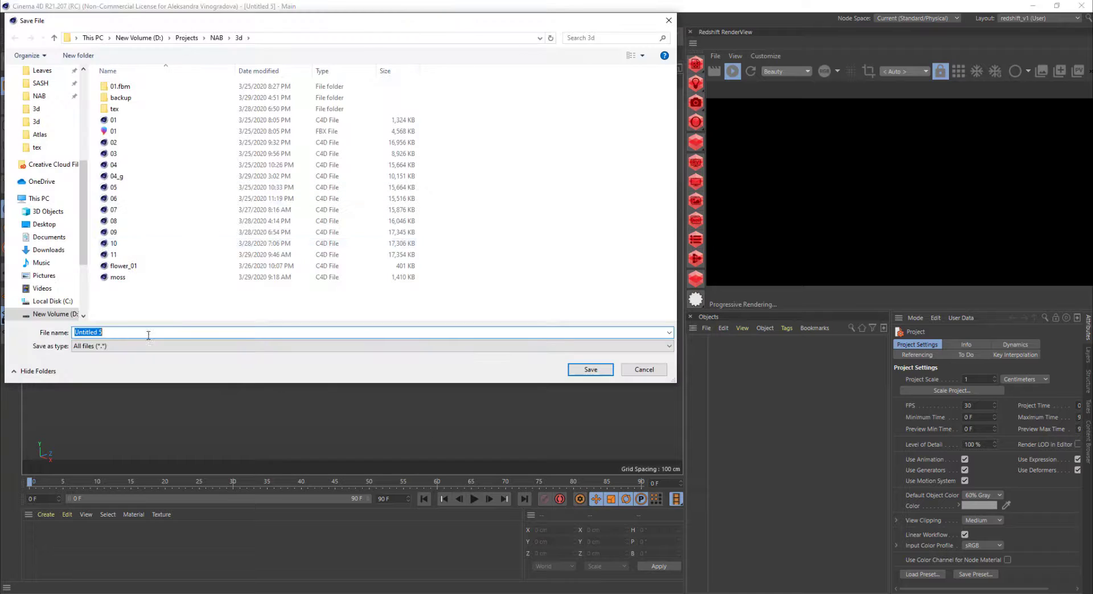
{"action": "left_click", "coordinate": [119, 278]}
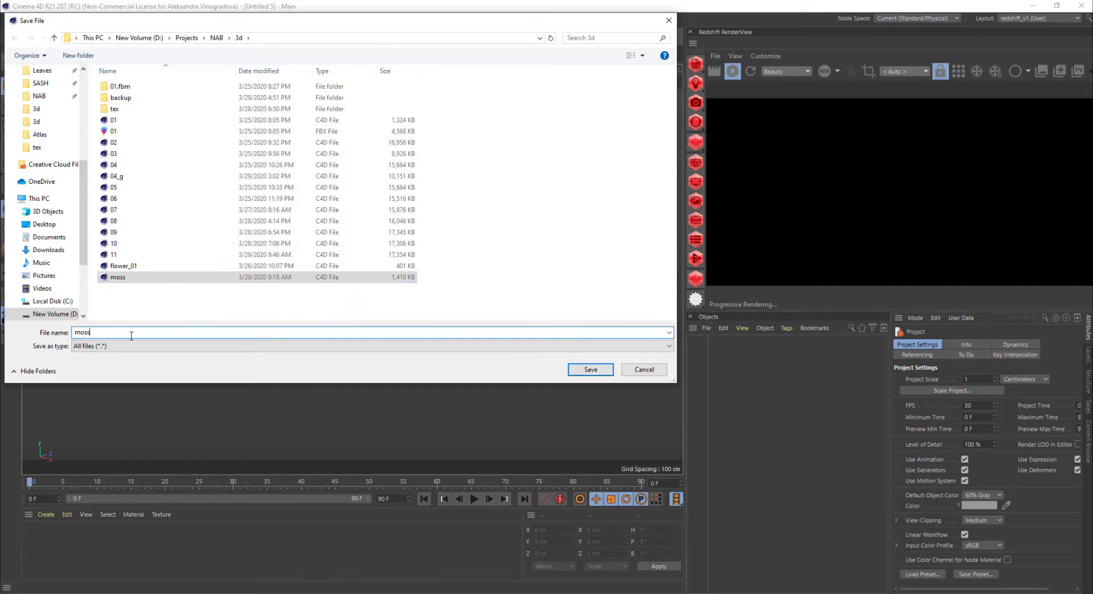
{"action": "type", "text": "_02"}
{"action": "key", "text": "Return"}
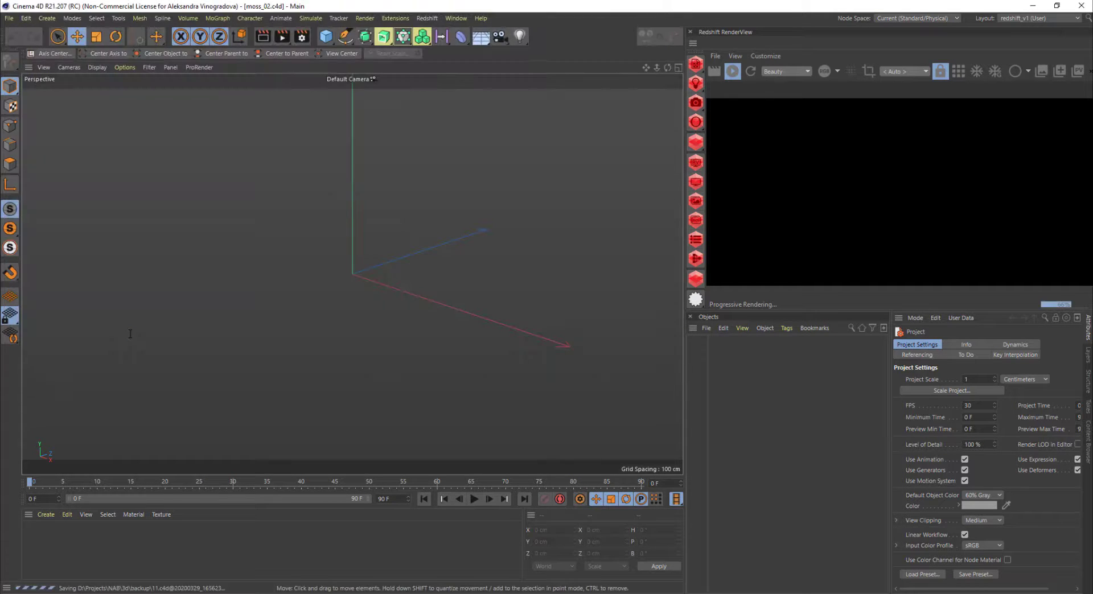
Step: Show the Top view at full size and open its background image settings
{"action": "left_click_drag", "start_coordinate": [434, 238], "coordinate": [359, 371], "text": "alt"}
{"action": "middle_click", "coordinate": [439, 279]}
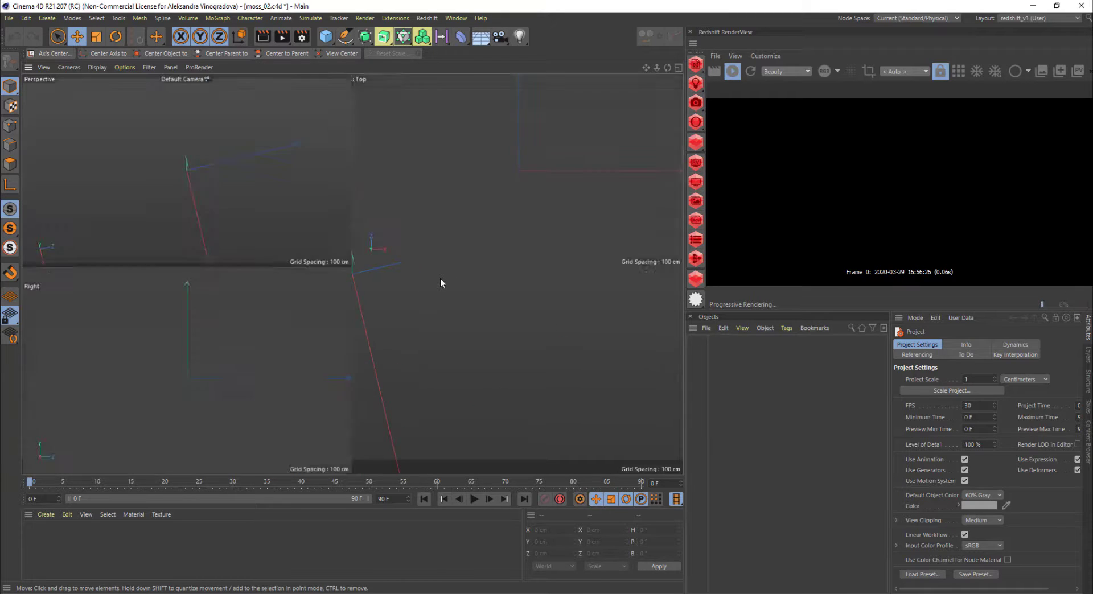
{"action": "middle_click", "coordinate": [525, 153]}
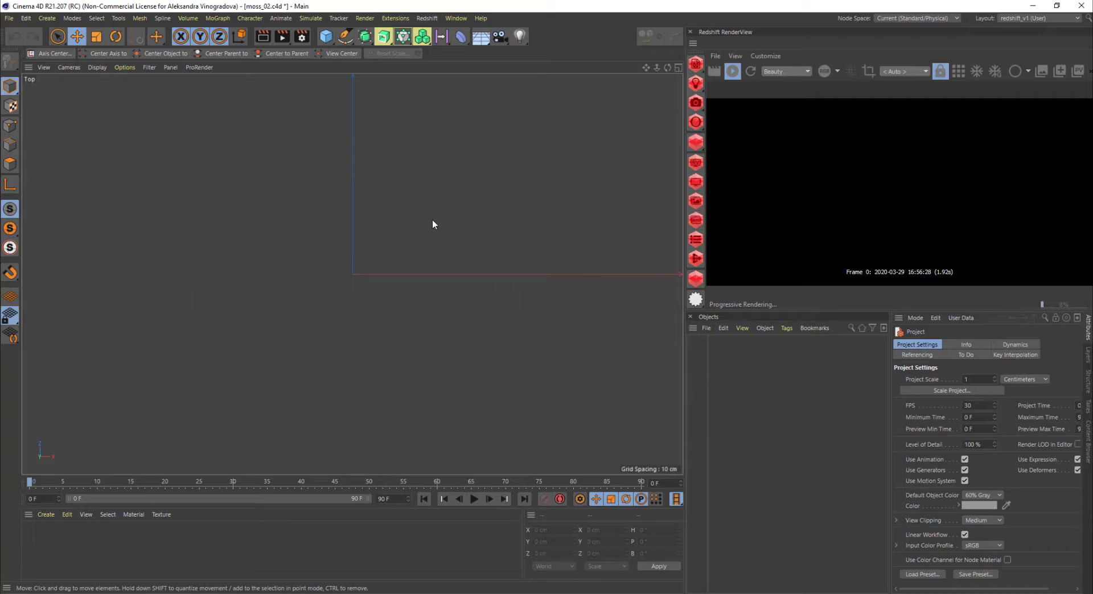
{"action": "middle_click_drag", "start_coordinate": [433, 220], "coordinate": [446, 250]}
{"action": "key", "text": "alt+v"}
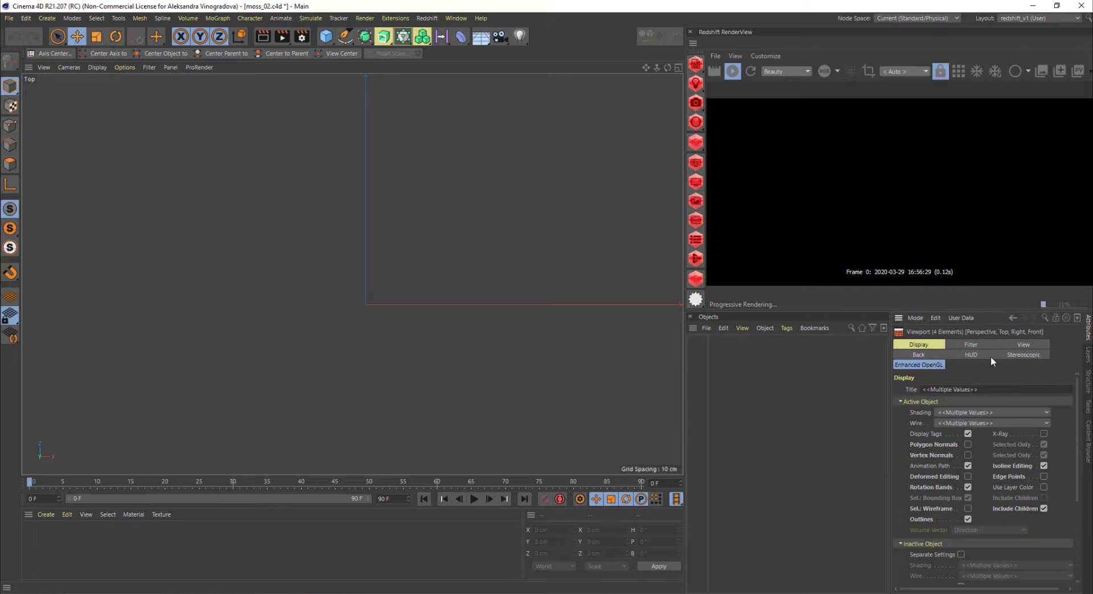
{"action": "left_click", "coordinate": [1023, 345]}
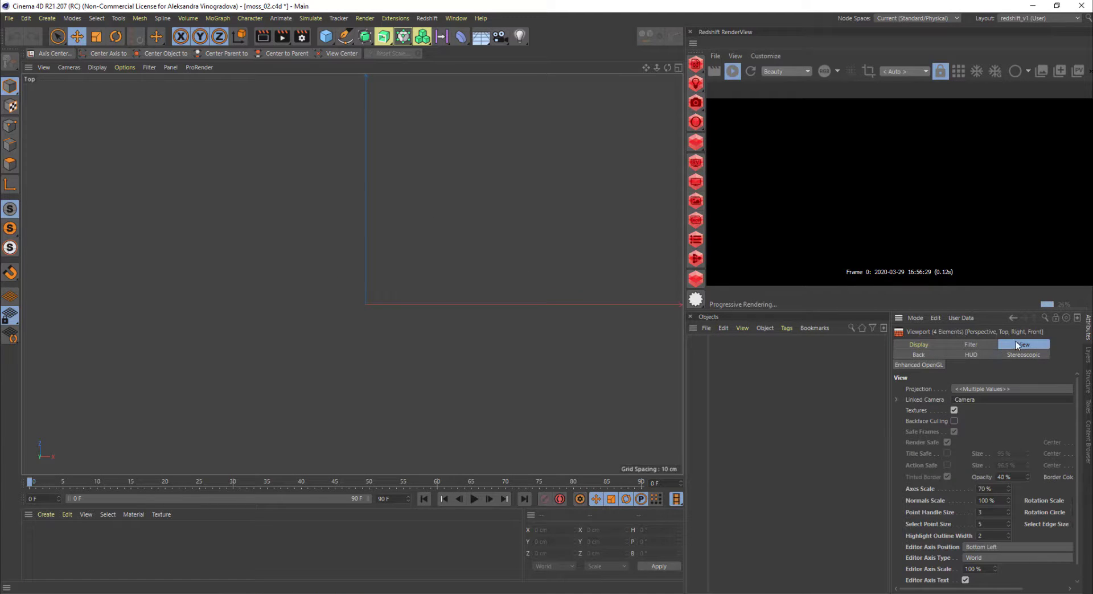
{"action": "left_click", "coordinate": [919, 355]}
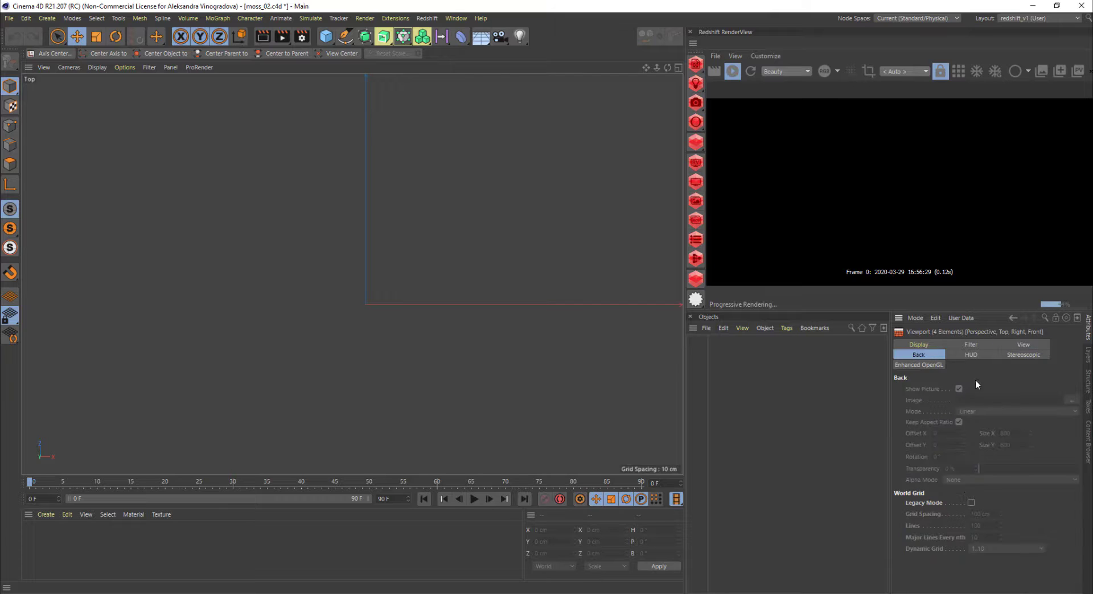
{"action": "left_click", "coordinate": [501, 269]}
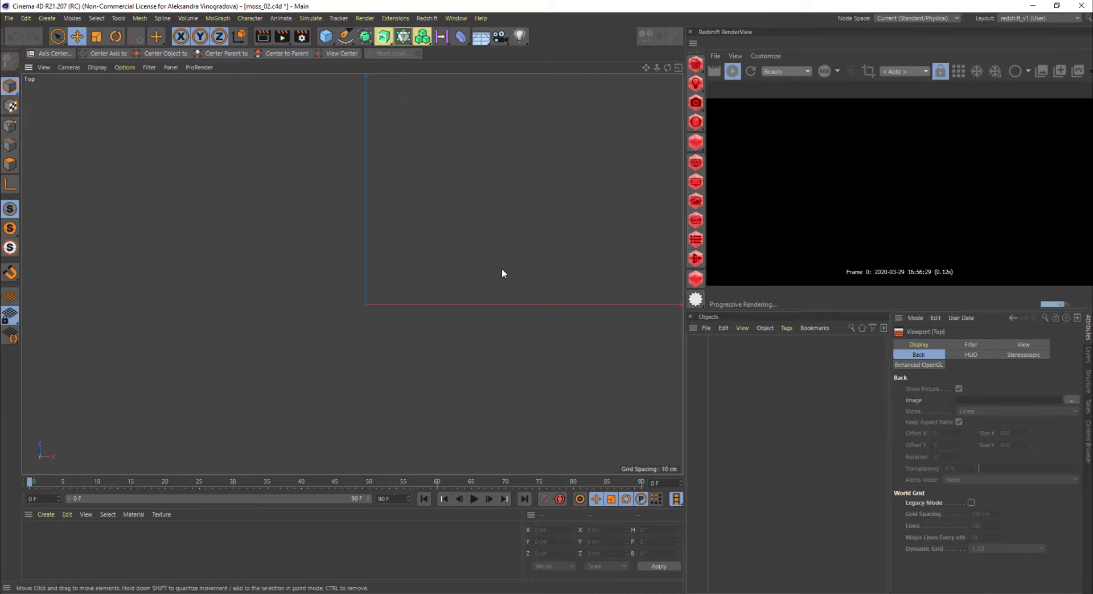
Step: Load qhDib_4K_Opacity from the NAB project's 3d/tex folder as the Top view's background image
{"action": "left_click", "coordinate": [1071, 401]}
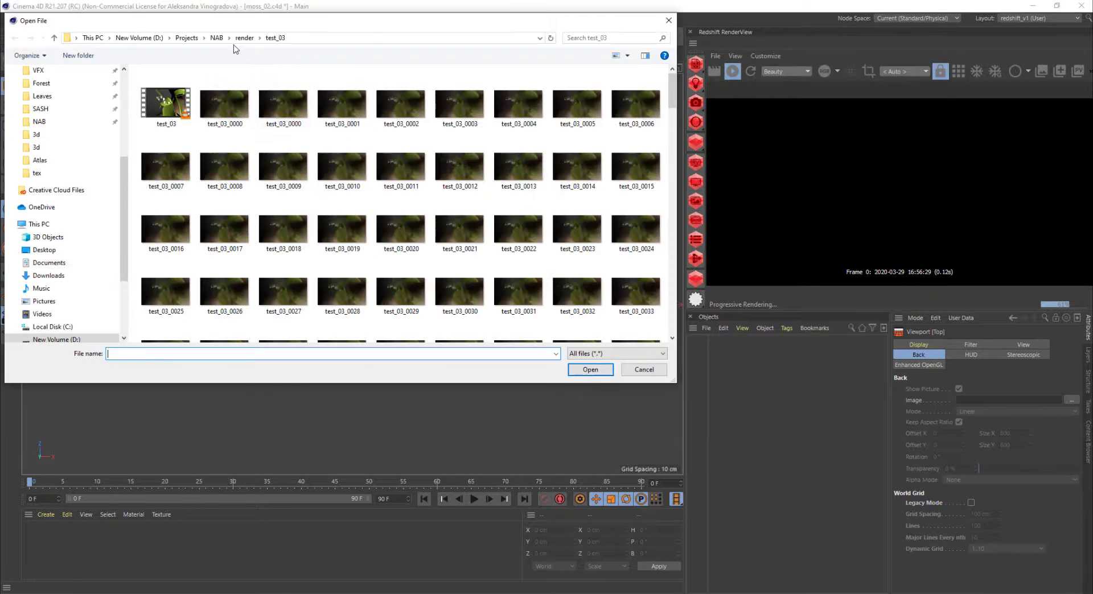
{"action": "left_click", "coordinate": [245, 38]}
{"action": "left_click", "coordinate": [216, 38]}
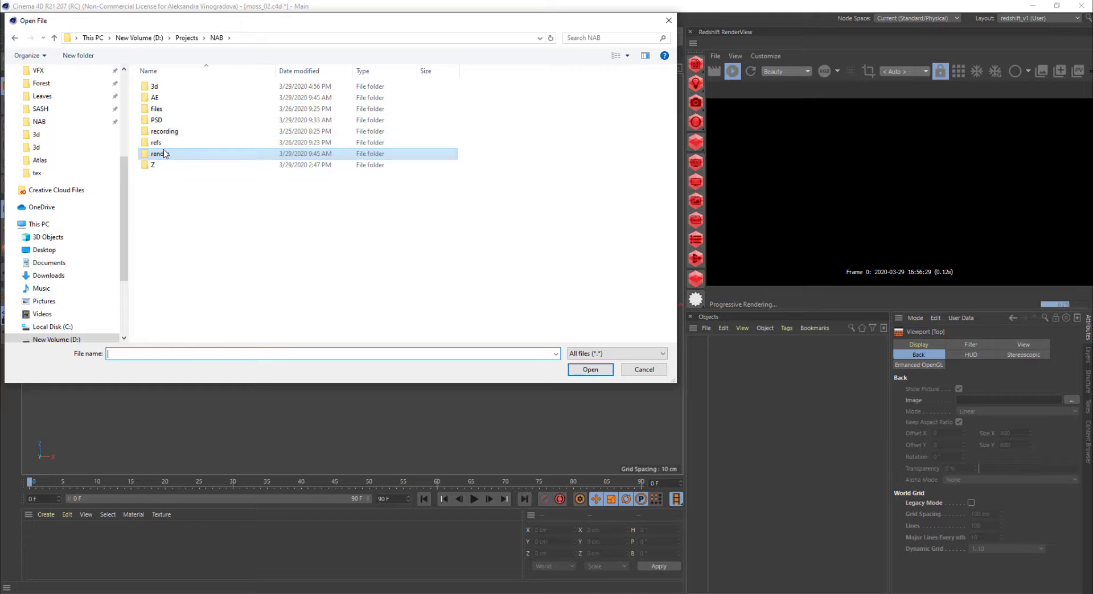
{"action": "double_click", "coordinate": [155, 87]}
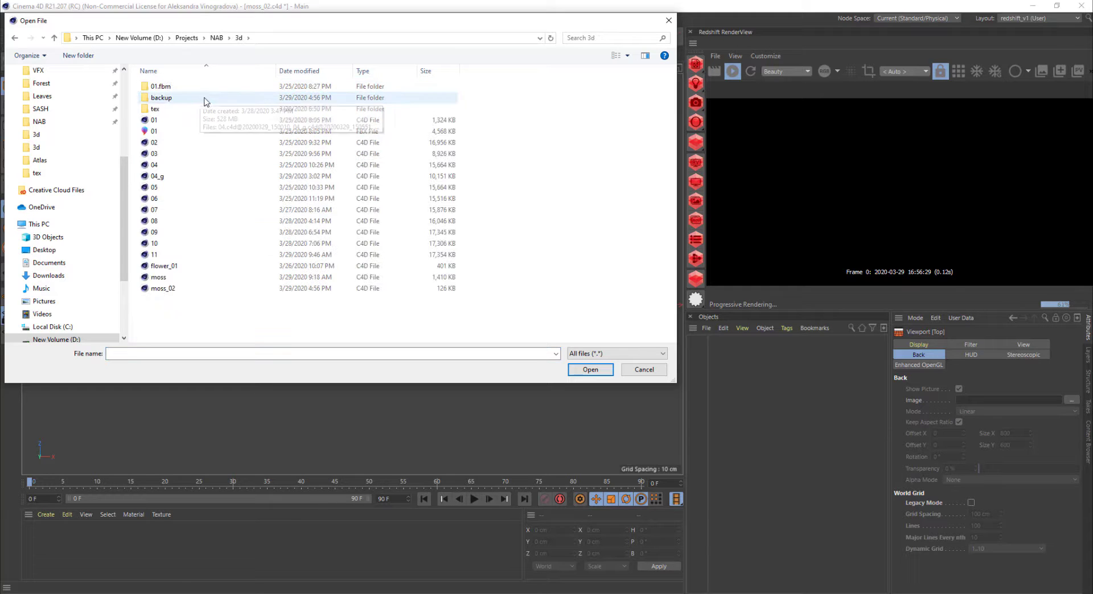
{"action": "double_click", "coordinate": [165, 110]}
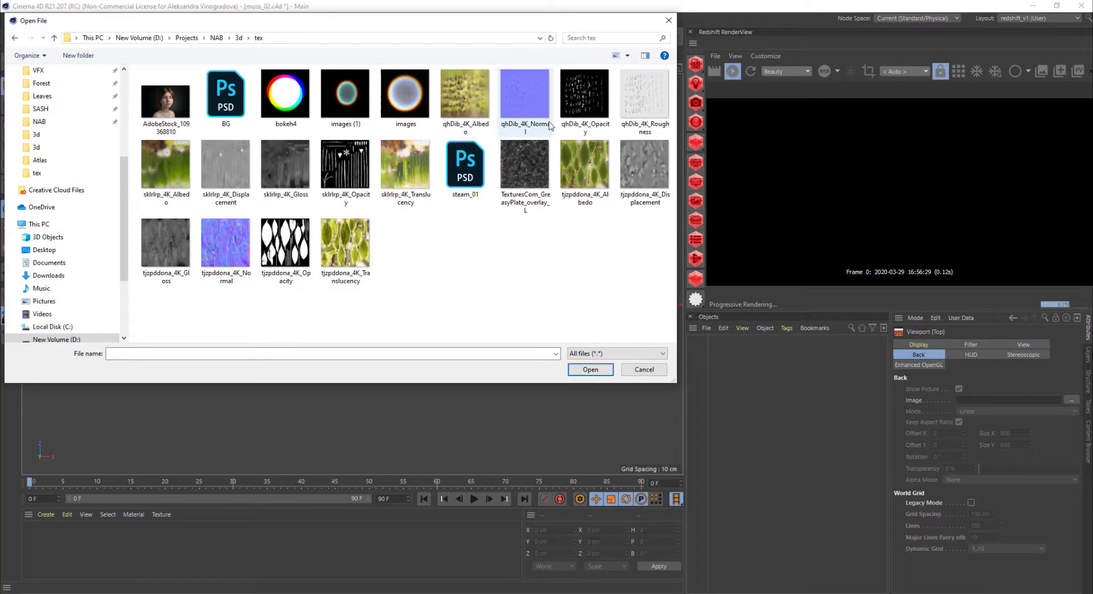
{"action": "double_click", "coordinate": [586, 89]}
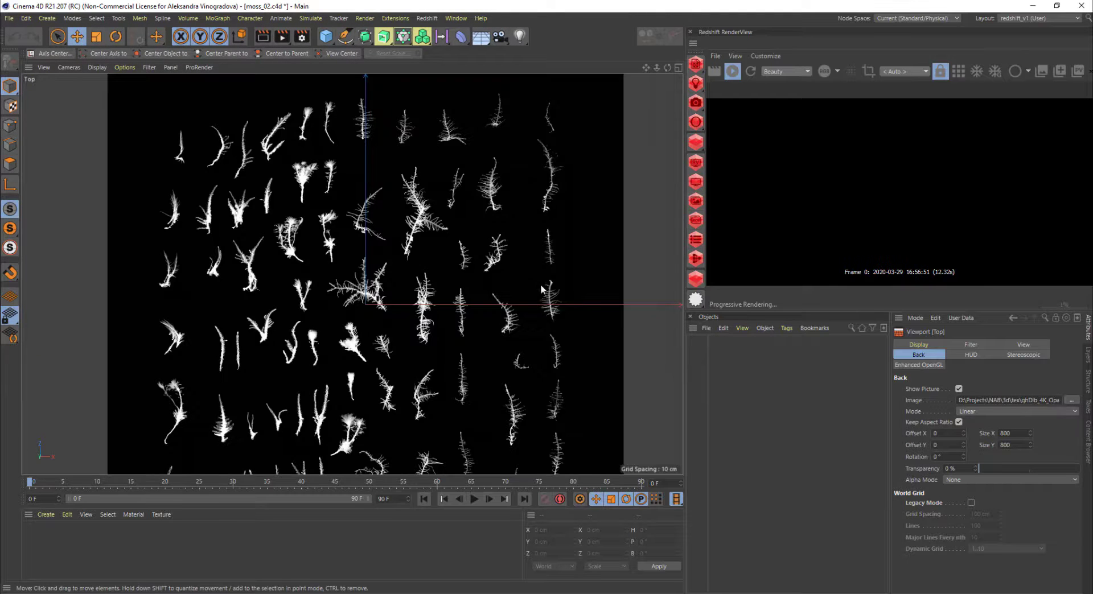
Step: Add a Polygon primitive over the moss opacity reference in the Top view and stop the live Redshift render
{"action": "mouse_move", "coordinate": [496, 263]}
{"action": "right_mouse_down", "text": "alt"}
{"action": "mouse_move", "coordinate": [467, 265]}
{"action": "mouse_move", "coordinate": [500, 269]}
{"action": "right_mouse_up", "text": "alt"}
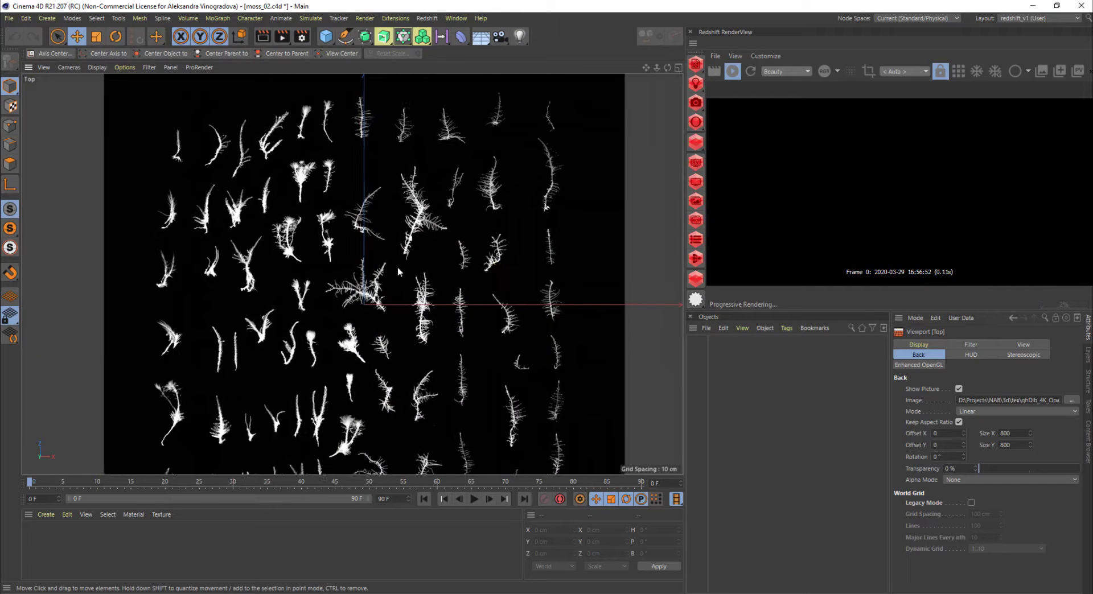
{"action": "mouse_move", "coordinate": [400, 267]}
{"action": "middle_mouse_down", "text": "alt"}
{"action": "mouse_move", "coordinate": [440, 212]}
{"action": "mouse_move", "coordinate": [425, 272]}
{"action": "middle_mouse_up", "text": "alt"}
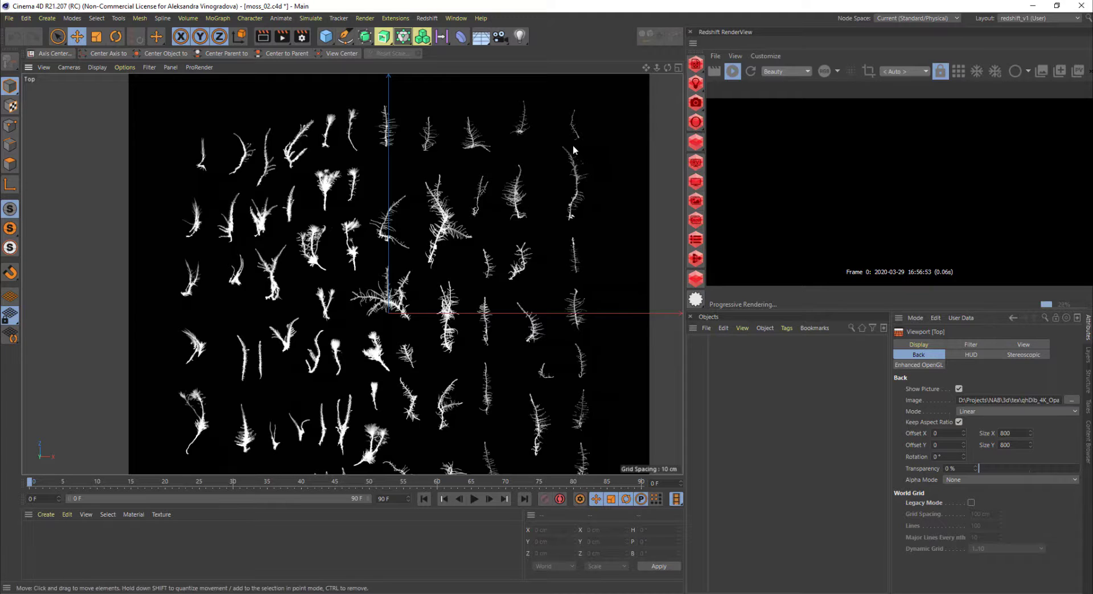
{"action": "middle_click_drag", "start_coordinate": [400, 135], "coordinate": [408, 179], "text": "alt"}
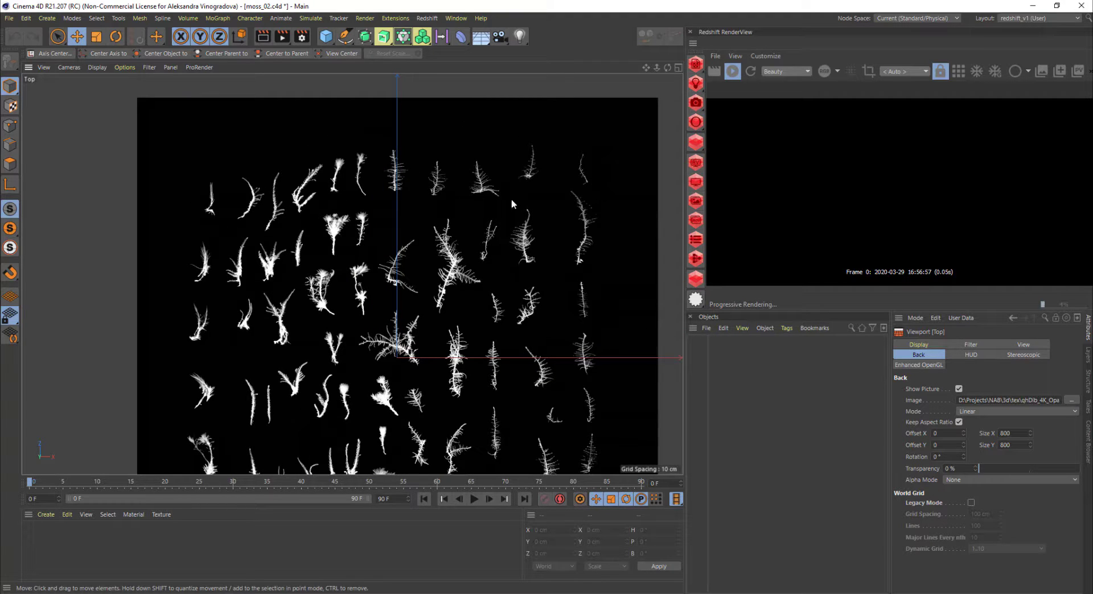
{"action": "middle_click_drag", "start_coordinate": [542, 218], "coordinate": [551, 254], "text": "alt"}
{"action": "scroll", "coordinate": [428, 195], "scroll_direction": "up", "scroll_amount": 2}
{"action": "scroll", "coordinate": [439, 188], "scroll_direction": "down", "scroll_amount": 2}
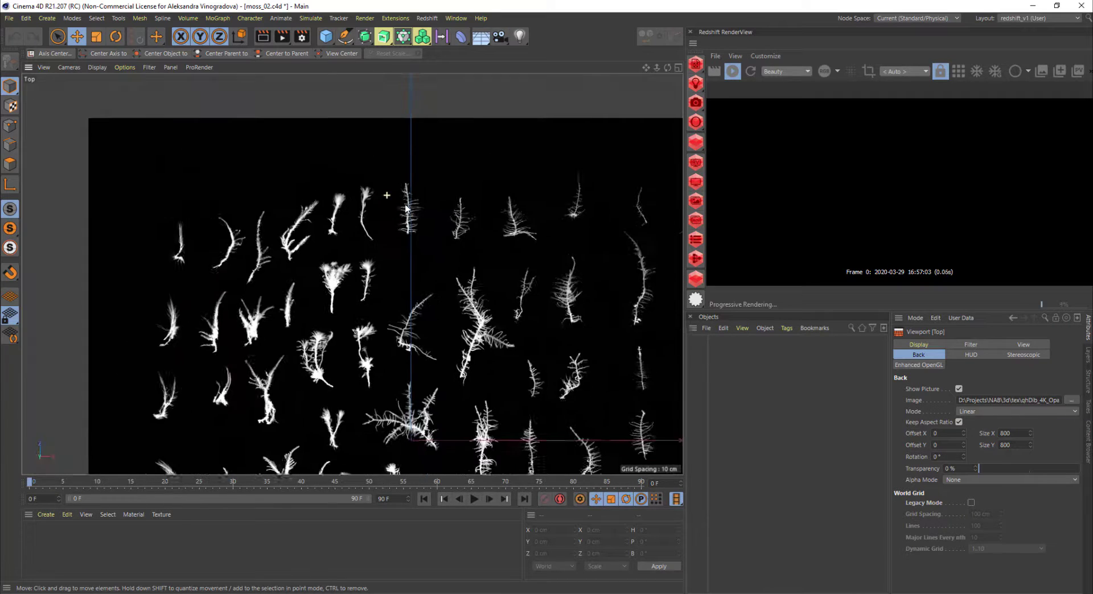
{"action": "scroll", "coordinate": [452, 182], "scroll_direction": "up", "scroll_amount": 2}
{"action": "left_click", "coordinate": [326, 37]}
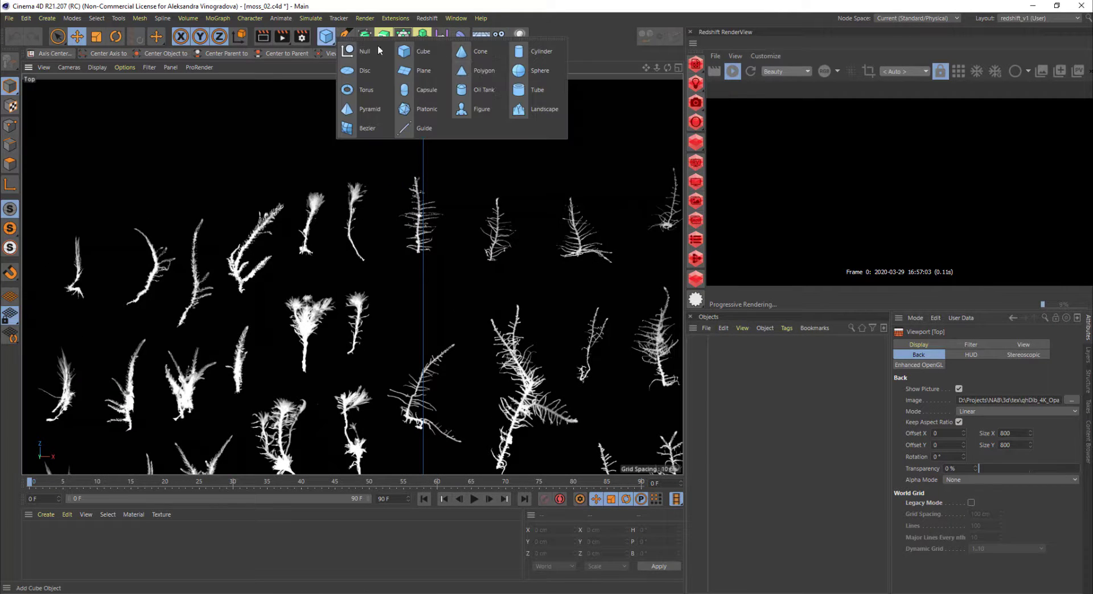
{"action": "left_click", "coordinate": [493, 72]}
{"action": "scroll", "coordinate": [475, 190], "scroll_direction": "down", "scroll_amount": 5}
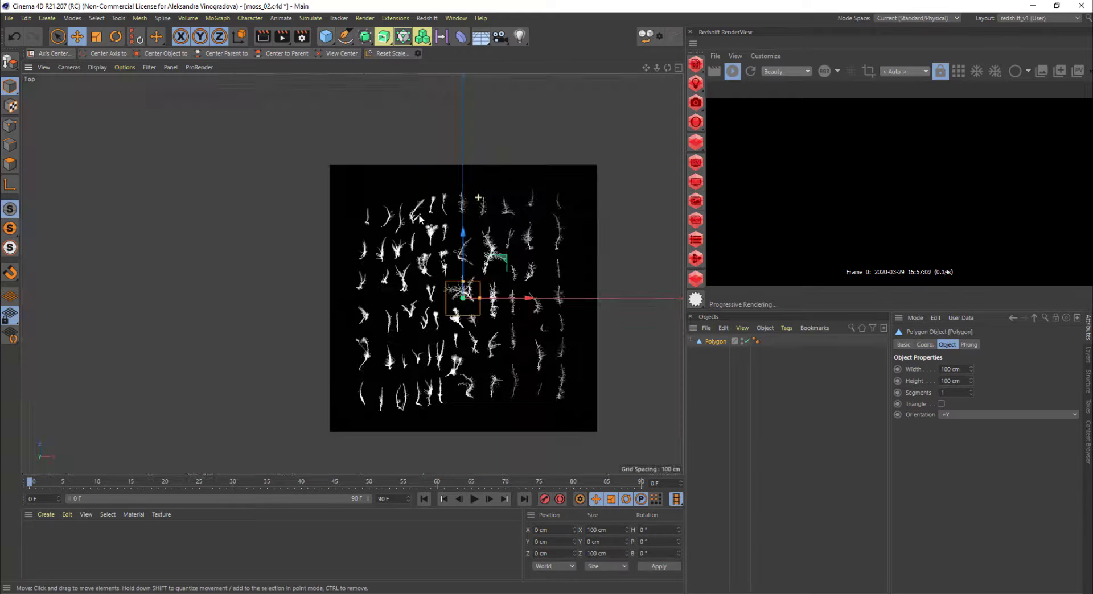
{"action": "scroll", "coordinate": [463, 324], "scroll_direction": "up", "scroll_amount": 5}
{"action": "left_click", "coordinate": [731, 74]}
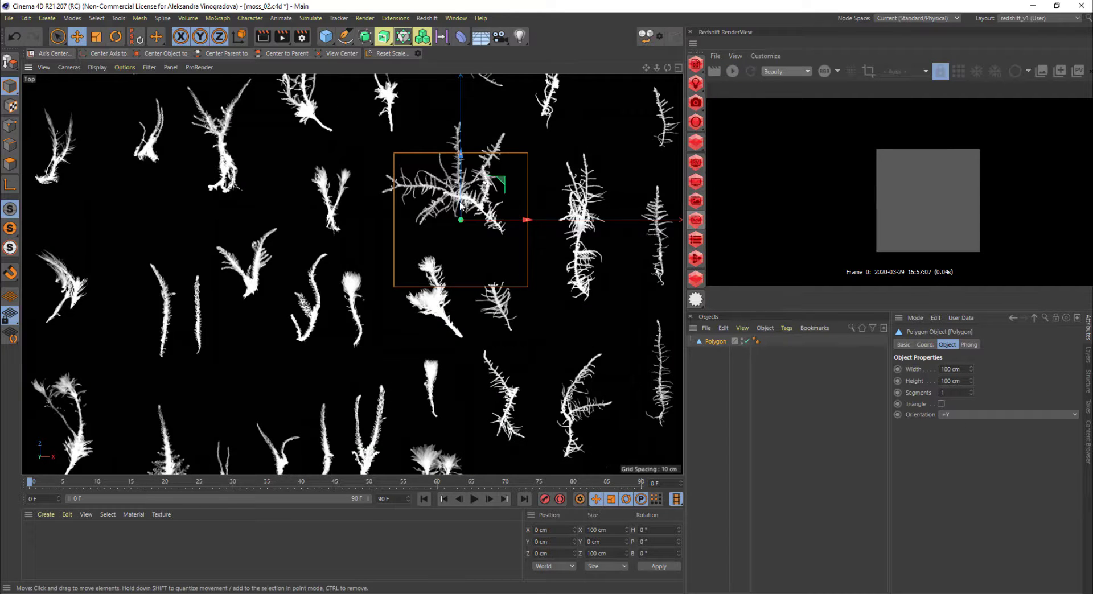
Step: Scale the polygon to 15 × 15 cm and place it over the root of a slim moss sprig, at about X -59.5 cm, Z 176.6 cm
{"action": "middle_click_drag", "start_coordinate": [459, 202], "coordinate": [455, 341], "text": "alt"}
{"action": "middle_click_drag", "start_coordinate": [476, 301], "coordinate": [495, 375], "text": "alt"}
{"action": "left_click_drag", "start_coordinate": [507, 392], "coordinate": [422, 155]}
{"action": "middle_click_drag", "start_coordinate": [438, 181], "coordinate": [475, 287], "text": "alt"}
{"action": "key", "text": "t"}
{"action": "left_click_drag", "start_coordinate": [451, 275], "coordinate": [140, 399]}
{"action": "scroll", "coordinate": [446, 293], "scroll_direction": "up", "scroll_amount": 5}
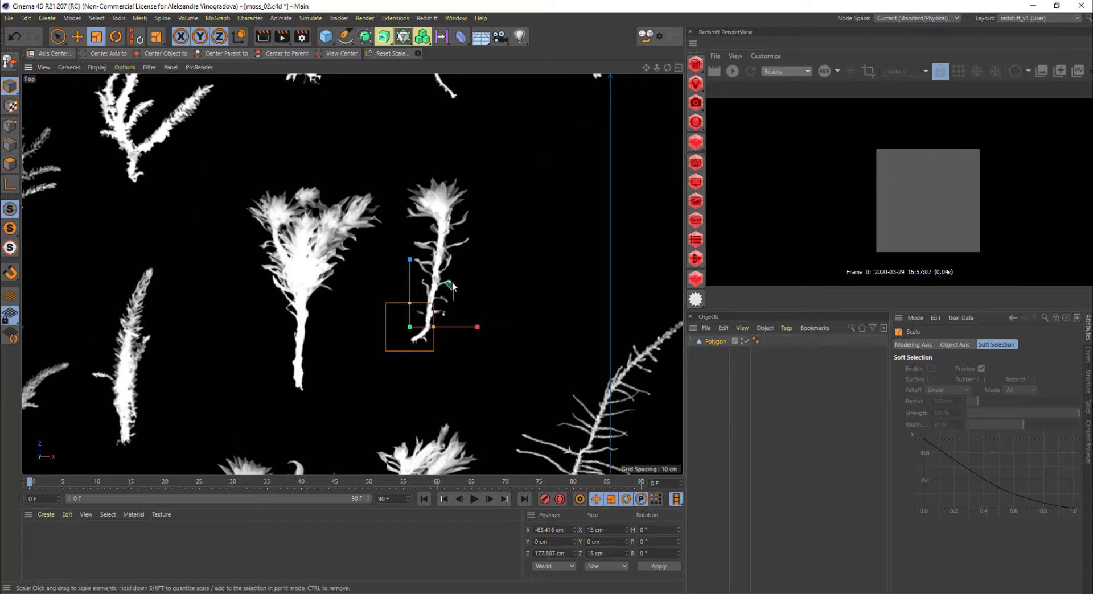
{"action": "key", "text": "e"}
{"action": "left_click_drag", "start_coordinate": [452, 288], "coordinate": [465, 293]}
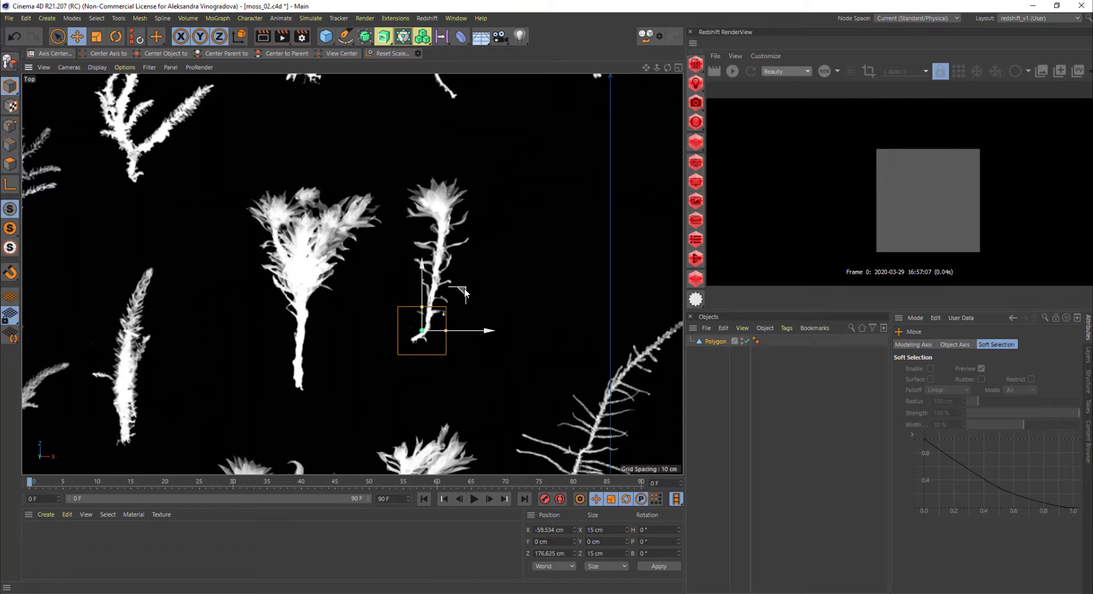
Step: Make the polygon editable and extrude its upper edge with the Polygon Pen into a strip of four quads covering the slim sprig
{"action": "key", "text": "c"}
{"action": "middle_click_drag", "start_coordinate": [457, 299], "coordinate": [455, 312], "text": "alt"}
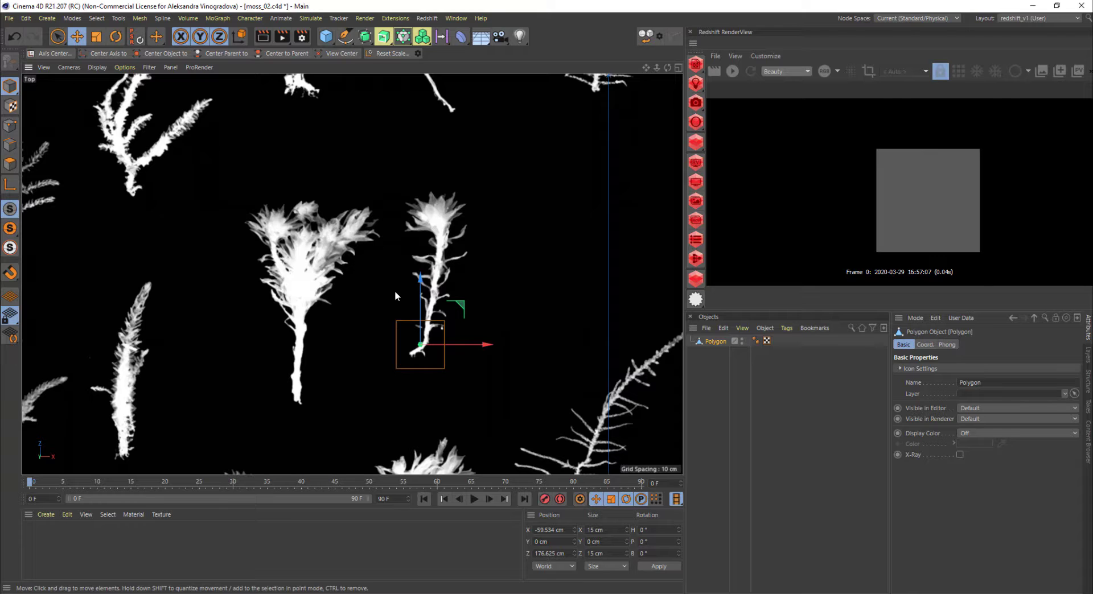
{"action": "key", "text": "m"}
{"action": "key", "text": "e"}
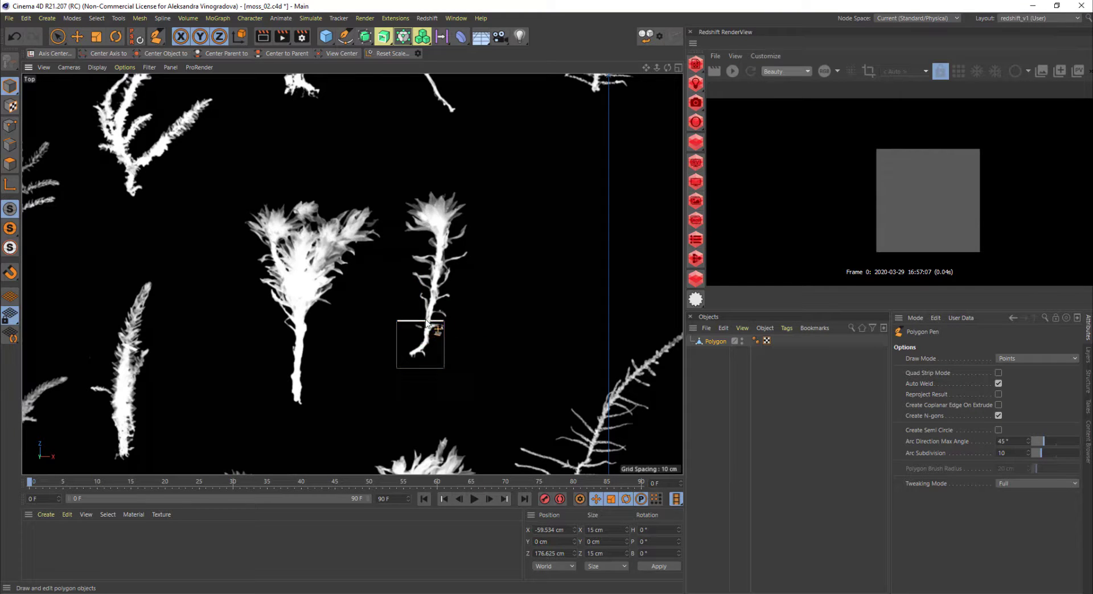
{"action": "left_click_drag", "start_coordinate": [426, 320], "coordinate": [451, 251]}
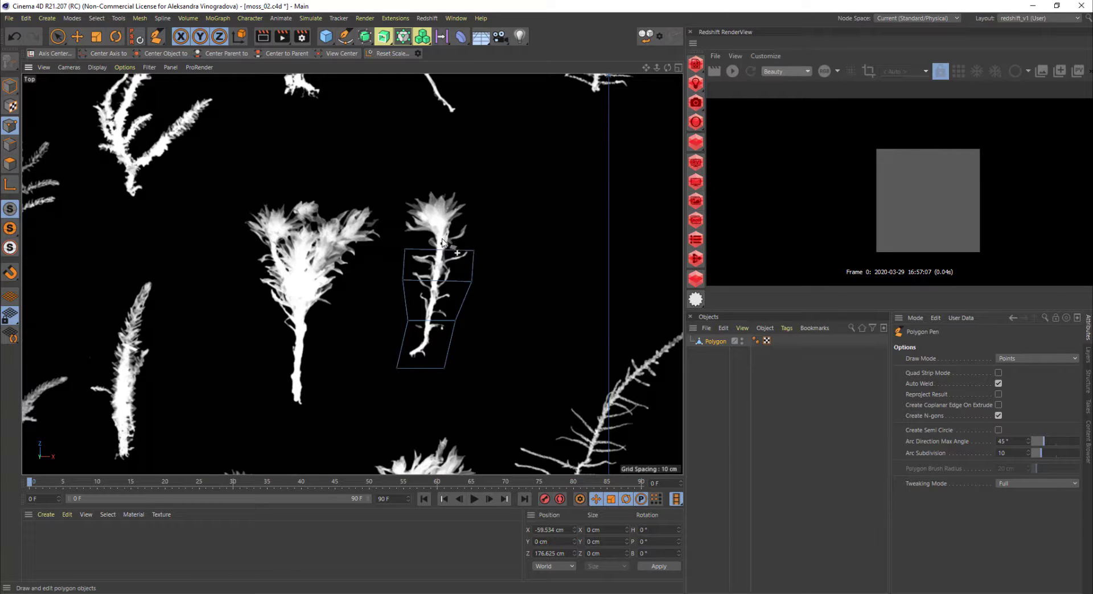
{"action": "left_click_drag", "start_coordinate": [453, 251], "coordinate": [441, 196], "text": "ctrl"}
Step: Extend polygons over the broad bushy sprig, remove the connecting polygon, and shape a four-row outline divided along its centre
{"action": "left_click_drag", "start_coordinate": [403, 347], "coordinate": [266, 394], "text": "ctrl"}
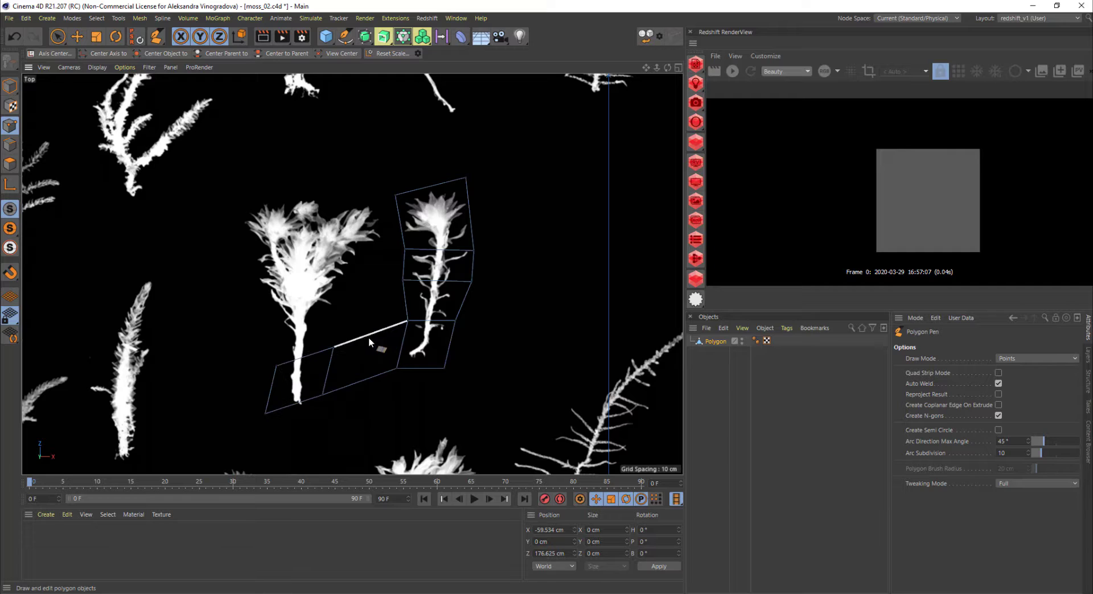
{"action": "left_click", "coordinate": [369, 338], "text": "ctrl"}
{"action": "left_click_drag", "start_coordinate": [297, 358], "coordinate": [257, 301], "text": "ctrl"}
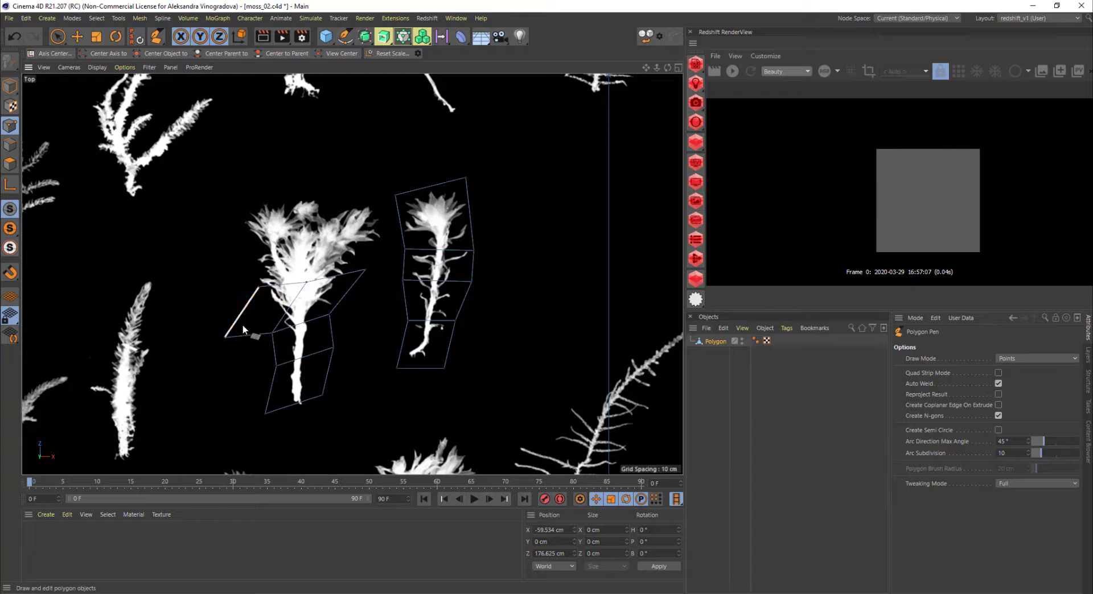
{"action": "key", "text": "ctrl+z"}
{"action": "left_click_drag", "start_coordinate": [307, 282], "coordinate": [230, 287]}
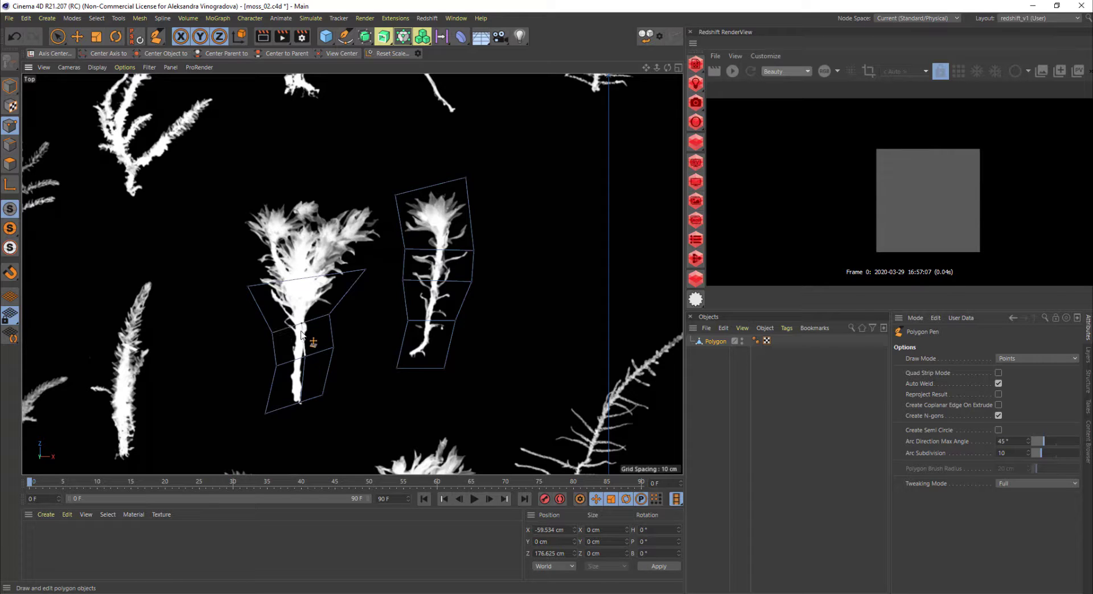
{"action": "left_click", "coordinate": [302, 279]}
{"action": "left_click_drag", "start_coordinate": [272, 284], "coordinate": [269, 208]}
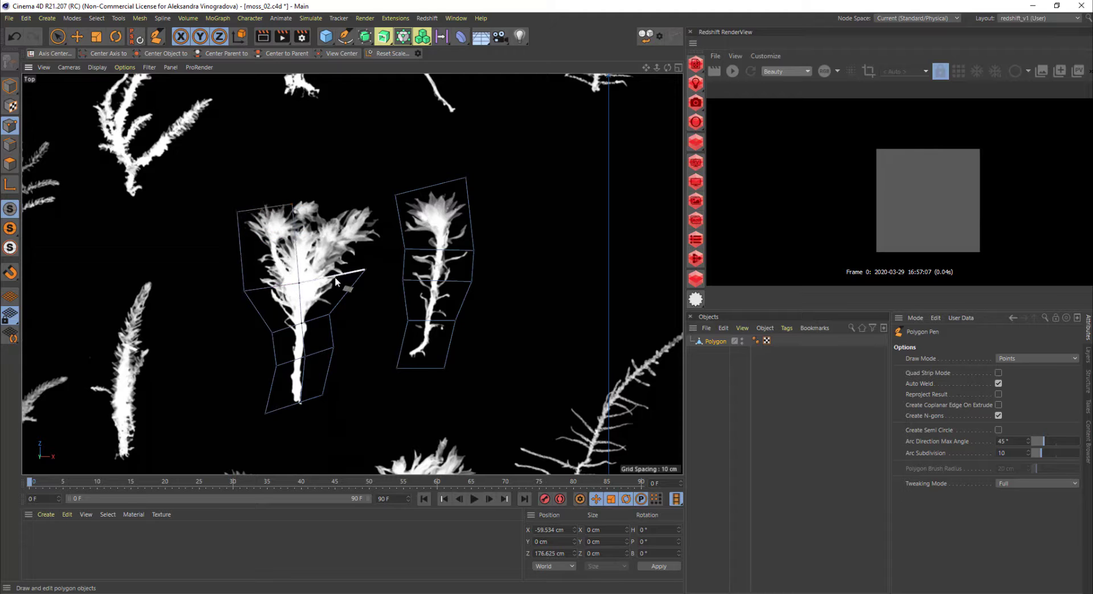
{"action": "left_click_drag", "start_coordinate": [330, 277], "coordinate": [377, 203], "text": "ctrl"}
Step: Extrude polygons over the slender sprig beside the bushy one, delete the connecting polygon, and build a four-quad strip up to its tip
{"action": "scroll", "coordinate": [341, 228], "scroll_direction": "down", "scroll_amount": 5}
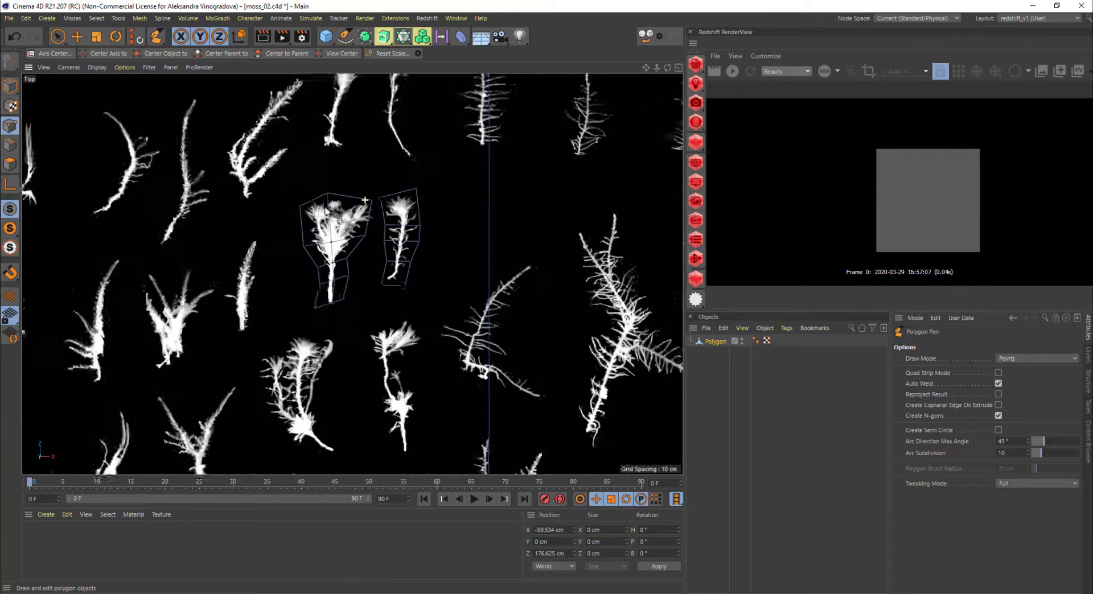
{"action": "scroll", "coordinate": [403, 319], "scroll_direction": "up", "scroll_amount": 4}
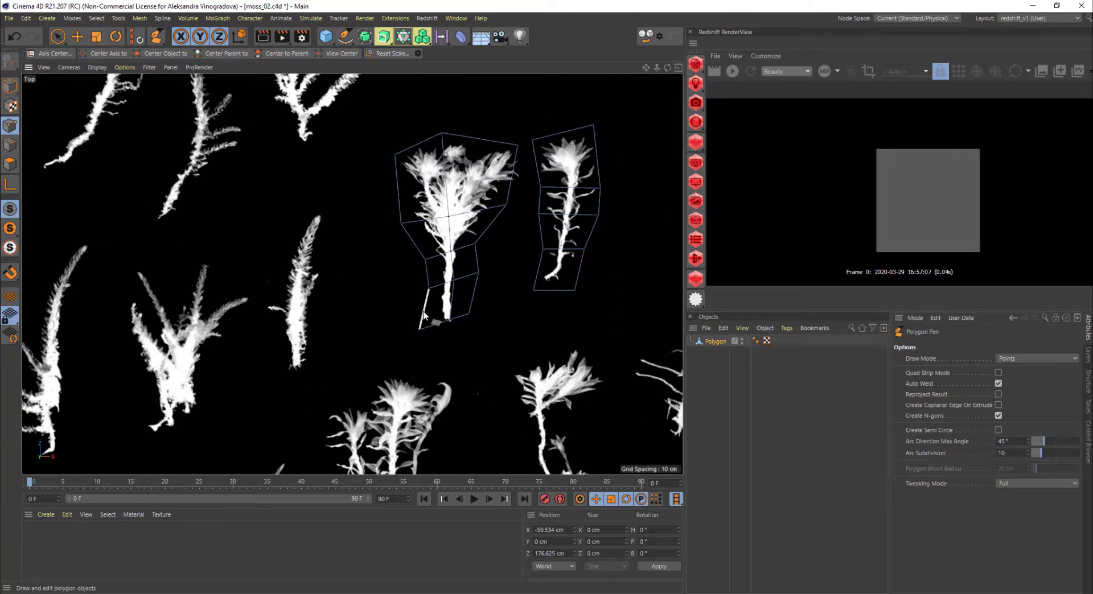
{"action": "left_click_drag", "start_coordinate": [424, 316], "coordinate": [266, 362], "text": "ctrl"}
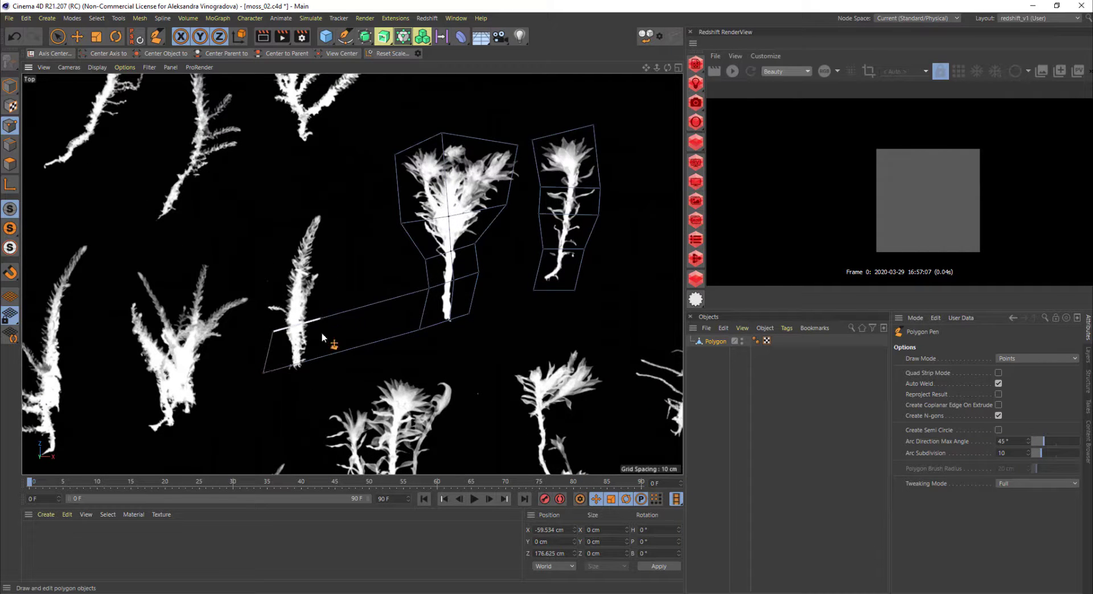
{"action": "left_click", "coordinate": [324, 356]}
{"action": "left_click", "coordinate": [351, 312], "text": "ctrl"}
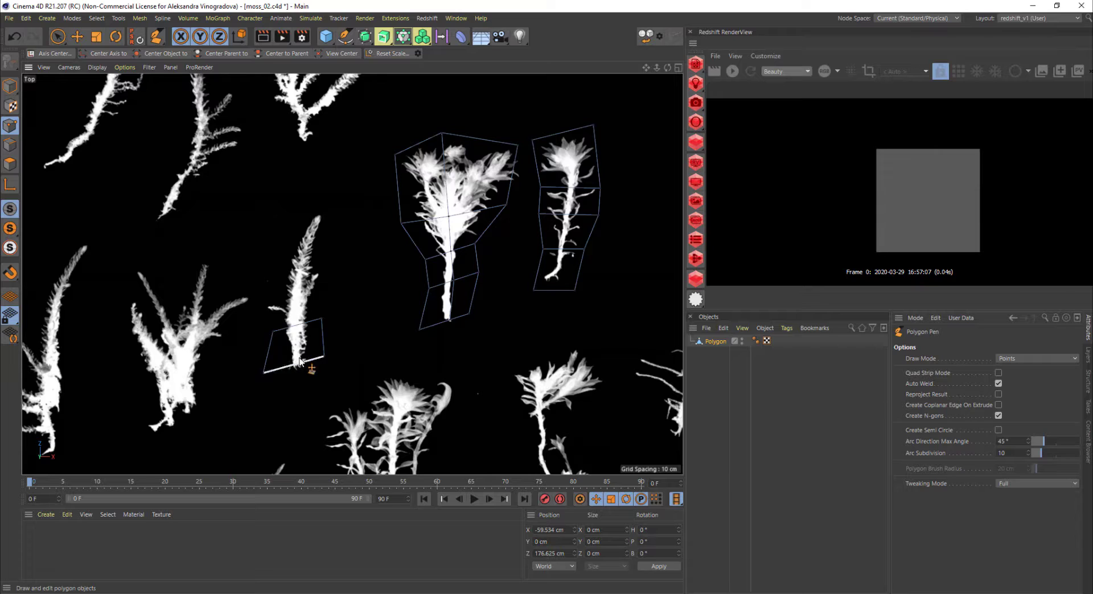
{"action": "left_click_drag", "start_coordinate": [266, 390], "coordinate": [275, 379]}
{"action": "left_click_drag", "start_coordinate": [298, 326], "coordinate": [310, 261], "text": "ctrl"}
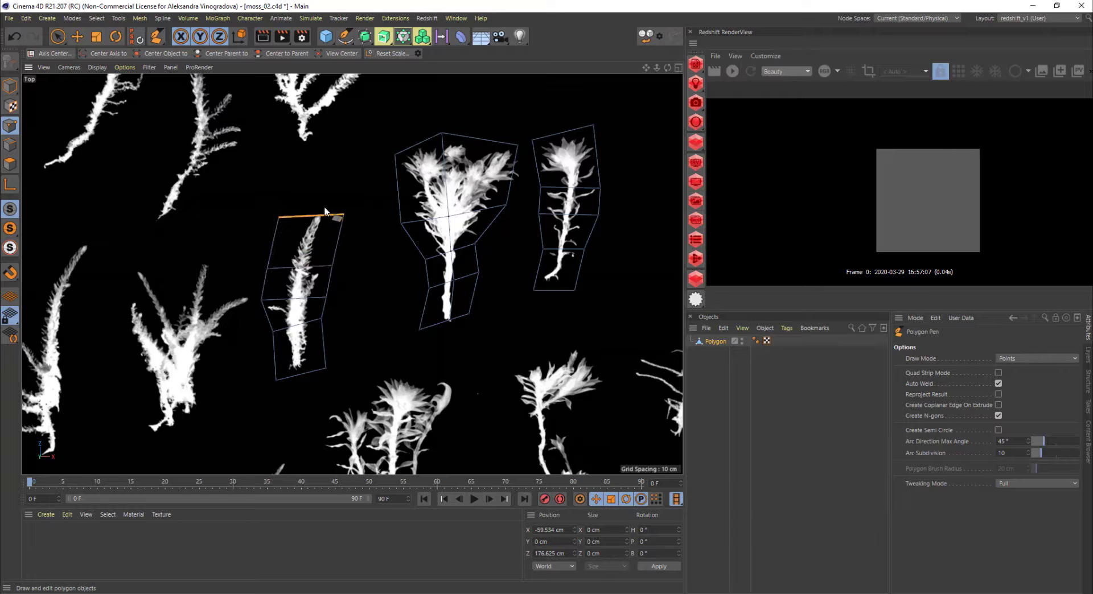
{"action": "left_click_drag", "start_coordinate": [325, 208], "coordinate": [325, 206], "text": "ctrl"}
Step: Cover the forked sprig with a separate four-row polygon patch and cut it vertically through the middle
{"action": "middle_click_drag", "start_coordinate": [264, 372], "coordinate": [348, 317], "text": "alt"}
{"action": "left_click_drag", "start_coordinate": [357, 312], "coordinate": [211, 374], "text": "ctrl"}
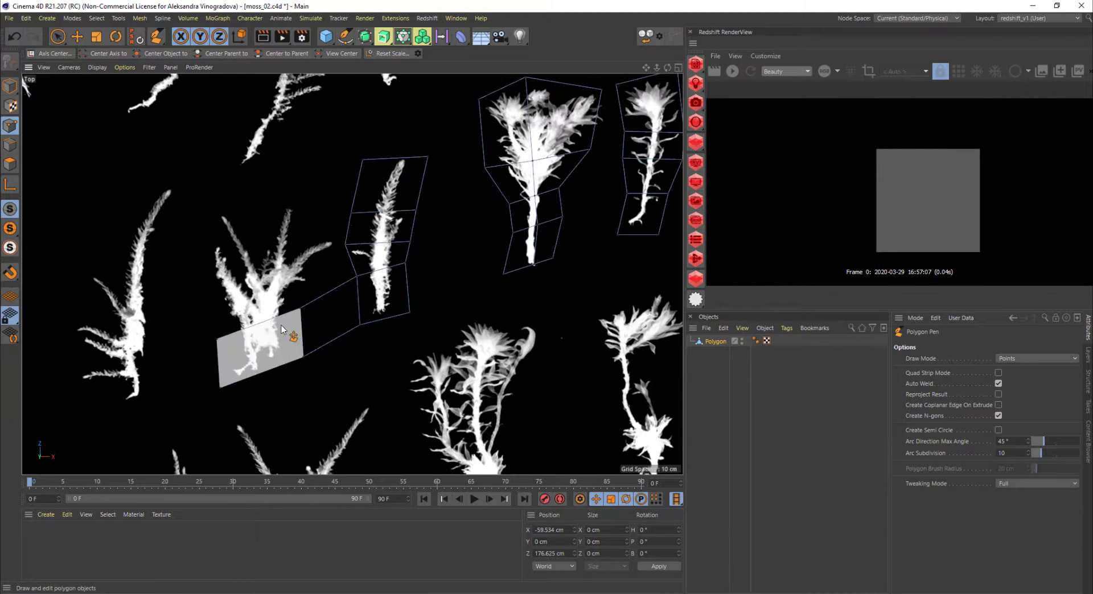
{"action": "left_click_drag", "start_coordinate": [266, 343], "coordinate": [288, 203], "text": "ctrl"}
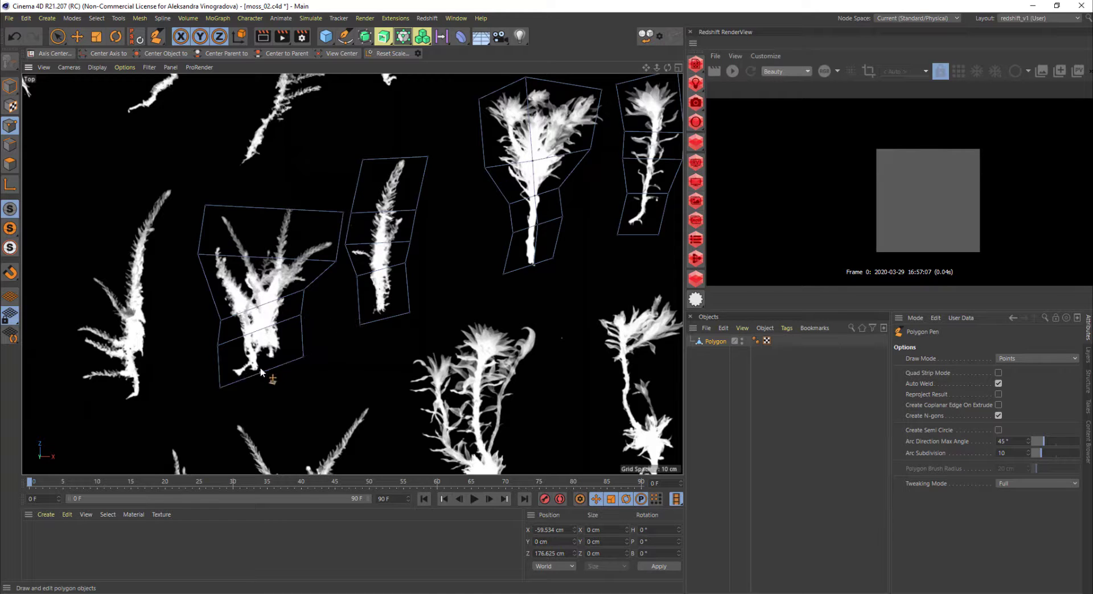
{"action": "left_click", "coordinate": [266, 303]}
{"action": "left_click", "coordinate": [273, 209]}
{"action": "left_click", "coordinate": [266, 302]}
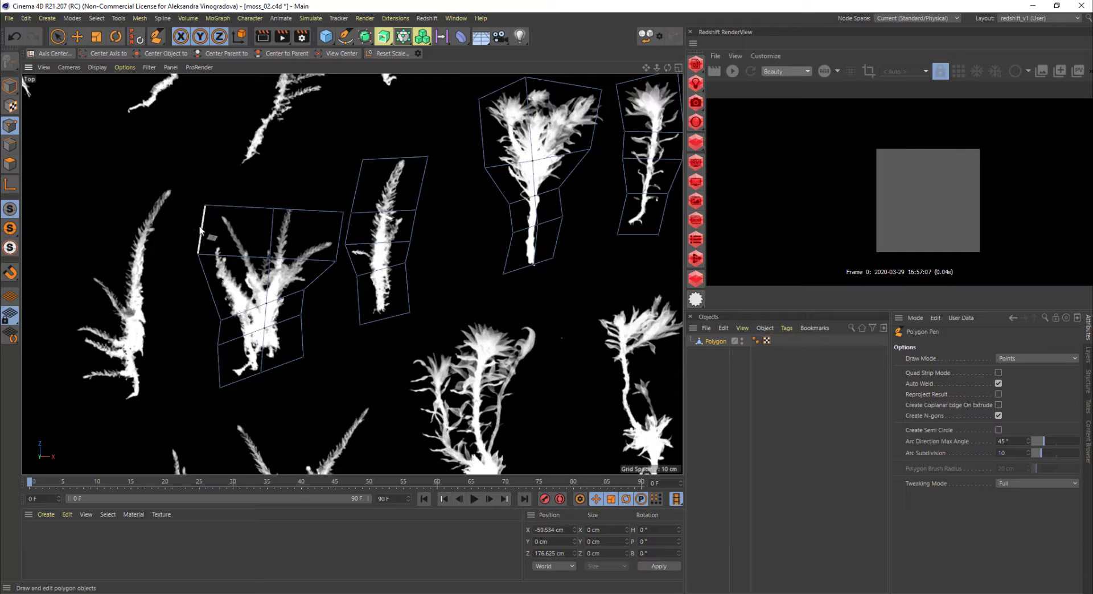
Step: Trace the curved sprig beside the forked one with a separate strip of five quads following its bend
{"action": "left_click_drag", "start_coordinate": [137, 212], "coordinate": [132, 413]}
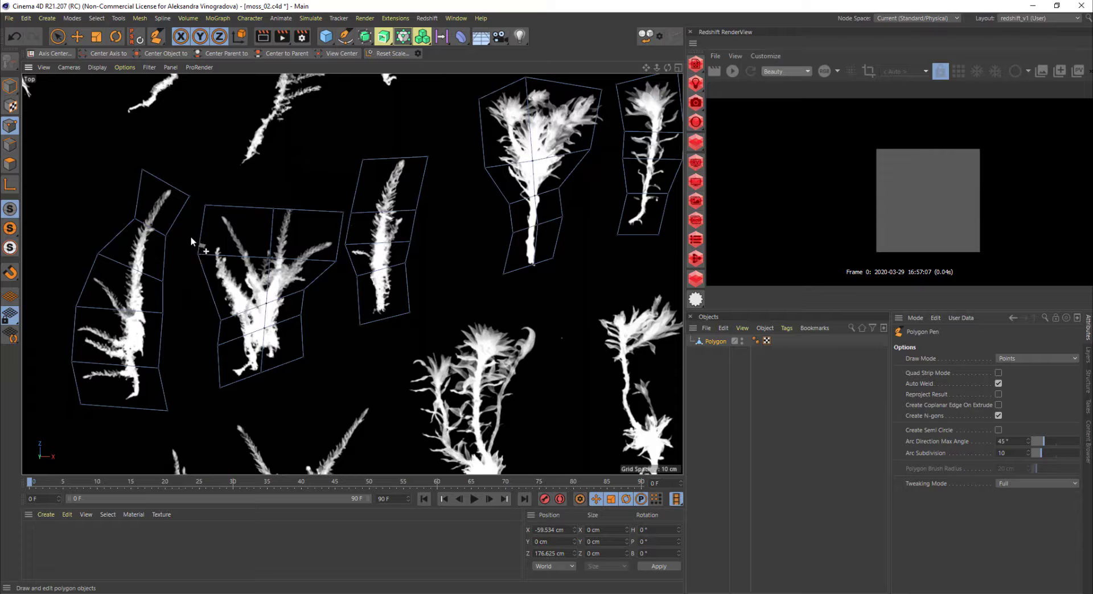
{"action": "scroll", "coordinate": [259, 194], "scroll_direction": "down", "scroll_amount": 6}
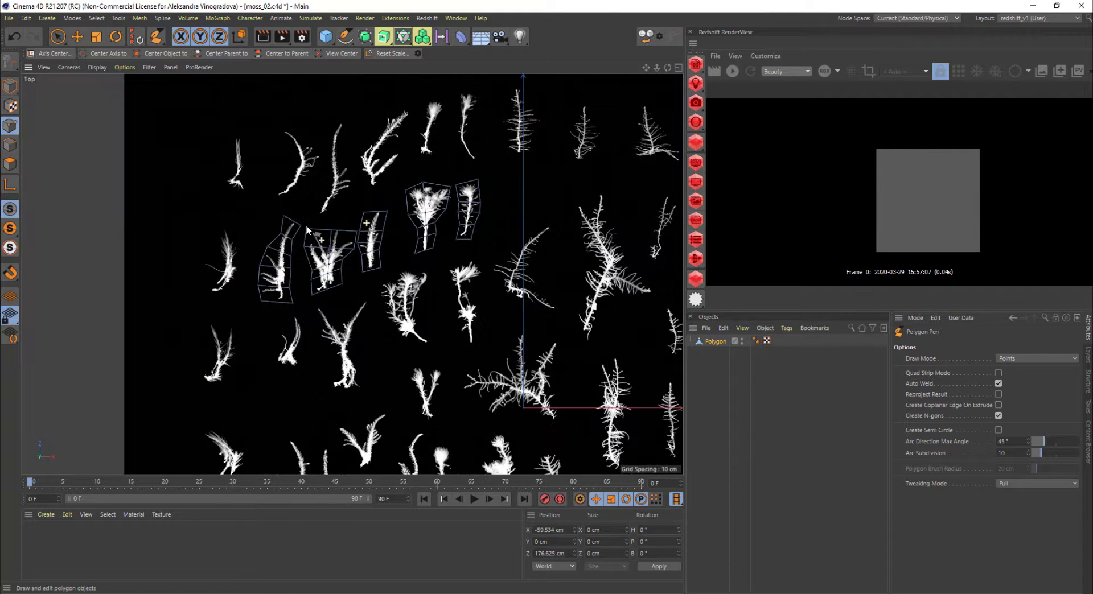
{"action": "scroll", "coordinate": [319, 228], "scroll_direction": "down", "scroll_amount": 3}
{"action": "scroll", "coordinate": [370, 222], "scroll_direction": "up", "scroll_amount": 3}
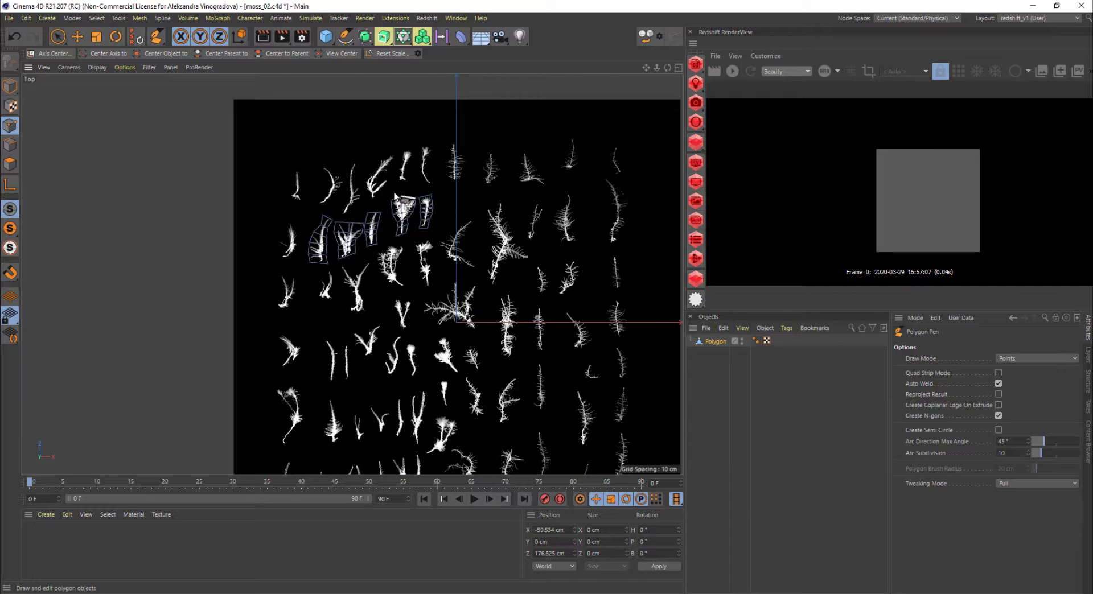
Step: Add a second Polygon primitive, move it towards the moss texture's upper-left corner and make it editable
{"action": "middle_click_drag", "start_coordinate": [450, 198], "coordinate": [402, 246]}
{"action": "key", "text": "e"}
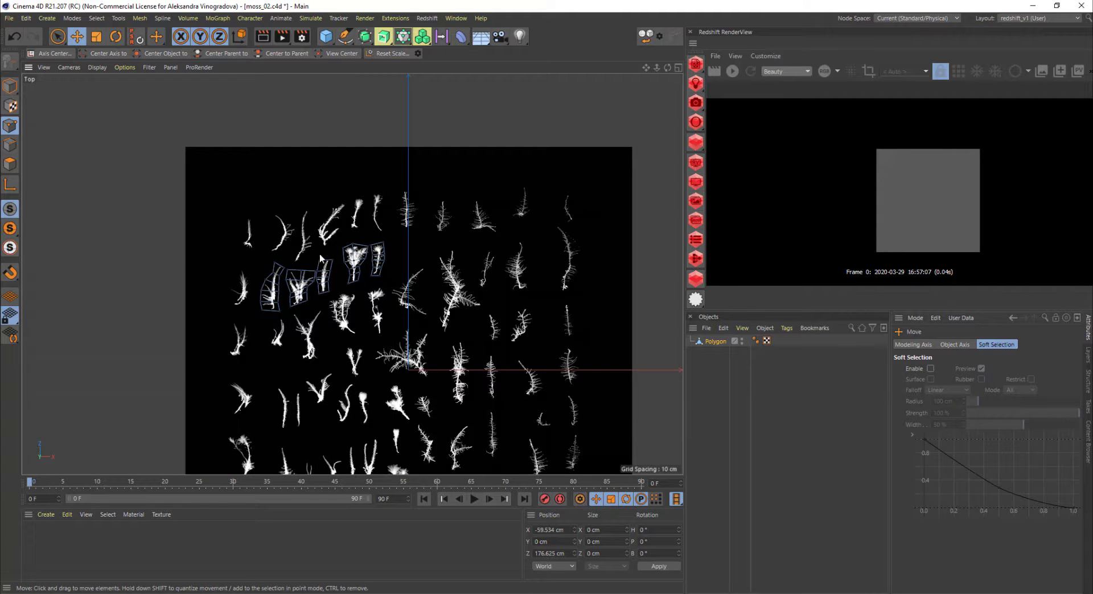
{"action": "scroll", "coordinate": [321, 259], "scroll_direction": "up", "scroll_amount": 3}
{"action": "scroll", "coordinate": [320, 259], "scroll_direction": "down", "scroll_amount": 3}
{"action": "scroll", "coordinate": [307, 285], "scroll_direction": "up", "scroll_amount": 2}
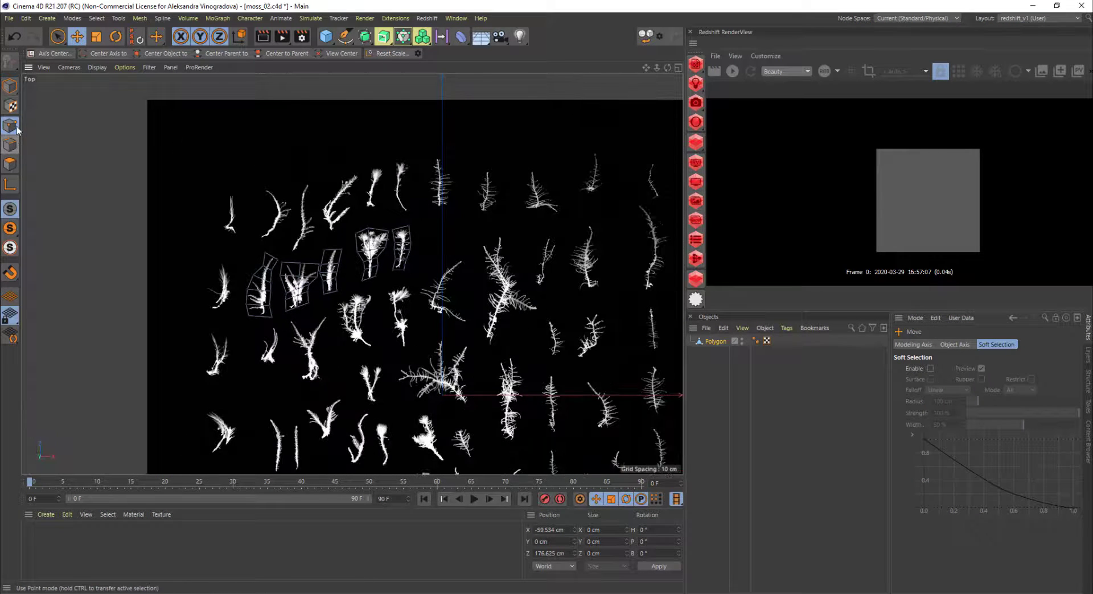
{"action": "left_click", "coordinate": [17, 128]}
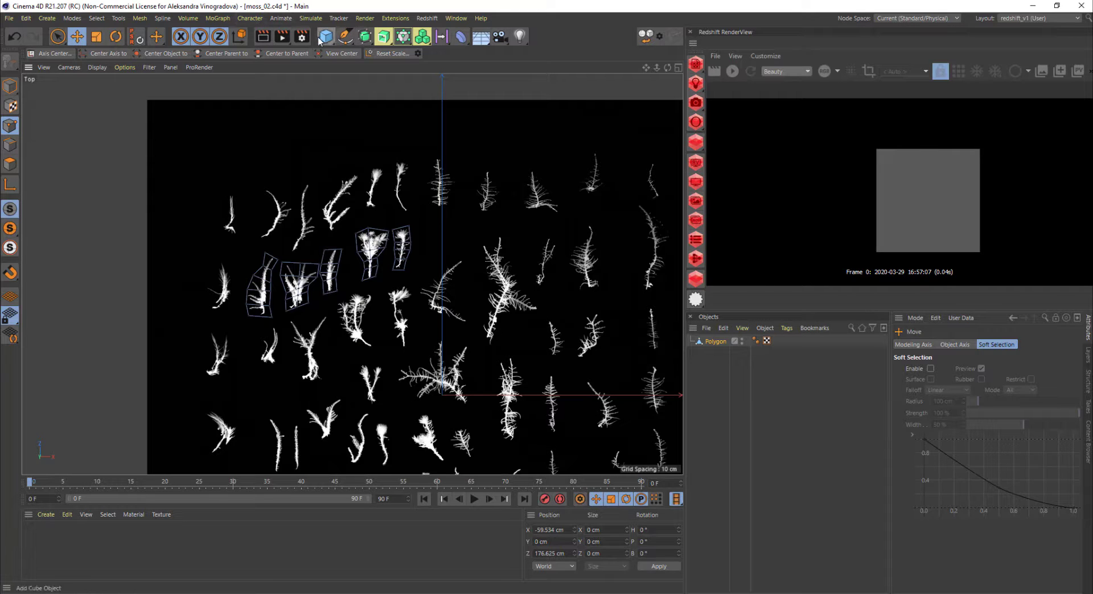
{"action": "left_click_drag", "start_coordinate": [319, 41], "coordinate": [491, 73]}
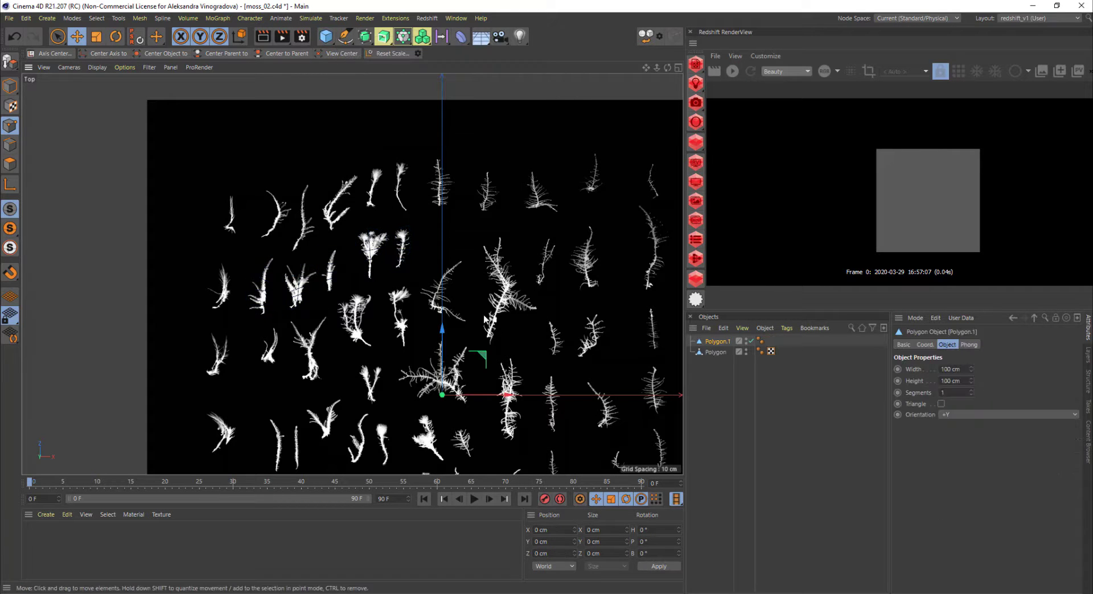
{"action": "left_click_drag", "start_coordinate": [485, 360], "coordinate": [255, 116]}
{"action": "right_click_drag", "start_coordinate": [176, 121], "coordinate": [259, 119], "text": "alt"}
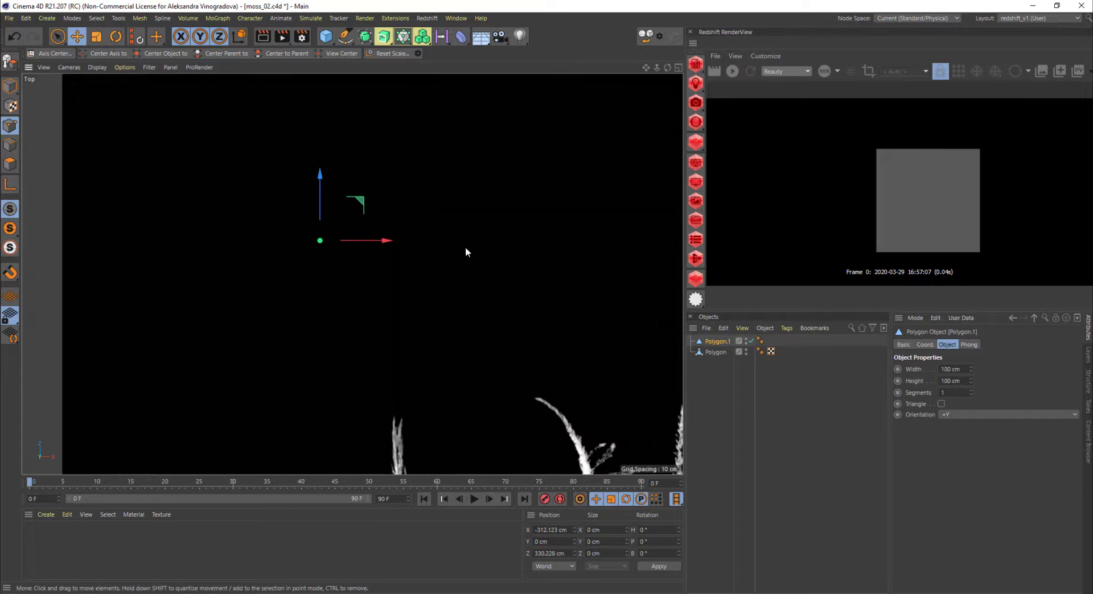
{"action": "key", "text": "c"}
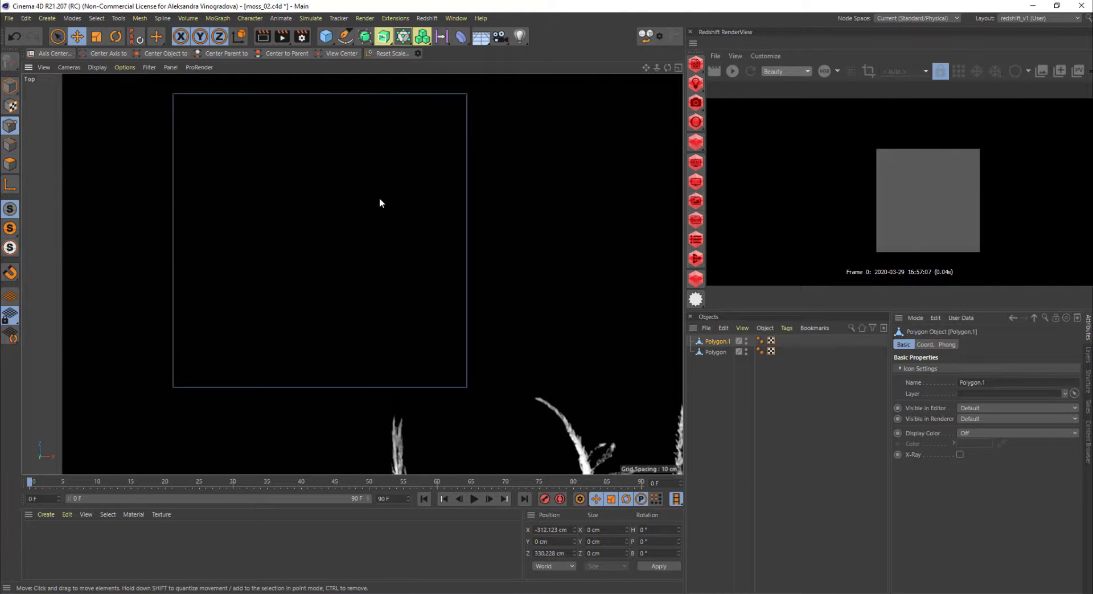
Step: Align the new 100 cm square with the texture's upper-left corner, at about X -349.3 cm, Z 349.8 cm, in Model mode
{"action": "scroll", "coordinate": [379, 200], "scroll_direction": "down", "scroll_amount": 3}
{"action": "left_click", "coordinate": [6, 83]}
{"action": "middle_click_drag", "start_coordinate": [390, 185], "coordinate": [388, 257], "text": "alt"}
{"action": "left_click_drag", "start_coordinate": [376, 259], "coordinate": [297, 220]}
{"action": "right_click_drag", "start_coordinate": [370, 235], "coordinate": [252, 285], "text": "alt"}
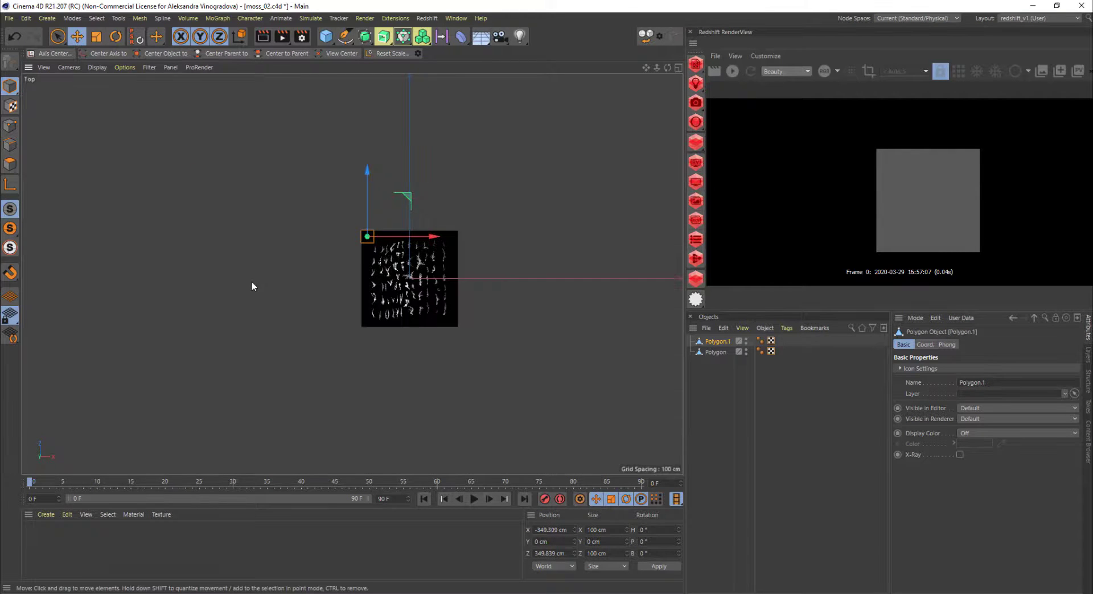
Step: Copy the corner square straight down to the texture's lower-left corner, at about X -349.3 cm, Z -350.1 cm
{"action": "right_click_drag", "start_coordinate": [363, 261], "coordinate": [408, 261], "text": "alt"}
{"action": "left_click_drag", "start_coordinate": [380, 149], "coordinate": [383, 338], "text": "ctrl"}
{"action": "scroll", "coordinate": [388, 373], "scroll_direction": "up", "scroll_amount": 10}
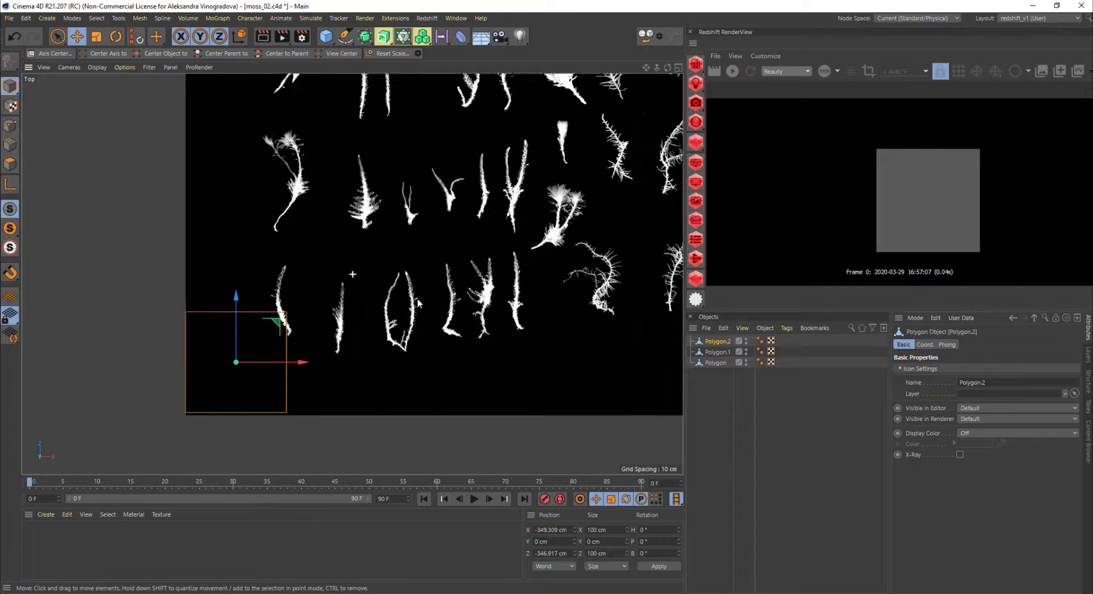
{"action": "left_click_drag", "start_coordinate": [112, 266], "coordinate": [114, 270]}
{"action": "scroll", "coordinate": [200, 306], "scroll_direction": "down", "scroll_amount": 3}
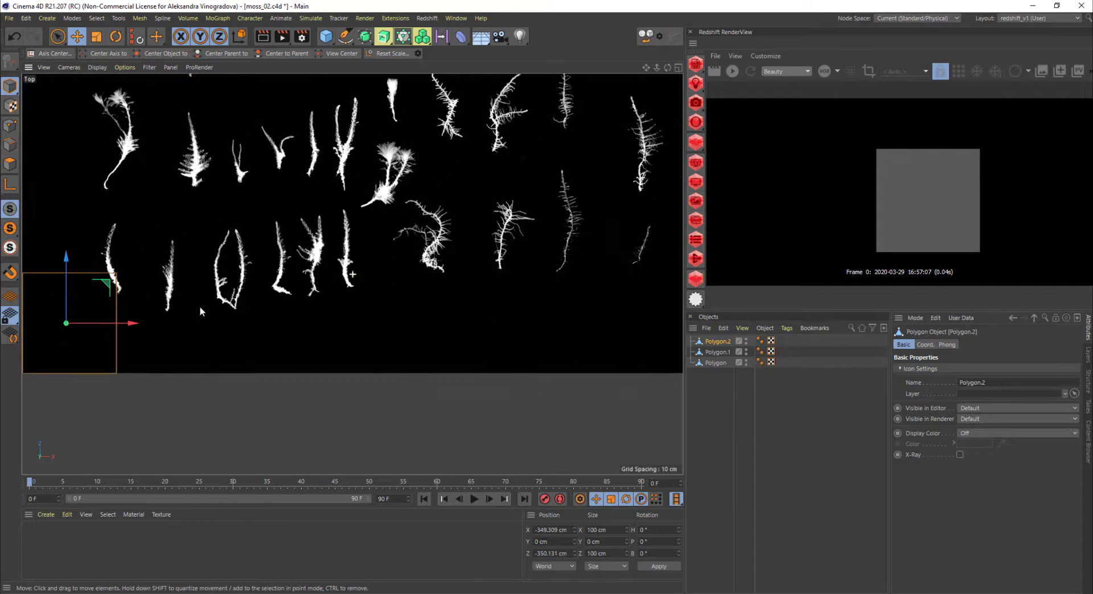
Step: Copy the square to the texture's lower-right and upper-right corners, at about X 350.5 cm and Z -350.1 and 349.7 cm
{"action": "left_click_drag", "start_coordinate": [174, 316], "coordinate": [633, 333], "text": "ctrl"}
{"action": "middle_click_drag", "start_coordinate": [590, 244], "coordinate": [558, 353], "text": "alt"}
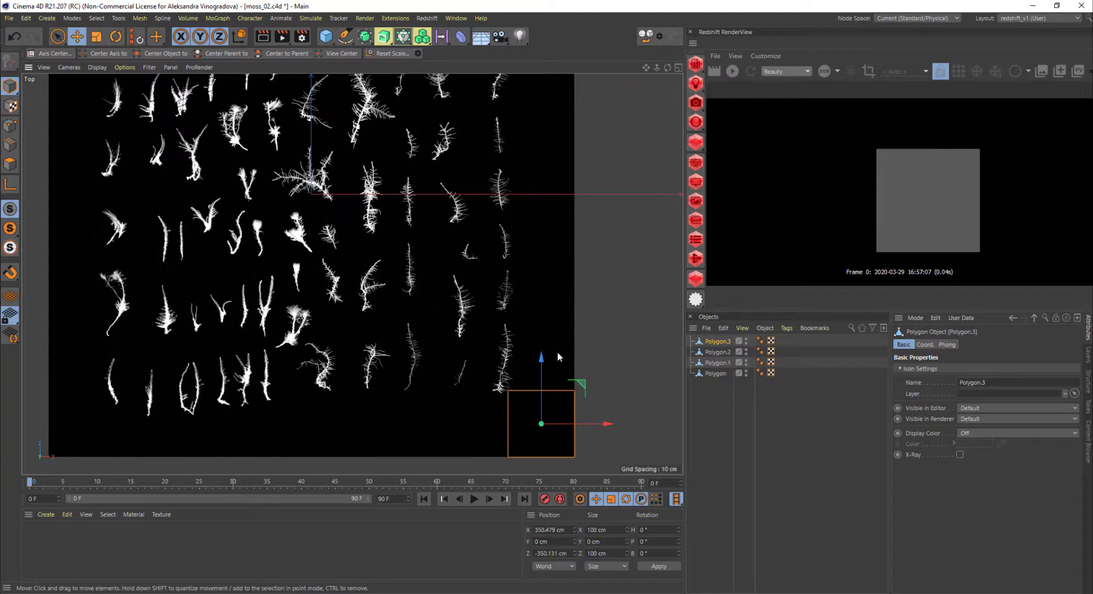
{"action": "left_click_drag", "start_coordinate": [547, 376], "coordinate": [539, 138], "text": "ctrl"}
{"action": "middle_click_drag", "start_coordinate": [547, 157], "coordinate": [541, 356], "text": "alt"}
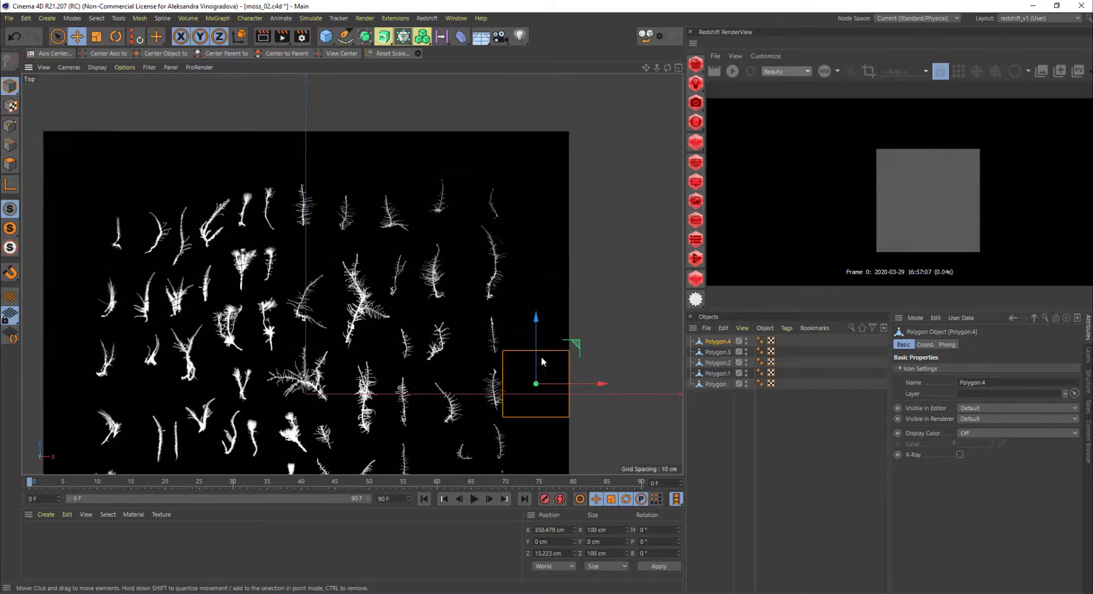
{"action": "left_click_drag", "start_coordinate": [531, 322], "coordinate": [554, 101]}
{"action": "middle_click_drag", "start_coordinate": [506, 145], "coordinate": [581, 112], "text": "alt"}
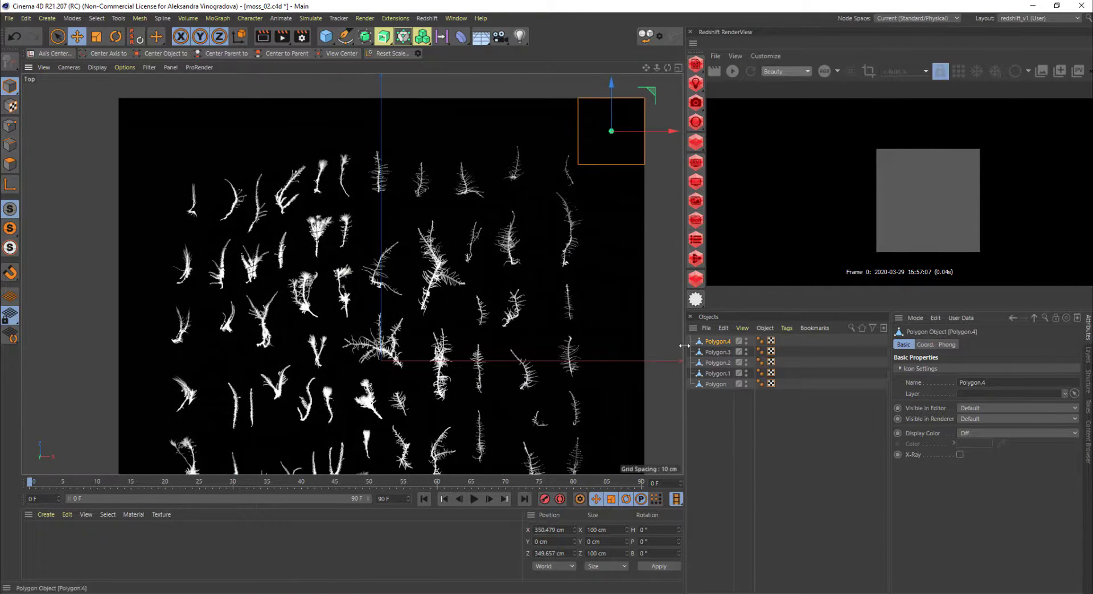
Step: Merge all five polygon objects into a single object with Connect Objects + Delete
{"action": "left_click", "coordinate": [711, 387], "text": "shift"}
{"action": "right_click", "coordinate": [713, 344]}
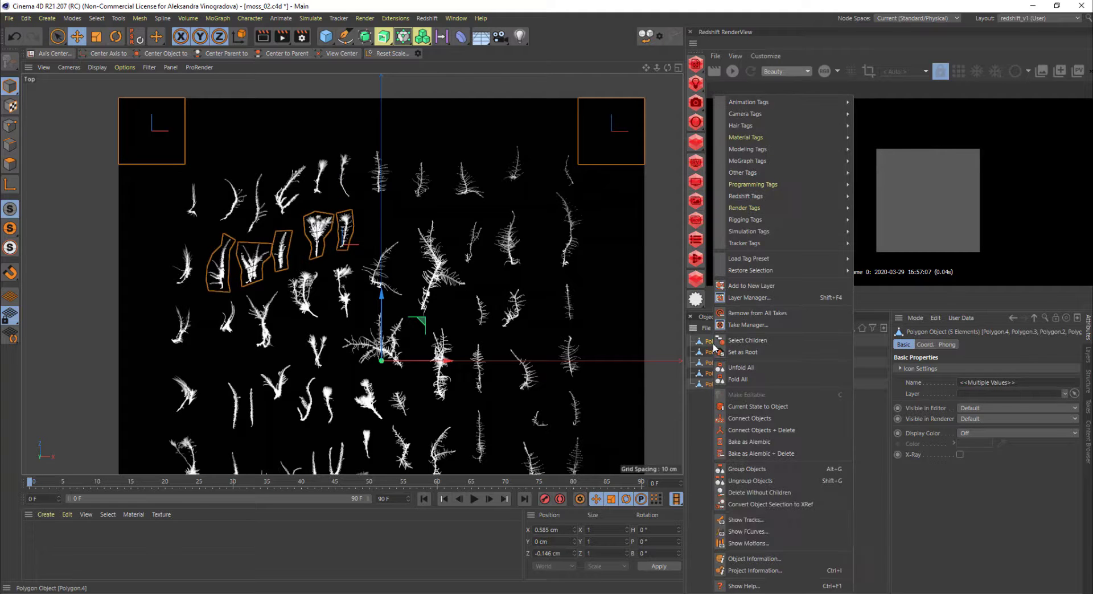
{"action": "left_click", "coordinate": [750, 430]}
{"action": "middle_click_drag", "start_coordinate": [457, 265], "coordinate": [496, 261], "text": "alt"}
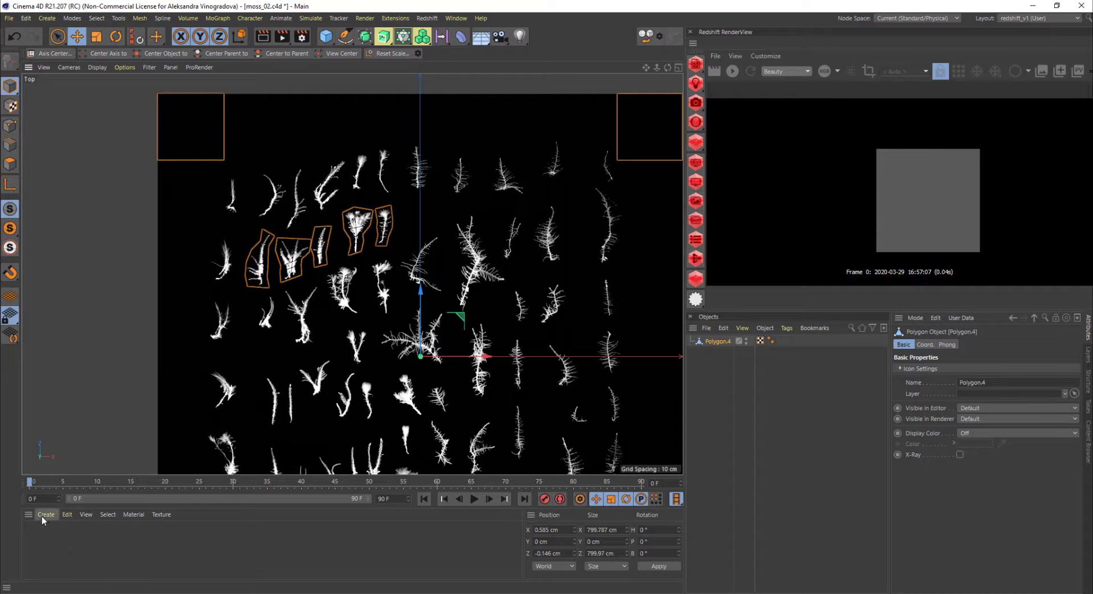
Step: Create a new standard material, assign it to the merged polygon object and open the material's colour settings
{"action": "double_click", "coordinate": [75, 545]}
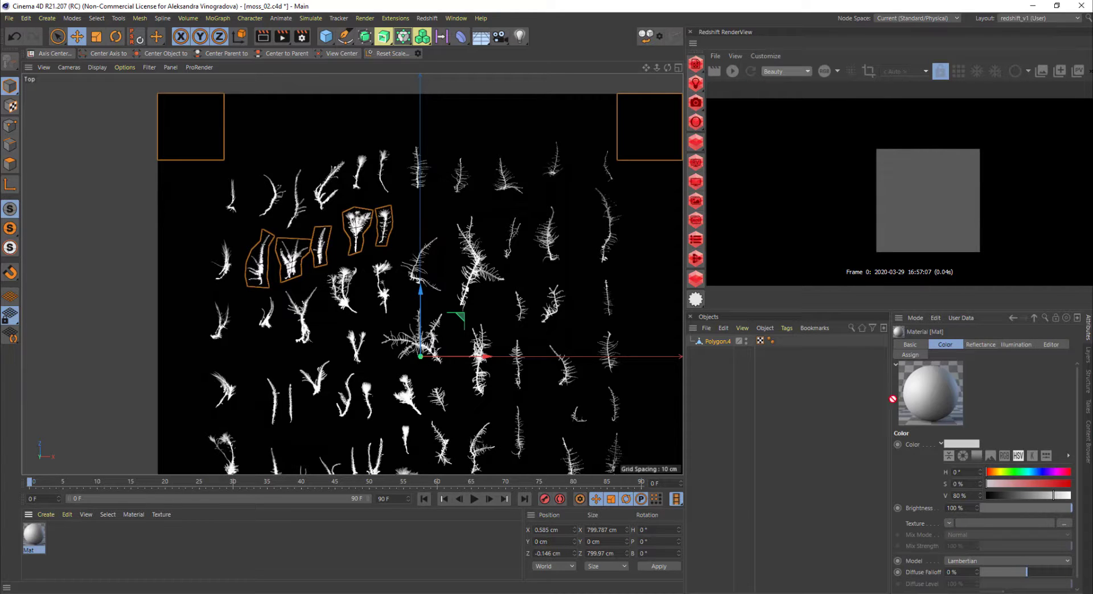
{"action": "left_click_drag", "start_coordinate": [732, 342], "coordinate": [733, 342]}
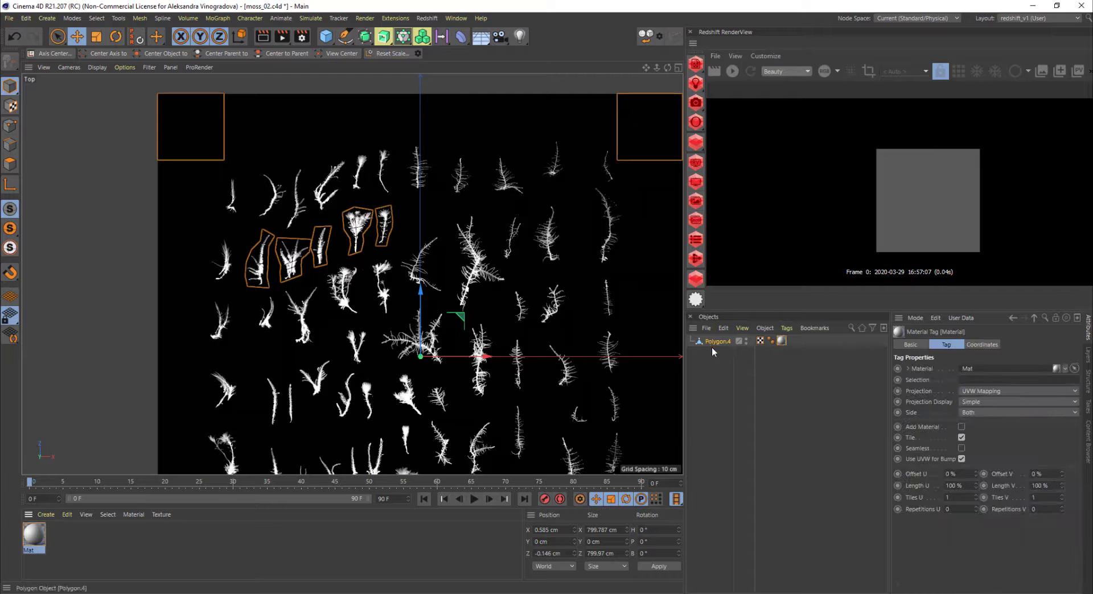
{"action": "left_click", "coordinate": [780, 341]}
{"action": "double_click", "coordinate": [780, 342]}
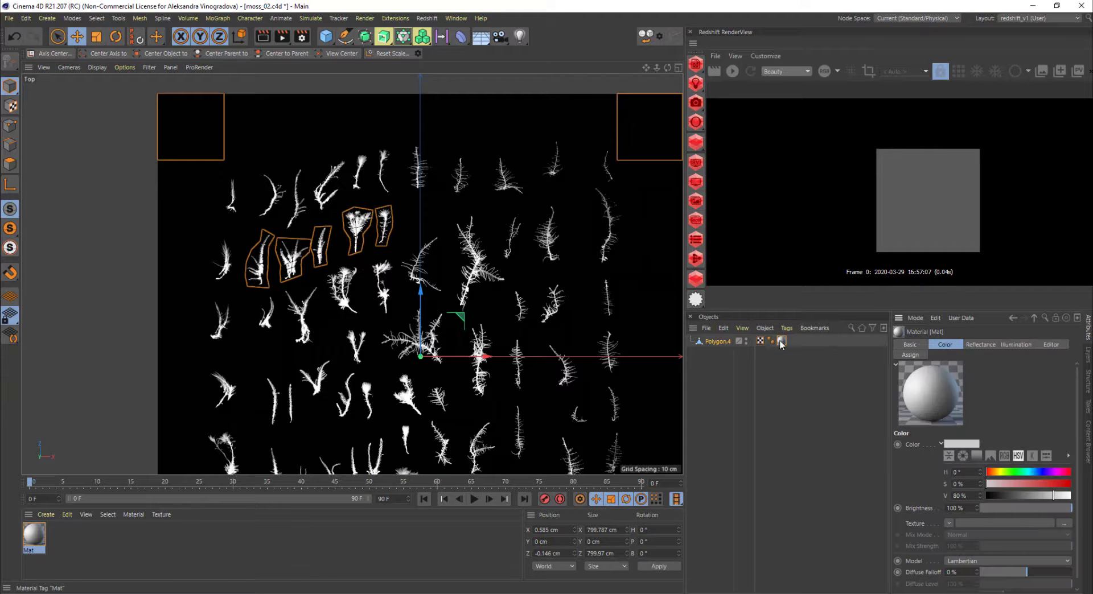
Step: Load the qhDib_4K_Opacity texture into the material's colour channel
{"action": "left_click", "coordinate": [1069, 526]}
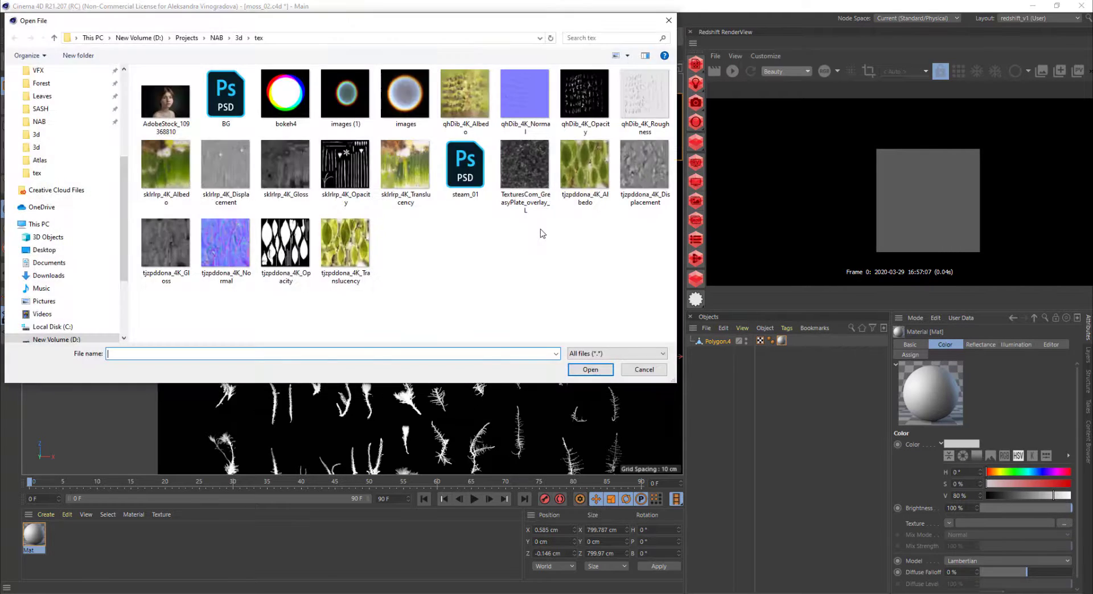
{"action": "left_click", "coordinate": [589, 92]}
{"action": "double_click", "coordinate": [589, 91]}
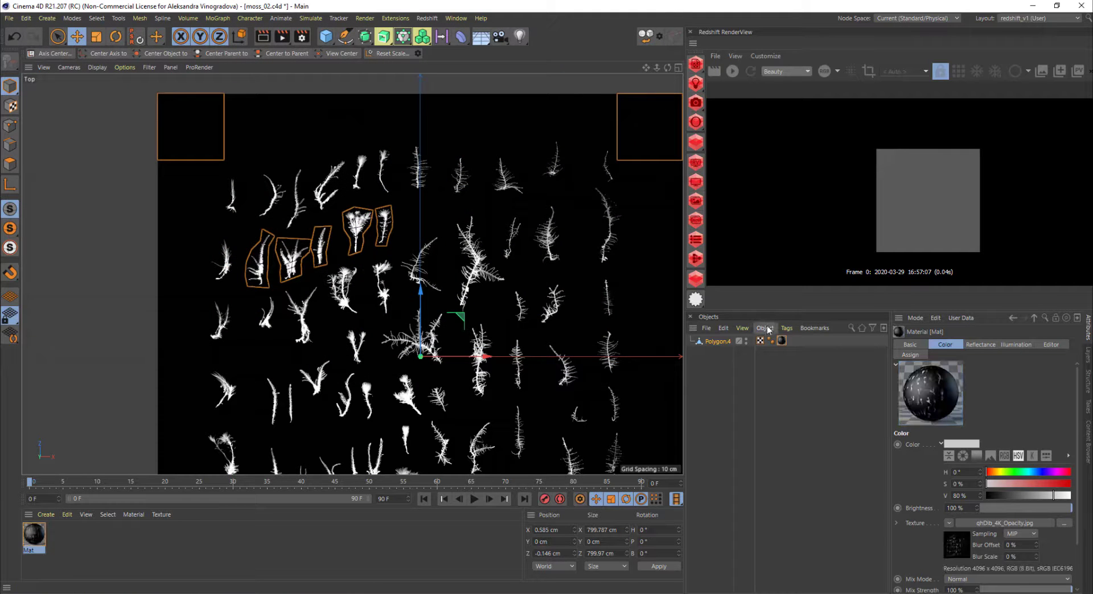
Step: In the perspective view, set the material tag's projection on the merged polygon object to Flat
{"action": "middle_click", "coordinate": [407, 312]}
{"action": "middle_click", "coordinate": [202, 216]}
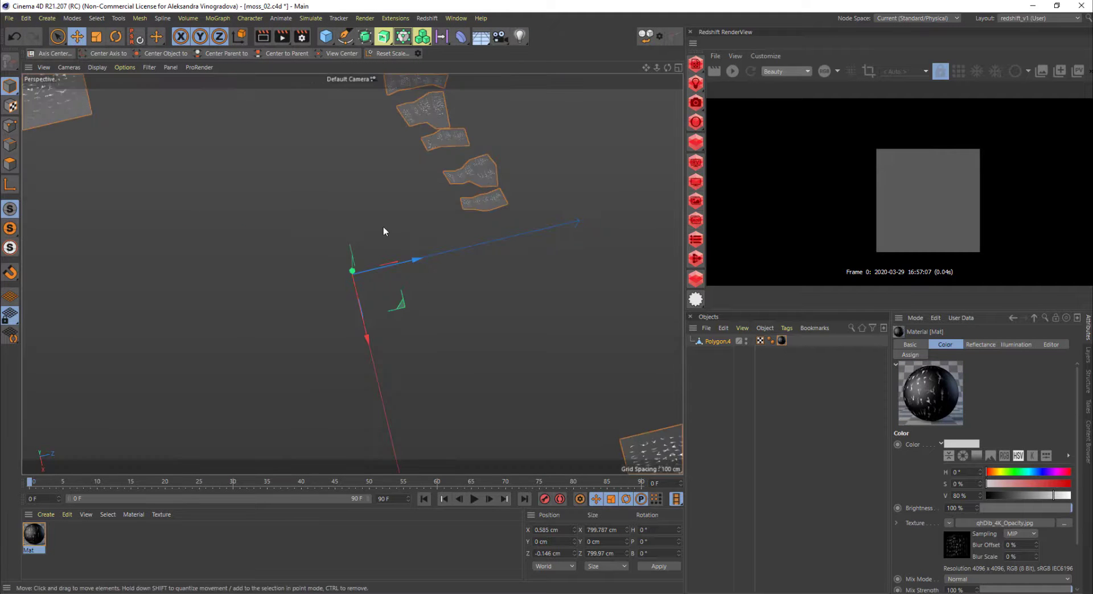
{"action": "left_click_drag", "start_coordinate": [383, 228], "coordinate": [446, 206], "text": "alt"}
{"action": "left_click", "coordinate": [781, 341]}
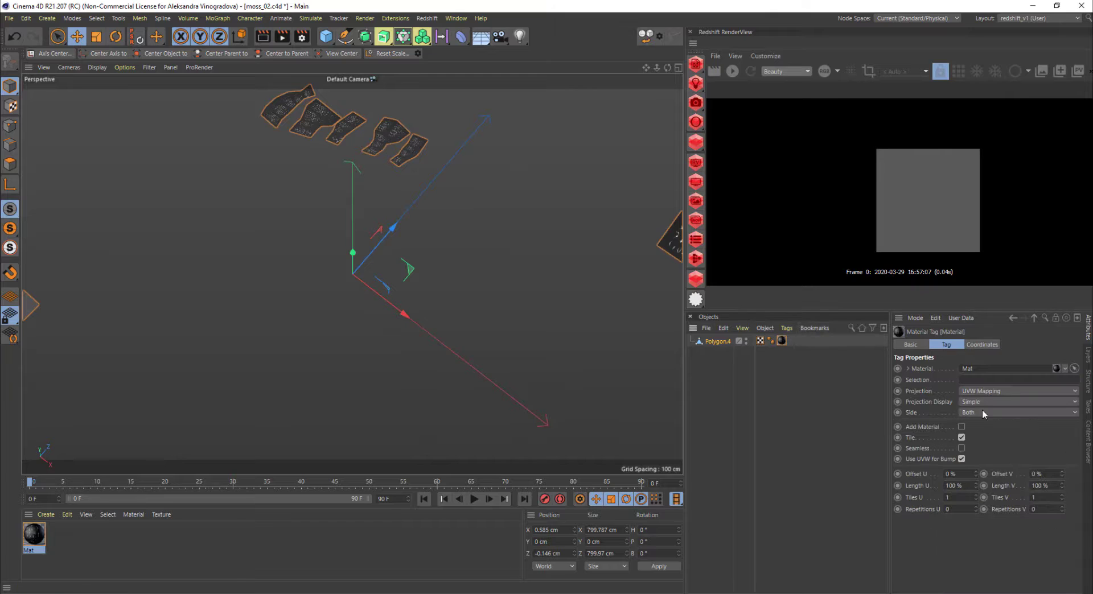
{"action": "left_click", "coordinate": [981, 392]}
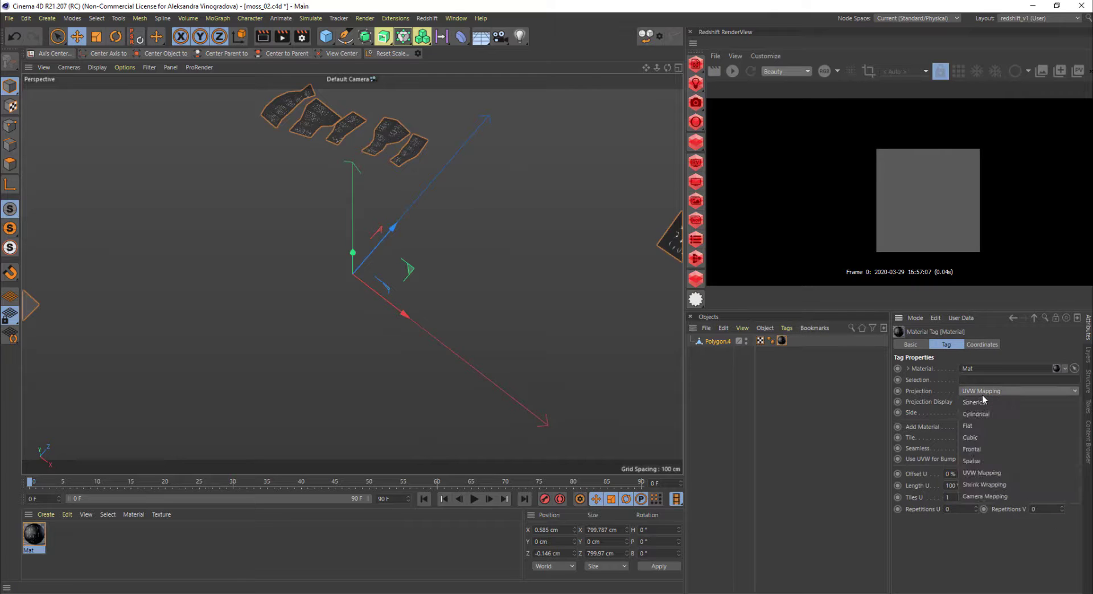
{"action": "left_click", "coordinate": [982, 428]}
{"action": "right_click_drag", "start_coordinate": [525, 242], "coordinate": [469, 245], "text": "alt"}
{"action": "middle_click_drag", "start_coordinate": [477, 258], "coordinate": [419, 275], "text": "alt"}
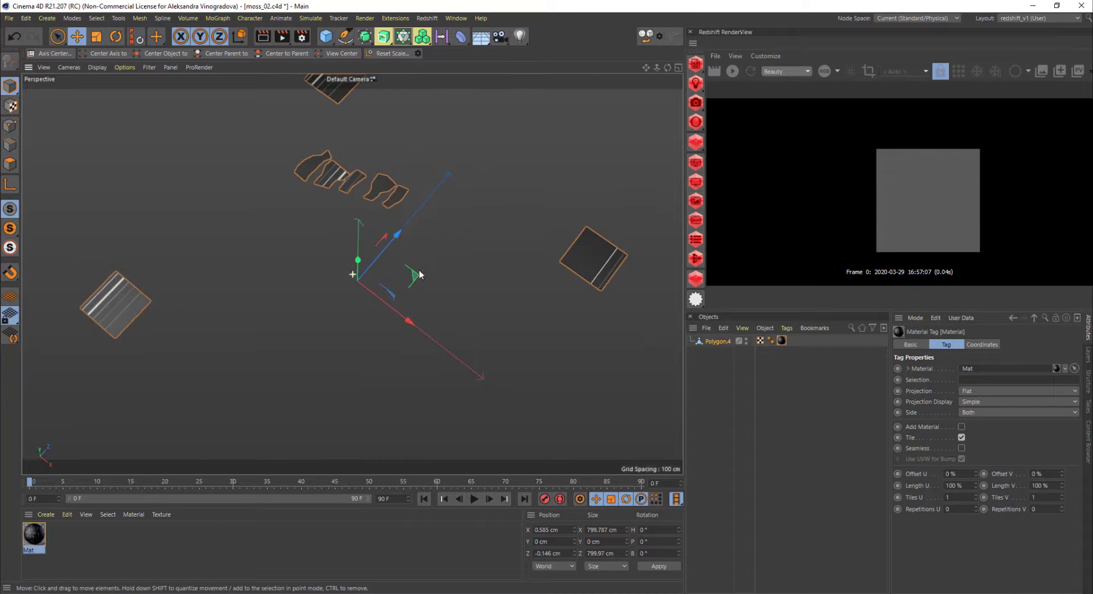
Step: Enable Texture mode and rotate the flat texture projection to a pitch of 90°
{"action": "left_click", "coordinate": [10, 106]}
{"action": "left_click_drag", "start_coordinate": [416, 228], "coordinate": [369, 287], "text": "alt"}
{"action": "key", "text": "r"}
{"action": "middle_click_drag", "start_coordinate": [349, 397], "coordinate": [379, 293], "text": "alt"}
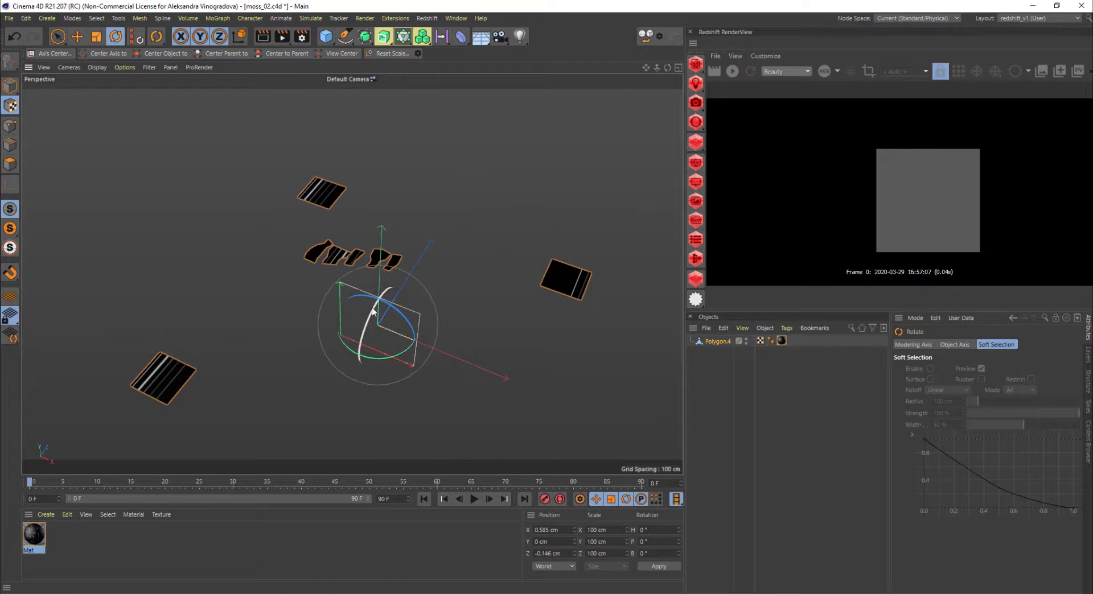
{"action": "mouse_move", "coordinate": [373, 309]}
{"action": "left_mouse_down"}
{"action": "mouse_move", "coordinate": [358, 367]}
{"action": "mouse_move", "coordinate": [367, 333]}
{"action": "mouse_move", "coordinate": [354, 306]}
{"action": "mouse_move", "coordinate": [378, 322]}
{"action": "left_mouse_up"}
{"action": "middle_click_drag", "start_coordinate": [379, 323], "coordinate": [382, 255], "text": "alt"}
Step: Rotate the flat projection to a pitch of -90° and fit it to the polygon object with Fit to Object
{"action": "right_click", "coordinate": [782, 342]}
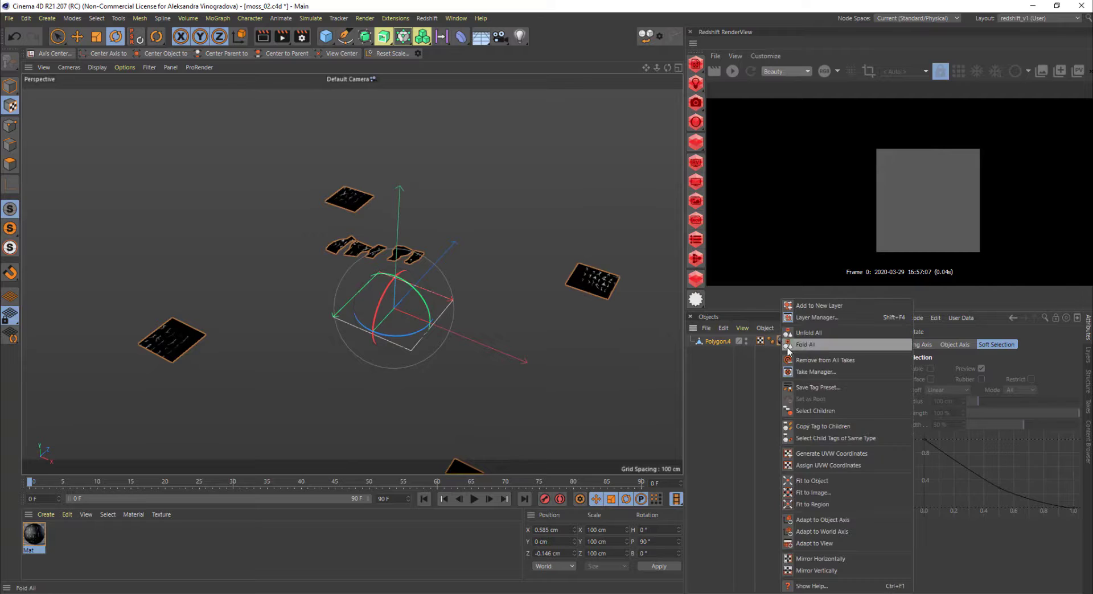
{"action": "left_click", "coordinate": [826, 482]}
{"action": "scroll", "coordinate": [409, 319], "scroll_direction": "up", "scroll_amount": 3}
{"action": "left_click_drag", "start_coordinate": [410, 320], "coordinate": [438, 319], "text": "alt"}
{"action": "key", "text": "ctrl+z"}
{"action": "left_click_drag", "start_coordinate": [388, 252], "coordinate": [518, 352]}
{"action": "left_click_drag", "start_coordinate": [375, 292], "coordinate": [400, 324]}
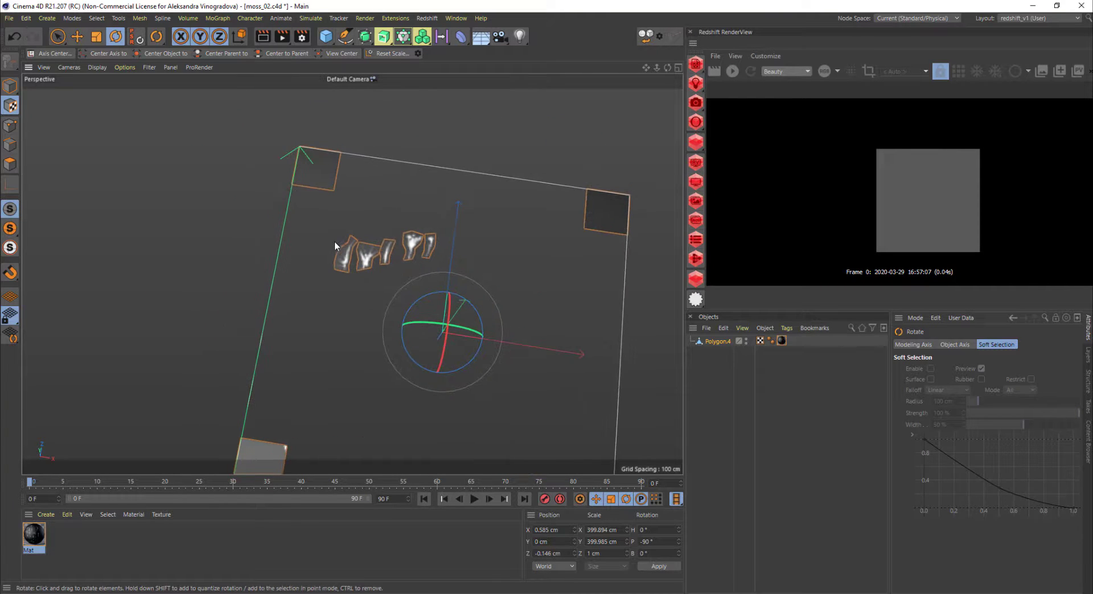
Step: Generate UVW coordinates for the polygon object from the material tag's flat projection
{"action": "right_click_drag", "start_coordinate": [334, 241], "coordinate": [423, 227], "text": "alt"}
{"action": "left_click_drag", "start_coordinate": [402, 268], "coordinate": [456, 273], "text": "alt"}
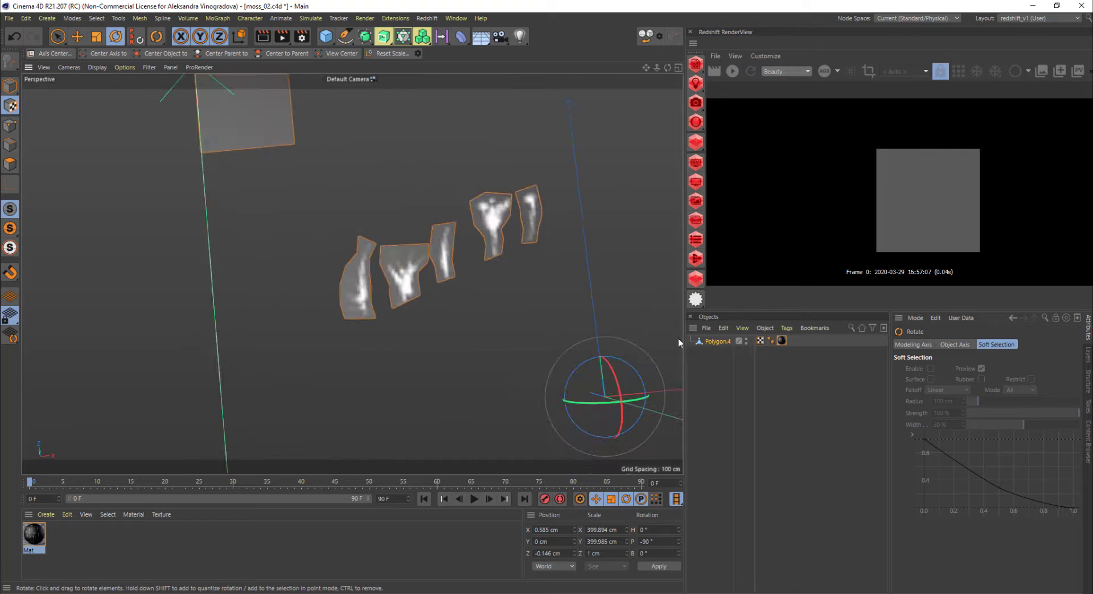
{"action": "right_click", "coordinate": [782, 341]}
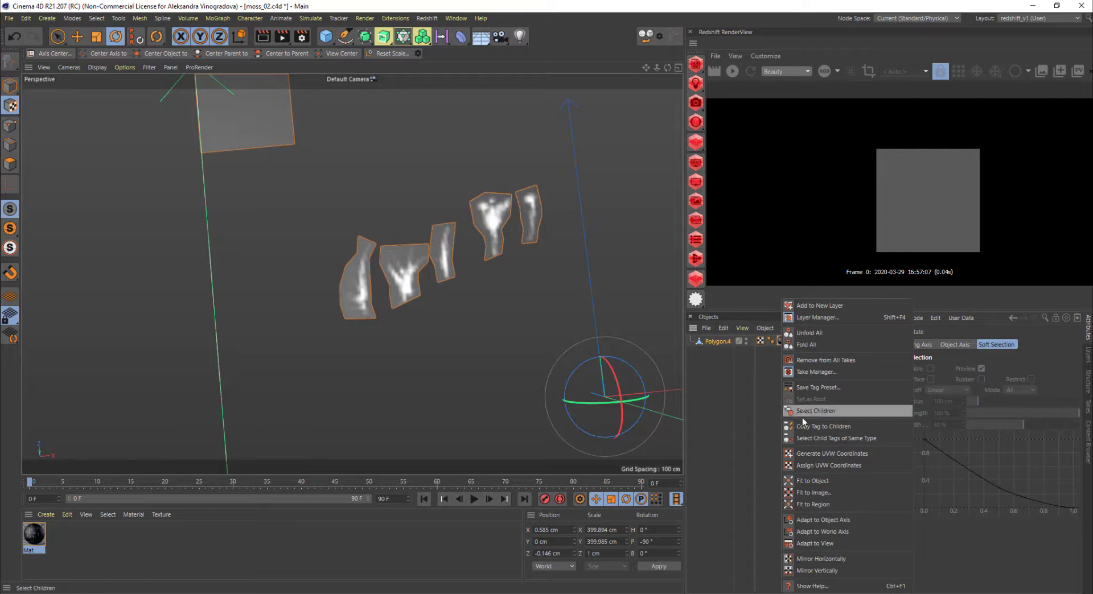
{"action": "left_click", "coordinate": [813, 453]}
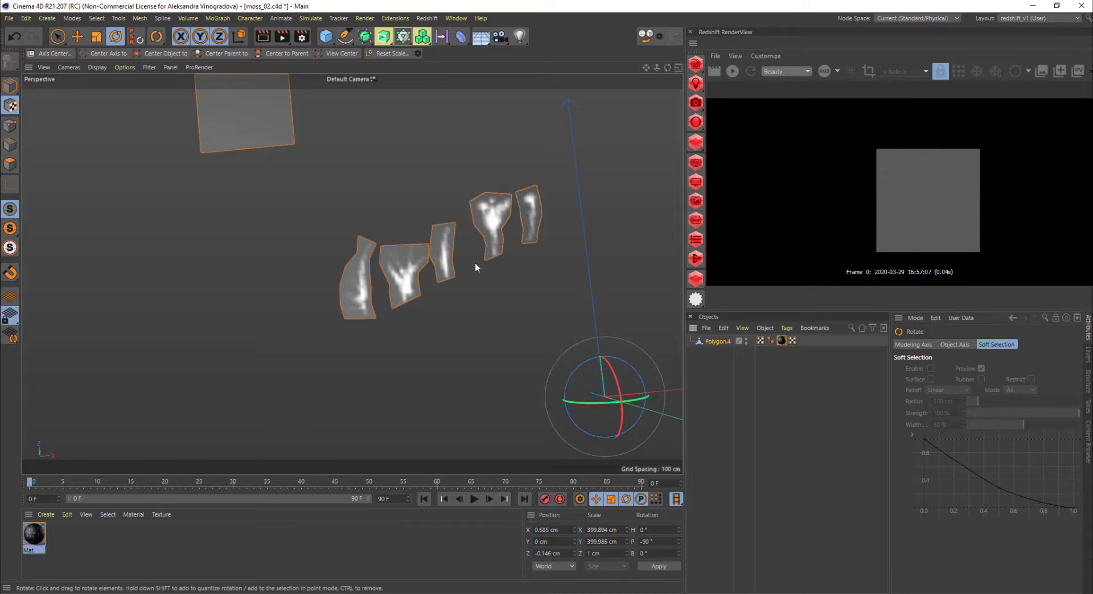
{"action": "left_click_drag", "start_coordinate": [475, 262], "coordinate": [459, 251], "text": "alt"}
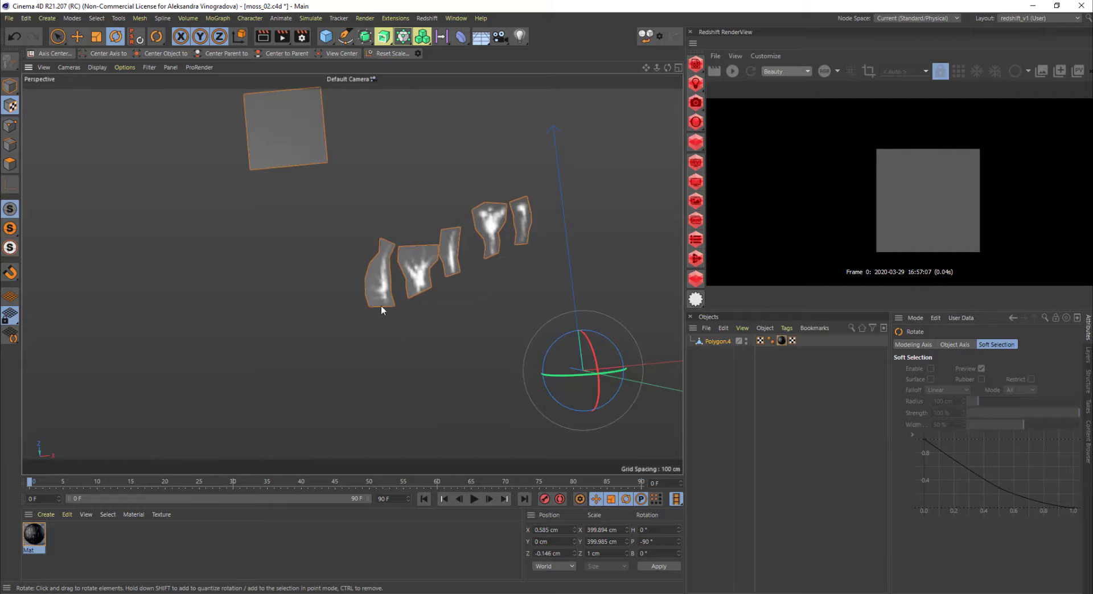
{"action": "middle_click_drag", "start_coordinate": [529, 211], "coordinate": [548, 279], "text": "alt"}
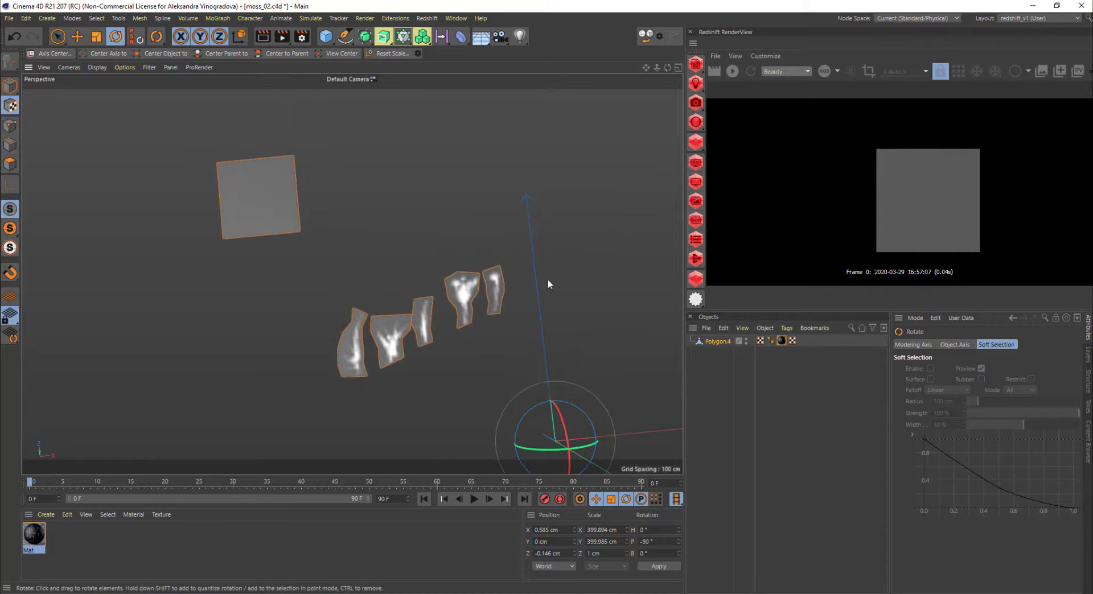
Step: In Points mode, select and delete the points of the upper-left corner square
{"action": "left_click", "coordinate": [10, 128]}
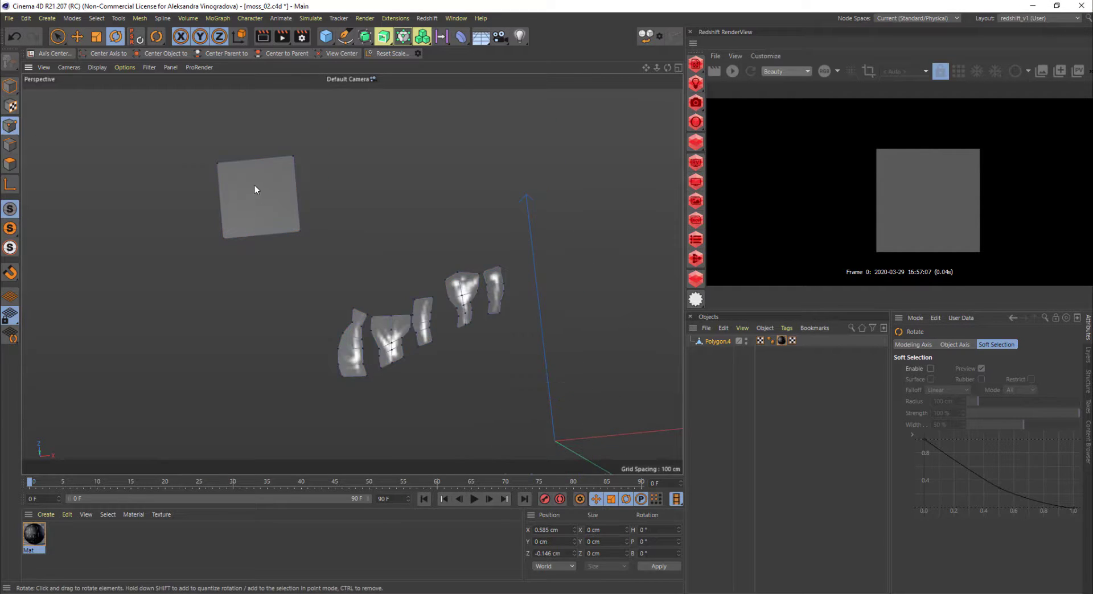
{"action": "key", "text": "0"}
{"action": "left_click_drag", "start_coordinate": [180, 127], "coordinate": [361, 247]}
{"action": "key", "text": "Delete"}
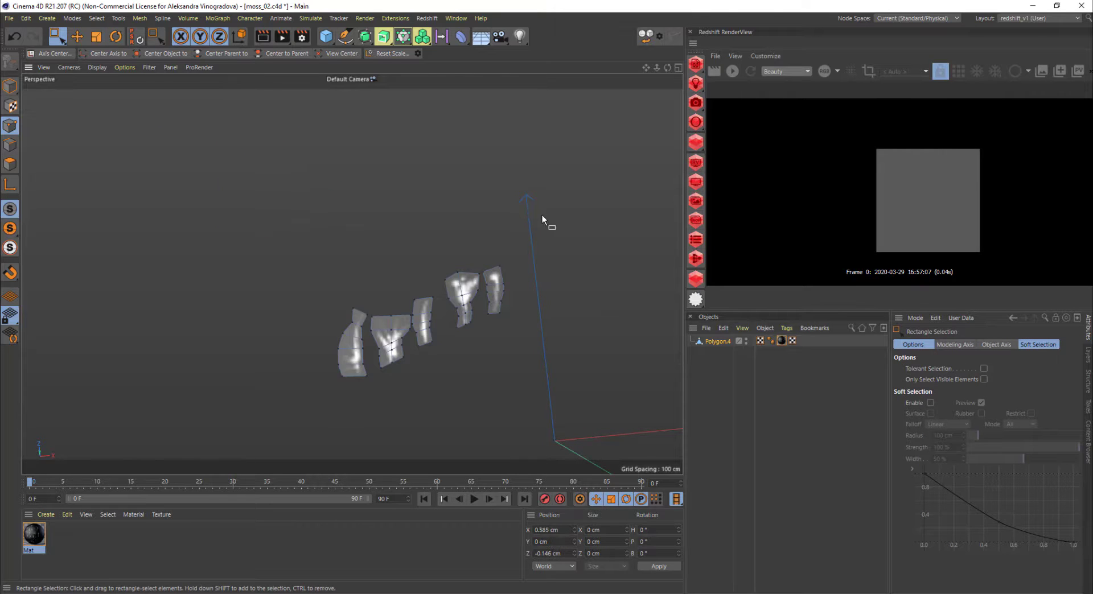
Step: Delete the remaining corner squares' points, leaving only the five moss sprig polygons
{"action": "scroll", "coordinate": [539, 214], "scroll_direction": "down", "scroll_amount": 4}
{"action": "middle_click_drag", "start_coordinate": [538, 262], "coordinate": [396, 232], "text": "alt"}
{"action": "scroll", "coordinate": [397, 231], "scroll_direction": "down", "scroll_amount": 2}
{"action": "left_click_drag", "start_coordinate": [440, 249], "coordinate": [605, 467], "text": "alt"}
{"action": "key", "text": "Delete"}
{"action": "middle_click_drag", "start_coordinate": [249, 383], "coordinate": [270, 362], "text": "alt"}
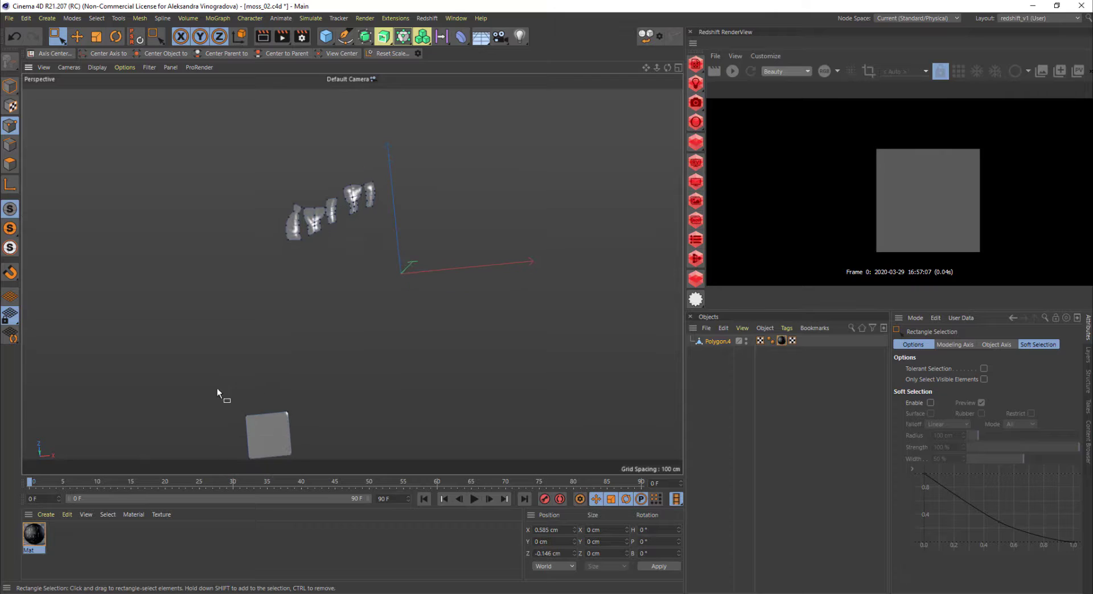
{"action": "left_click_drag", "start_coordinate": [216, 387], "coordinate": [324, 479]}
{"action": "key", "text": "Delete"}
{"action": "right_click_drag", "start_coordinate": [322, 232], "coordinate": [401, 221], "text": "alt"}
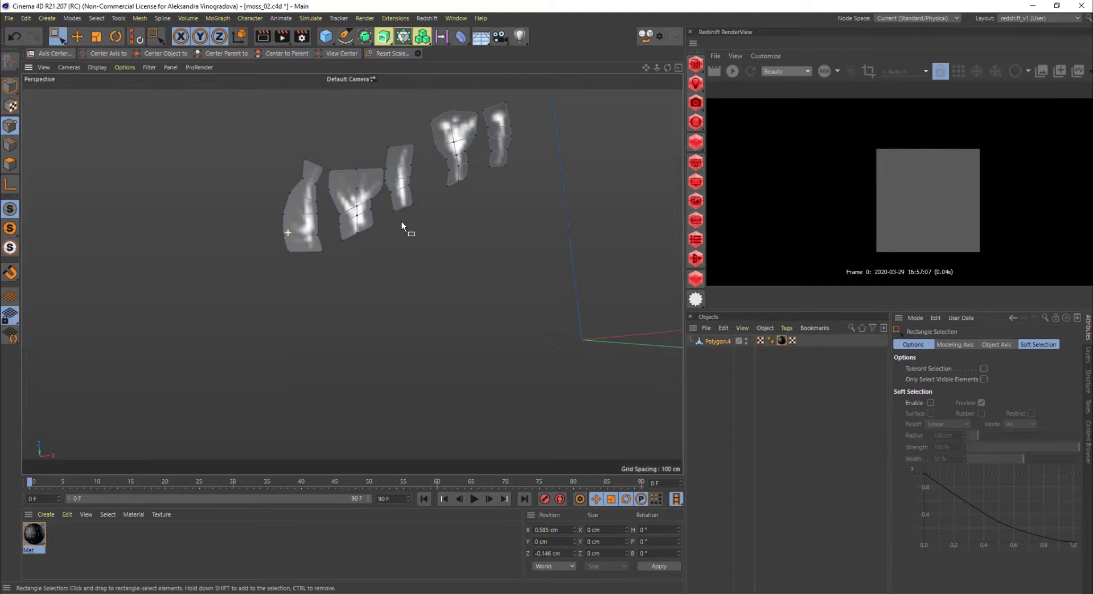
Step: Split the polygon object into separate sprig objects with Polygon Groups to Objects
{"action": "key", "text": "e"}
{"action": "left_click", "coordinate": [9, 87]}
{"action": "left_click", "coordinate": [712, 342]}
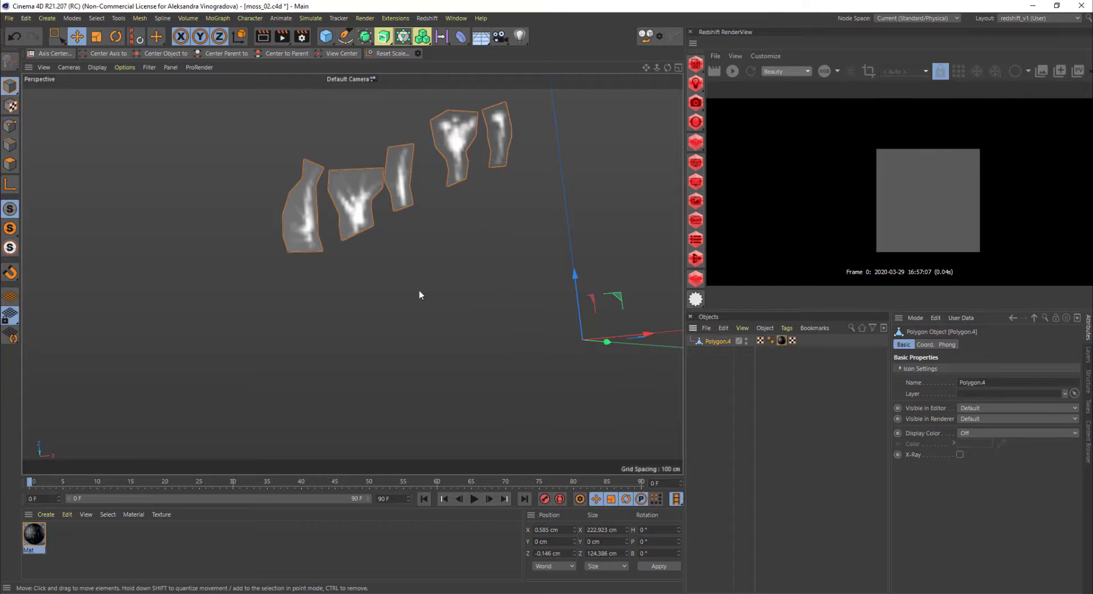
{"action": "key", "text": "shift+c"}
{"action": "type", "text": "gro"}
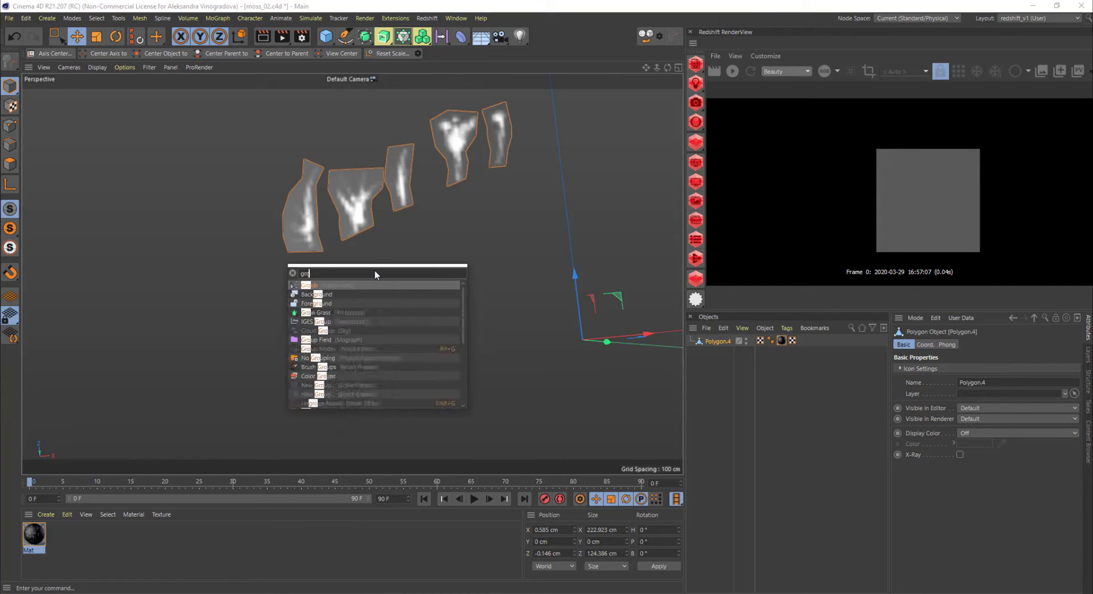
{"action": "type", "text": "ups"}
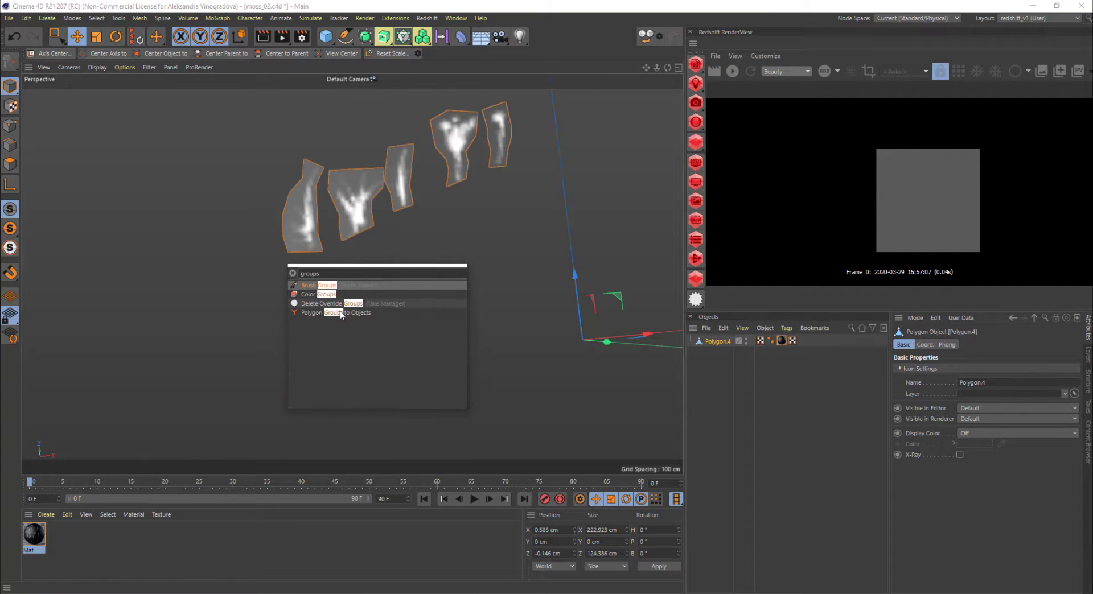
{"action": "left_click", "coordinate": [304, 313]}
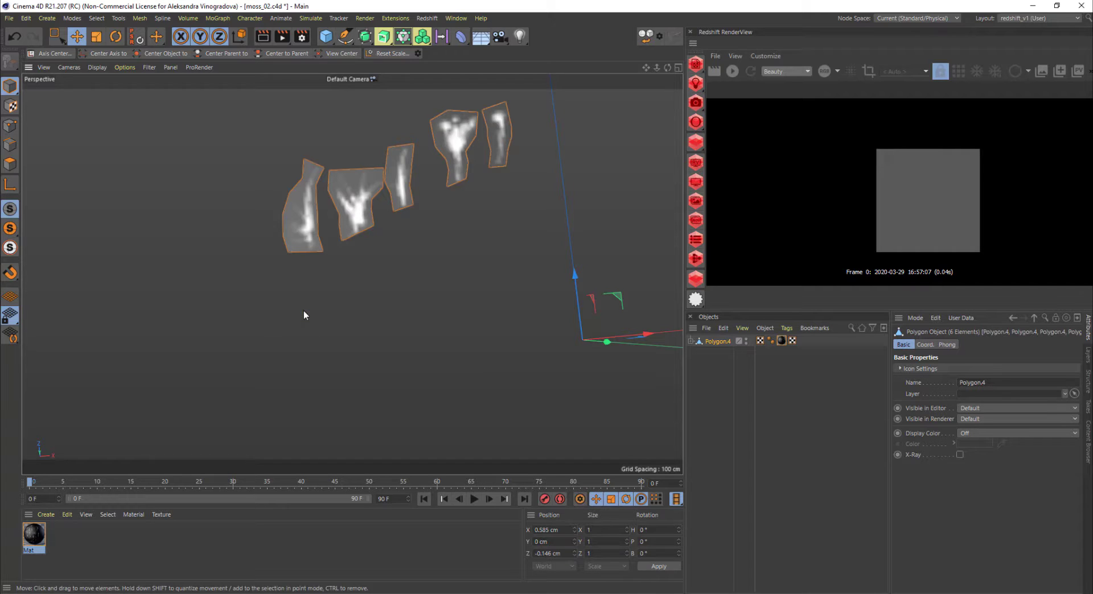
Step: Move the five sprig objects out of their parent in the hierarchy and delete the empty parent object
{"action": "left_click", "coordinate": [691, 341]}
{"action": "left_click", "coordinate": [725, 352]}
{"action": "left_click", "coordinate": [718, 396], "text": "shift"}
{"action": "left_click_drag", "start_coordinate": [718, 396], "coordinate": [720, 337]}
{"action": "left_click", "coordinate": [713, 394]}
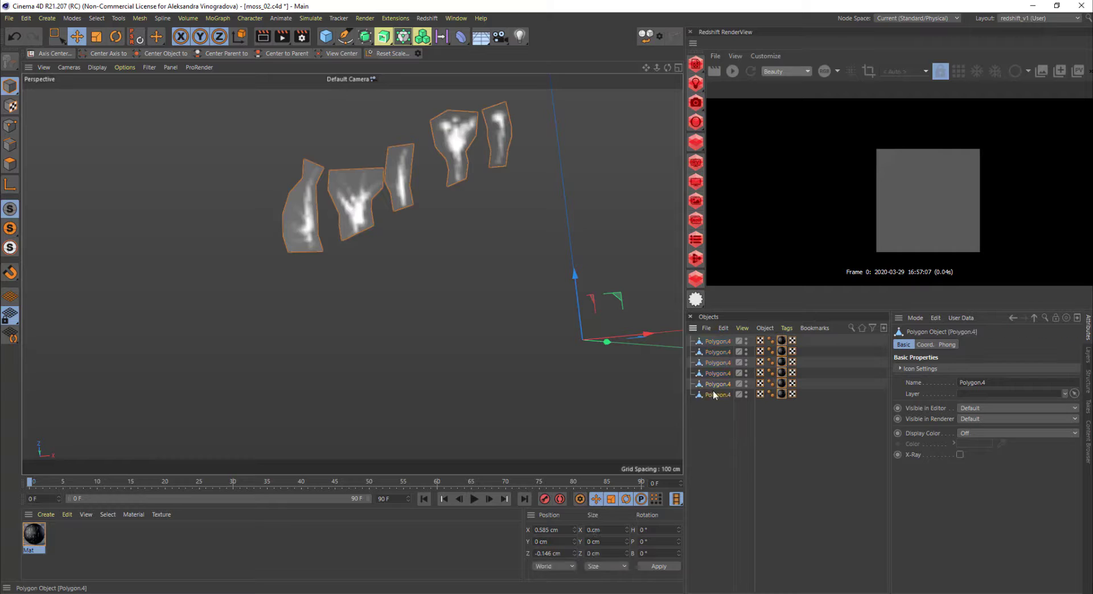
{"action": "key", "text": "Delete"}
Step: Select all five sprig objects and centre each one's axis with Center Axis to
{"action": "middle_click_drag", "start_coordinate": [419, 193], "coordinate": [432, 247], "text": "alt"}
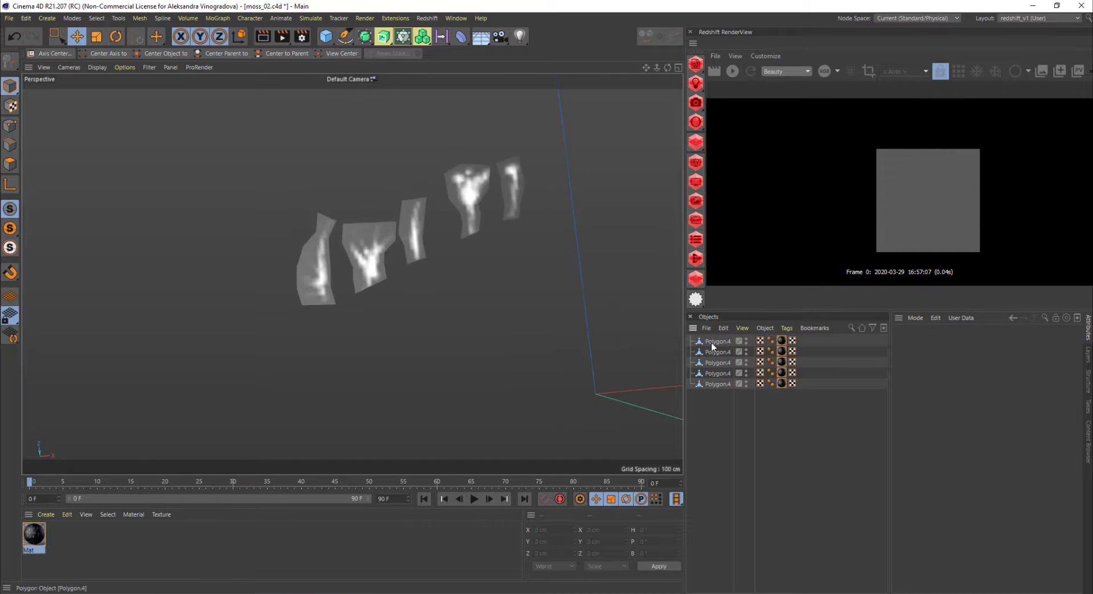
{"action": "left_click", "coordinate": [715, 344]}
{"action": "key", "text": "l"}
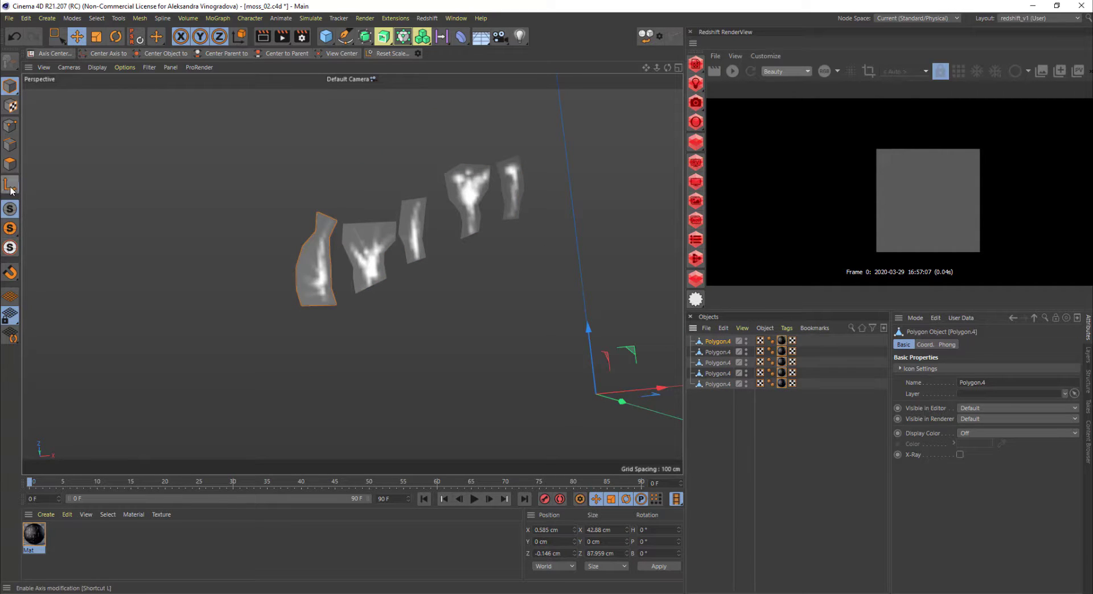
{"action": "key", "text": "ctrl+a"}
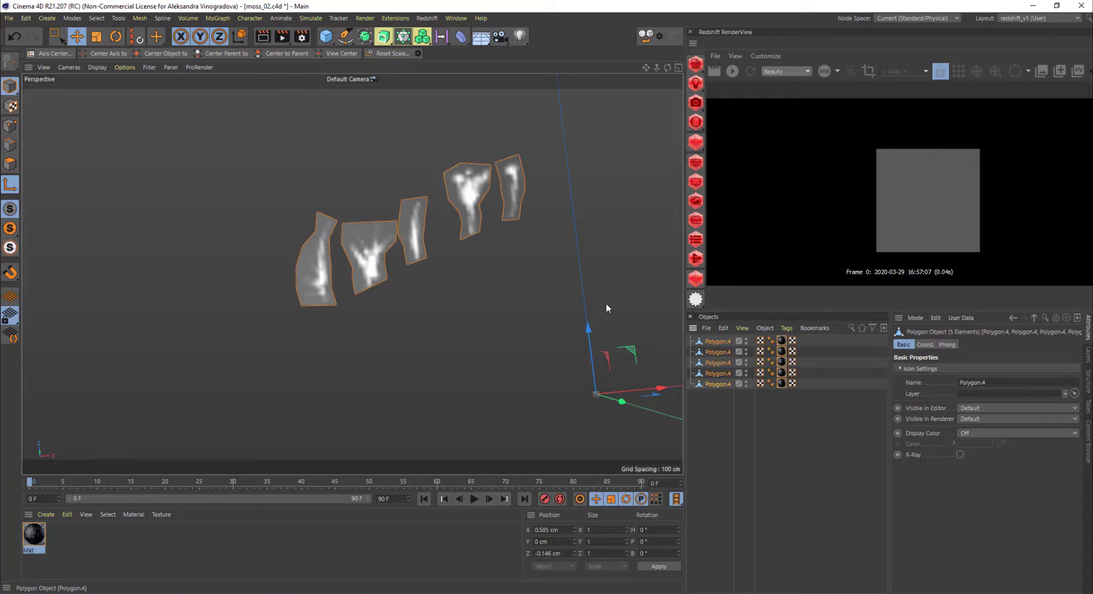
{"action": "left_click", "coordinate": [113, 53]}
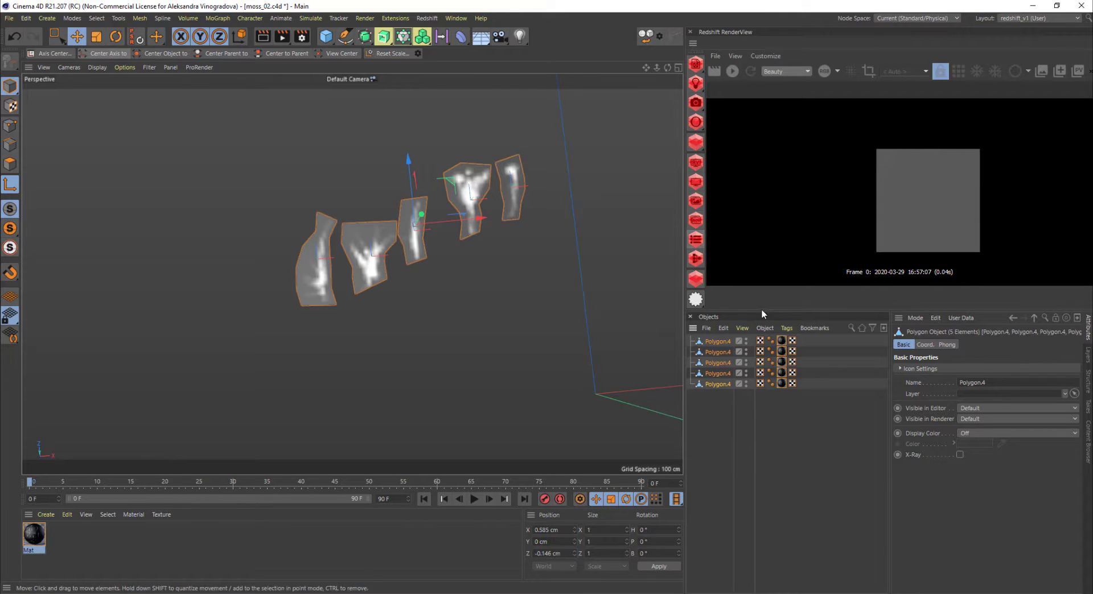
Step: With axis modification enabled, move each sprig object's axis down to the base of its stem
{"action": "left_click", "coordinate": [718, 342]}
{"action": "left_click_drag", "start_coordinate": [308, 195], "coordinate": [319, 234]}
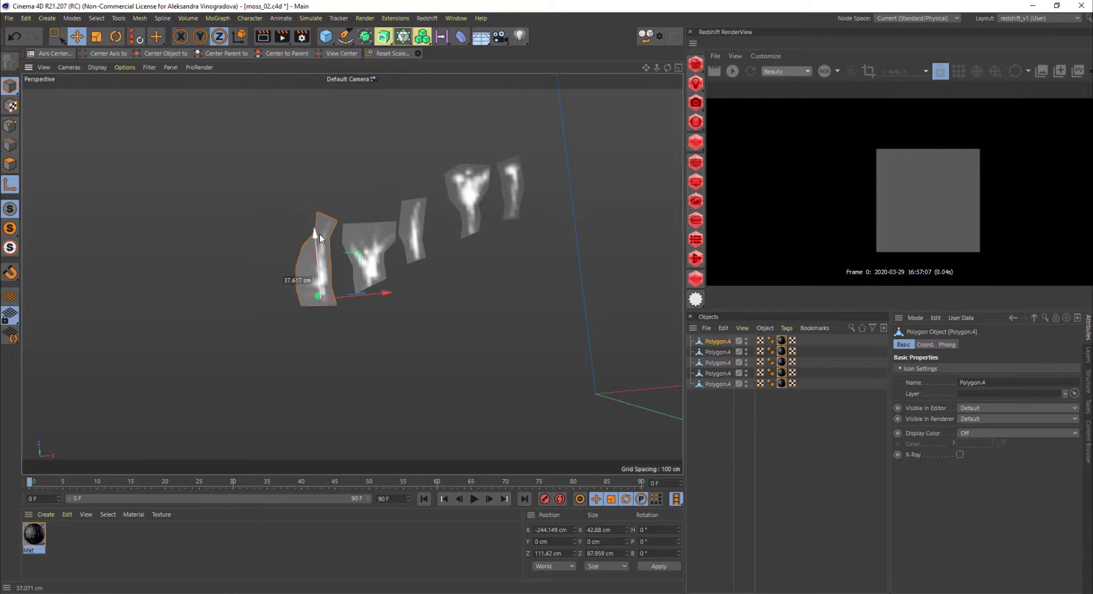
{"action": "left_click", "coordinate": [719, 352]}
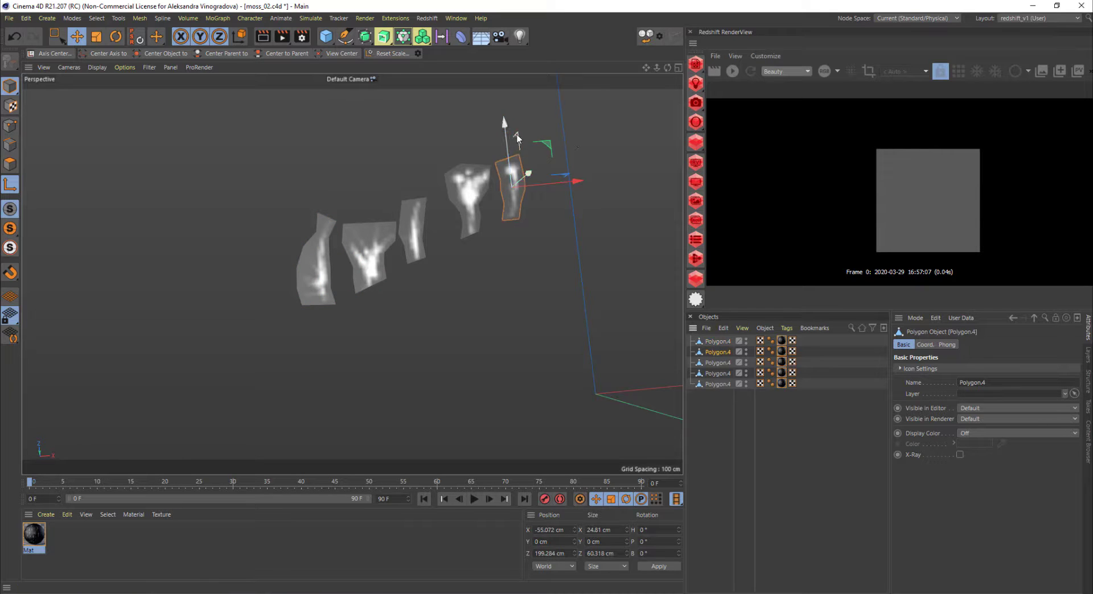
{"action": "left_click", "coordinate": [718, 363]}
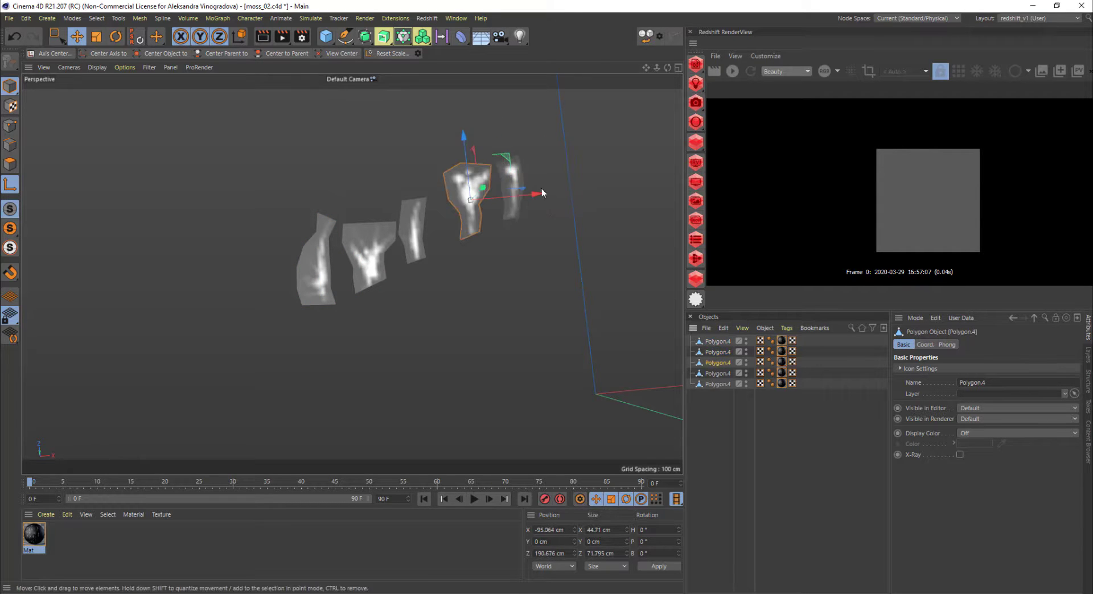
{"action": "left_click", "coordinate": [716, 374]}
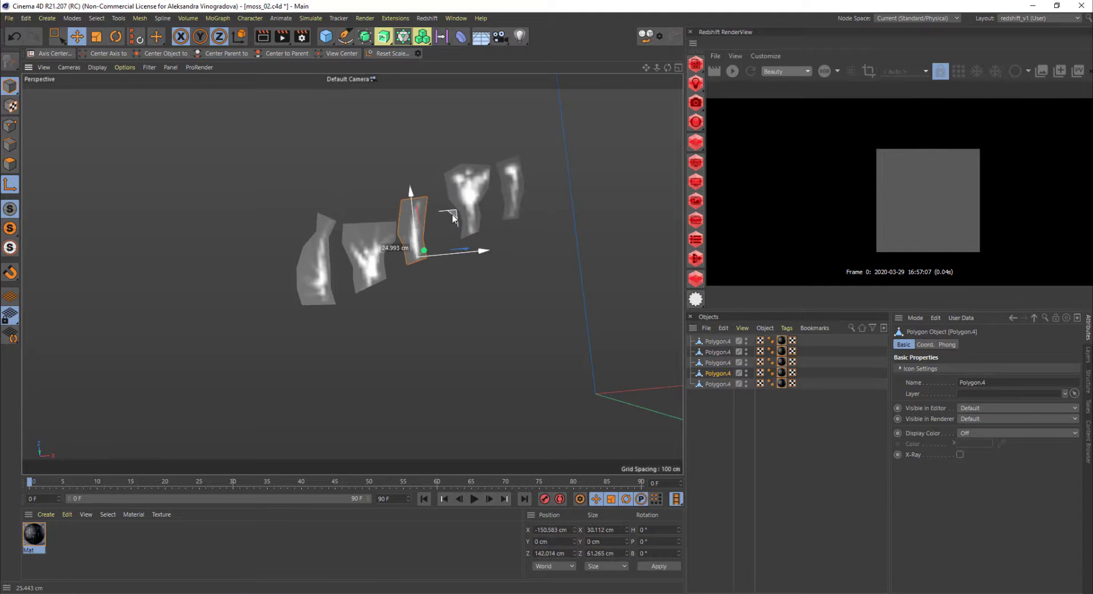
{"action": "left_click", "coordinate": [718, 384]}
{"action": "left_click_drag", "start_coordinate": [410, 220], "coordinate": [410, 242]}
{"action": "scroll", "coordinate": [361, 248], "scroll_direction": "up", "scroll_amount": 3}
Step: In Edge mode, bend the wide sprig beside the outermost one by moving its tip and crosswise edges vertically
{"action": "left_click", "coordinate": [10, 126]}
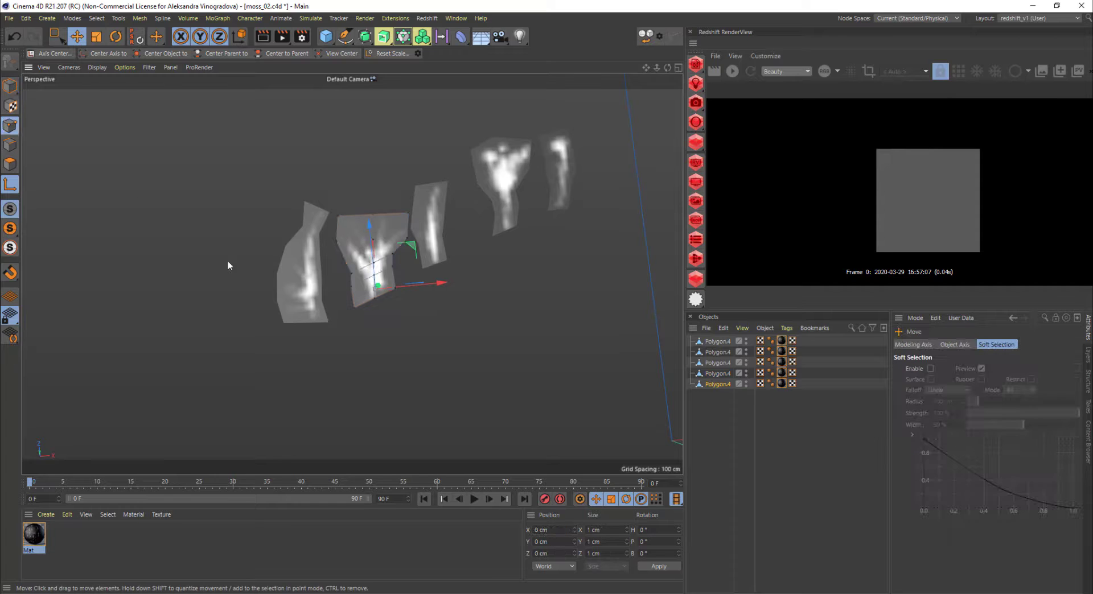
{"action": "mouse_move", "coordinate": [351, 275]}
{"action": "left_mouse_down", "text": "alt"}
{"action": "mouse_move", "coordinate": [419, 293]}
{"action": "mouse_move", "coordinate": [364, 267]}
{"action": "left_mouse_up", "text": "alt"}
{"action": "scroll", "coordinate": [365, 267], "scroll_direction": "up", "scroll_amount": 3}
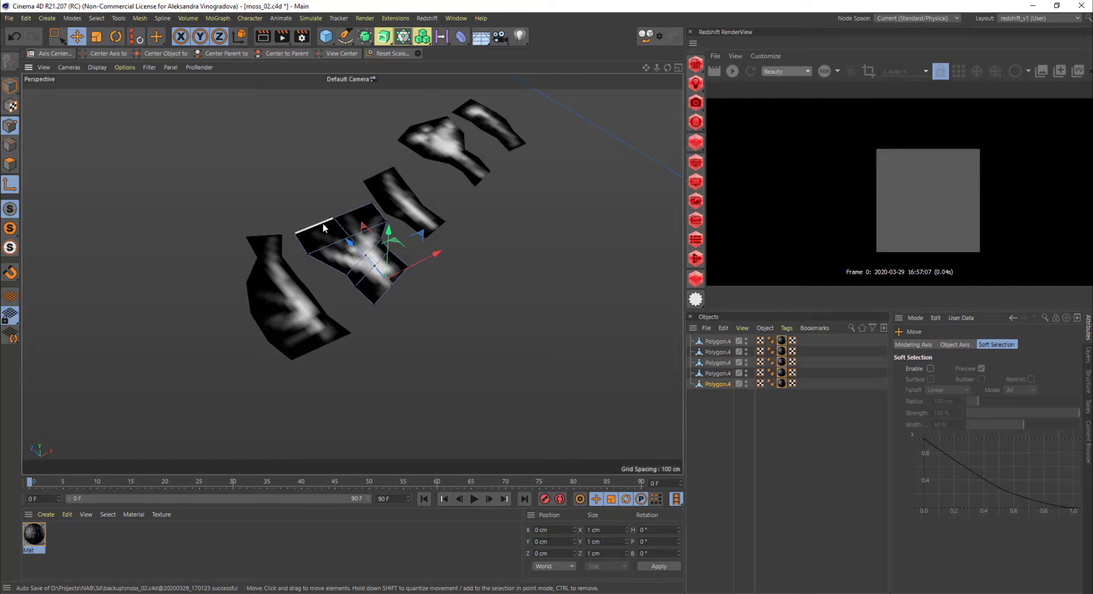
{"action": "left_click", "coordinate": [323, 224]}
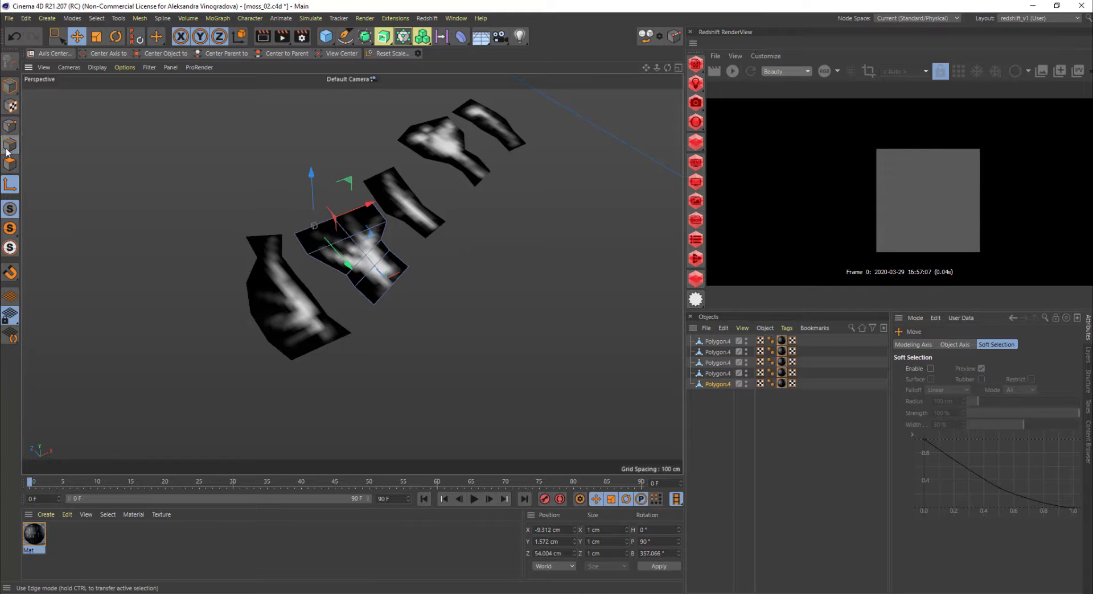
{"action": "left_click", "coordinate": [313, 228]}
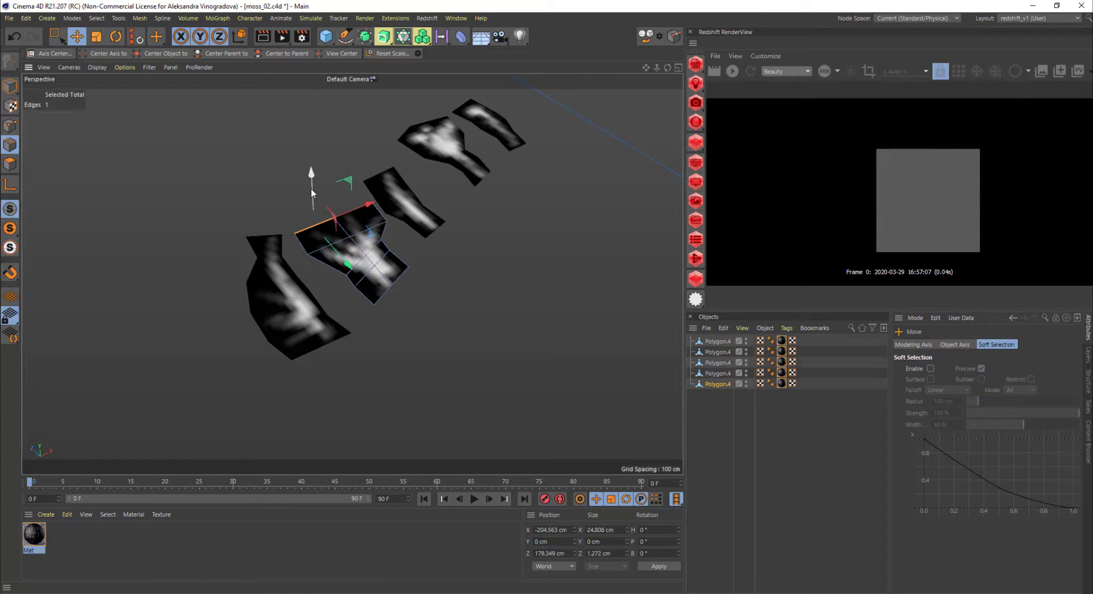
{"action": "left_click_drag", "start_coordinate": [311, 183], "coordinate": [376, 189]}
{"action": "left_click", "coordinate": [373, 247]}
{"action": "left_click", "coordinate": [525, 211]}
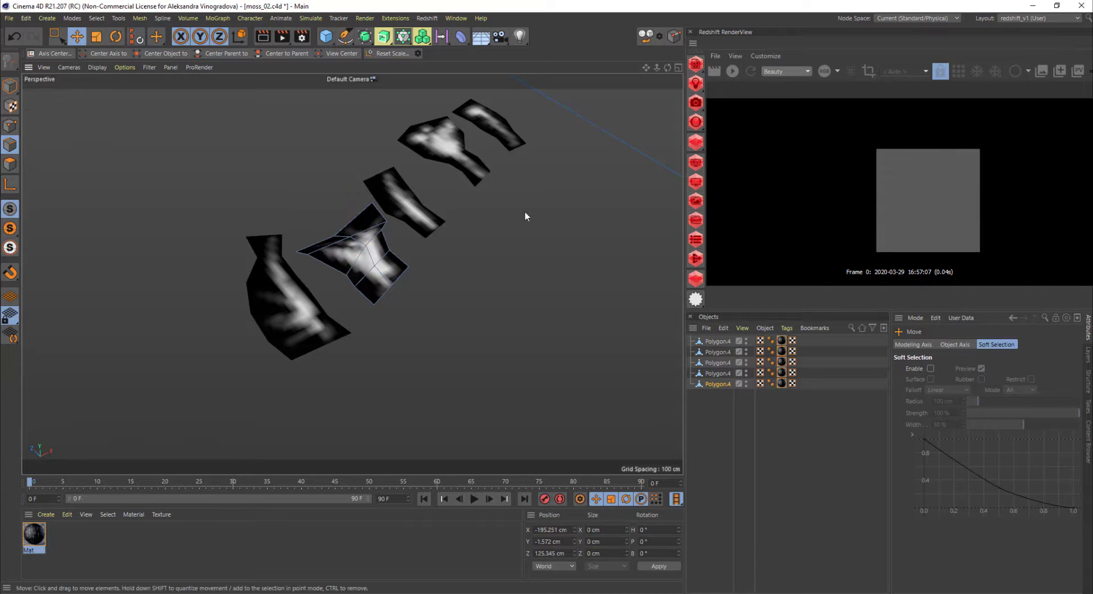
Step: Select all five sprigs and bend the large outermost one by moving its tip edge and the edge below it vertically
{"action": "left_click", "coordinate": [709, 343], "text": "shift"}
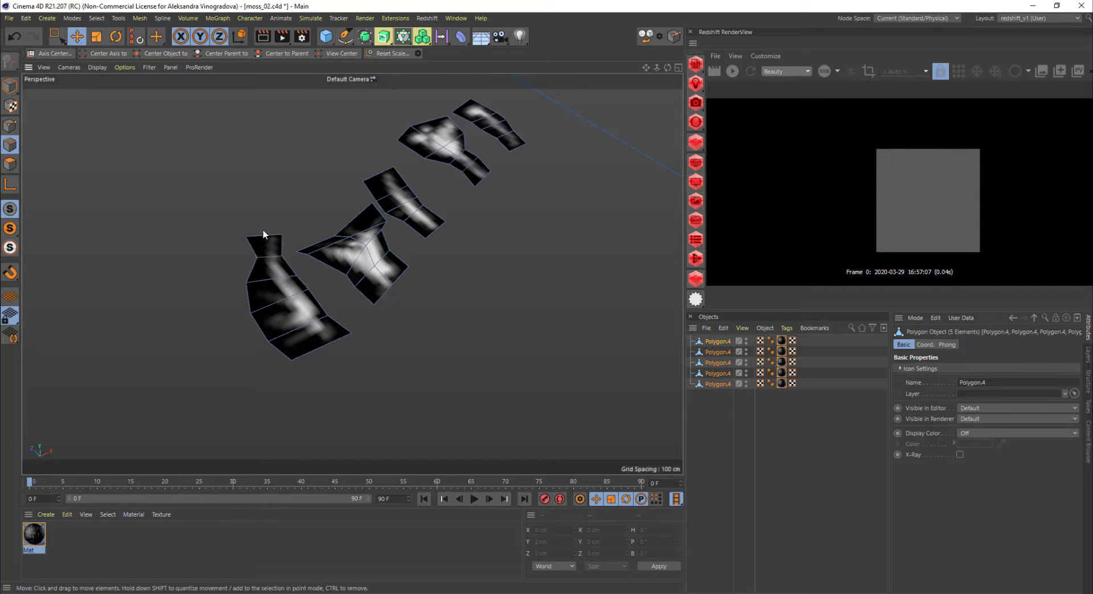
{"action": "left_click", "coordinate": [263, 234]}
{"action": "mouse_move", "coordinate": [265, 235]}
{"action": "left_mouse_down"}
{"action": "mouse_move", "coordinate": [270, 257]}
{"action": "mouse_move", "coordinate": [336, 248]}
{"action": "mouse_move", "coordinate": [267, 219]}
{"action": "left_mouse_up"}
{"action": "left_click", "coordinate": [297, 289]}
{"action": "left_click", "coordinate": [264, 282]}
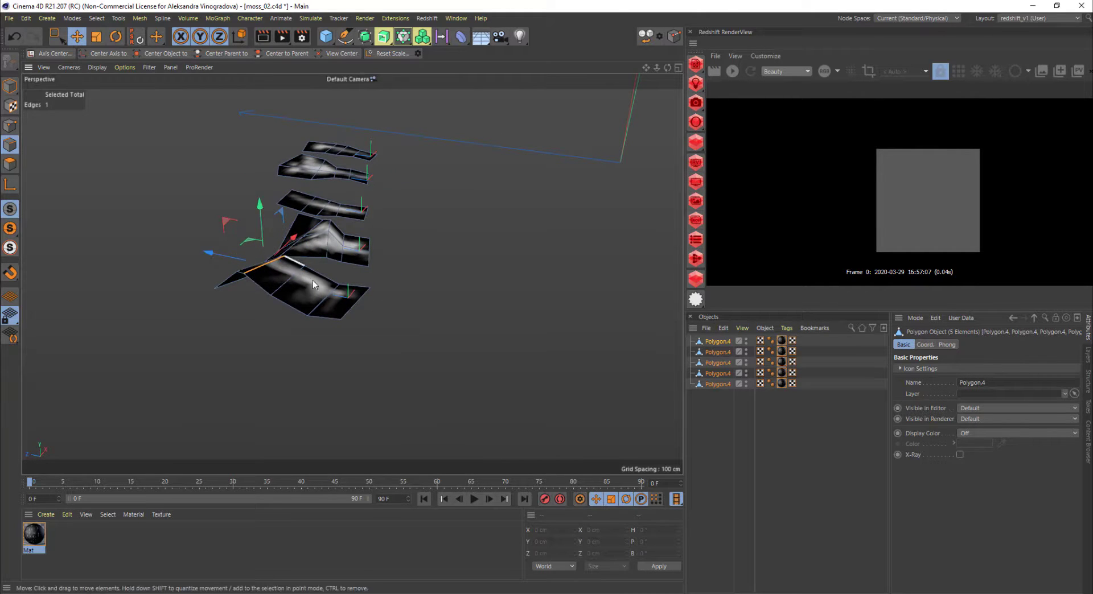
Step: Give the narrow middle sprig a wavy profile by lowering one crosswise edge and raising the one nearer its base
{"action": "left_click_drag", "start_coordinate": [331, 282], "coordinate": [363, 294], "text": "alt"}
{"action": "left_click", "coordinate": [317, 278]}
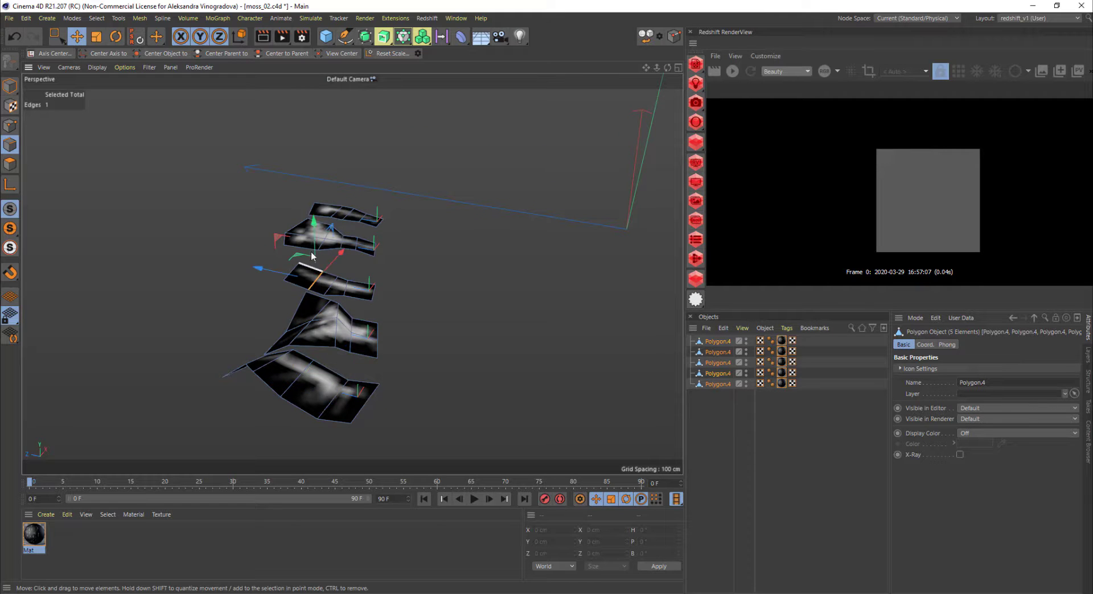
{"action": "left_click_drag", "start_coordinate": [314, 239], "coordinate": [344, 248]}
{"action": "left_click", "coordinate": [348, 288]}
Step: Shape the last two sprigs by shifting their crosswise edges up and down
{"action": "left_click", "coordinate": [320, 247]}
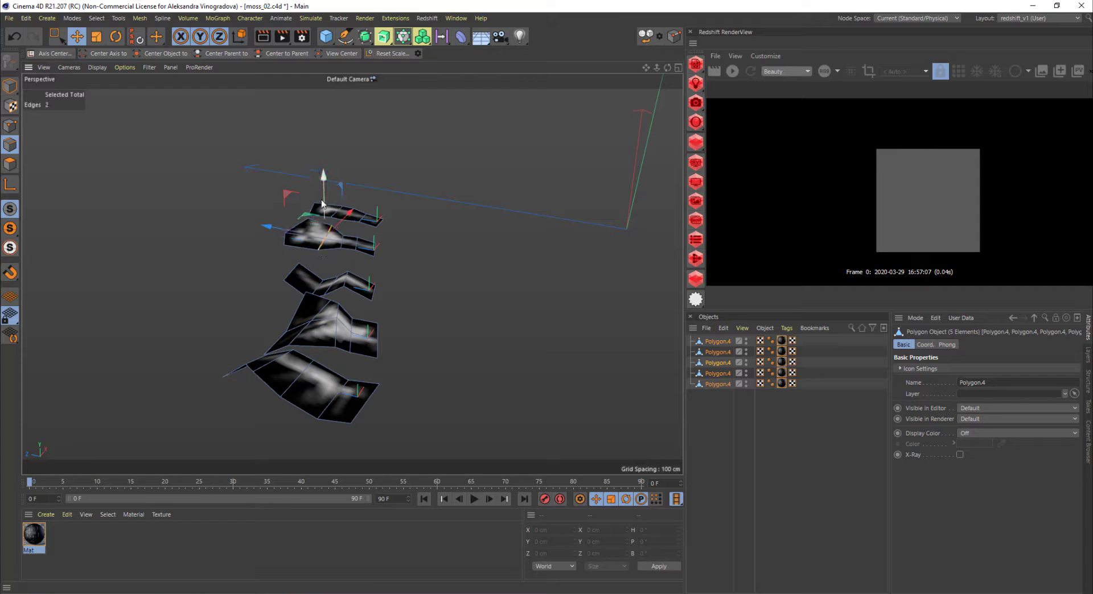
{"action": "left_click", "coordinate": [357, 248]}
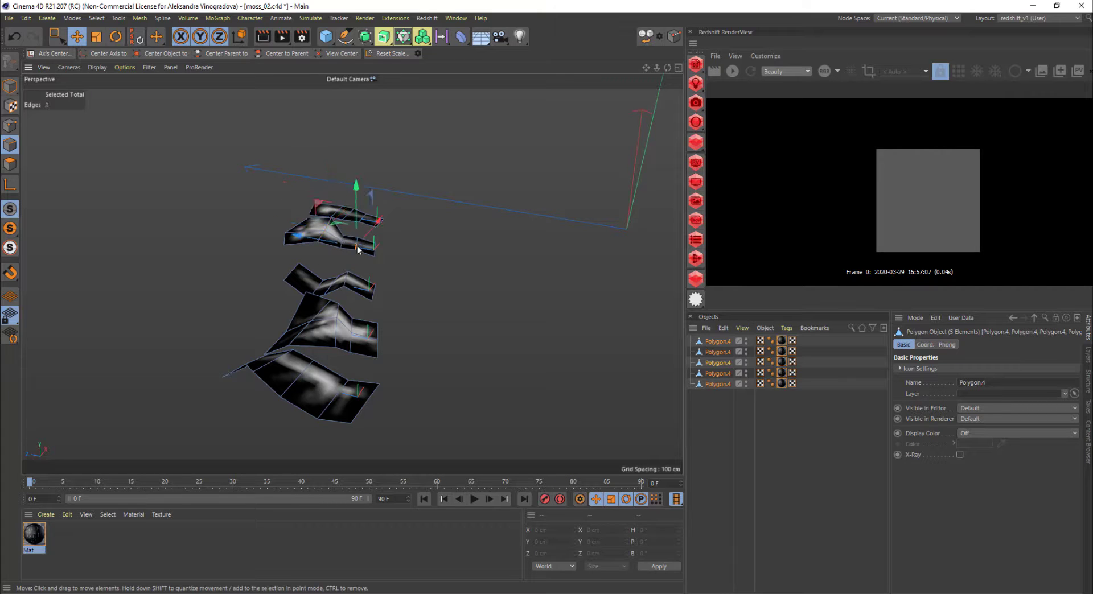
{"action": "left_click_drag", "start_coordinate": [358, 205], "coordinate": [357, 212]}
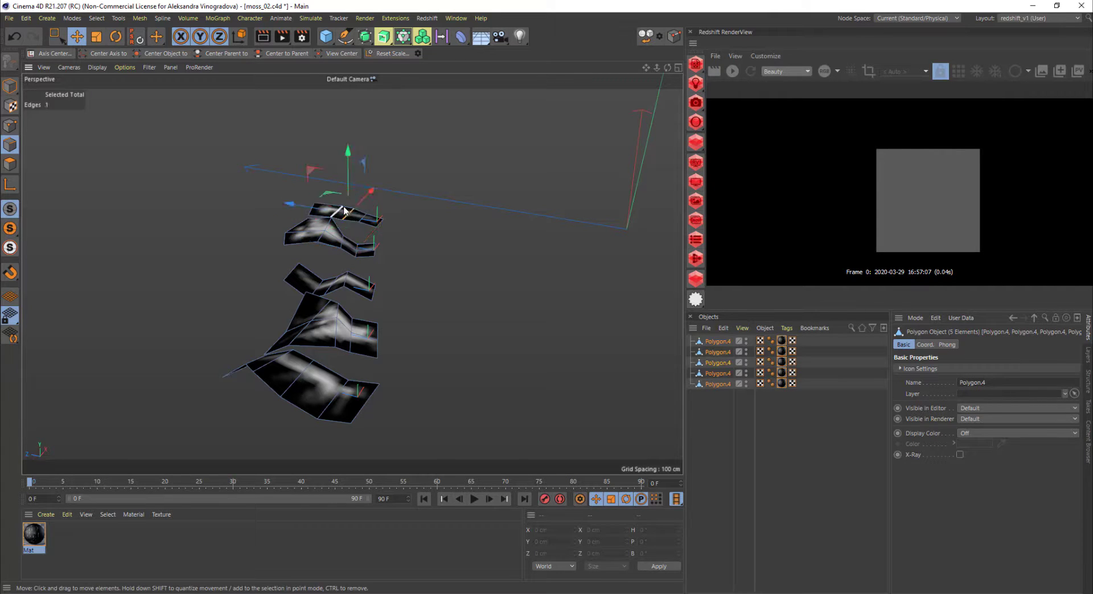
{"action": "left_click", "coordinate": [335, 214]}
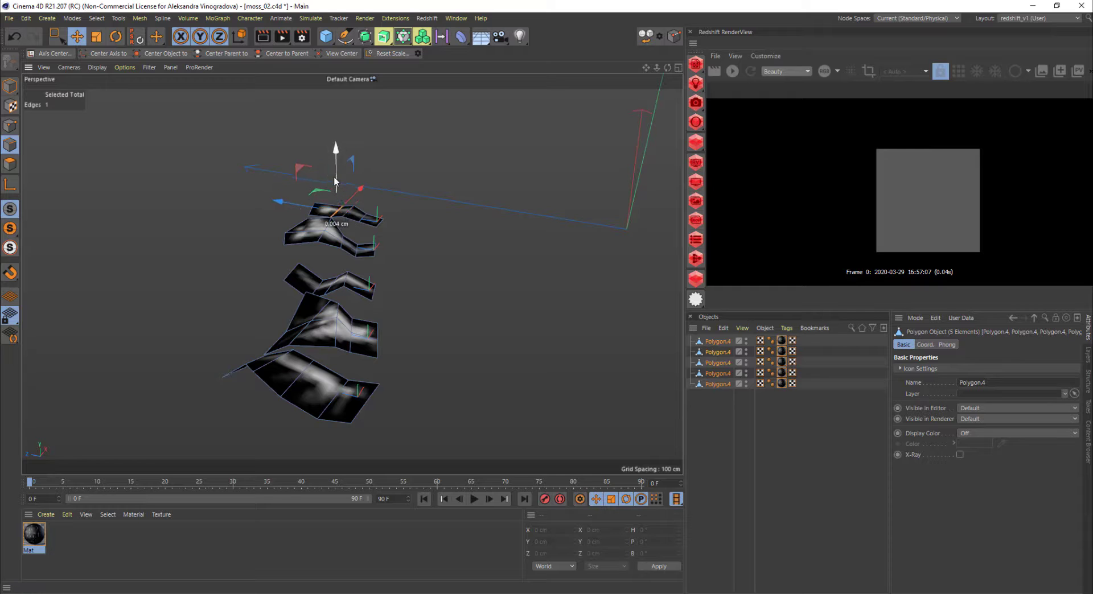
{"action": "left_click_drag", "start_coordinate": [333, 178], "coordinate": [285, 308], "text": "alt"}
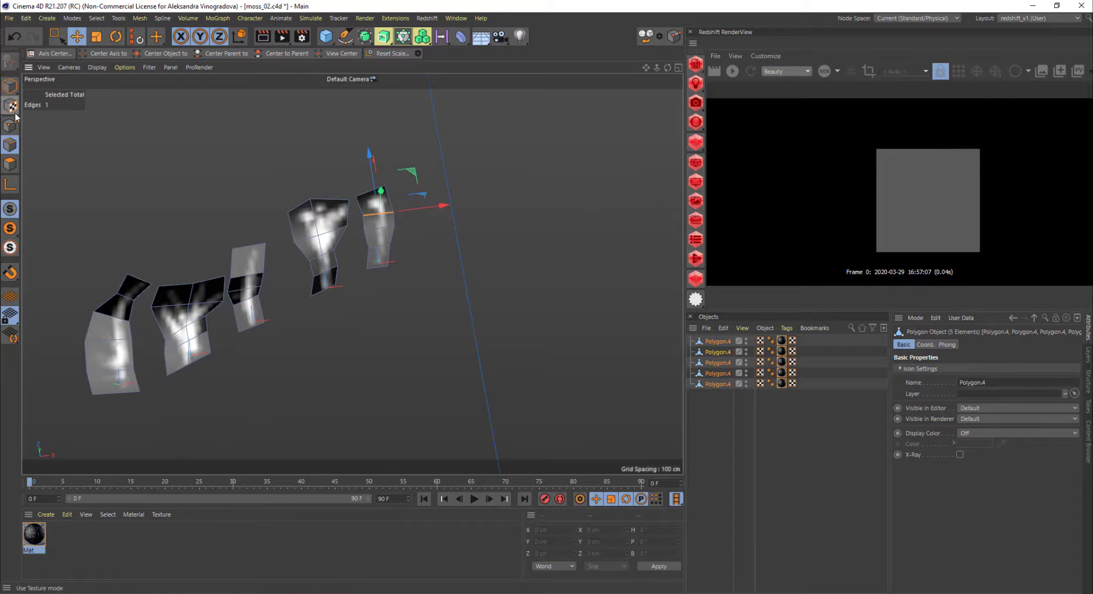
Step: Switch to Model mode and set the joint position of the five selected sprigs to 0 cm on X, Y and Z
{"action": "left_click", "coordinate": [10, 86]}
{"action": "mouse_move", "coordinate": [272, 217]}
{"action": "left_mouse_down", "text": "alt"}
{"action": "mouse_move", "coordinate": [254, 140]}
{"action": "mouse_move", "coordinate": [275, 209]}
{"action": "left_mouse_up", "text": "alt"}
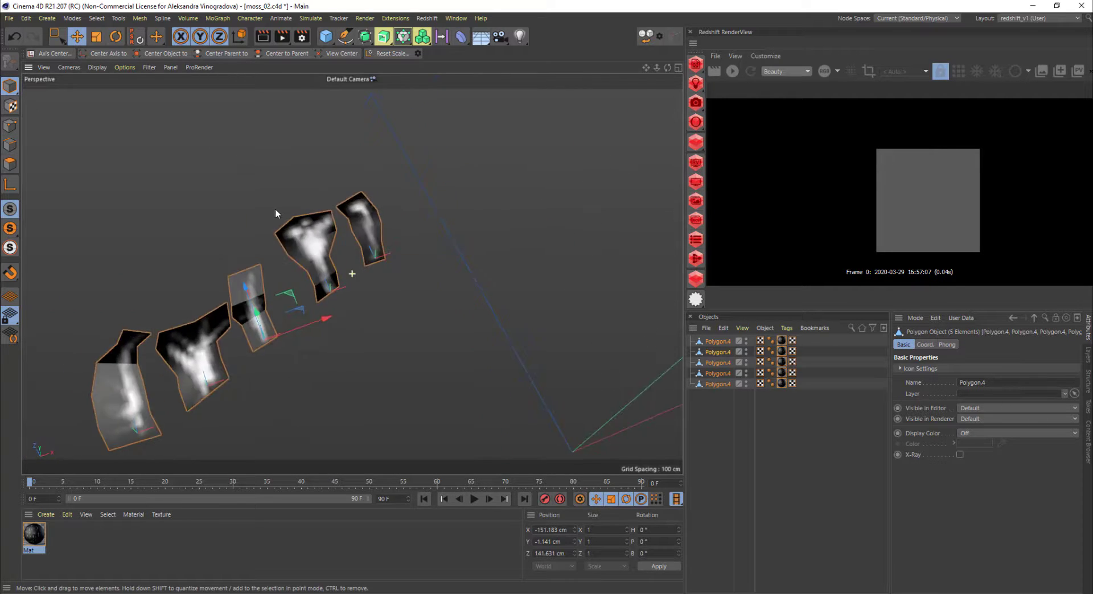
{"action": "double_click", "coordinate": [557, 530]}
{"action": "type", "text": "0"}
{"action": "key", "text": "Return"}
{"action": "double_click", "coordinate": [557, 553]}
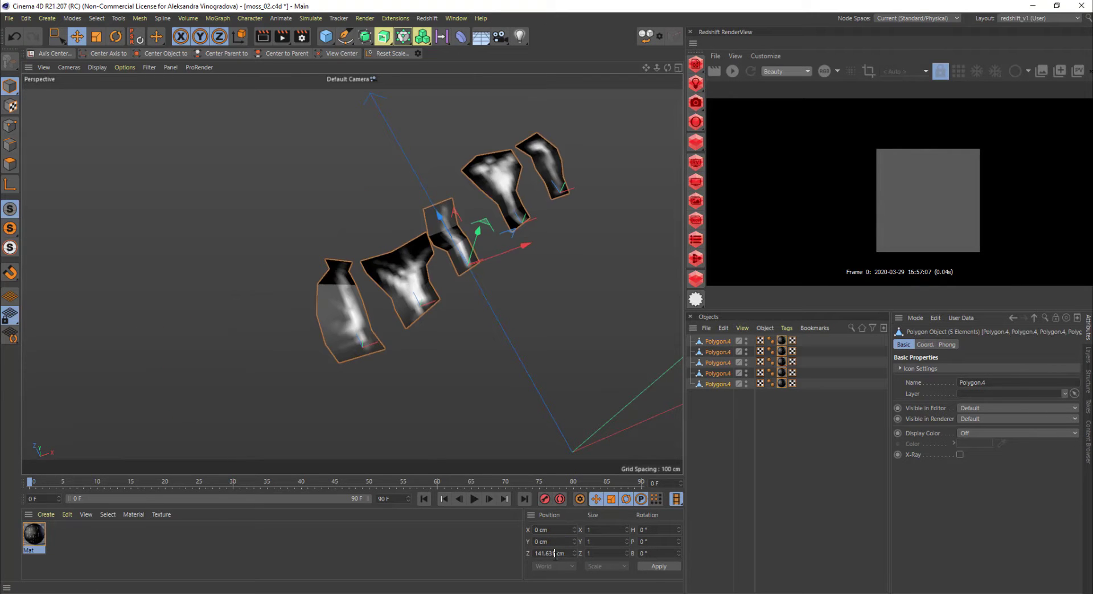
{"action": "type", "text": "0"}
{"action": "key", "text": "Return"}
{"action": "middle_click_drag", "start_coordinate": [559, 398], "coordinate": [505, 238], "text": "alt"}
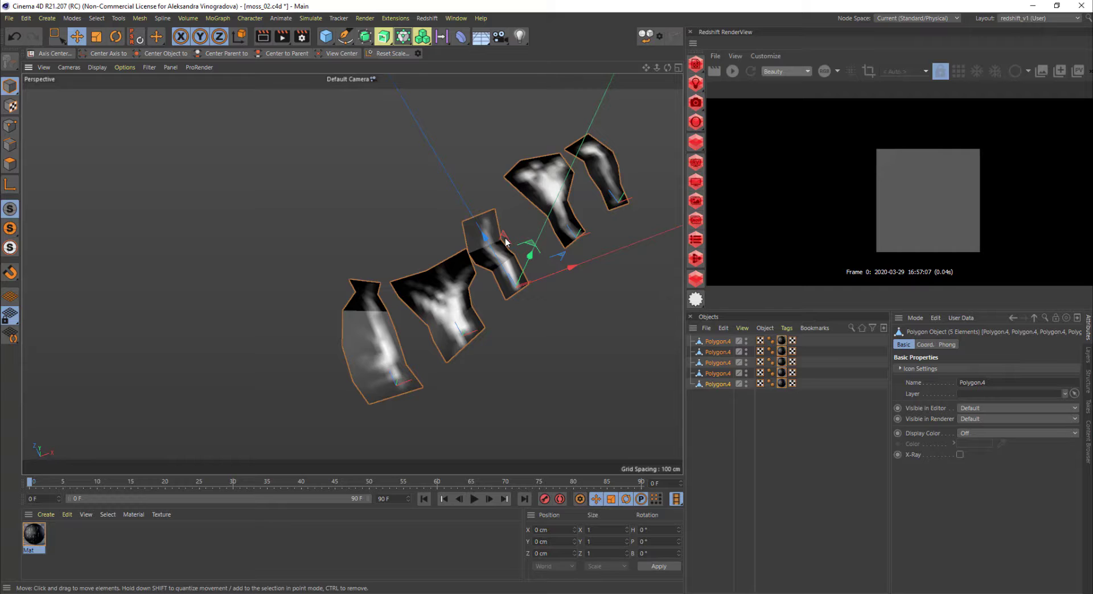
Step: Set each selected sprig's own P.X, P.Y and P.Z coordinates to 0 cm so their base axes coincide at the origin
{"action": "left_click", "coordinate": [926, 344]}
{"action": "type", "text": "0"}
{"action": "key", "text": "Tab"}
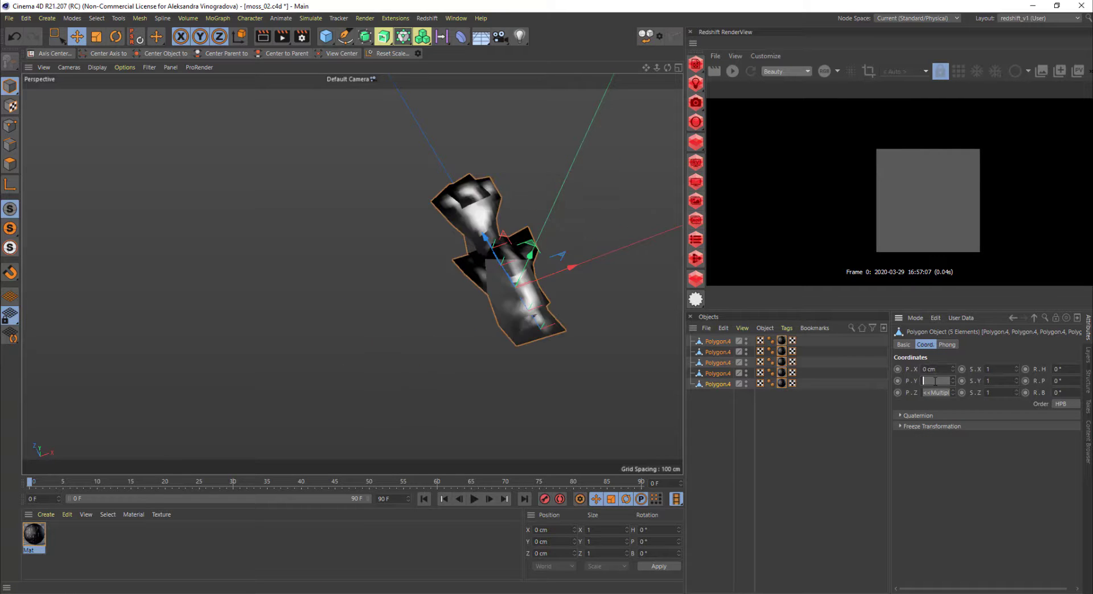
{"action": "type", "text": "0"}
{"action": "key", "text": "Tab"}
{"action": "type", "text": "0"}
{"action": "key", "text": "Return"}
Step: Rotate the stacked sprigs upright about their shared base to form a small clump
{"action": "left_click_drag", "start_coordinate": [535, 276], "coordinate": [580, 191], "text": "alt"}
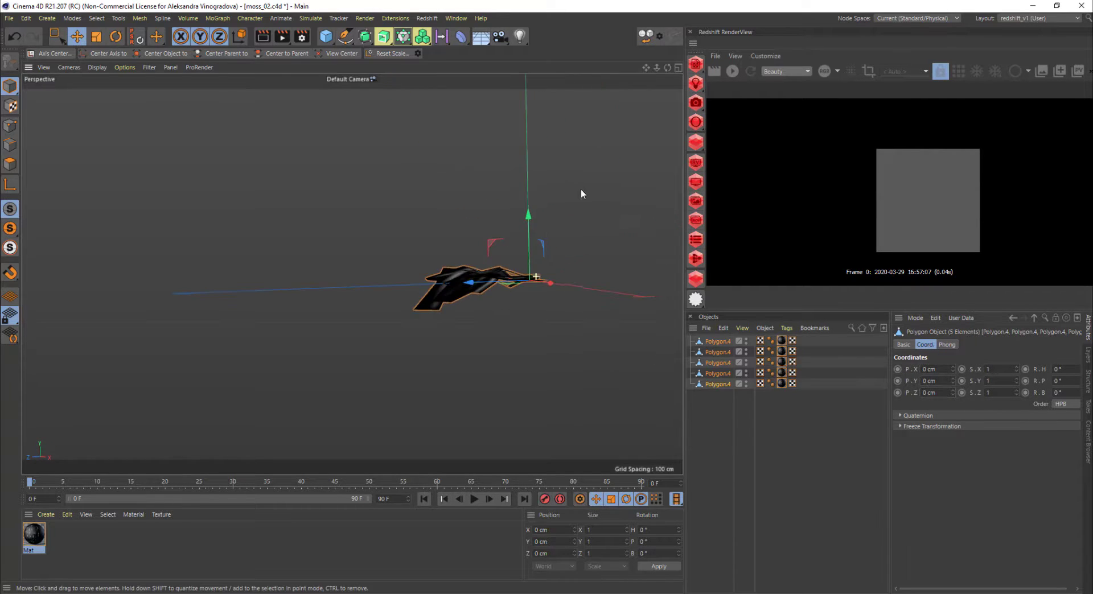
{"action": "key", "text": "r"}
{"action": "left_click_drag", "start_coordinate": [559, 251], "coordinate": [473, 265]}
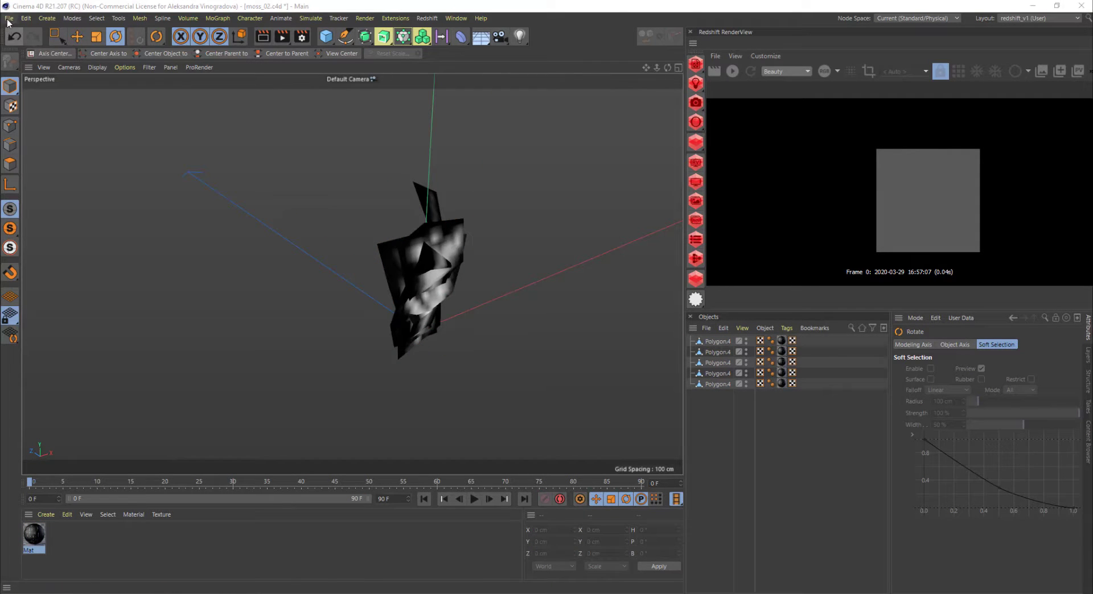
Step: Open the existing moss project file from the 3d folder and dismiss the missing-plugin warning
{"action": "left_click", "coordinate": [9, 17]}
{"action": "left_click", "coordinate": [23, 48]}
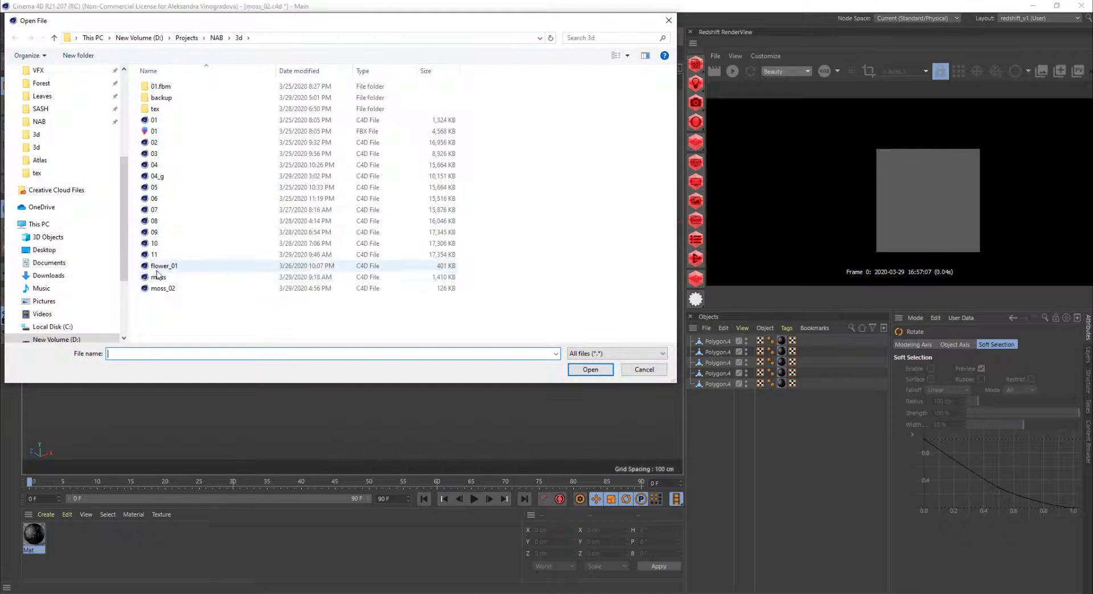
{"action": "double_click", "coordinate": [165, 279]}
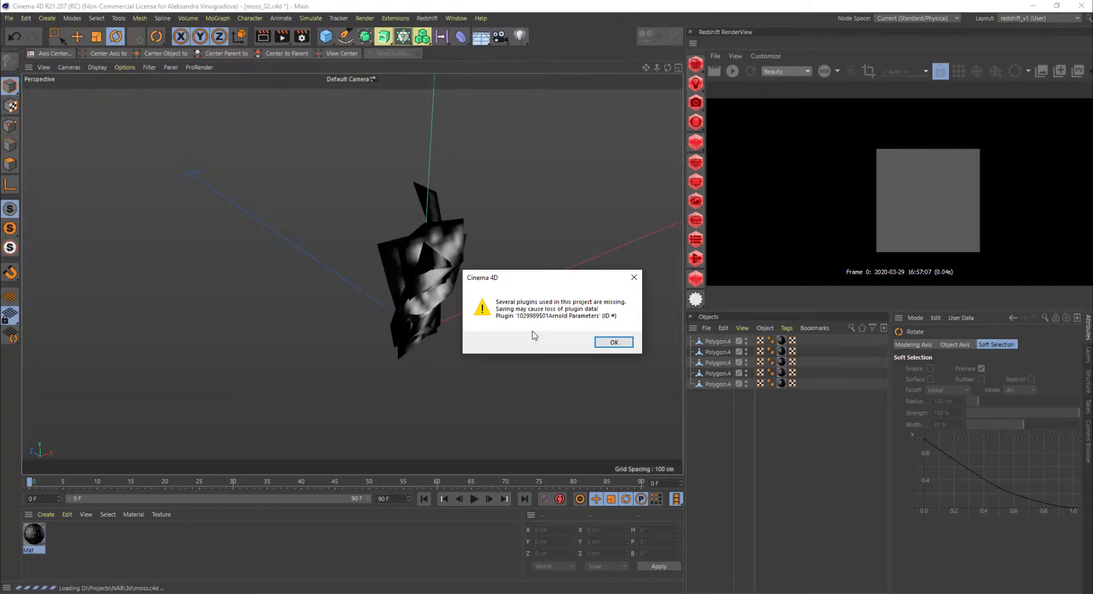
{"action": "left_click", "coordinate": [611, 344]}
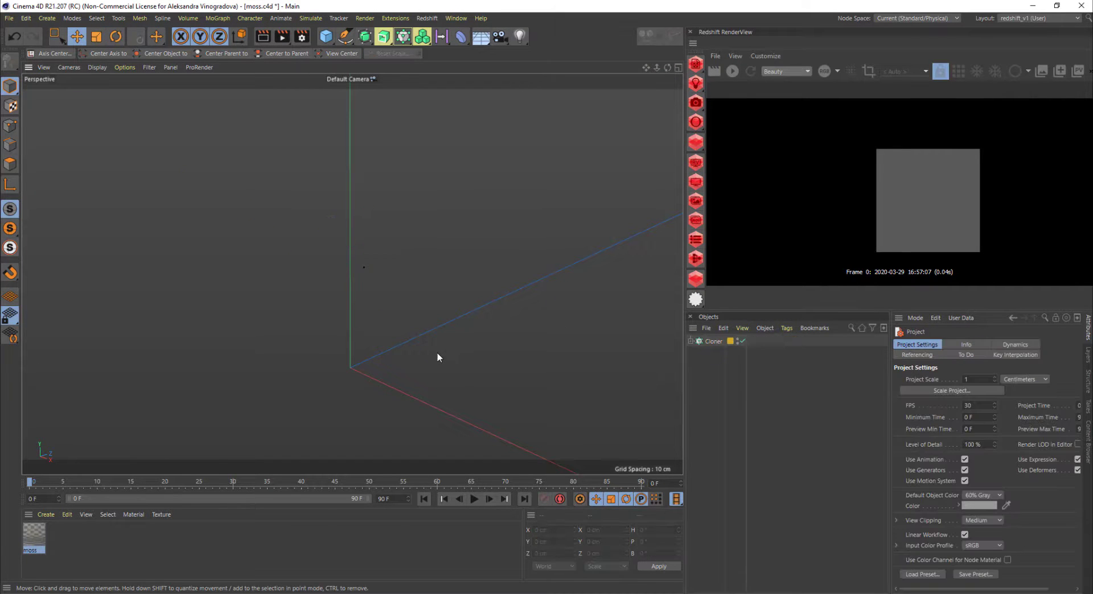
Step: Expand the Cloner and examine its Group14 moss pieces in the viewport
{"action": "left_click", "coordinate": [713, 340]}
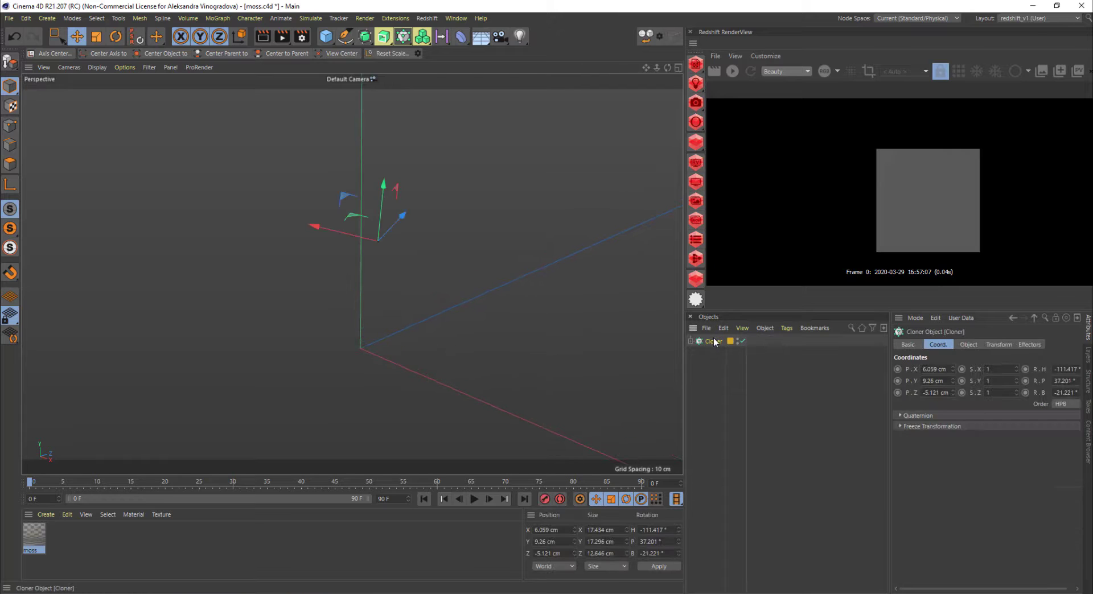
{"action": "key", "text": "o"}
{"action": "left_click", "coordinate": [691, 342]}
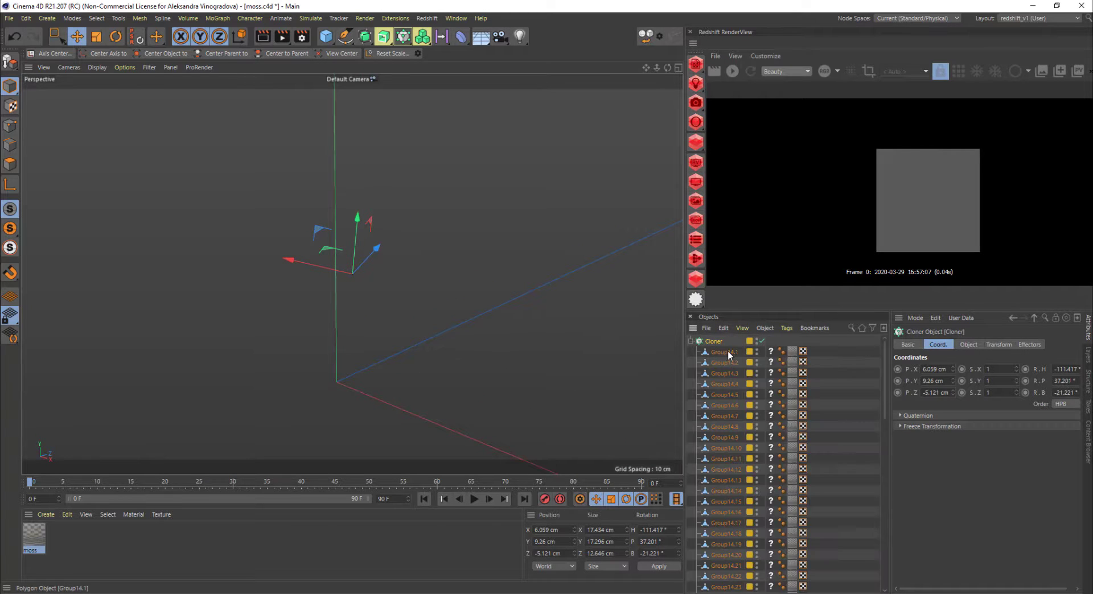
{"action": "left_click", "coordinate": [725, 352]}
{"action": "key", "text": "o"}
{"action": "left_click", "coordinate": [724, 458], "text": "shift"}
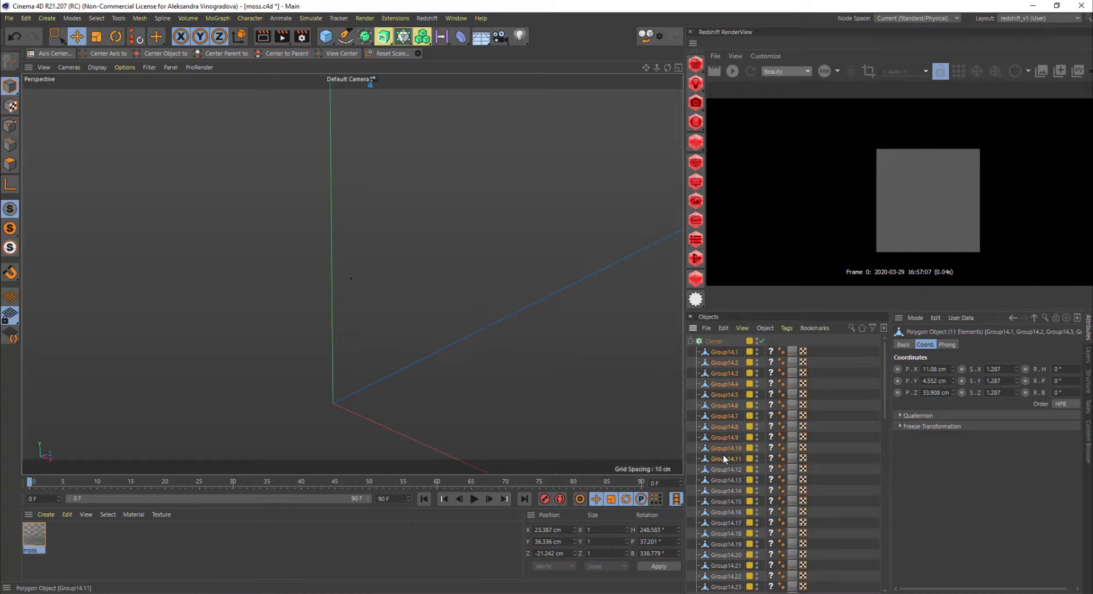
{"action": "key", "text": "o"}
{"action": "left_click_drag", "start_coordinate": [545, 267], "coordinate": [596, 204], "text": "alt"}
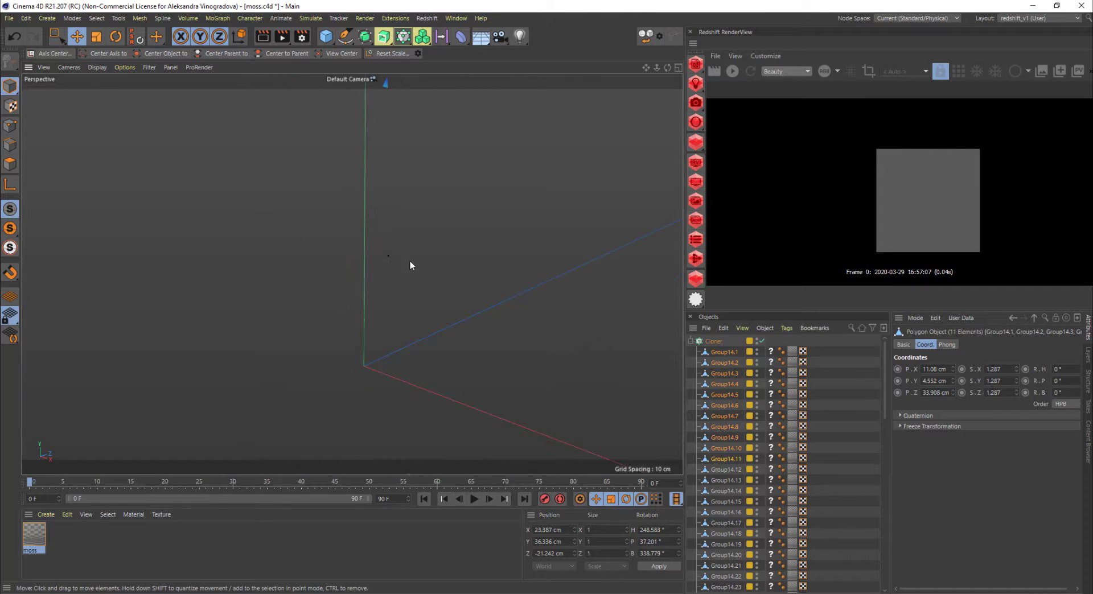
{"action": "left_click_drag", "start_coordinate": [399, 258], "coordinate": [669, 297], "text": "alt"}
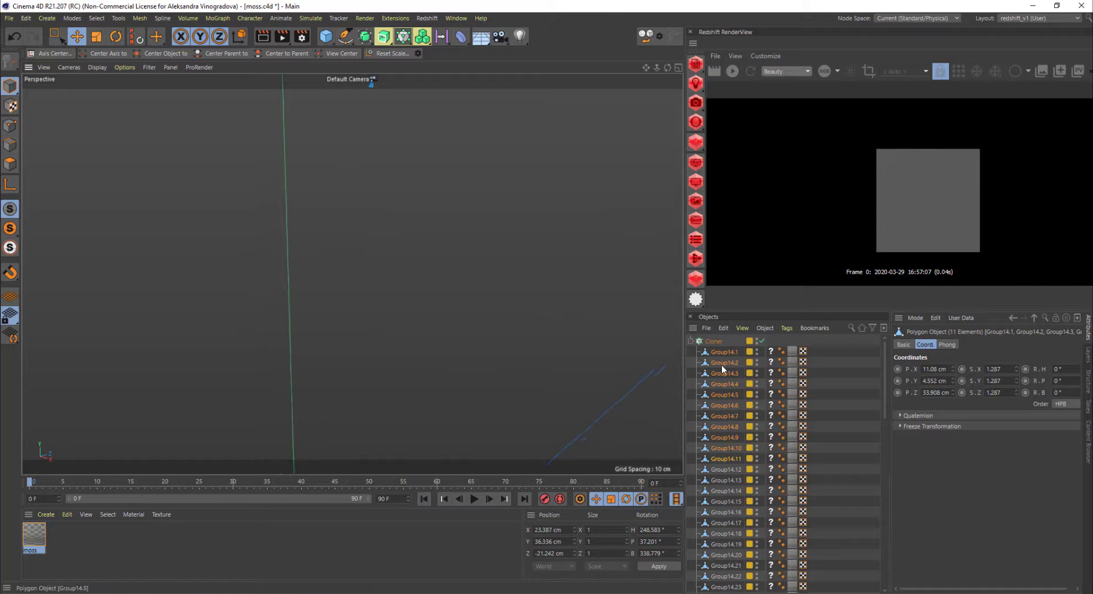
{"action": "left_click", "coordinate": [720, 353]}
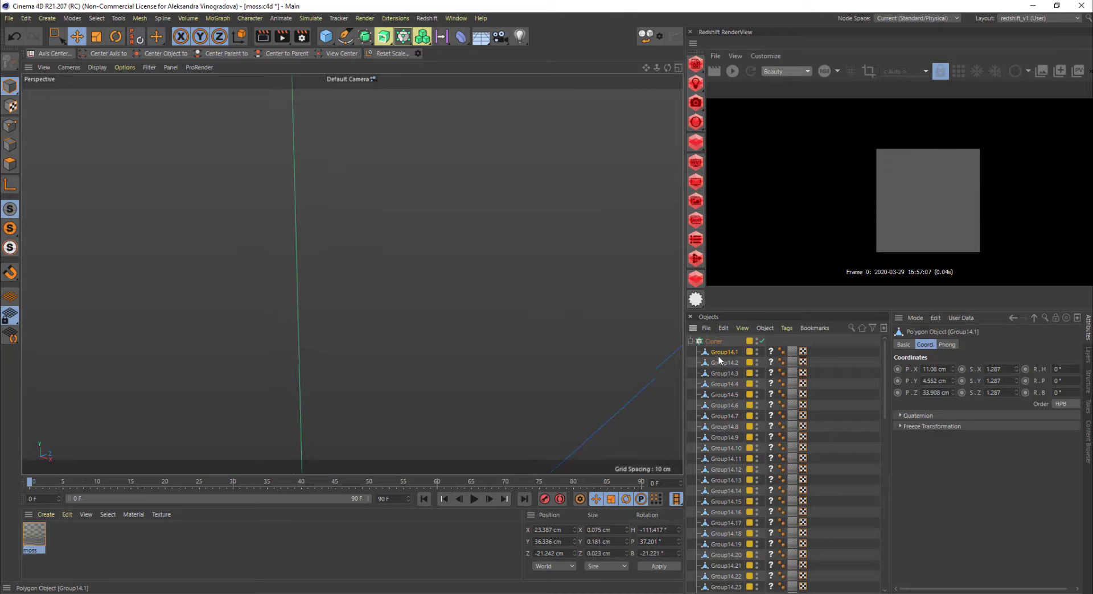
Step: Disable the Cloner and view its clump of textured moss pieces up close from different sides
{"action": "left_click", "coordinate": [713, 342]}
{"action": "left_click", "coordinate": [762, 341]}
{"action": "left_click", "coordinate": [726, 352]}
{"action": "scroll", "coordinate": [466, 230], "scroll_direction": "down", "scroll_amount": 4}
{"action": "scroll", "coordinate": [511, 237], "scroll_direction": "up", "scroll_amount": 4}
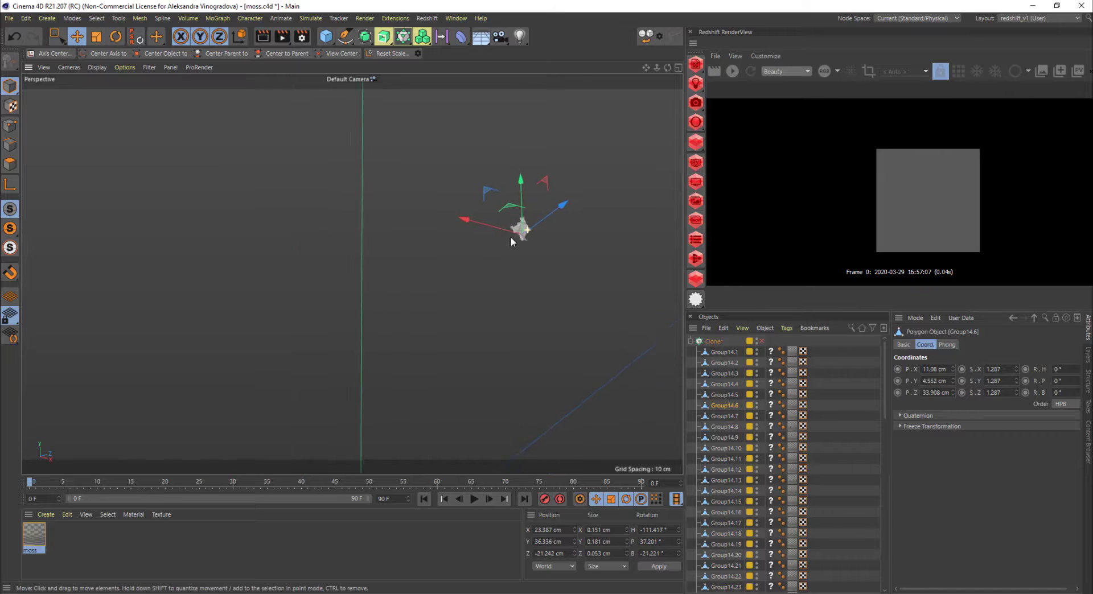
{"action": "scroll", "coordinate": [525, 232], "scroll_direction": "down", "scroll_amount": 2}
{"action": "right_click_drag", "start_coordinate": [518, 236], "coordinate": [569, 226], "text": "alt"}
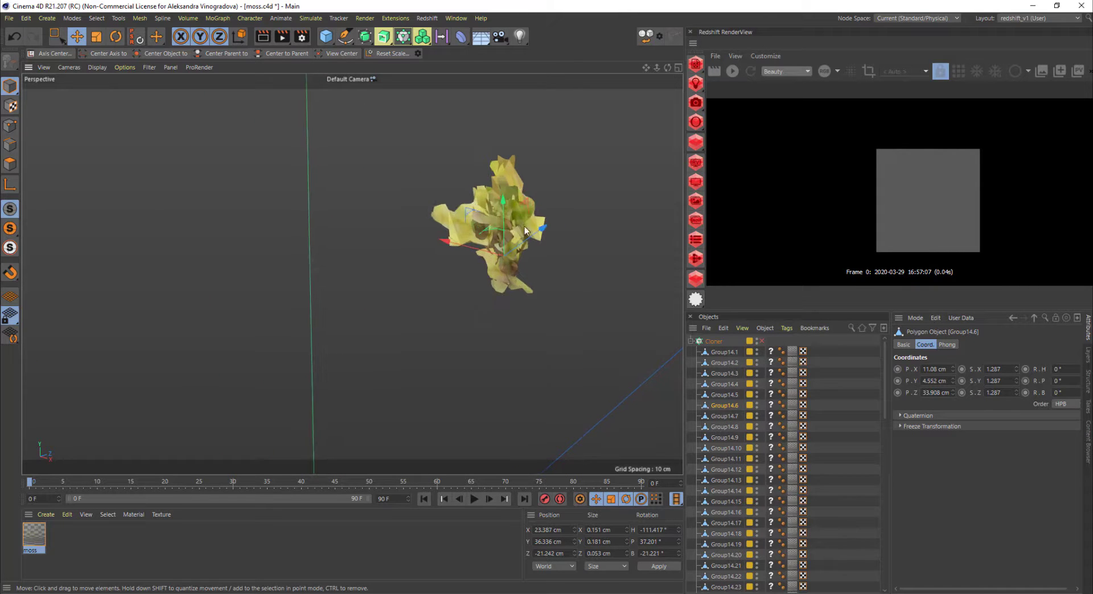
{"action": "left_click_drag", "start_coordinate": [525, 227], "coordinate": [450, 224], "text": "alt"}
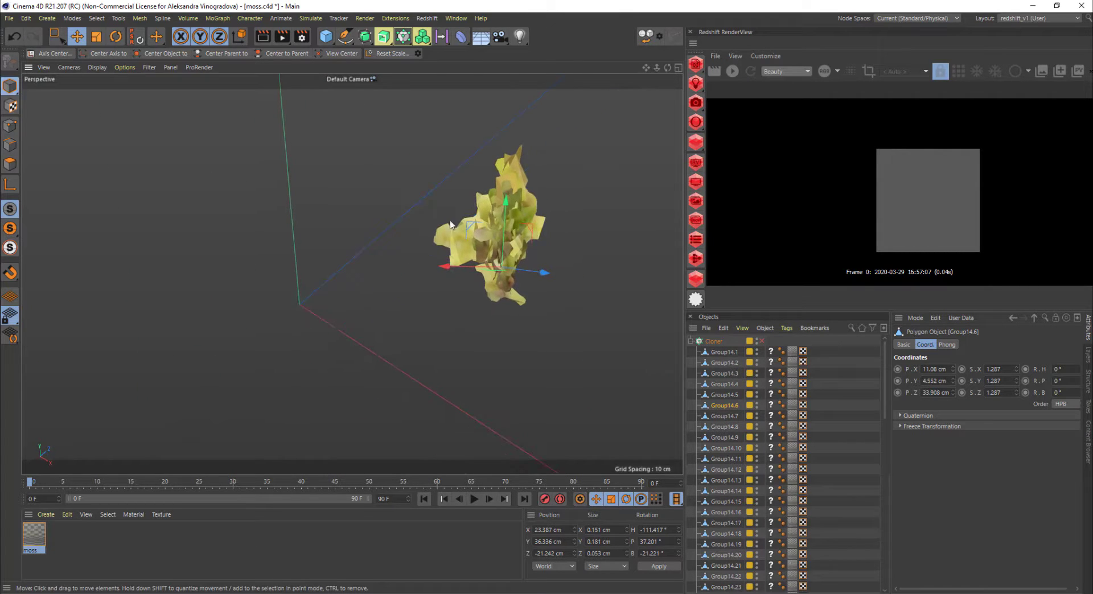
Step: Pull individual moss pieces out of the clump to show their shapes, undoing each move
{"action": "left_click_drag", "start_coordinate": [504, 264], "coordinate": [443, 242]}
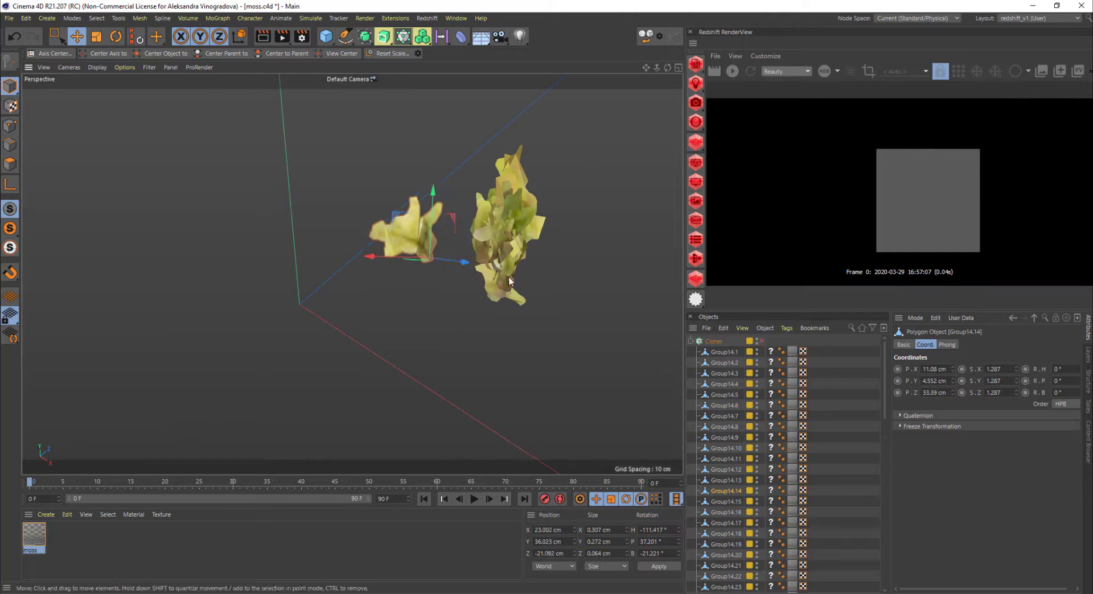
{"action": "key", "text": "ctrl+z"}
{"action": "left_click", "coordinate": [509, 289]}
{"action": "left_click_drag", "start_coordinate": [542, 274], "coordinate": [634, 302]}
{"action": "key", "text": "ctrl+z"}
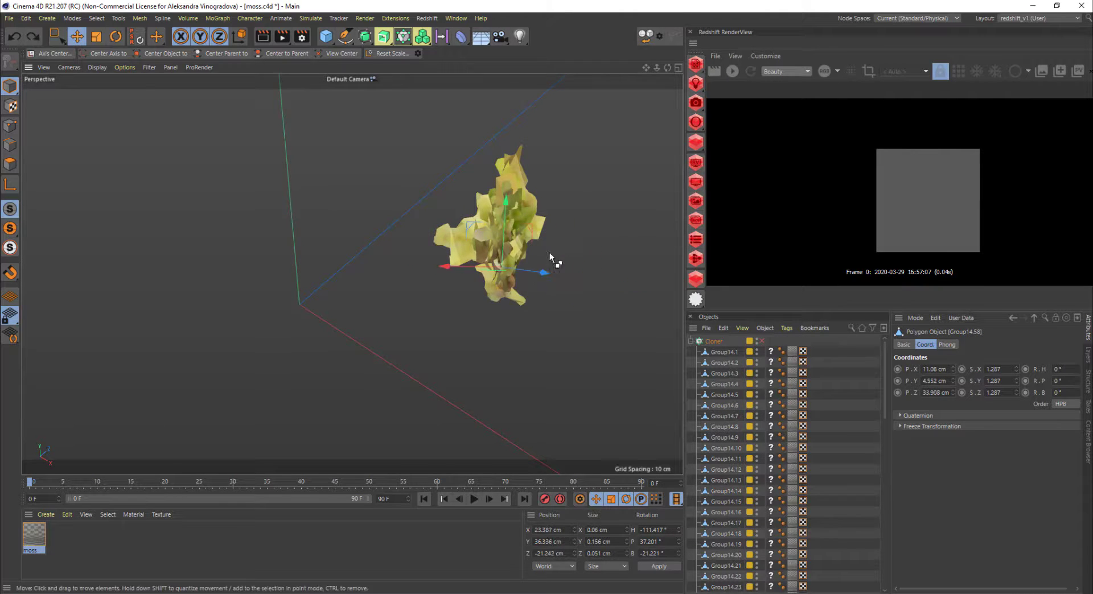
{"action": "left_click_drag", "start_coordinate": [536, 274], "coordinate": [564, 217]}
{"action": "key", "text": "ctrl+z"}
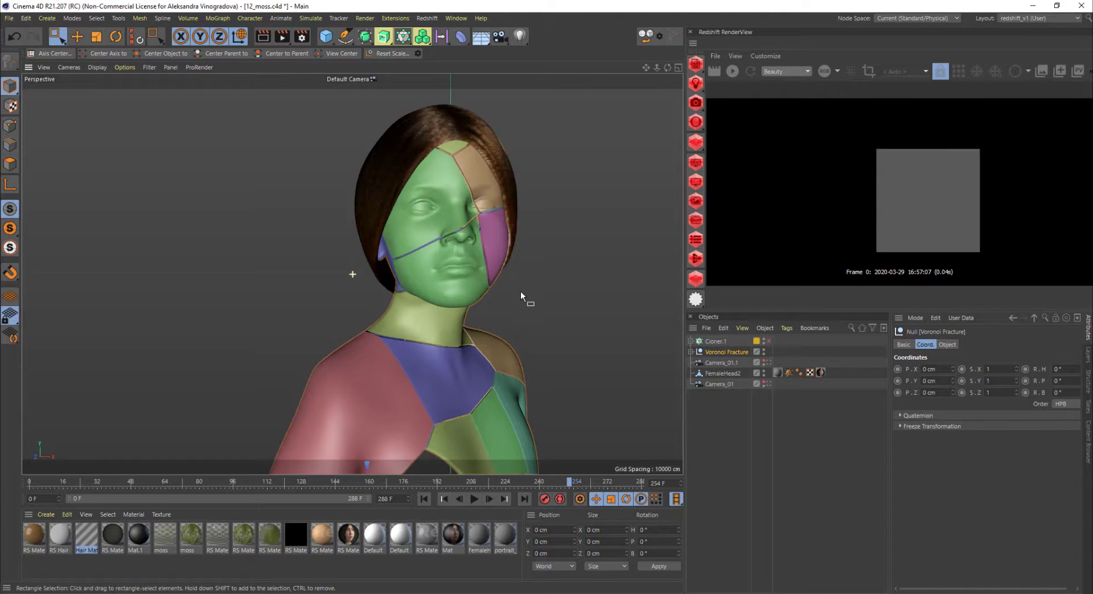
Step: Examine the color-coded Voronoi Fracture pieces of the head and shoulders from different angles
{"action": "left_click_drag", "start_coordinate": [524, 301], "coordinate": [501, 312], "text": "alt"}
{"action": "left_click", "coordinate": [716, 342]}
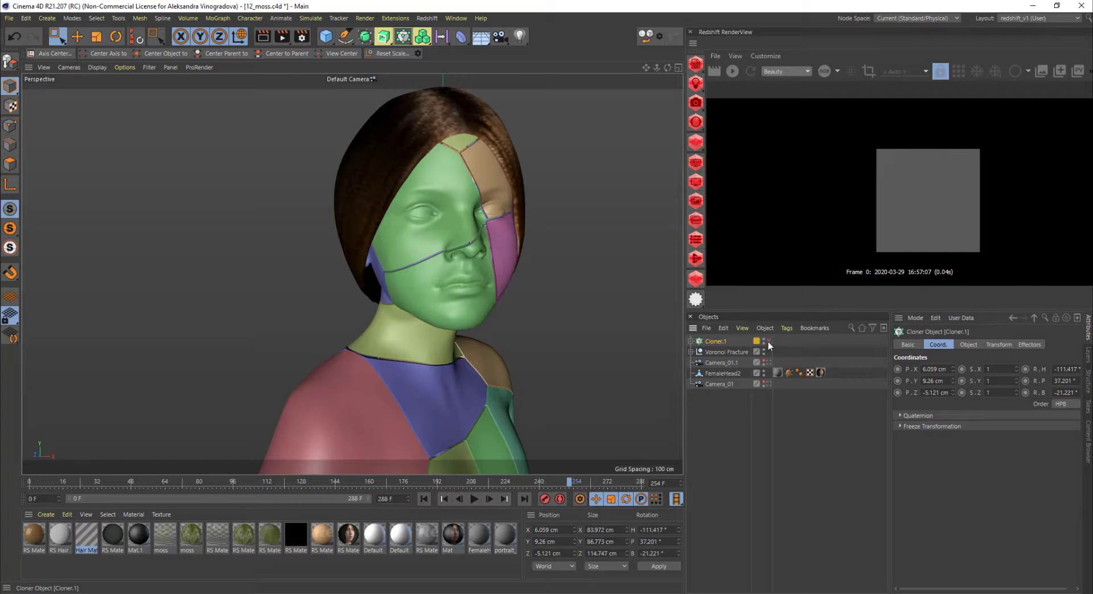
{"action": "left_click_drag", "start_coordinate": [495, 305], "coordinate": [512, 330], "text": "alt"}
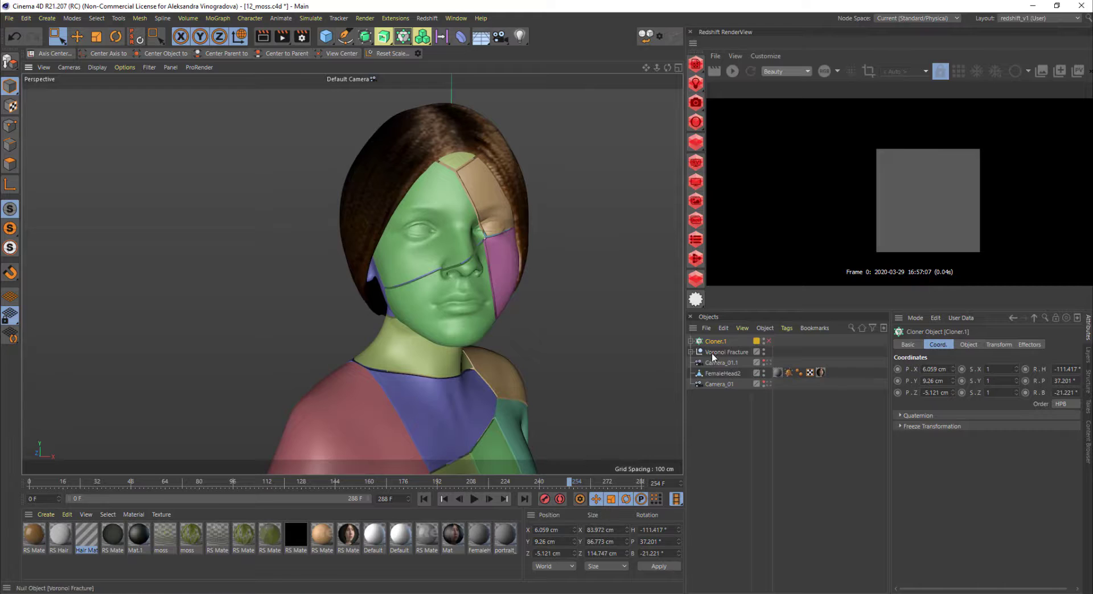
{"action": "left_click", "coordinate": [711, 354]}
{"action": "left_click", "coordinate": [690, 352]}
{"action": "left_click", "coordinate": [690, 352]}
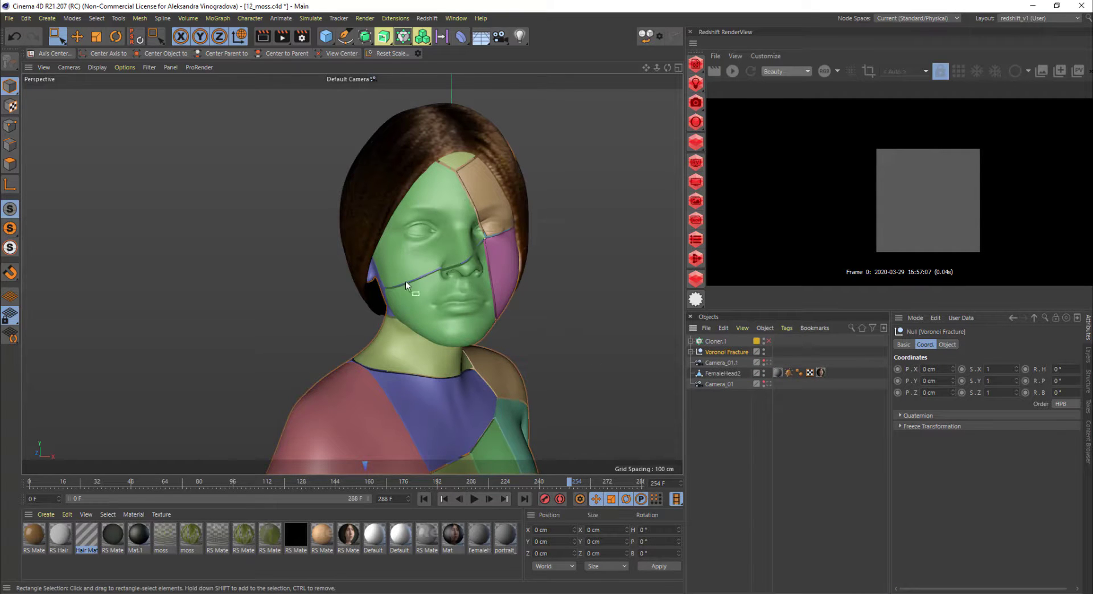
{"action": "left_click_drag", "start_coordinate": [485, 273], "coordinate": [442, 310], "text": "alt"}
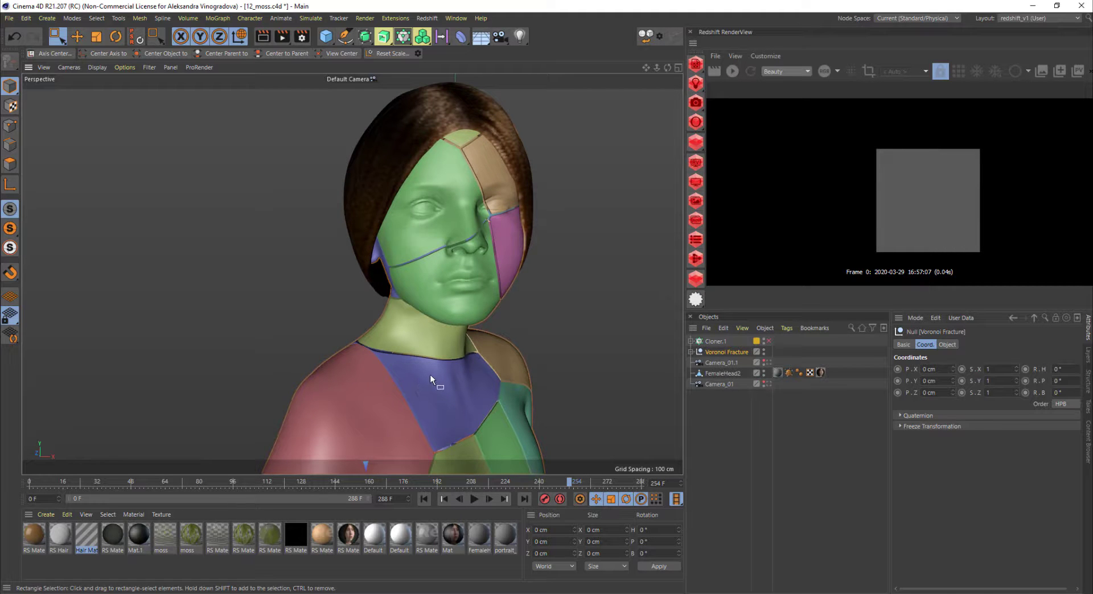
{"action": "left_click_drag", "start_coordinate": [449, 367], "coordinate": [513, 369], "text": "alt"}
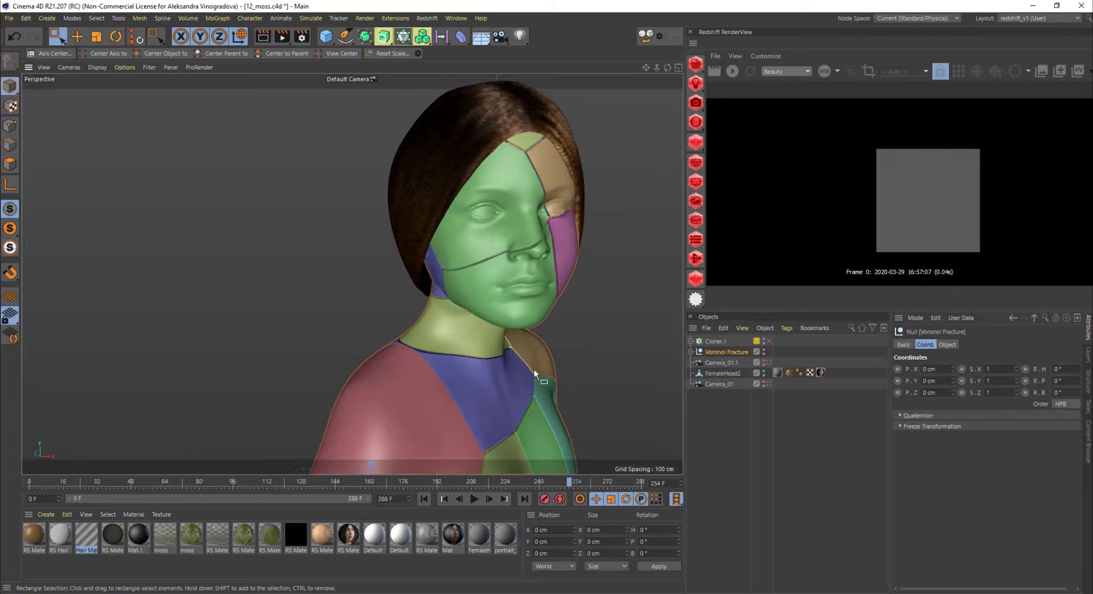
Step: Select the Voronoi Fracture null with all its fracture parts and merge them using Connect Objects + Delete
{"action": "left_click", "coordinate": [700, 352]}
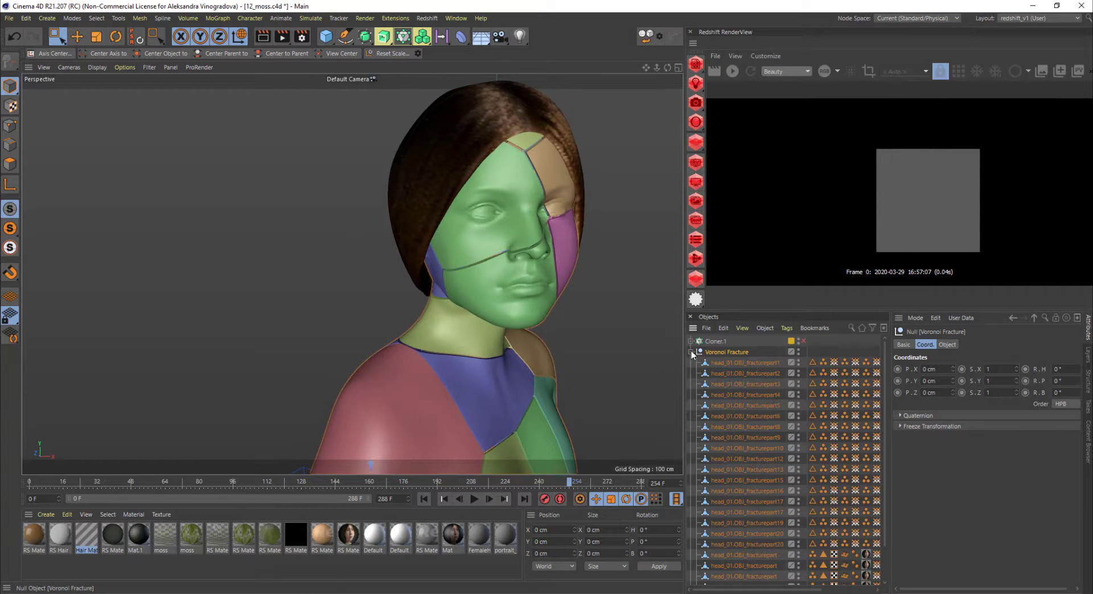
{"action": "left_click", "coordinate": [692, 353]}
{"action": "left_click", "coordinate": [692, 352]}
{"action": "left_click", "coordinate": [691, 354]}
{"action": "left_click", "coordinate": [691, 353]}
{"action": "scroll", "coordinate": [726, 512], "scroll_direction": "down", "scroll_amount": 2}
{"action": "left_click", "coordinate": [730, 546], "text": "shift"}
{"action": "right_click", "coordinate": [732, 488]}
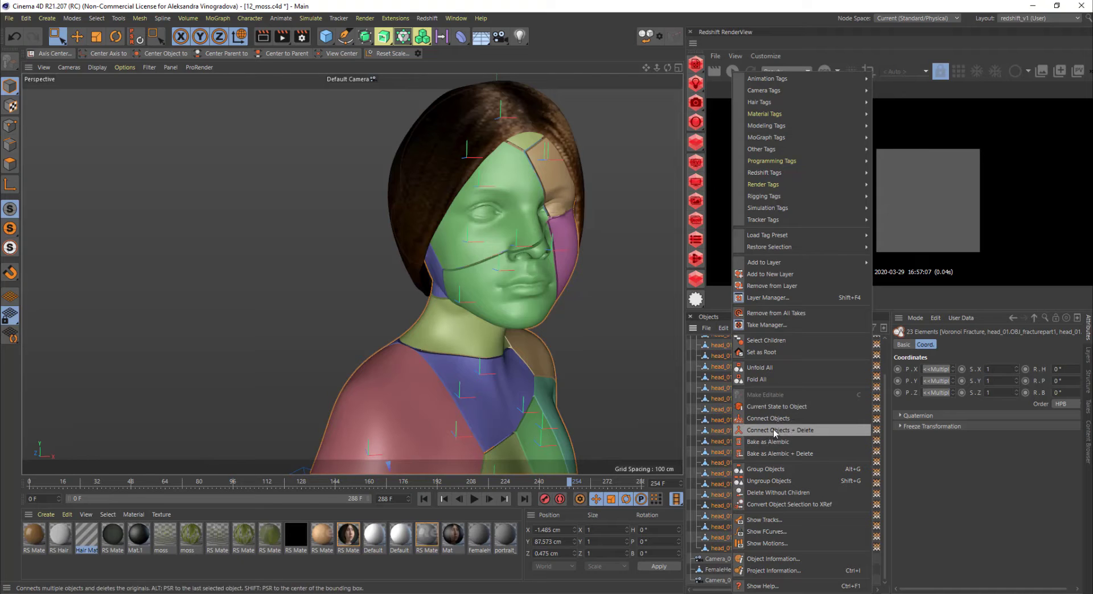
{"action": "left_click", "coordinate": [816, 432]}
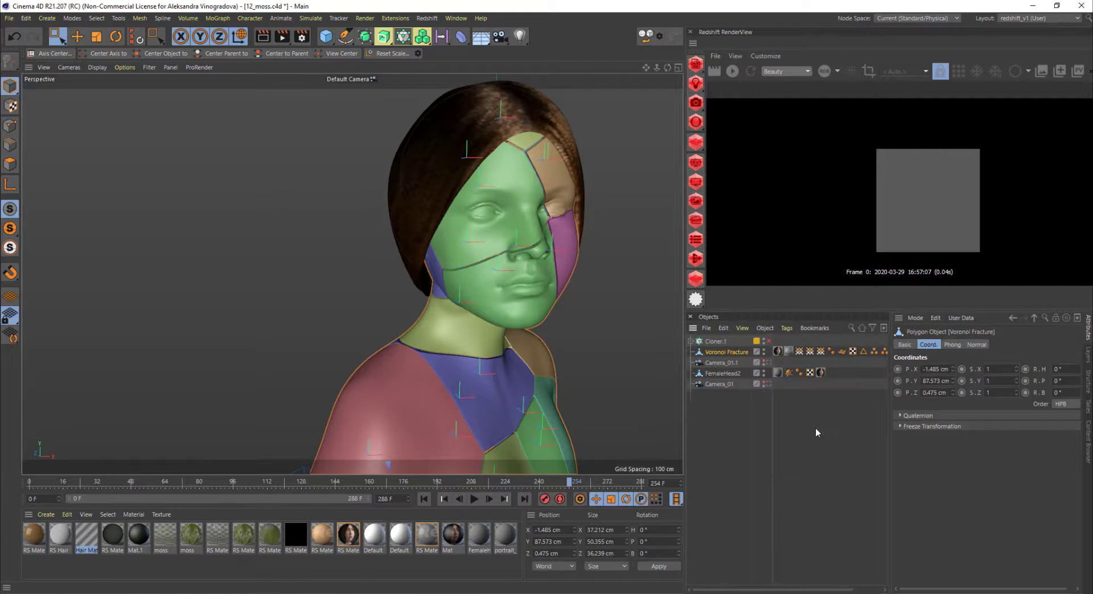
Step: Display the merged head's Inside Vertices vertex map and the vertex map before it, and inspect their weights along the cracks
{"action": "left_click_drag", "start_coordinate": [457, 292], "coordinate": [537, 299], "text": "alt"}
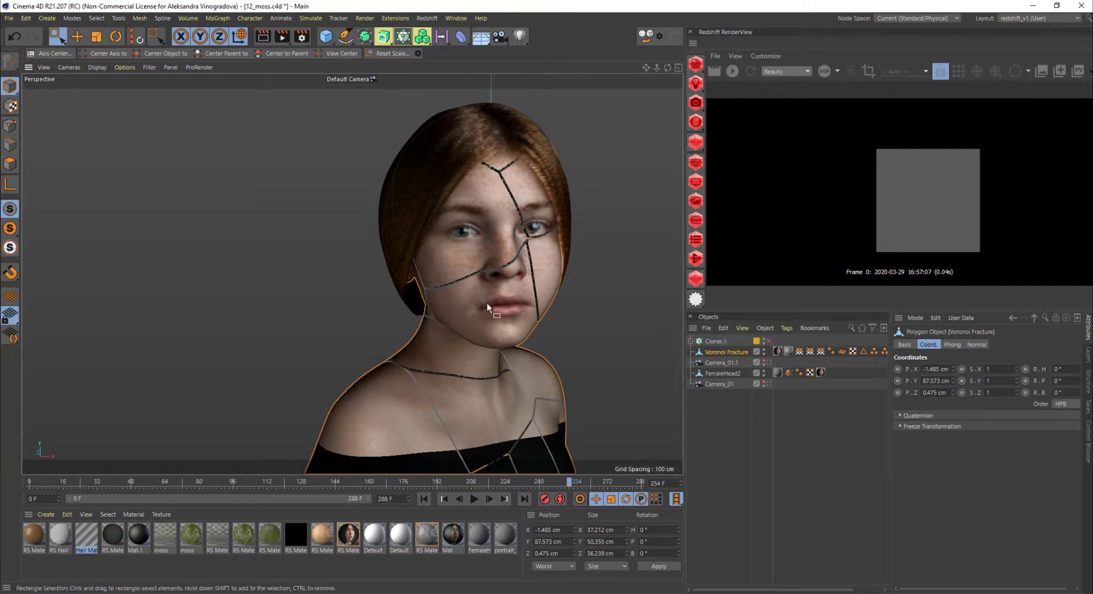
{"action": "middle_click_drag", "start_coordinate": [490, 257], "coordinate": [495, 257], "text": "alt"}
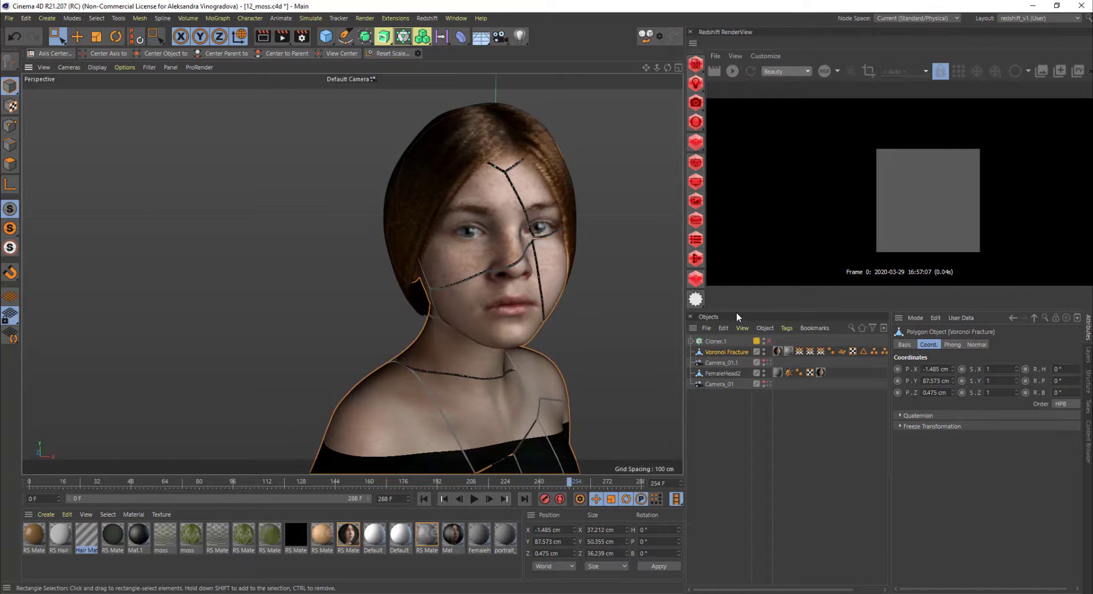
{"action": "double_click", "coordinate": [811, 351]}
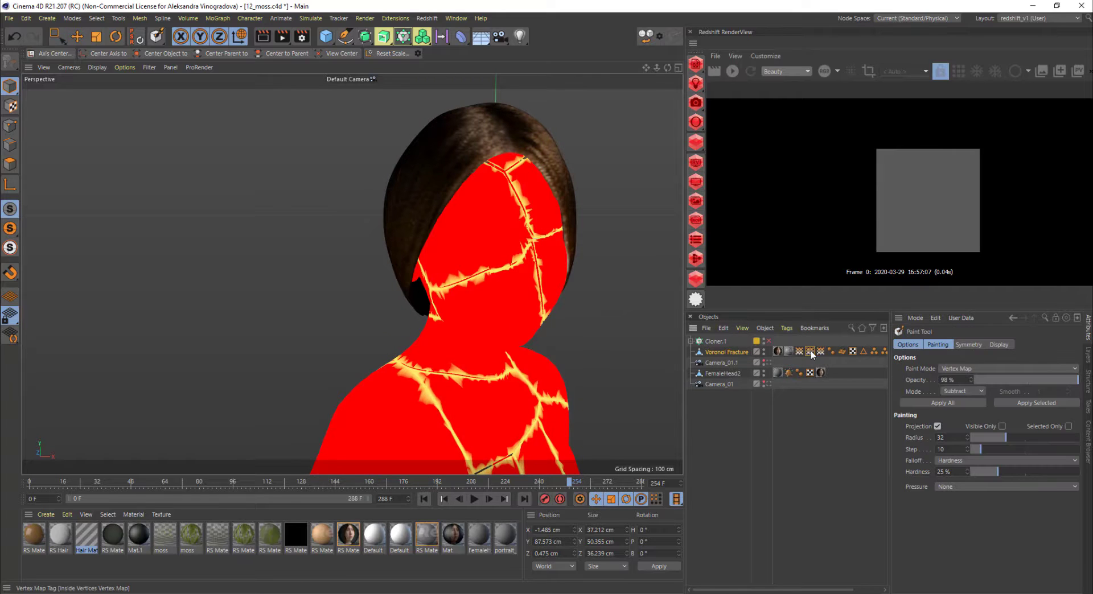
{"action": "left_click", "coordinate": [799, 352]}
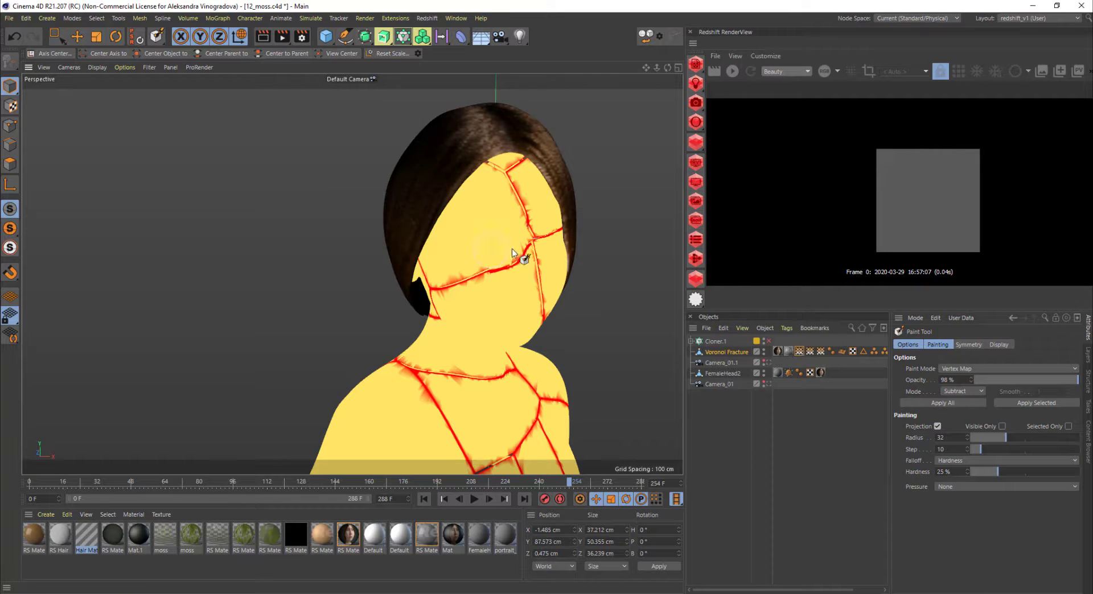
{"action": "mouse_move", "coordinate": [513, 252]}
{"action": "left_mouse_down", "text": "alt"}
{"action": "mouse_move", "coordinate": [420, 263]}
{"action": "mouse_move", "coordinate": [556, 263]}
{"action": "mouse_move", "coordinate": [467, 277]}
{"action": "mouse_move", "coordinate": [378, 264]}
{"action": "mouse_move", "coordinate": [479, 217]}
{"action": "mouse_move", "coordinate": [470, 254]}
{"action": "mouse_move", "coordinate": [446, 251]}
{"action": "mouse_move", "coordinate": [490, 251]}
{"action": "left_mouse_up", "text": "alt"}
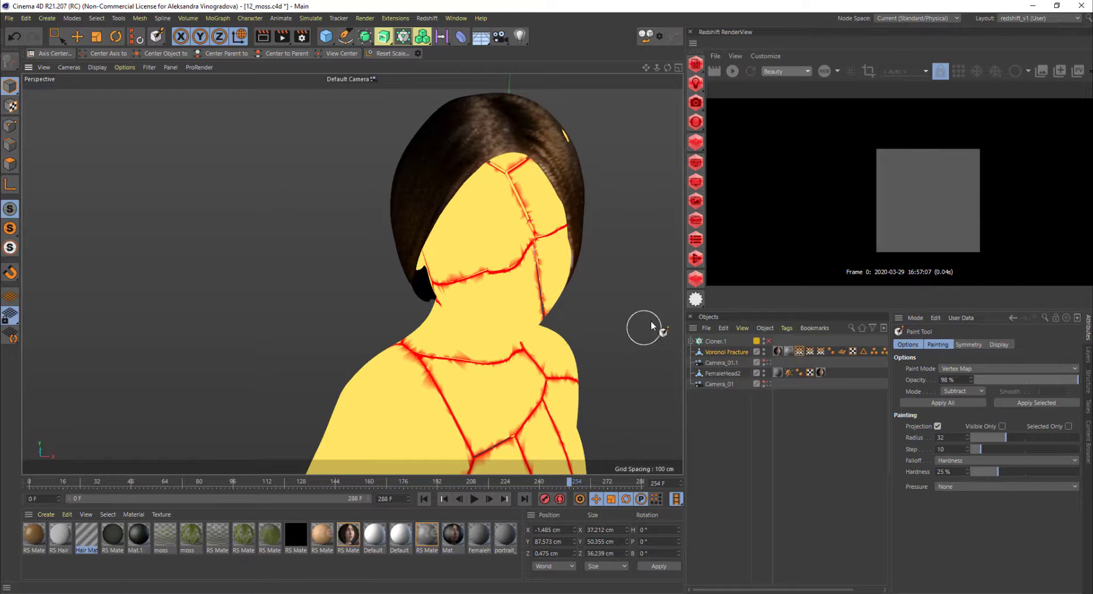
{"action": "left_click_drag", "start_coordinate": [651, 322], "coordinate": [629, 337], "text": "alt"}
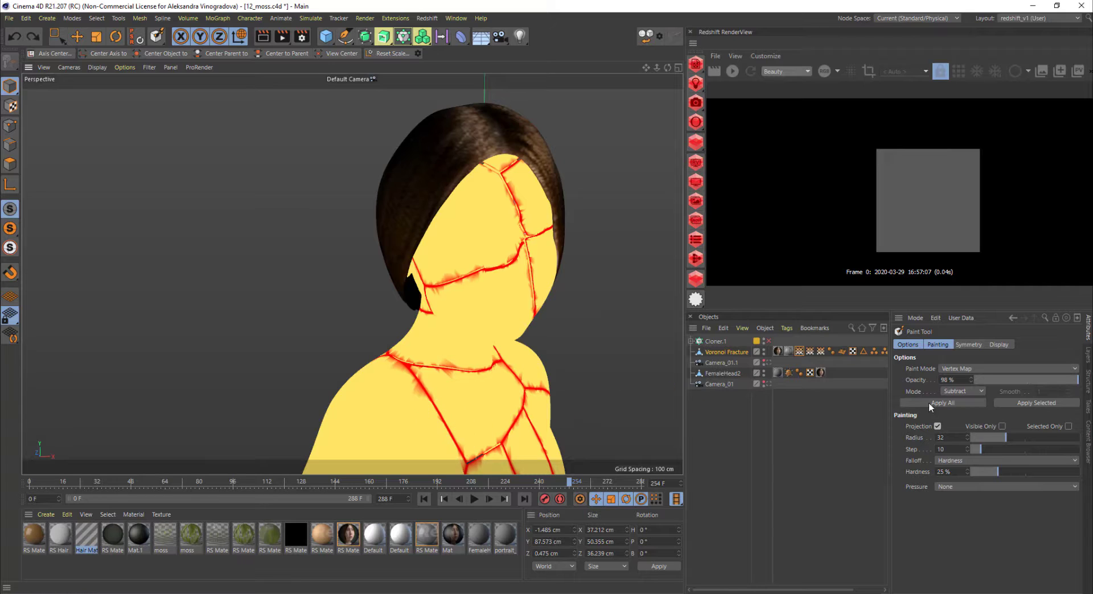
Step: Set the Paint Tool mode to Bleed and brush down the chest crack on the vertex map, undoing the last stroke
{"action": "left_click", "coordinate": [982, 392]}
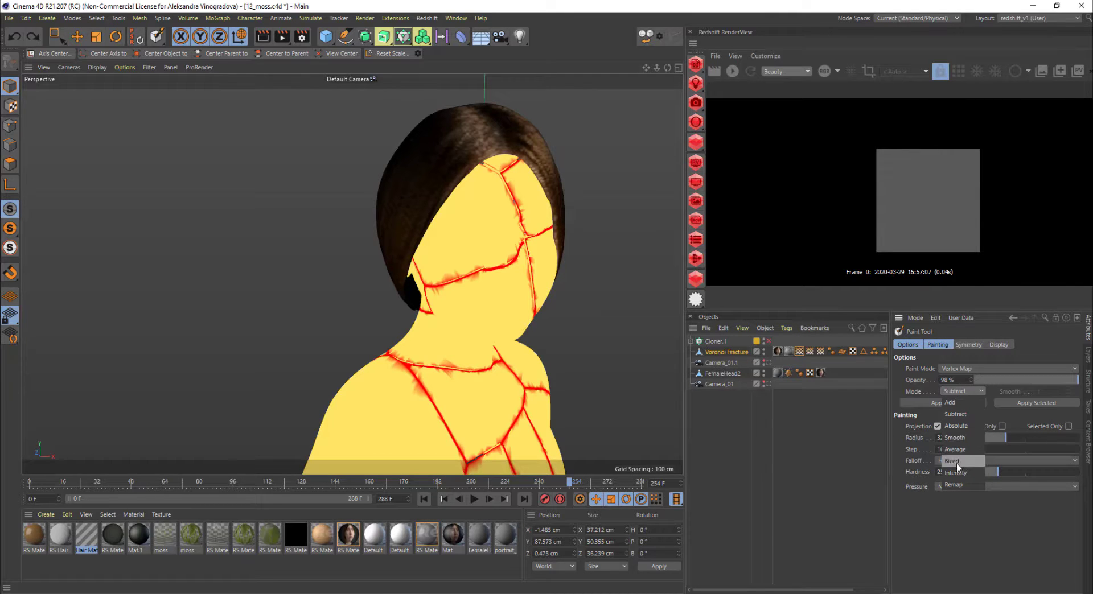
{"action": "left_click", "coordinate": [957, 462]}
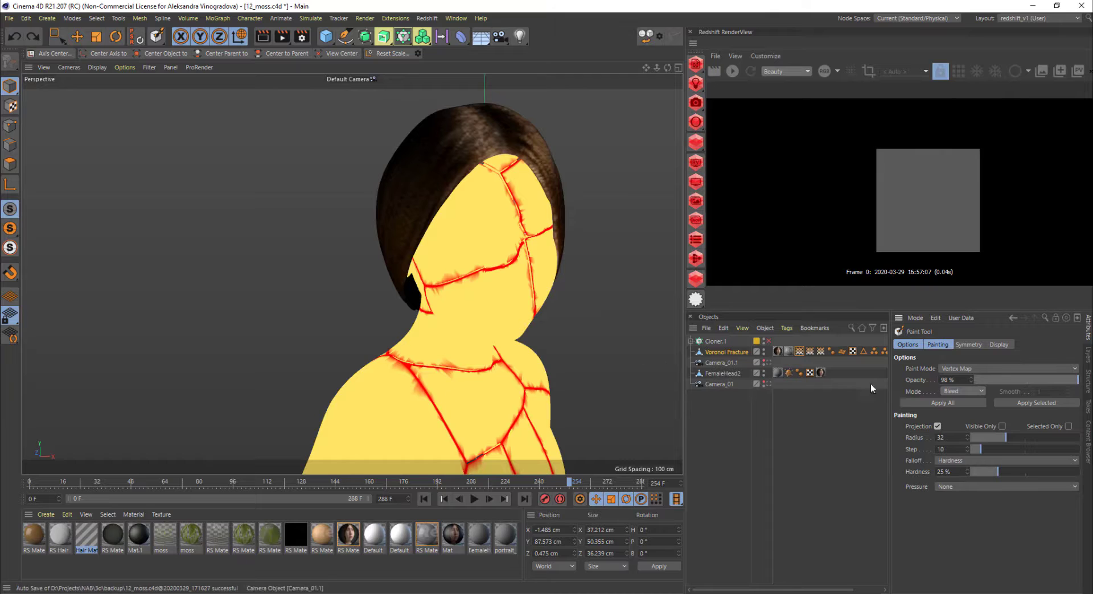
{"action": "mouse_move", "coordinate": [441, 373]}
{"action": "left_mouse_down"}
{"action": "mouse_move", "coordinate": [415, 373]}
{"action": "mouse_move", "coordinate": [469, 434]}
{"action": "mouse_move", "coordinate": [459, 435]}
{"action": "left_mouse_up"}
{"action": "key", "text": "ctrl+z"}
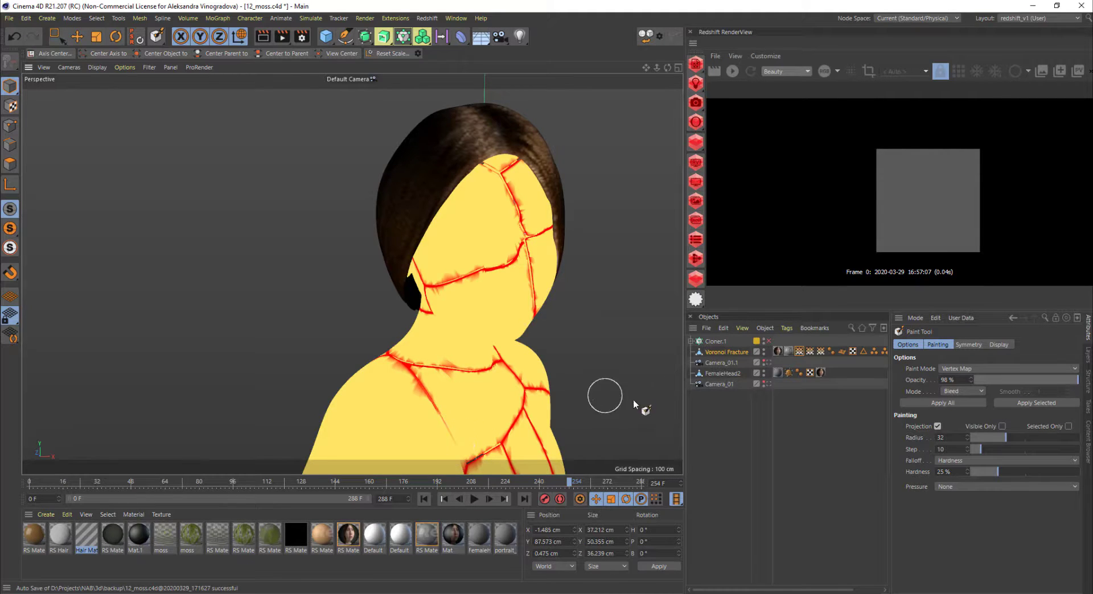
Step: Brush over parts of the face and chest cracks in Bleed mode to break up the vertex map's weighted lines
{"action": "left_click_drag", "start_coordinate": [632, 405], "coordinate": [597, 387], "text": "alt"}
{"action": "left_click_drag", "start_coordinate": [537, 247], "coordinate": [544, 254]}
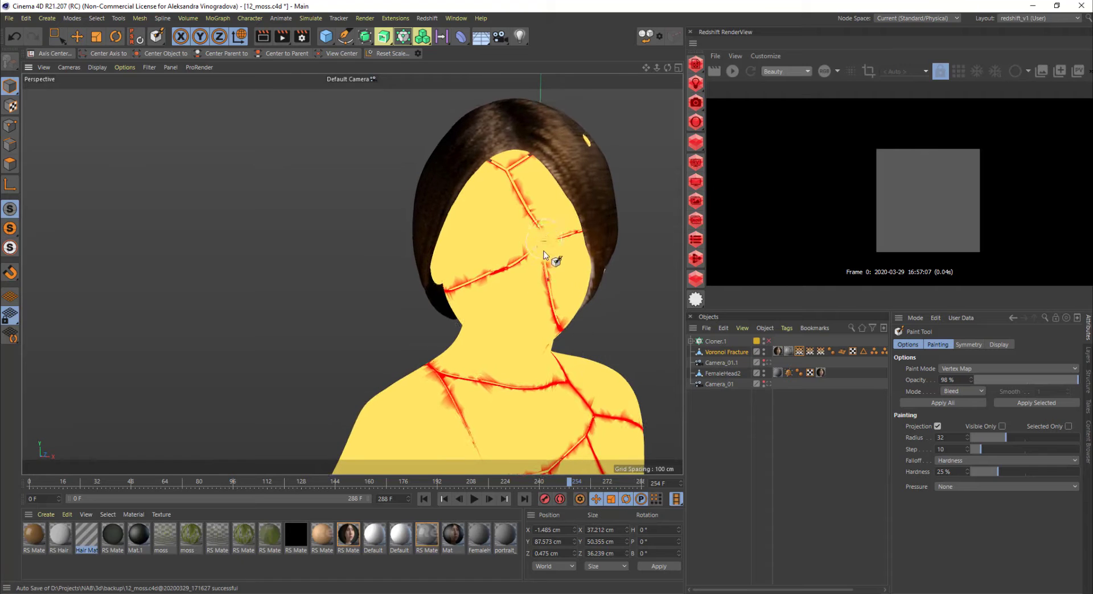
{"action": "left_click_drag", "start_coordinate": [654, 264], "coordinate": [659, 365], "text": "alt"}
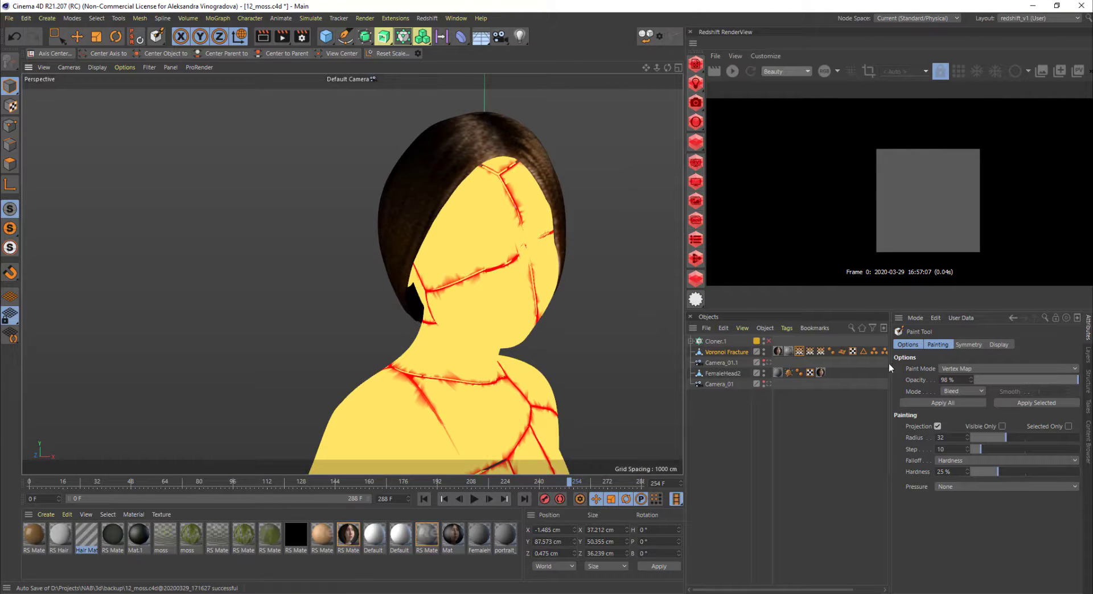
{"action": "mouse_move", "coordinate": [528, 274]}
{"action": "left_mouse_down"}
{"action": "mouse_move", "coordinate": [520, 157]}
{"action": "mouse_move", "coordinate": [477, 155]}
{"action": "left_mouse_up"}
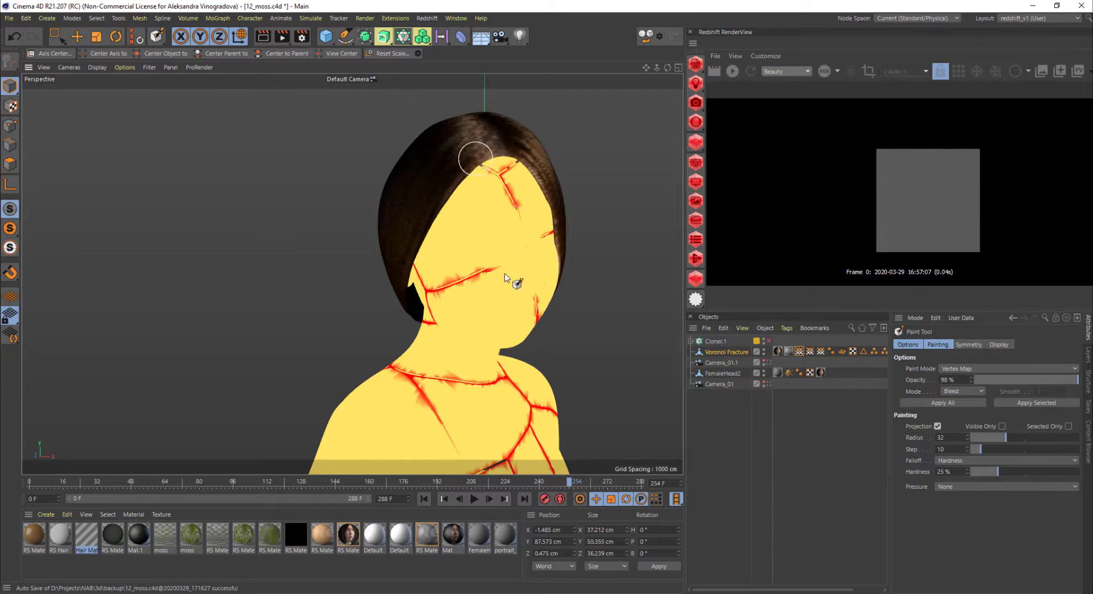
{"action": "mouse_move", "coordinate": [613, 369]}
{"action": "left_mouse_down", "text": "alt"}
{"action": "mouse_move", "coordinate": [557, 449]}
{"action": "mouse_move", "coordinate": [576, 444]}
{"action": "left_mouse_up", "text": "alt"}
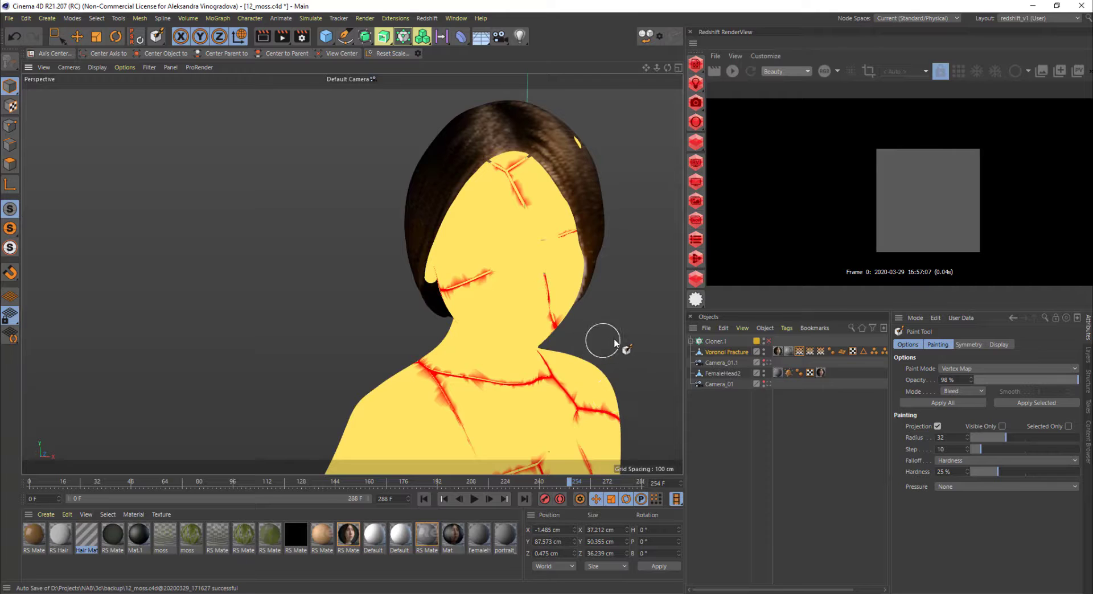
{"action": "left_click_drag", "start_coordinate": [620, 351], "coordinate": [585, 385], "text": "alt"}
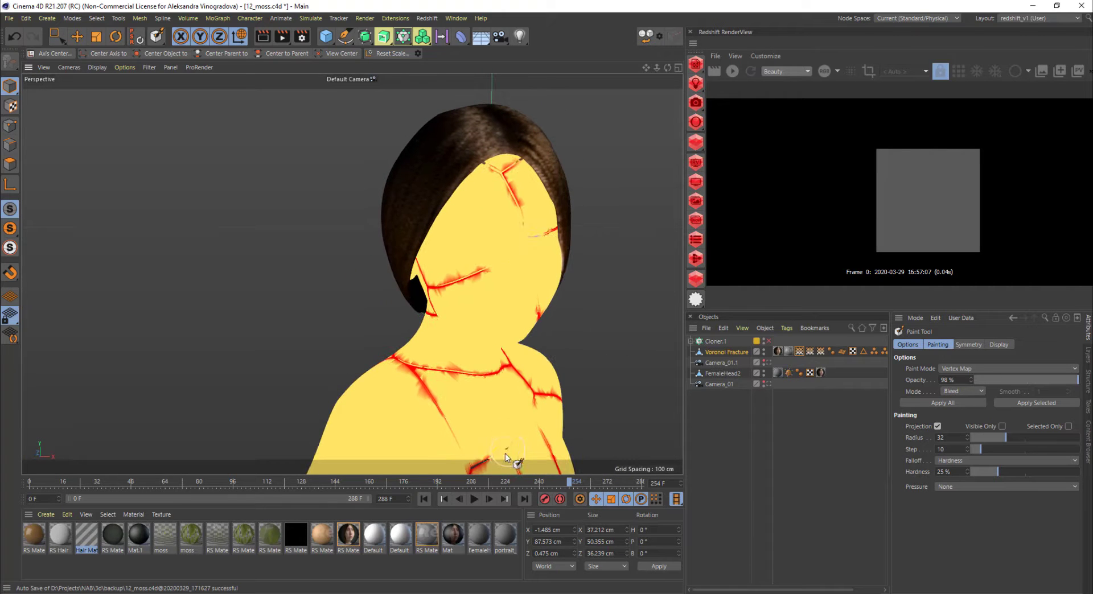
{"action": "left_click_drag", "start_coordinate": [614, 336], "coordinate": [533, 426], "text": "alt"}
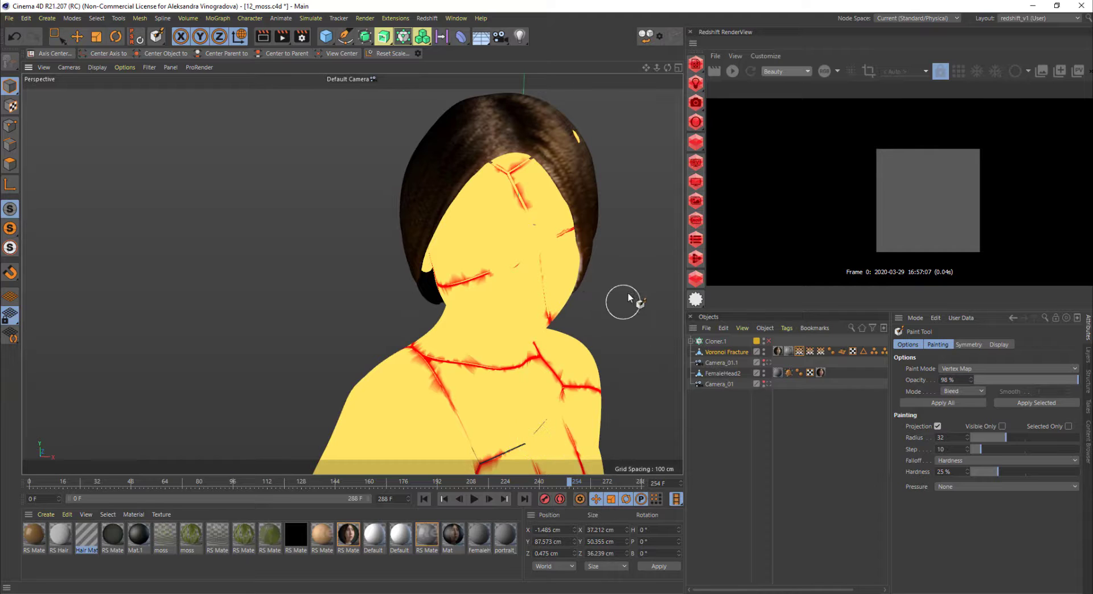
{"action": "mouse_move", "coordinate": [627, 300]}
{"action": "left_mouse_down", "text": "alt"}
{"action": "mouse_move", "coordinate": [636, 293]}
{"action": "mouse_move", "coordinate": [633, 303]}
{"action": "left_mouse_up", "text": "alt"}
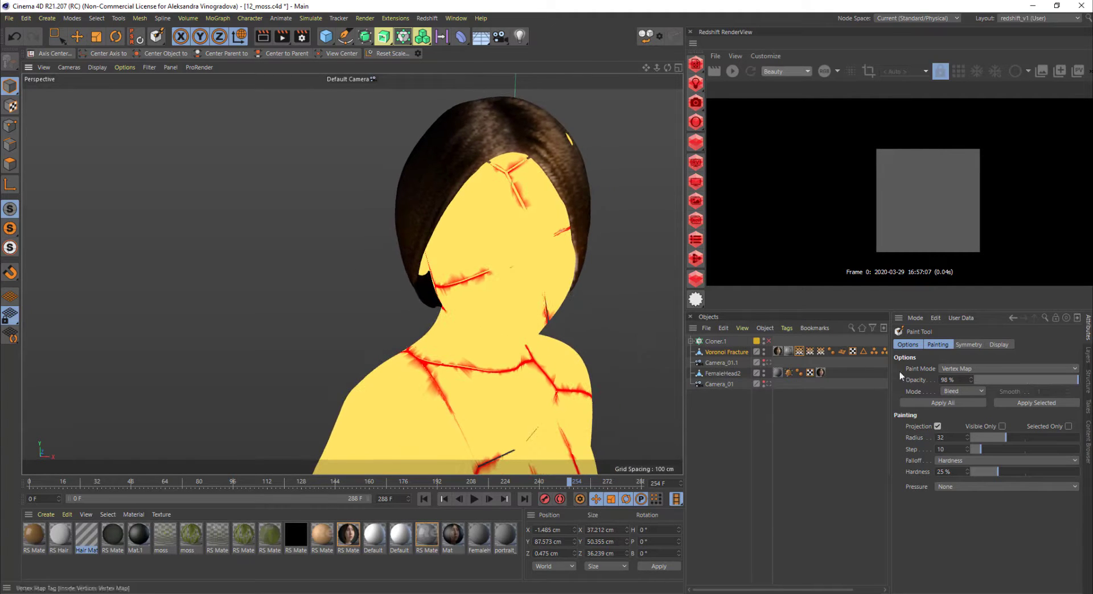
Step: Set the Paint Tool mode to Smooth and soften the vertex map along the collar, neck and jaw cracks
{"action": "left_click", "coordinate": [970, 393]}
{"action": "left_click", "coordinate": [962, 438]}
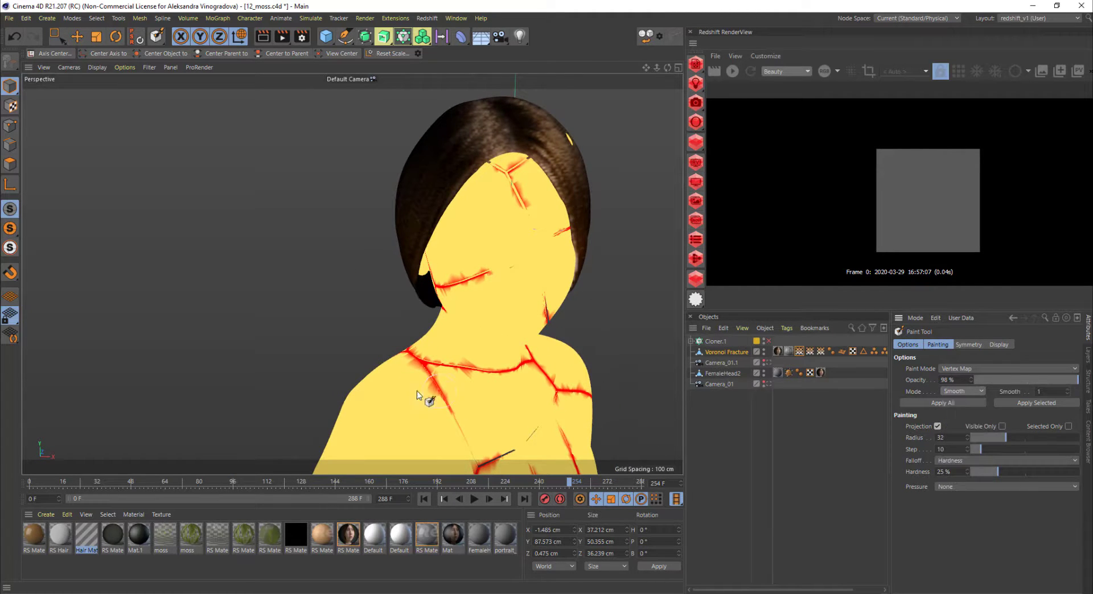
{"action": "mouse_move", "coordinate": [452, 368]}
{"action": "left_mouse_down"}
{"action": "mouse_move", "coordinate": [438, 373]}
{"action": "mouse_move", "coordinate": [472, 388]}
{"action": "mouse_move", "coordinate": [559, 393]}
{"action": "mouse_move", "coordinate": [624, 365]}
{"action": "mouse_move", "coordinate": [664, 319]}
{"action": "mouse_move", "coordinate": [428, 302]}
{"action": "left_mouse_up"}
{"action": "mouse_move", "coordinate": [599, 334]}
{"action": "left_mouse_down", "text": "alt"}
{"action": "mouse_move", "coordinate": [591, 344]}
{"action": "mouse_move", "coordinate": [611, 314]}
{"action": "left_mouse_up", "text": "alt"}
Step: Enable Cloner.1 in Multi-Instance mode and distribute its clones over the Voronoi Fracture object's surface with a count of 30000
{"action": "left_click", "coordinate": [734, 344]}
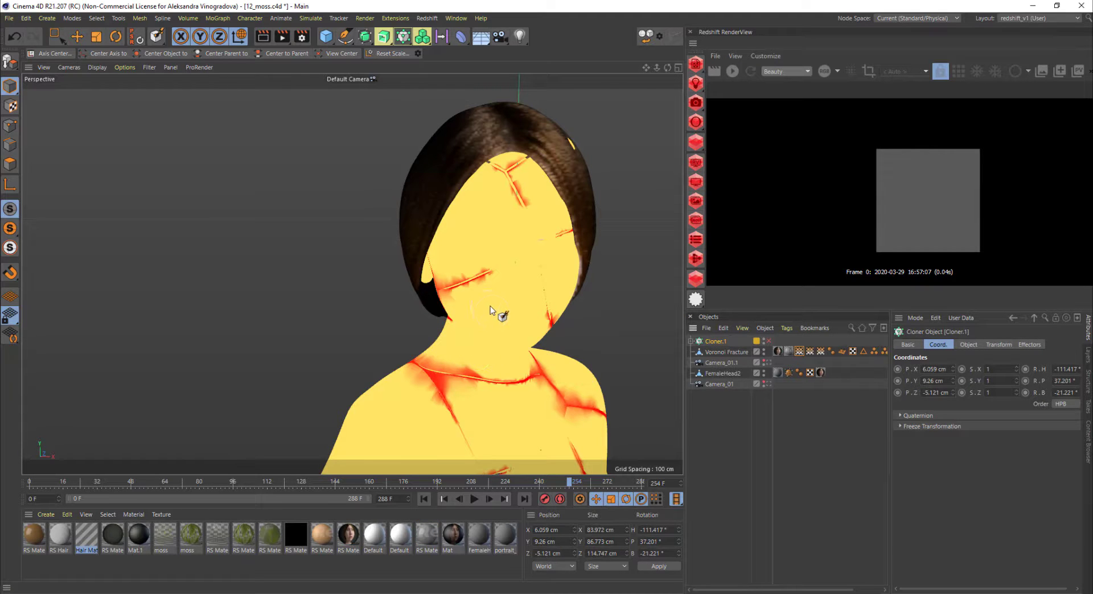
{"action": "left_click_drag", "start_coordinate": [491, 307], "coordinate": [515, 353], "text": "alt"}
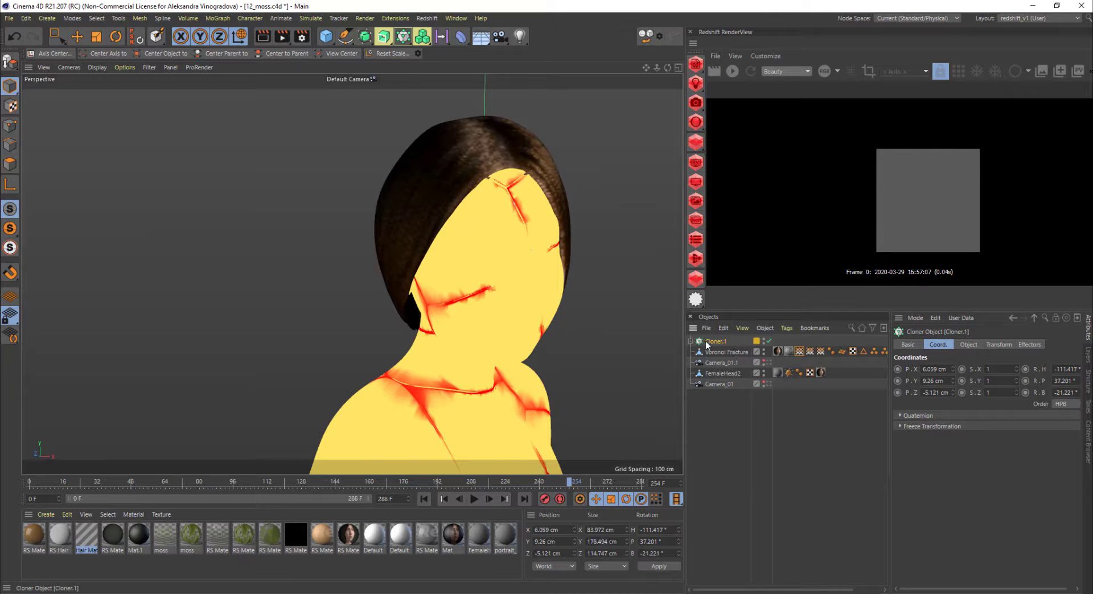
{"action": "key", "text": "e"}
{"action": "left_click", "coordinate": [914, 345]}
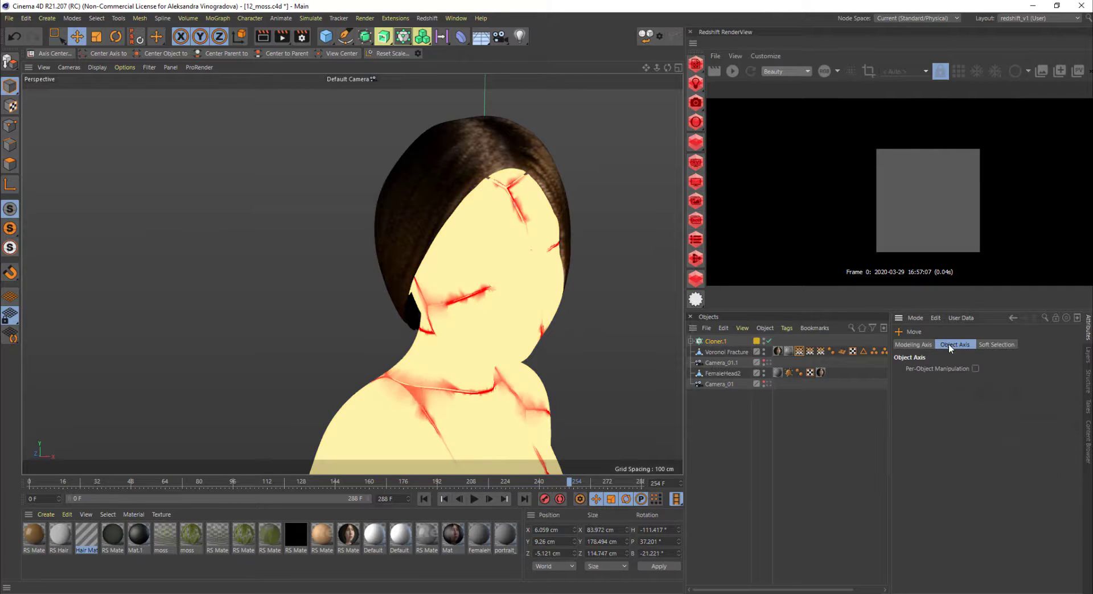
{"action": "left_click", "coordinate": [711, 341]}
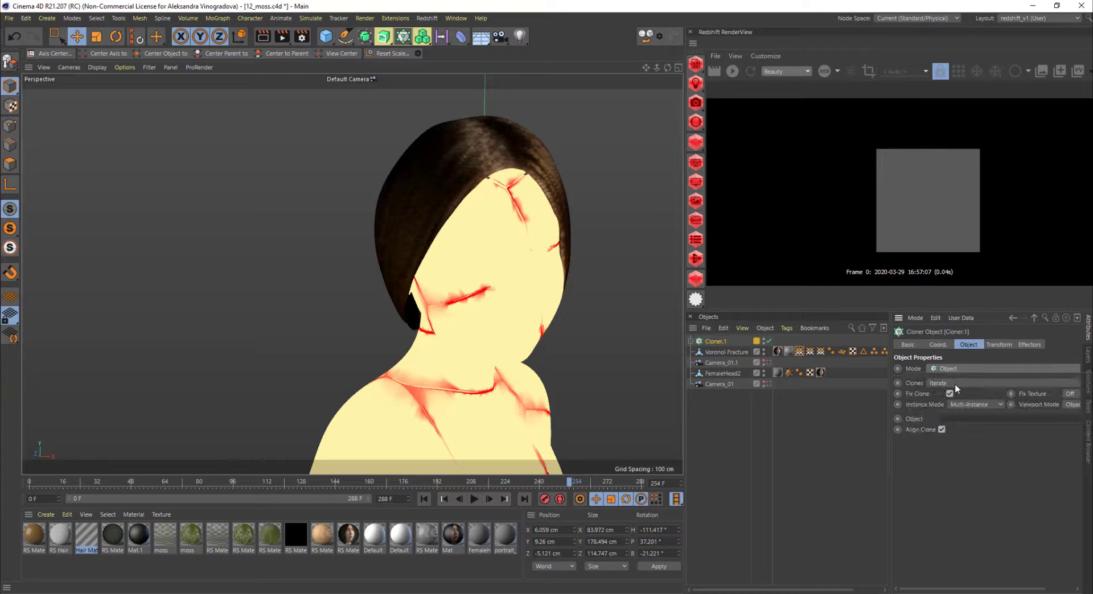
{"action": "left_click", "coordinate": [963, 405]}
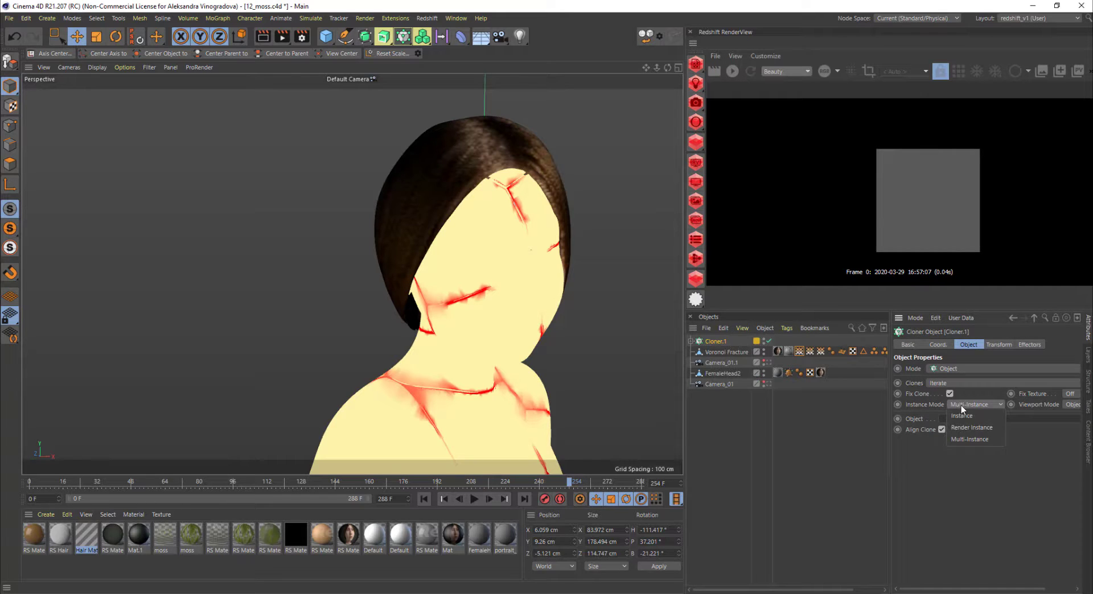
{"action": "left_click", "coordinate": [971, 439]}
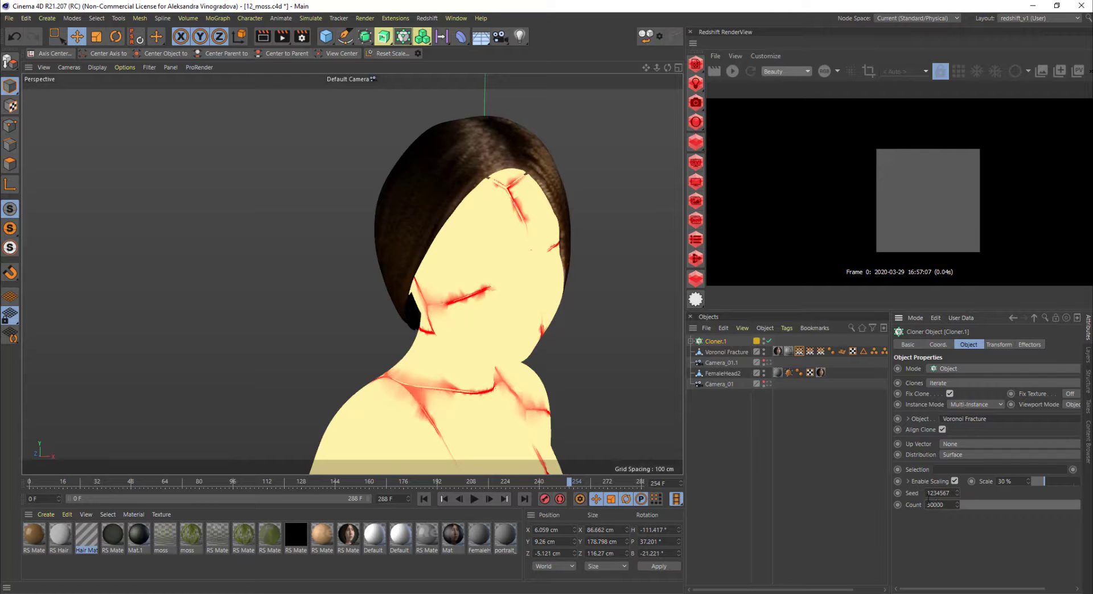
{"action": "key", "text": "Return"}
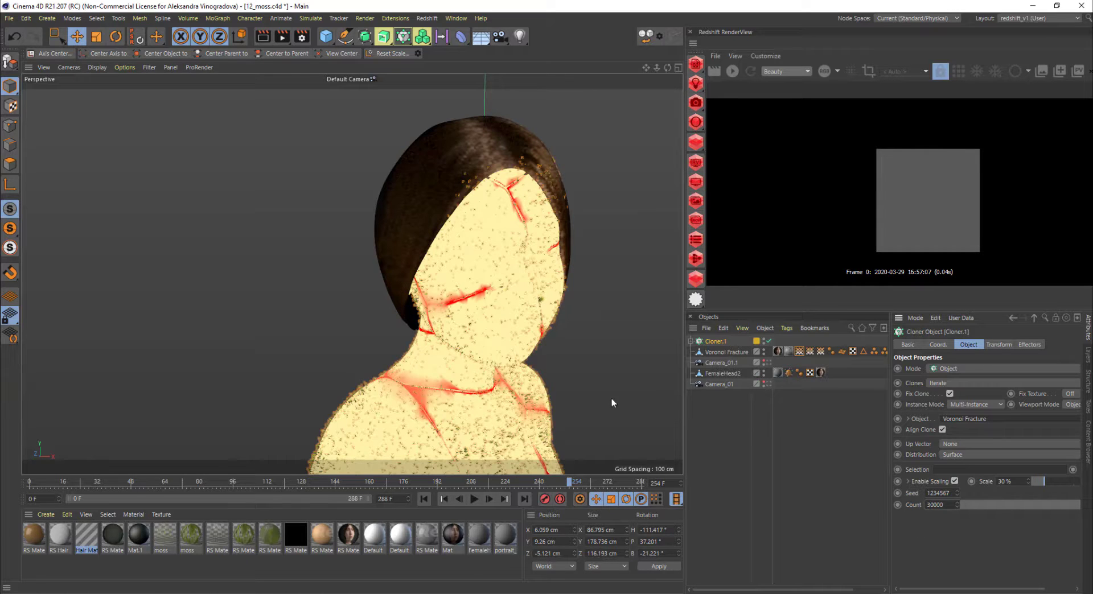
Step: Inspect the moss clones scattered across the head and neck up close
{"action": "middle_click_drag", "start_coordinate": [469, 334], "coordinate": [445, 325], "text": "alt"}
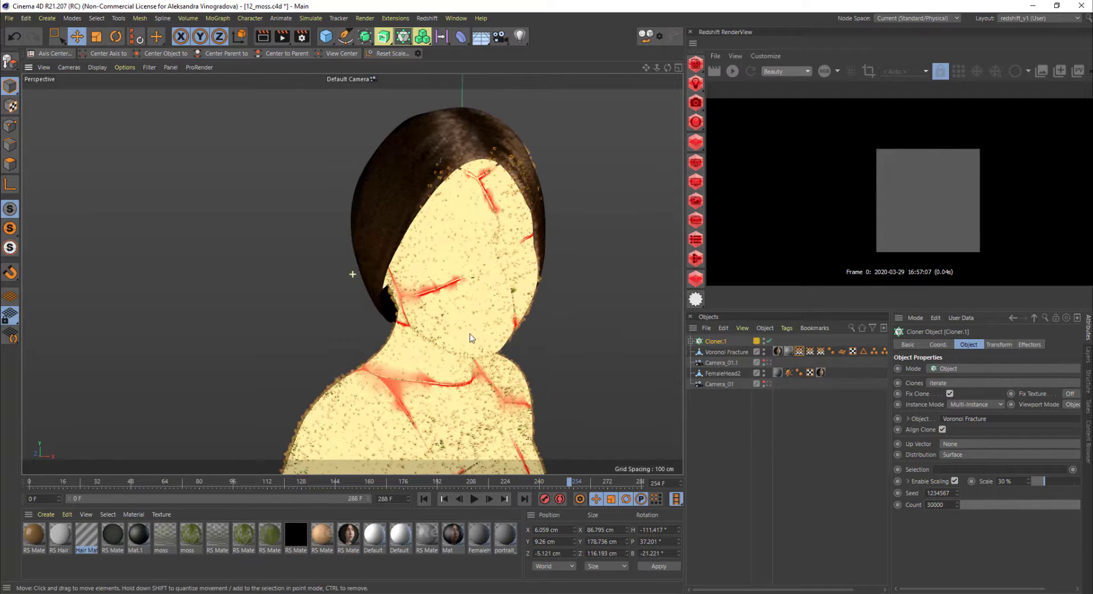
{"action": "left_click_drag", "start_coordinate": [470, 334], "coordinate": [499, 302], "text": "alt"}
{"action": "scroll", "coordinate": [493, 310], "scroll_direction": "up", "scroll_amount": 3}
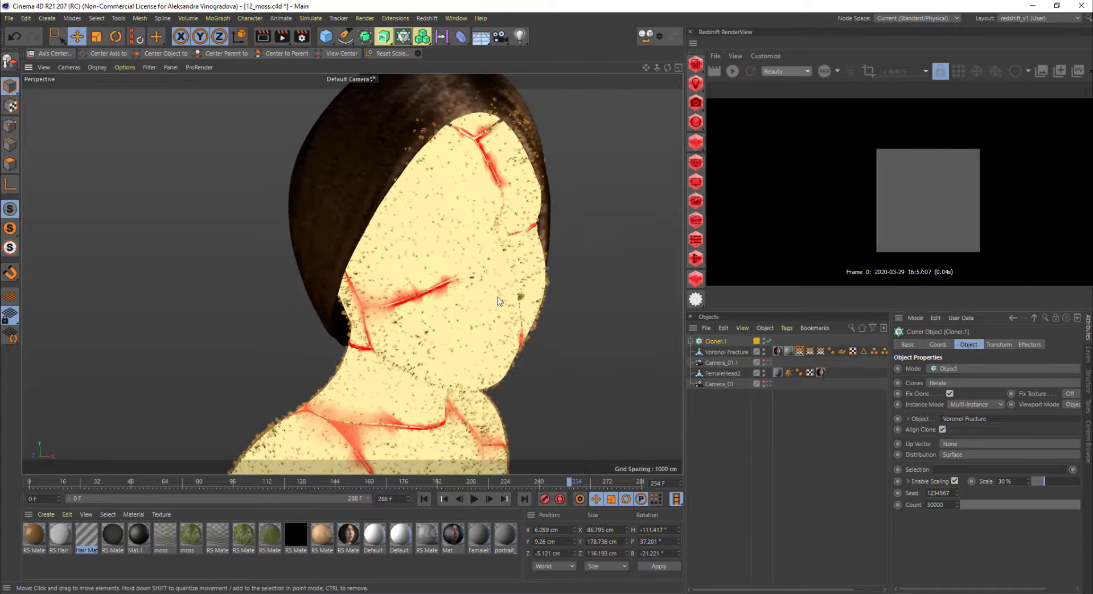
{"action": "left_click", "coordinate": [430, 21]}
{"action": "left_click", "coordinate": [354, 20]}
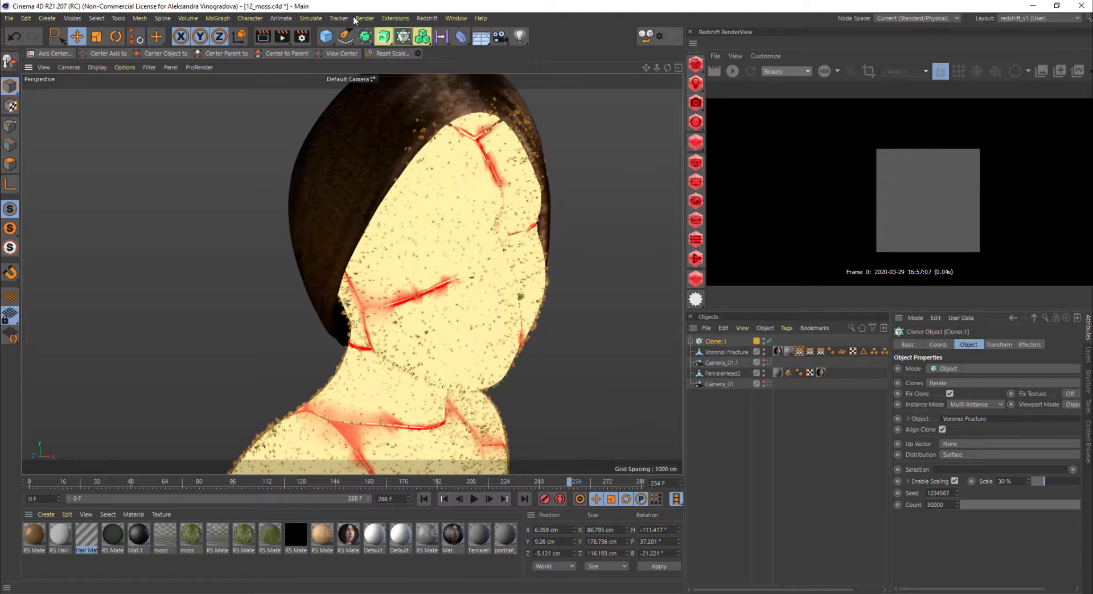
Step: Add a MoGraph Shader effector to Cloner.1
{"action": "left_click", "coordinate": [355, 20]}
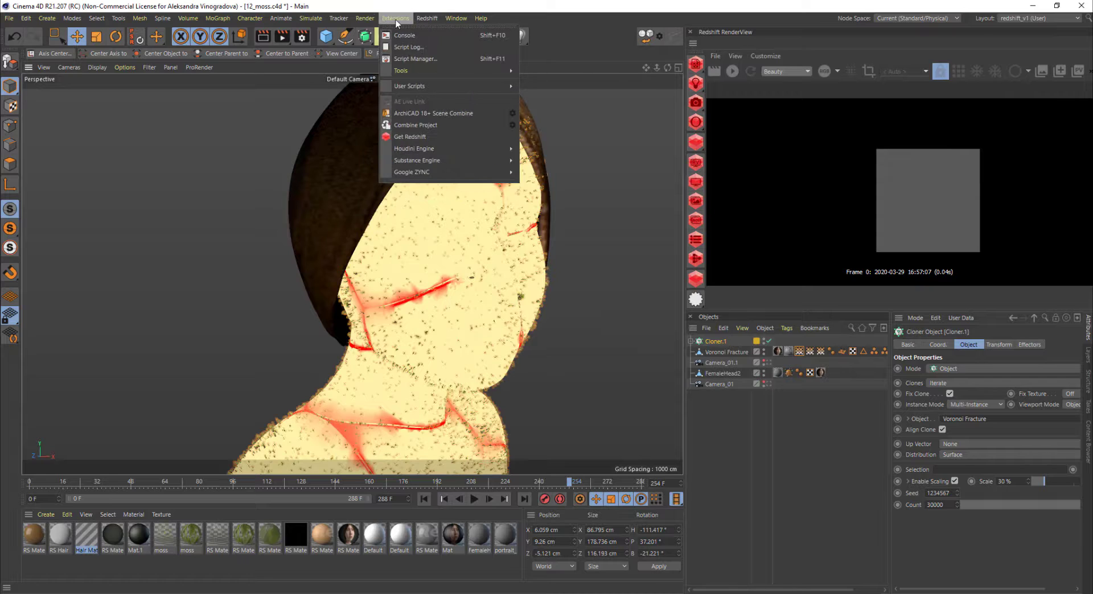
{"action": "mouse_move", "coordinate": [365, 20]}
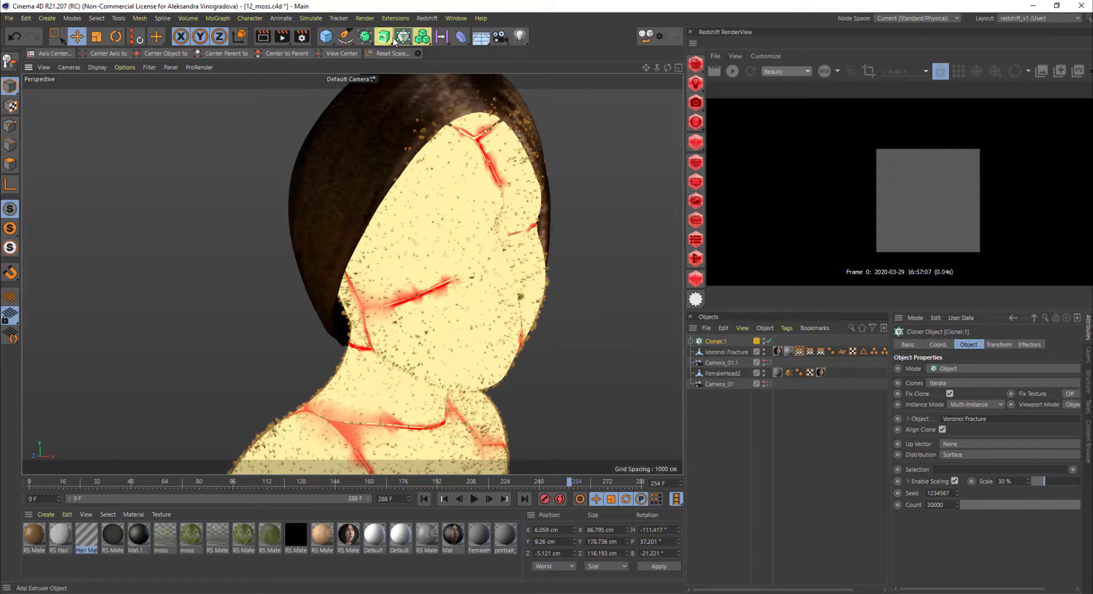
{"action": "left_click", "coordinate": [403, 36]}
{"action": "left_click", "coordinate": [404, 35]}
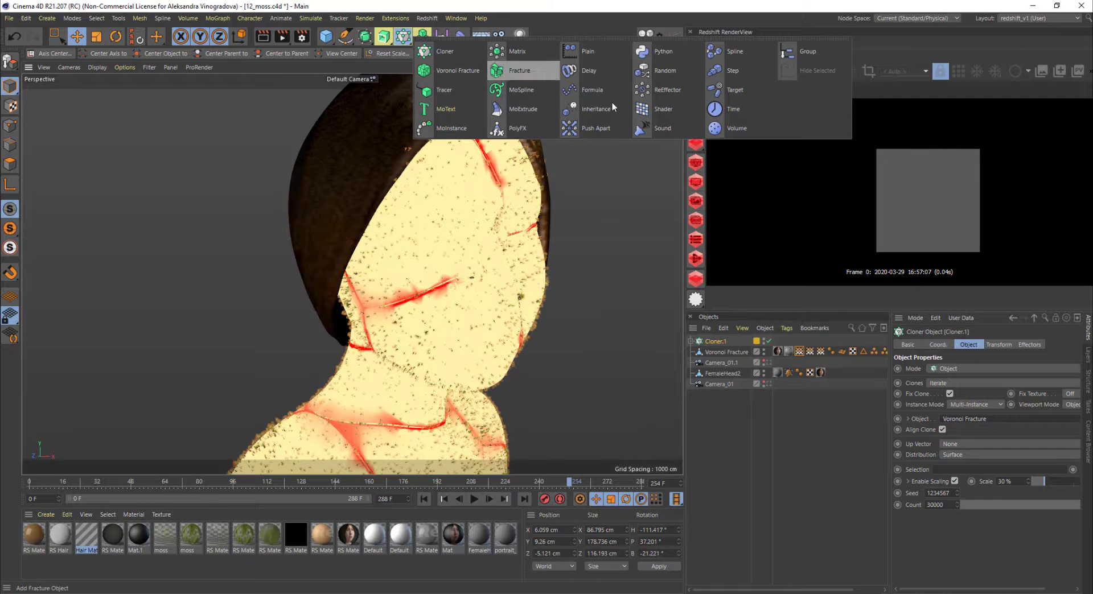
{"action": "left_click", "coordinate": [655, 109]}
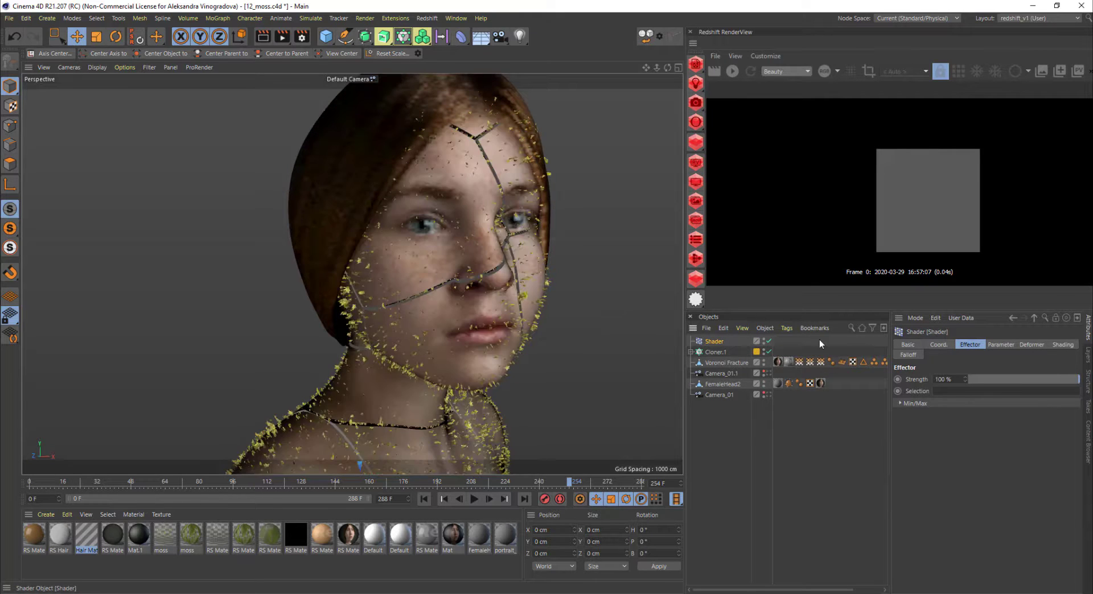
Step: Set the Shader effector's uniform scale to -1 and limit its falloff with the Voronoi Fracture object's Outside Vertices vertex map
{"action": "left_click", "coordinate": [909, 355]}
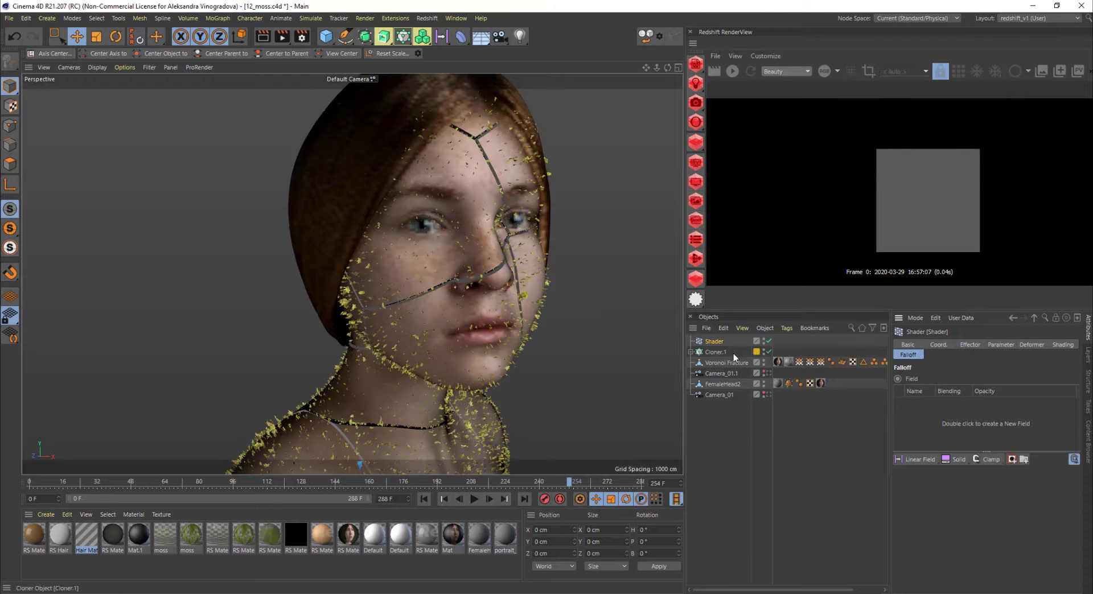
{"action": "left_click", "coordinate": [1001, 344]}
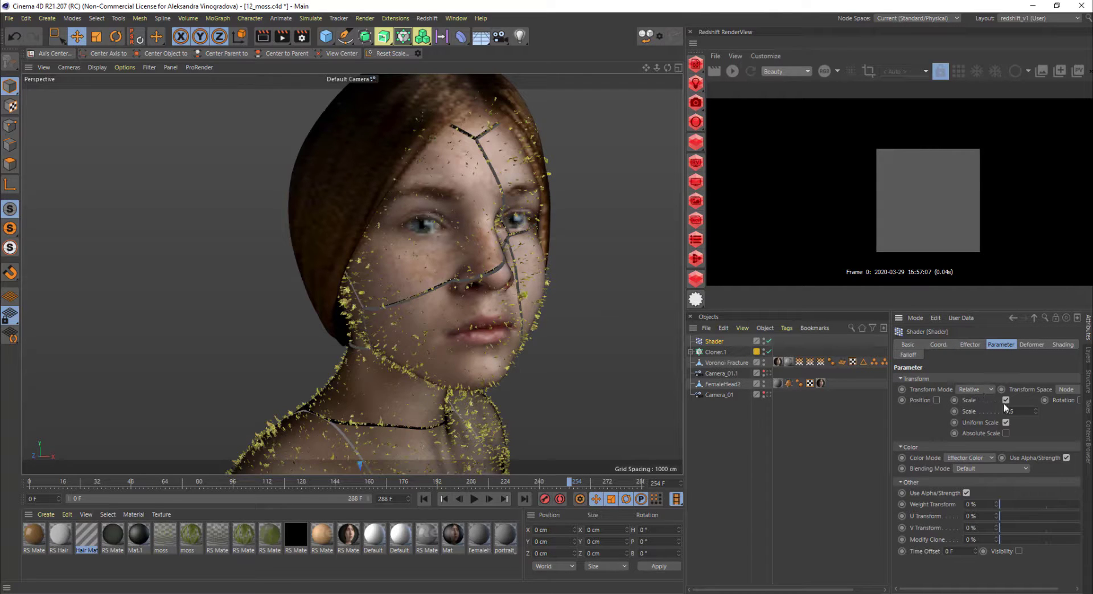
{"action": "left_click_drag", "start_coordinate": [1018, 412], "coordinate": [986, 408]}
{"action": "type", "text": "-1"}
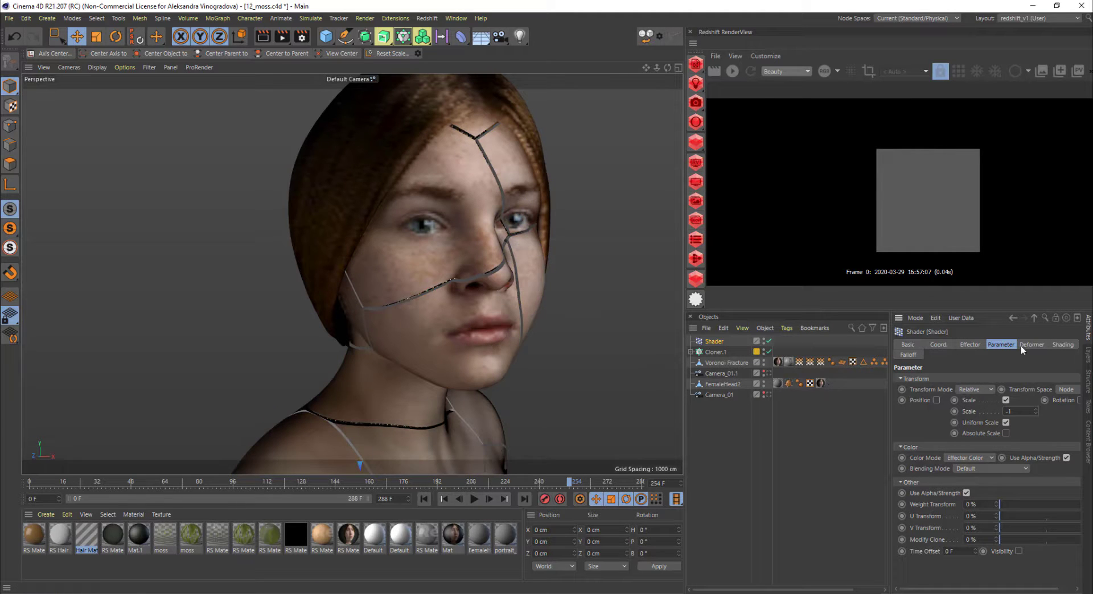
{"action": "left_click", "coordinate": [909, 354]}
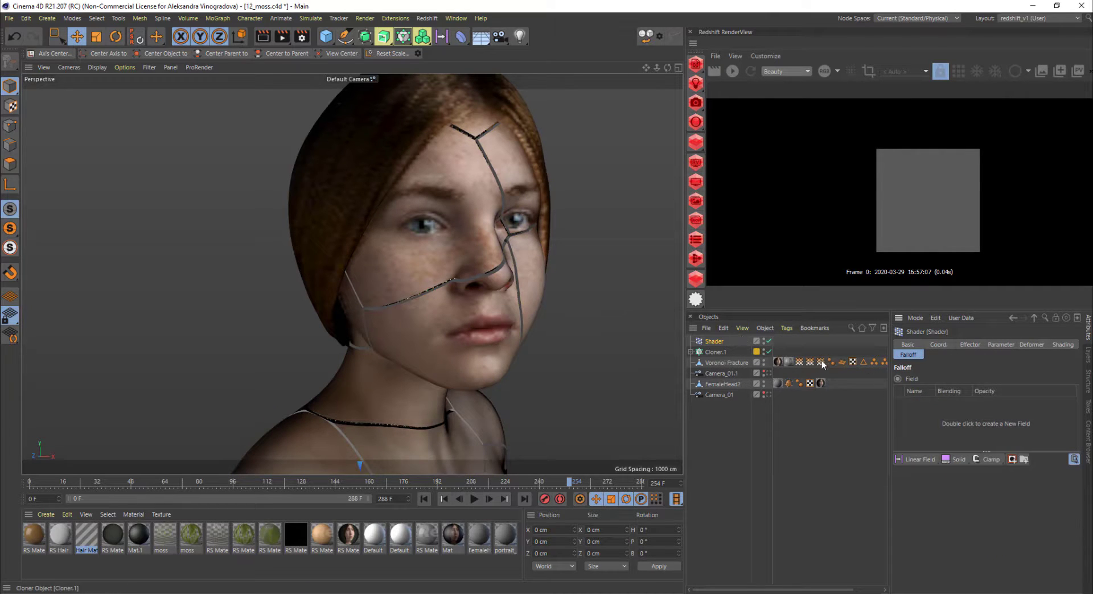
{"action": "left_click_drag", "start_coordinate": [801, 364], "coordinate": [927, 414]}
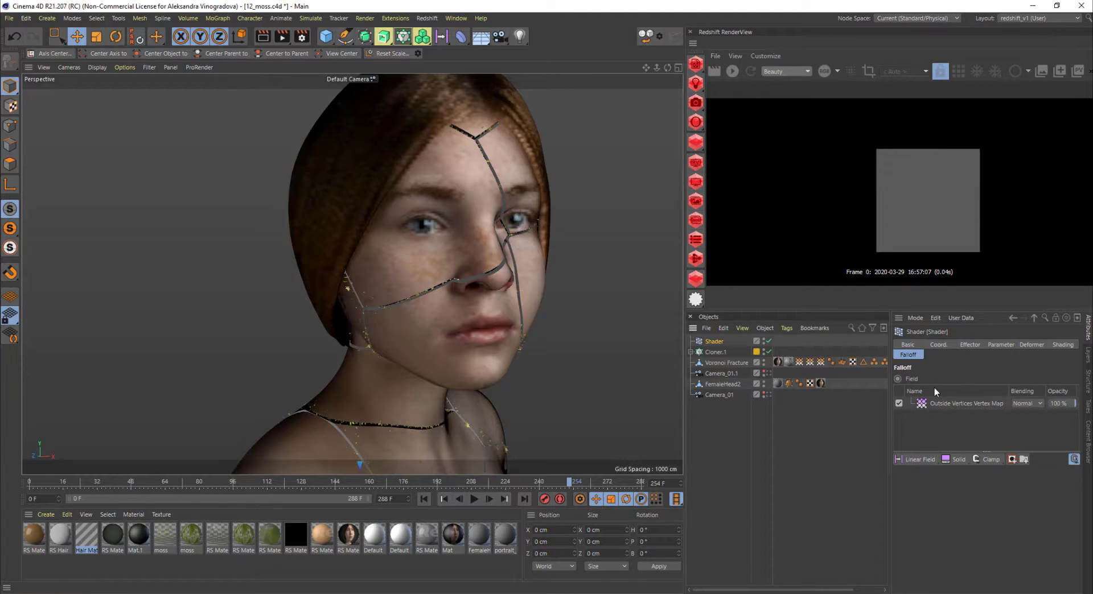
Step: Set Cloner.1's transform scale to 1.5 on X, Y and Z, check the moss along the cracks, and disable the cloner
{"action": "left_click", "coordinate": [717, 352]}
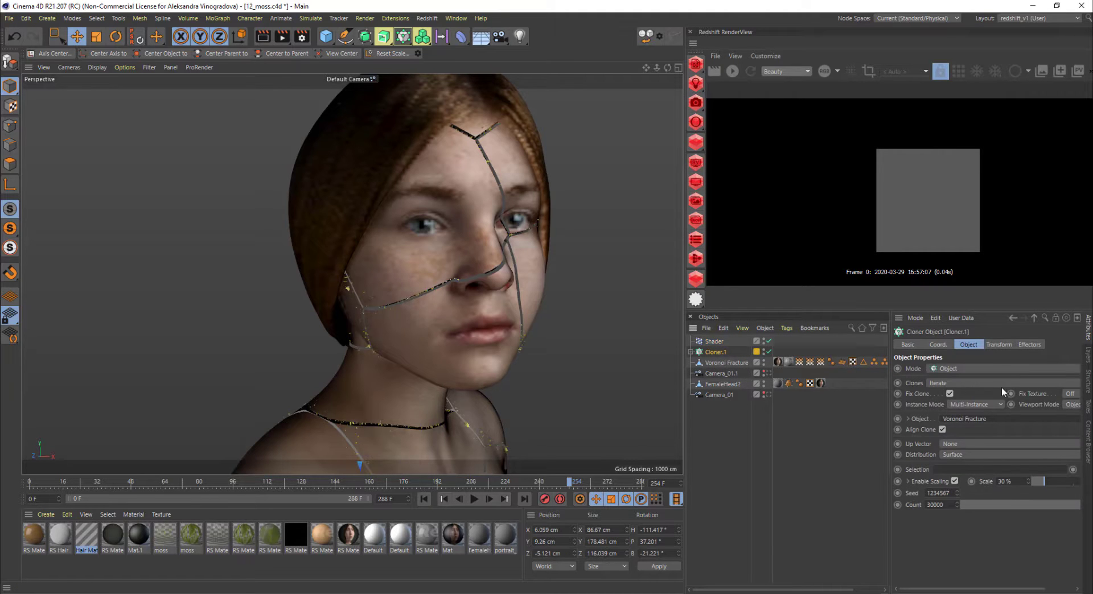
{"action": "left_click", "coordinate": [999, 345]}
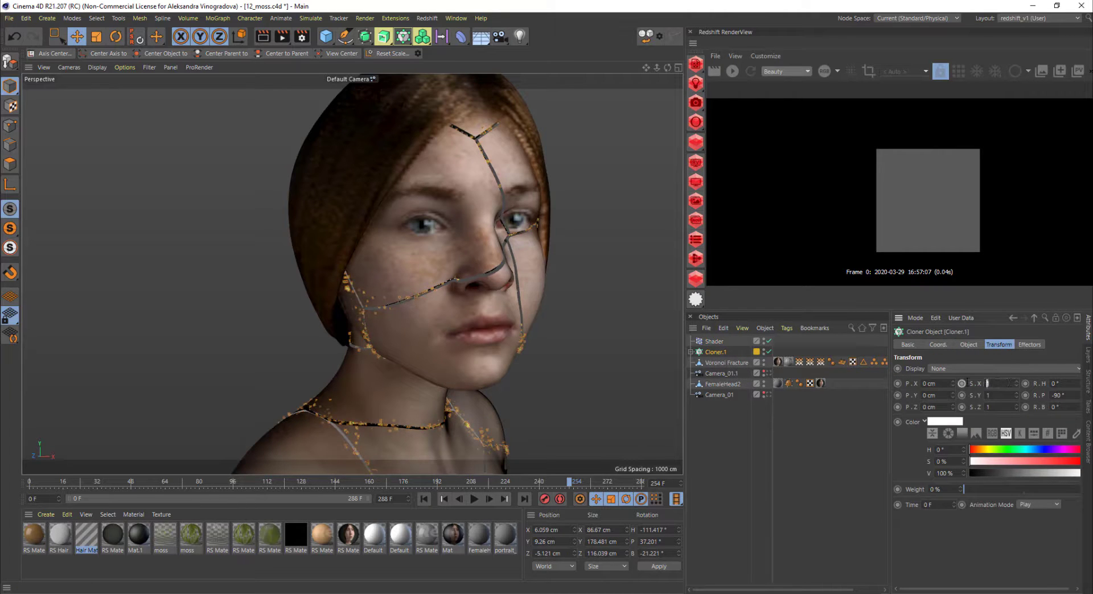
{"action": "type", "text": "."}
{"action": "type", "text": "1"}
{"action": "type", "text": "1"}
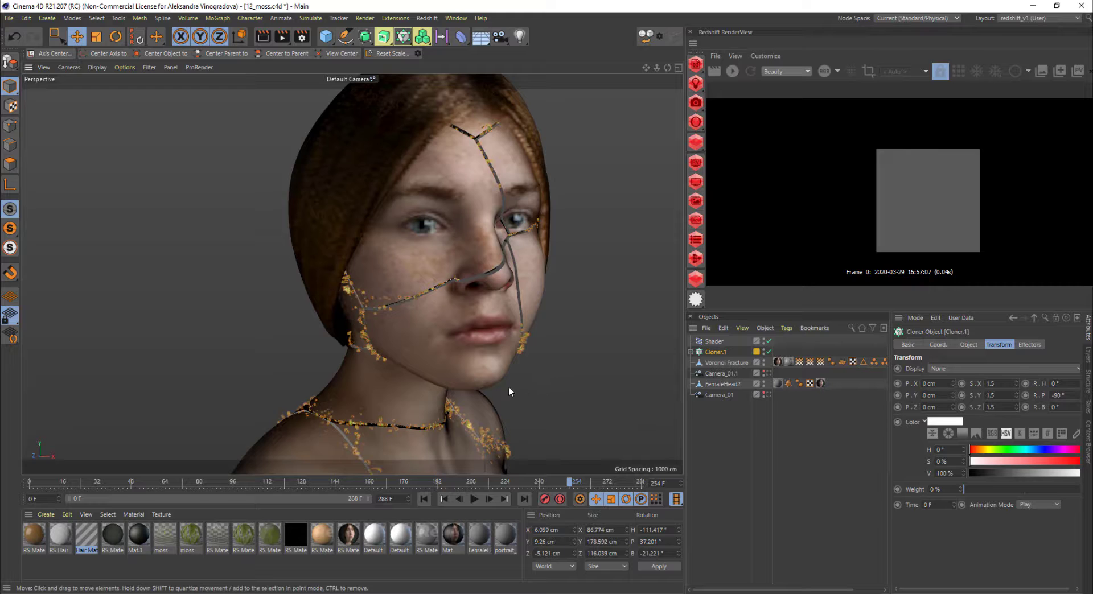
{"action": "left_click_drag", "start_coordinate": [497, 386], "coordinate": [525, 379], "text": "alt"}
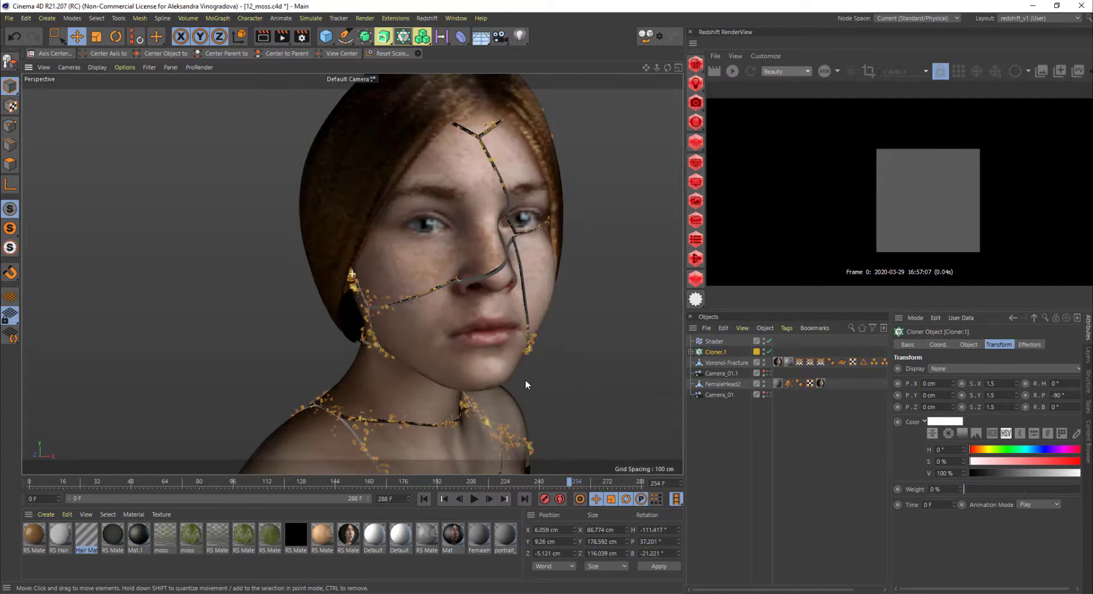
{"action": "left_click_drag", "start_coordinate": [421, 339], "coordinate": [421, 325], "text": "alt"}
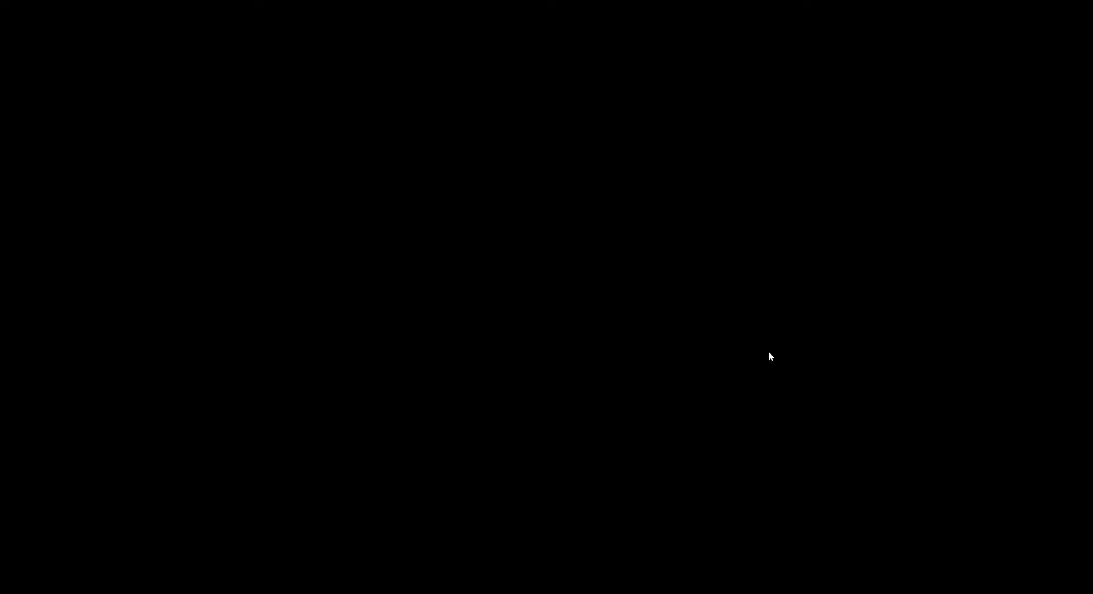
{"action": "left_click", "coordinate": [763, 352]}
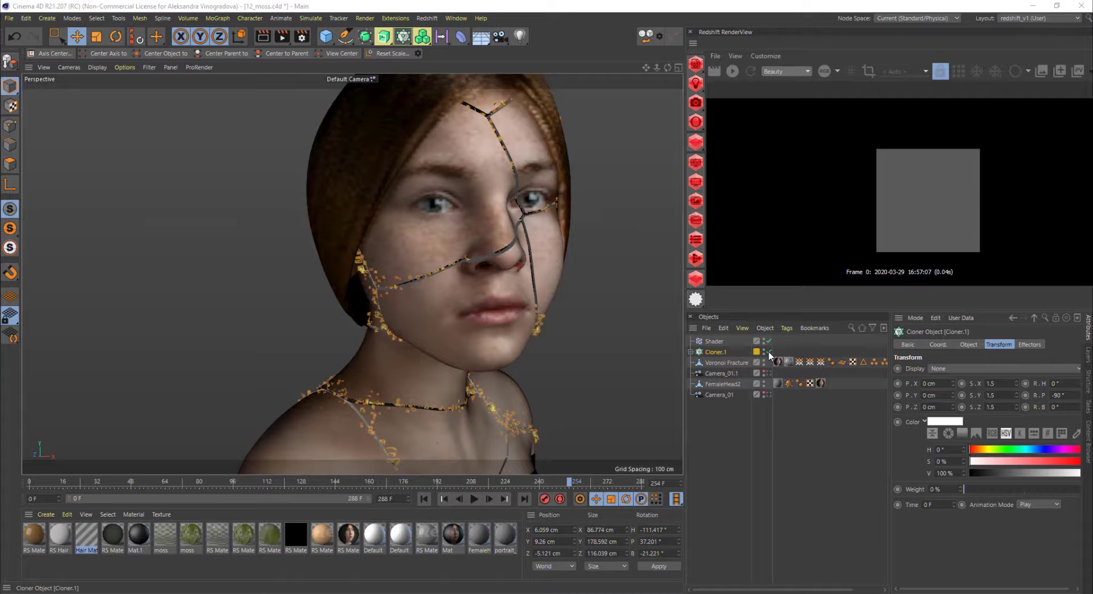
Step: Open the project file 11 from the NAB 3d folder
{"action": "key", "text": "v"}
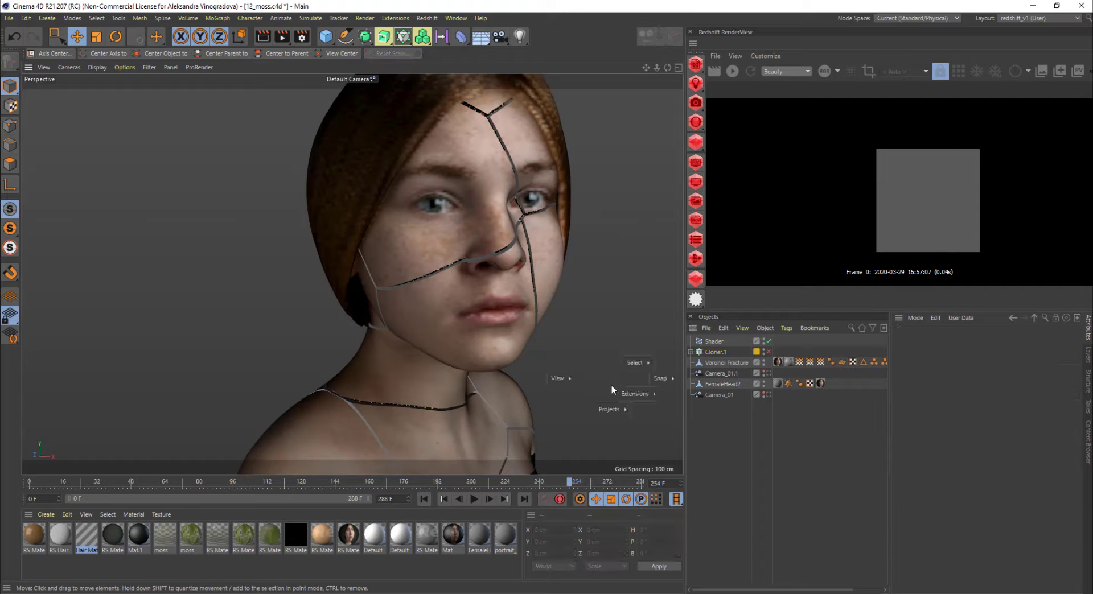
{"action": "mouse_move", "coordinate": [609, 410]}
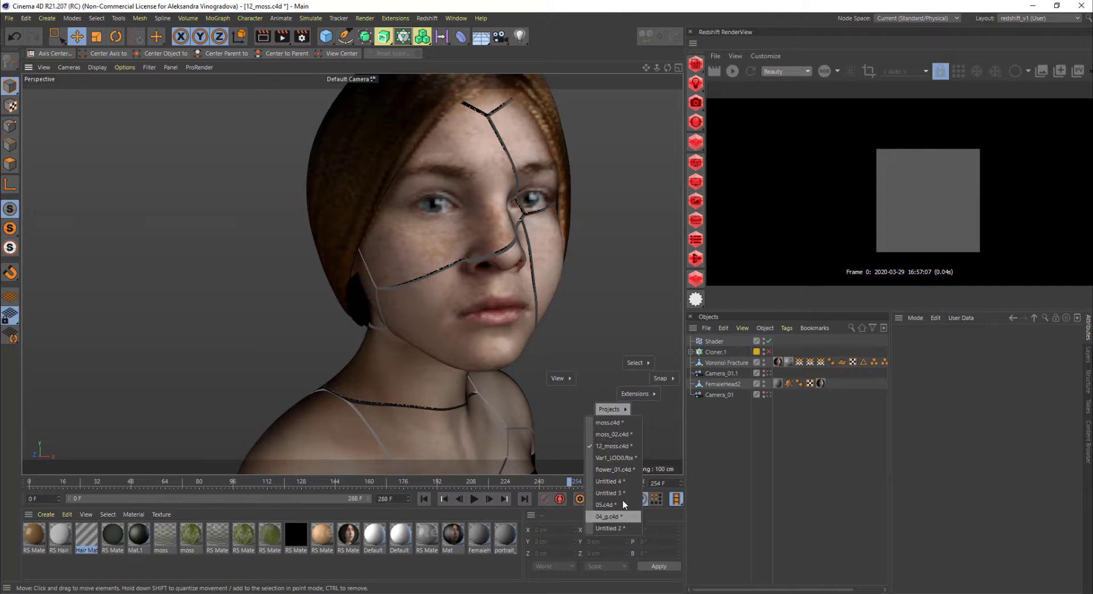
{"action": "left_click", "coordinate": [607, 252]}
{"action": "left_click", "coordinate": [10, 25]}
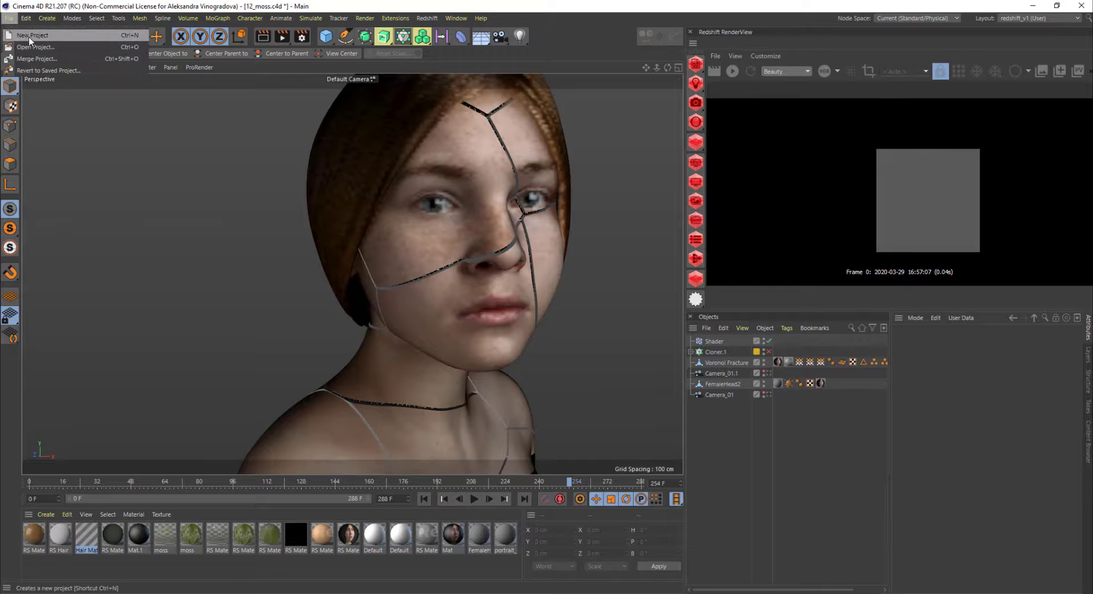
{"action": "left_click", "coordinate": [38, 49]}
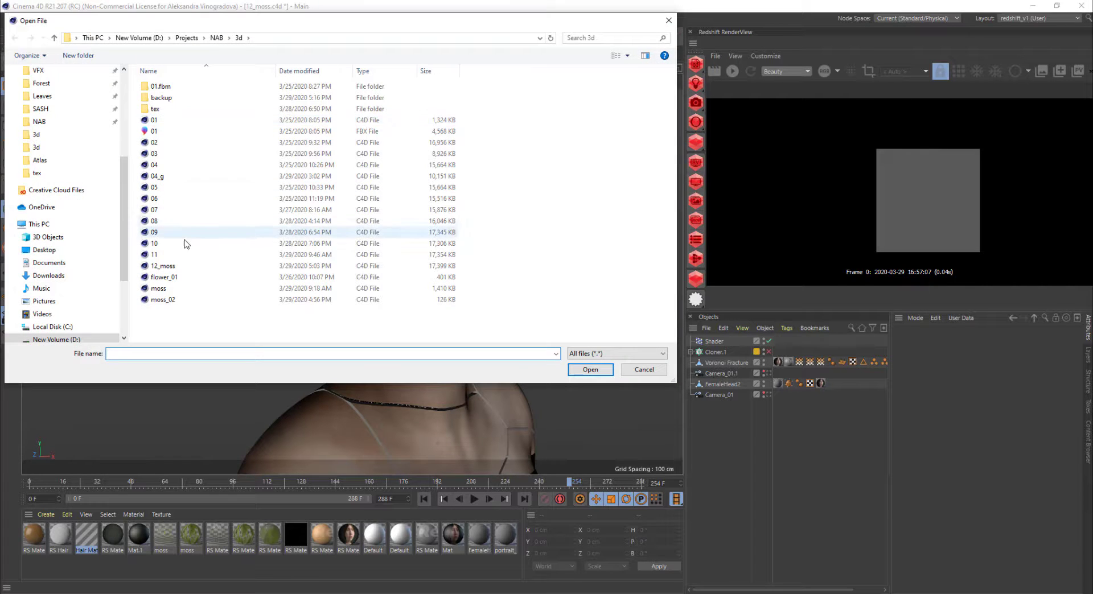
{"action": "double_click", "coordinate": [166, 254]}
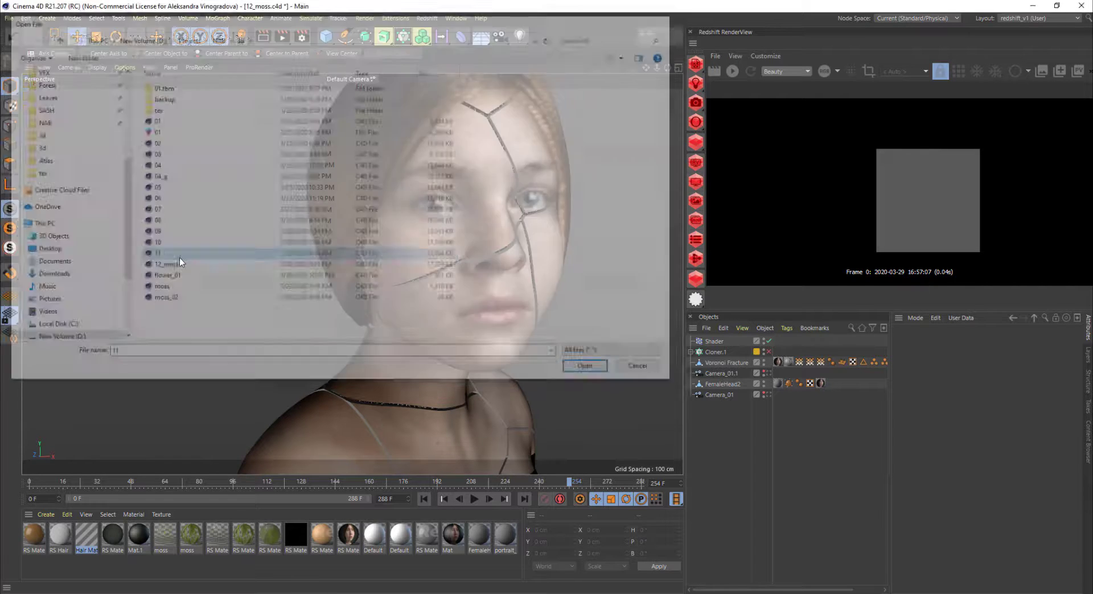
{"action": "left_click", "coordinate": [626, 343]}
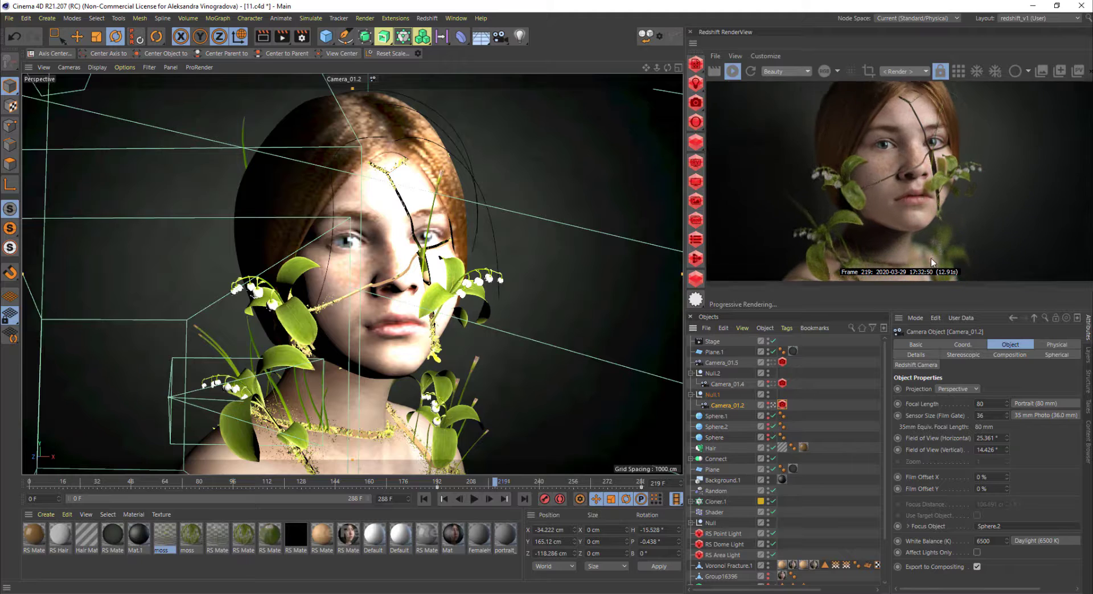
Step: Turn off the Bokeh override in the Redshift Camera tag of Camera_01.2
{"action": "scroll", "coordinate": [933, 228], "scroll_direction": "up", "scroll_amount": 1}
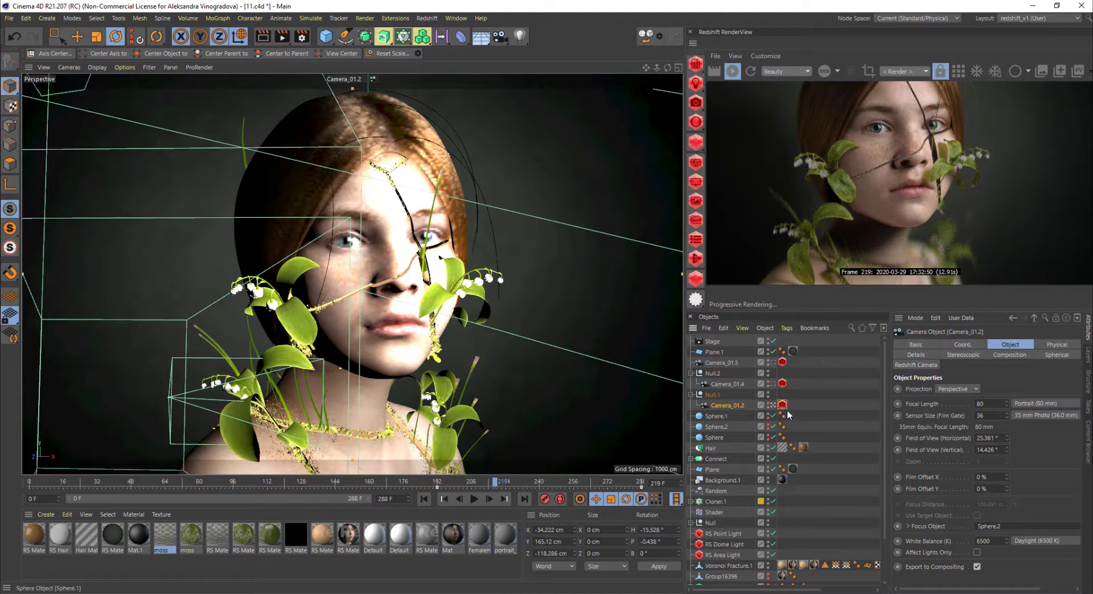
{"action": "left_click", "coordinate": [1020, 354]}
{"action": "left_click", "coordinate": [919, 355]}
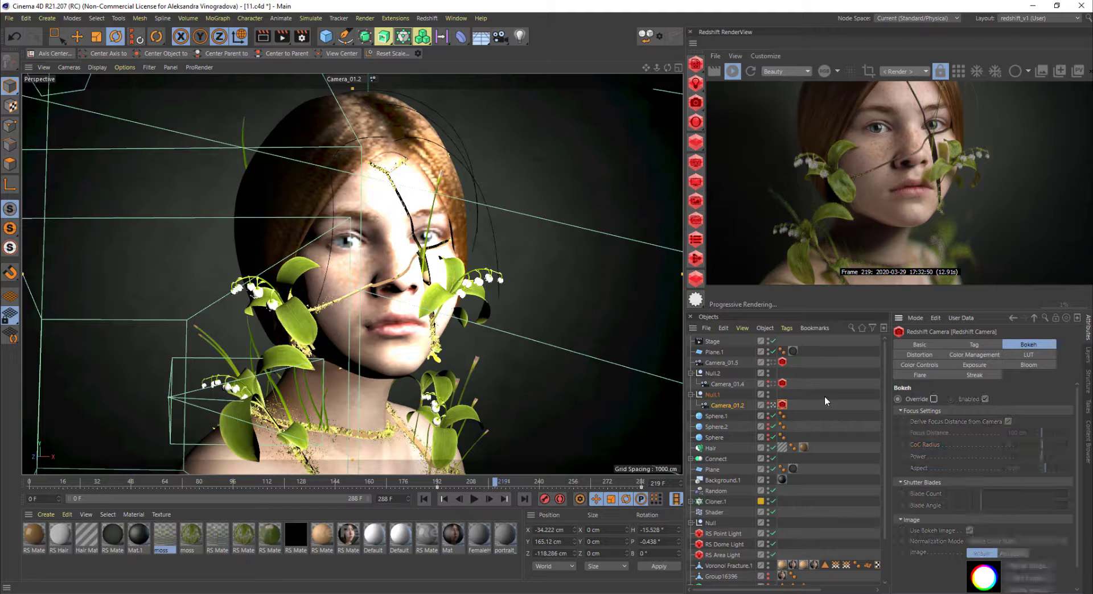
{"action": "left_click", "coordinate": [933, 399]}
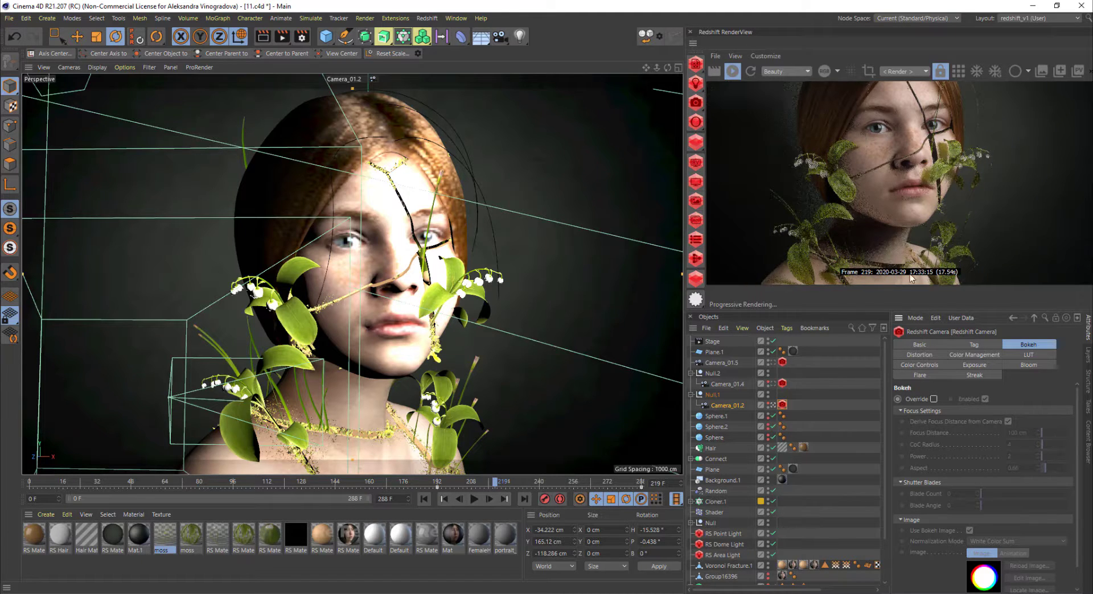
Step: Examine the neck and face in the Redshift render without bokeh, and enlarge the render view
{"action": "scroll", "coordinate": [853, 274], "scroll_direction": "up", "scroll_amount": 3}
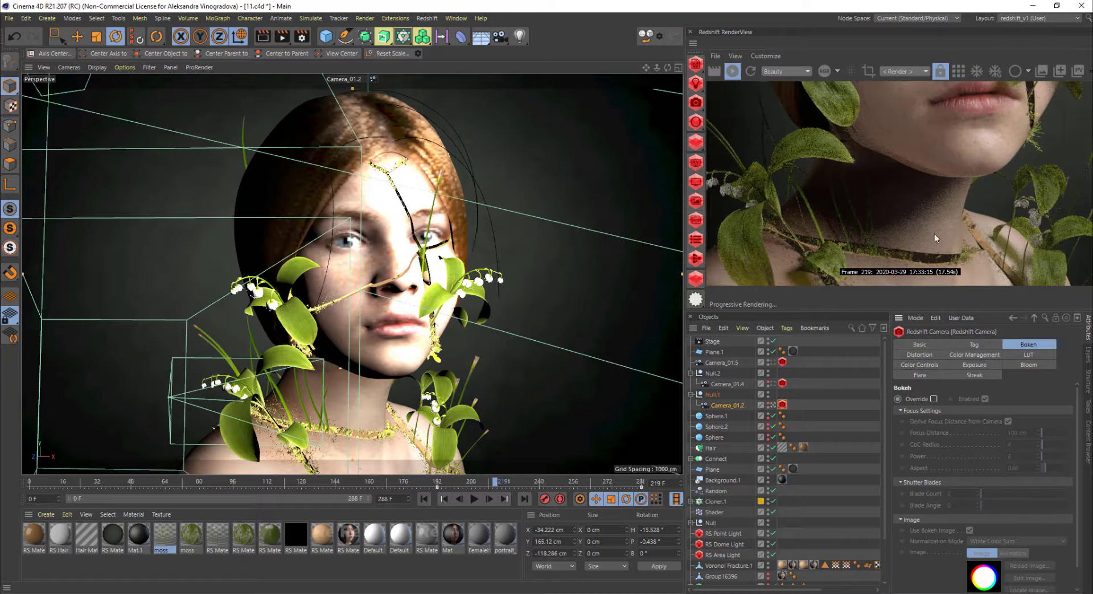
{"action": "scroll", "coordinate": [913, 216], "scroll_direction": "down", "scroll_amount": 5}
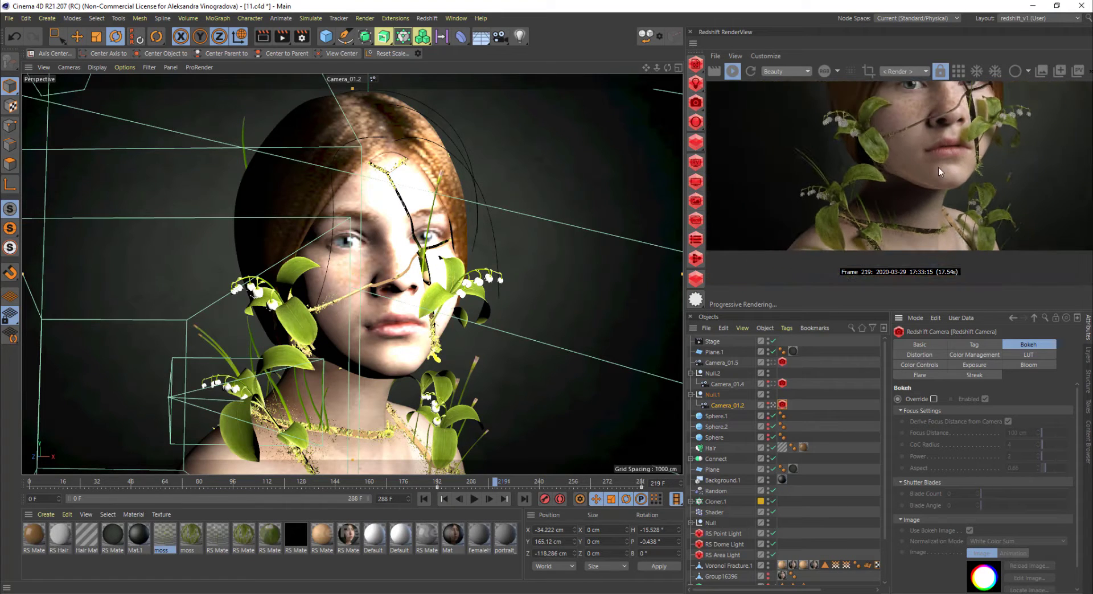
{"action": "left_click_drag", "start_coordinate": [964, 153], "coordinate": [938, 219]}
{"action": "left_click_drag", "start_coordinate": [874, 311], "coordinate": [874, 379]}
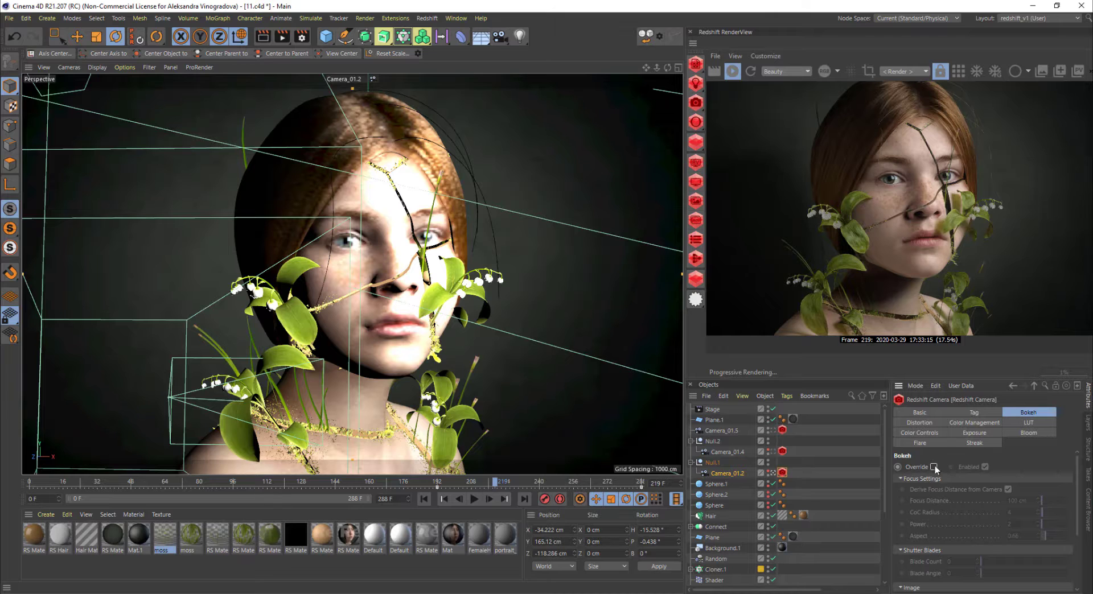
Step: Turn the Bokeh override back on in the Redshift Camera tag and check its CoC Radius and Aspect settings
{"action": "left_click", "coordinate": [935, 467]}
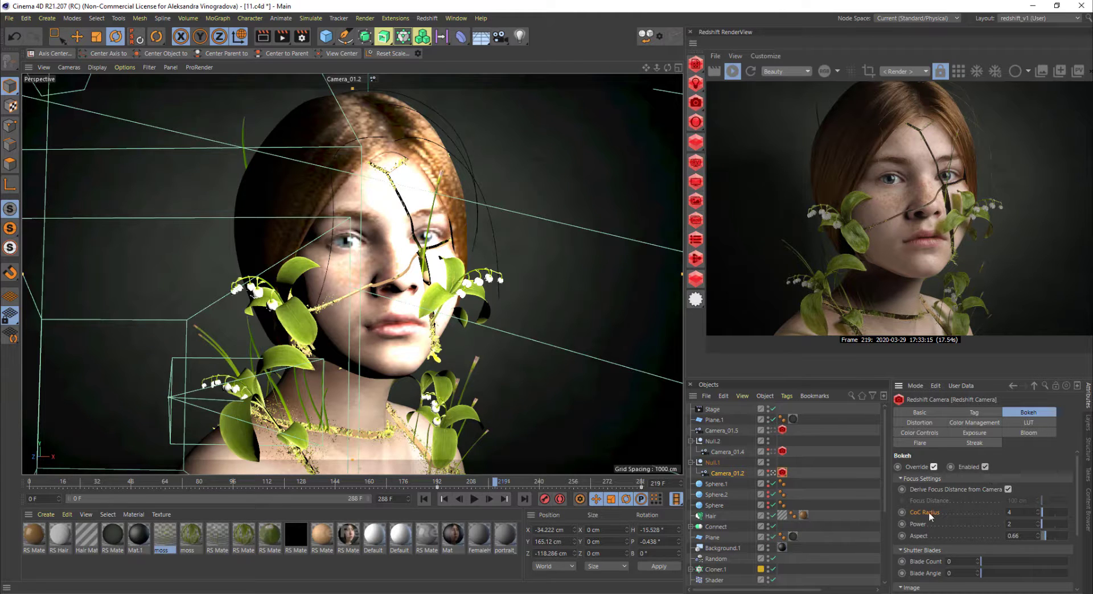
{"action": "double_click", "coordinate": [1009, 512]}
{"action": "scroll", "coordinate": [933, 535], "scroll_direction": "down", "scroll_amount": 2}
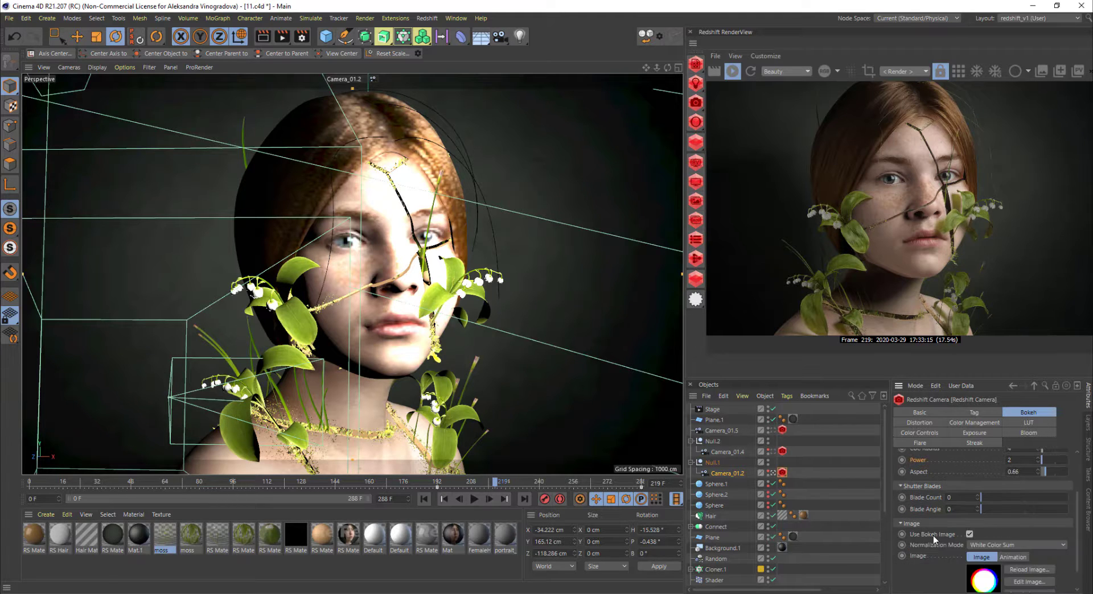
{"action": "double_click", "coordinate": [1014, 471]}
{"action": "key", "text": "Return"}
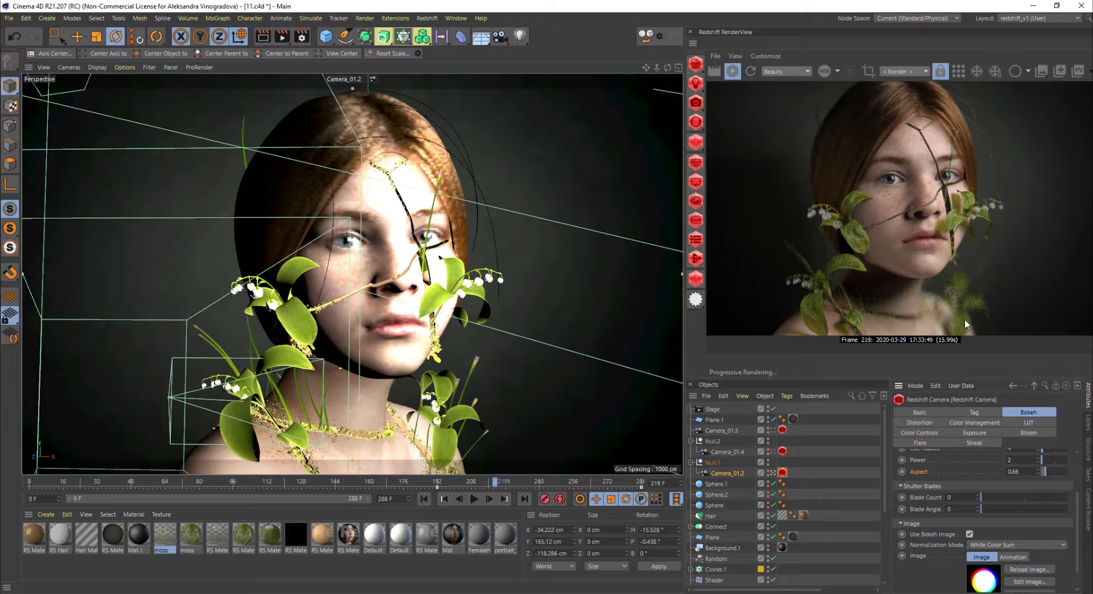
Step: Examine the depth-of-field blur on the flowers and shoulders in the render, and check the bokeh image used
{"action": "scroll", "coordinate": [945, 302], "scroll_direction": "up", "scroll_amount": 4}
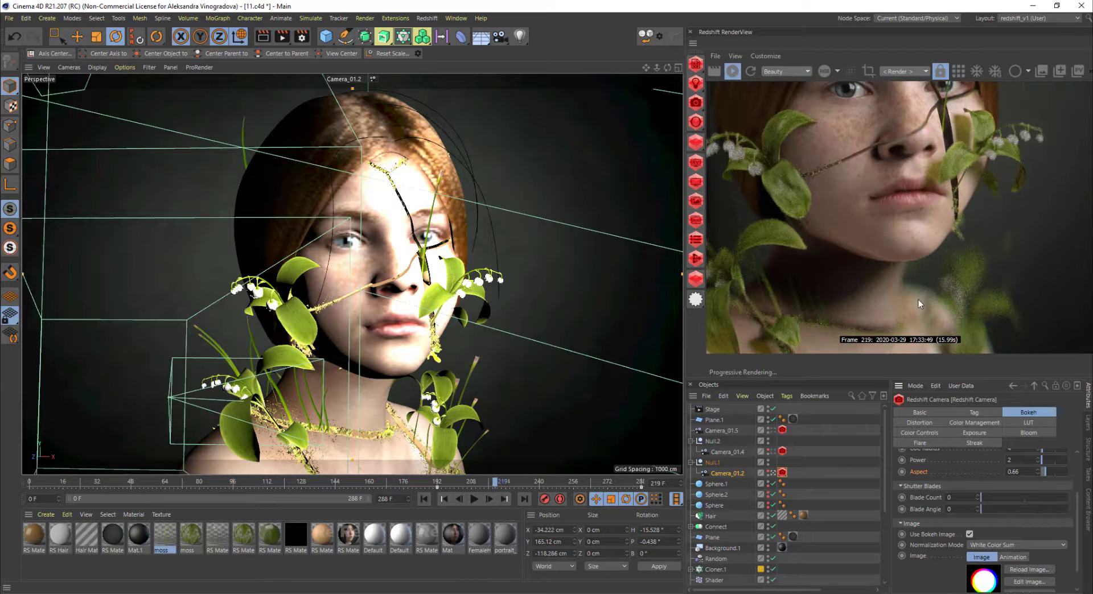
{"action": "scroll", "coordinate": [934, 293], "scroll_direction": "down", "scroll_amount": 3}
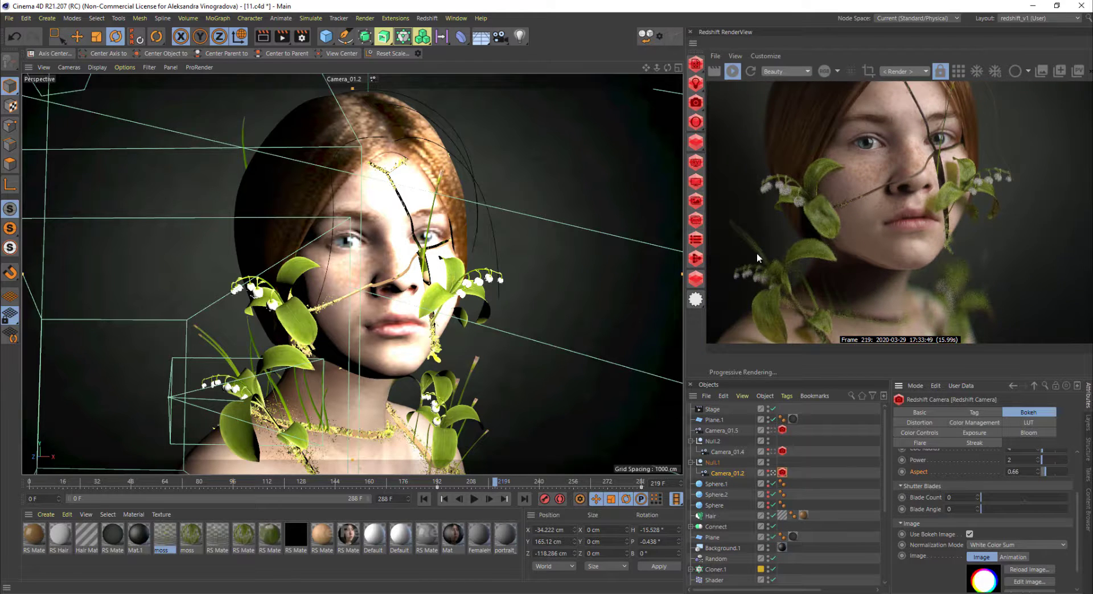
{"action": "scroll", "coordinate": [757, 254], "scroll_direction": "up", "scroll_amount": 2}
{"action": "scroll", "coordinate": [788, 234], "scroll_direction": "down", "scroll_amount": 3}
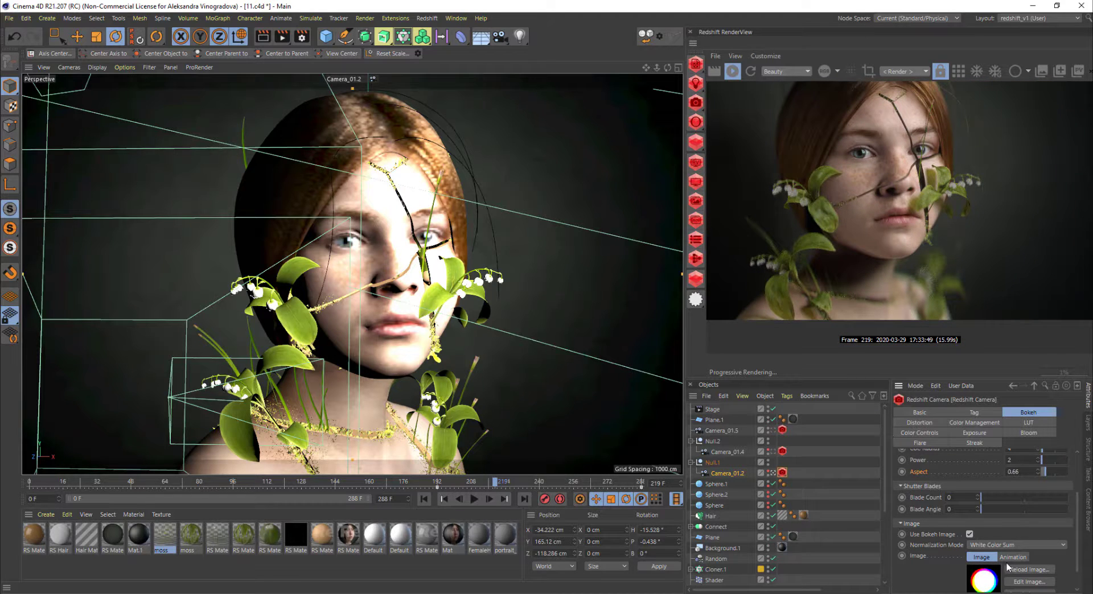
{"action": "scroll", "coordinate": [990, 584], "scroll_direction": "down", "scroll_amount": 1}
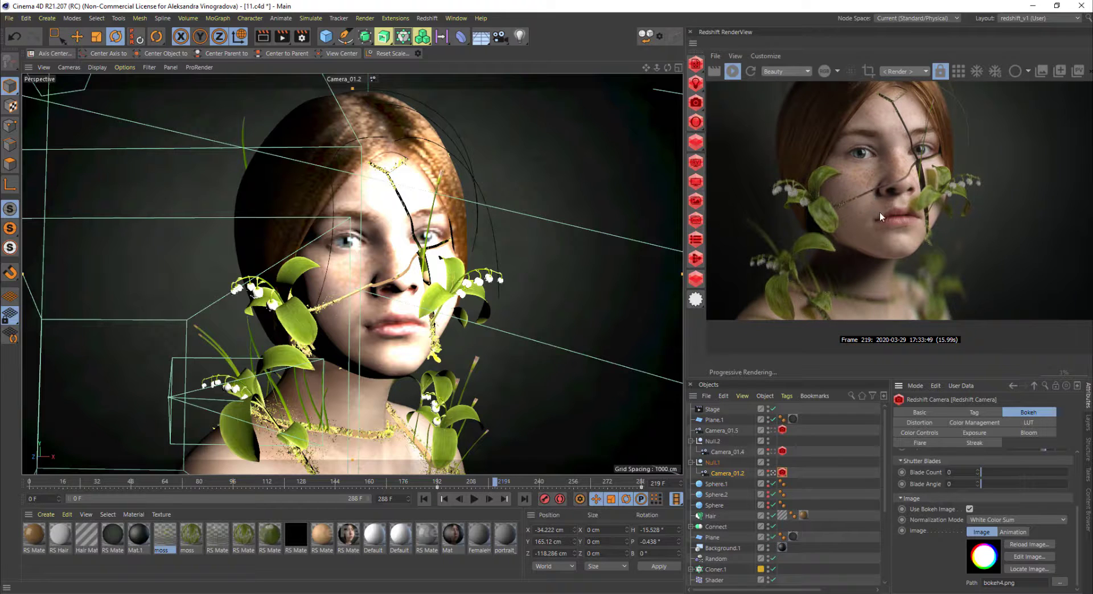
{"action": "middle_click_drag", "start_coordinate": [880, 213], "coordinate": [906, 244]}
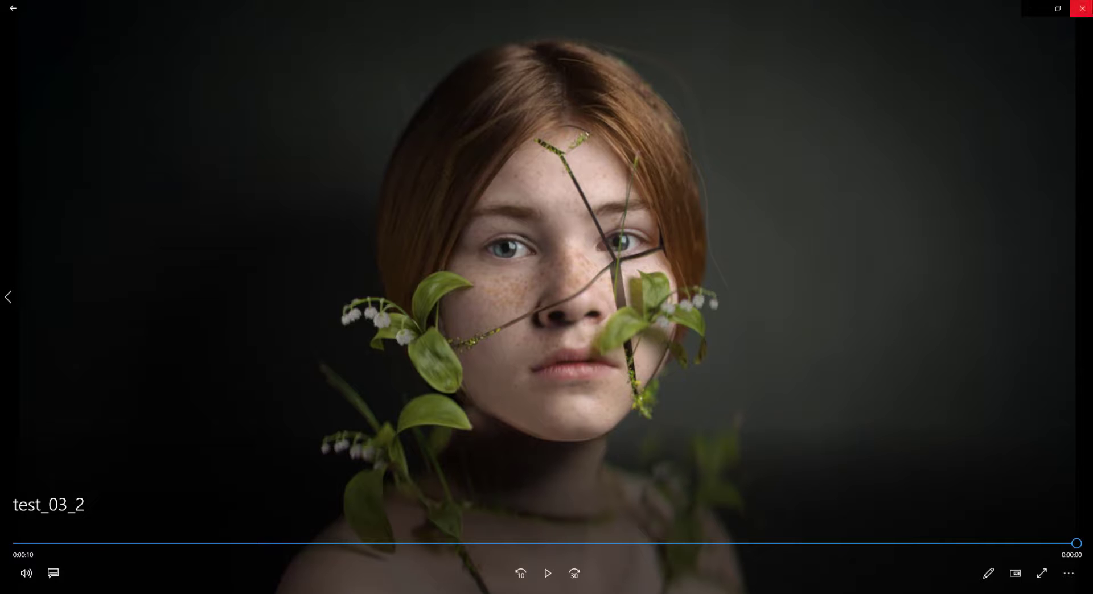
Step: Close the test_03_2 video and move the Lady_01.jpg photo window out of the way
{"action": "left_click", "coordinate": [1083, 8]}
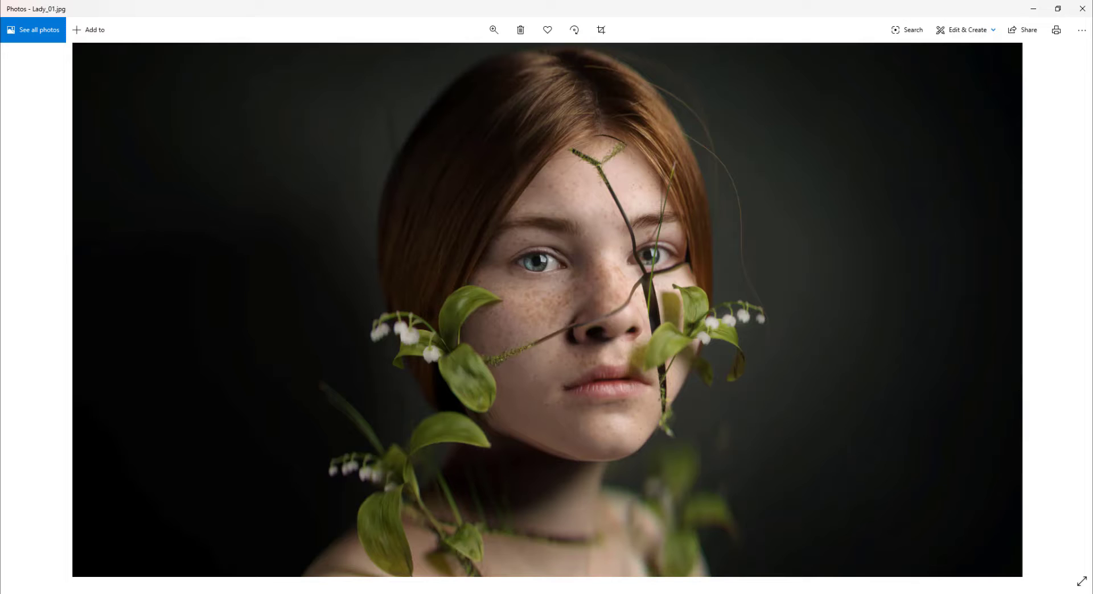
{"action": "left_click_drag", "start_coordinate": [903, 5], "coordinate": [1092, 71]}
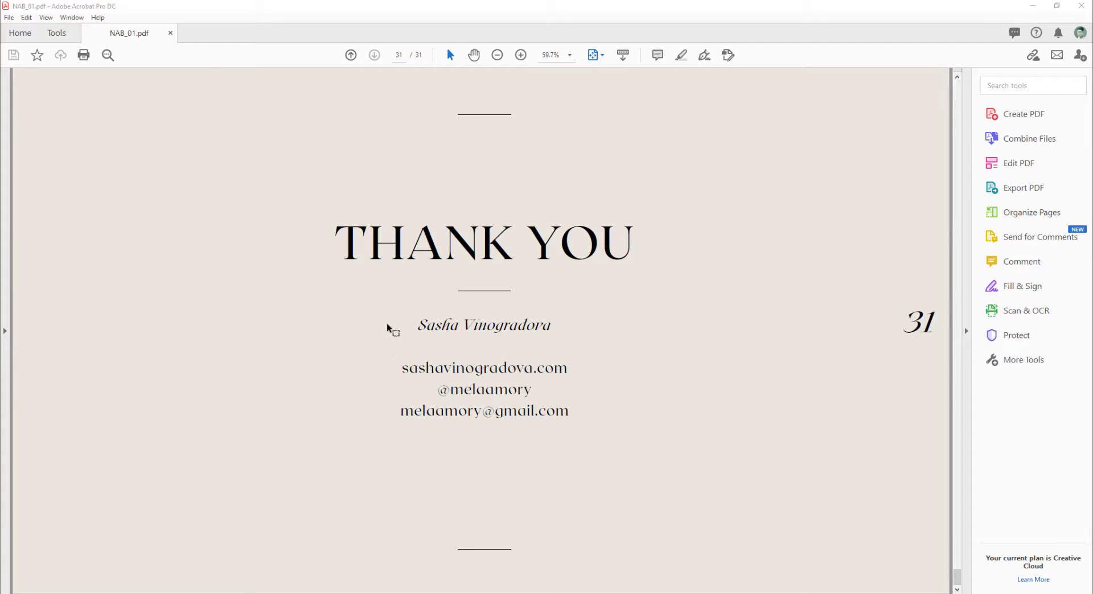
{"action": "left_click_drag", "start_coordinate": [388, 311], "coordinate": [627, 446]}
{"action": "left_click", "coordinate": [704, 483]}
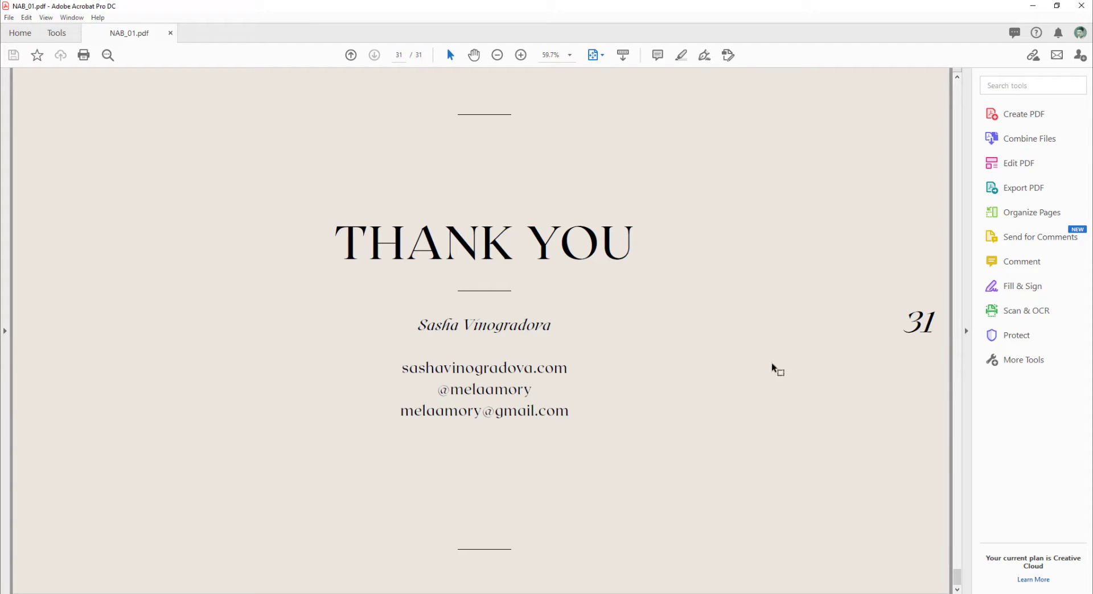